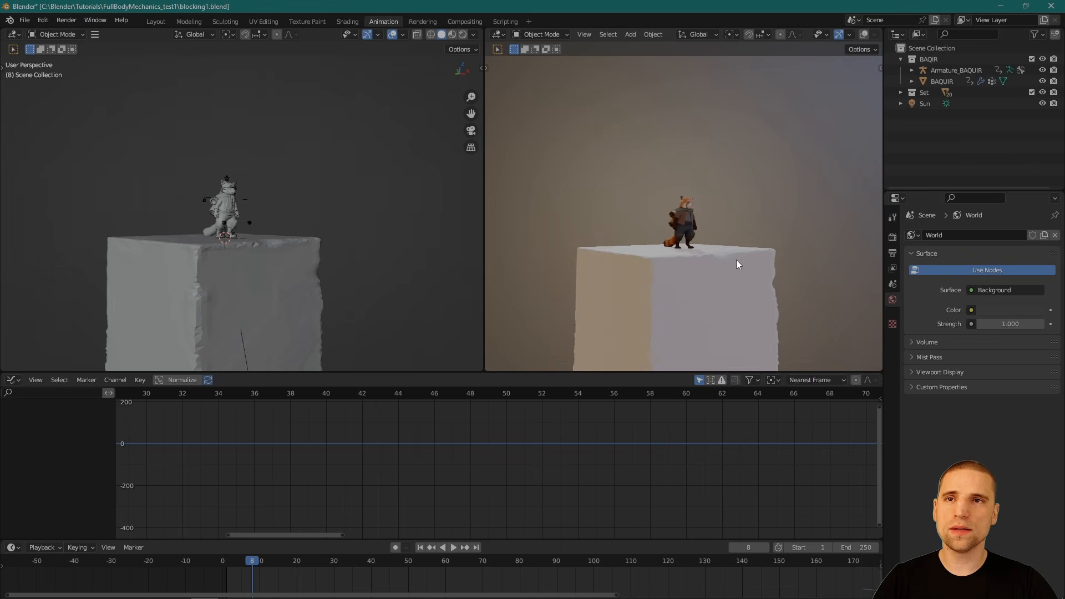
Step: Examine the two tall stone blocks and frame the BAQUIR character standing on the narrower one
scroll(714, 244, "down", 2)
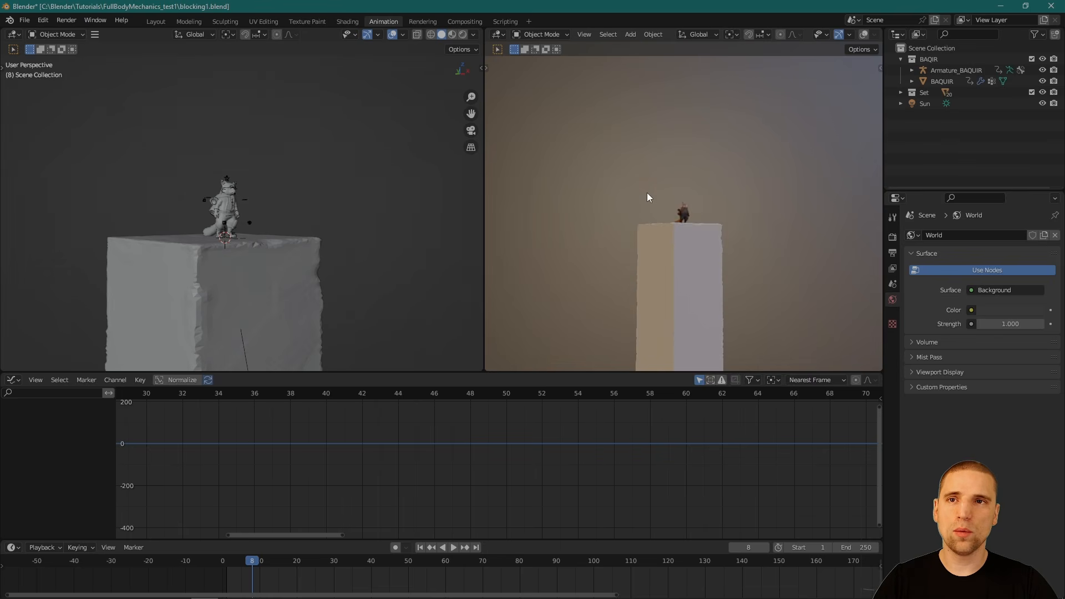
middle_click_drag(647, 192, 598, 208)
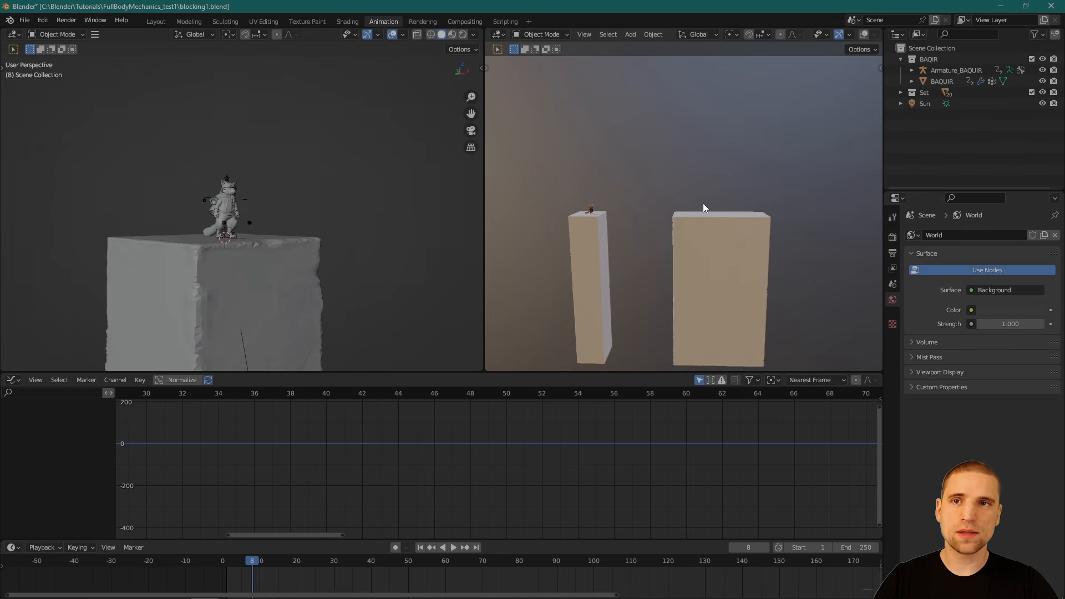
scroll(710, 297, "down", 2)
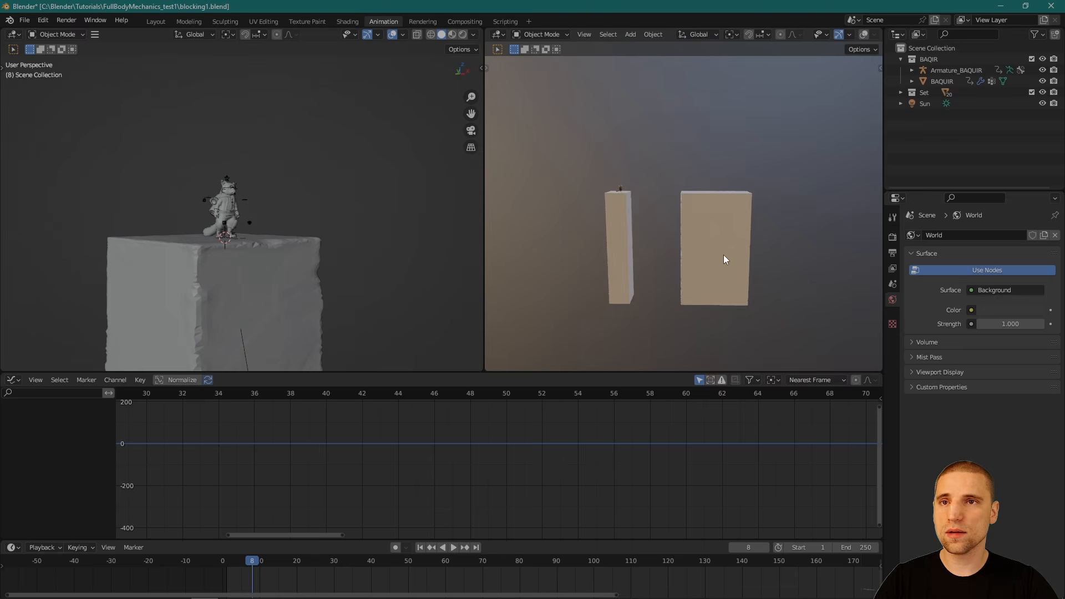
middle_click_drag(723, 255, 585, 252)
scroll(716, 264, "up", 6)
left_click(533, 190)
key("KP_Decimal")
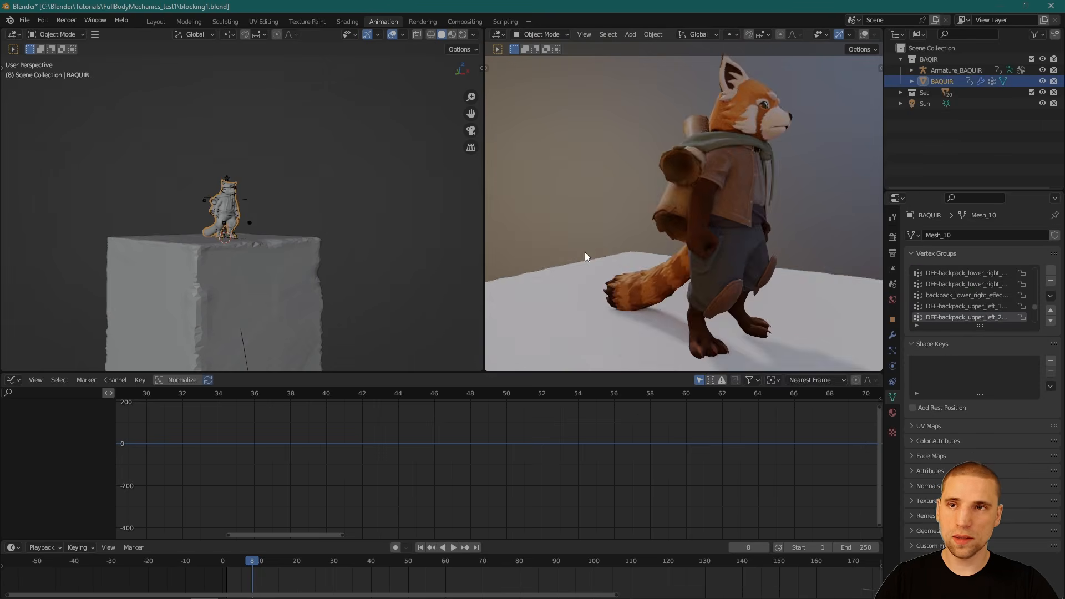
middle_click_drag(724, 292, 657, 281)
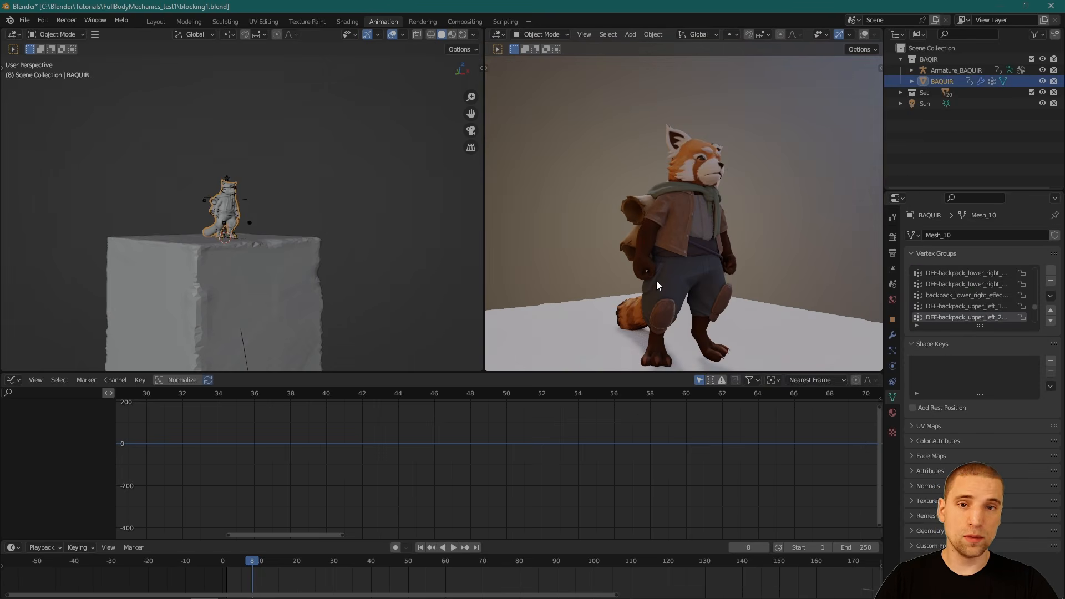
middle_click_drag(731, 298, 661, 265)
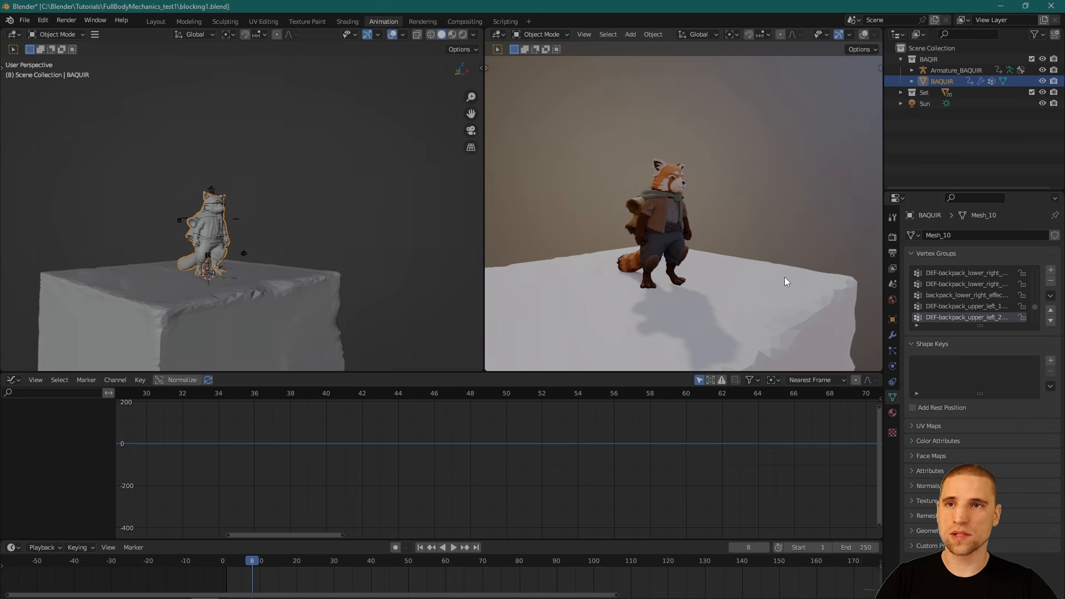
Step: Examine the distance between the character's block and the second block from the side and from behind
middle_click_drag(793, 271, 687, 171)
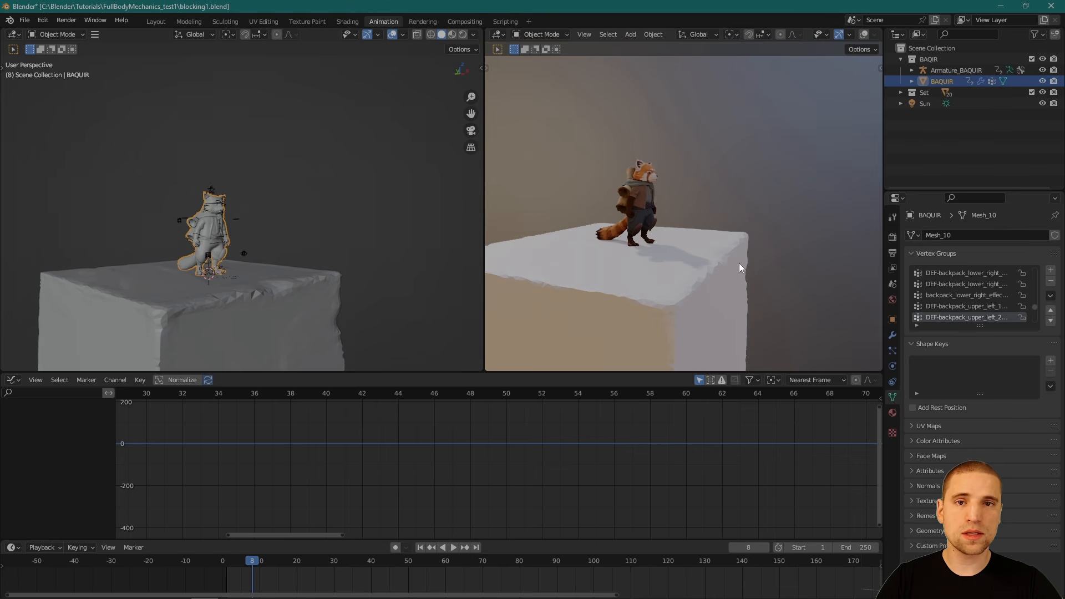
scroll(778, 264, "down", 5)
middle_click_drag(700, 252, 663, 247, "shift")
scroll(655, 244, "down", 1)
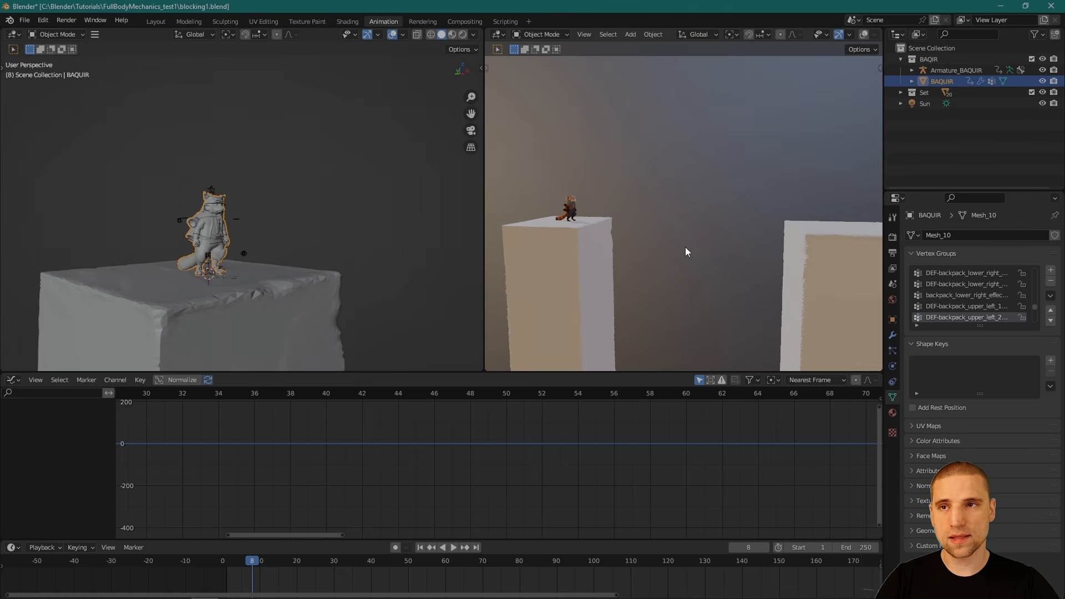
scroll(732, 288, "down", 2)
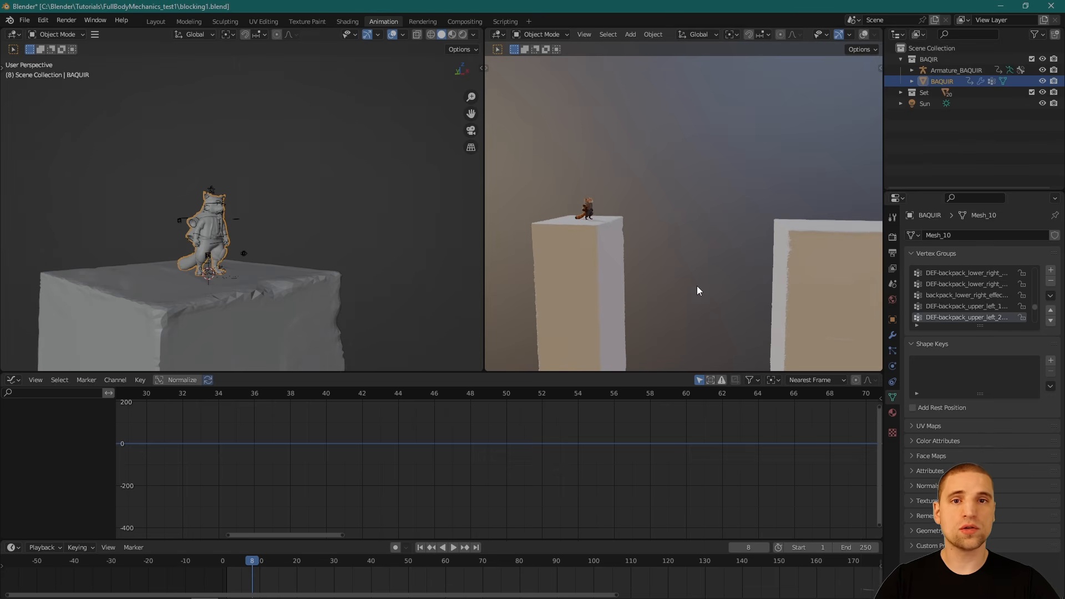
middle_click_drag(635, 249, 747, 217)
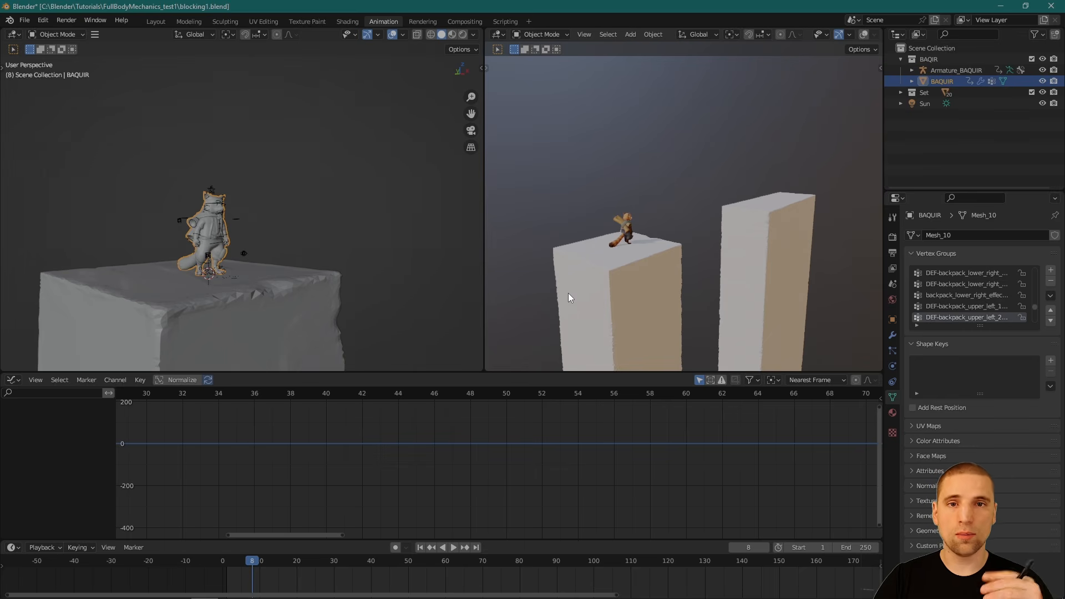
middle_click_drag(704, 269, 564, 228)
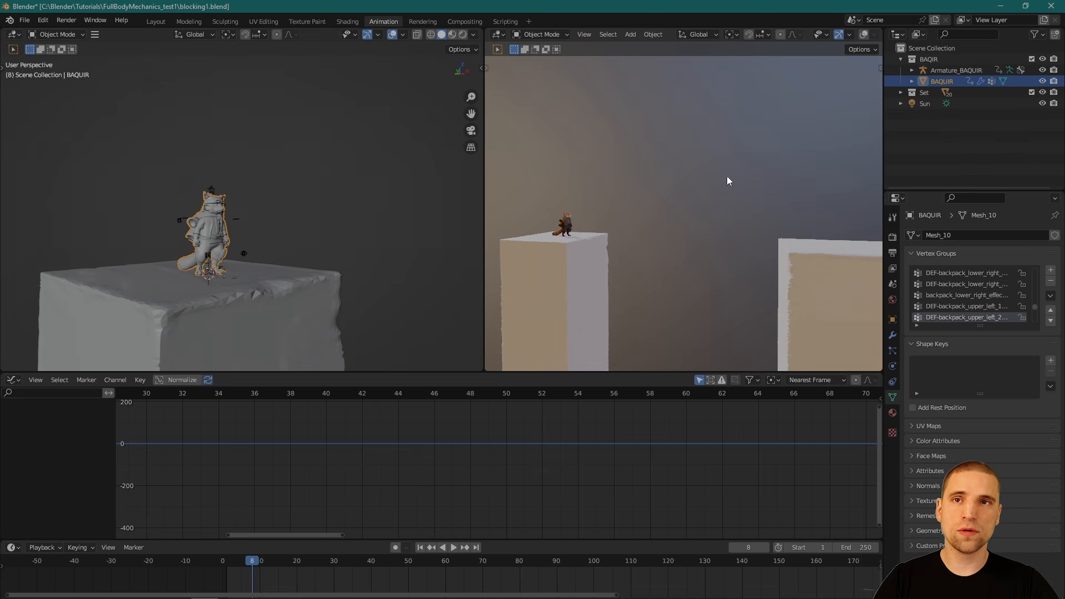
Step: Inspect the BAQUIR character up close from the front and behind, and its placement relative to the second block
middle_click_drag(708, 325, 668, 225)
key("KP_Decimal")
scroll(766, 265, "down", 3)
middle_click_drag(766, 265, 650, 262)
scroll(721, 297, "down", 2)
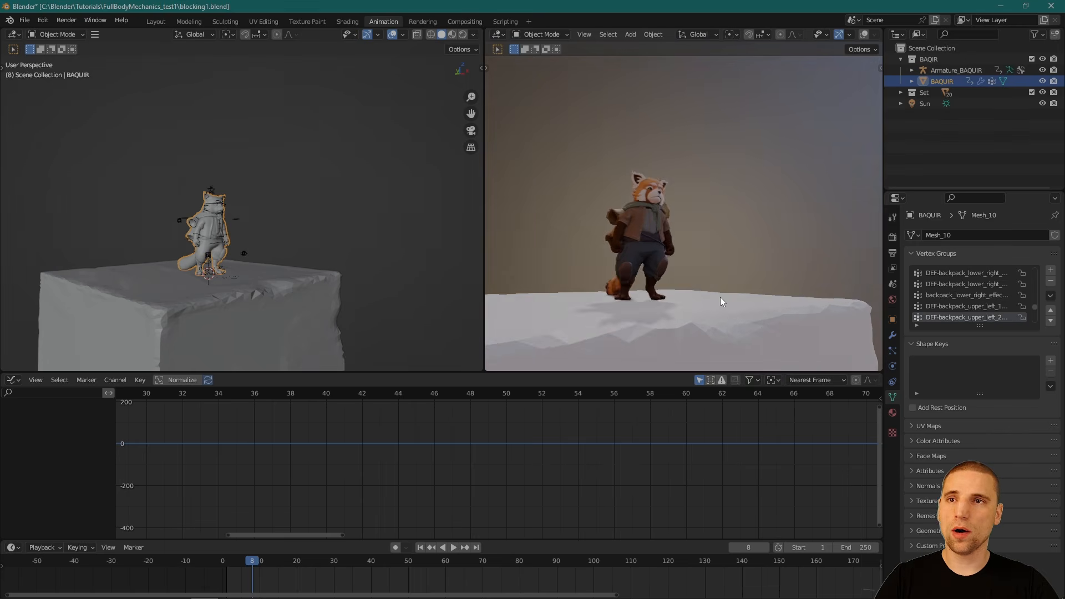
middle_click_drag(721, 297, 647, 217)
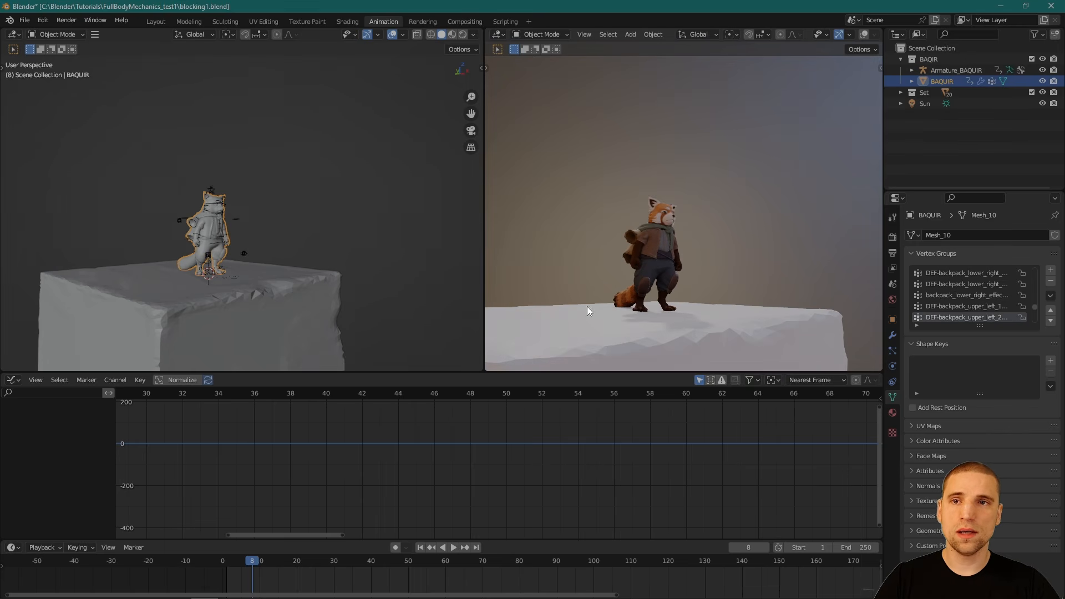
scroll(744, 277, "down", 2)
middle_click_drag(708, 264, 721, 311)
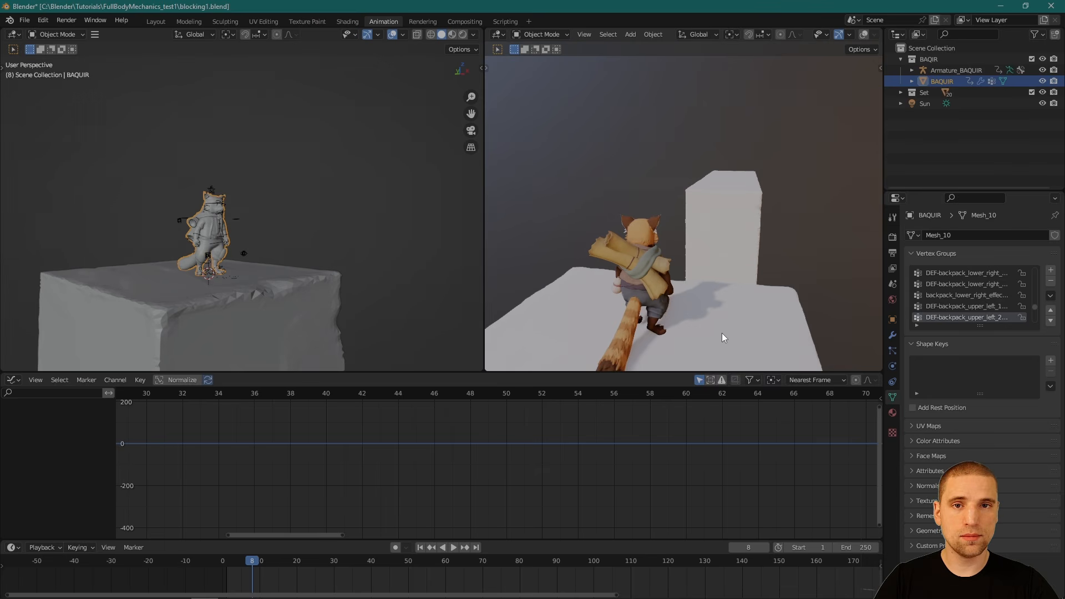
key("KP_0")
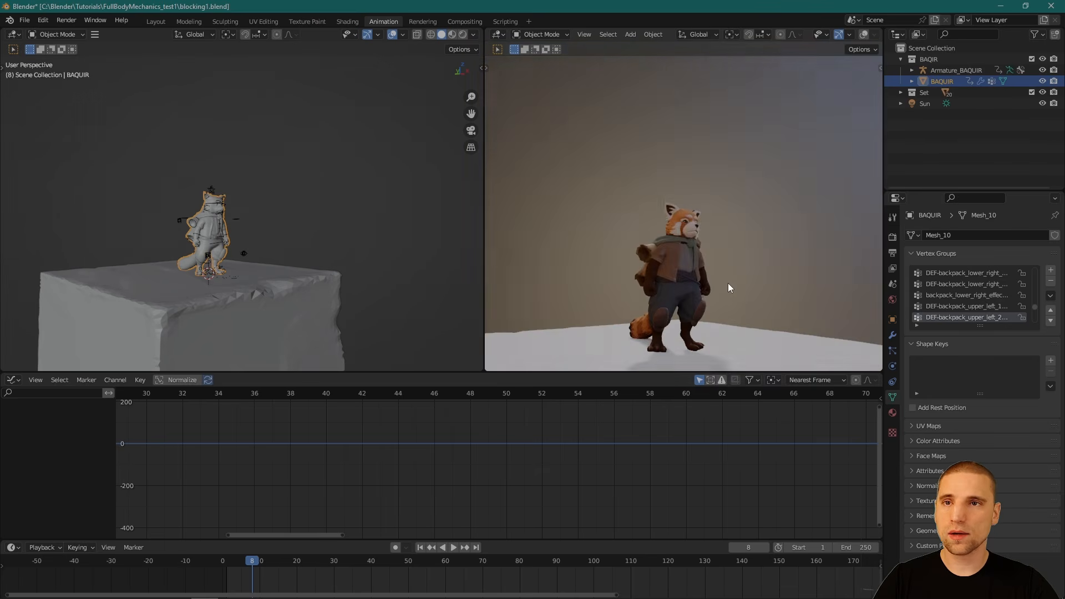
mouse_move(740, 280)
middle_mouse_down()
mouse_move(714, 274)
mouse_move(735, 277)
mouse_move(723, 273)
middle_mouse_up()
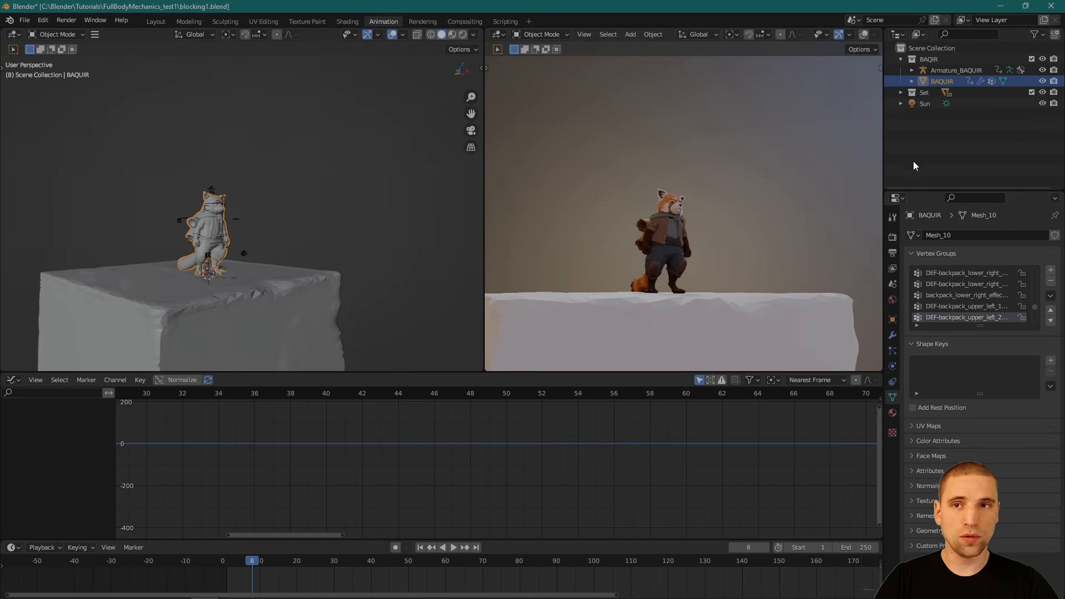
scroll(575, 216, "down", 9)
middle_click_drag(682, 240, 630, 235)
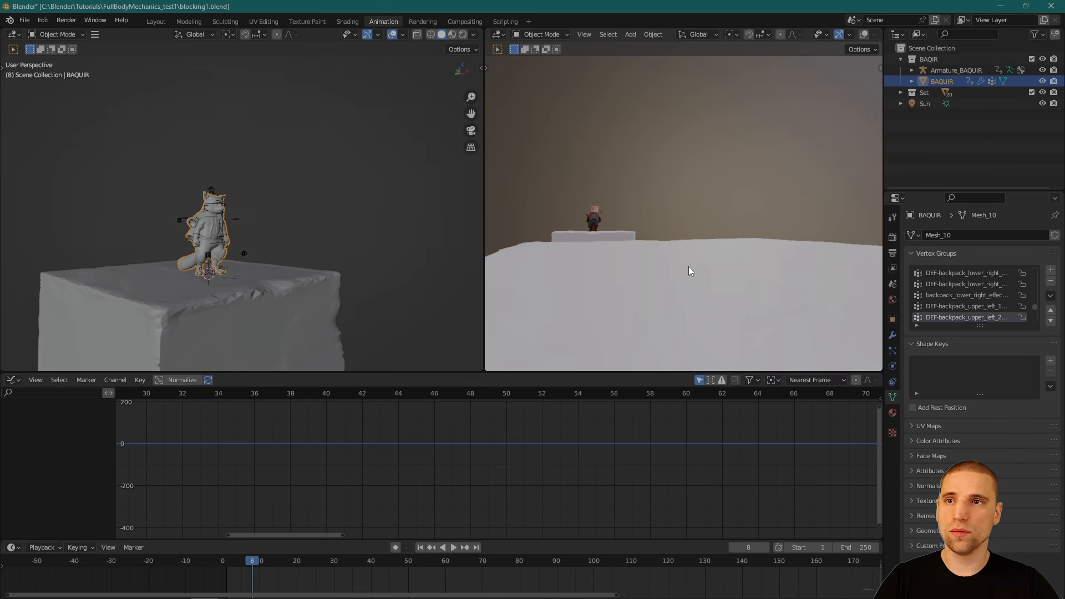
middle_click_drag(688, 266, 716, 288)
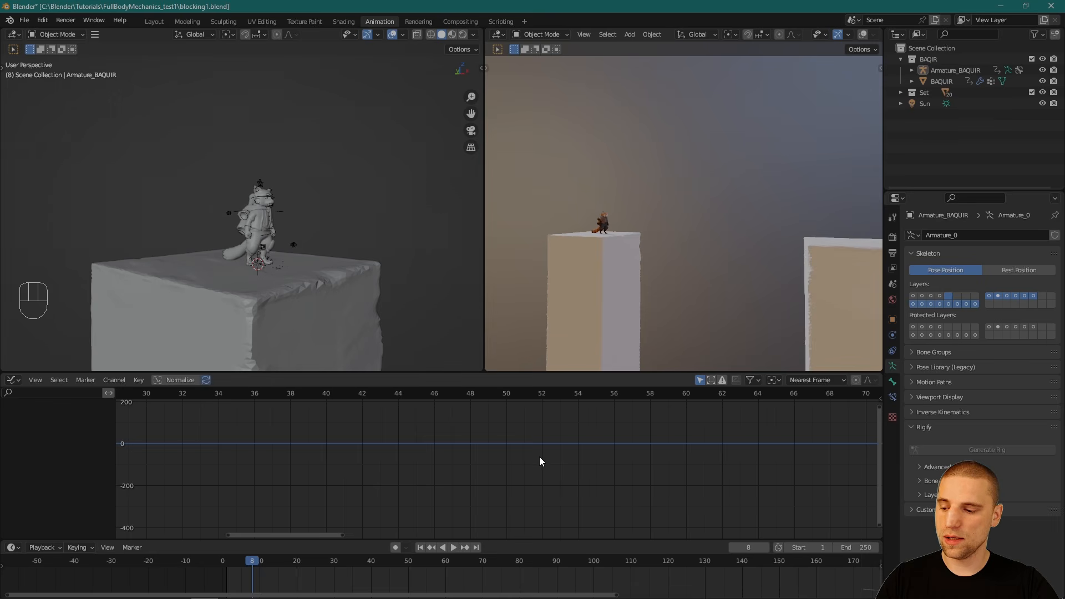
Step: Switch the lower animation editor to the Dope Sheet and back to the Graph Editor
key("ctrl+Tab")
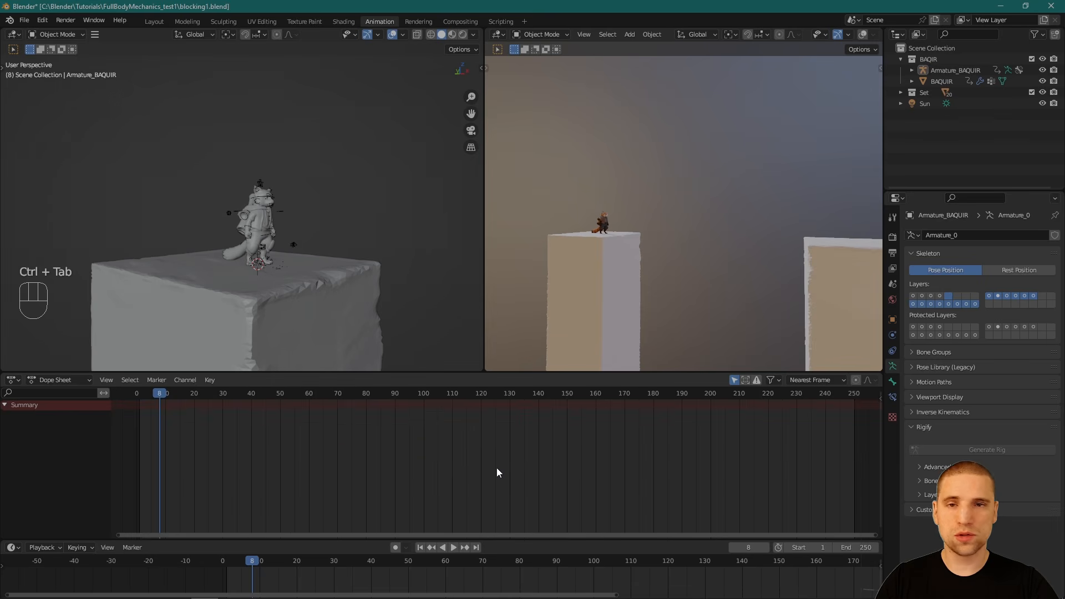
key("ctrl+Tab")
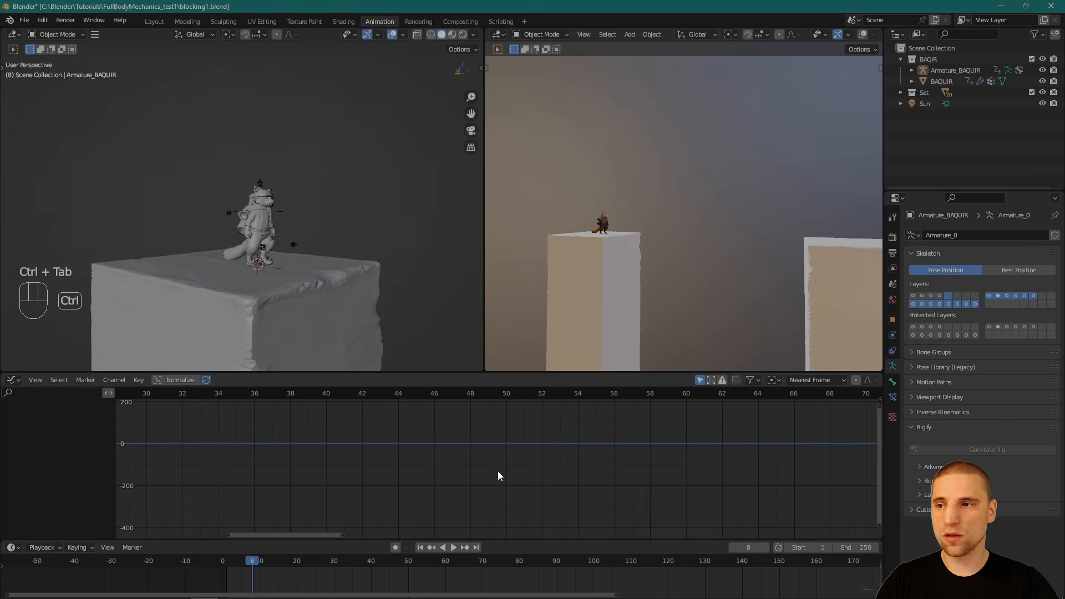
left_click(11, 381)
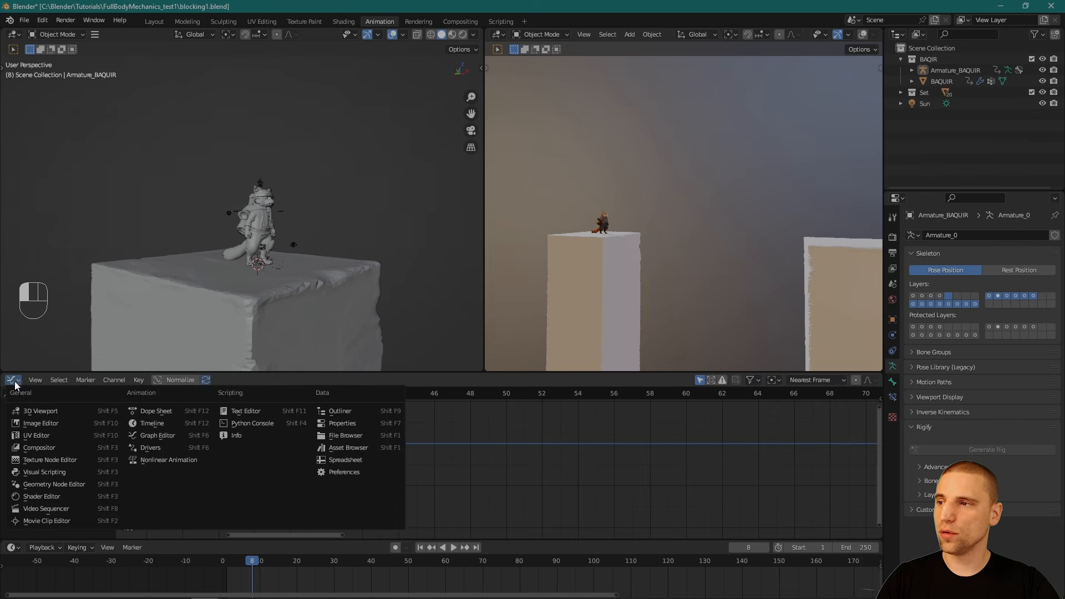
left_click(167, 438)
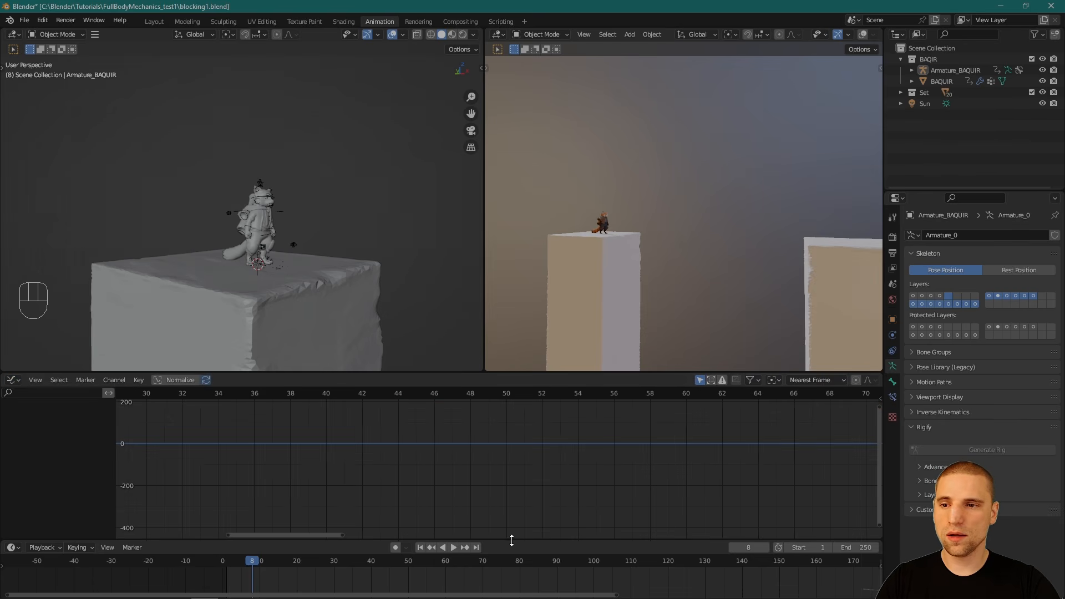
Step: Collapse the Outliner and Properties column to a narrow strip and rebalance the widths of the two 3D viewports
mouse_move(512, 544)
left_mouse_down()
mouse_move(509, 587)
mouse_move(509, 541)
left_mouse_up()
left_click_drag(884, 271, 1058, 271)
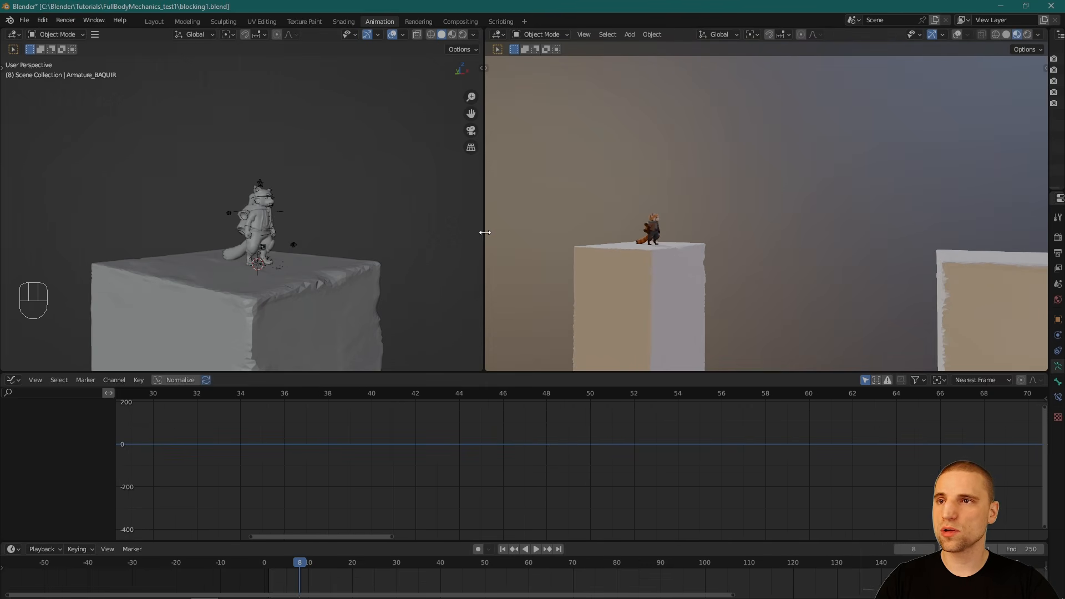
left_click_drag(486, 235, 513, 234)
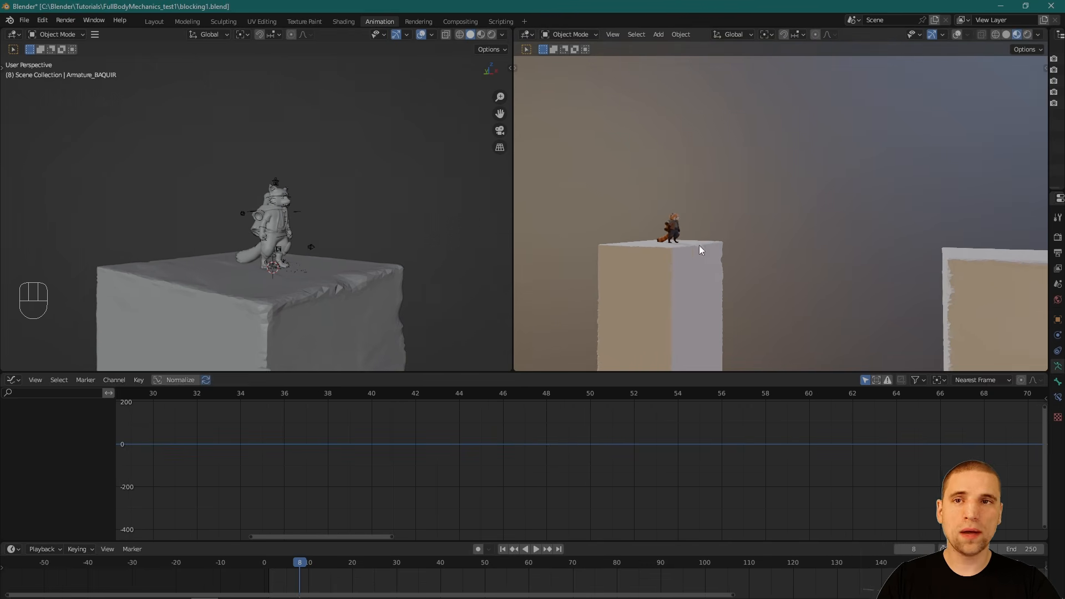
Step: Toggle the overlays in each of the two 3D viewports and restore their previous state
left_click(957, 34)
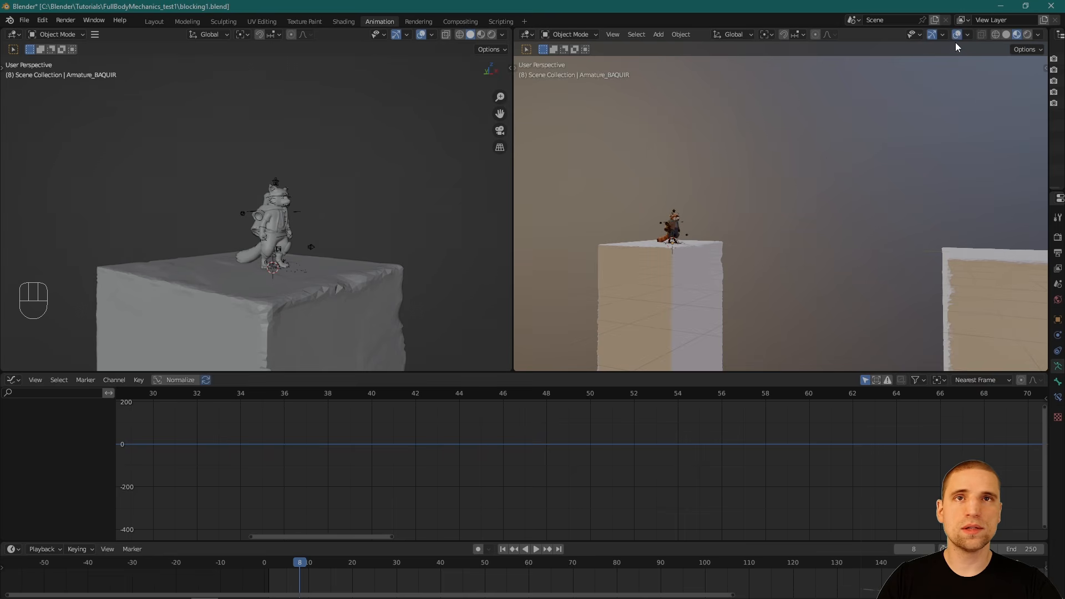
left_click(958, 35)
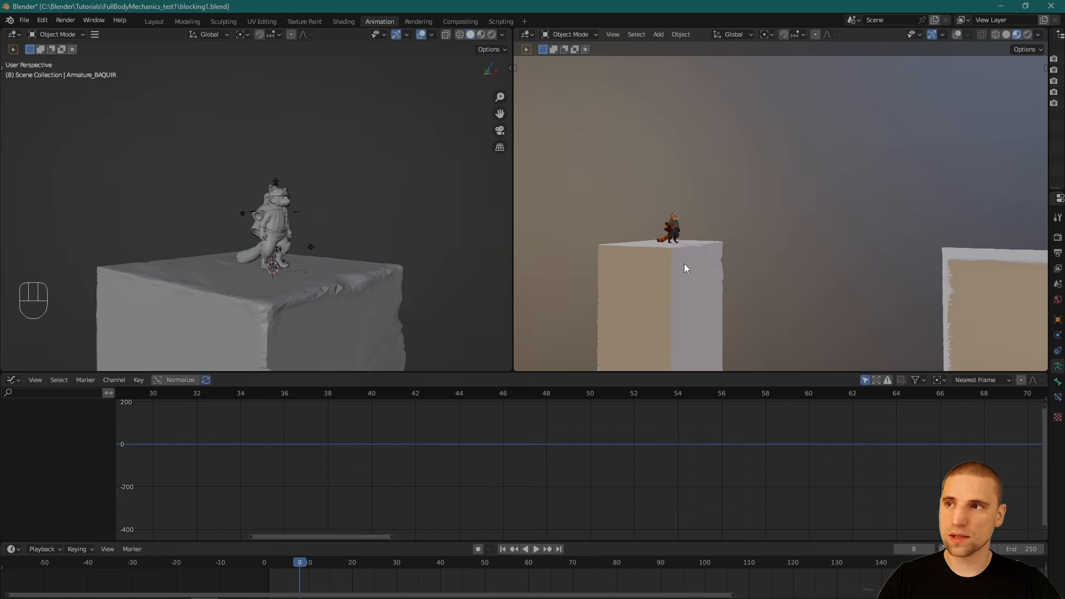
left_click(422, 35)
left_click(421, 34)
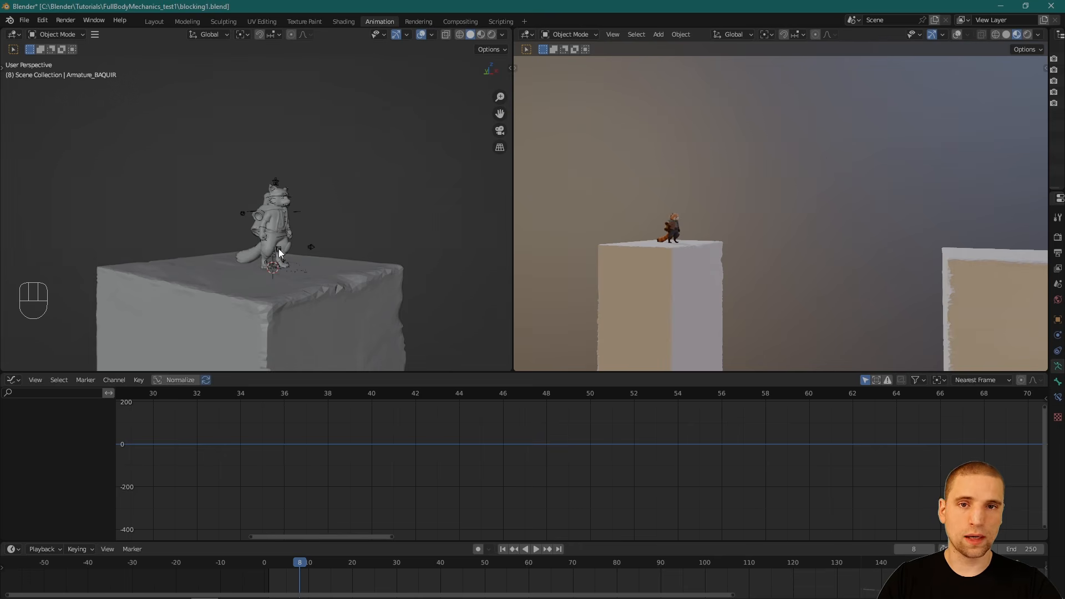
Step: Put Armature_BAQUIR into Pose Mode and select all of its bone controls
left_click(300, 209)
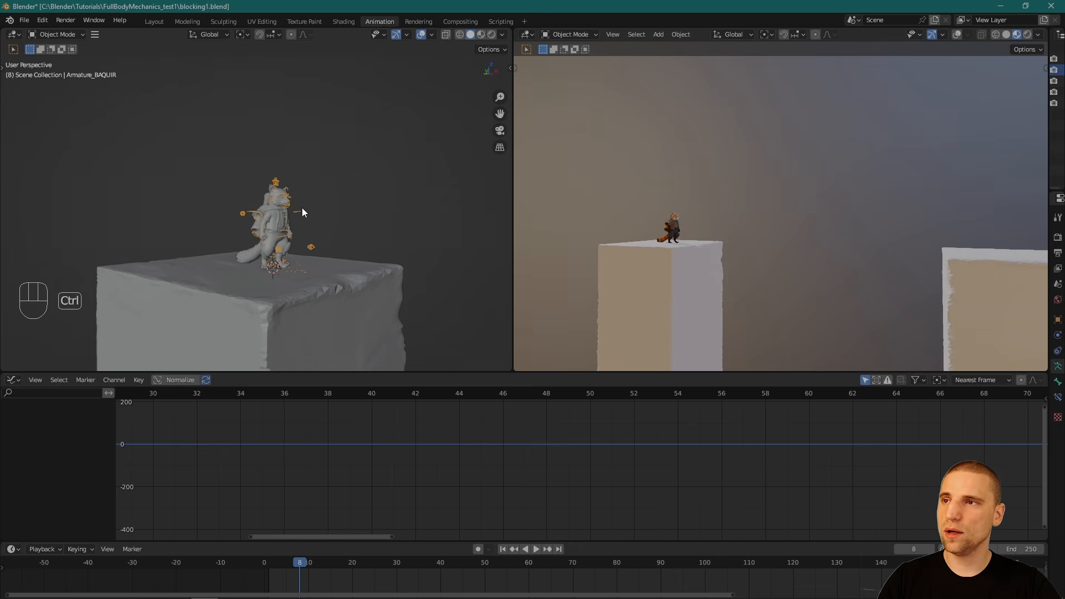
key("ctrl+Tab")
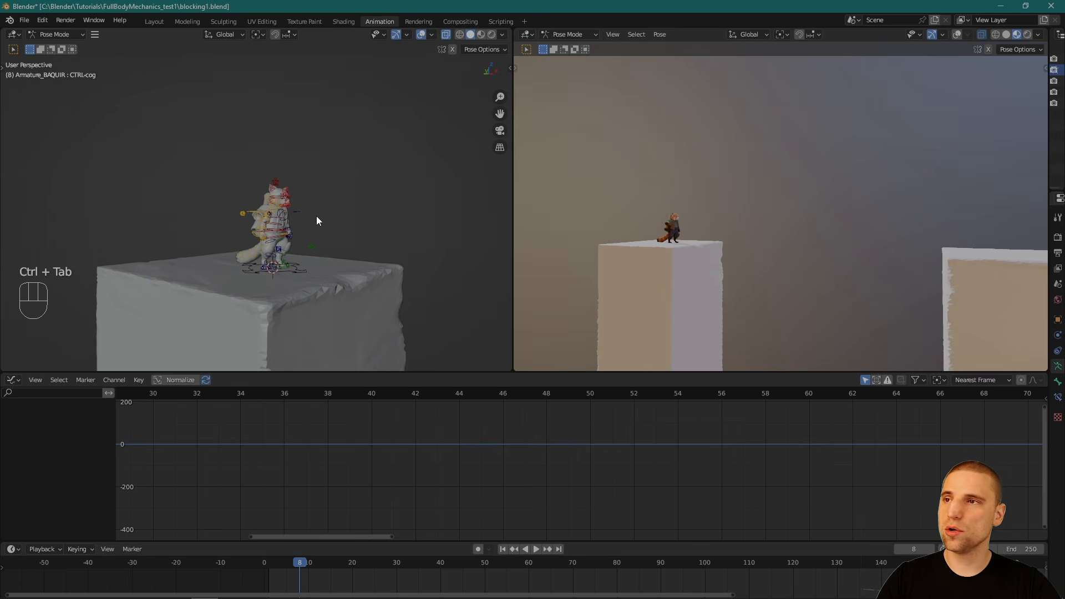
key("a")
Step: Frame the selected bone controls in the solid-shaded viewport and turn off X-ray there
mouse_move(377, 212)
middle_mouse_down()
mouse_move(351, 182)
mouse_move(363, 204)
middle_mouse_up()
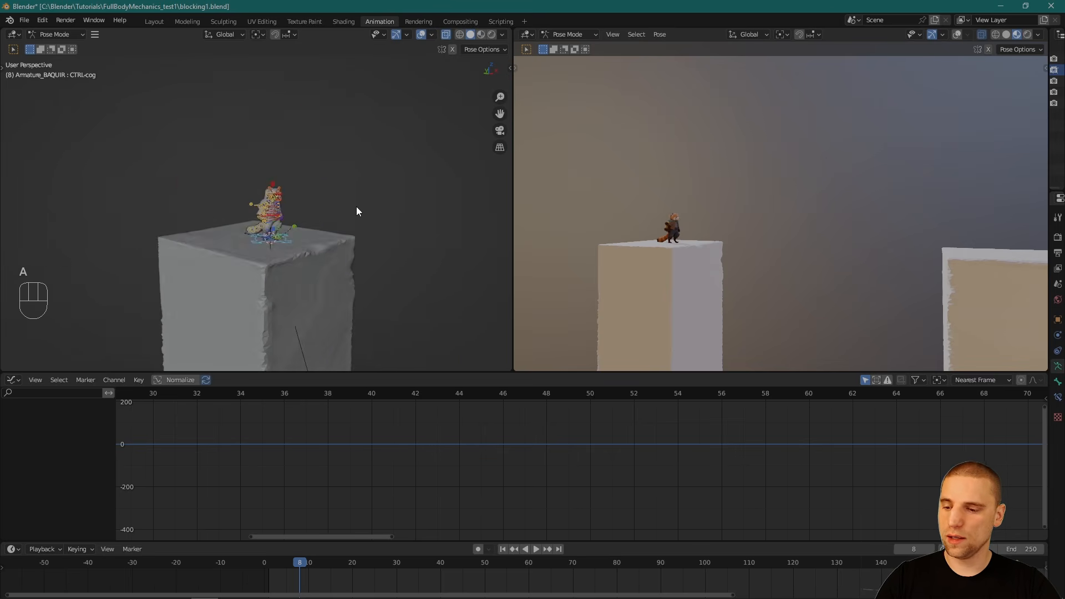
key("KP_Decimal")
key("alt+z")
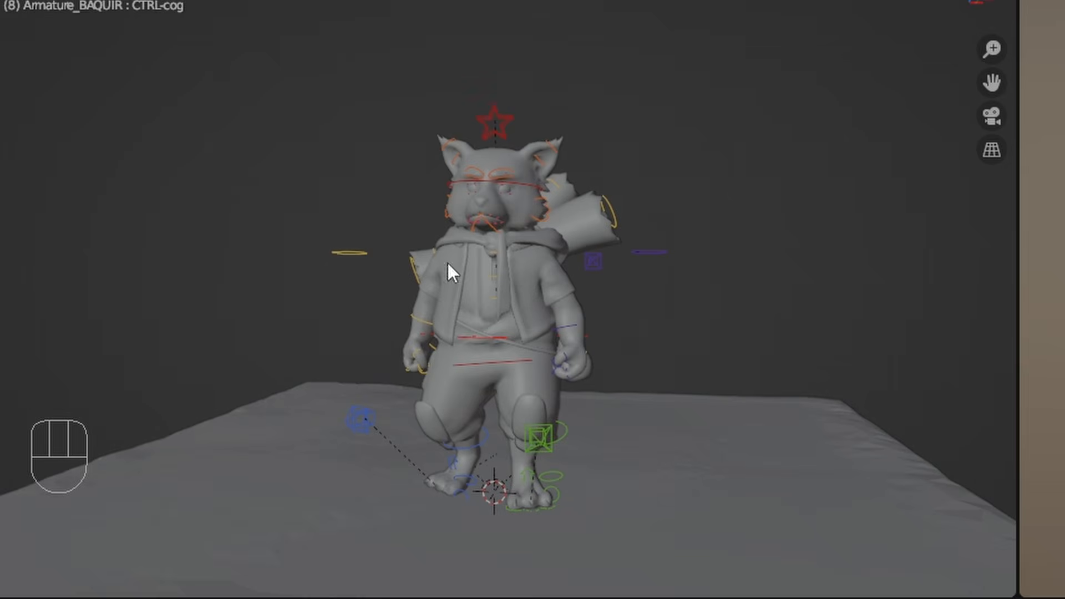
left_click_drag(522, 367, 751, 350, "alt")
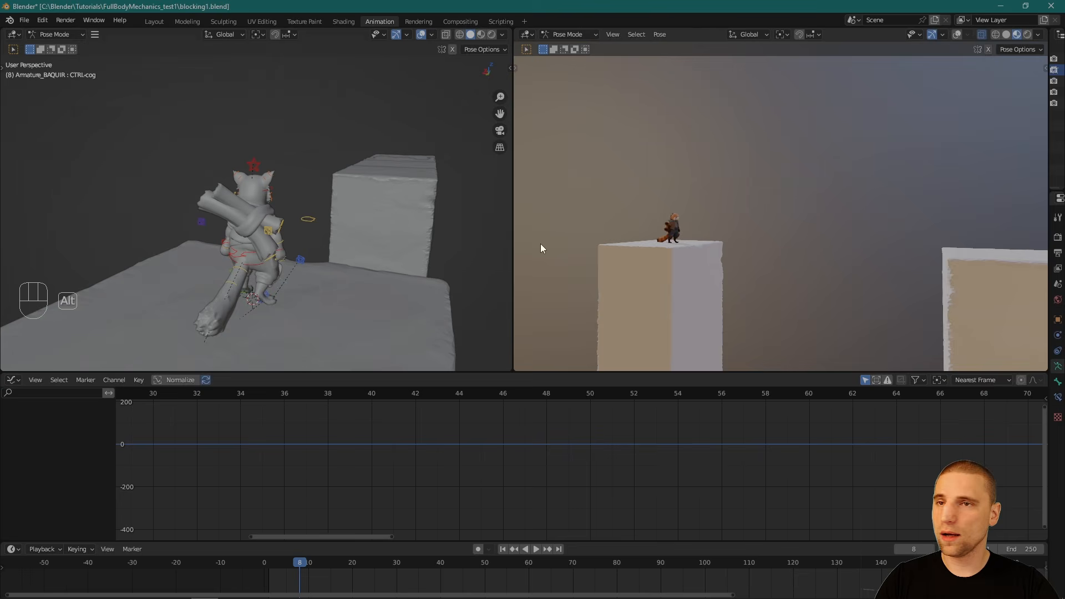
Step: Frame the character in the material-shaded viewport and view it from behind, facing the second block
key("f")
left_click_drag(700, 252, 841, 249, "alt")
right_click_drag(841, 249, 757, 246, "alt")
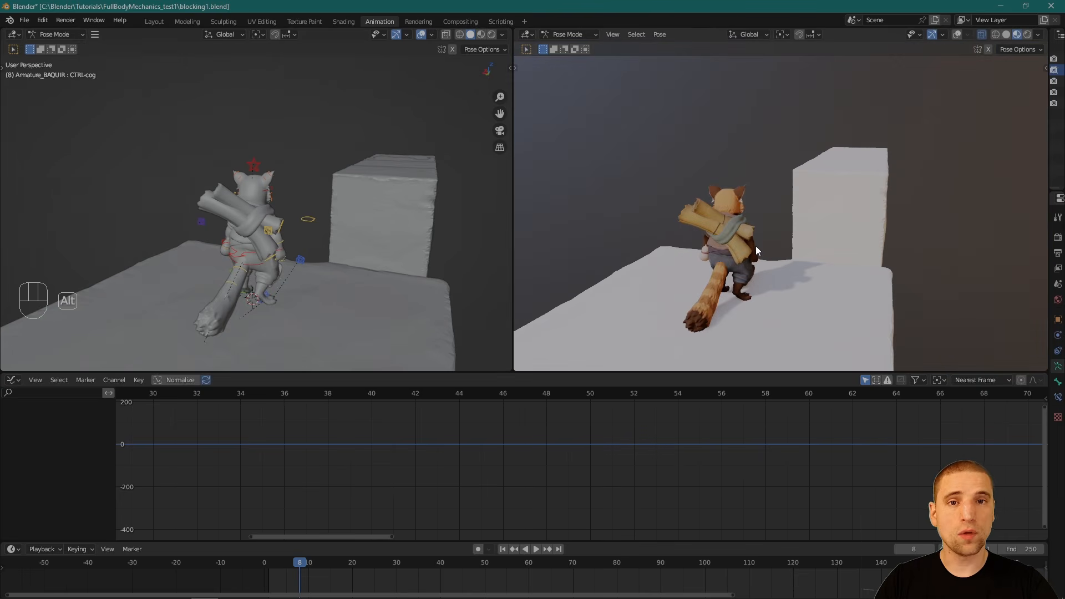
left_click_drag(757, 247, 785, 251, "alt")
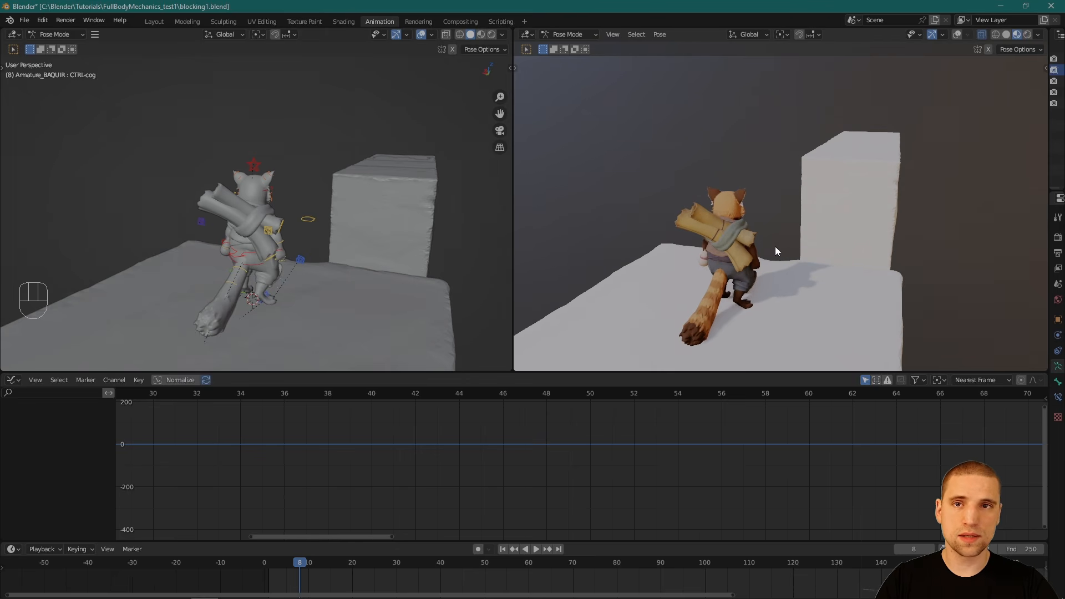
left_click_drag(767, 270, 766, 265, "alt")
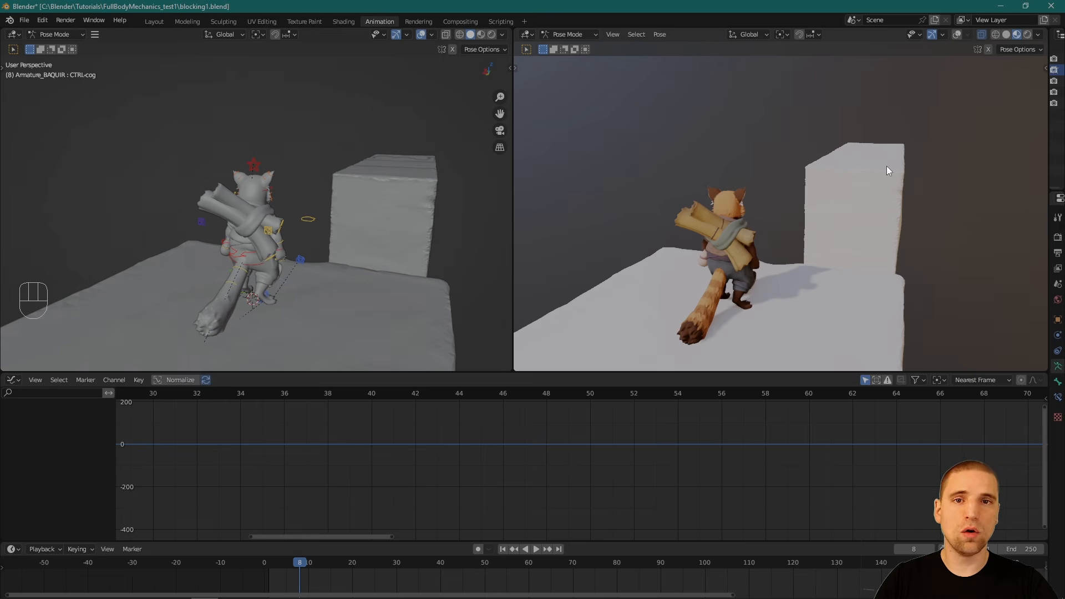
Step: Switch the armature to Object Mode and add a camera to the scene at the 3D cursor
left_click_drag(855, 289, 755, 327, "alt")
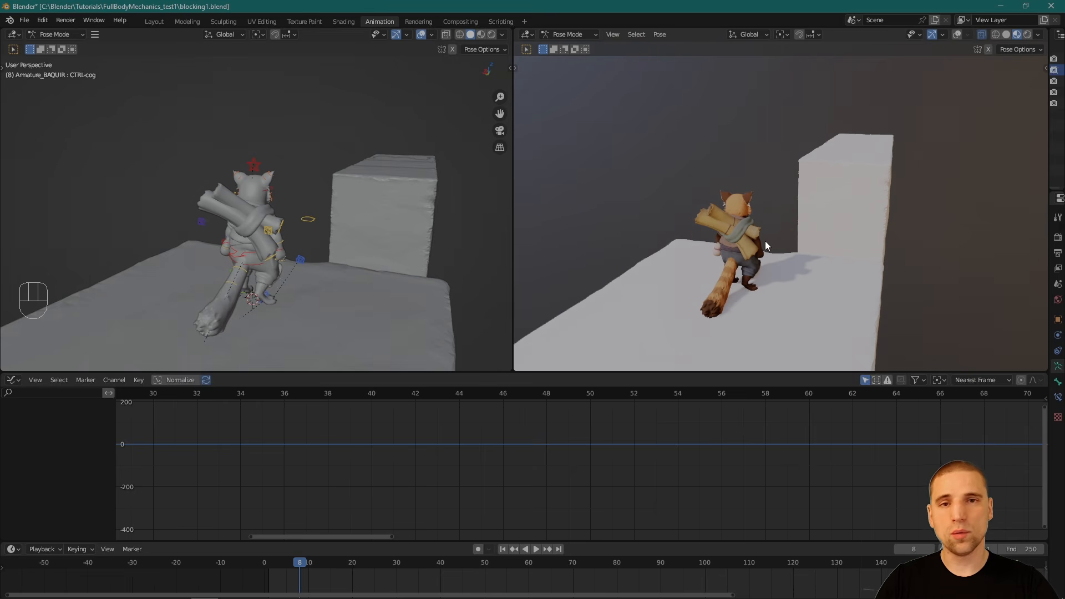
mouse_move(331, 239)
left_mouse_down("alt")
mouse_move(371, 238)
mouse_move(347, 234)
left_mouse_up("alt")
key("ctrl+Tab")
key("shift+s")
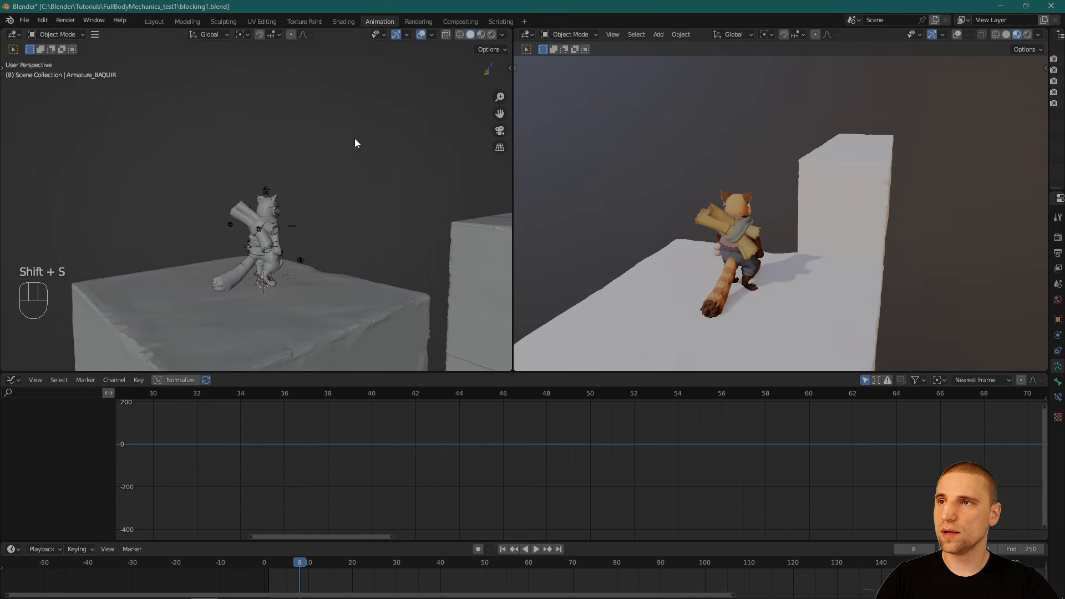
key("shift+a")
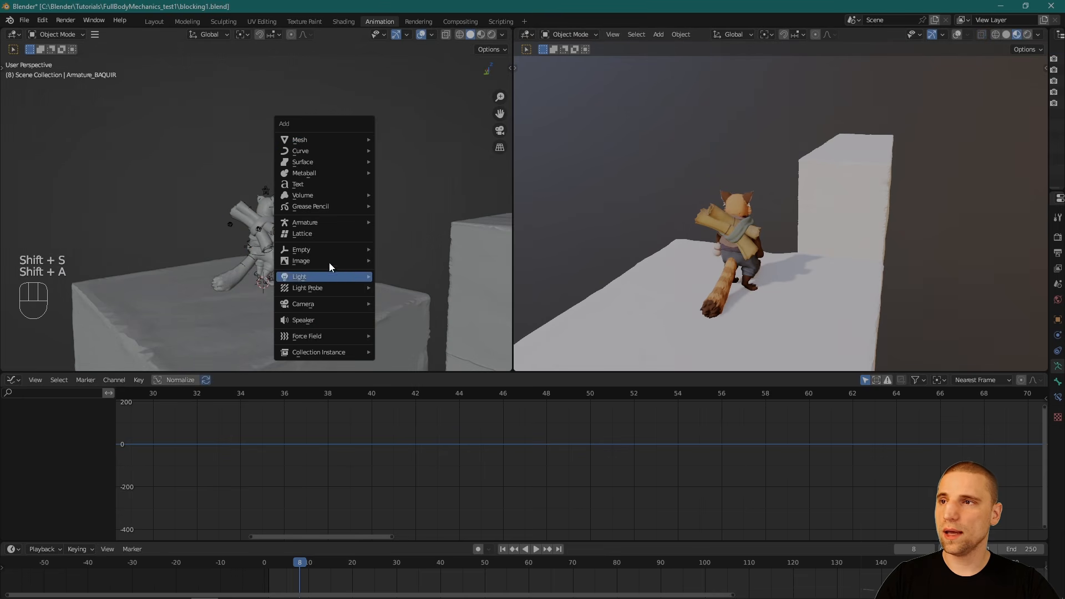
mouse_move(318, 305)
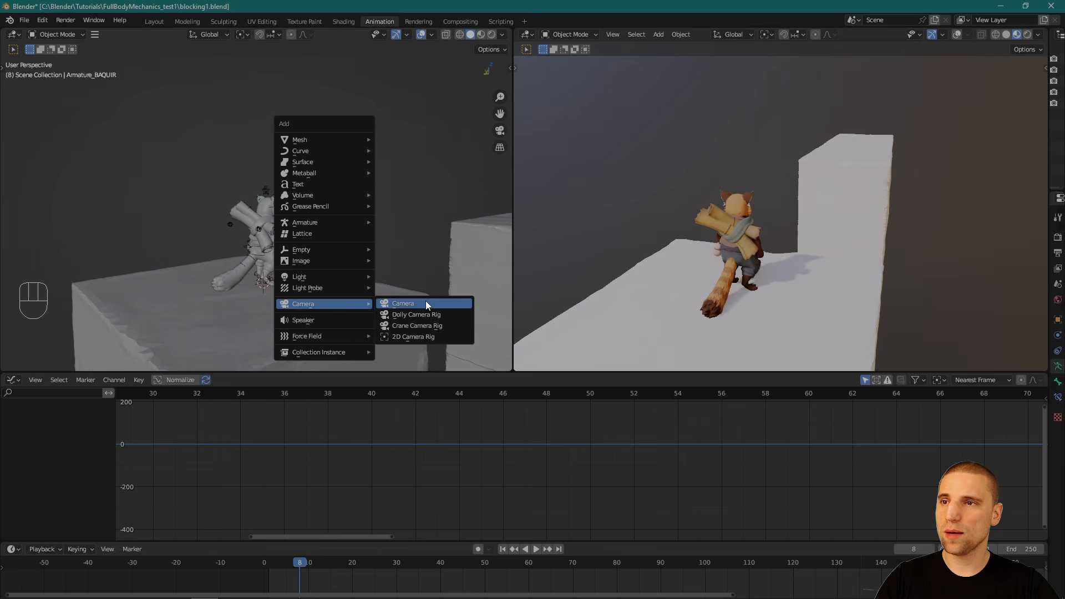
left_click(445, 305)
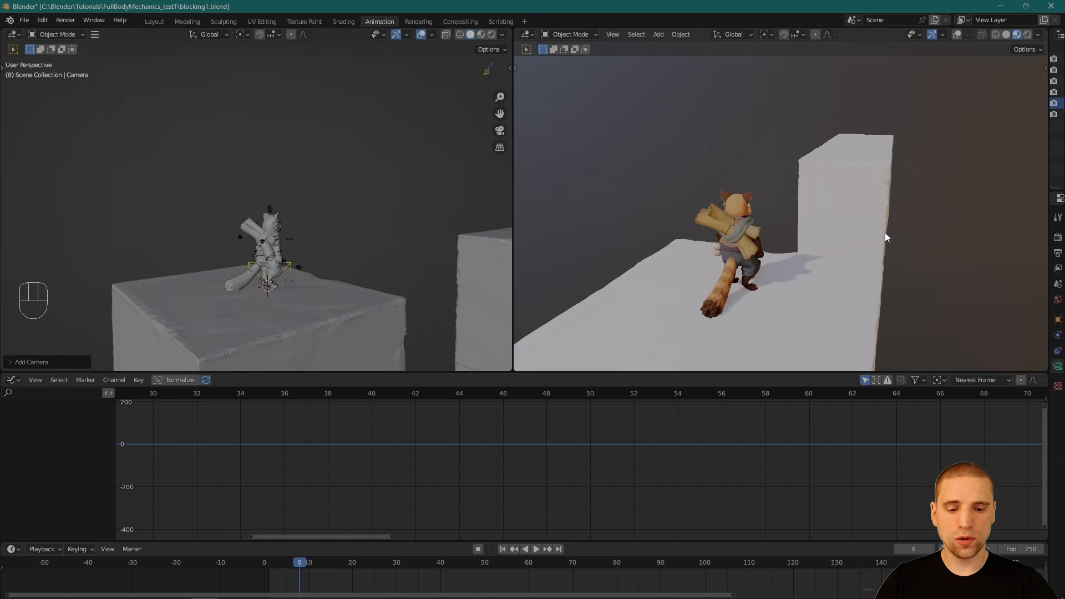
Step: Look through the new camera in the material-shaded viewport, lock it to the view and bring the character into frame
key("KP_0")
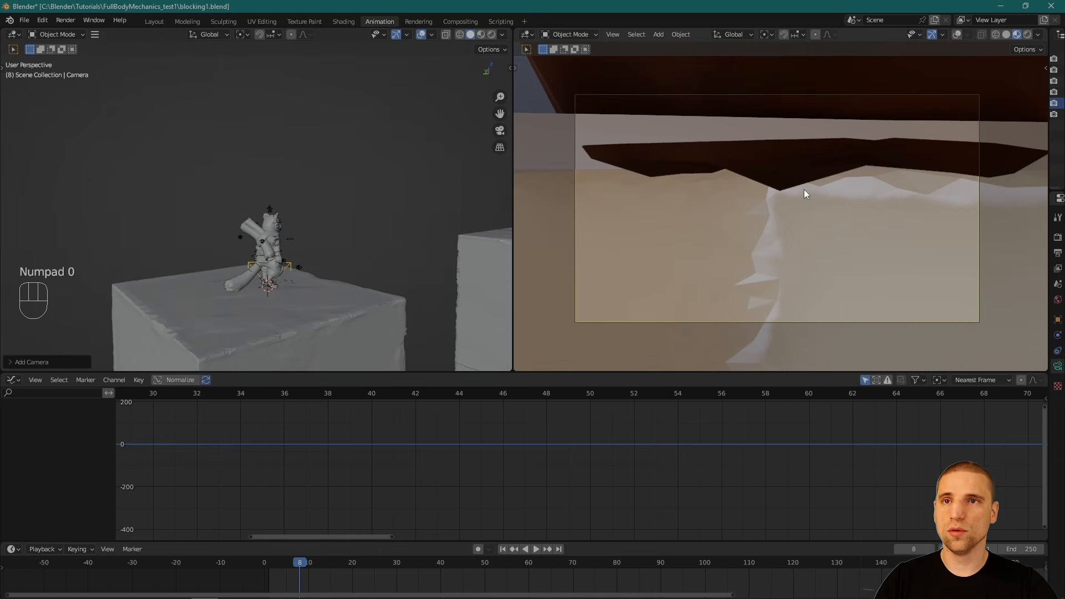
scroll(830, 210, "up", 2)
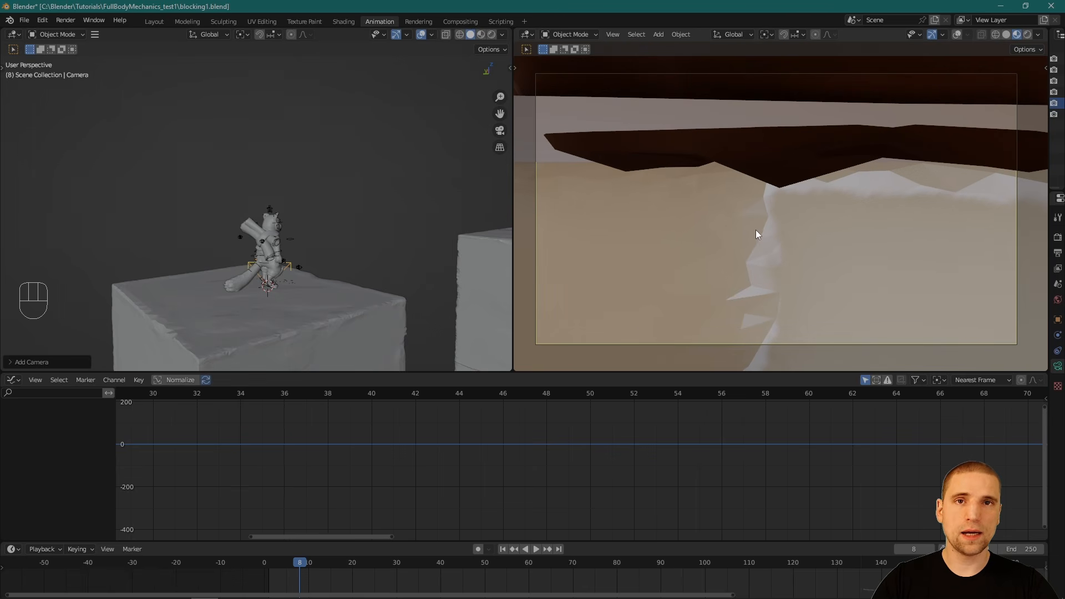
key("n")
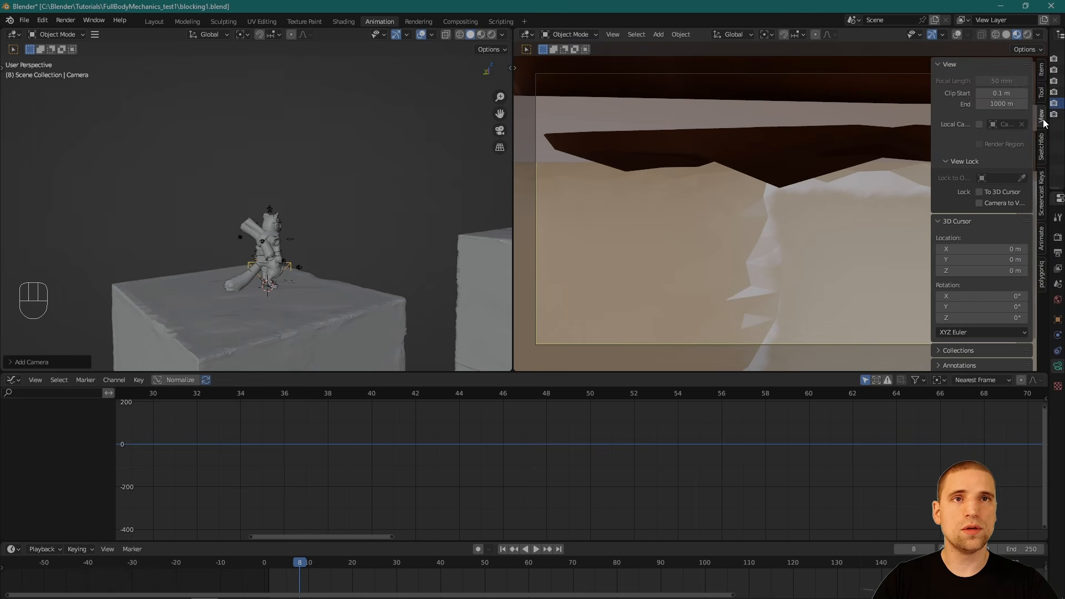
left_click(980, 203)
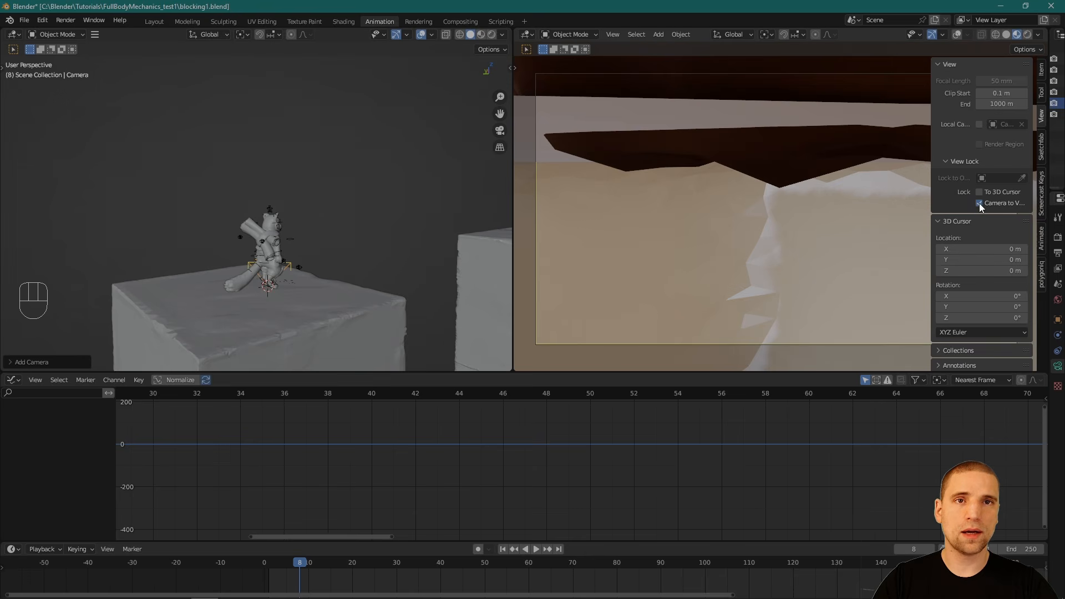
key("n")
left_click_drag(887, 267, 733, 216, "alt")
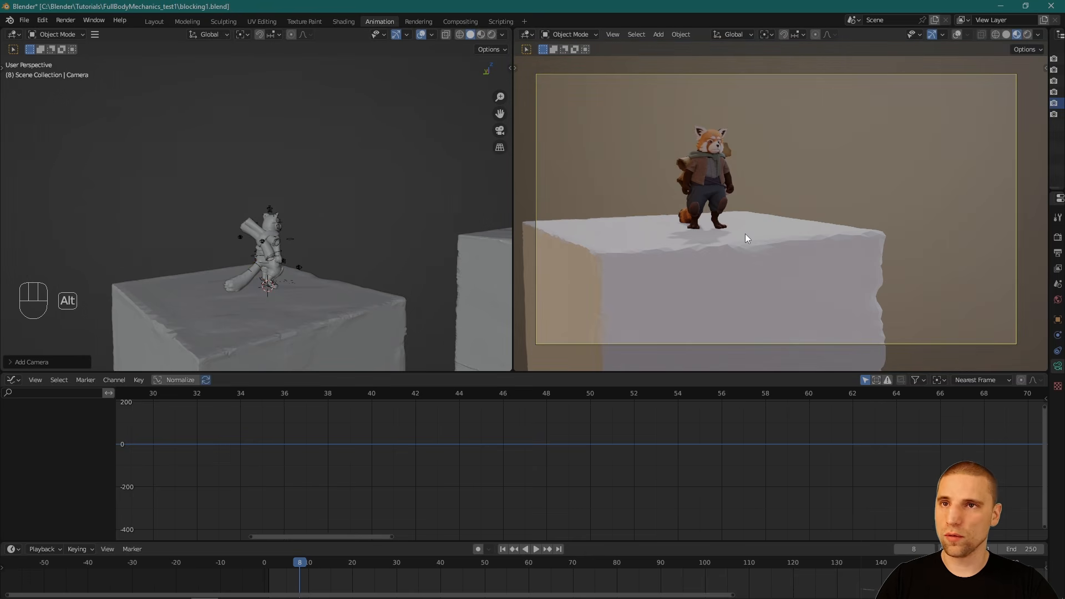
Step: Set the camera's passepartout opacity to 0.99 so the area outside the frame is darkened
left_click_drag(1048, 350, 900, 341)
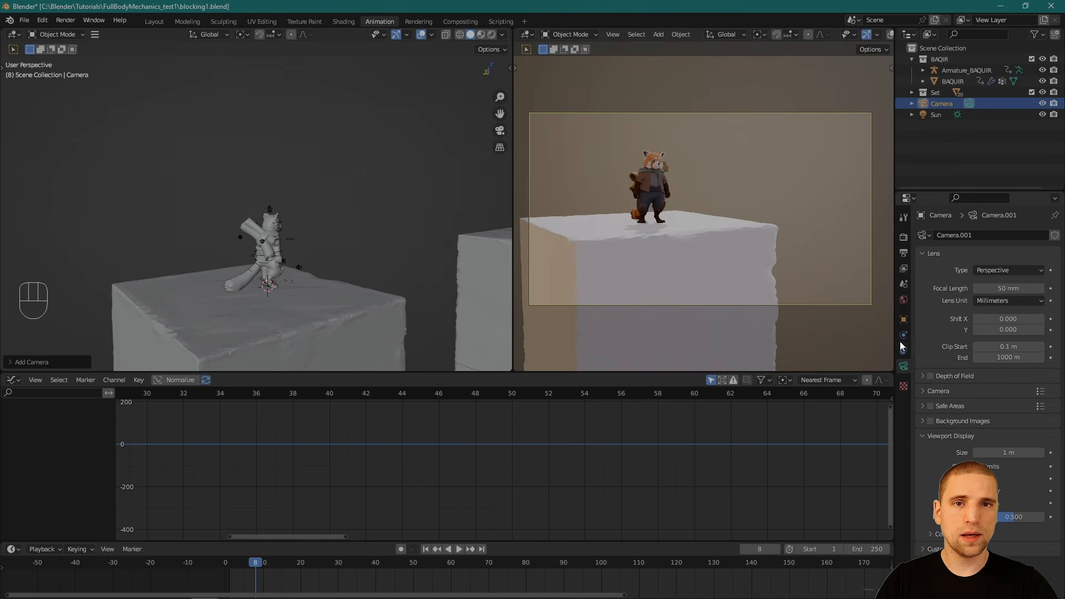
left_click(926, 436)
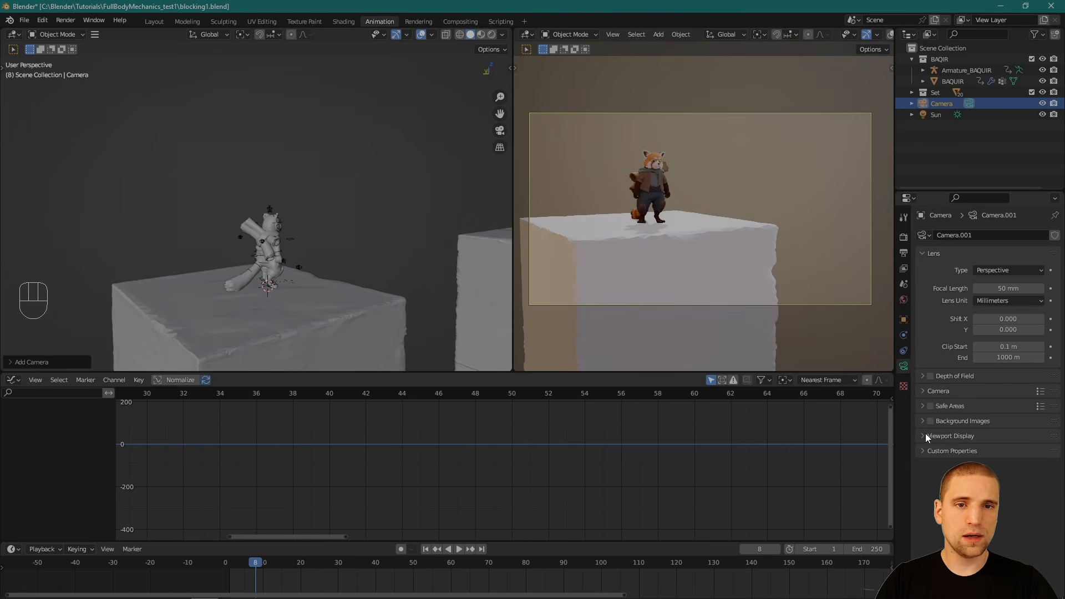
left_click(924, 437)
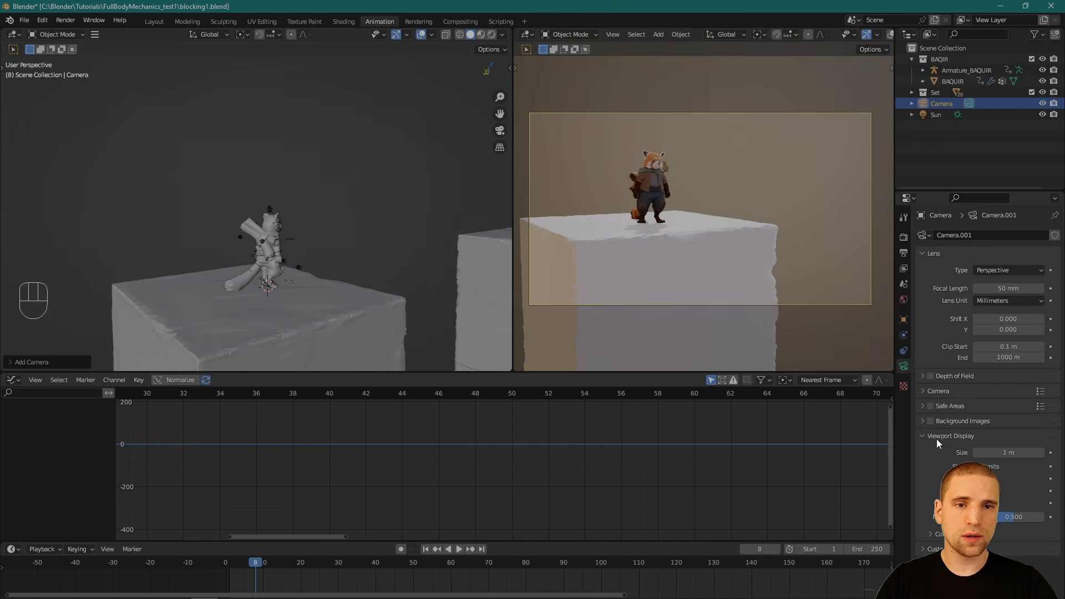
left_click(1006, 516)
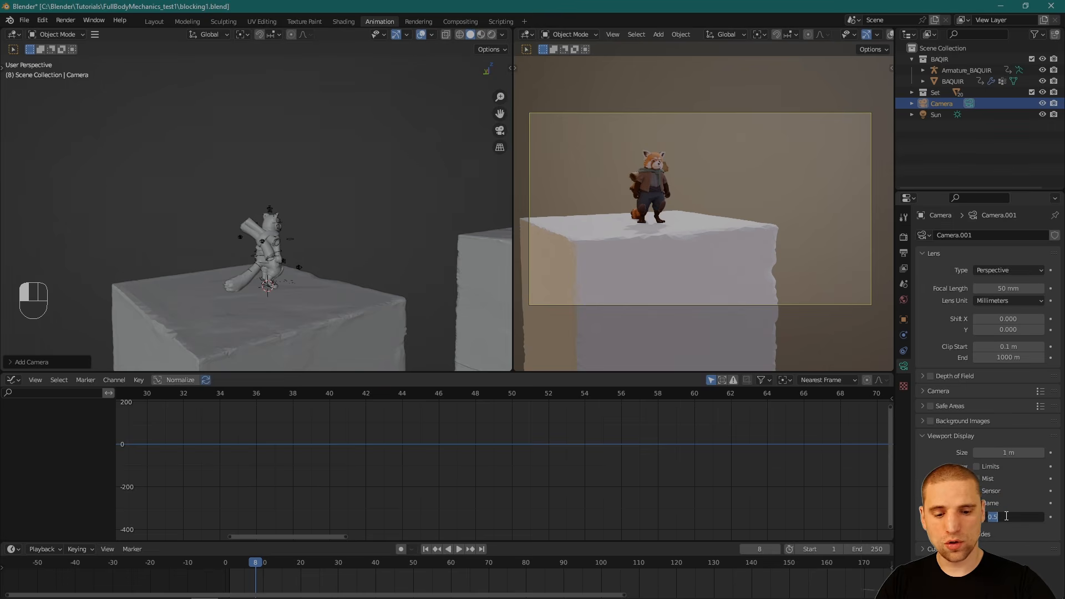
type(".99")
key("Return")
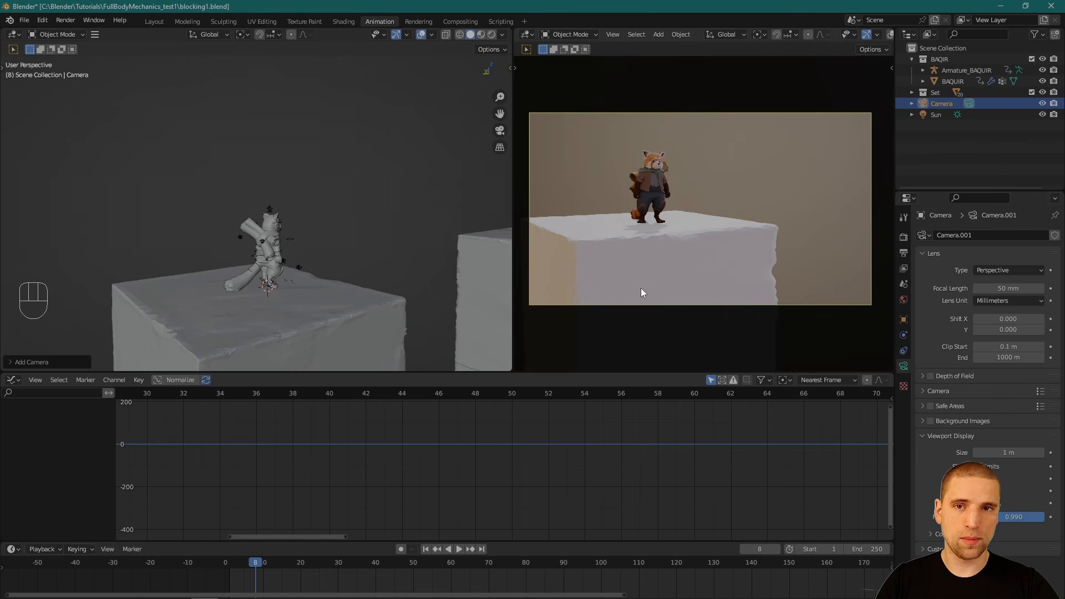
Step: Move the locked camera behind the character so the second block is also in frame
middle_click_drag(744, 219, 705, 258, "alt")
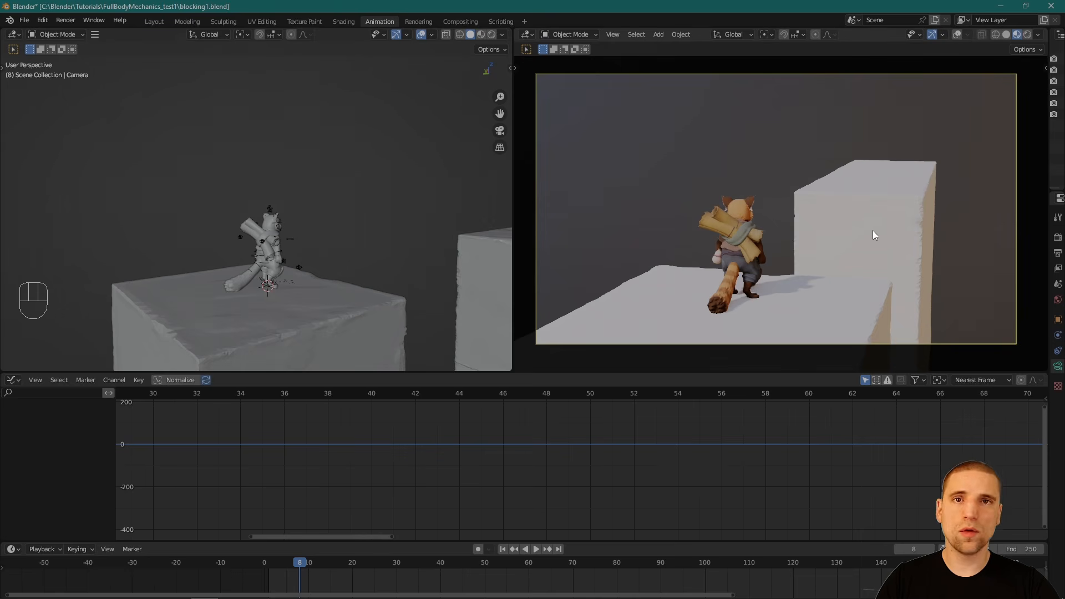
left_click(267, 236)
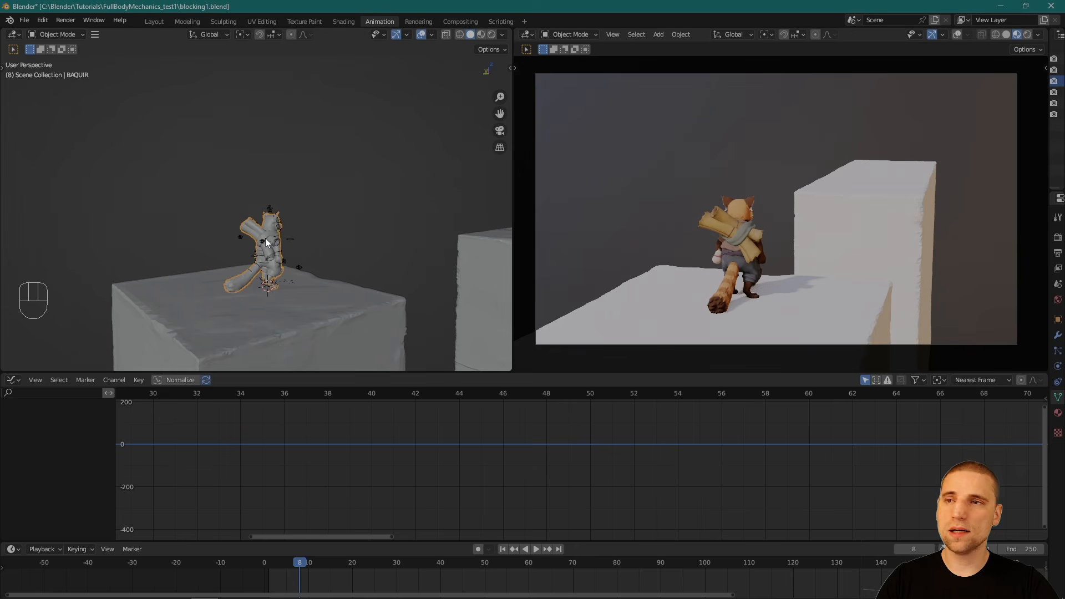
left_click(688, 121)
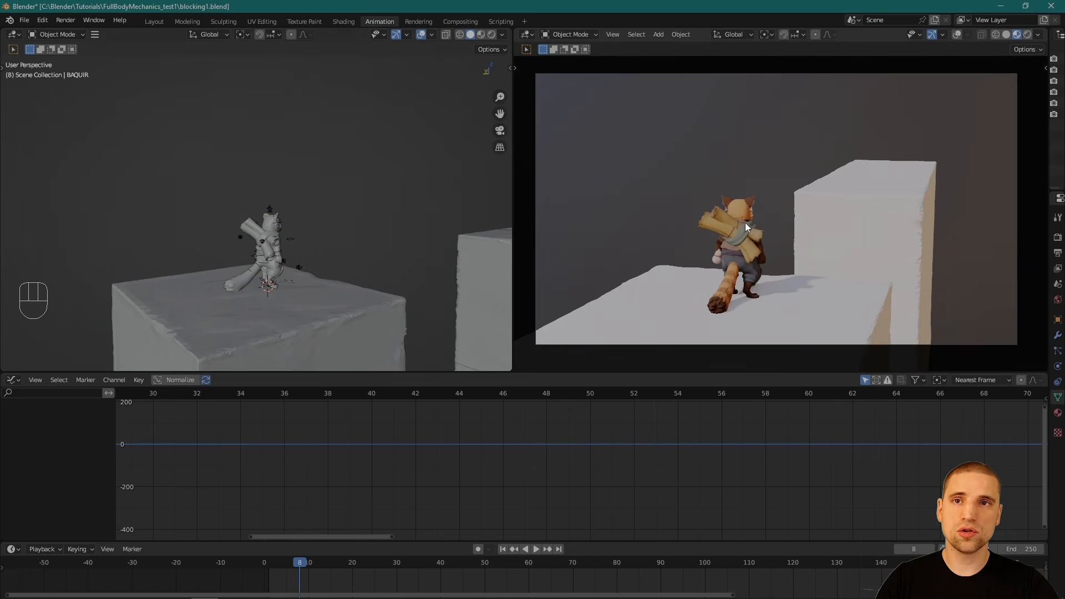
left_click(745, 224)
left_click(372, 237)
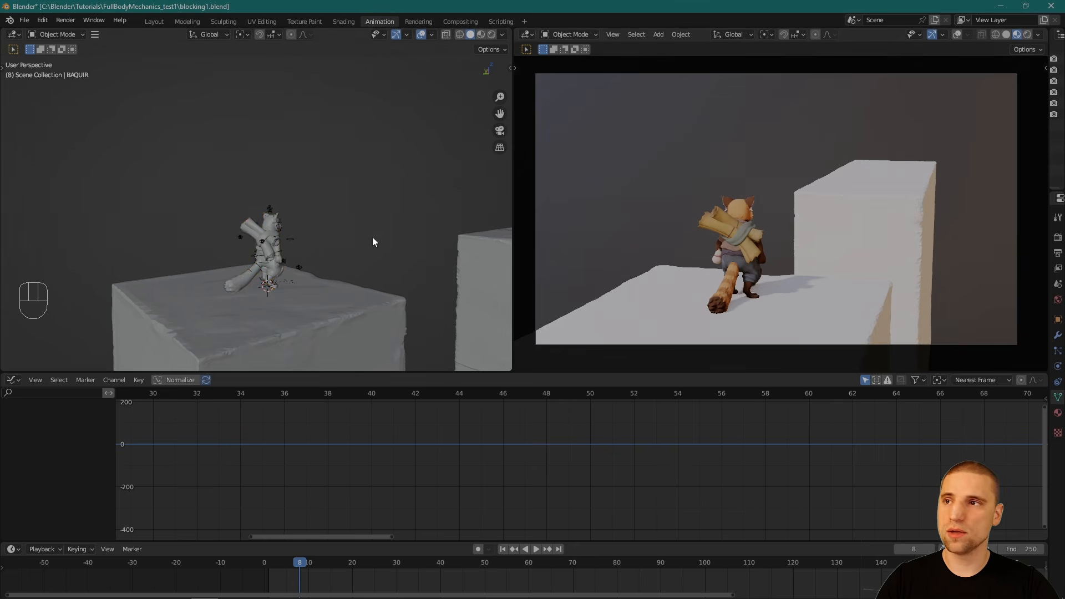
Step: Select the BAQUIR mesh, bring the camera closer to it and orbit the camera around the character
left_click(746, 228)
key("f")
right_click_drag(902, 218, 756, 209, "alt")
middle_click_drag(756, 209, 815, 241, "alt")
left_click_drag(815, 240, 779, 261, "alt")
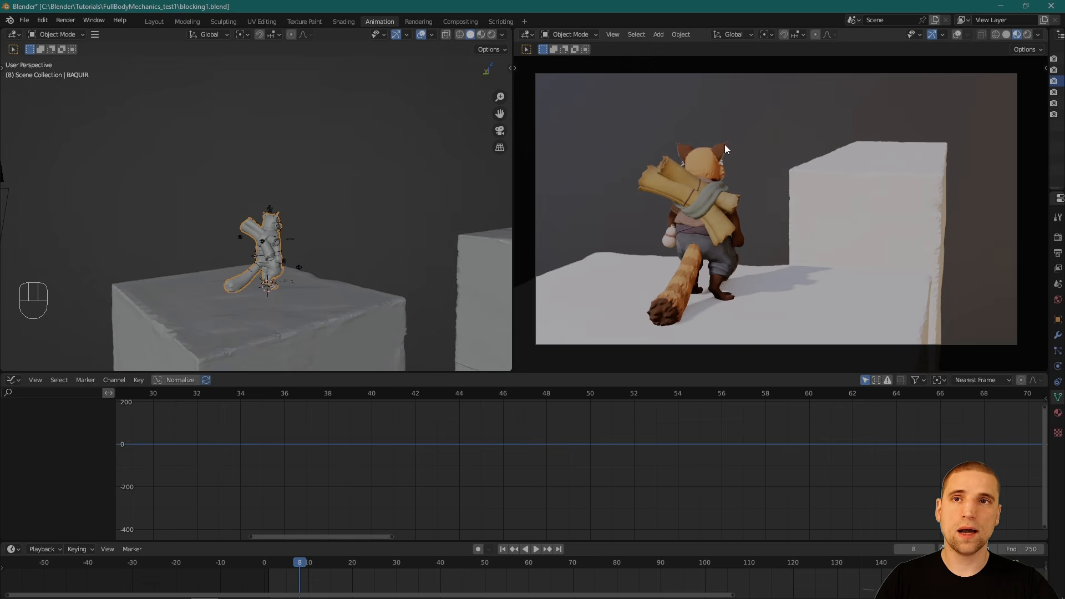
mouse_move(723, 161)
left_mouse_down("alt")
mouse_move(880, 231)
mouse_move(721, 222)
mouse_move(809, 205)
mouse_move(728, 218)
mouse_move(740, 158)
left_mouse_up("alt")
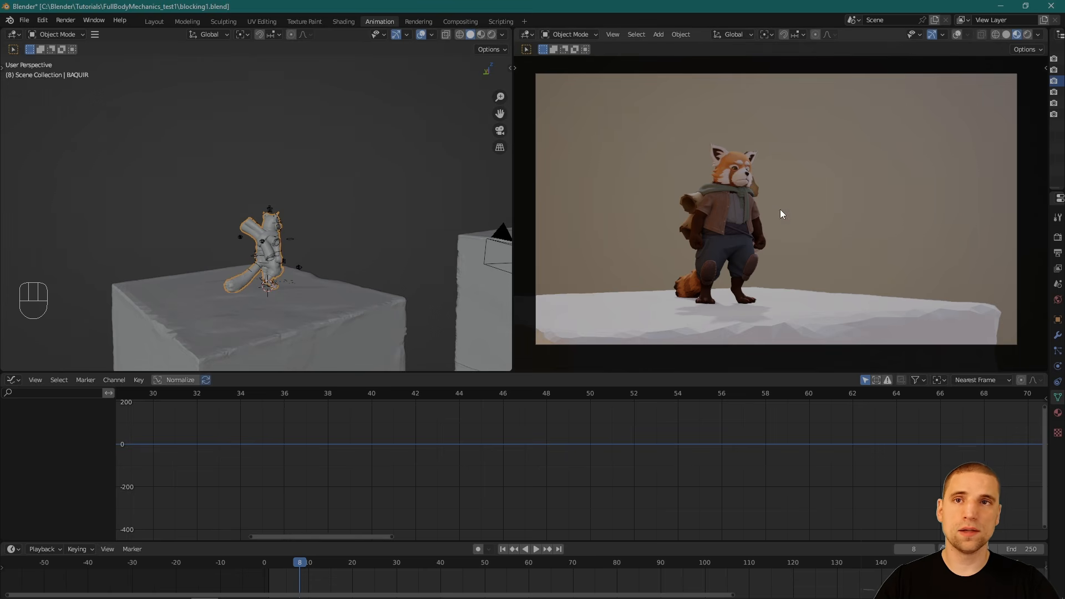
Step: Settle the camera behind the character, with the stone it stands on and the second block both inside the frame
left_click_drag(780, 209, 673, 269, "alt")
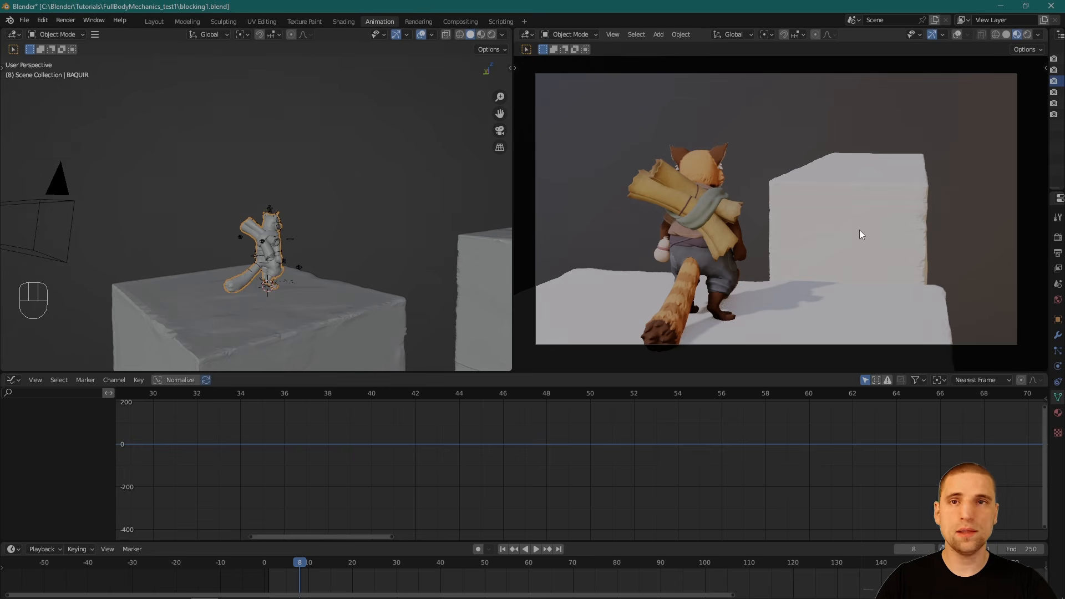
left_click_drag(855, 252, 807, 277, "alt")
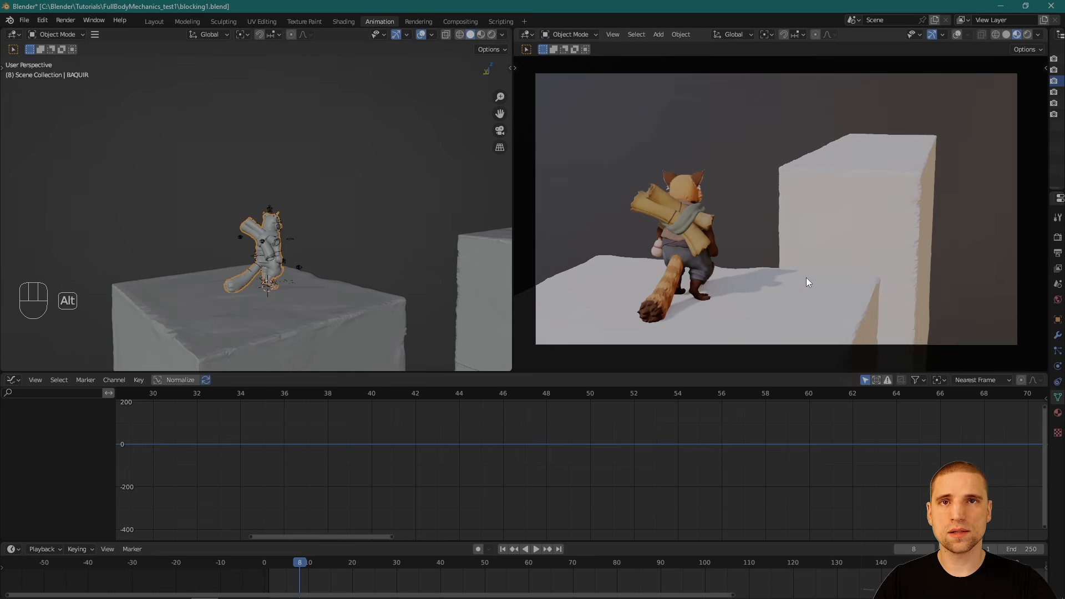
middle_click_drag(807, 278, 813, 273, "alt")
left_click_drag(813, 273, 814, 278, "alt")
middle_click_drag(813, 277, 816, 284, "alt")
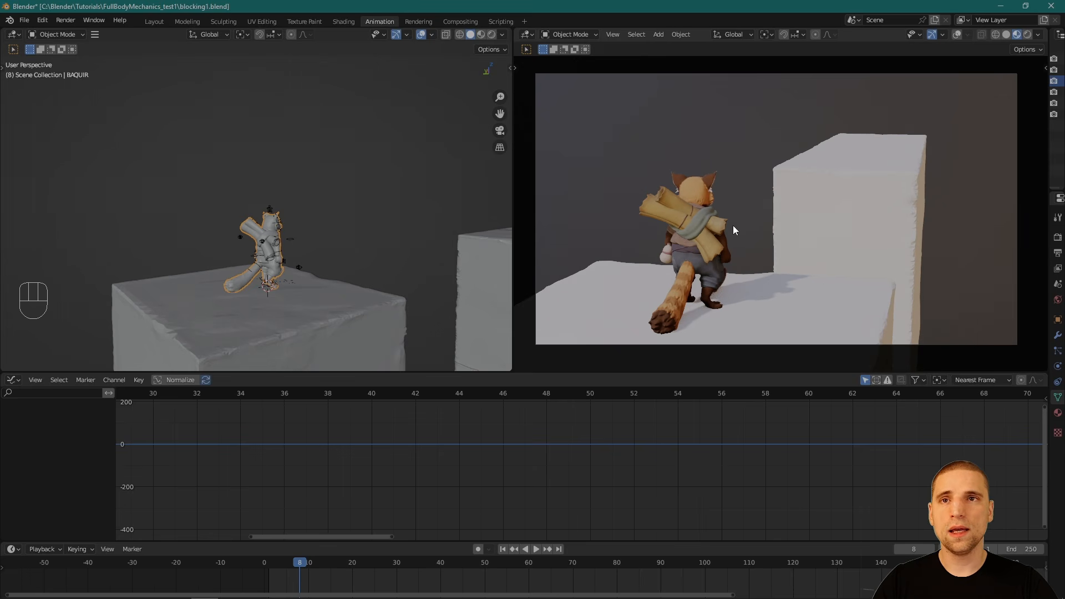
Step: Unlock the camera from the view, orbit out of the camera view and return to it
left_click_drag(725, 74, 1011, 348)
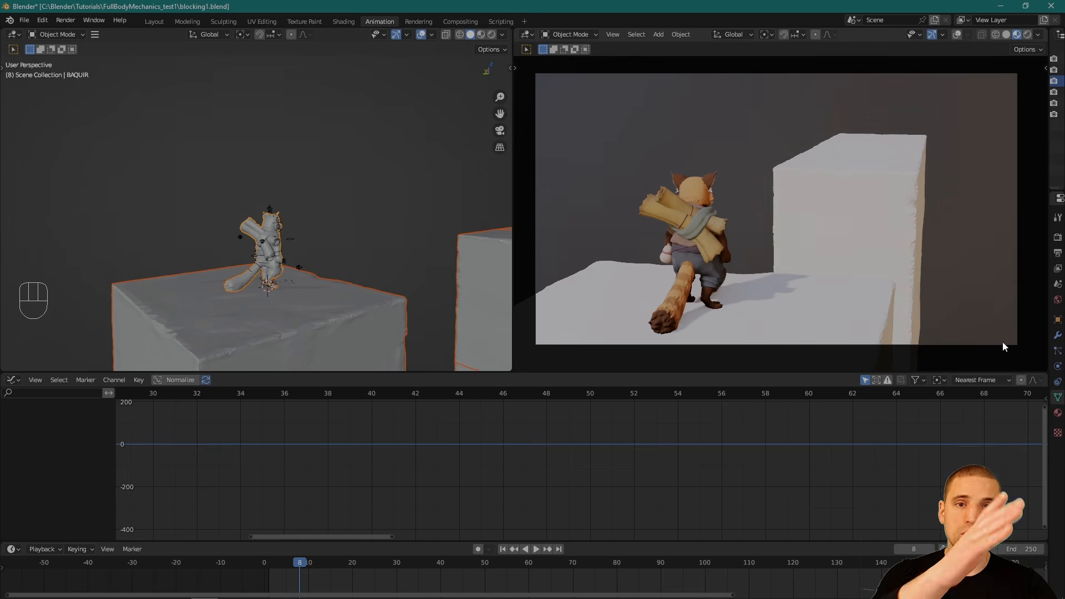
key("n")
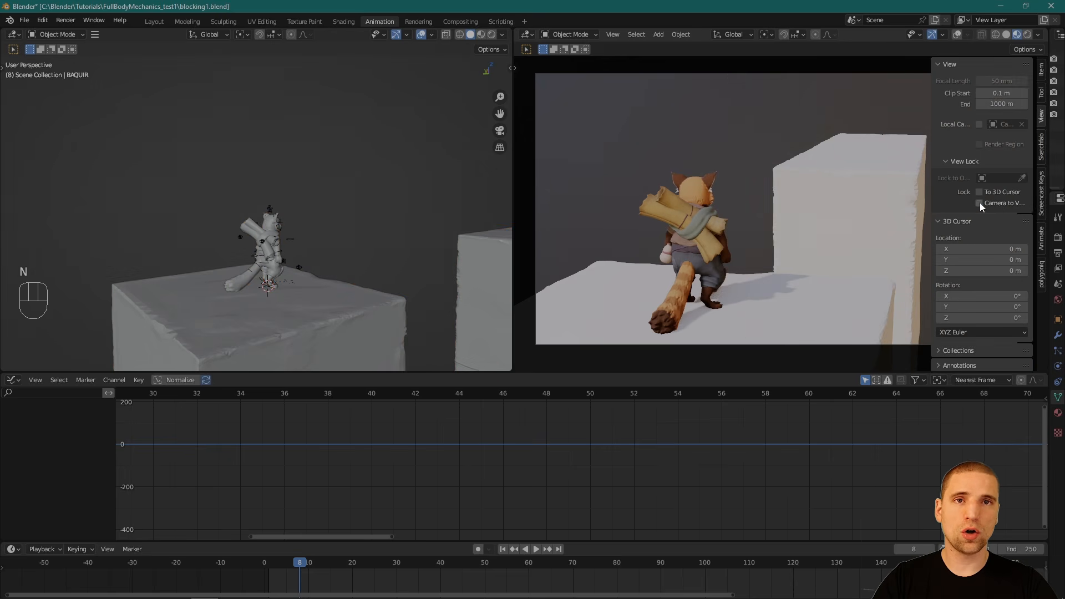
key("n")
mouse_move(928, 247)
left_mouse_down("alt")
mouse_move(878, 241)
mouse_move(958, 246)
mouse_move(925, 241)
left_mouse_up("alt")
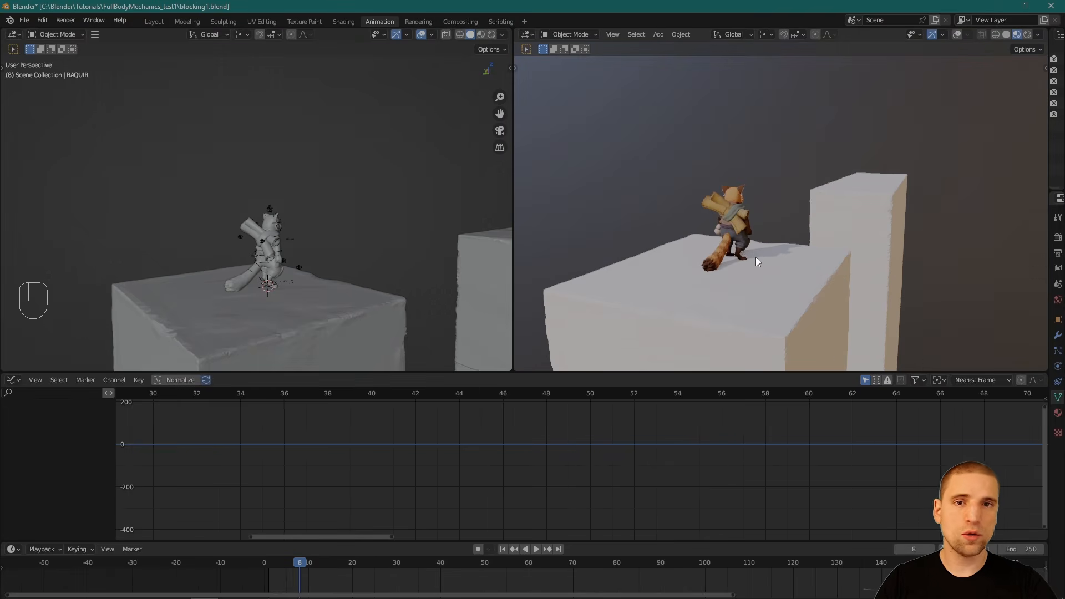
key("KP_0")
Step: Insert a Location & Rotation keyframe on the camera at frame 32 and deselect it
scroll(310, 230, "down", 4)
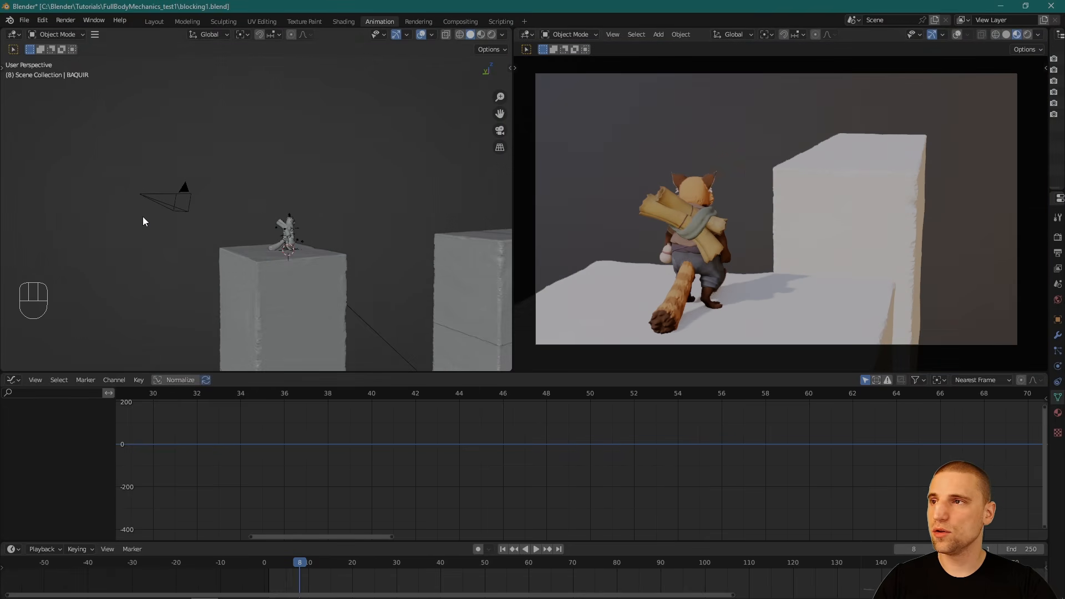
left_click(145, 200)
left_click_drag(298, 569, 406, 564)
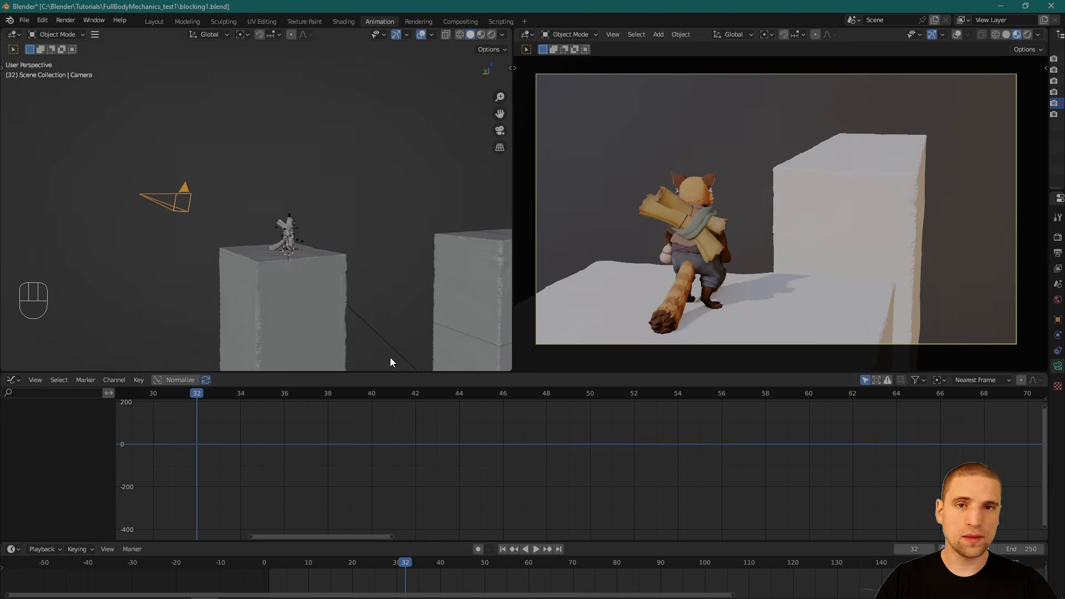
left_click_drag(306, 254, 314, 268, "alt")
key("i")
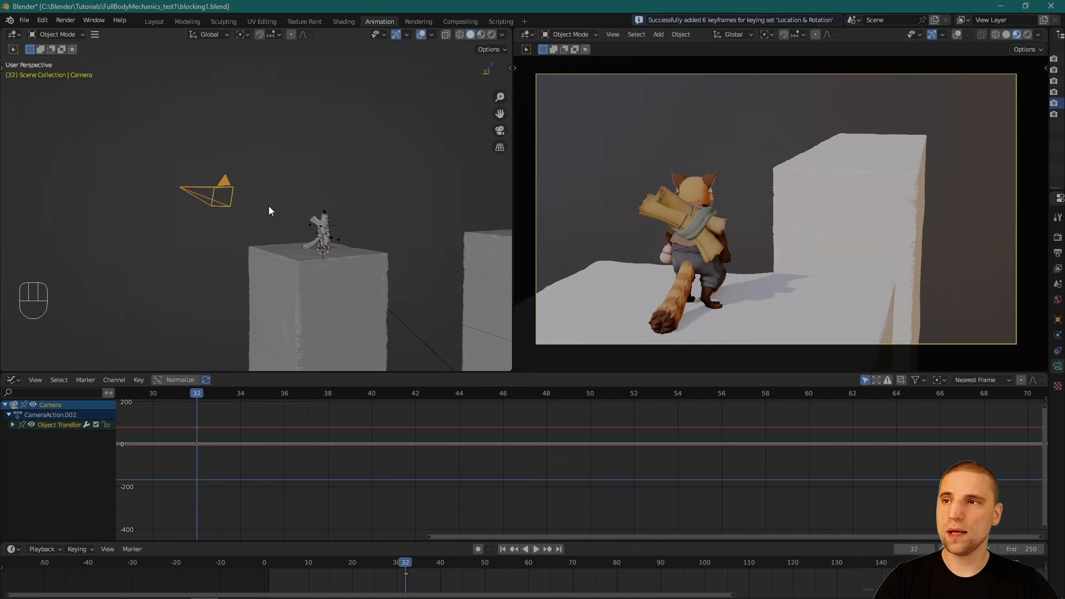
left_click(321, 130)
Step: Set the active keying set to Location & Rotation
left_click(93, 35)
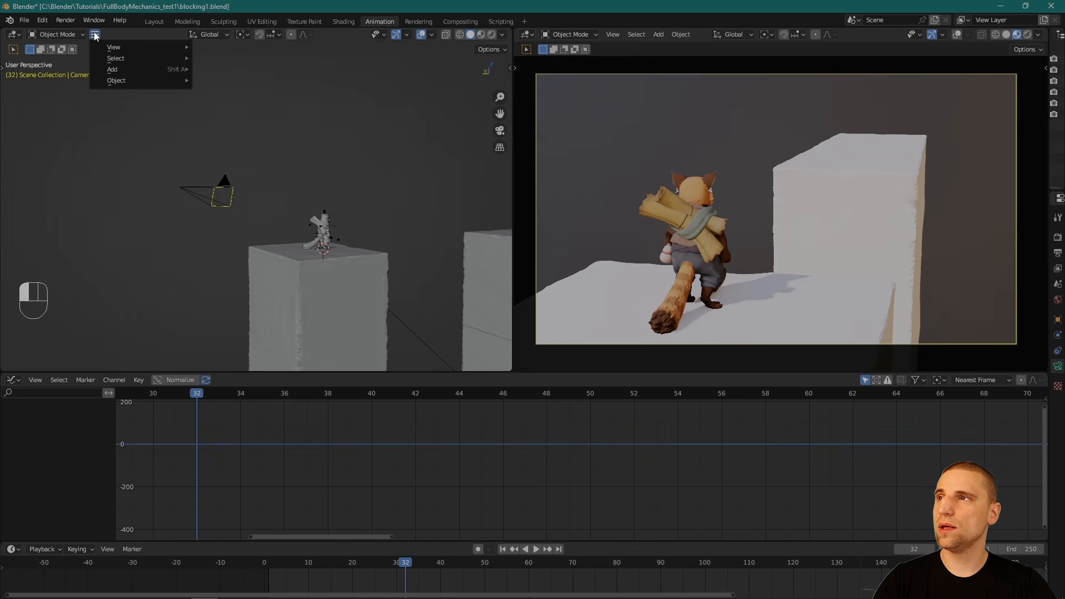
left_click(96, 36)
mouse_move(125, 82)
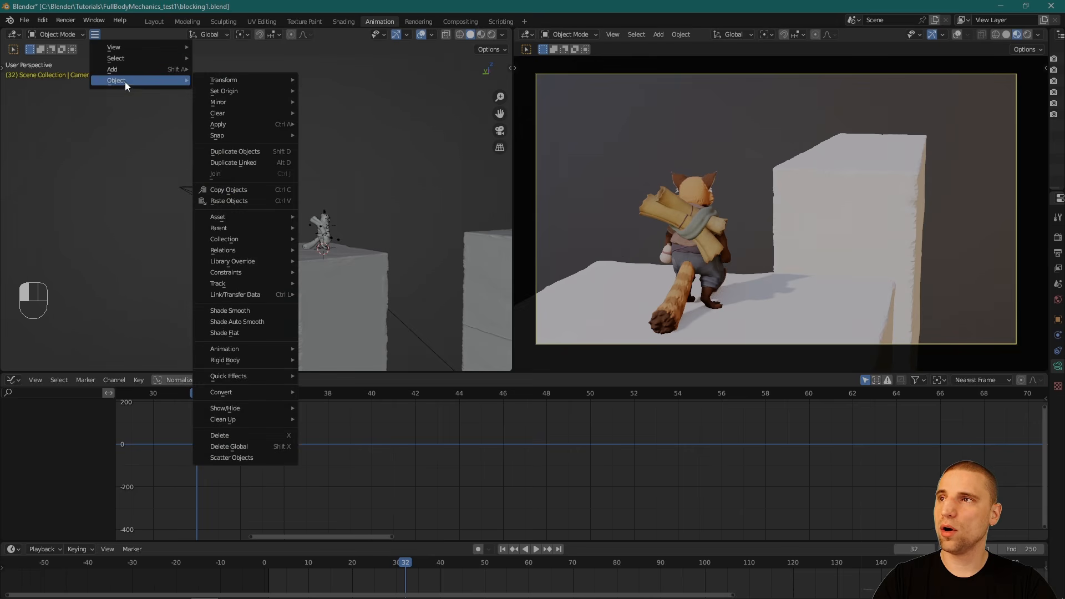
mouse_move(251, 349)
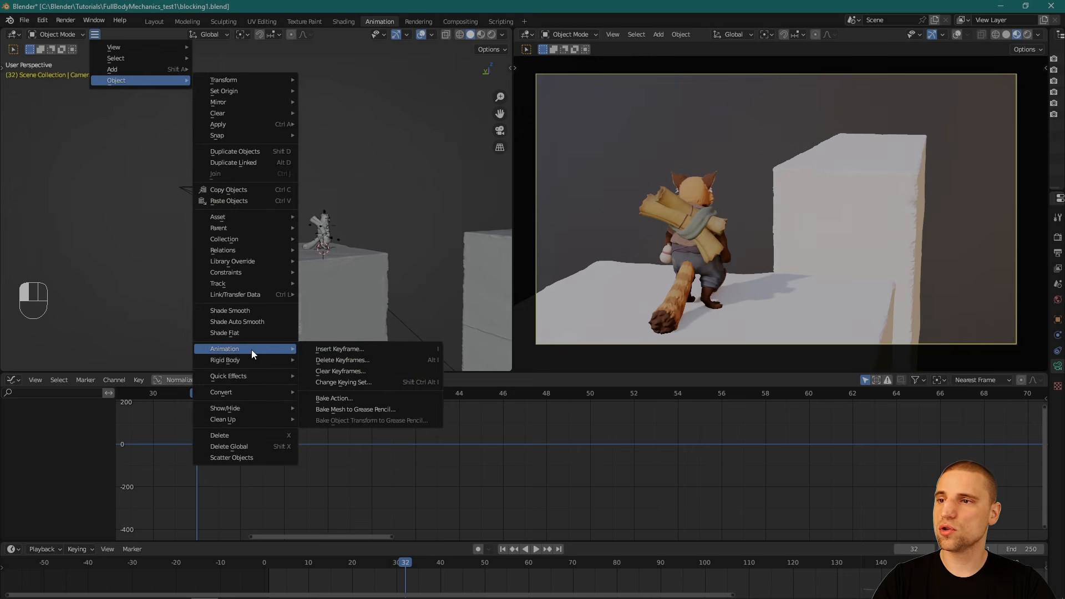
left_click(366, 382)
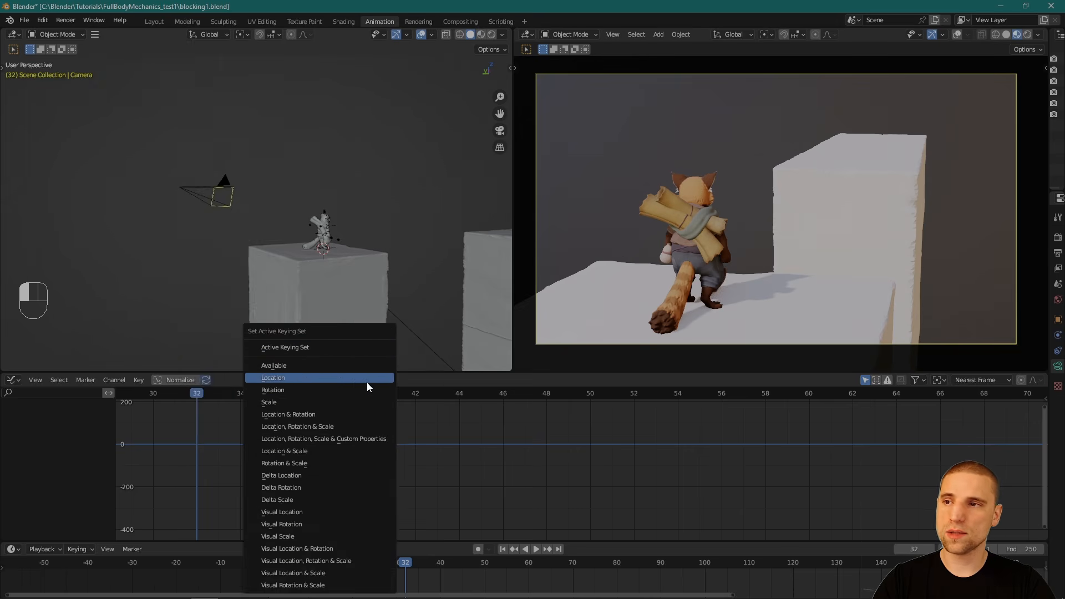
left_click(308, 415)
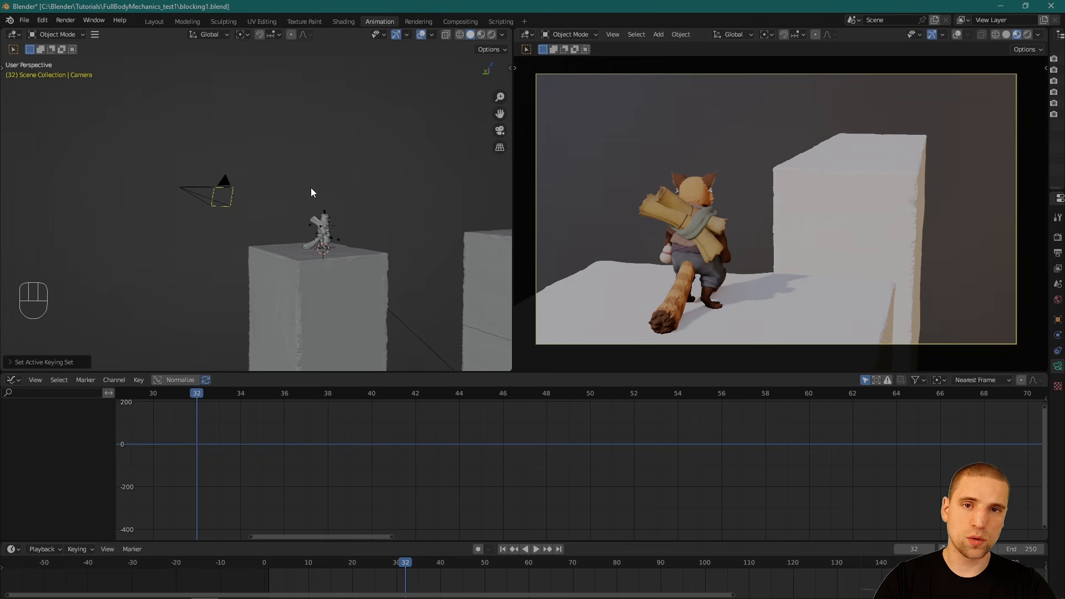
Step: Insert a Location & Rotation keyframe on the camera at frame 32 and set its focal length to 35 mm
left_click(188, 183)
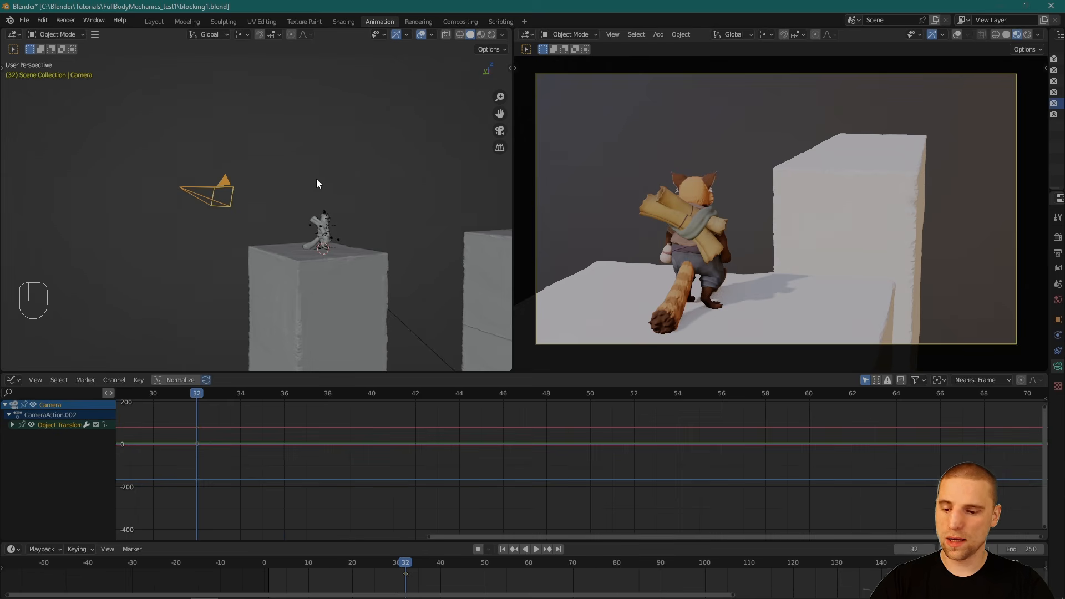
key("i")
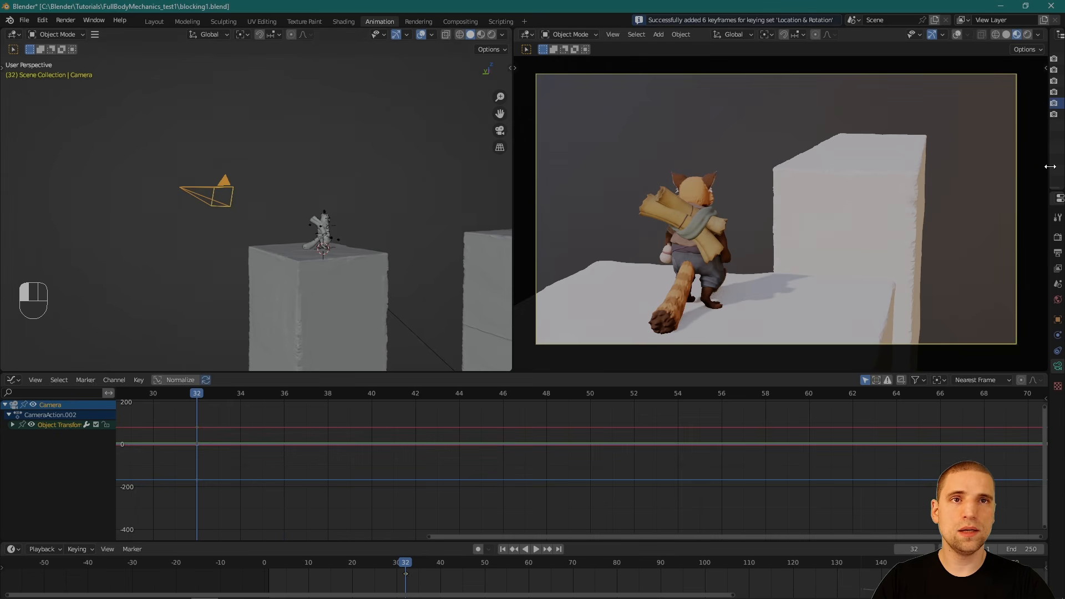
left_click_drag(1050, 167, 911, 166)
left_click(1013, 289)
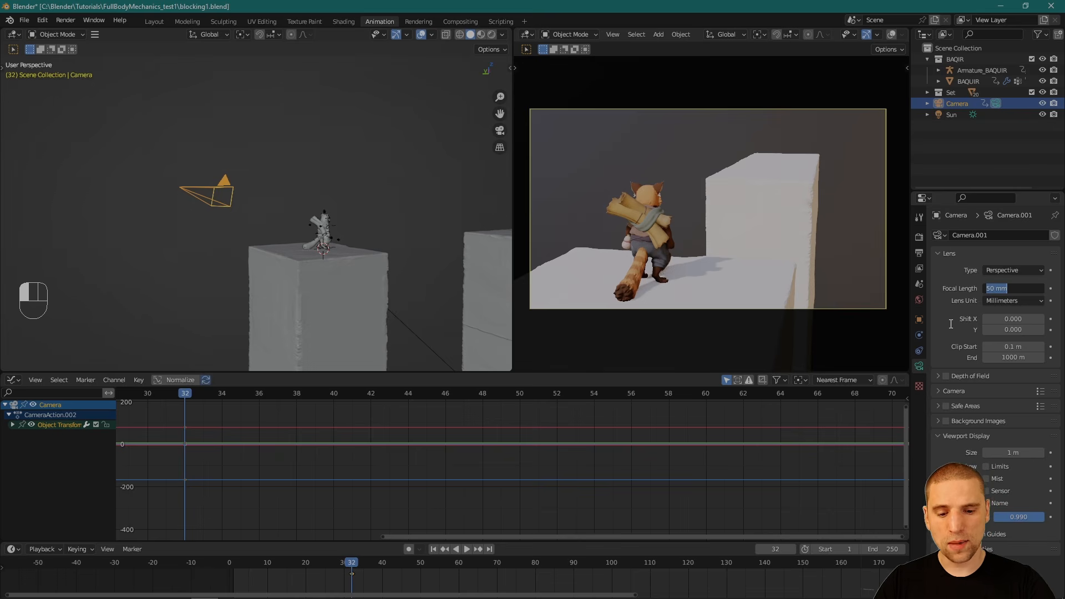
type("35")
key("Return")
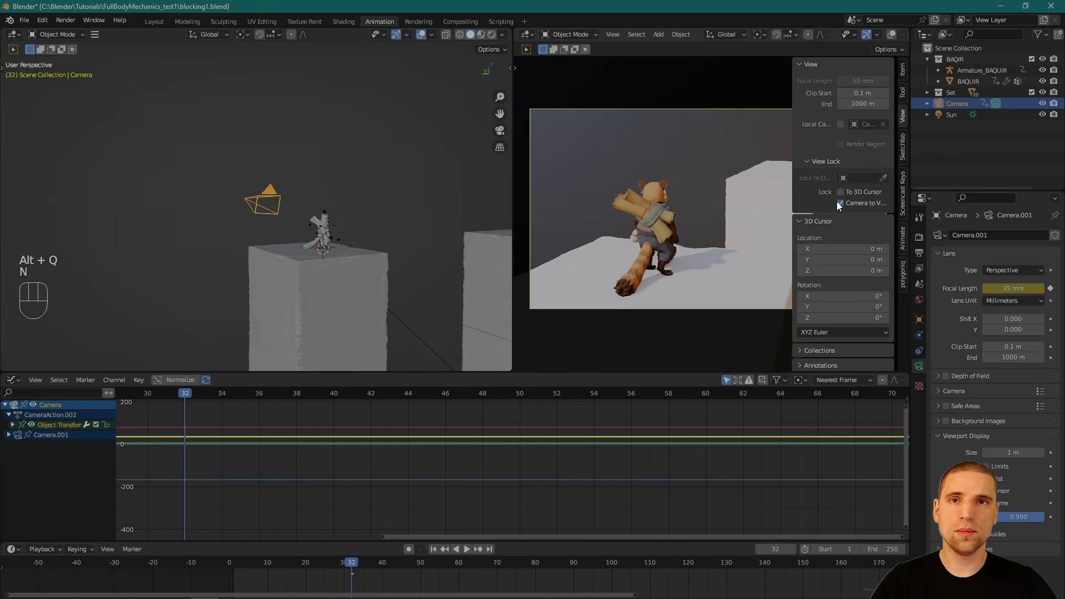
Step: Unlock the camera from the view and insert a Location & Rotation keyframe on the camera at frame 32
left_click(833, 207)
key("n")
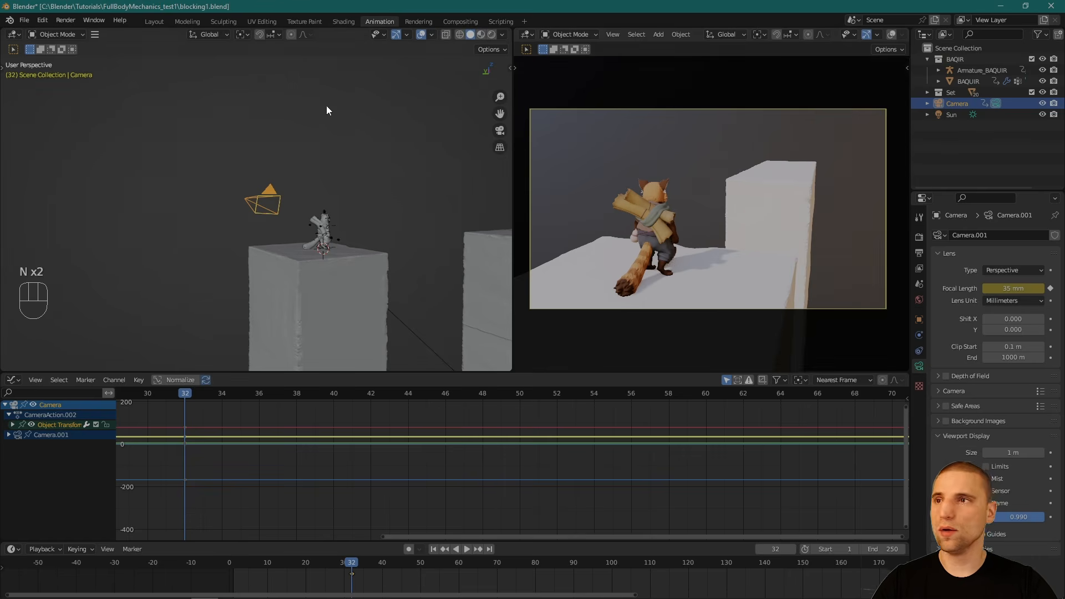
left_click(326, 106)
left_click(252, 199)
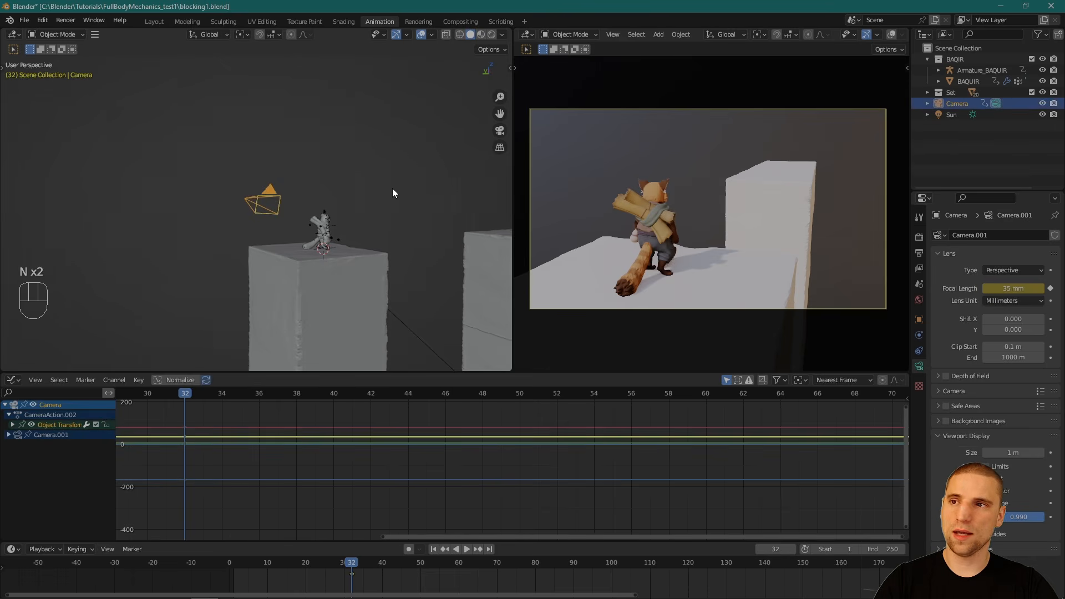
key("i")
key("KP_0")
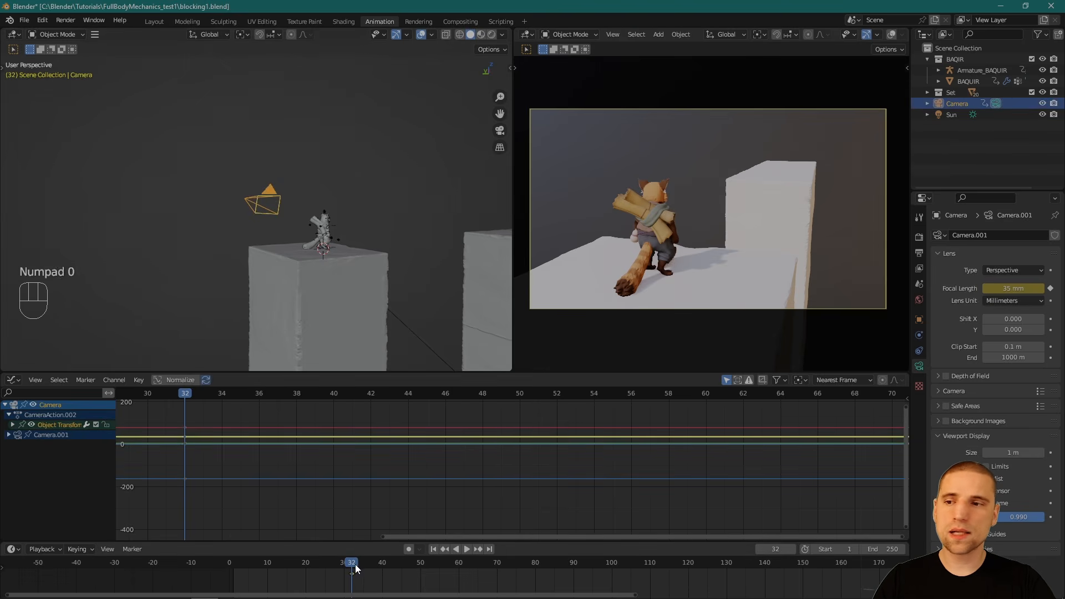
Step: Go to frame 33 and lock the camera to the view again
left_click(356, 568)
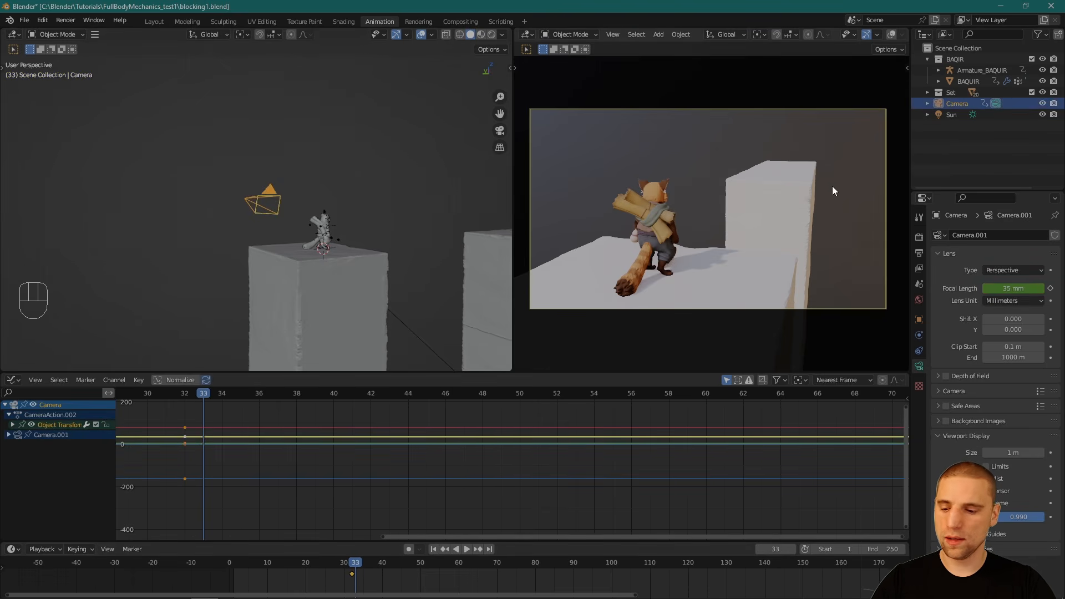
key("n")
key("n")
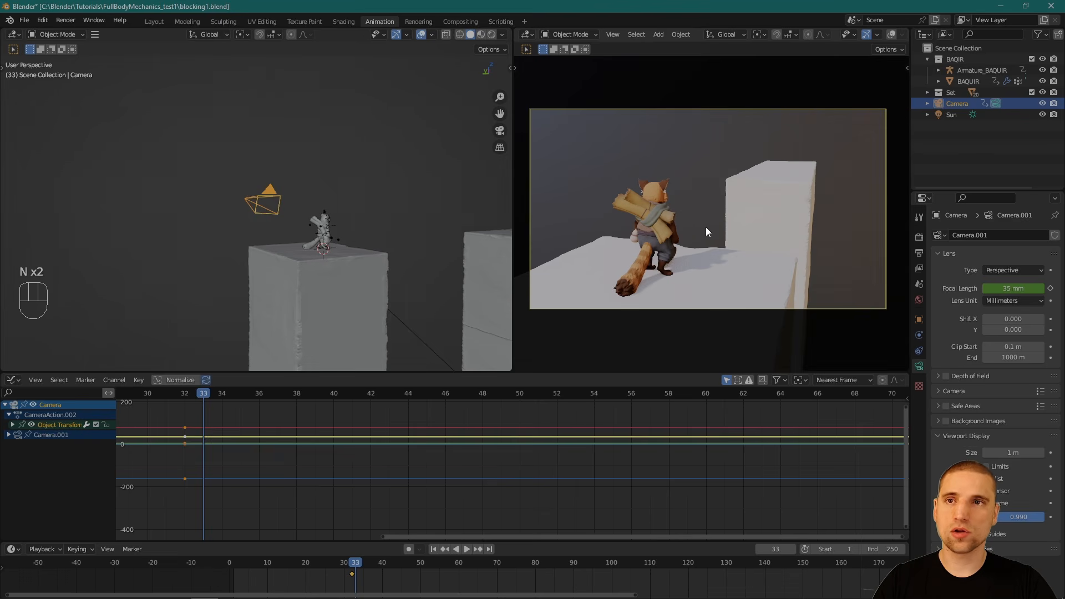
Step: Centre the camera on the character's armature and reframe it from the front, slightly low, with the stone's top edge near the frame's lower border
left_click(320, 224)
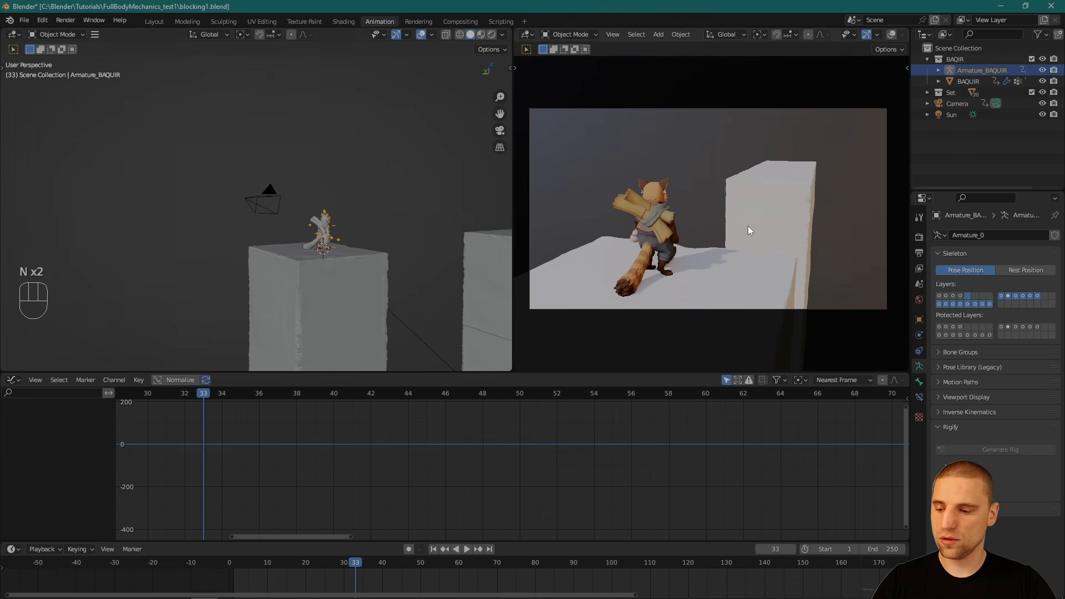
key("f")
left_click_drag(750, 225, 550, 345, "alt")
key("ctrl+space")
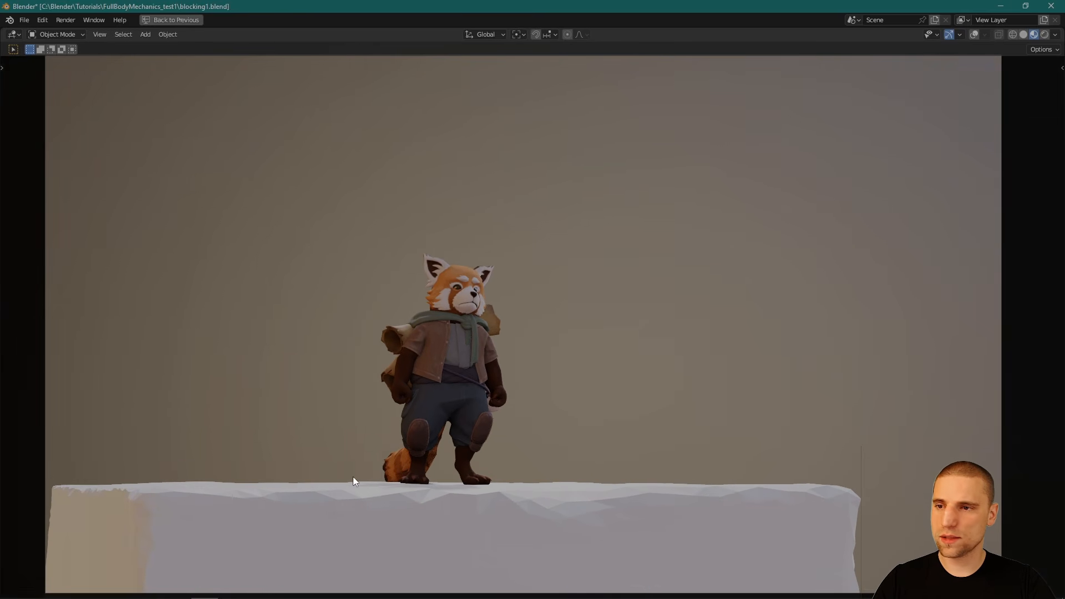
left_click_drag(571, 472, 574, 431, "alt")
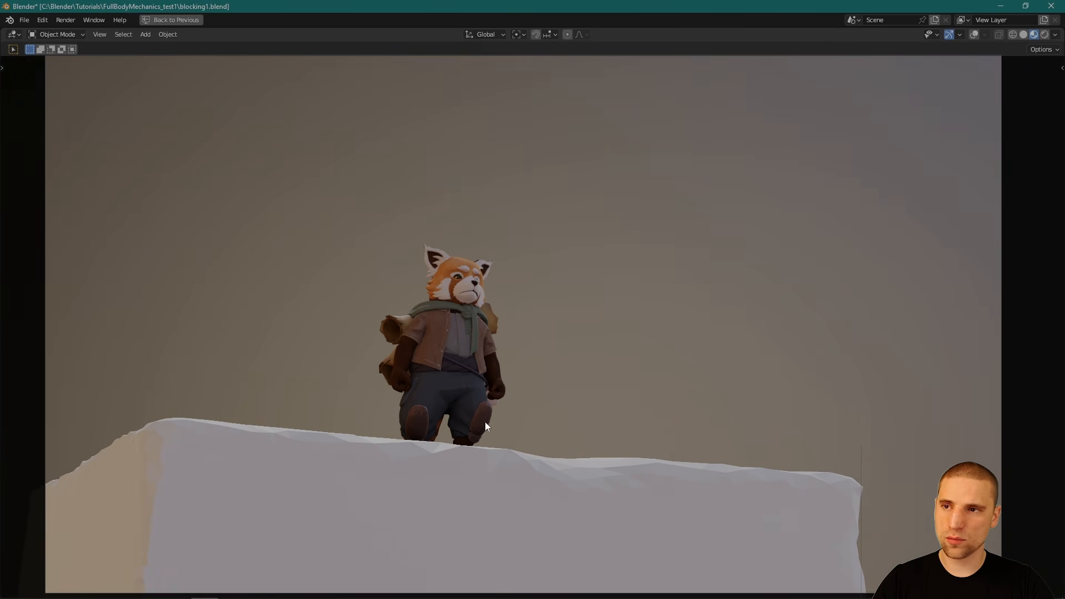
left_click_drag(527, 388, 3, 510, "alt")
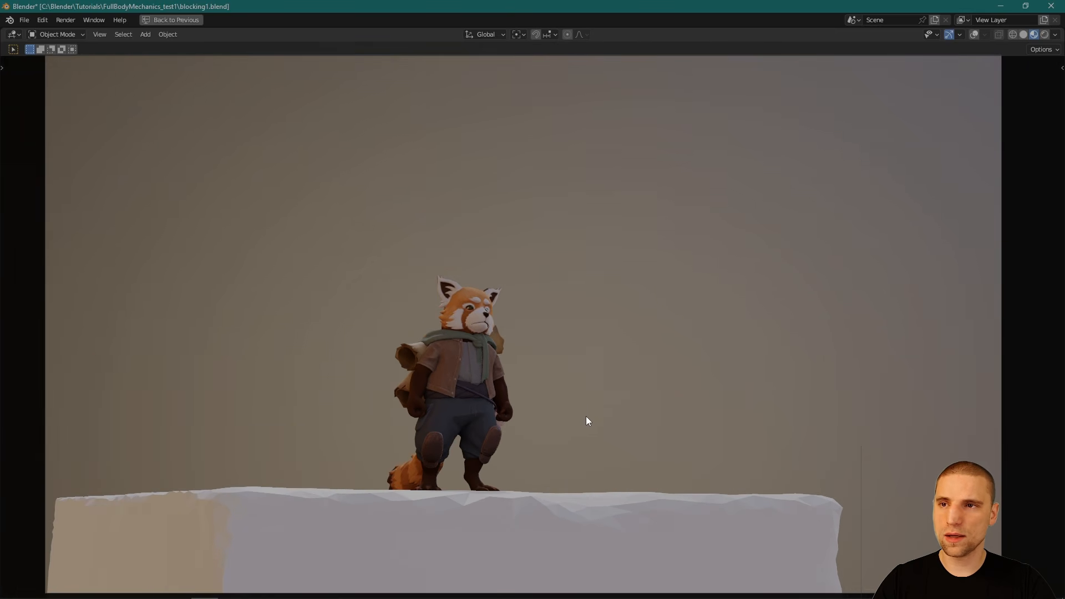
left_click_drag(587, 417, 577, 428, "alt")
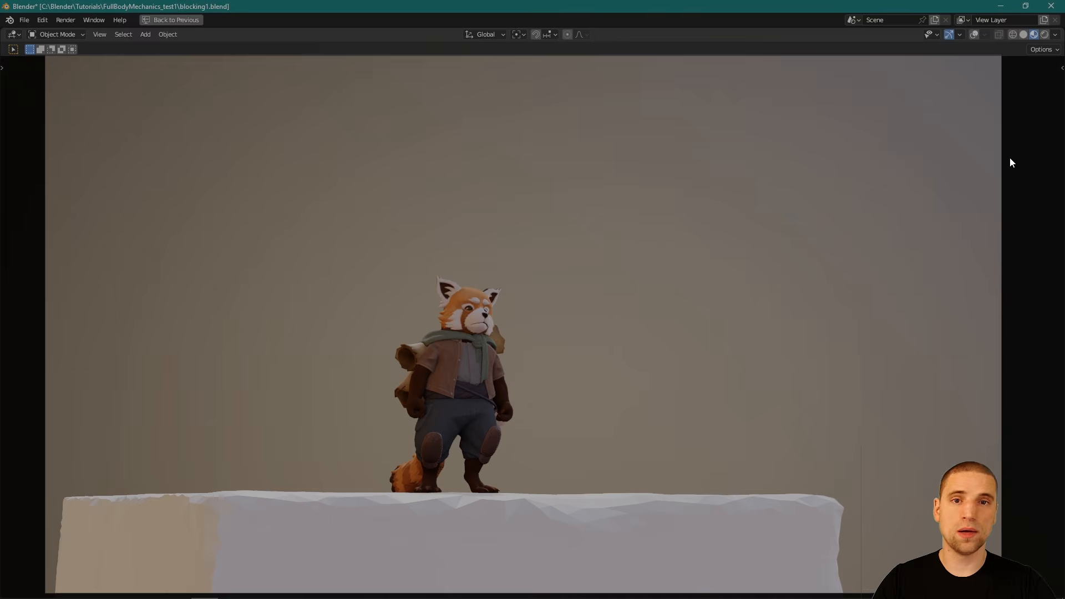
key("ctrl+alt+space")
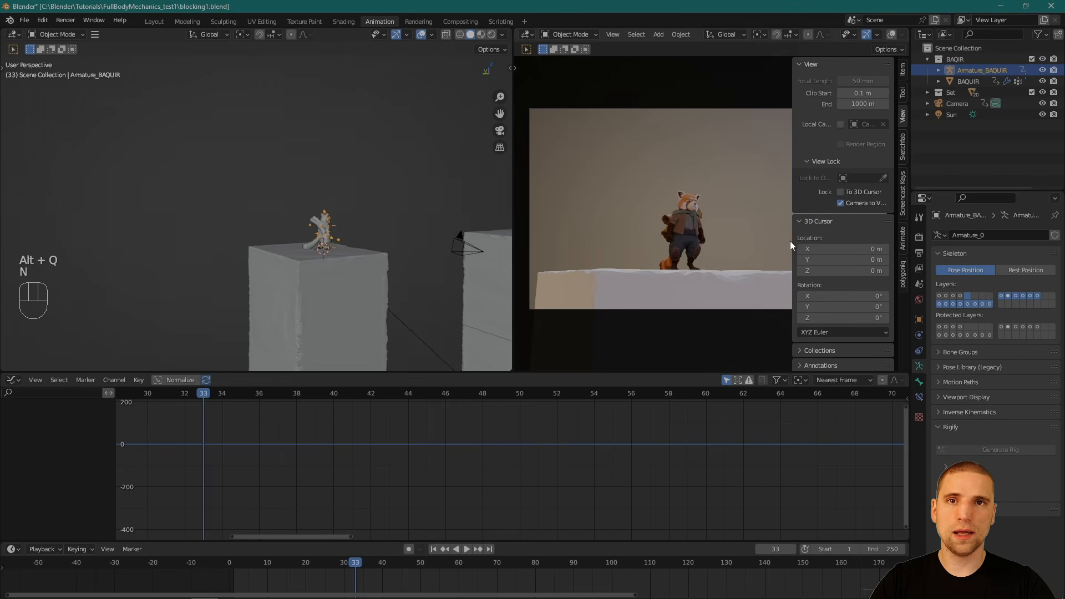
Step: Unlock the camera from the view, orbit out of the camera view and return to it
left_click(841, 203)
key("n")
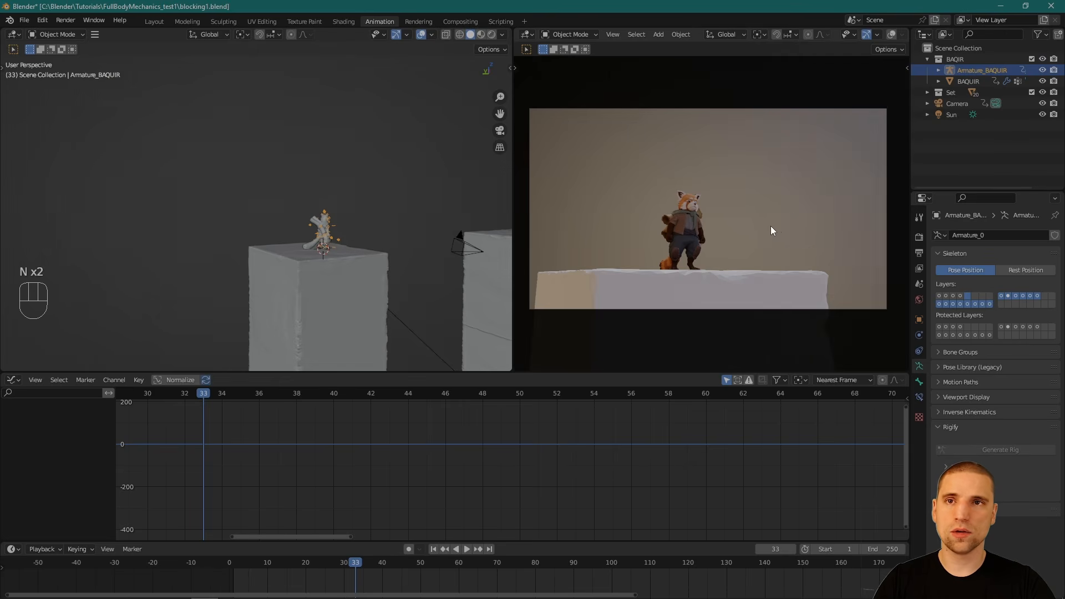
key("Home")
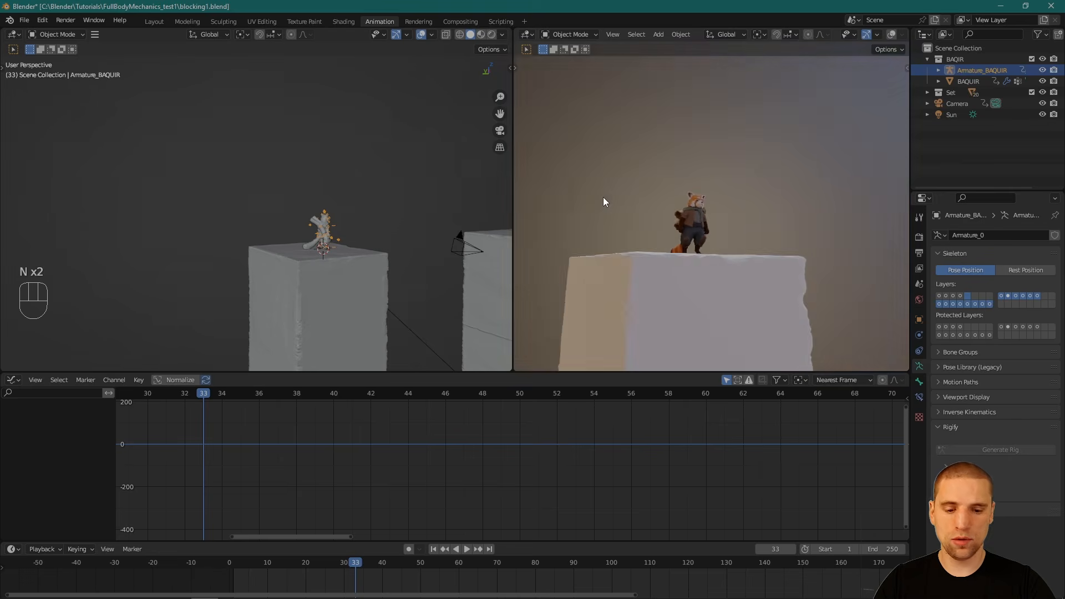
key("KP_0")
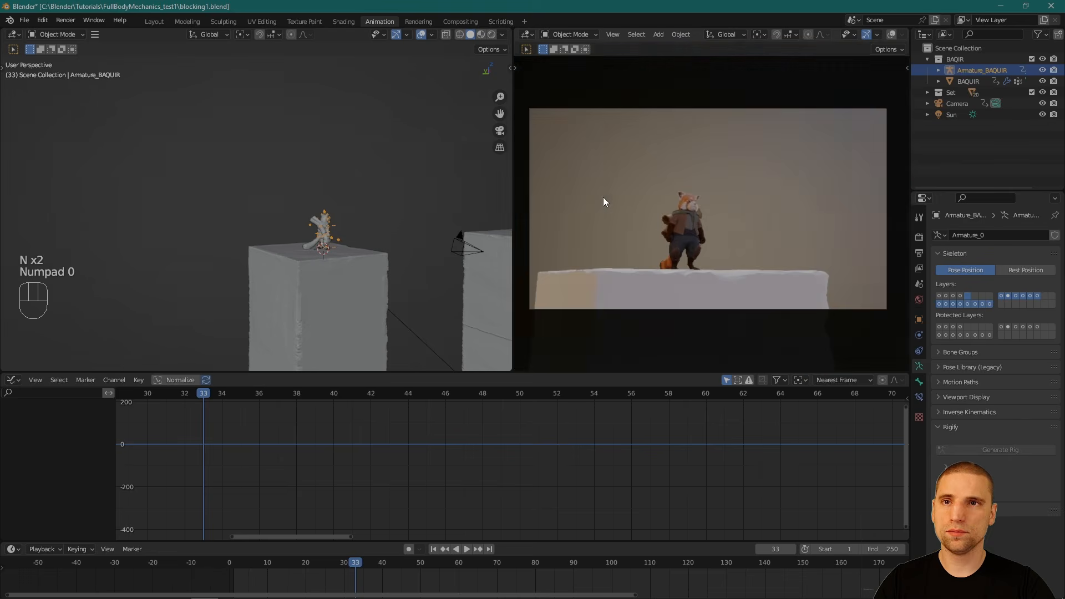
Step: Select the camera and insert a Location & Rotation keyframe for the front shot at frame 33
left_click(414, 238)
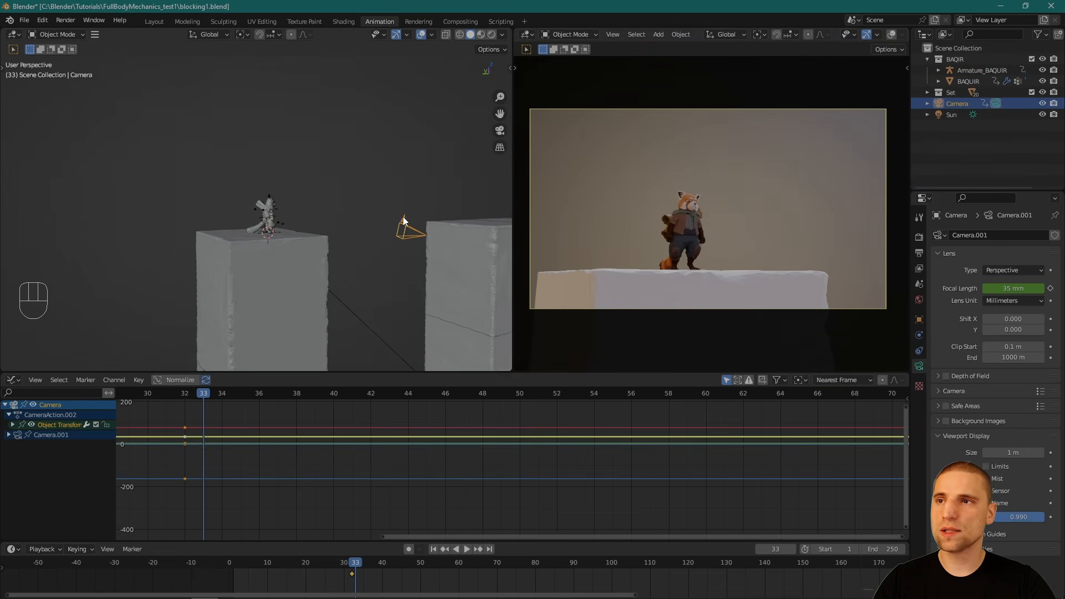
left_click_drag(369, 177, 358, 226)
left_click(421, 236)
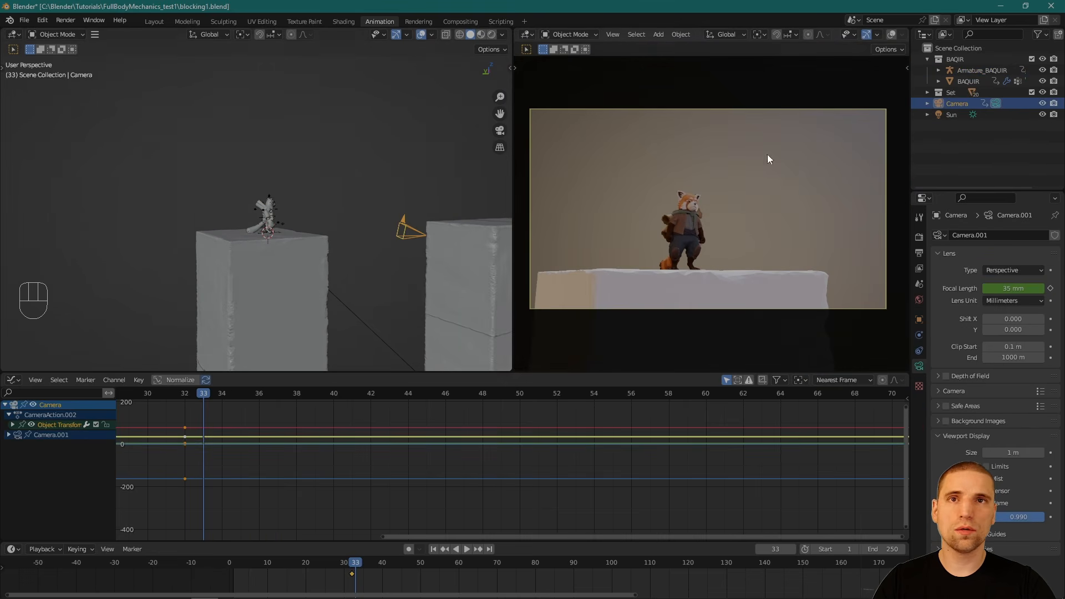
left_click_drag(387, 131, 420, 127)
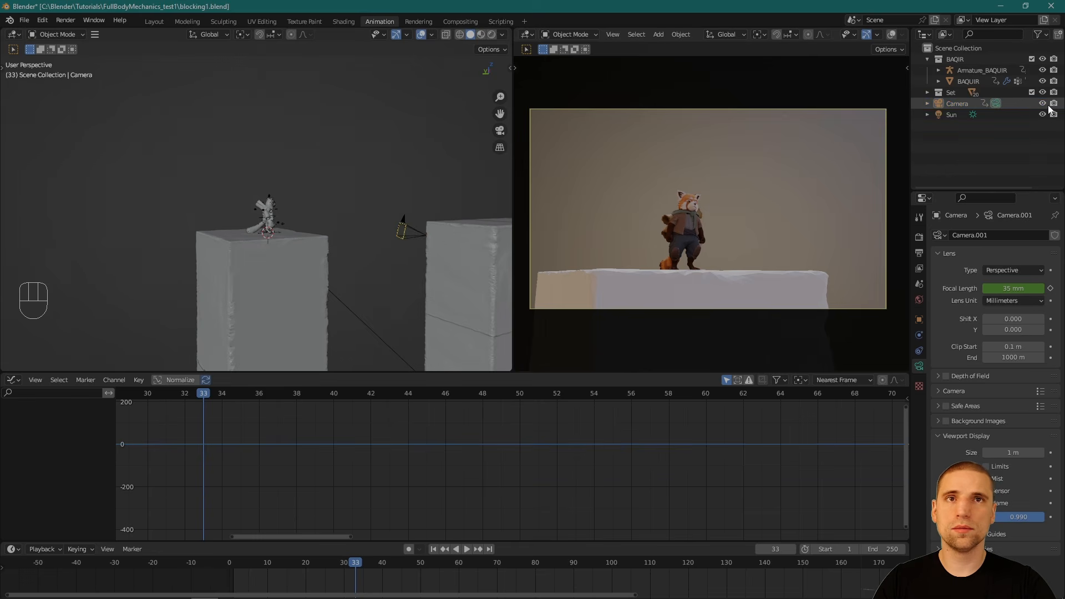
left_click(951, 105)
middle_click_drag(339, 230, 316, 239, "alt")
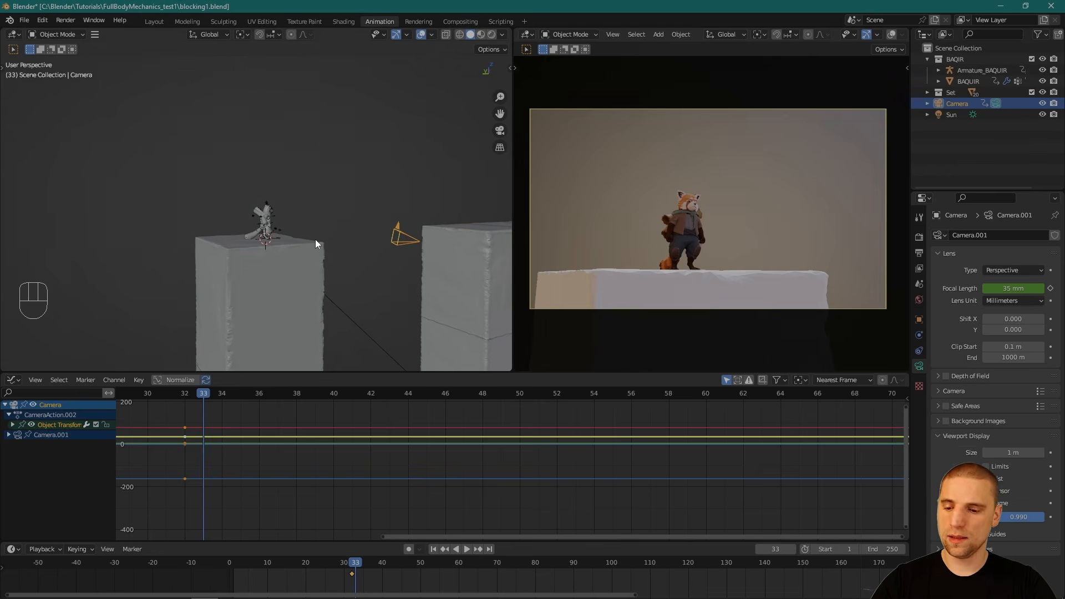
key("i")
middle_click_drag(251, 491, 301, 492, "alt")
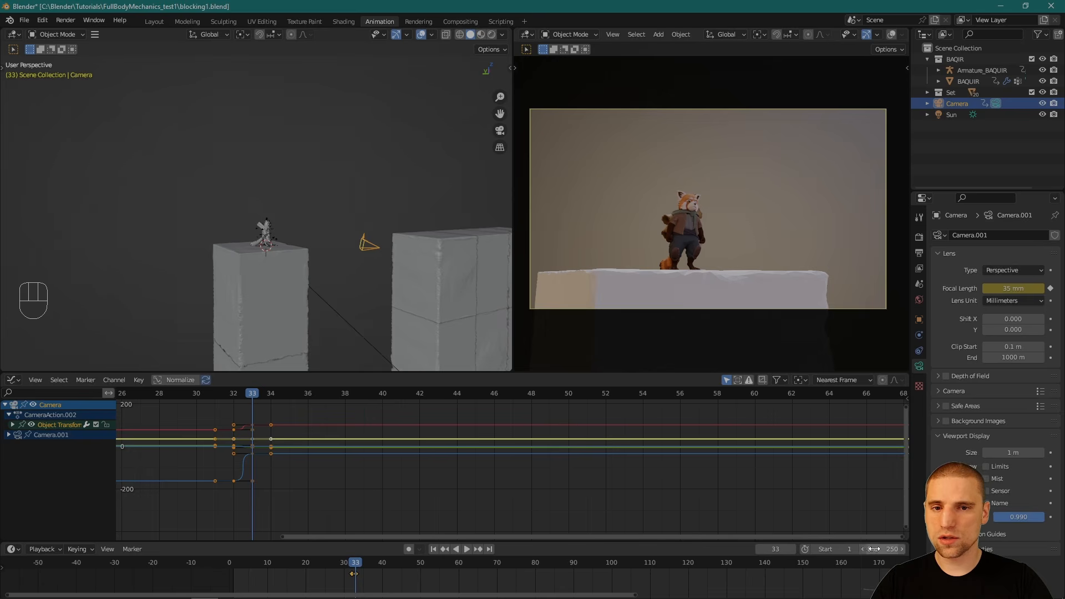
Step: Set the scene's end frame to 60 and deselect the camera
double_click(876, 549)
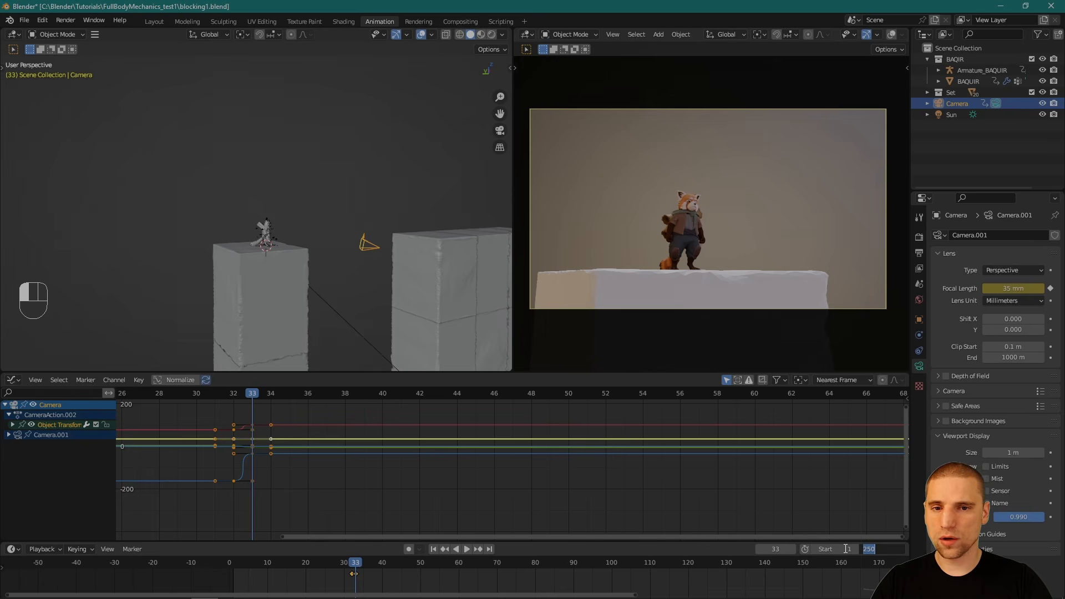
type("60")
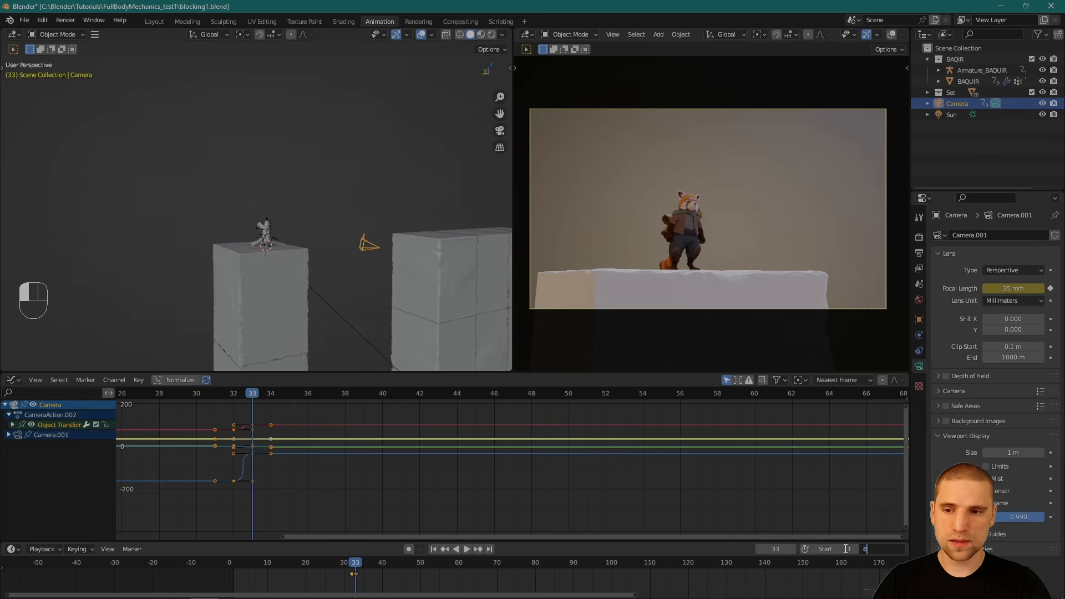
key("Return")
left_click(734, 236)
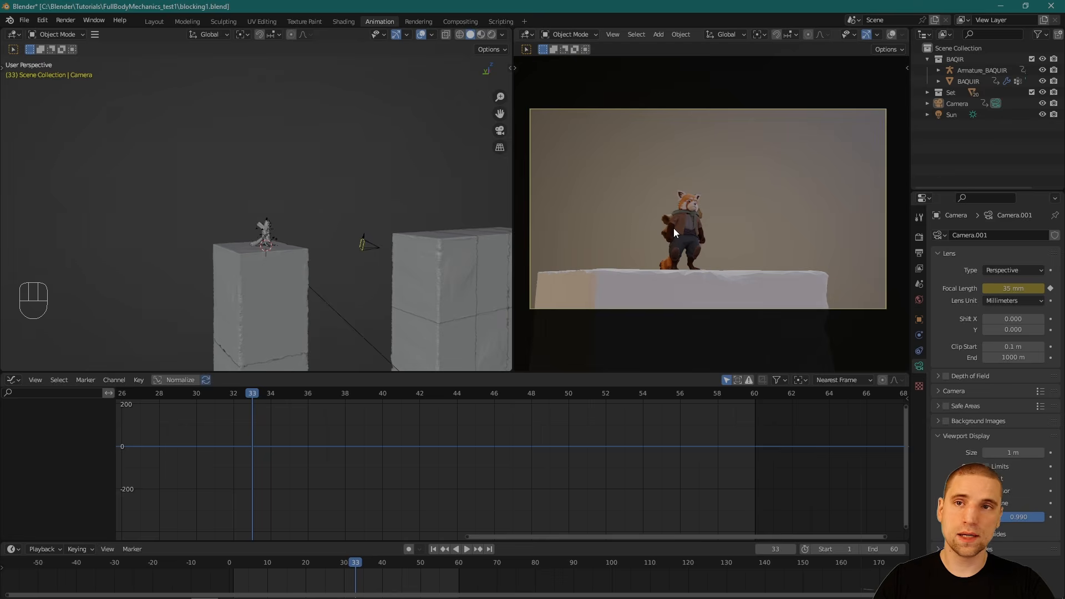
Step: Play the animation in a maximized camera view to review the cut between the two shots
key("ctrl+space")
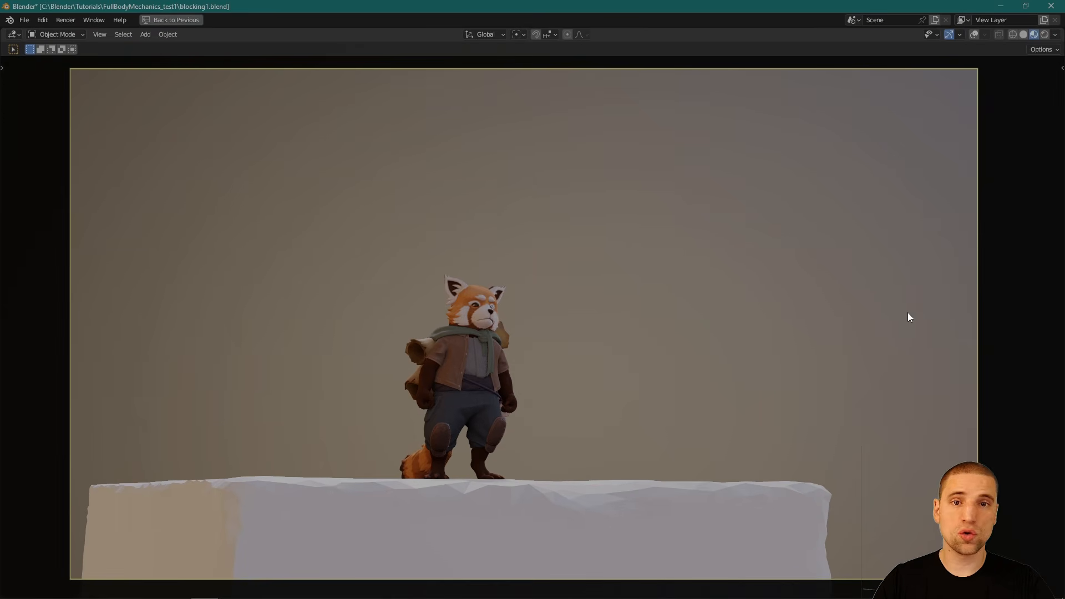
key("space")
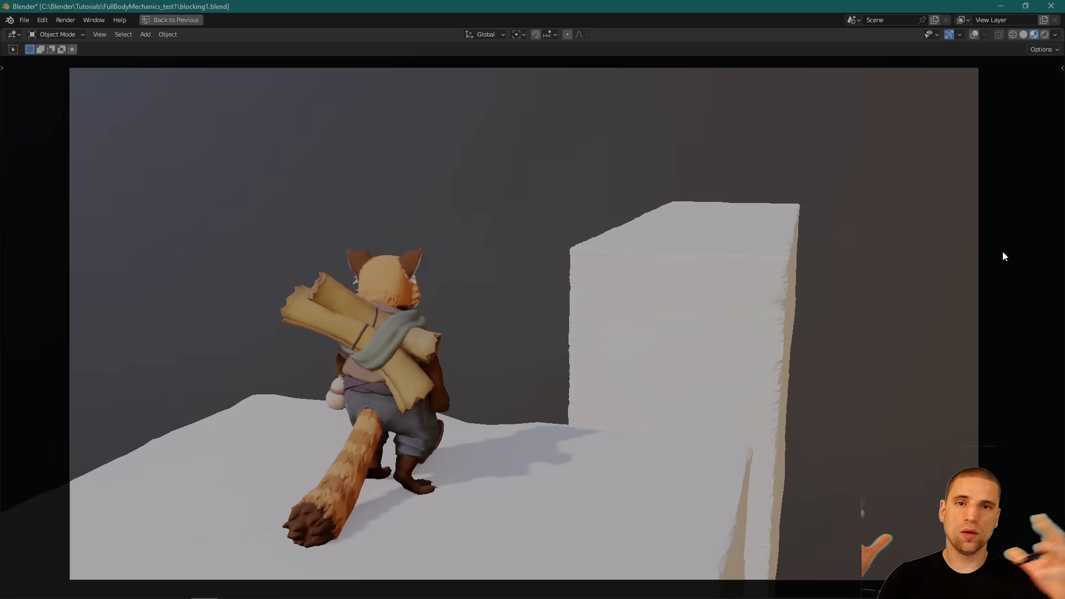
key("alt+grave")
key("alt+q")
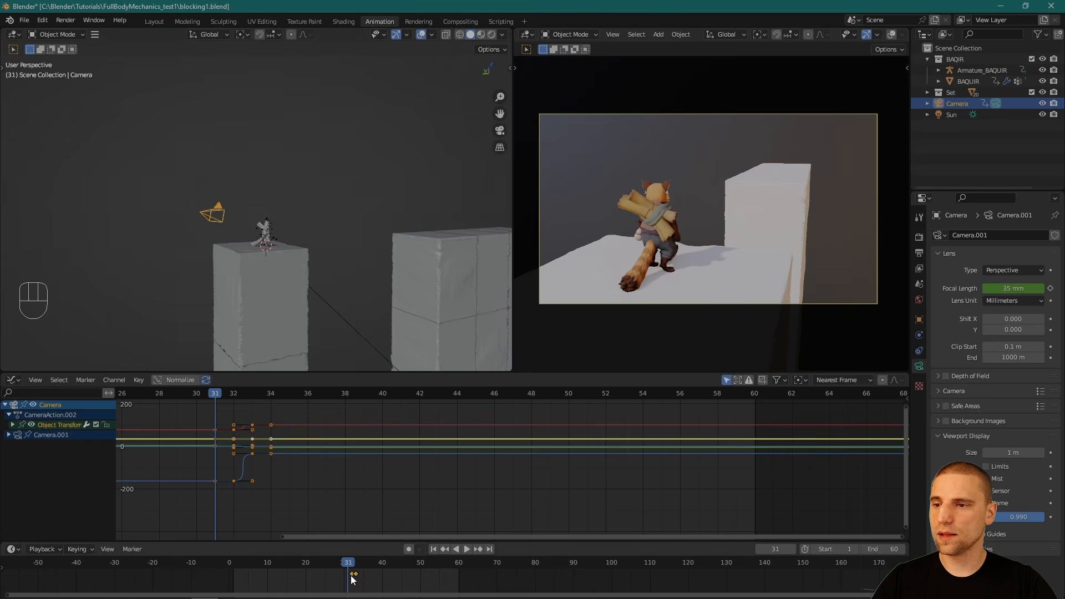
Step: Set the camera's focal length to 45 mm at frame 32
key("Right")
left_click(1016, 290)
type("42")
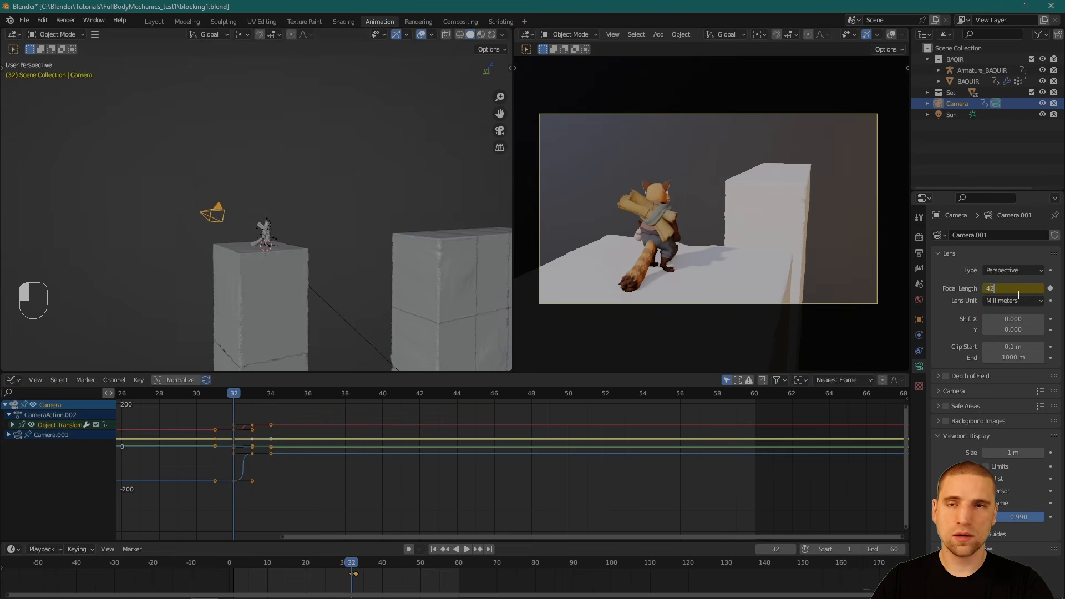
key("Return")
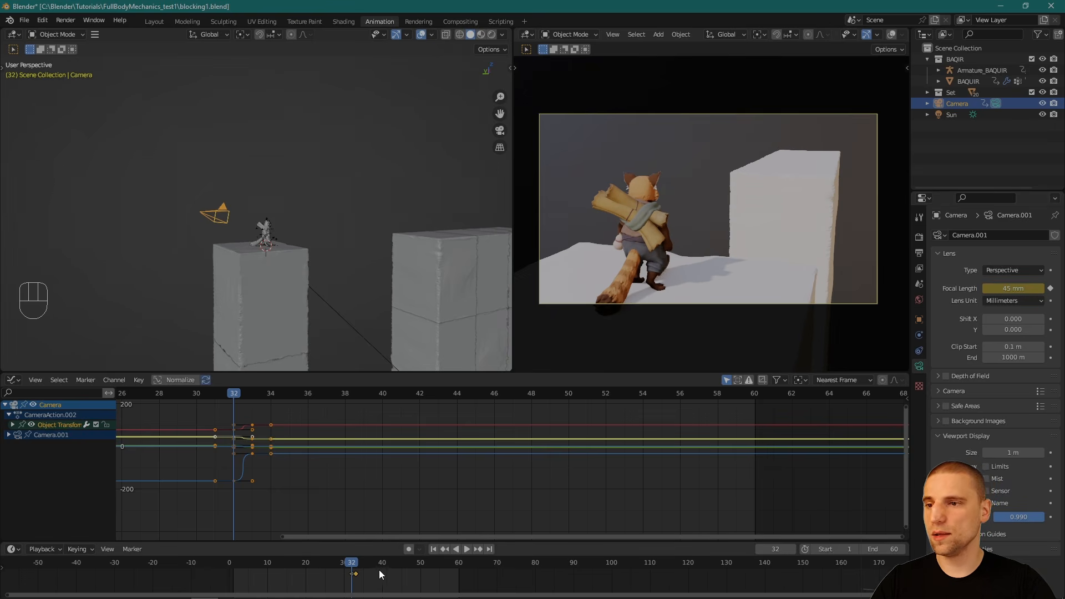
Step: Go to frame 1 and insert a Location & Rotation keyframe on the camera
key("space")
left_click_drag(350, 565, 233, 563)
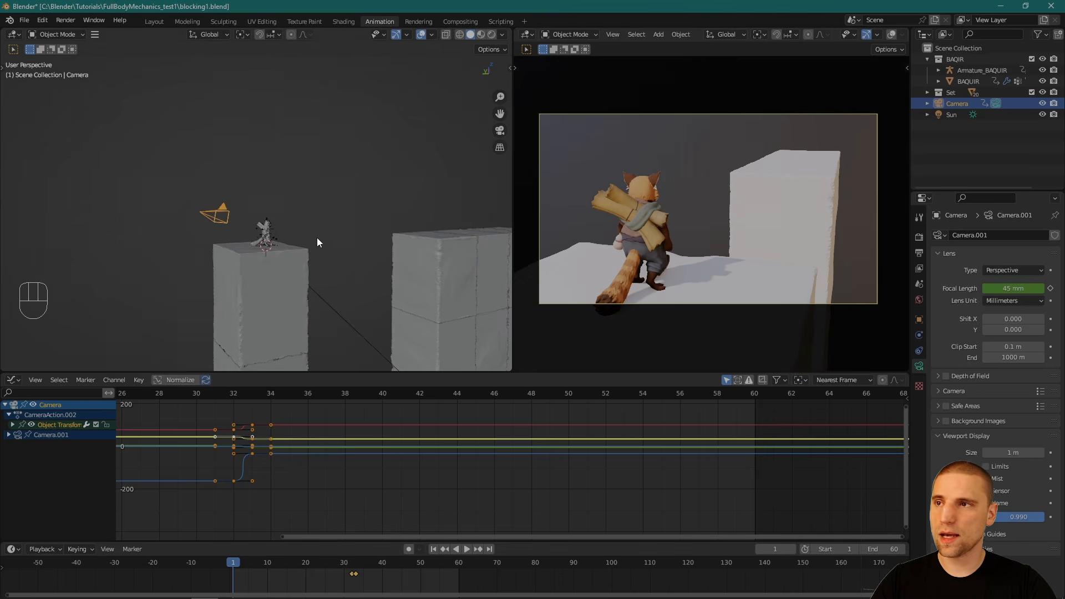
key("f")
middle_click_drag(318, 238, 314, 228, "alt")
right_click_drag(314, 229, 305, 220, "alt")
middle_click_drag(384, 195, 339, 199, "alt")
left_click(250, 222)
left_click(235, 245)
key("i")
Step: Return to frame 32 and raise the camera slightly along the global Z axis with the Move tool
left_click_drag(356, 566, 352, 567)
middle_click_drag(381, 174, 375, 196, "alt")
key("space")
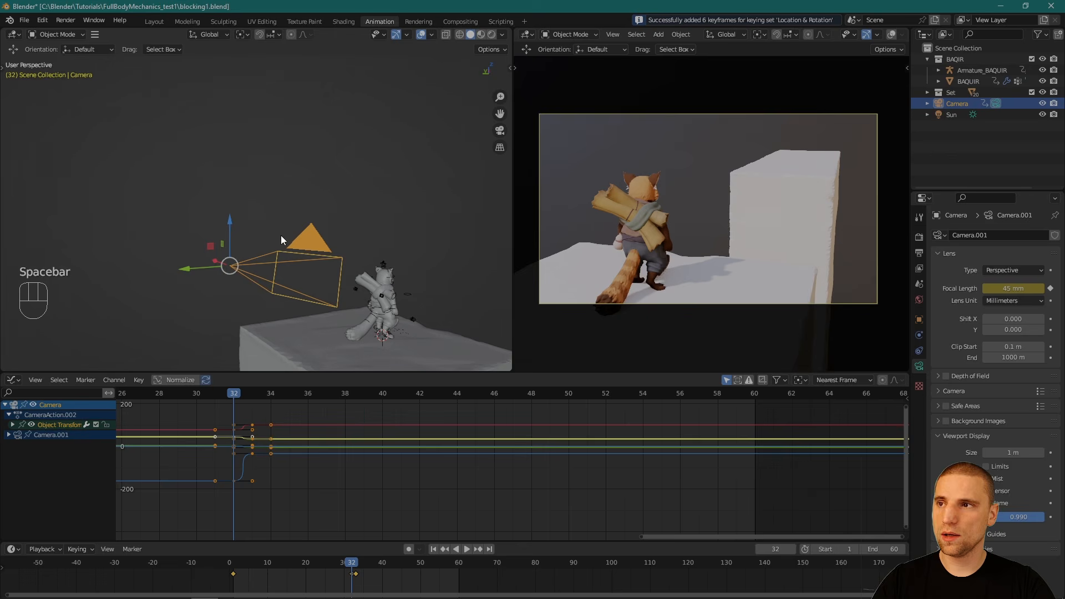
left_click_drag(230, 225, 241, 202)
Step: Set the transform orientation to Local, rotate the camera slightly at frame 32 and insert a Location & Rotation keyframe
left_click(209, 34)
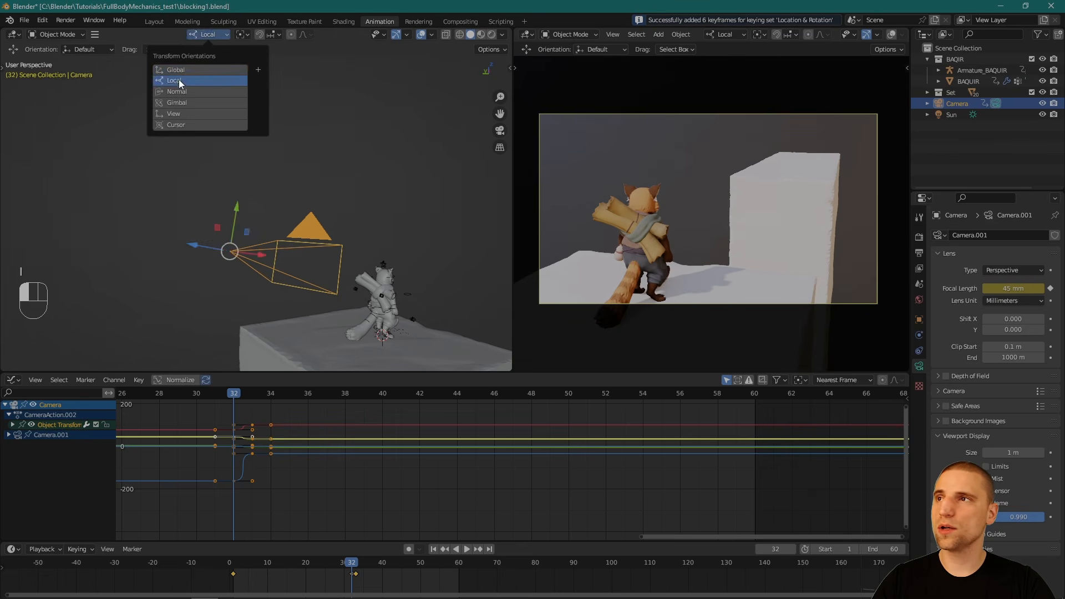
left_click(179, 79)
middle_click_drag(282, 204, 354, 219, "alt")
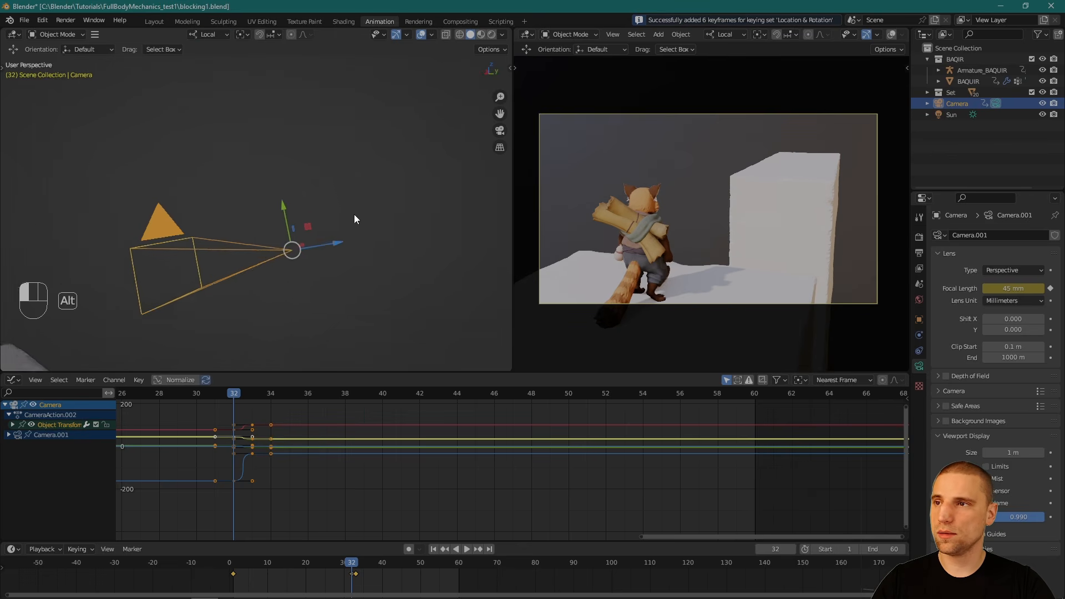
key("space")
left_click_drag(315, 222, 309, 198)
key("ctrl+z")
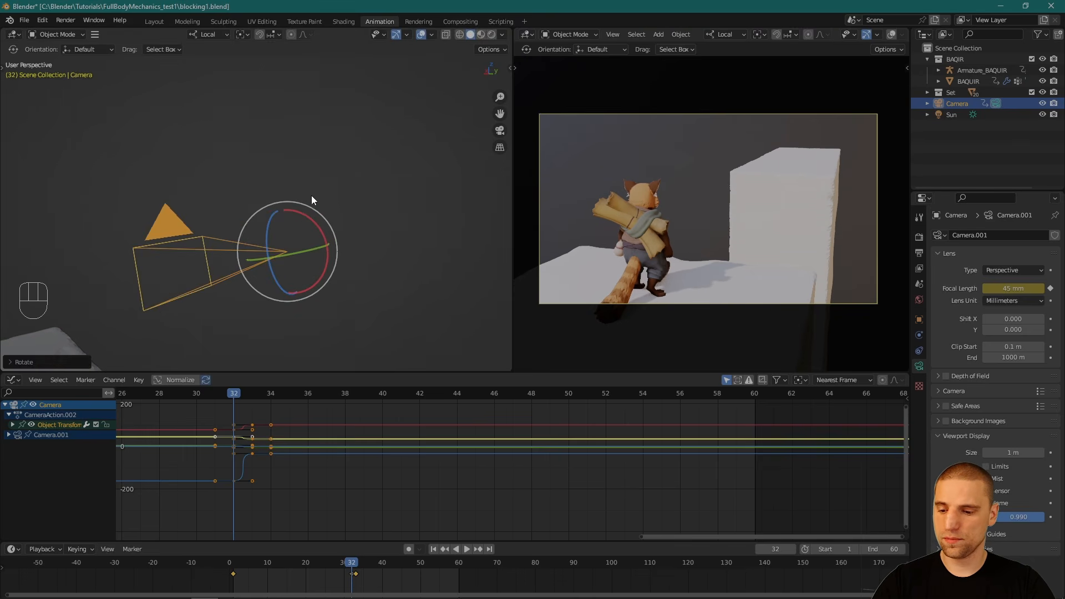
key("i")
Step: At frame 1, move the camera along its local Z axis slightly closer to the character and keyframe it
key("space")
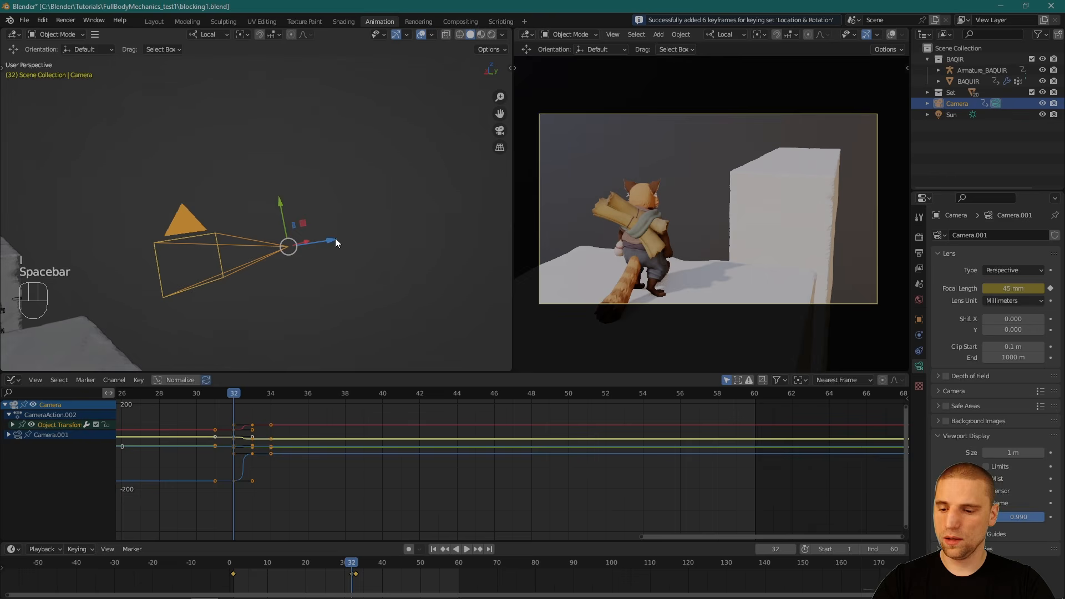
left_click(238, 565)
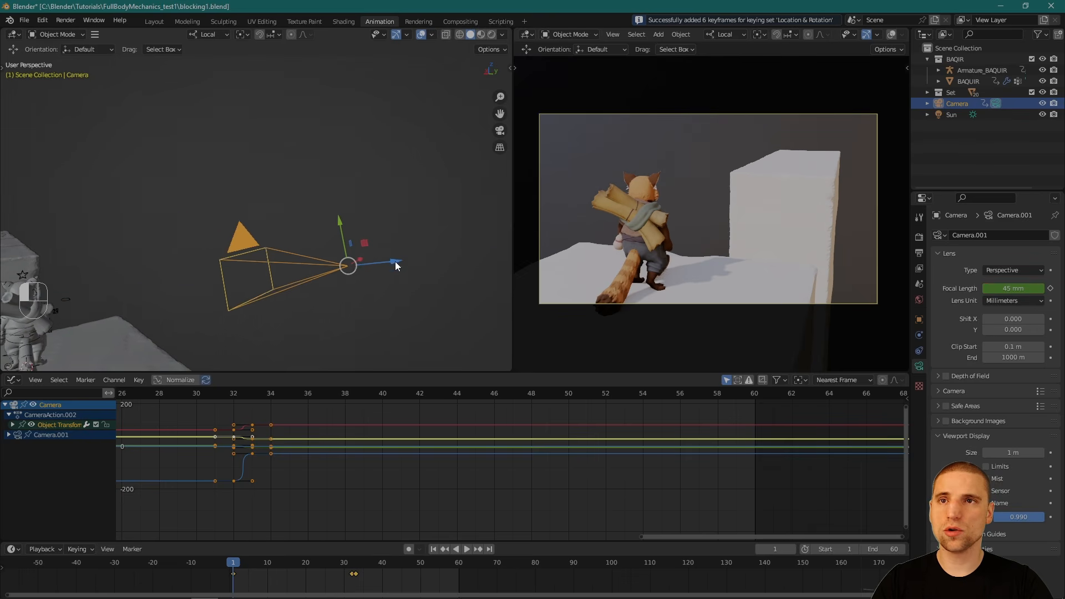
left_click_drag(396, 250, 368, 263)
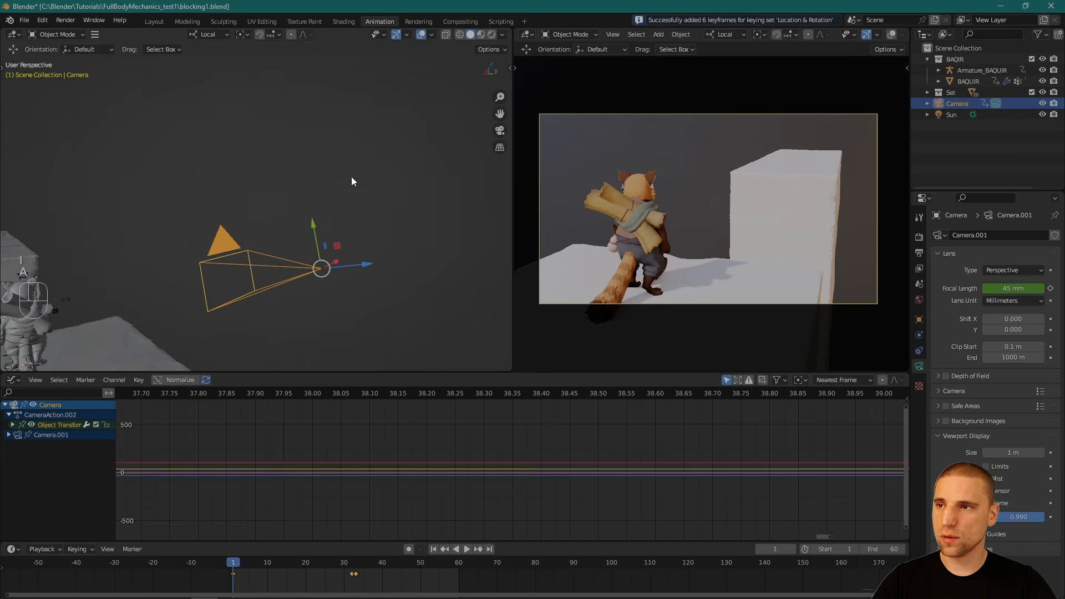
Step: Select all of the camera's keyframes in the graph and set their handle type to Vector
left_click(351, 177)
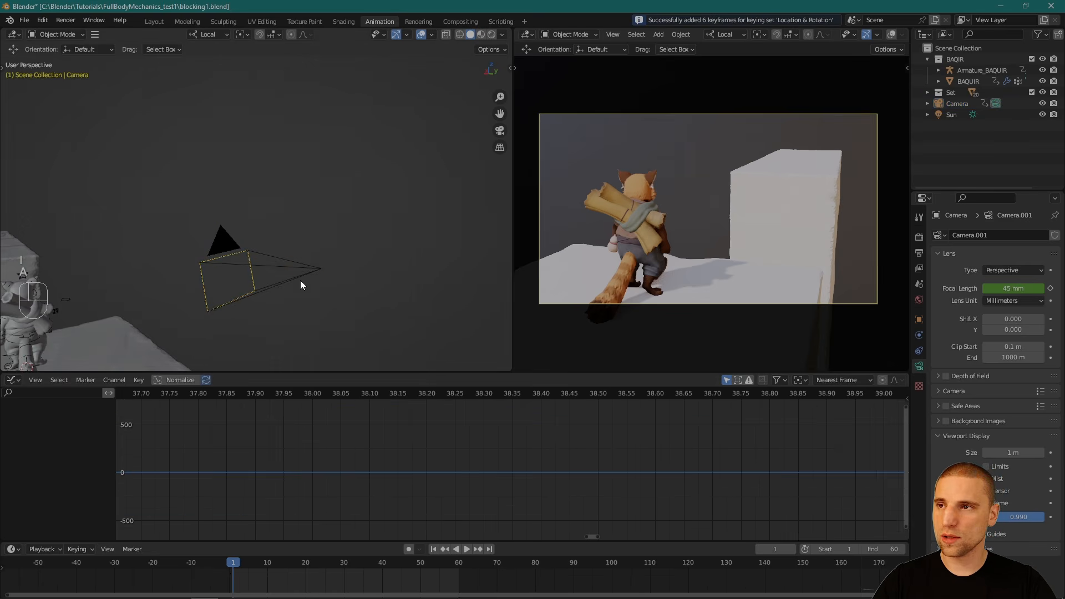
left_click(300, 280)
key("a")
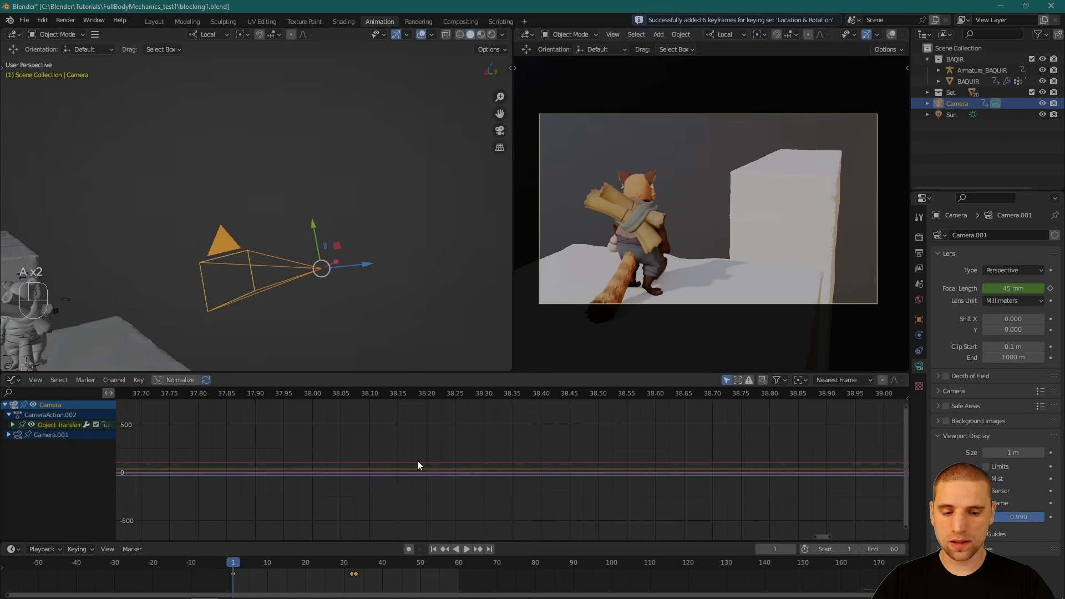
key("KP_Decimal")
middle_click_drag(563, 481, 519, 481, "alt")
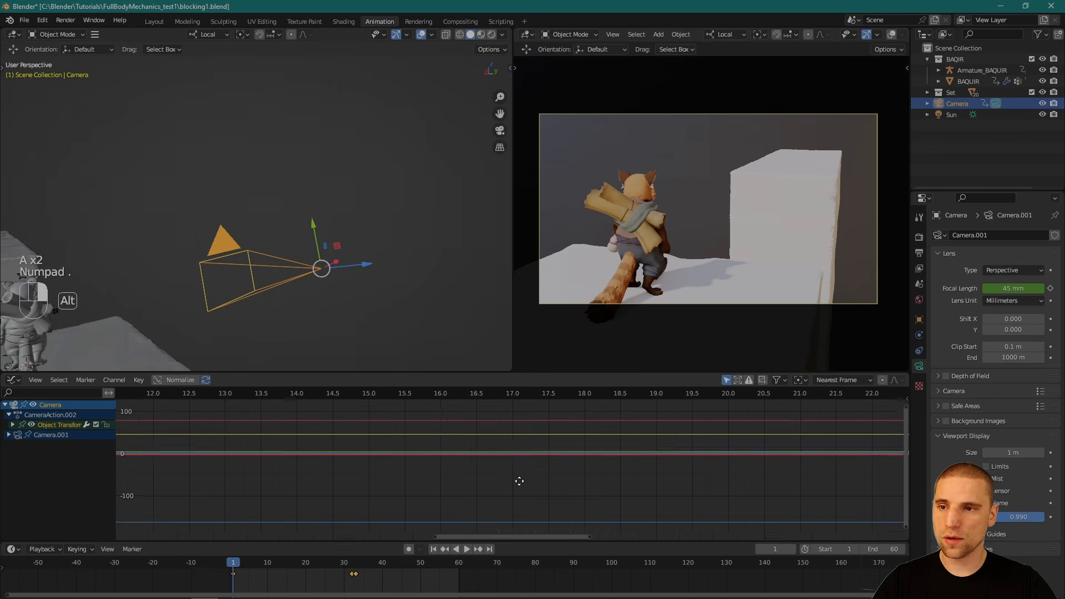
scroll(519, 481, "down", 10)
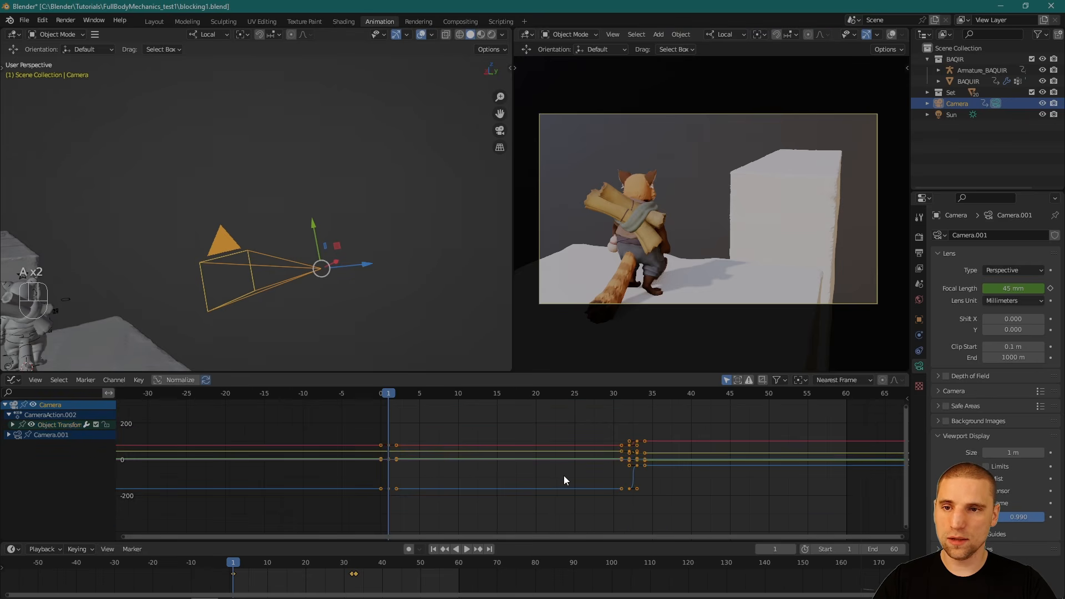
key("v")
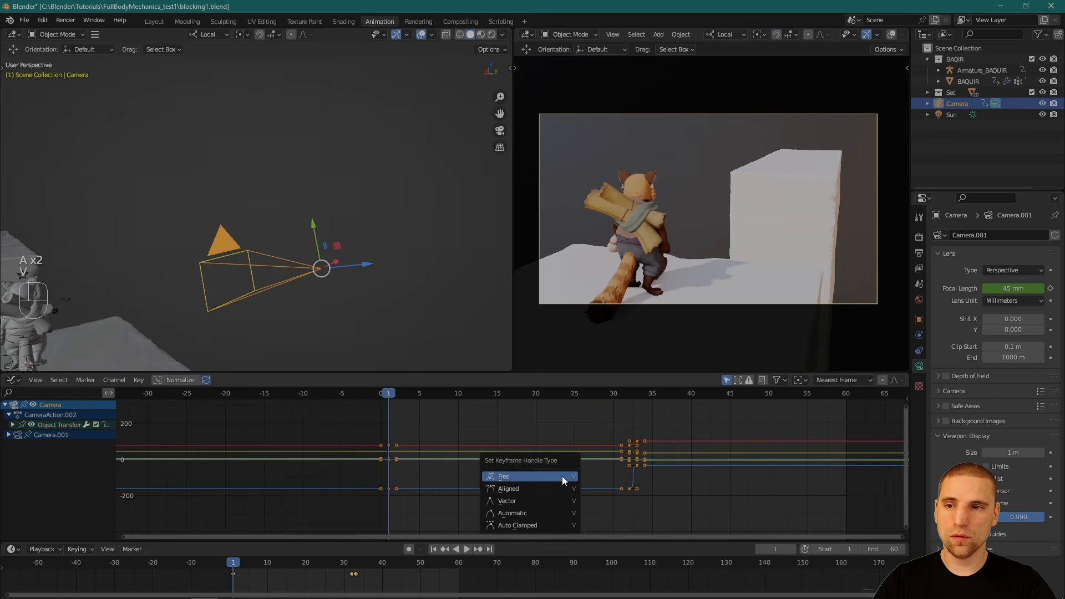
left_click(532, 503)
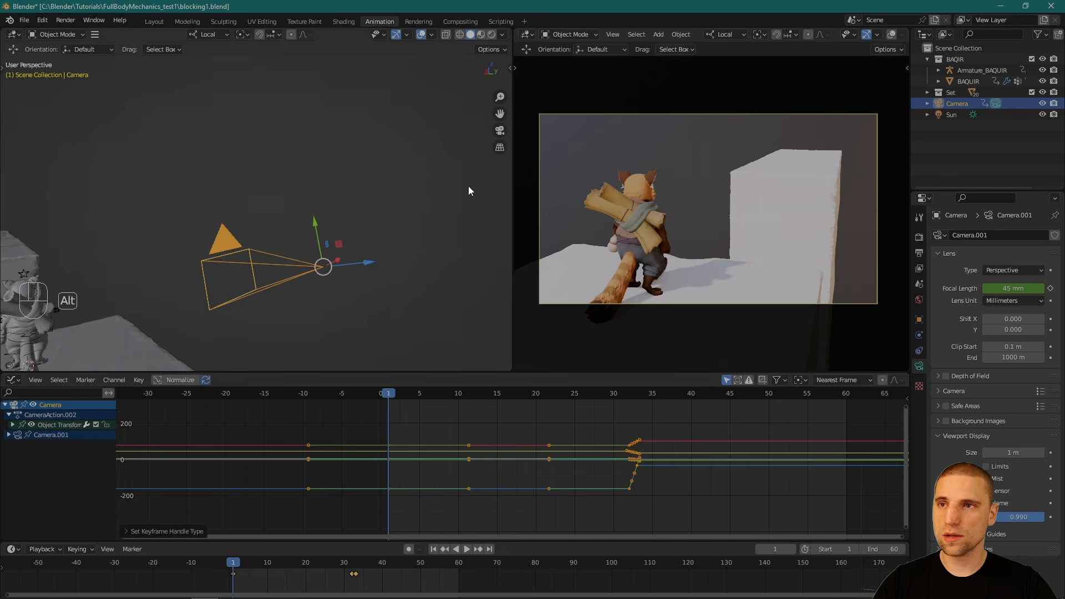
Step: Play the animation in a maximized camera view to review the camera move in the first shot
key("ctrl+space")
key("shift+Left")
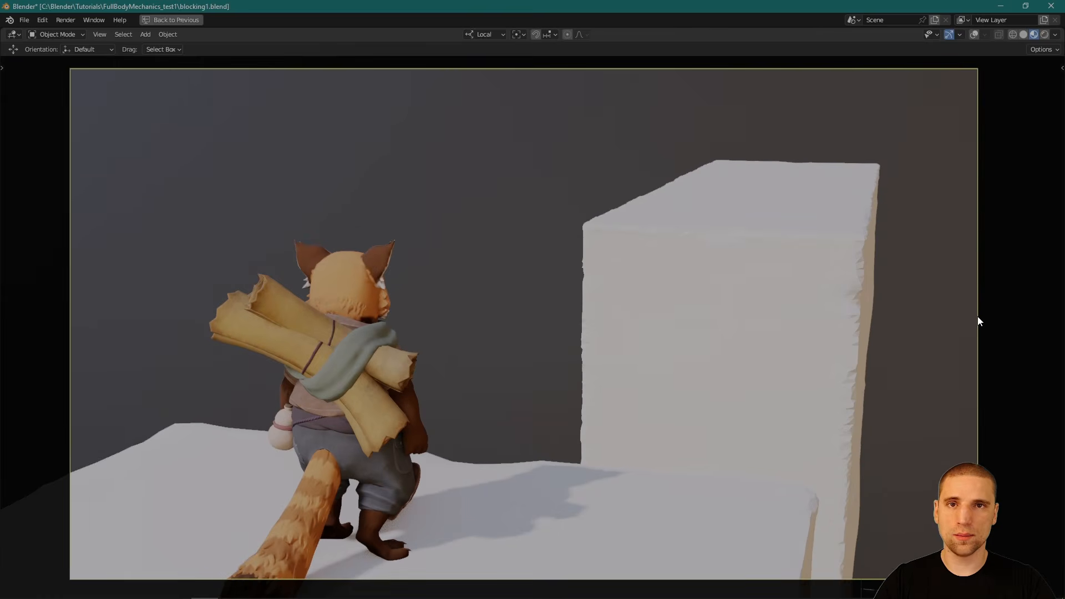
key("ctrl+space")
Step: At frame 33, frame the character in the viewport, select the BAQUIR armature and switch to Pose Mode
scroll(552, 425, "down", 6, "alt")
left_click_drag(285, 291, 181, 241, "alt")
middle_click_drag(181, 241, 301, 258, "alt")
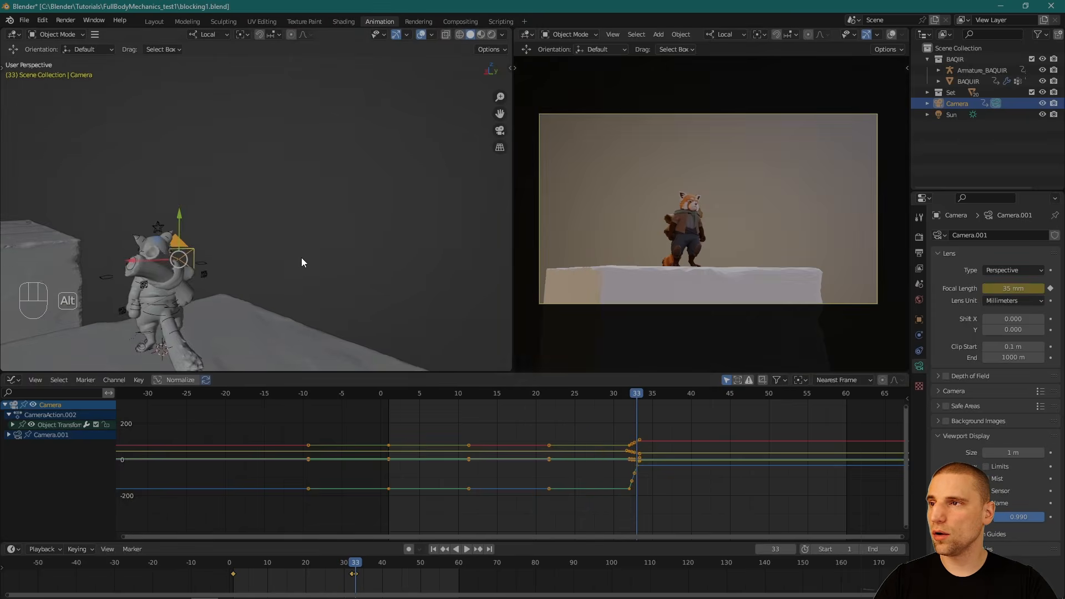
left_click_drag(301, 257, 309, 265, "alt")
middle_click_drag(308, 265, 315, 271, "alt")
key("f")
key("ctrl+Tab")
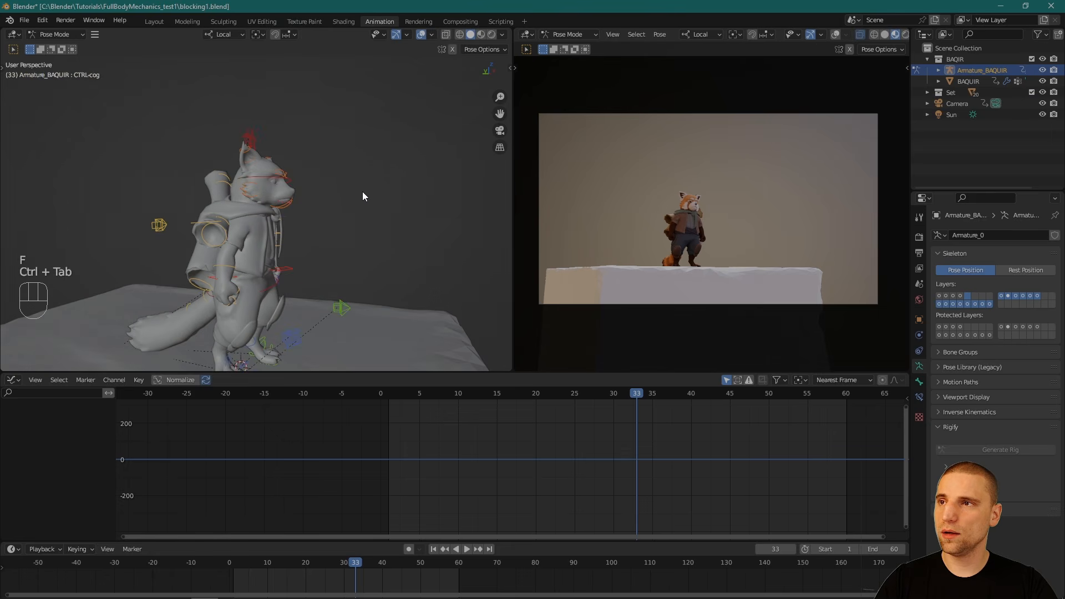
Step: Scrub the start of the second shot between frames 33 and 41 to examine the timing for the character's poses
left_click_drag(373, 211, 382, 235, "alt")
key("a")
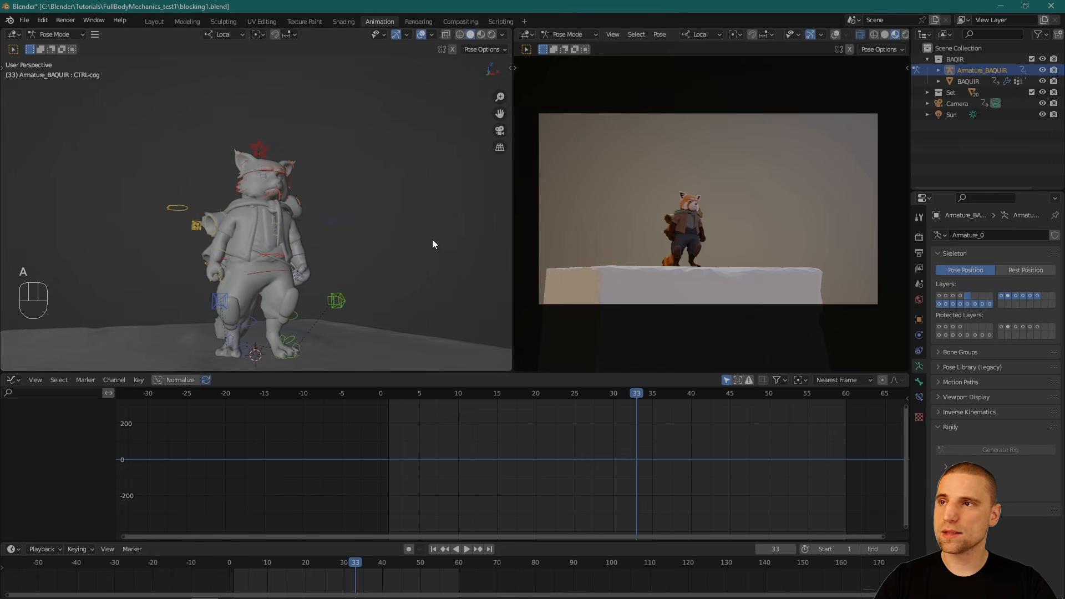
left_click_drag(384, 566, 392, 566)
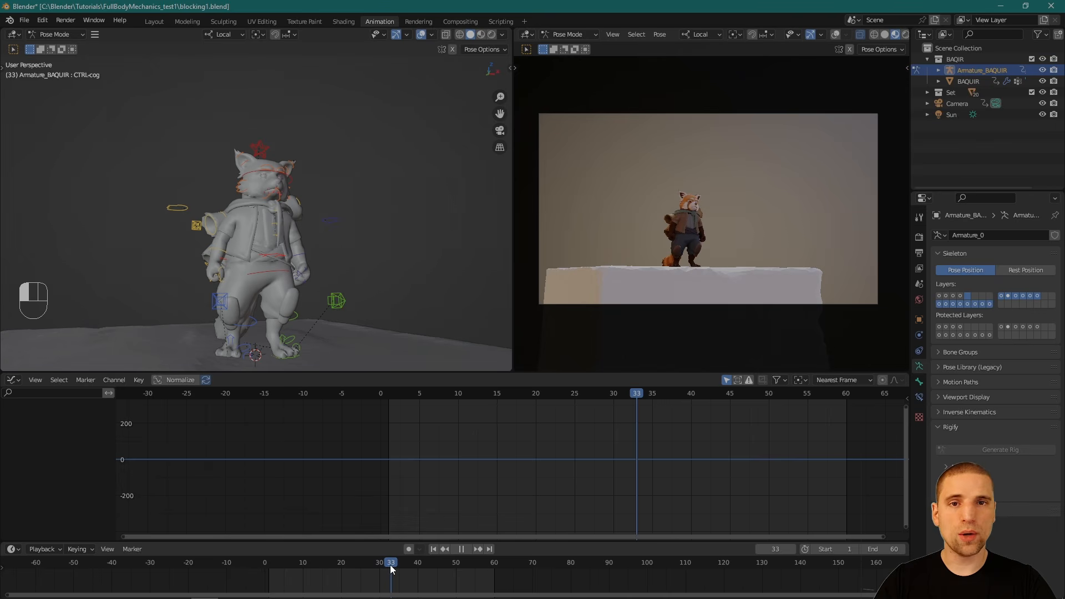
left_click_drag(391, 565, 421, 568)
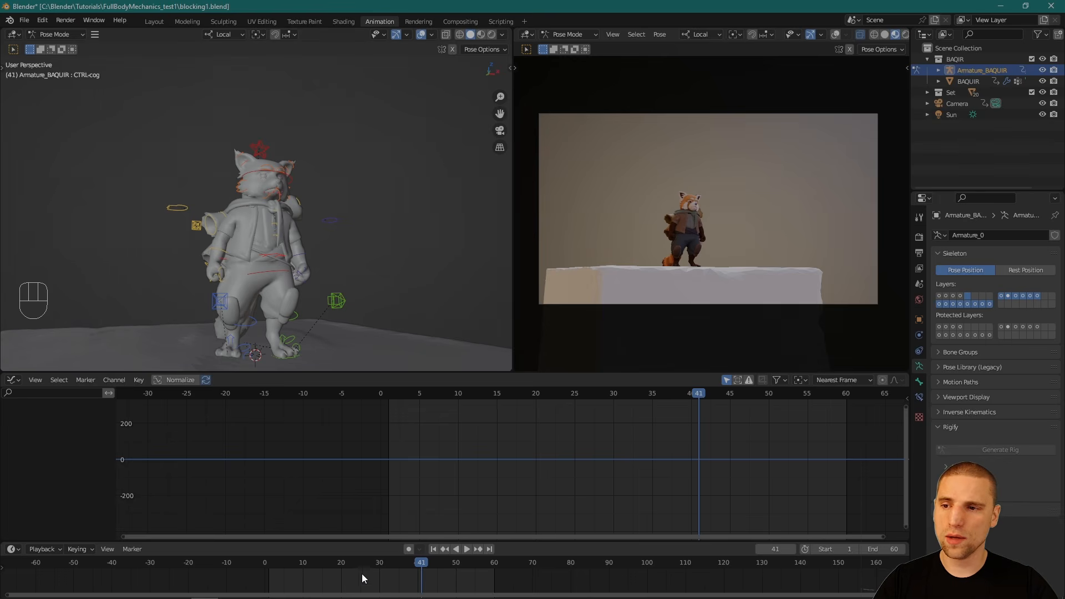
mouse_move(398, 565)
left_mouse_down()
mouse_move(384, 568)
mouse_move(417, 567)
mouse_move(408, 565)
left_mouse_up()
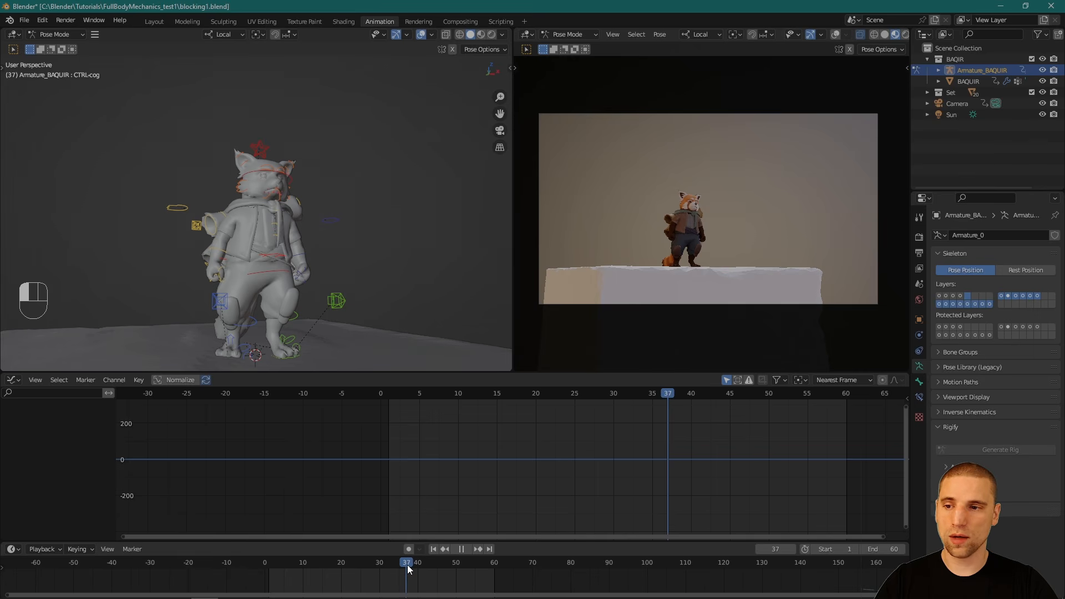
left_click_drag(408, 565, 420, 565)
right_click_drag(389, 218, 430, 223, "alt")
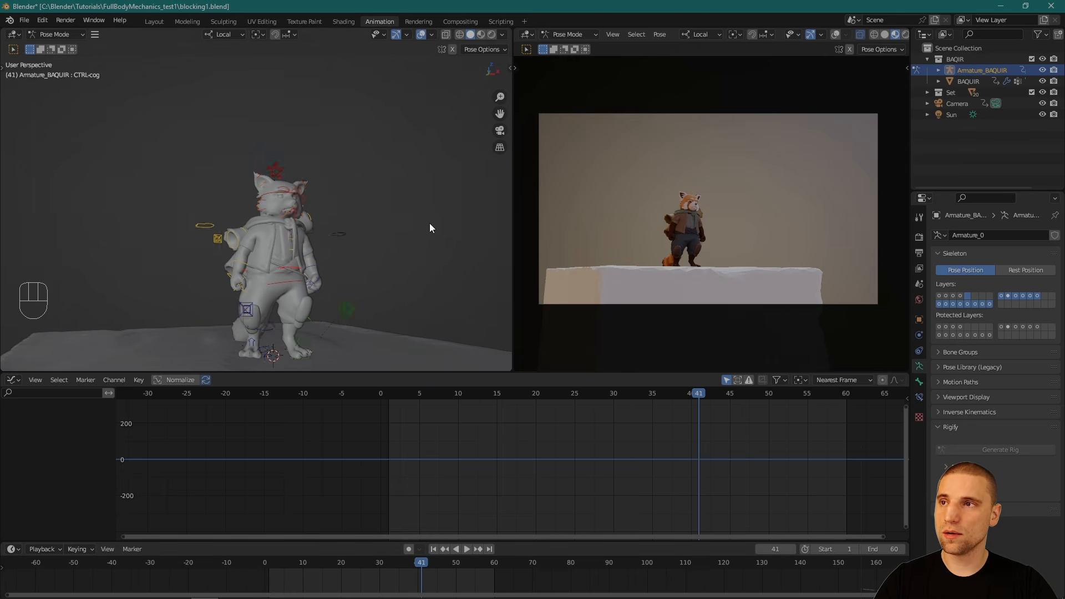
Step: Select all of the character's rig controls and keyframe them at frame 32 to hold the first shot's pose
key("a")
middle_click_drag(415, 234, 411, 236, "alt")
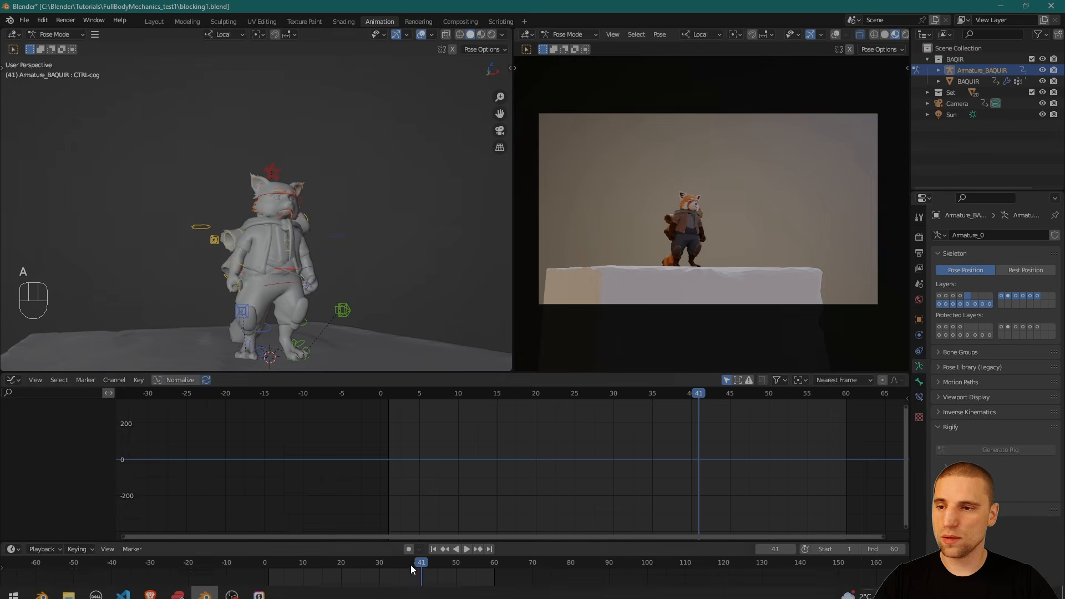
mouse_move(410, 564)
left_mouse_down()
mouse_move(387, 567)
mouse_move(412, 568)
left_mouse_up()
middle_click_drag(358, 243, 365, 238, "alt")
key("i")
Step: At frame 33, select the ROOT control and move the character backward and slightly sideways on the stone block along its local axes
right_click_drag(368, 242, 412, 269, "alt")
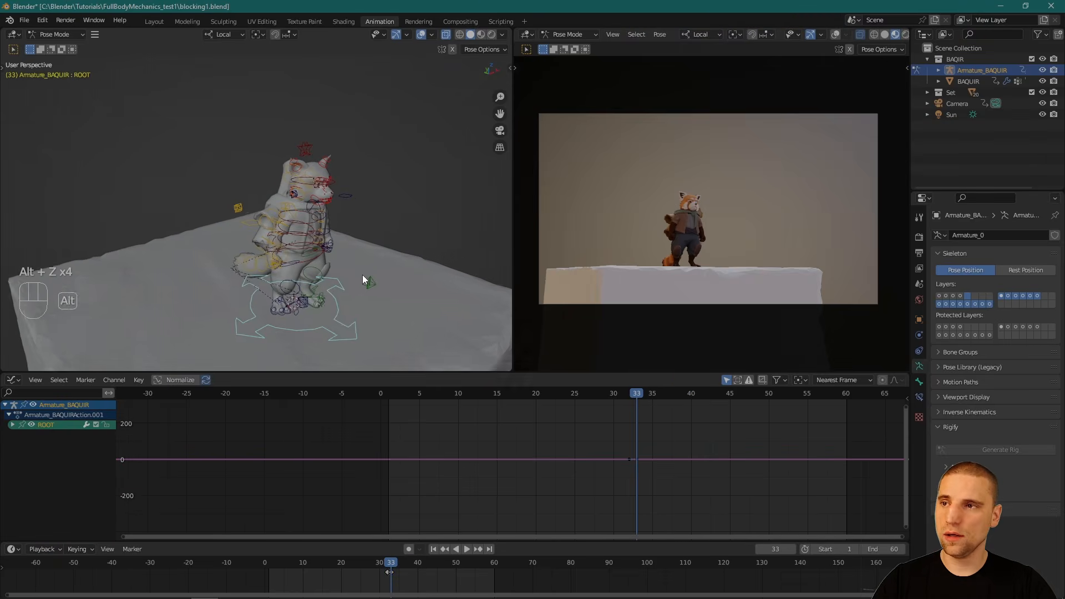
key("alt+z")
key("space")
left_click(321, 286)
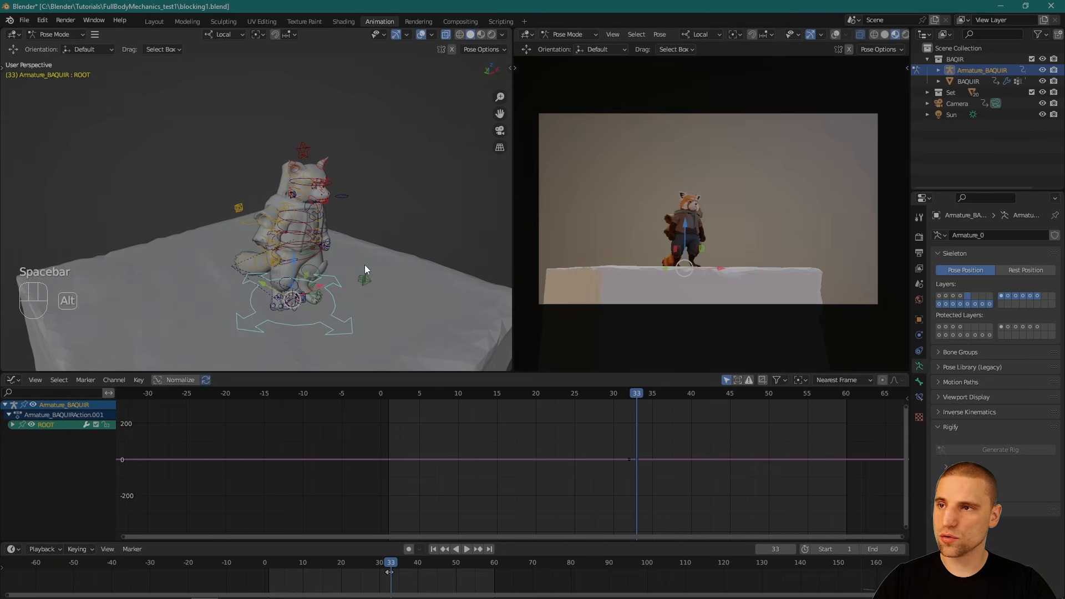
middle_click_drag(365, 265, 324, 259, "alt")
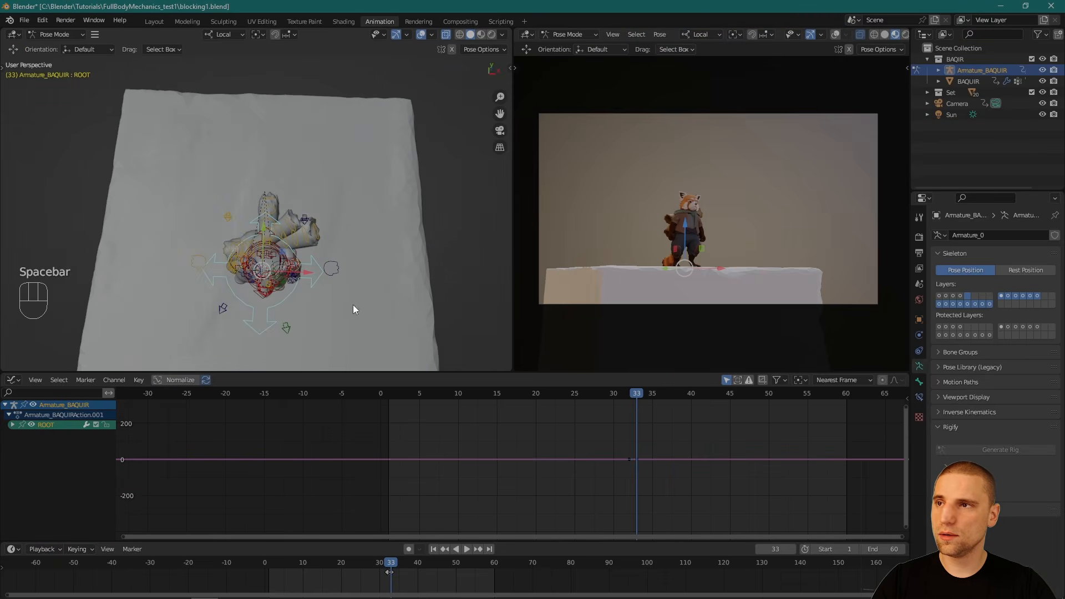
left_click_drag(264, 227, 266, 165)
left_click_drag(309, 215, 291, 220)
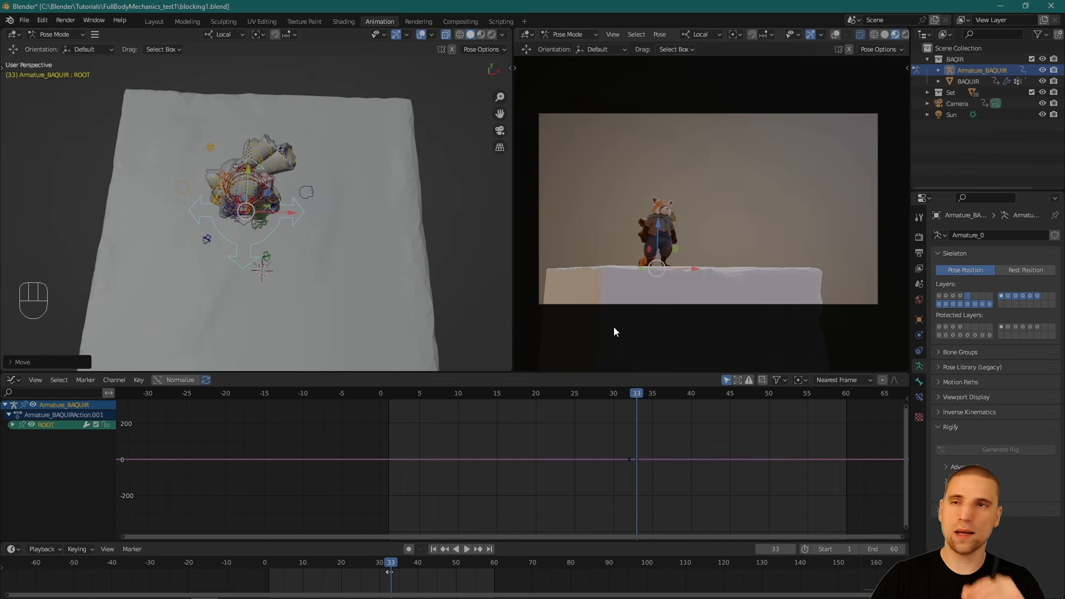
Step: Select all rig controls and insert a Location & Rotation keyframe at frame 33
middle_click_drag(309, 192, 253, 260)
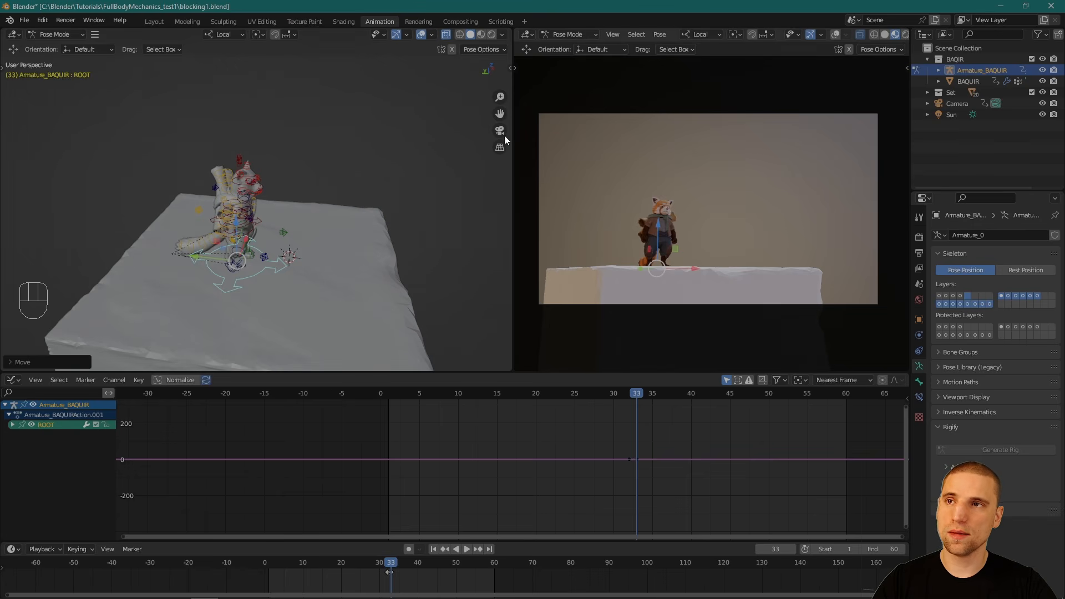
key("w")
key("a")
key("i")
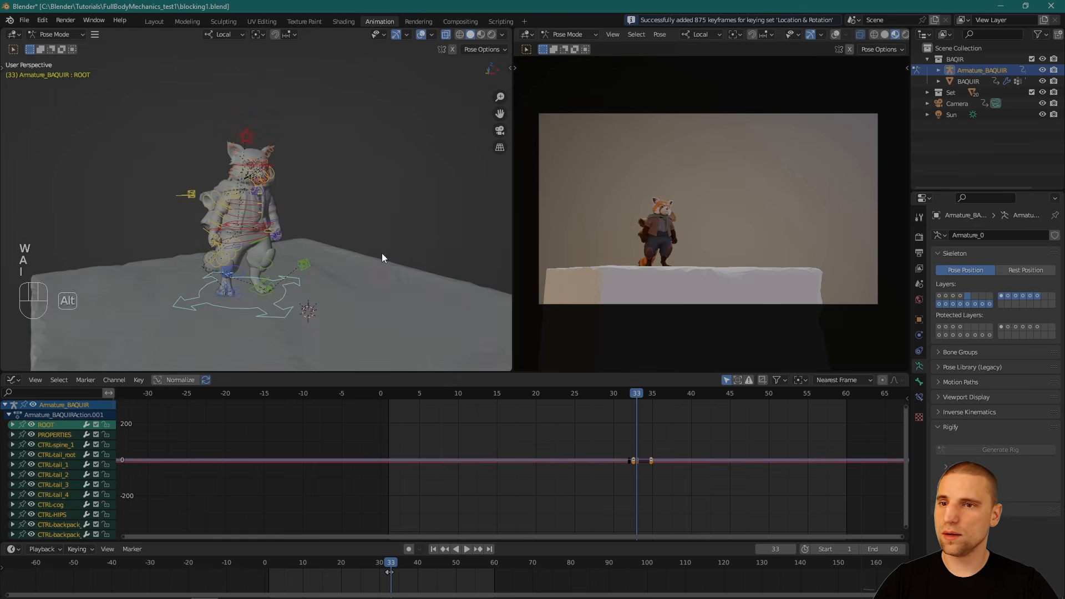
Step: Go to frame 39 and insert another Location & Rotation keyframe on all rig controls to hold the pose
left_click_drag(395, 570, 414, 571)
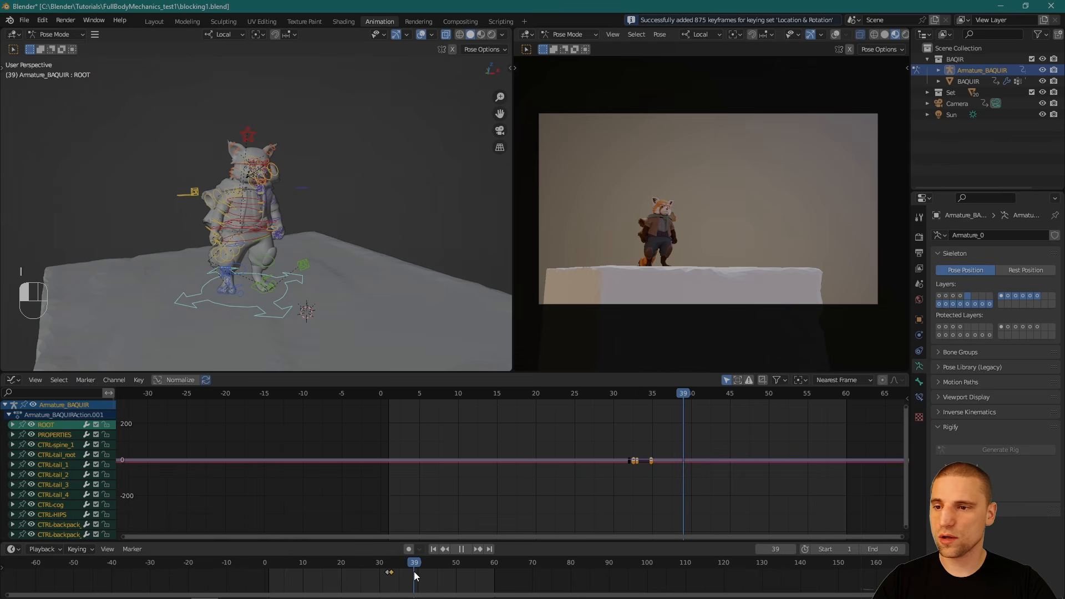
scroll(328, 208, "up", 2)
key("i")
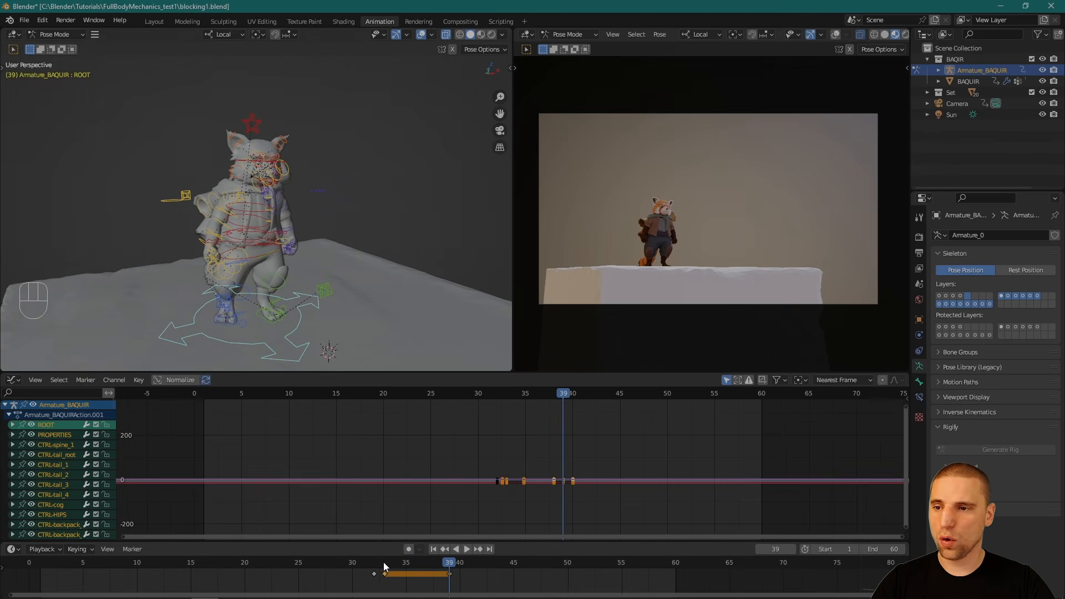
Step: Scrub forward from frame 33 to frame 47 and keyframe all rig controls there
left_click(384, 562)
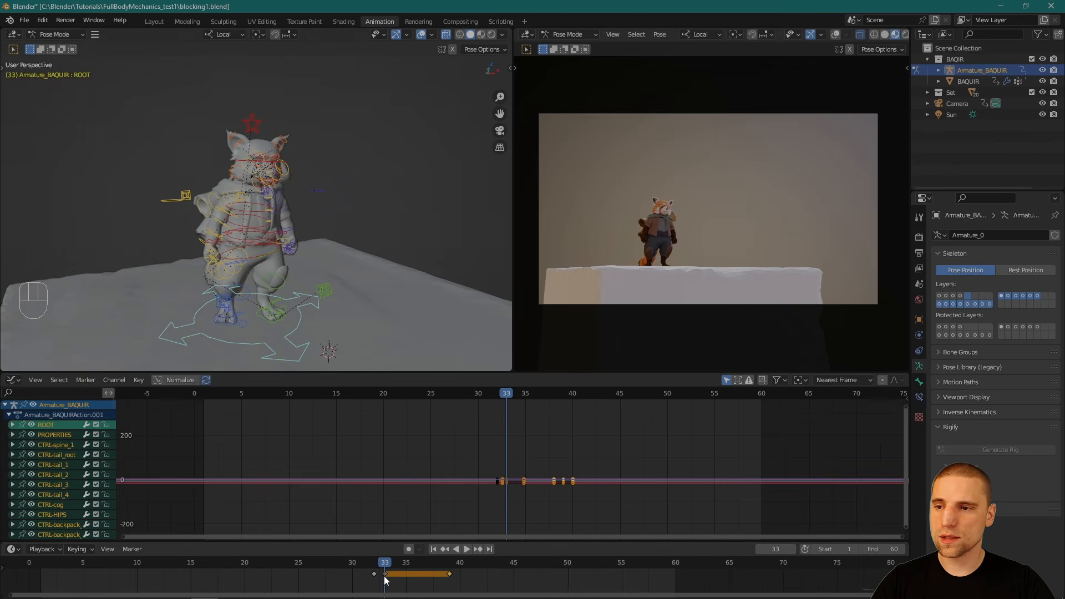
left_click_drag(385, 561, 386, 562)
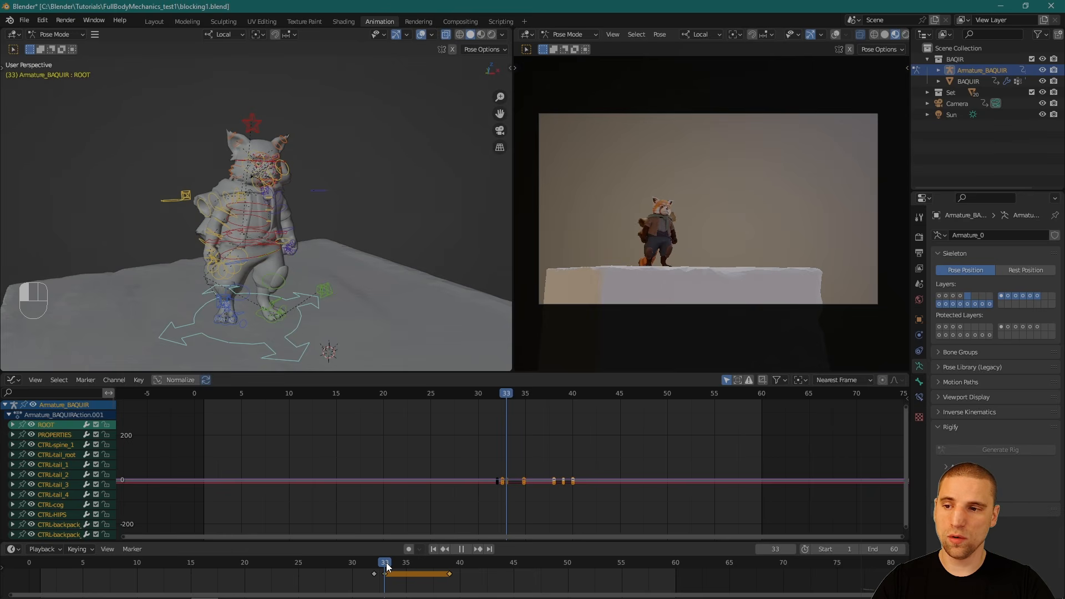
left_click_drag(387, 563, 511, 573)
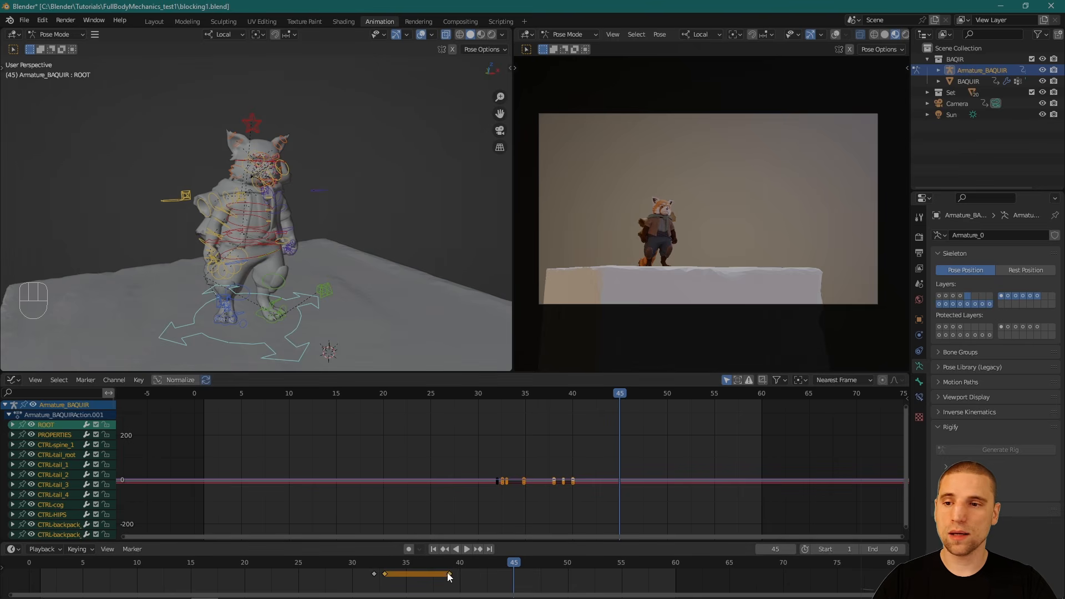
left_click_drag(450, 563, 531, 564)
middle_click_drag(444, 333, 322, 171)
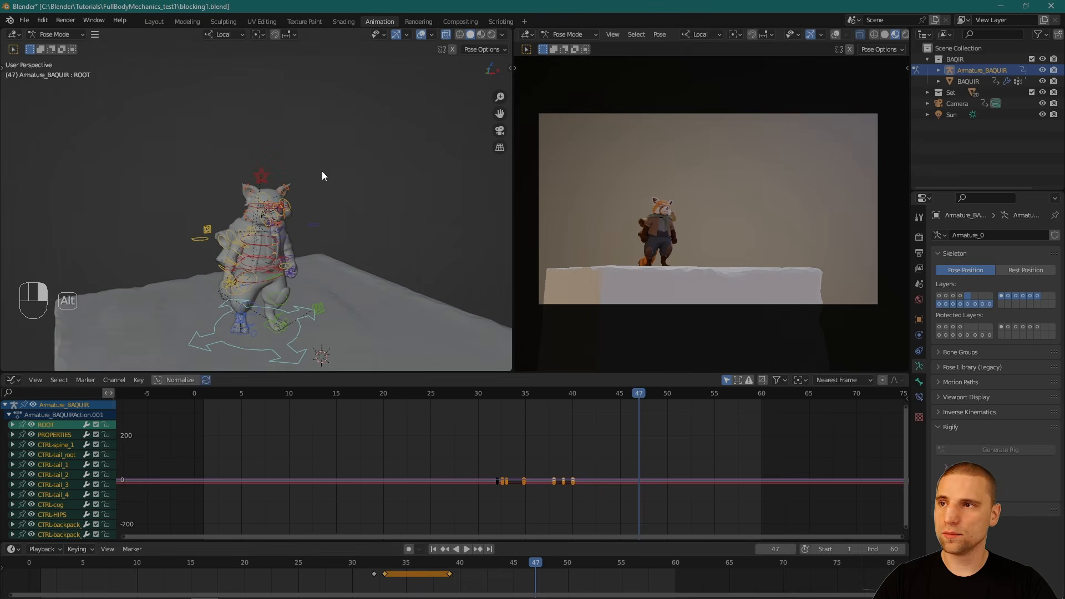
key("i")
Step: At frame 47, select the CTRL-IK-foot.R control and move the right foot backward along the global Y axis
middle_click_drag(431, 352, 337, 220)
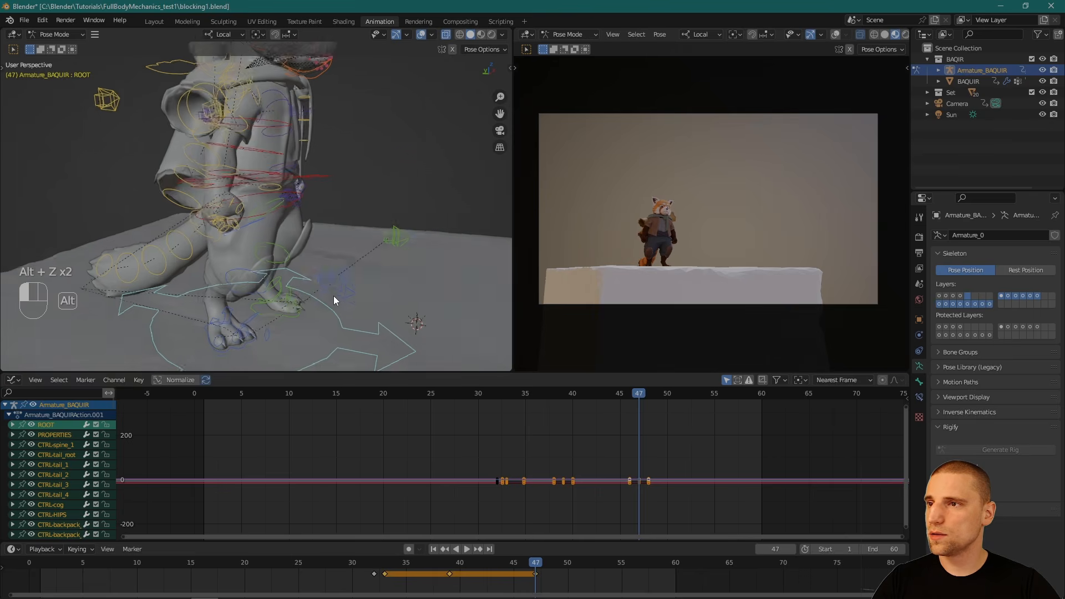
left_click_drag(334, 295, 292, 279, "alt")
left_click(292, 281)
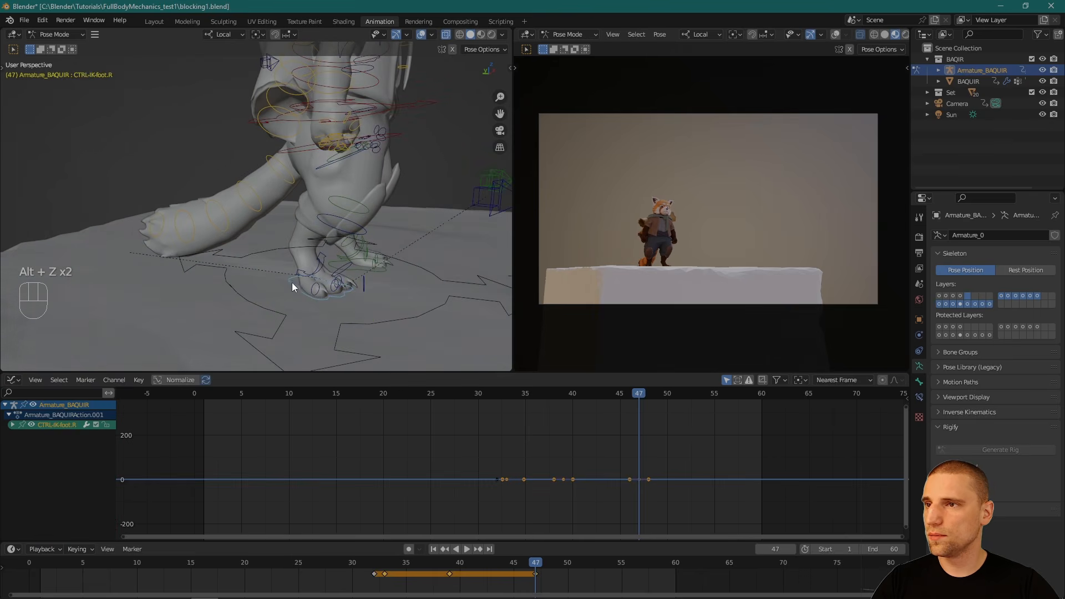
key("space")
key("g")
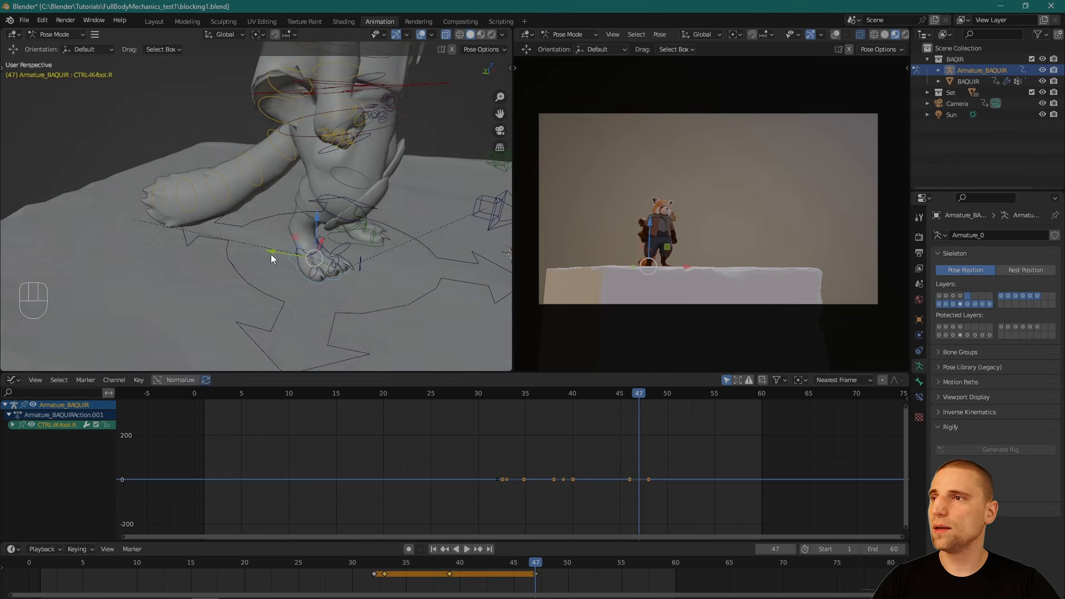
left_click_drag(271, 254, 237, 246)
left_click_drag(331, 144, 372, 192, "alt")
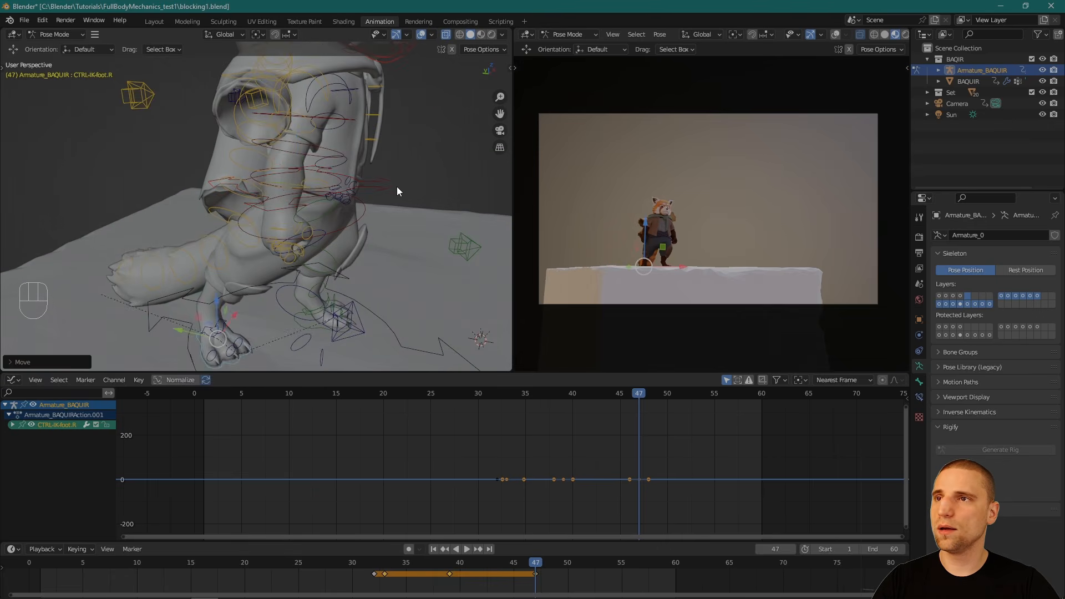
Step: Select the CTRL-cog control and shift the body backward toward the rear foot
left_click(394, 188)
right_click_drag(394, 192, 367, 216, "alt")
left_click_drag(254, 188, 217, 188)
left_click_drag(227, 201, 310, 192, "alt")
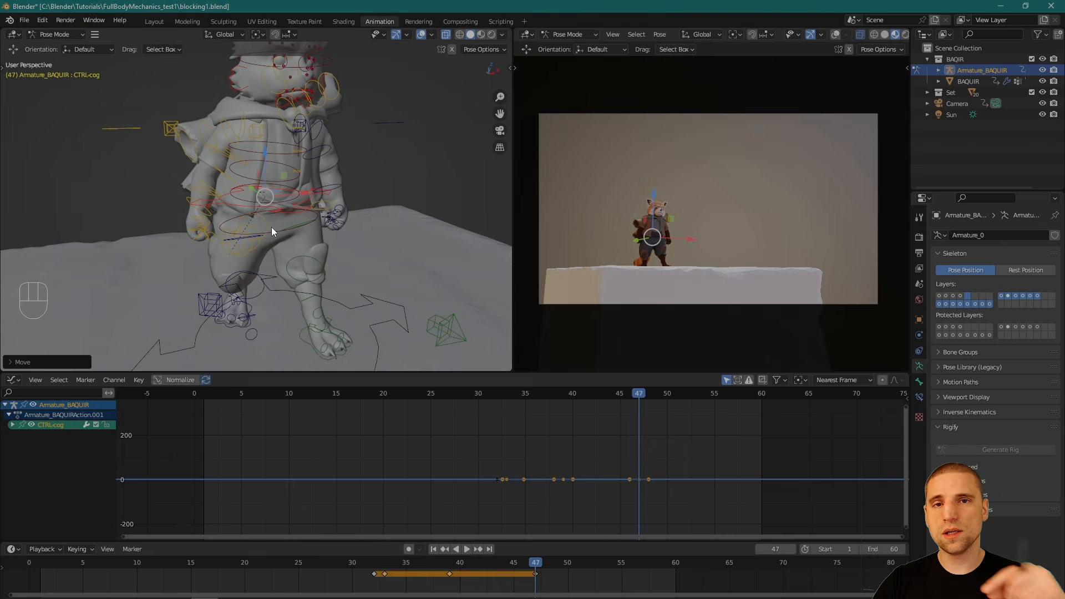
mouse_move(354, 240)
left_mouse_down("alt")
mouse_move(368, 281)
mouse_move(335, 271)
mouse_move(361, 271)
mouse_move(358, 254)
left_mouse_up("alt")
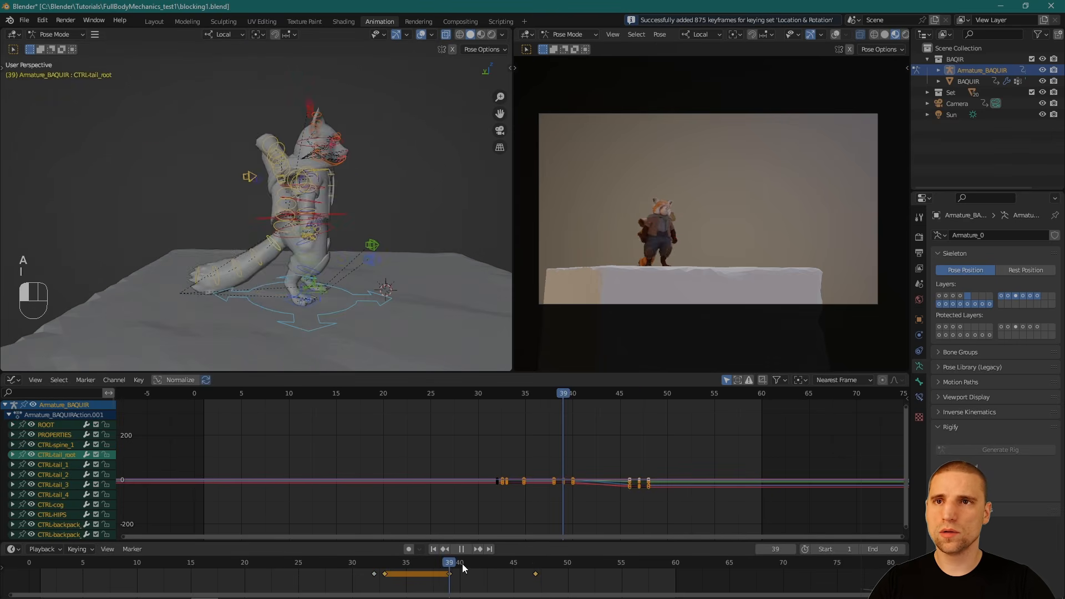
Step: Scrub between frames 39 and 47 to compare the standing pose with the stepped-back pose
left_click_drag(462, 564, 537, 571)
middle_click_drag(319, 214, 333, 230)
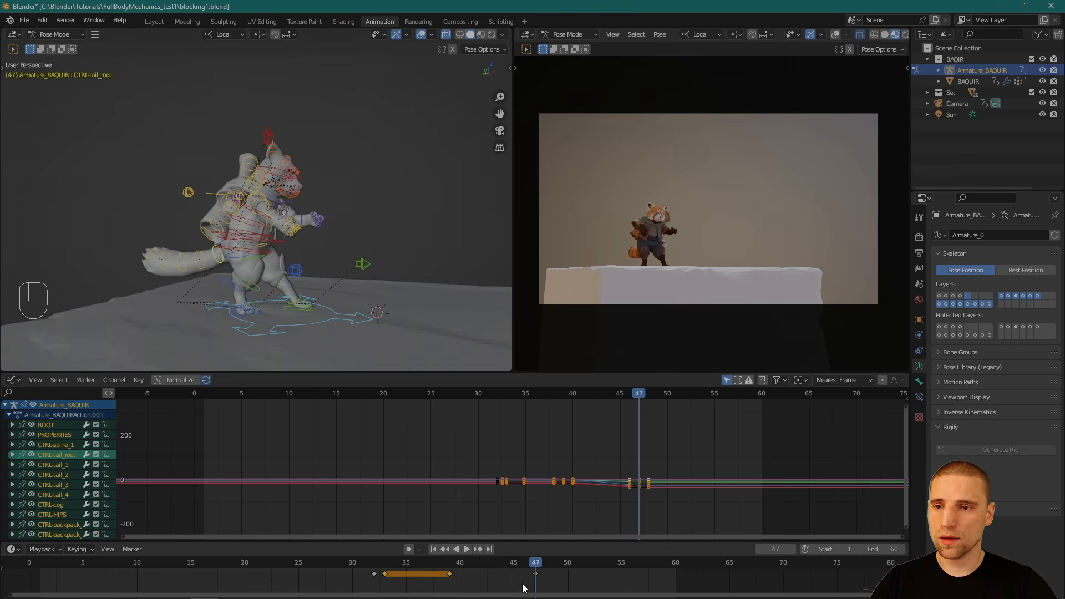
left_click(449, 566)
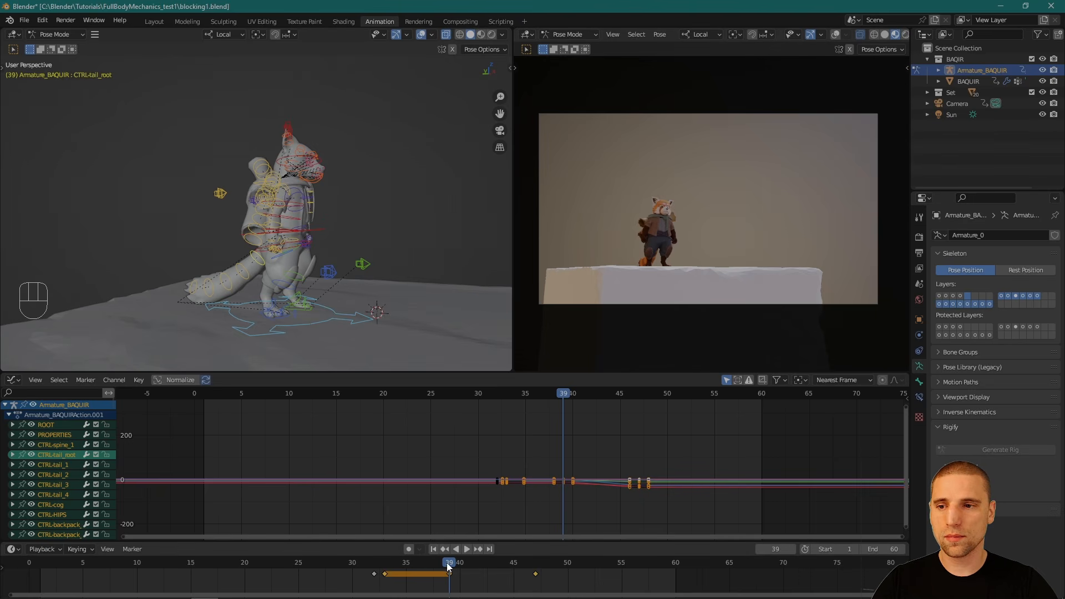
left_click_drag(447, 562, 535, 568)
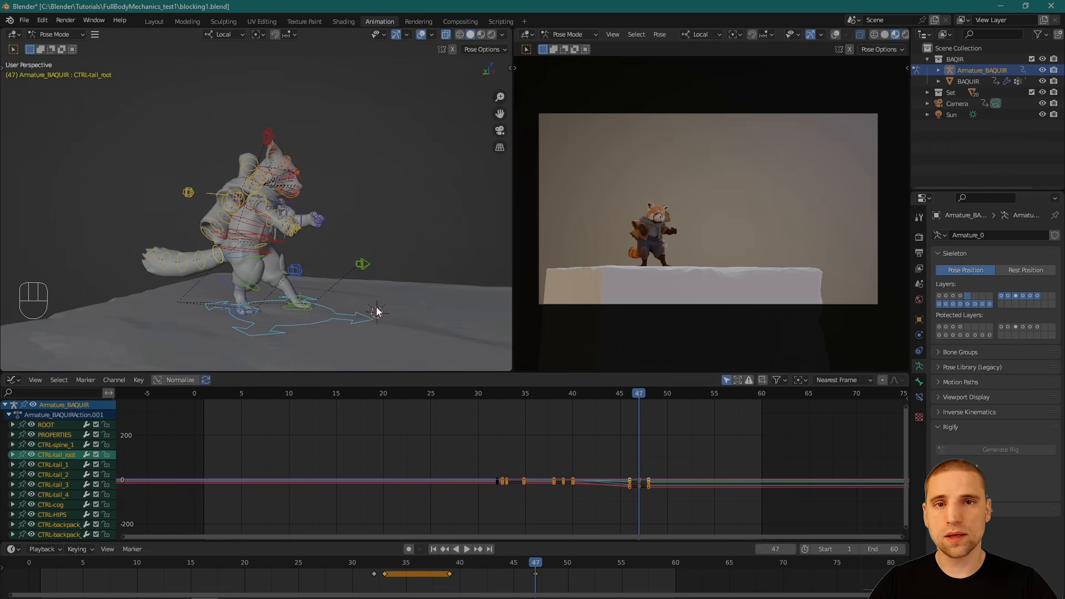
Step: Select all rig controls and insert a Location & Rotation keyframe for the stepped-back pose at frame 47
middle_click_drag(361, 268, 397, 237)
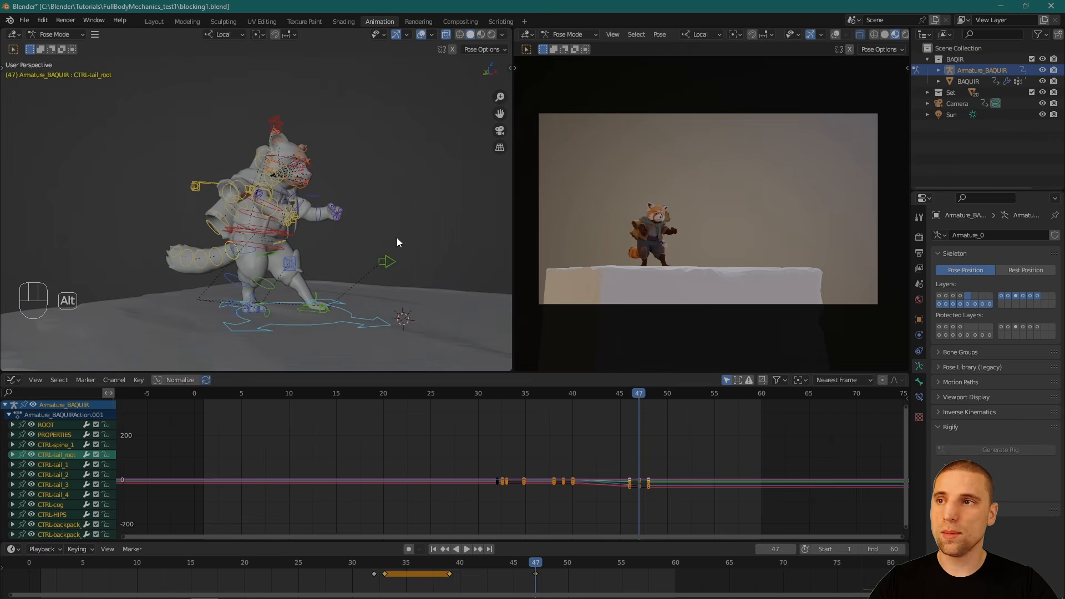
left_click_drag(392, 201, 430, 204)
key("a")
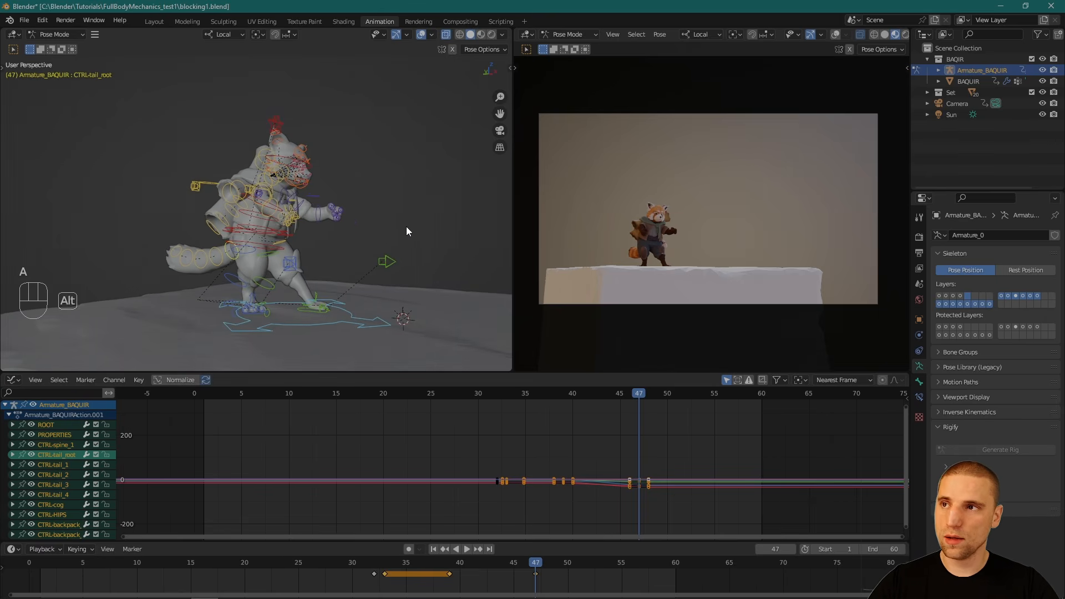
middle_click_drag(387, 249, 394, 268, "shift")
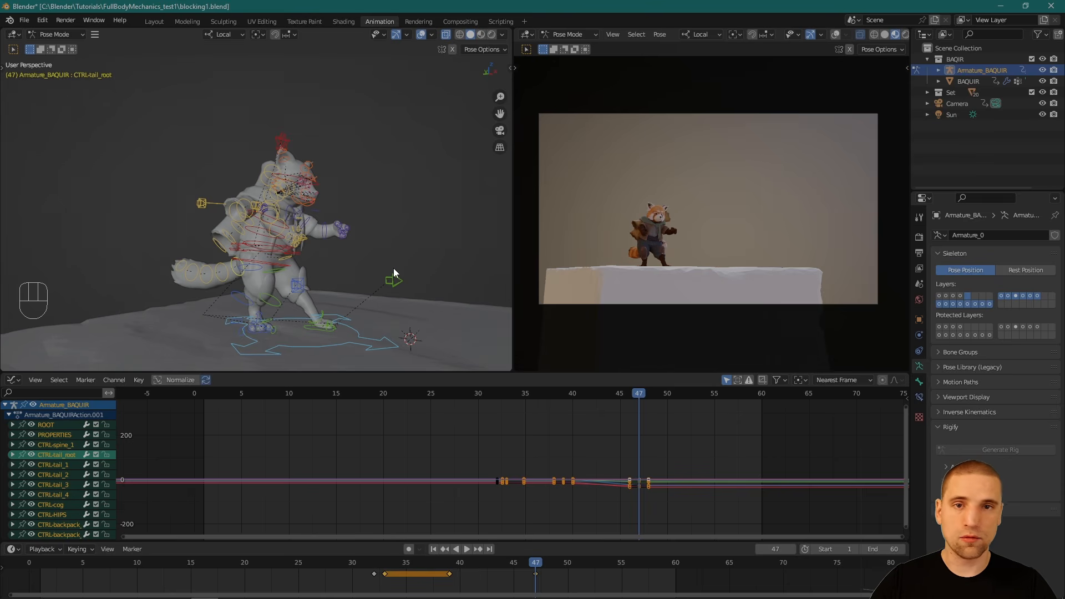
key("a")
key("i")
middle_click_drag(405, 208, 399, 246)
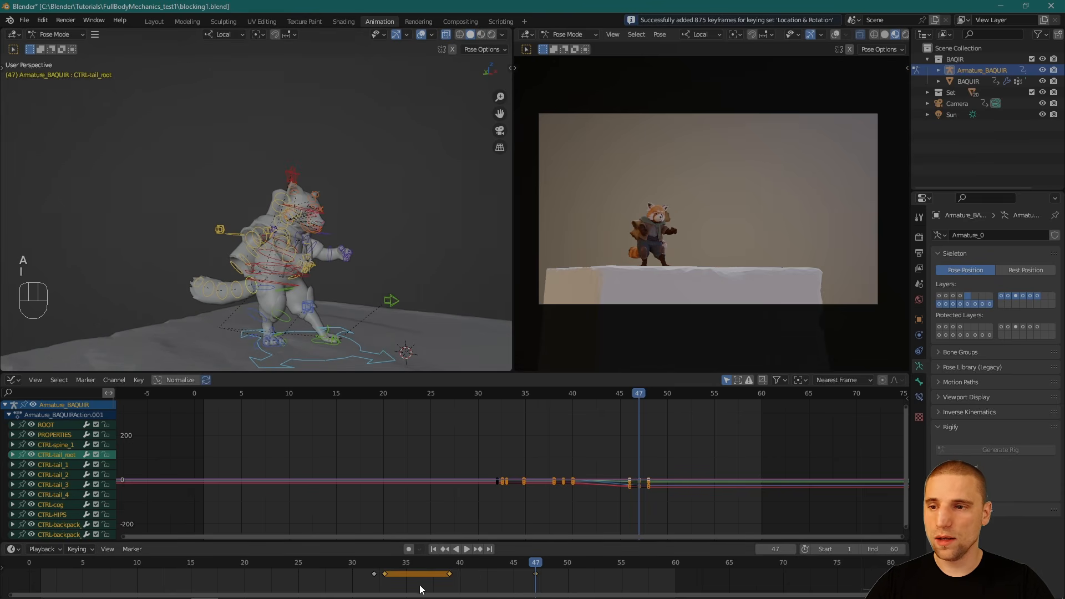
Step: Insert a Location & Rotation keyframe on all rig controls at frame 53 to hold the pose, and scrub on to frame 64
left_click_drag(451, 566, 605, 571)
middle_click_drag(383, 177, 348, 228)
key("i")
left_click_drag(550, 566, 717, 571)
right_click_drag(342, 184, 453, 344, "alt")
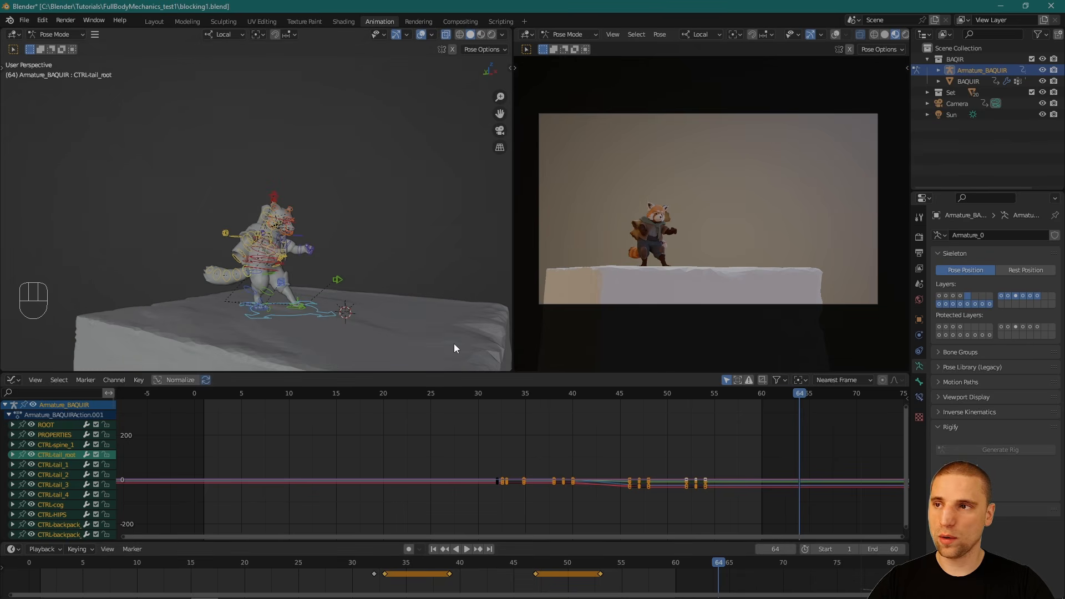
Step: Review the timing of the blocked poses by scrubbing and jumping between frames 39, 47, 53 and 58
left_click_drag(434, 564, 603, 568)
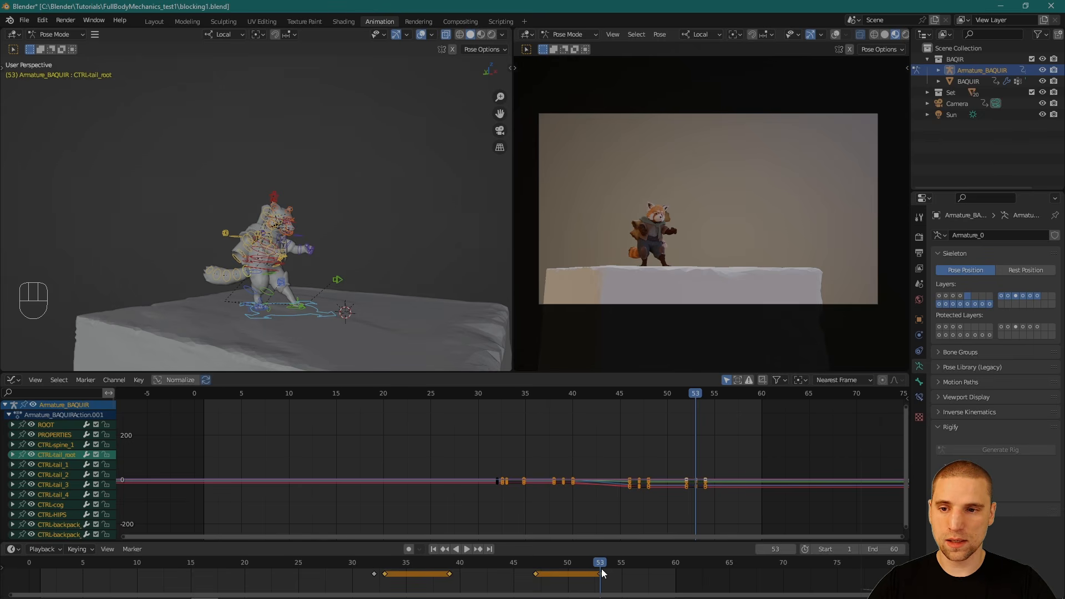
middle_click_drag(266, 288, 238, 278)
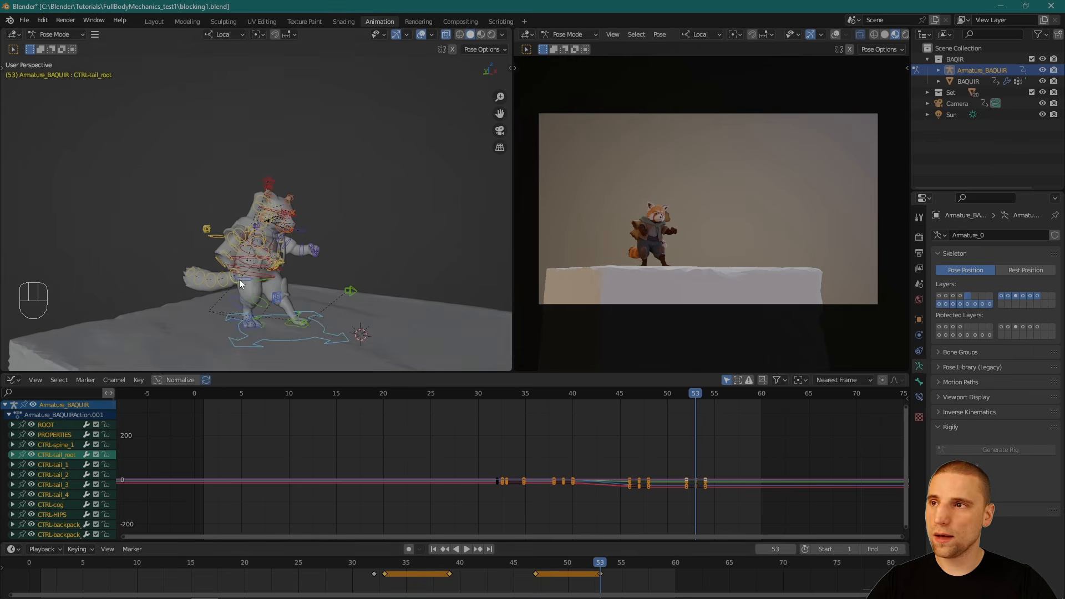
left_click_drag(600, 563, 644, 564)
left_click(599, 566)
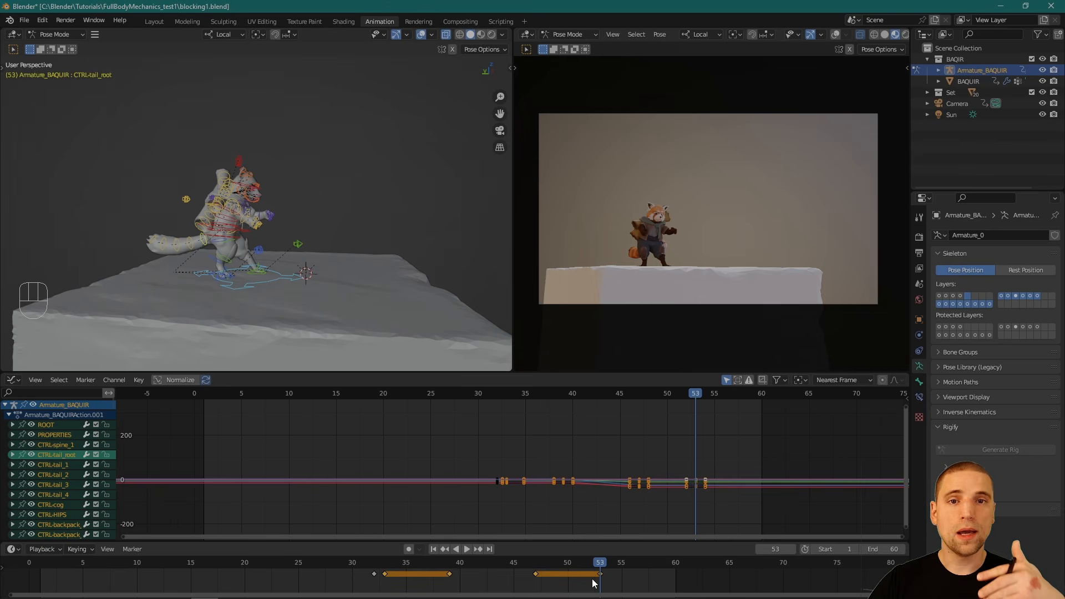
left_click_drag(594, 583, 459, 569)
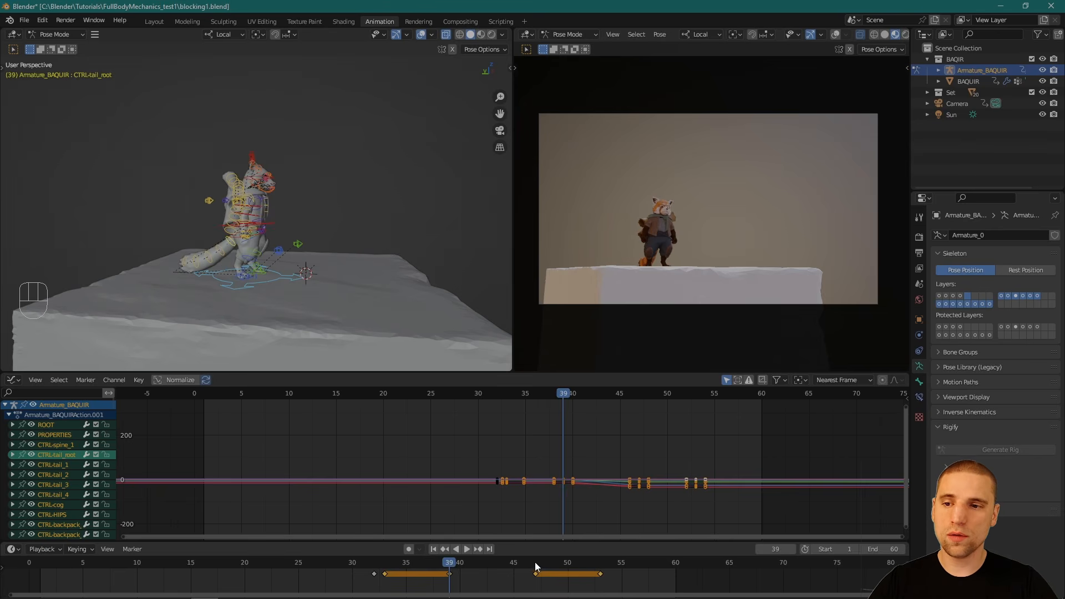
left_click(536, 564)
left_click(448, 563)
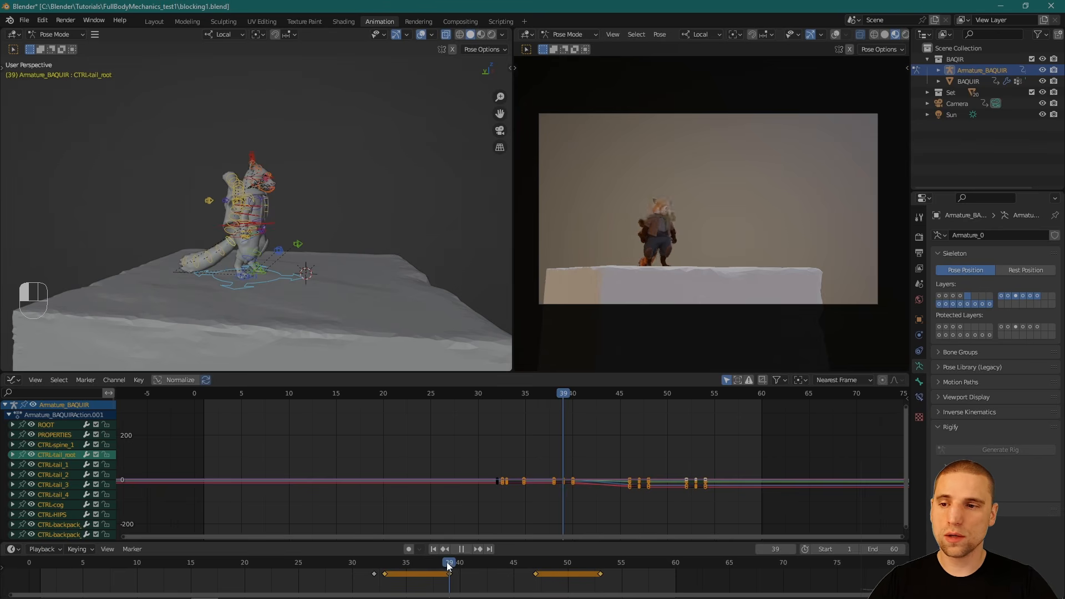
left_click(535, 564)
key("space")
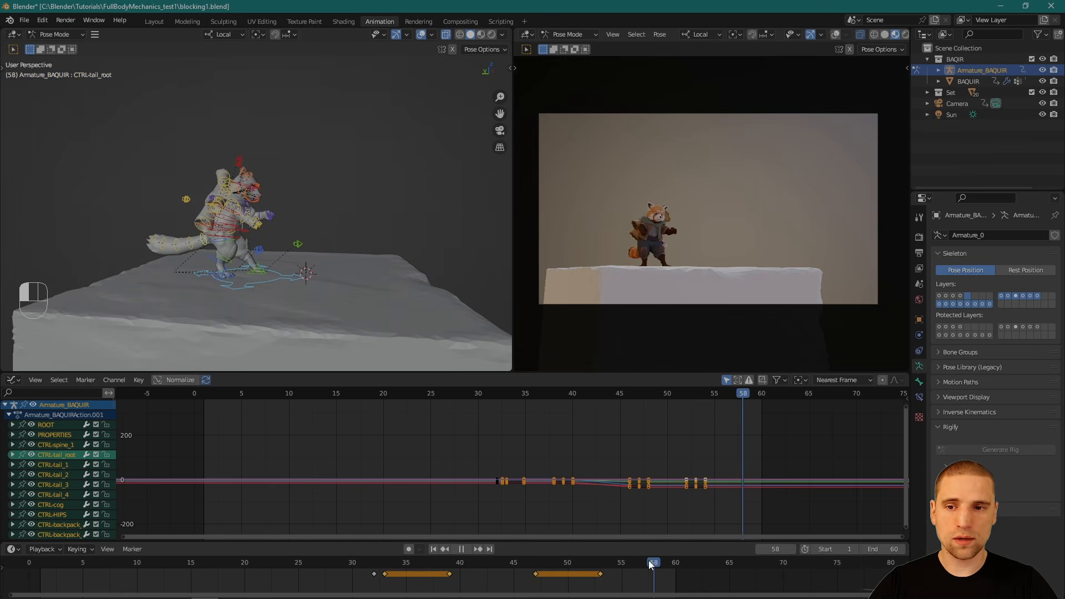
key("space")
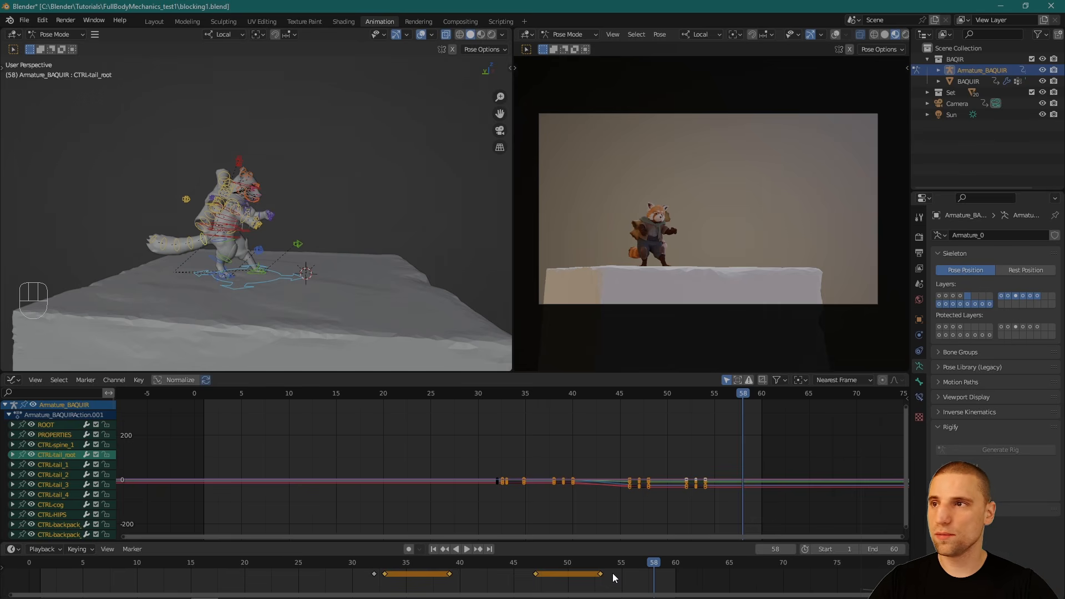
Step: Go to frame 61, insert a Location & Rotation keyframe on all rig controls, and scrub the hold from frame 53
left_click_drag(305, 265, 288, 298, "alt")
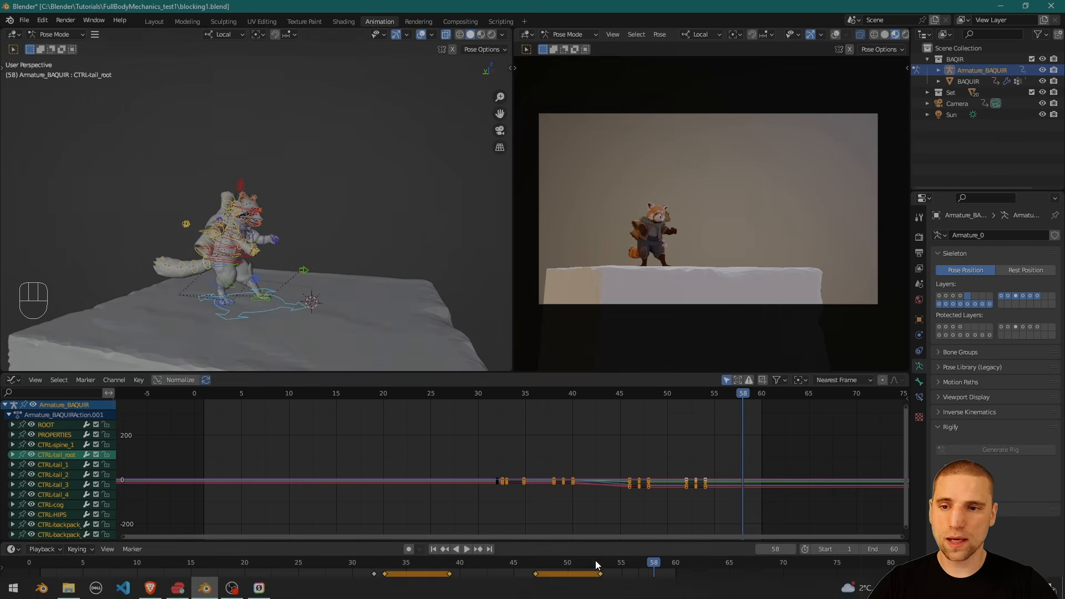
left_click_drag(596, 563, 684, 572)
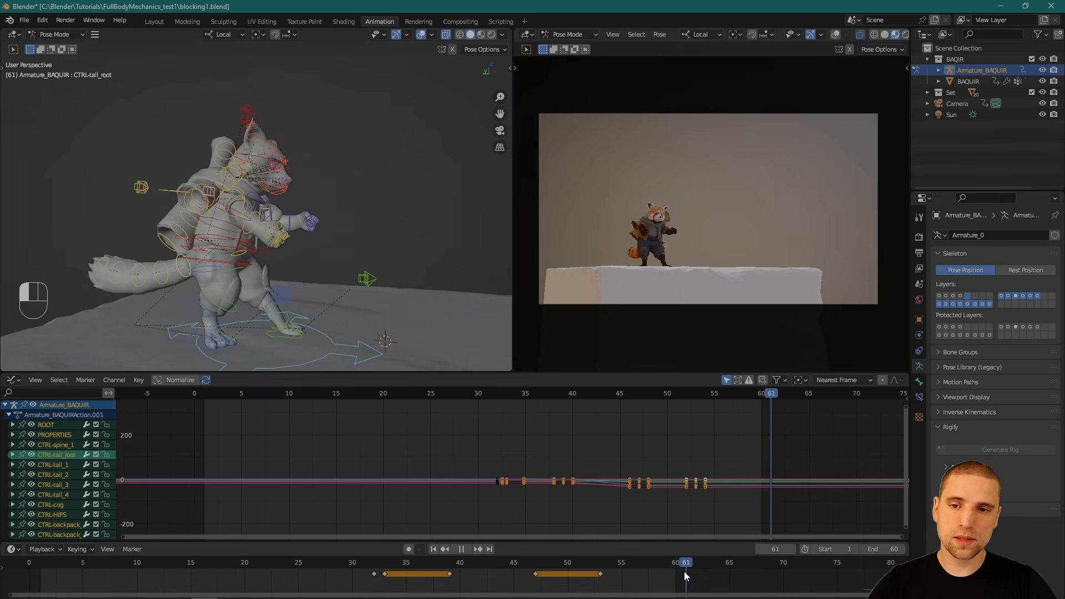
left_click_drag(330, 164, 321, 191, "alt")
key("i")
key("i")
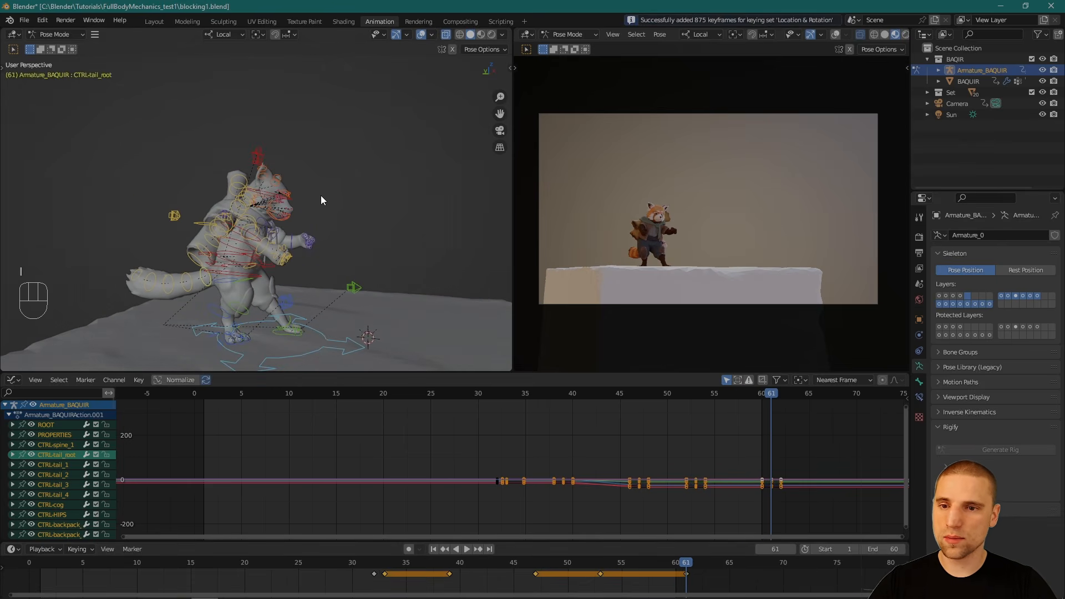
left_click_drag(600, 565, 687, 579)
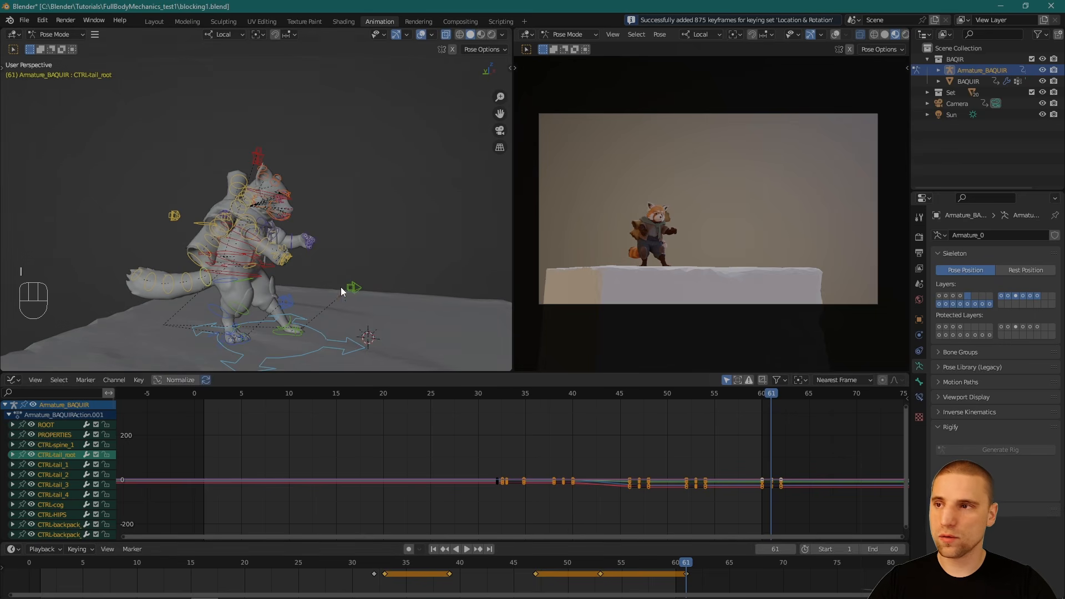
Step: At frame 61, select the CTRL-cog control and move the body forward over the front leg
left_click_drag(334, 250, 366, 261, "alt+shift")
left_click(348, 320)
left_click(238, 175)
key("w")
left_click_drag(238, 175, 327, 186, "alt")
scroll(345, 201, "up", 2)
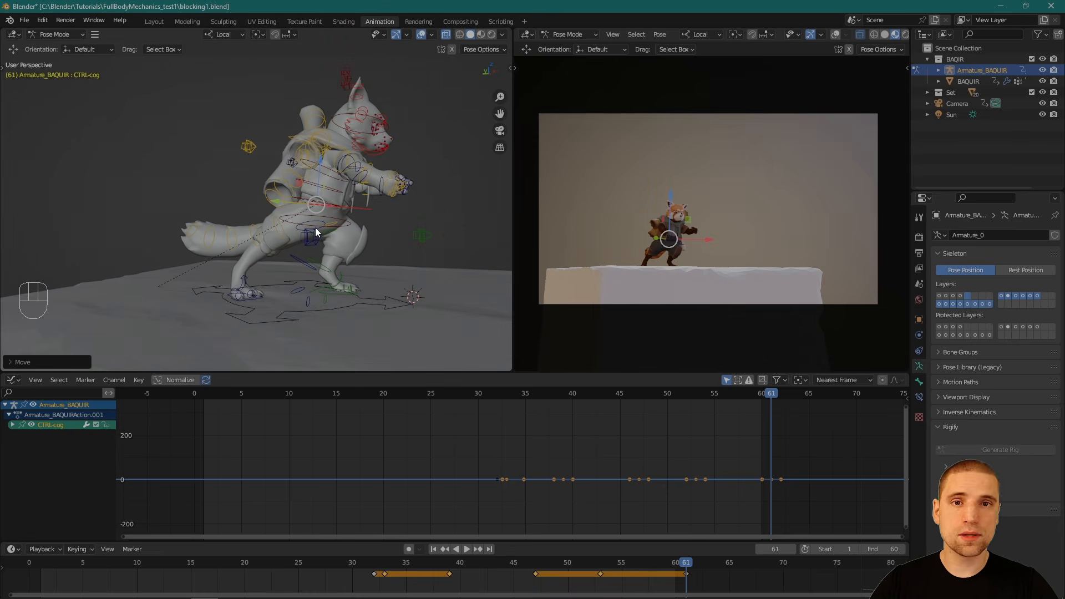
left_click_drag(338, 217, 341, 231, "alt")
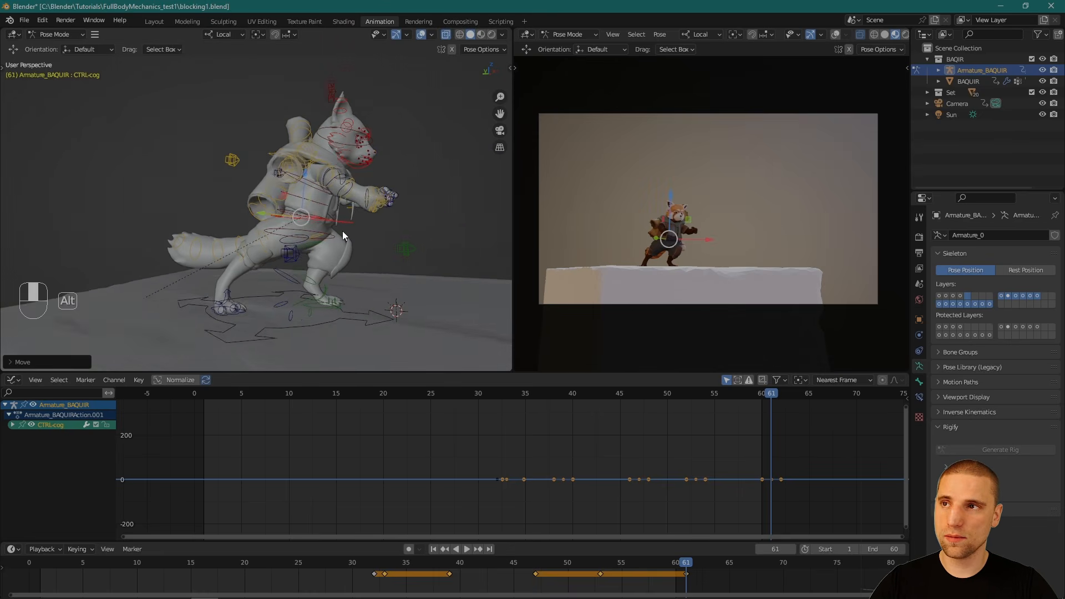
scroll(351, 252, "up", 4)
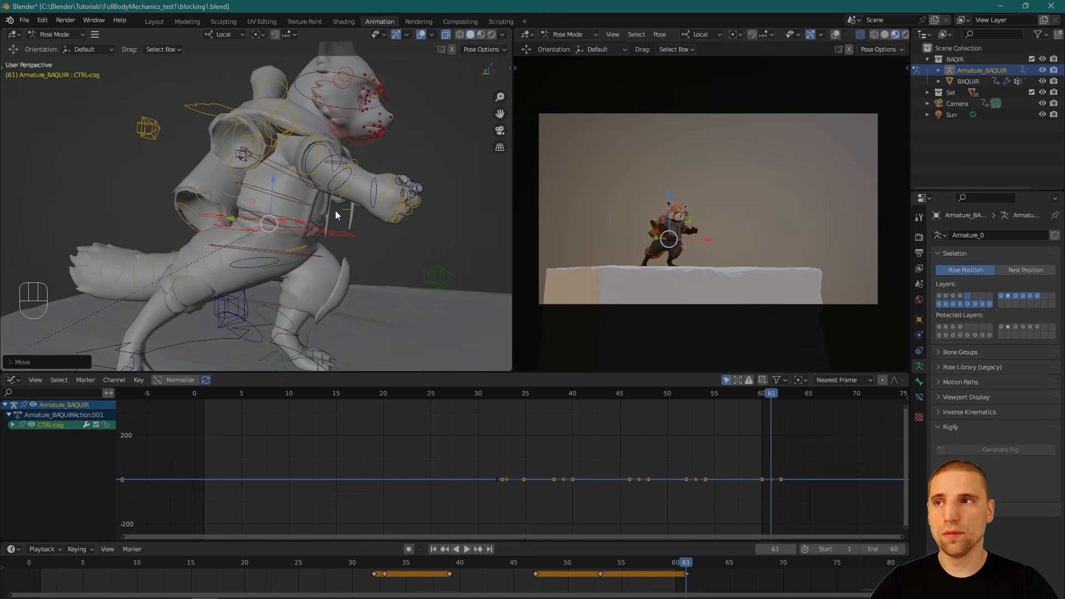
Step: Nudge the CTRL-cog control down and slightly forward by about 0.03 m to settle the weight
left_click_drag(272, 222, 274, 229)
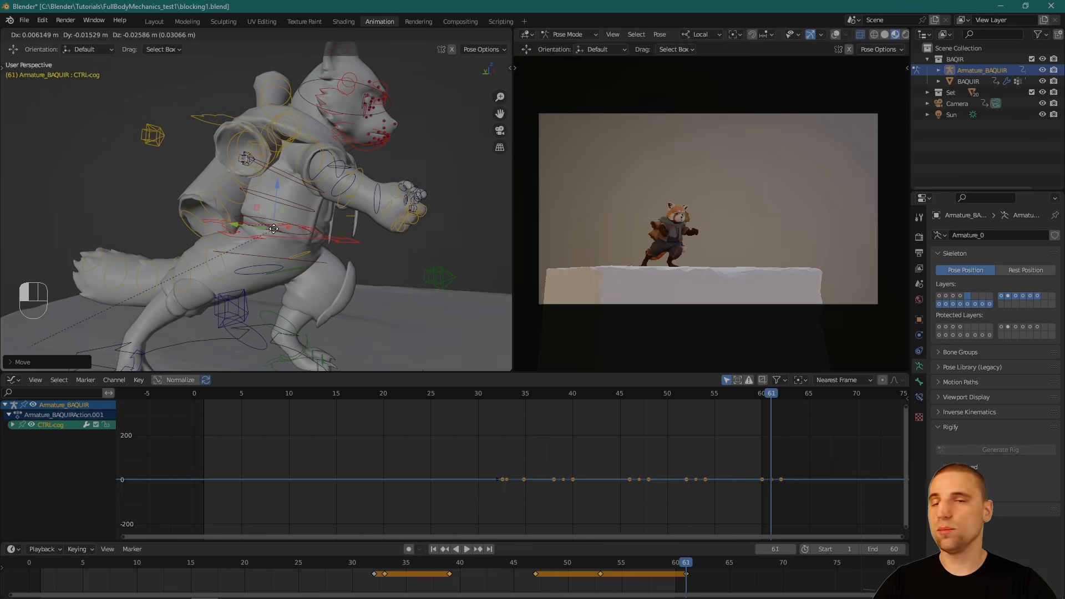
left_click_drag(274, 229, 274, 230)
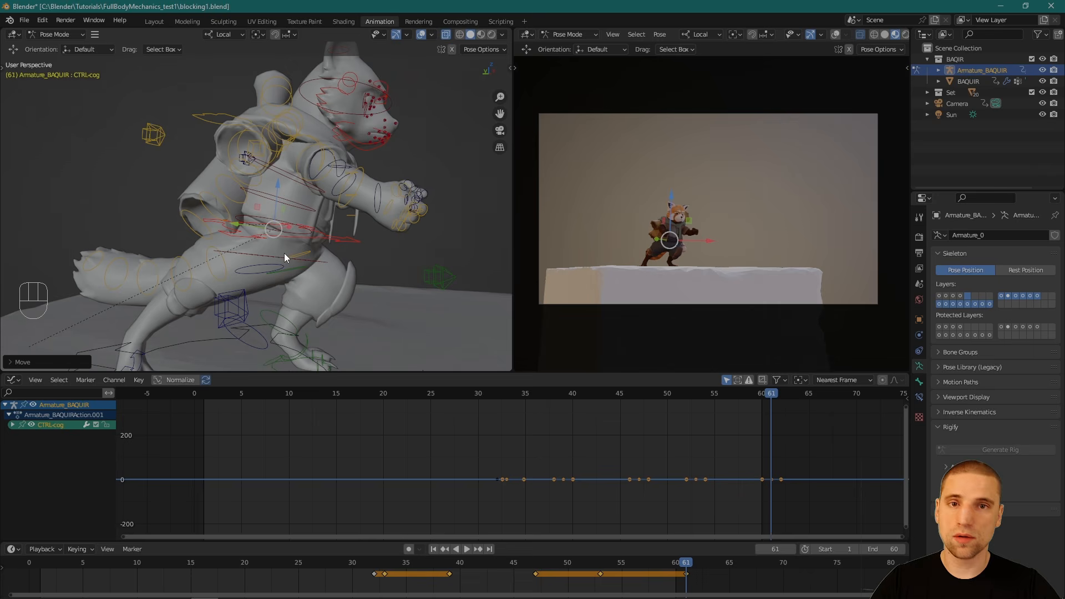
mouse_move(280, 237)
middle_mouse_down()
mouse_move(311, 239)
mouse_move(290, 238)
middle_mouse_up()
middle_click_drag(355, 266, 367, 238, "alt")
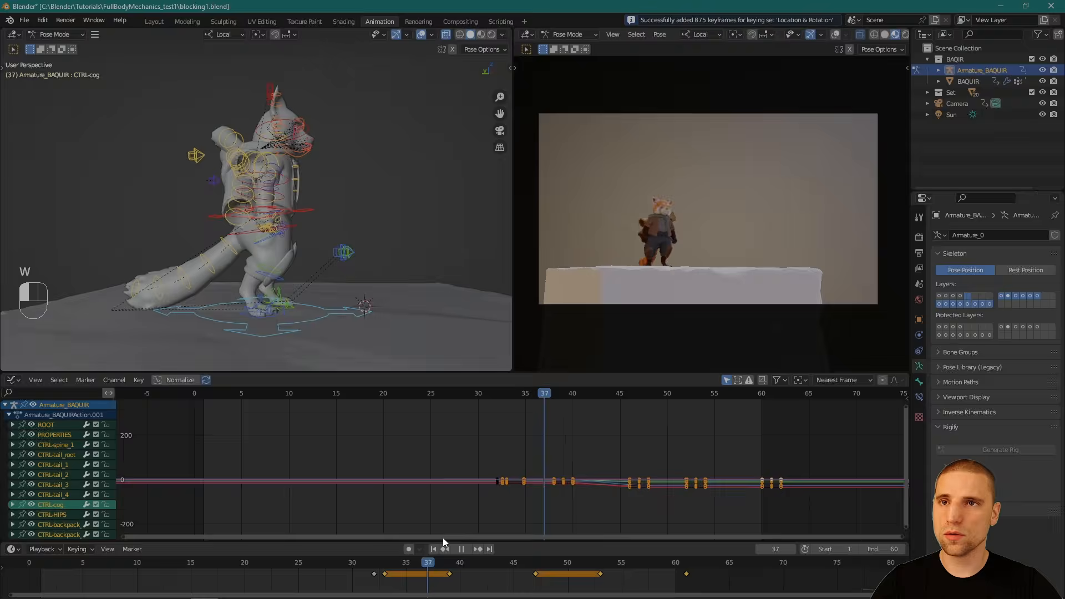
Step: Scrub the poses through to frame 61 and move the CTRL-cog control slightly down and back for a deeper crouch
left_click_drag(443, 537, 686, 572)
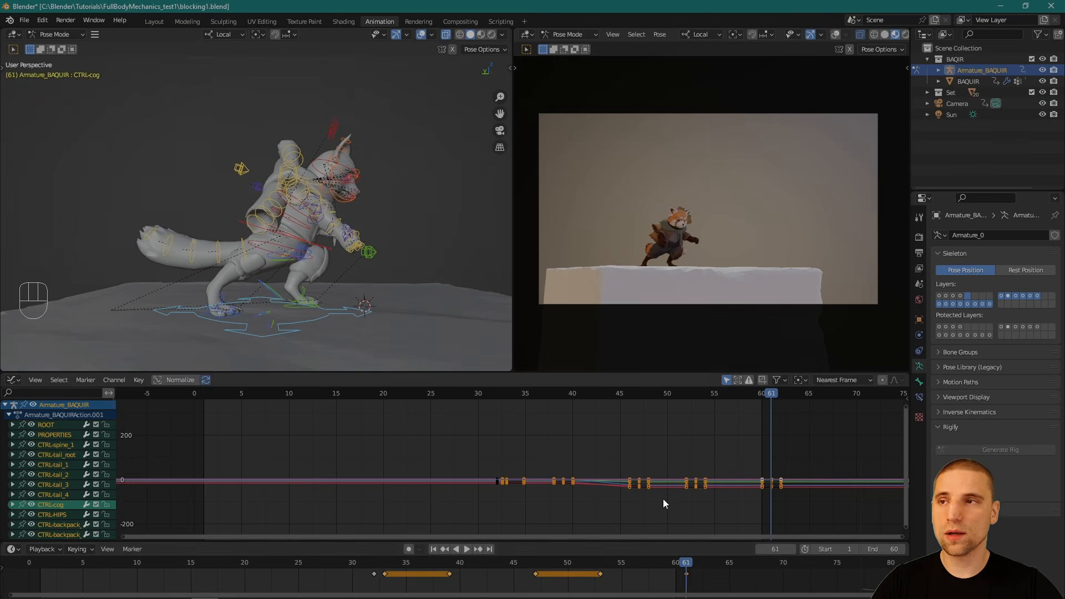
scroll(248, 191, "up", 4)
left_click(229, 238)
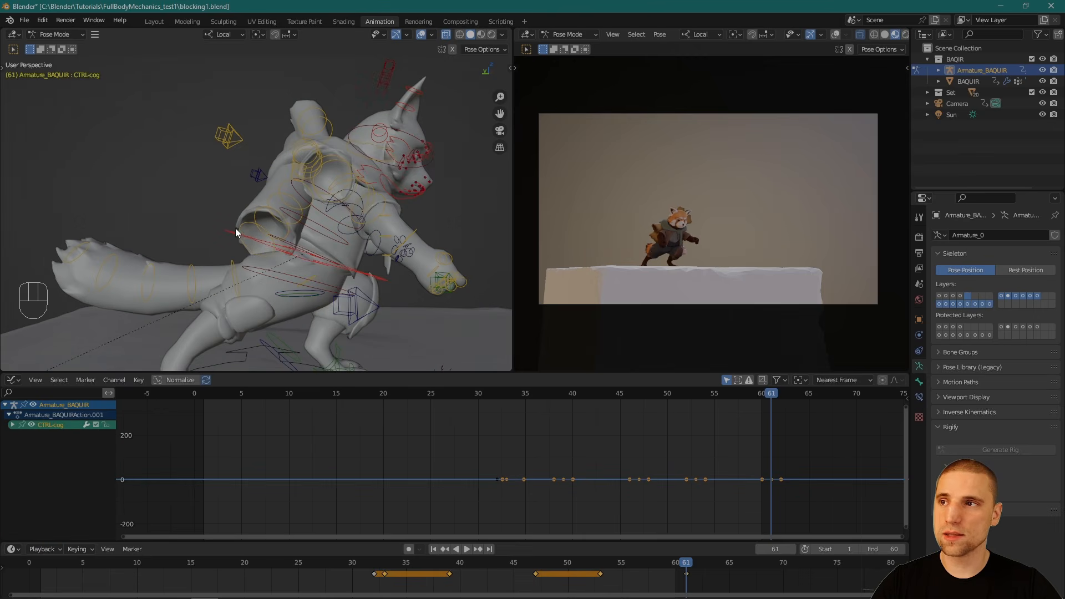
key("space")
mouse_move(287, 235)
left_mouse_down()
mouse_move(271, 235)
mouse_move(280, 247)
mouse_move(278, 239)
left_mouse_up()
Step: Select all rig controls, insert a Location & Rotation keyframe for the crouch at frame 61, and advance to frame 65
scroll(296, 235, "down", 5)
key("a")
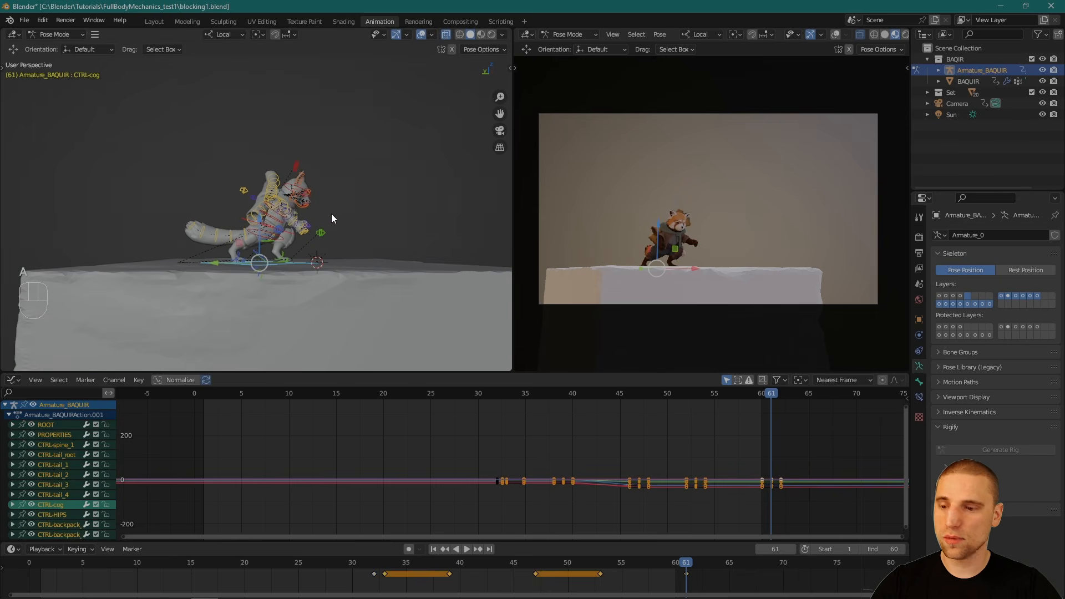
key("i")
left_click_drag(688, 561, 731, 577)
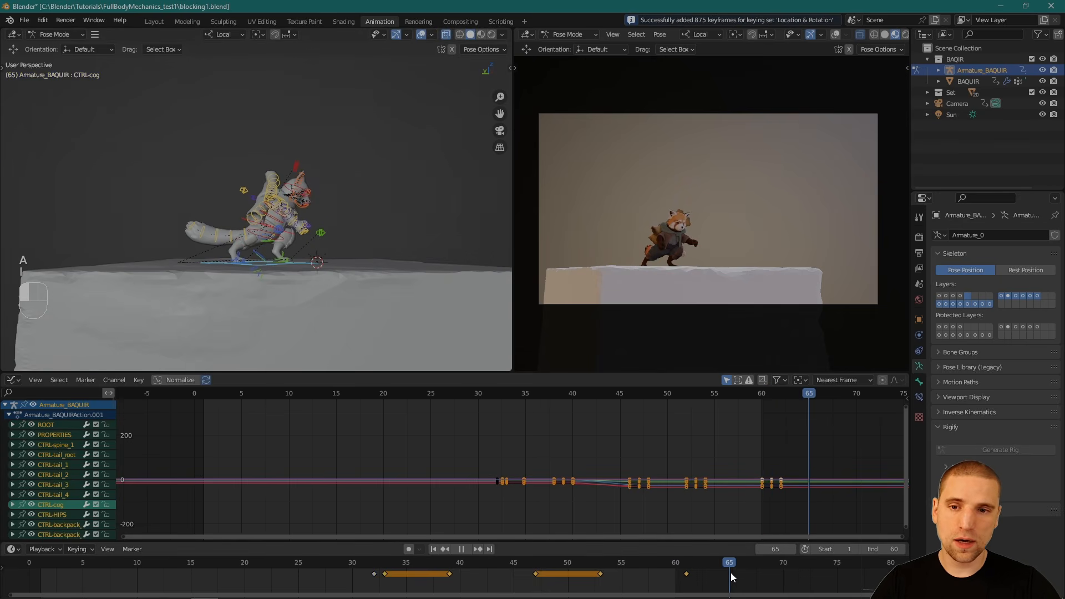
Step: Insert a Location & Rotation keyframe on all rig controls at frame 65
middle_click_drag(320, 131, 306, 219)
key("i")
scroll(304, 239, "up", 5)
Step: Select the CTRL-cog control at frame 65 and move the body forward past the front foot
key("w")
left_click(324, 273)
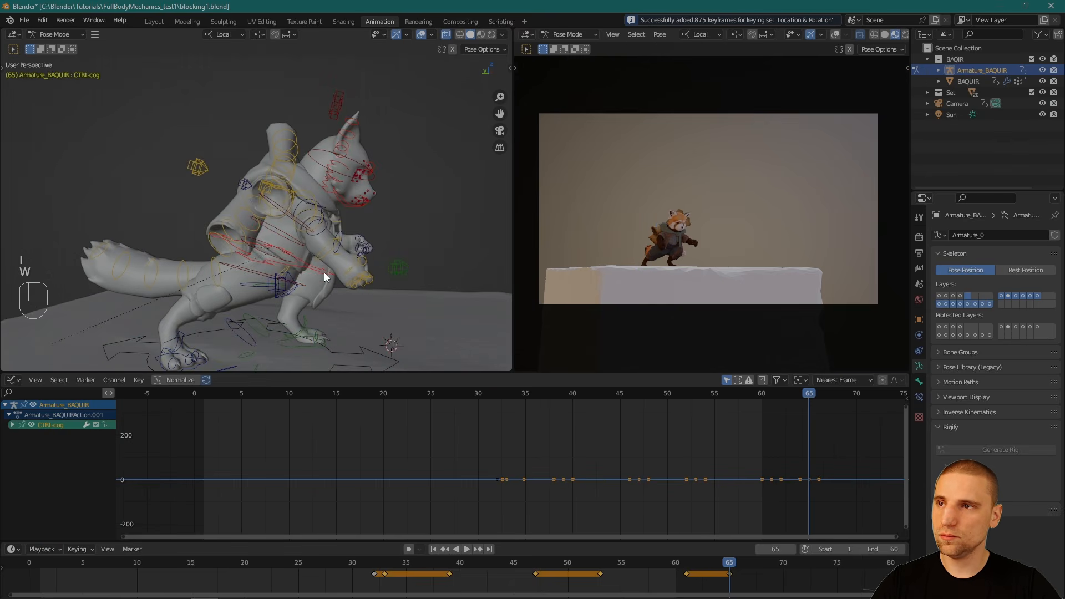
key("space")
key("g")
middle_click_drag(325, 250, 321, 238, "alt")
left_click_drag(258, 228, 415, 225)
key("space")
Step: Rotate the CTRL-cog control so the body leans forward over the front leg
key("space")
left_click(361, 228)
key("space")
left_click(398, 225)
key("w")
right_click_drag(400, 239, 308, 303, "alt")
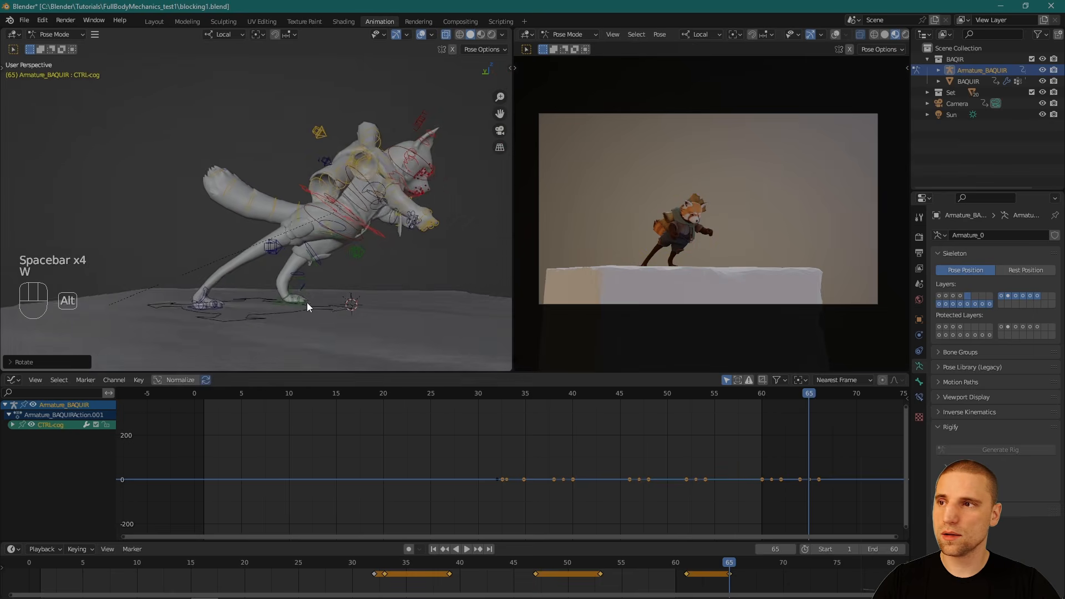
Step: Select the CTRL-IKfoot.R control and move the rear foot forward beside the left foot
left_click_drag(307, 303, 313, 317, "alt")
left_click_drag(204, 310, 229, 325, "alt")
right_click_drag(263, 278, 319, 267, "alt")
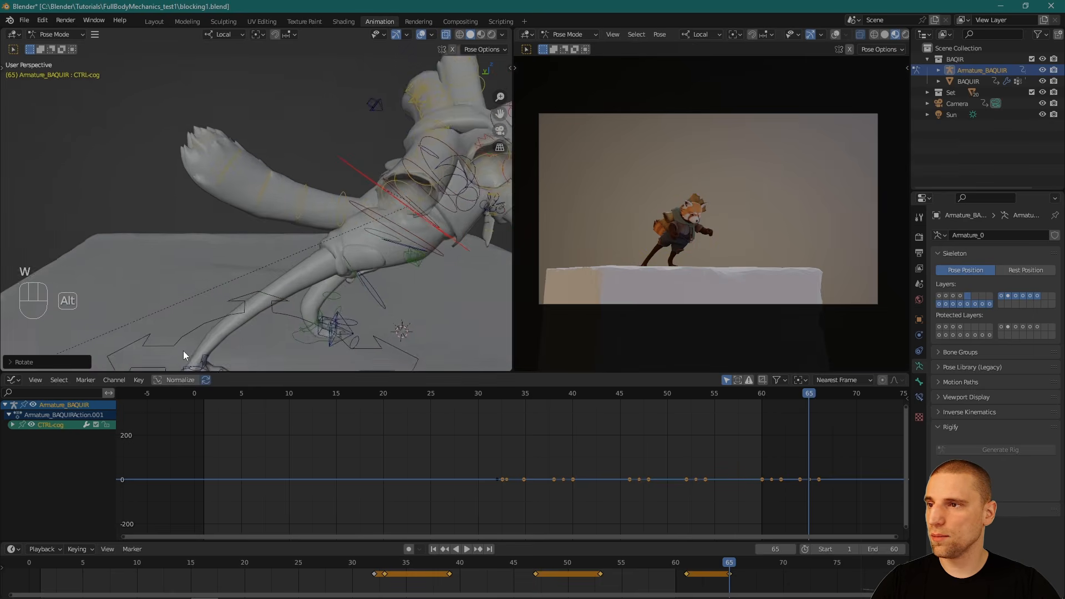
middle_click_drag(183, 351, 221, 307, "alt")
left_click(221, 305)
right_click_drag(281, 289, 253, 296, "alt")
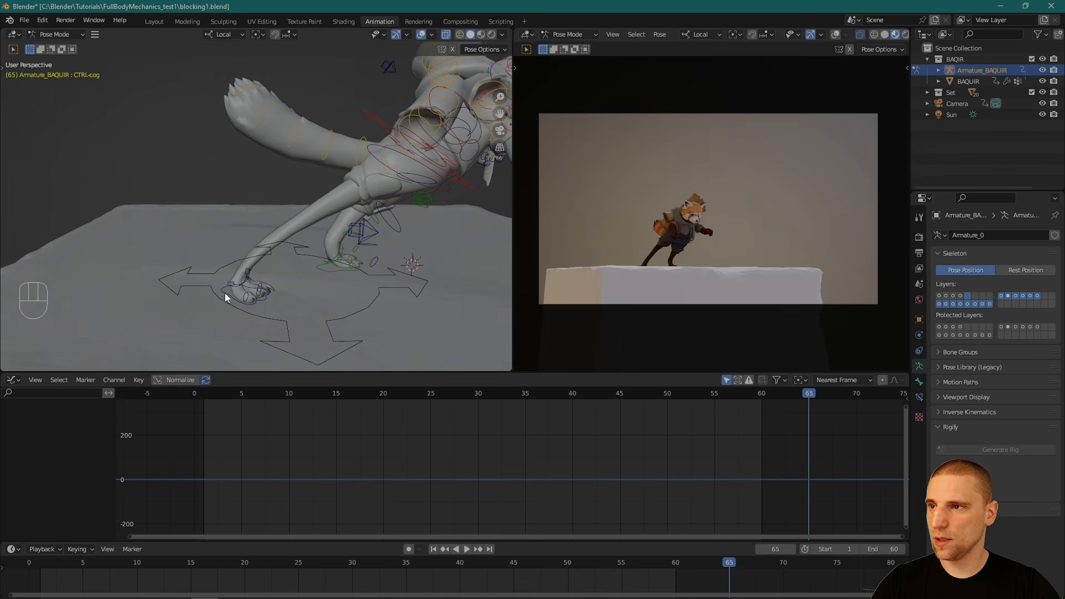
left_click(227, 291)
key("space")
left_click_drag(300, 285, 252, 266, "alt")
left_click_drag(174, 272, 382, 231, "alt")
Step: Key the location and rotation of all rig controls at frame 65 and set the scene's end frame to 78
key("w")
key("a")
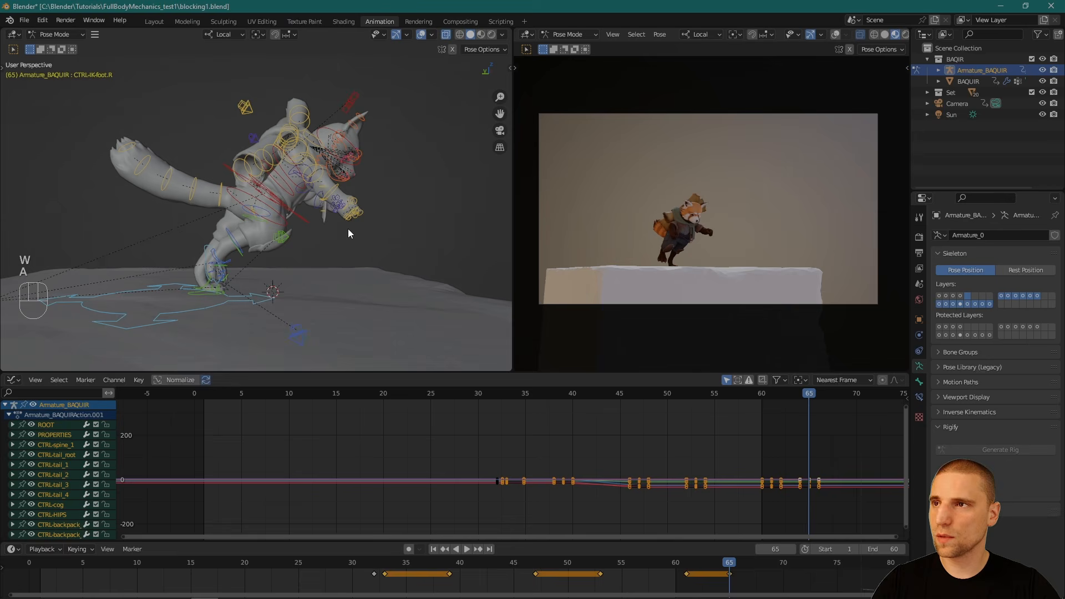
key("i")
middle_click_drag(338, 235, 313, 233)
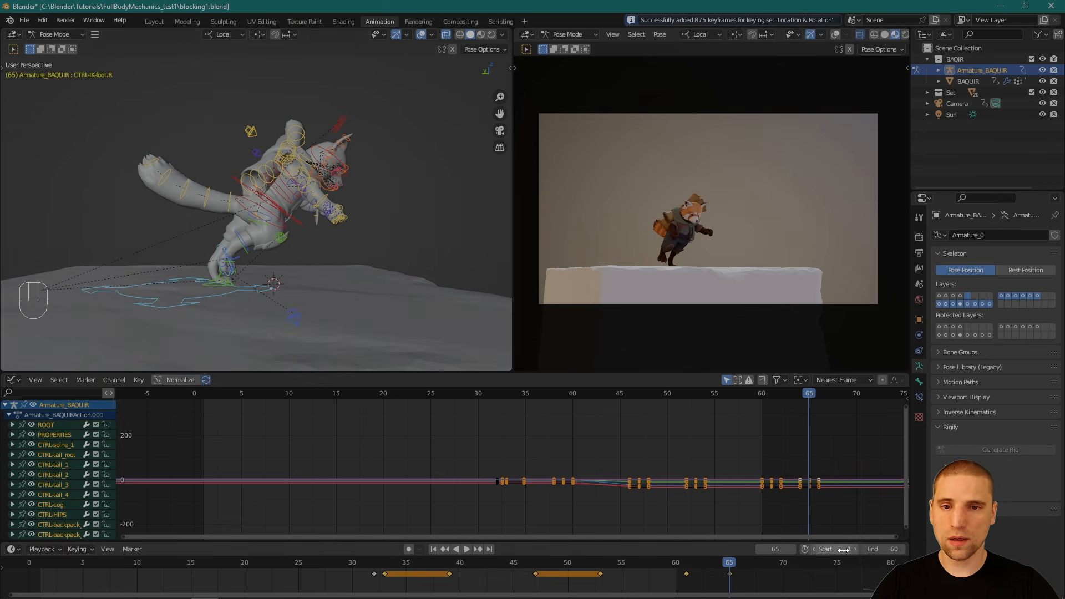
left_click_drag(875, 549, 901, 549)
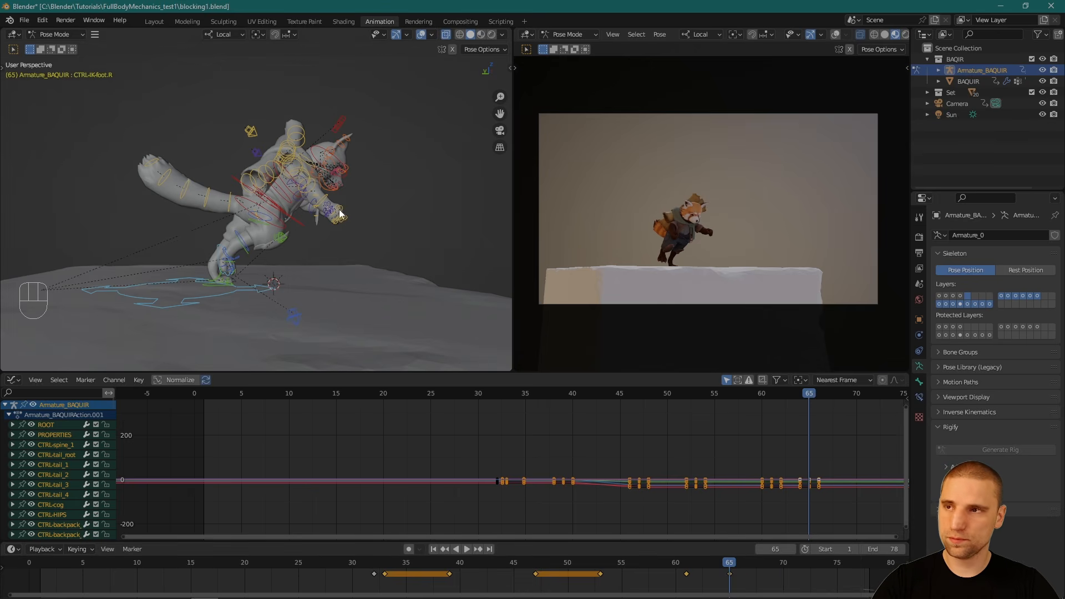
Step: Advance to frame 69, key the unchanged pose on all rig controls, and scrub over the preceding frames back to 69
key("i")
left_click_drag(764, 573, 775, 571)
middle_click_drag(359, 210, 342, 228, "alt")
key("a")
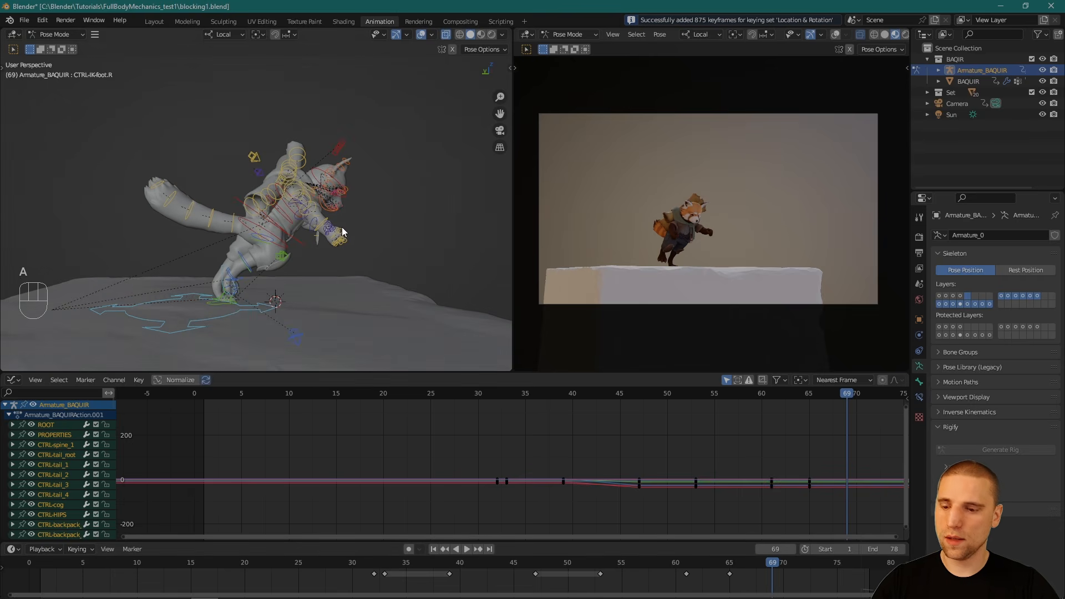
left_click_drag(710, 566, 737, 563)
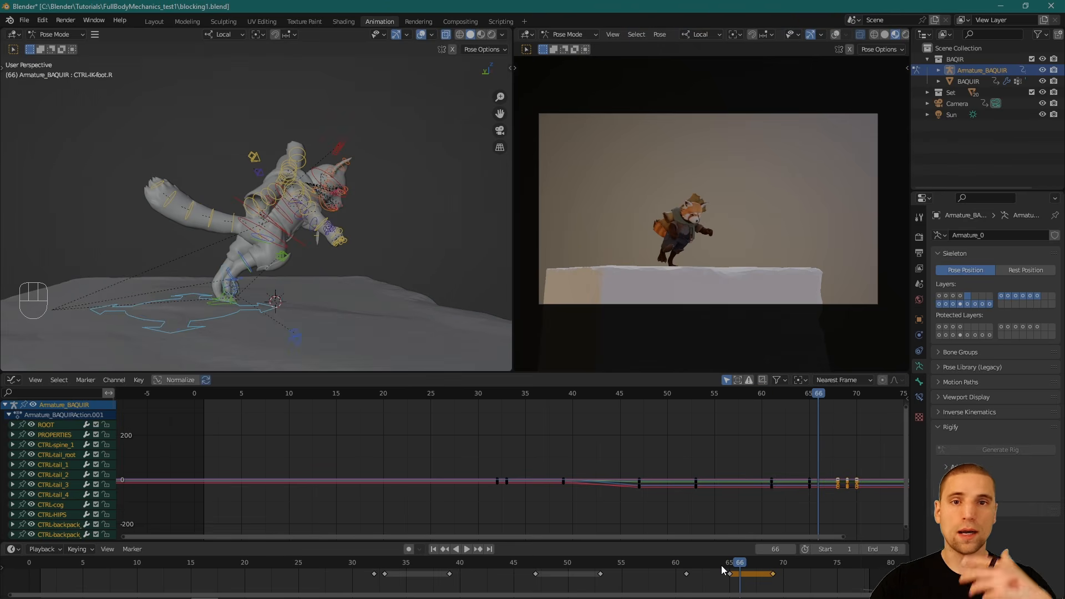
left_click_drag(365, 251, 338, 262, "alt")
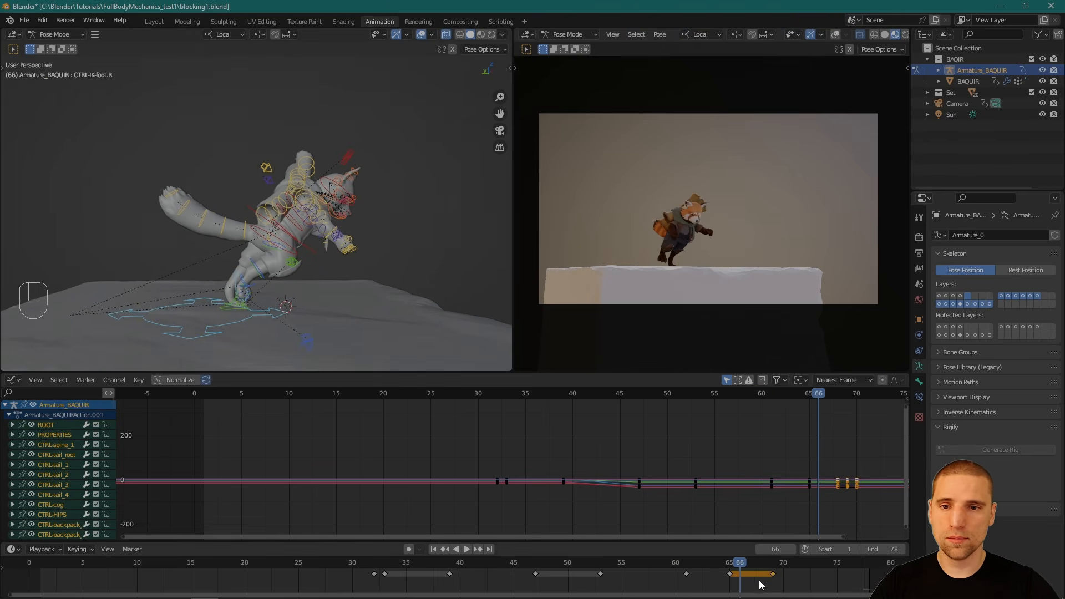
left_click_drag(760, 564, 775, 564)
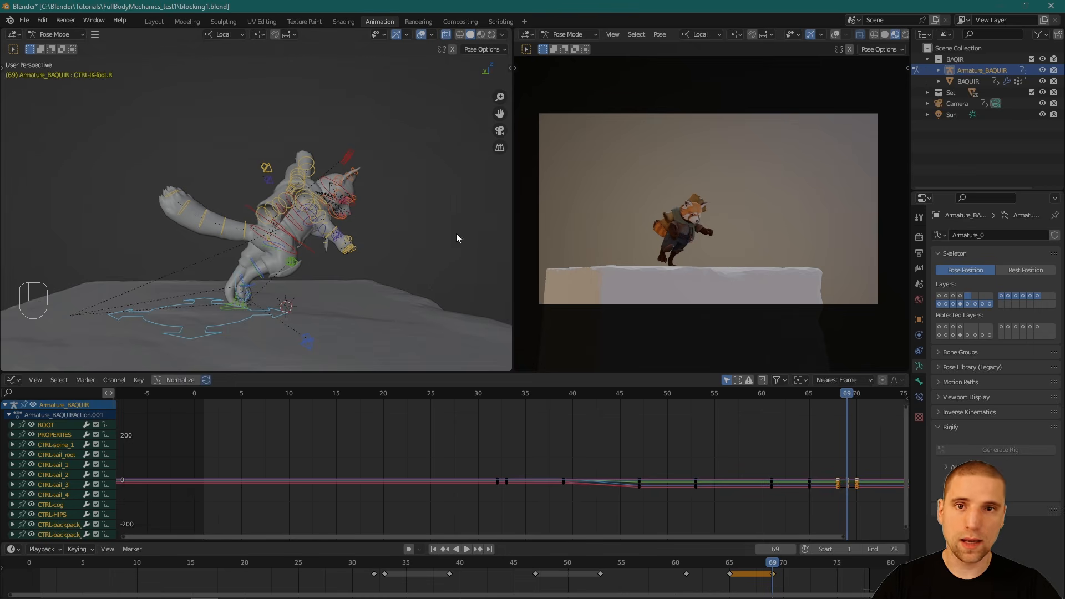
Step: At frame 69, move the CTRL-cog control forward and rotate the torso upright in Global orientation
left_click_drag(319, 210, 304, 222, "alt")
right_click_drag(304, 222, 297, 266, "alt")
left_click_drag(298, 267, 255, 271, "alt")
left_click(338, 264)
key("space")
middle_click_drag(305, 283, 255, 276)
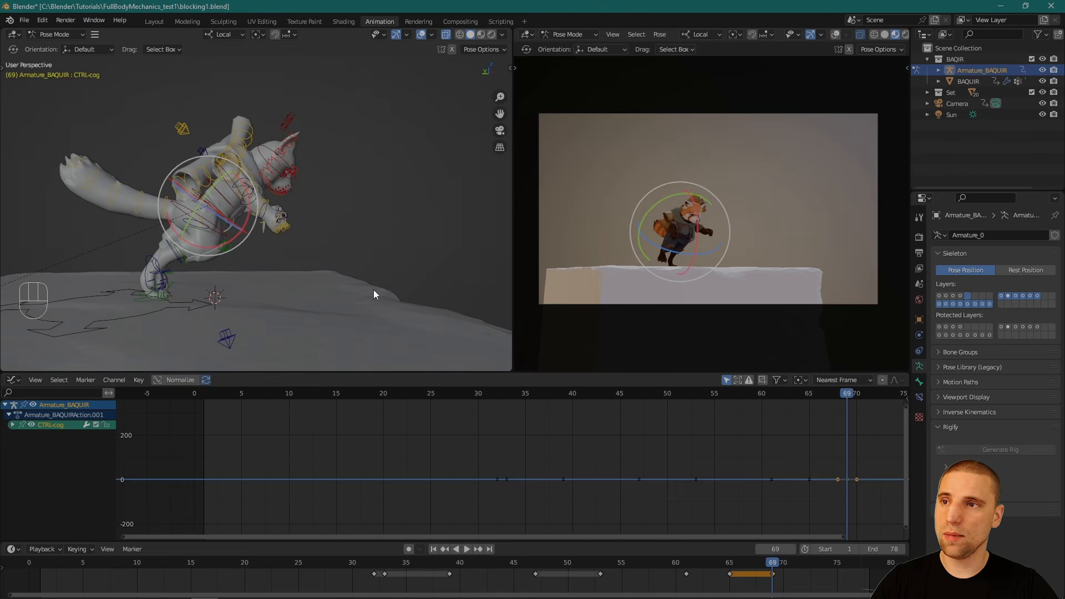
left_click_drag(368, 245, 295, 280)
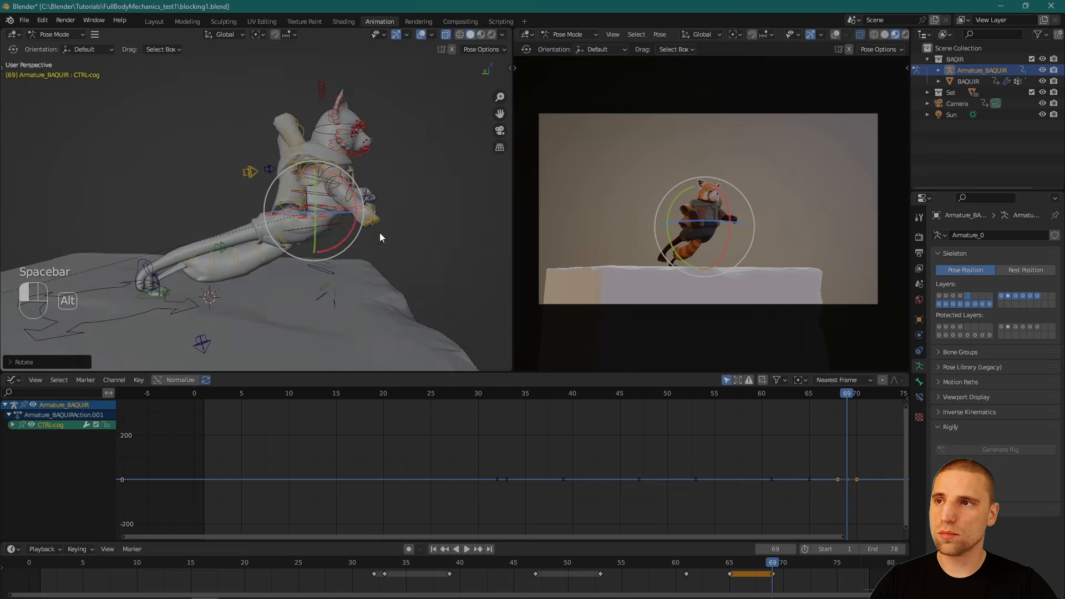
key("w")
Step: Select the CTRL-IKfoot.L control and move the left foot forward onto the ground beneath the body
right_click_drag(295, 276, 327, 280, "alt")
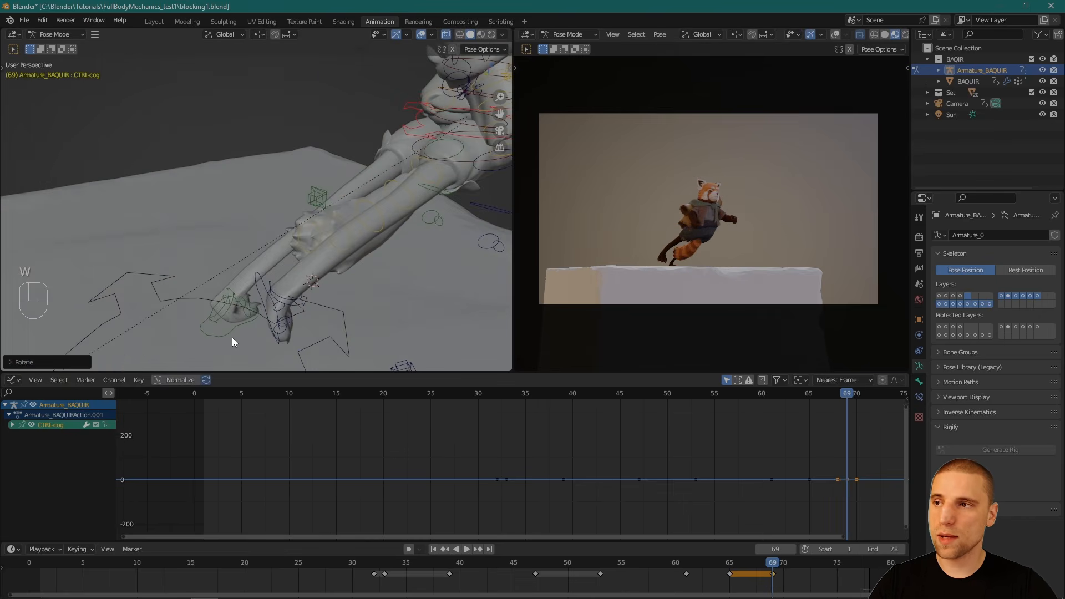
left_click(223, 335)
left_click_drag(223, 334, 255, 274, "alt")
key("space")
left_click(272, 300)
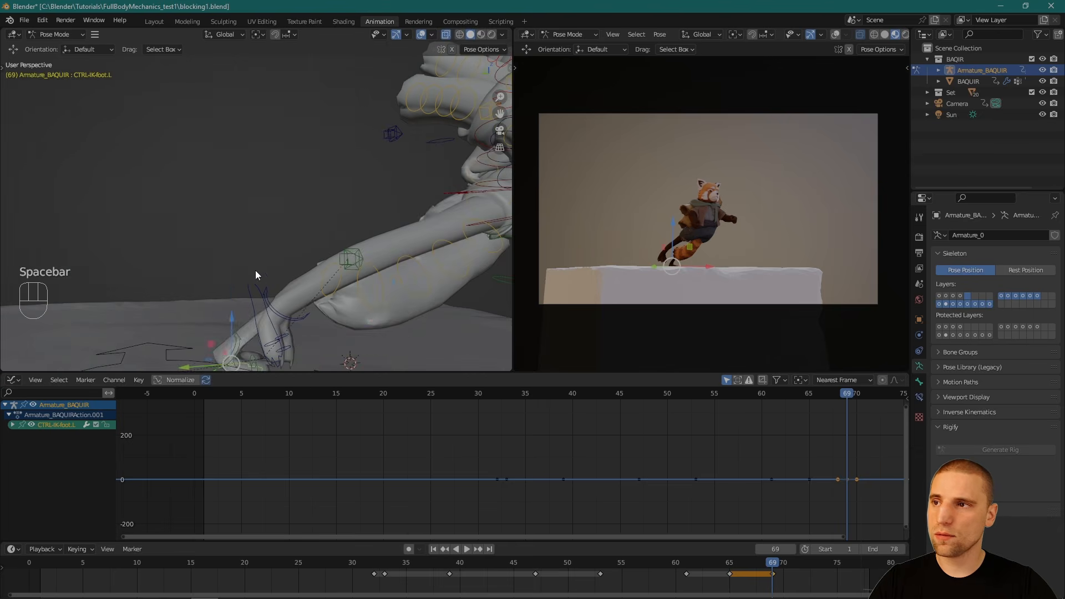
left_click_drag(210, 344, 441, 300)
right_click_drag(441, 301, 244, 248, "alt")
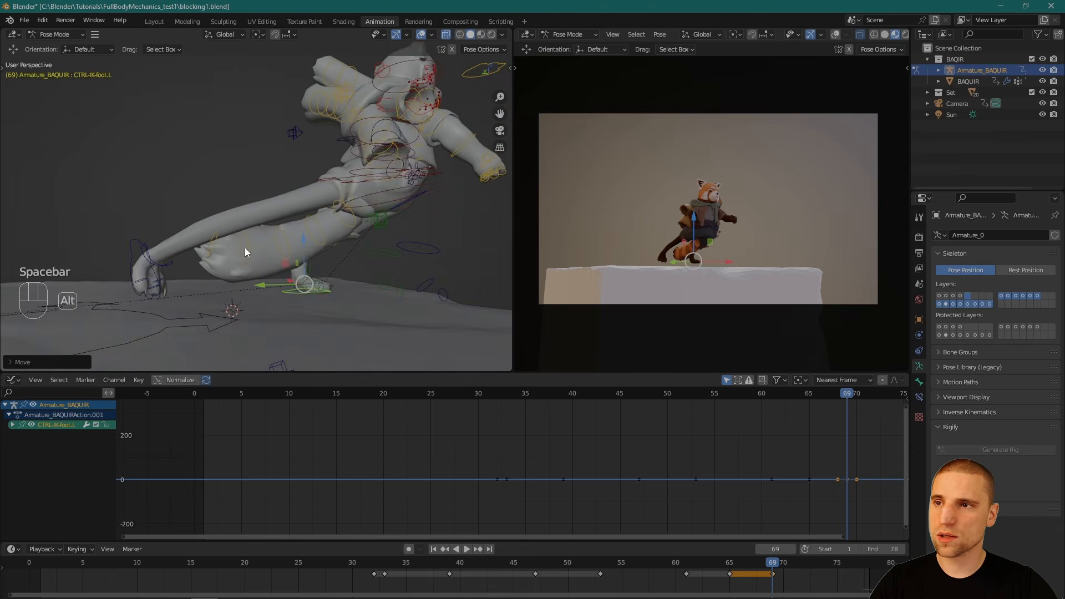
middle_click_drag(244, 247, 291, 258, "alt")
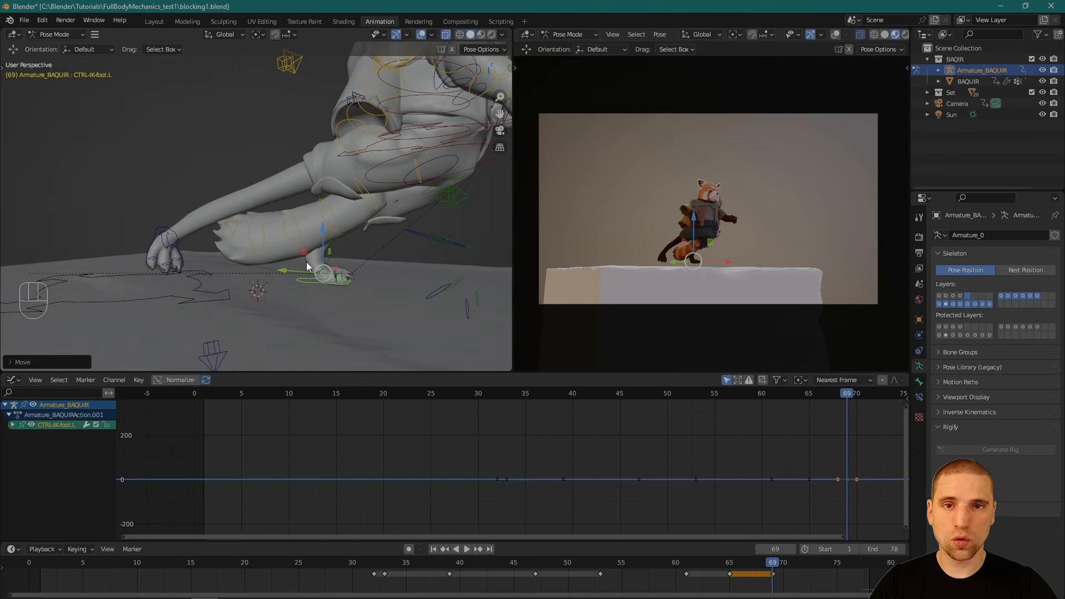
left_click_drag(306, 252, 414, 259)
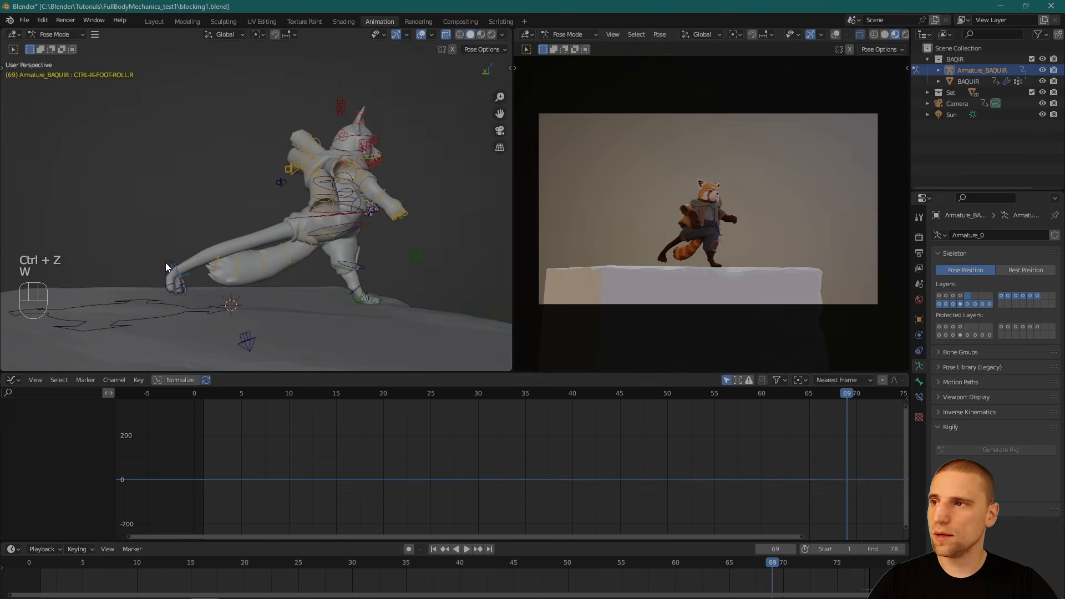
Step: Select the CTRL-IKfoot.R control and bring the trailing right foot forward and up behind the supporting leg
left_click(165, 262)
key("space")
left_click(172, 278)
left_click_drag(174, 277, 317, 261)
left_click_drag(318, 261, 244, 277, "alt")
key("w")
Step: Select the CTRL-spine_1, CTRL-spine_2 and CTRL-spine_3 controls, clear their rotation and location, and key them at frame 69
scroll(342, 254, "up", 4)
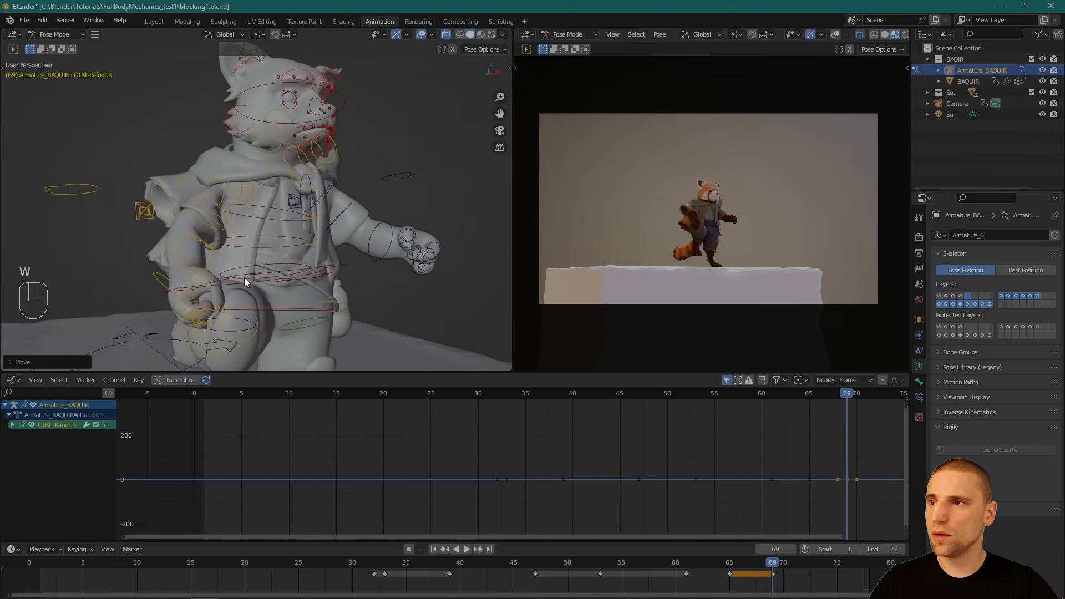
left_click(242, 266)
left_click(238, 268)
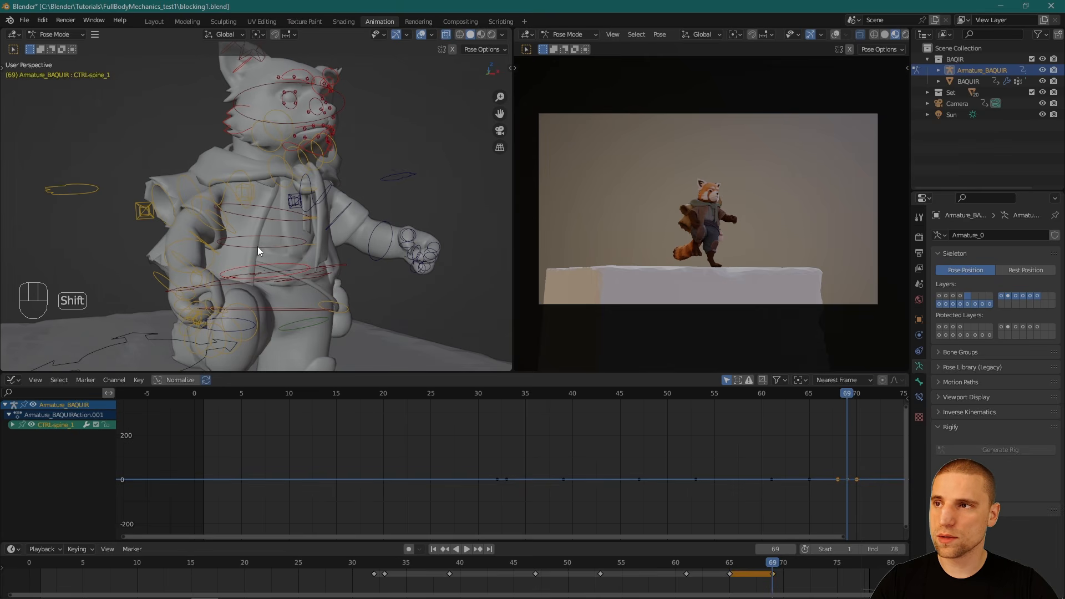
left_click(253, 207, "shift")
left_click(258, 217, "shift")
key("alt+r")
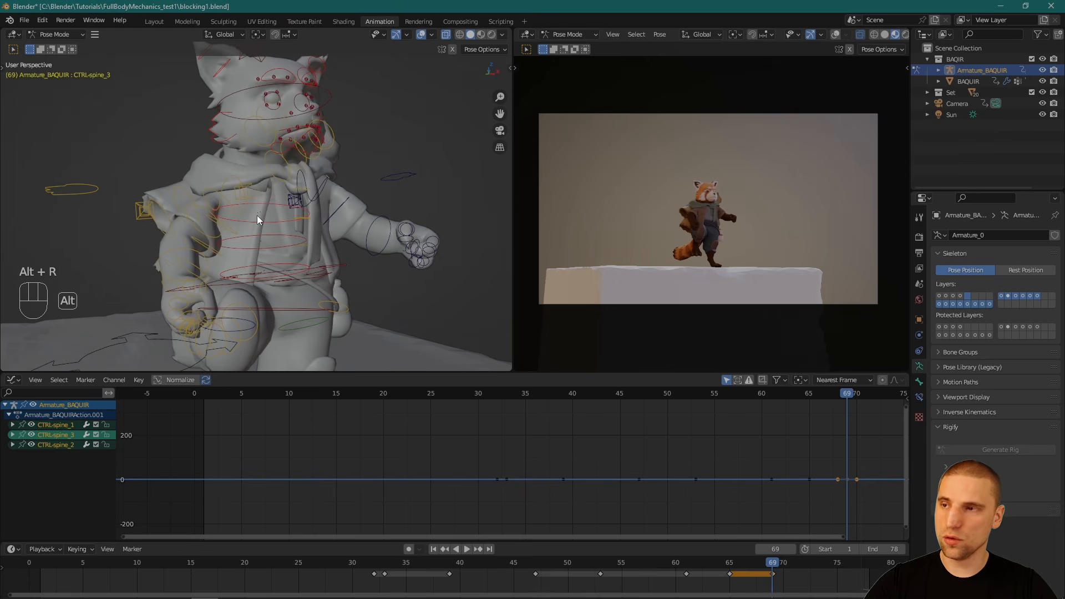
key("alt+g")
key("i")
middle_click_drag(270, 243, 285, 283)
Step: Clear the rotation and location of the CTRL-HIPS control and key it at frame 69
left_click(278, 283)
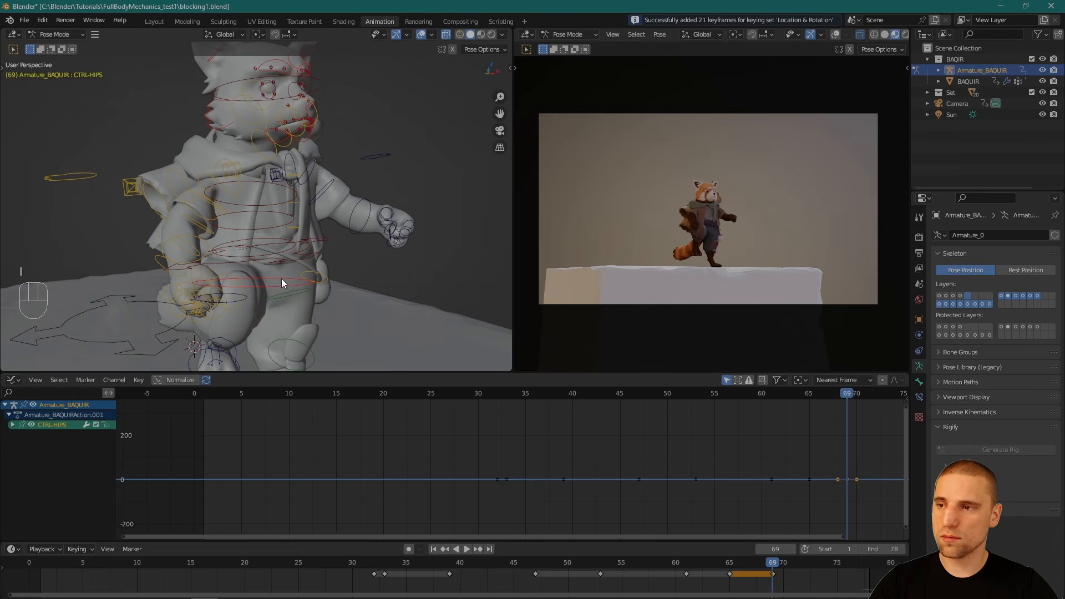
key("alt+r")
key("alt+g")
key("i")
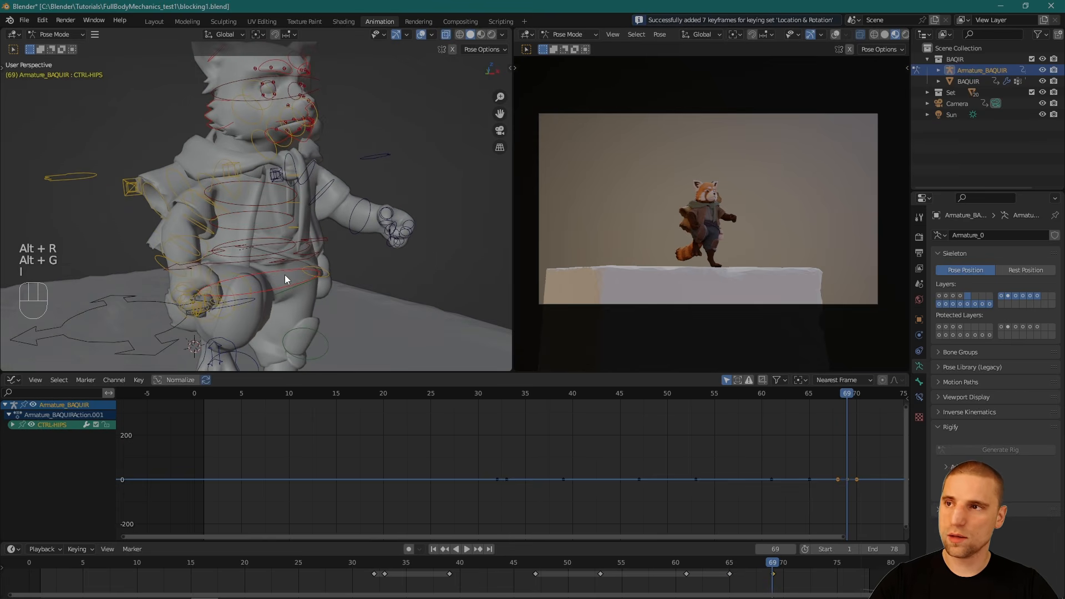
middle_click_drag(281, 266, 158, 238)
Step: Select the CTRL-cog control and adjust the body's position over the supporting leg with a small move
left_click(159, 238)
middle_click_drag(238, 248, 263, 226)
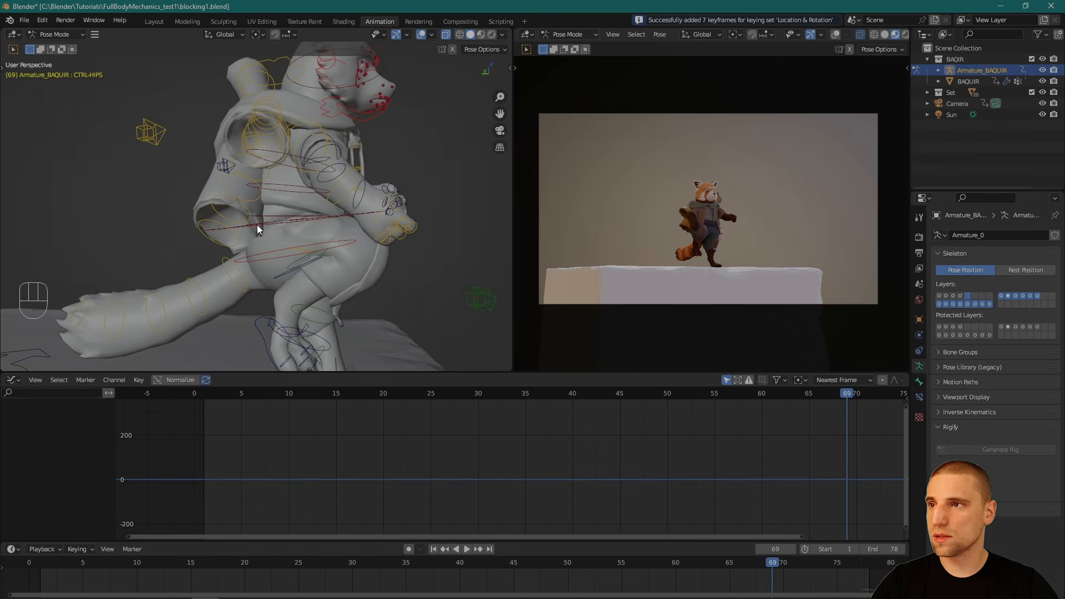
left_click(258, 226)
key("space")
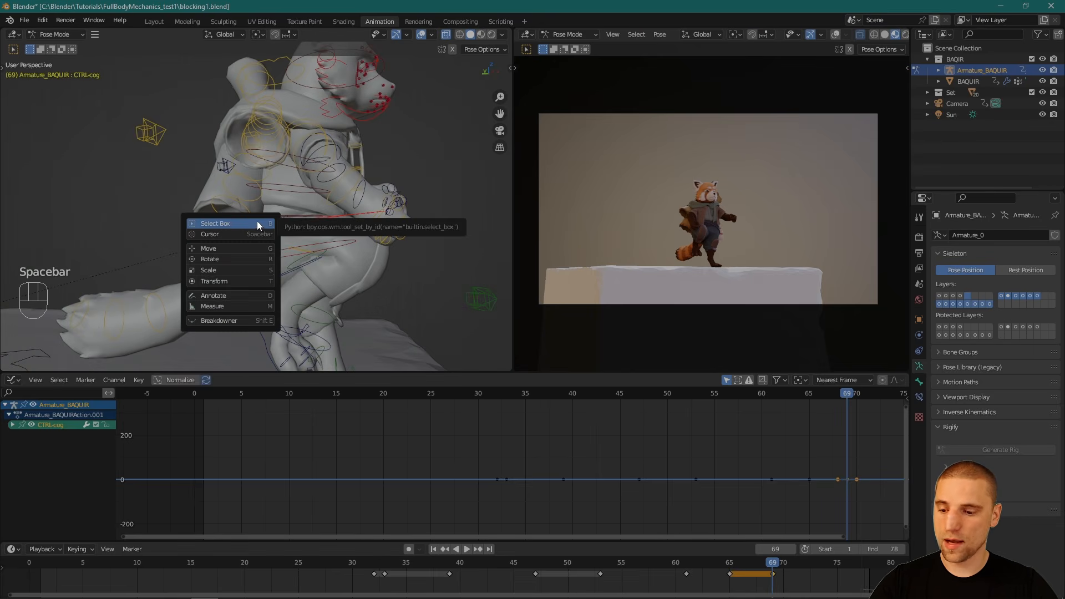
key("space")
scroll(288, 215, "down", 3)
middle_click_drag(297, 212, 412, 239)
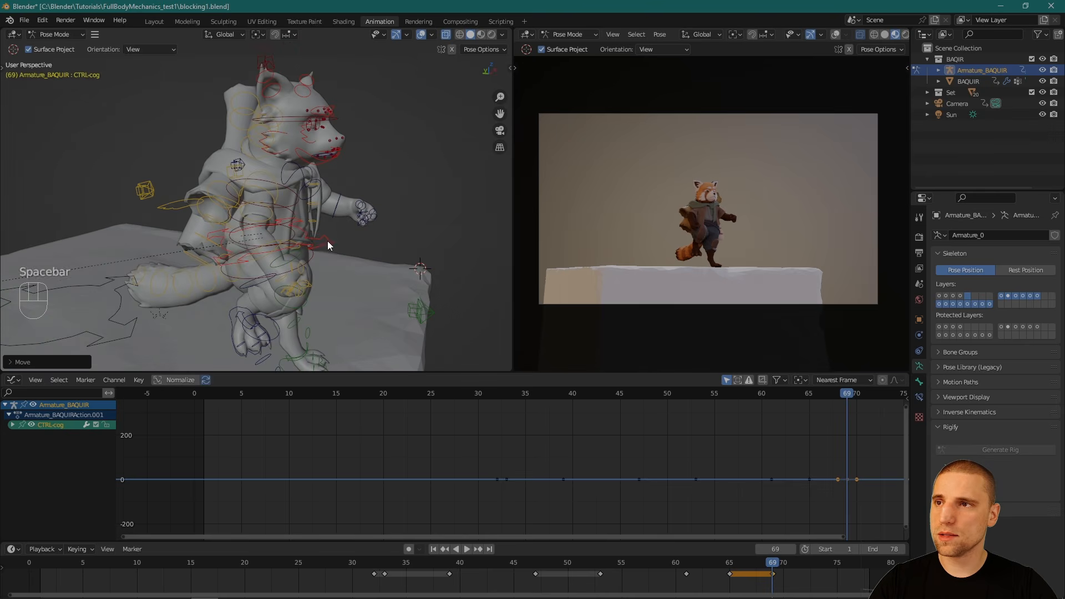
key("w")
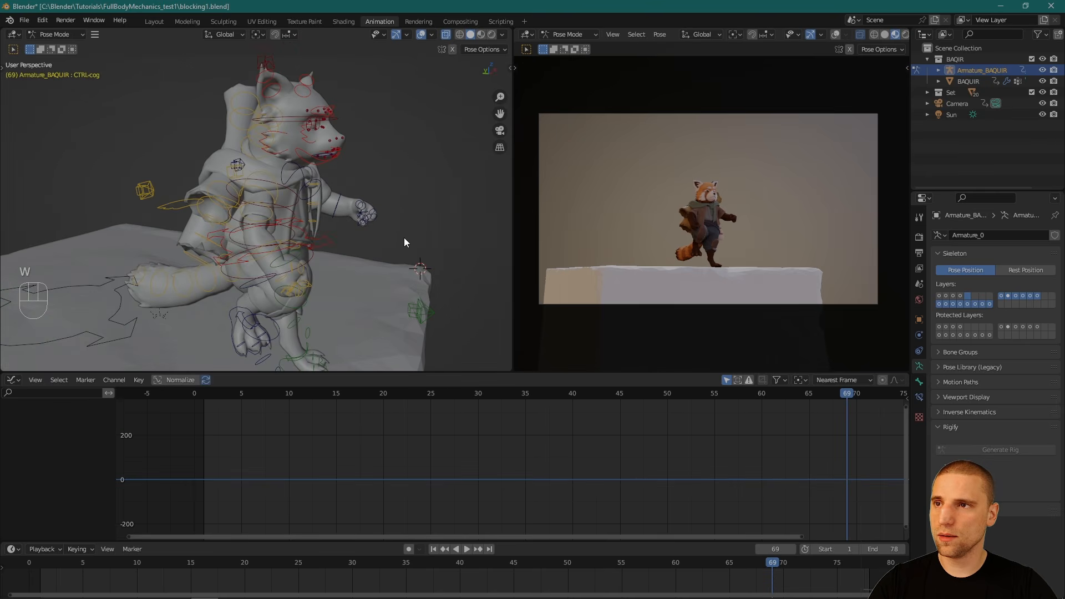
Step: Rotate the CTRL-cog control slightly to adjust the body's tilt at frame 69
left_click(322, 245)
key("space")
left_click(289, 280)
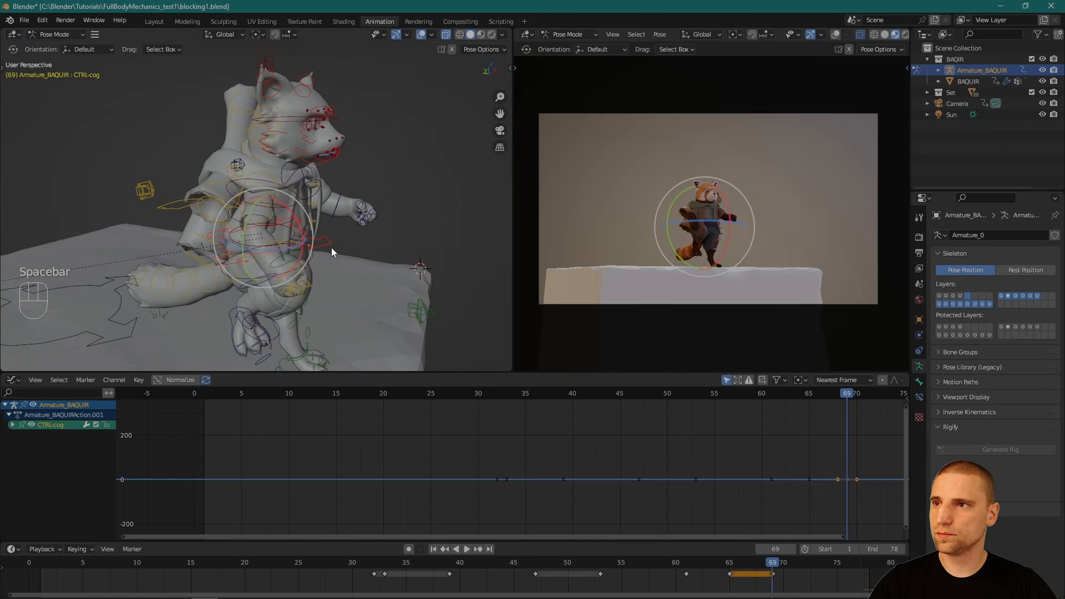
middle_click_drag(327, 233, 318, 208)
left_click_drag(308, 211, 312, 225)
key("w")
Step: Select the CTRL-arm_clav.R control and rotate the right shoulder
right_click_drag(342, 289, 357, 289, "alt")
middle_click_drag(356, 288, 257, 218)
left_click(226, 211)
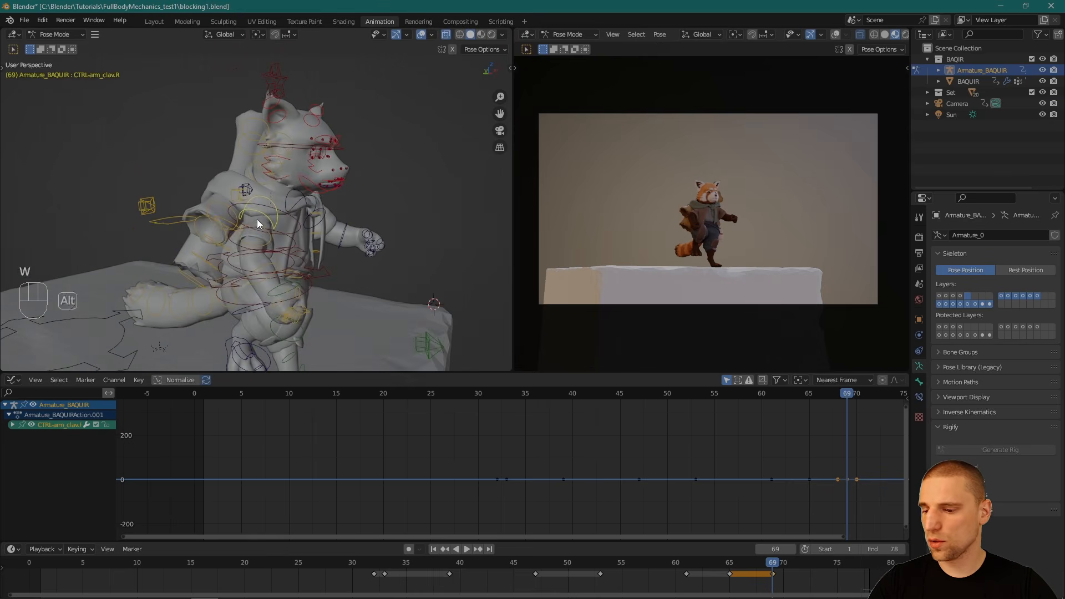
key("space")
left_click(251, 238)
left_click_drag(263, 231, 250, 226)
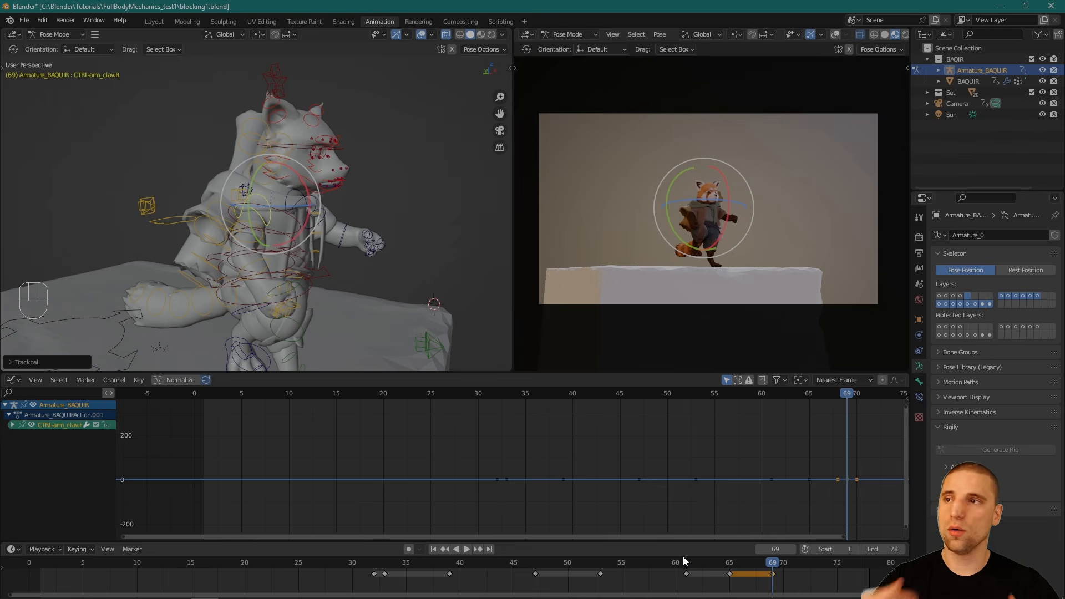
Step: Rotate the arm controls, including CTRL-FKarm_upper.L, to lower the left arm beside the body
key("w")
middle_click_drag(319, 181, 272, 205)
key("space")
key("w")
left_click(273, 205)
left_click_drag(274, 205, 222, 239, "alt")
key("space")
left_click(262, 253)
left_click_drag(214, 235, 192, 251)
key("space")
key("w")
left_click(236, 232)
key("space")
left_click(244, 263)
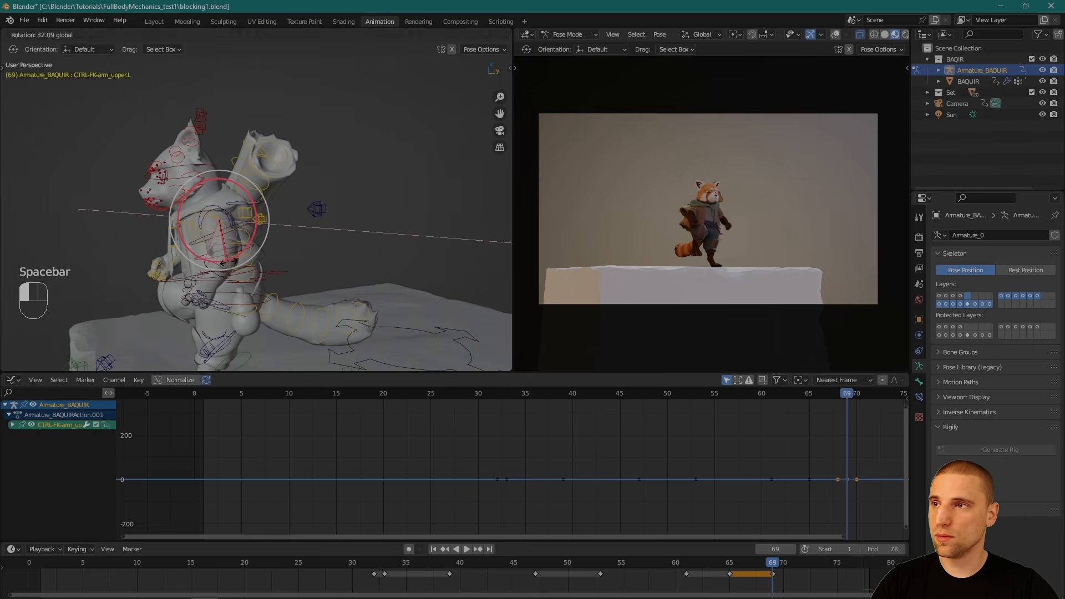
Step: Advance to frame 73, select all rig controls, and insert a Location & Rotation keyframe
left_click_drag(774, 566, 818, 566)
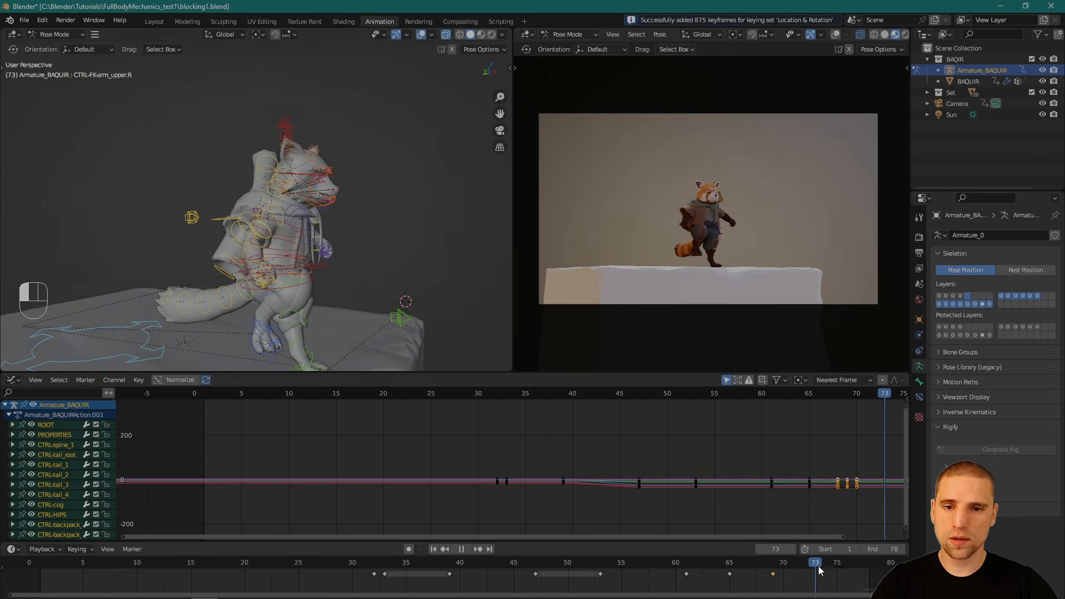
left_click_drag(333, 215, 304, 282, "alt")
key("i")
left_click(420, 200)
key("a")
key("i")
Step: Select the CTRL-IKfoot.R control at frame 73 and clear its rotation and location
key("w")
left_click(231, 276)
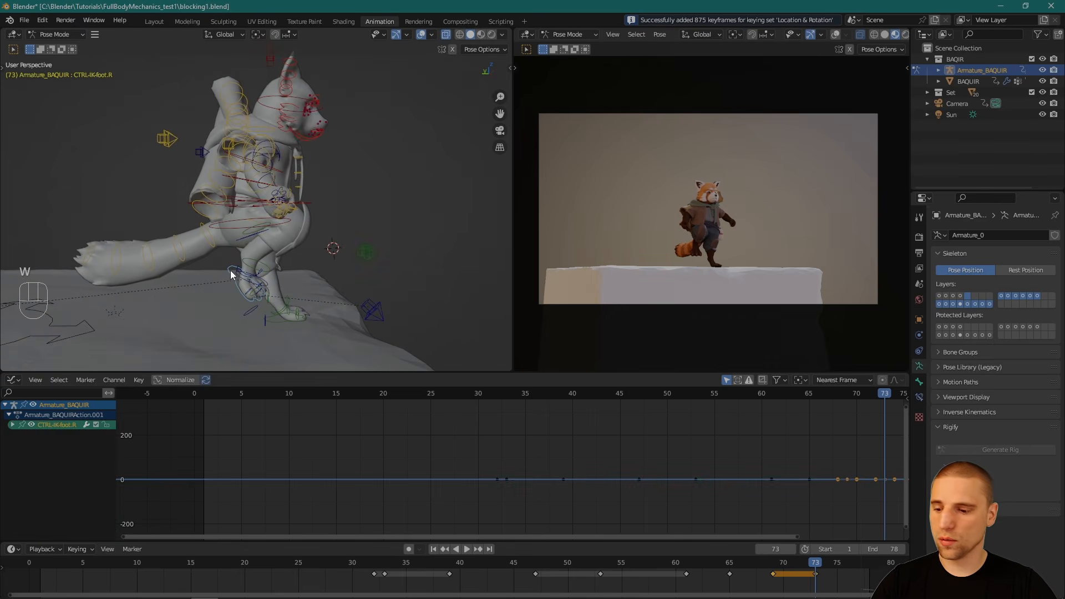
key("alt+r")
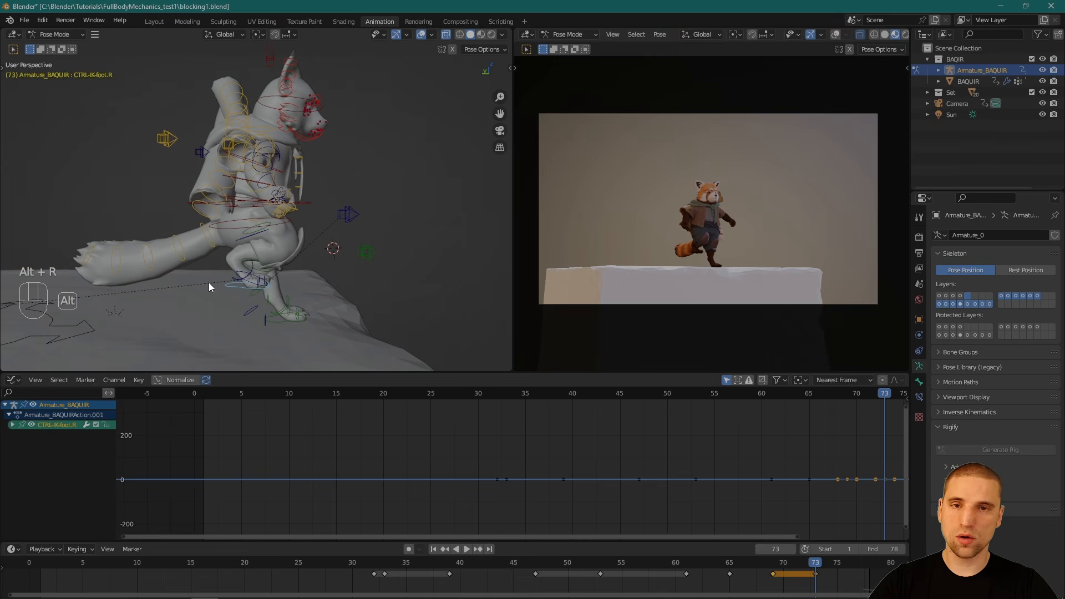
key("alt+g")
left_click_drag(209, 286, 263, 272, "alt")
Step: Move the right foot control forward to the block's front edge and rotate it slightly
key("space")
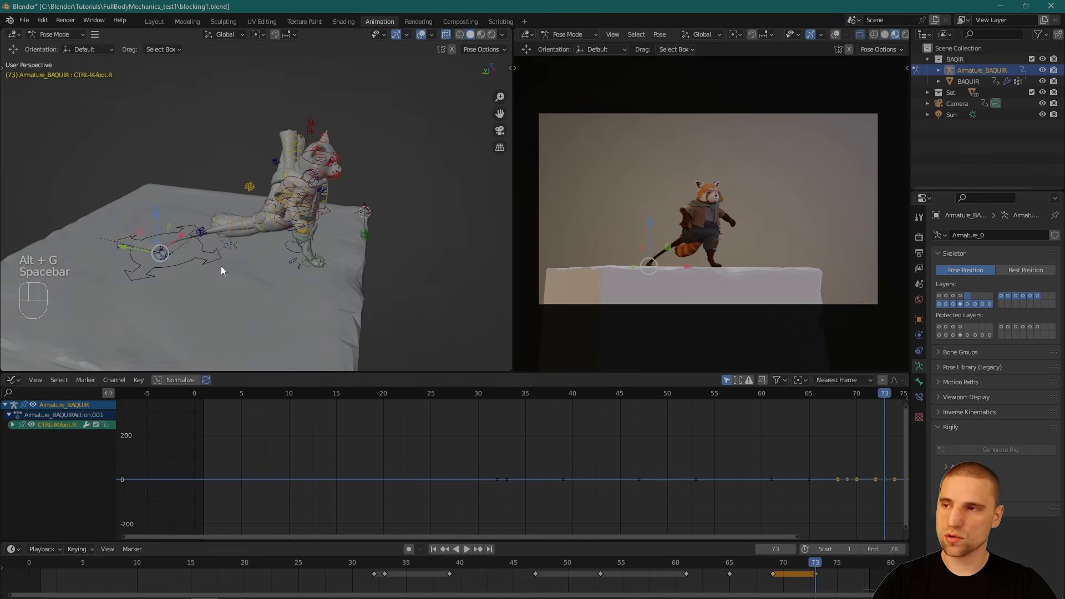
left_click_drag(122, 248, 338, 186)
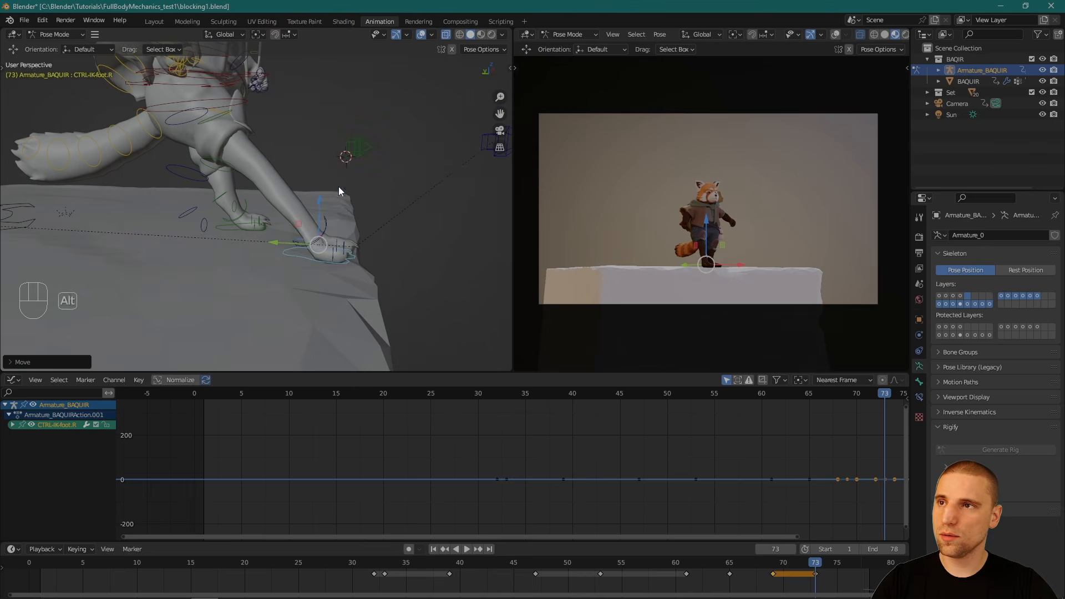
key("space")
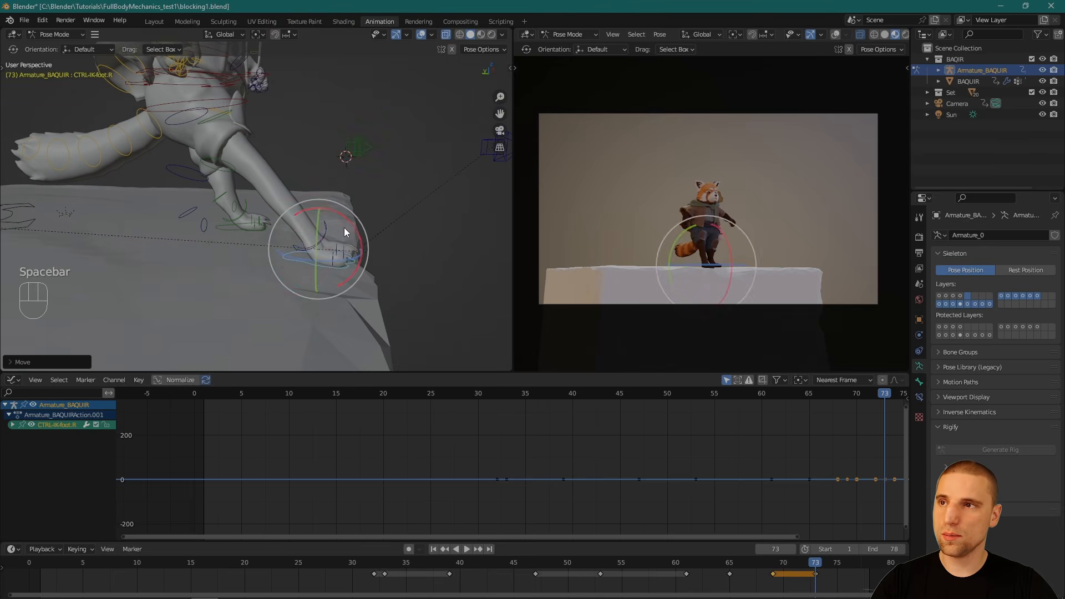
left_click_drag(358, 244, 359, 234)
middle_click_drag(237, 196, 260, 288, "alt")
Step: Select the CTRL-cog control, clear its rotation, and move the body forward over the right foot
key("w")
left_click(293, 162)
key("space")
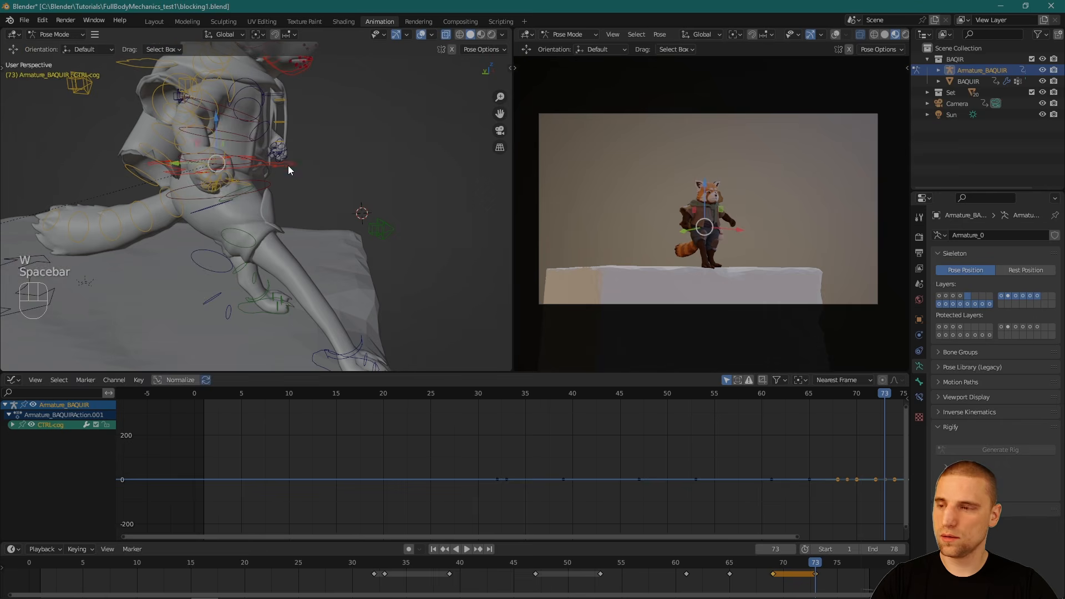
middle_click_drag(288, 165, 280, 175, "alt")
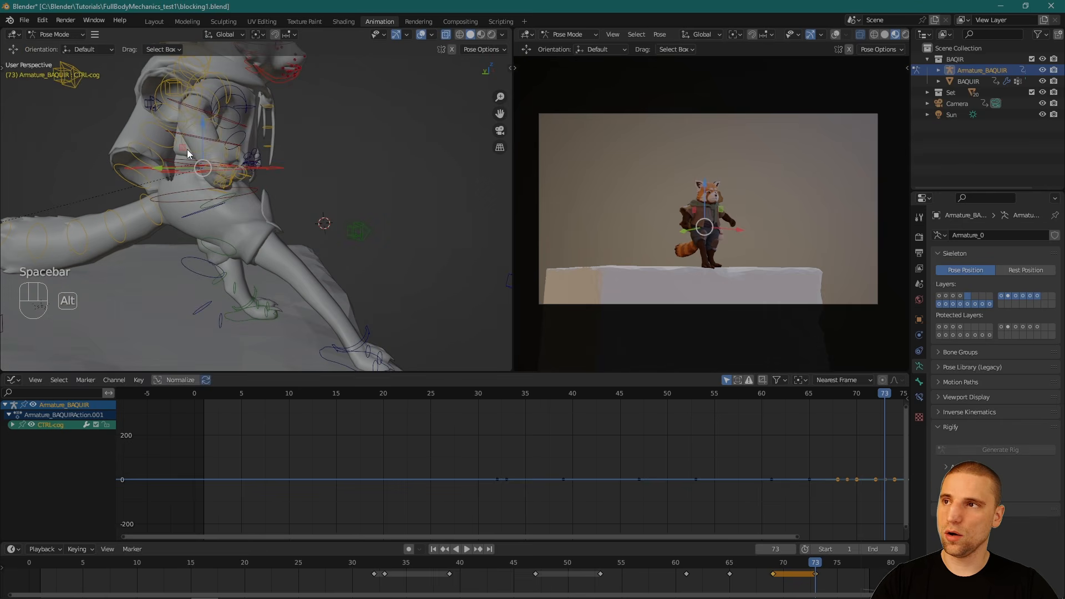
key("alt+r")
middle_click_drag(212, 171, 239, 194)
key("space")
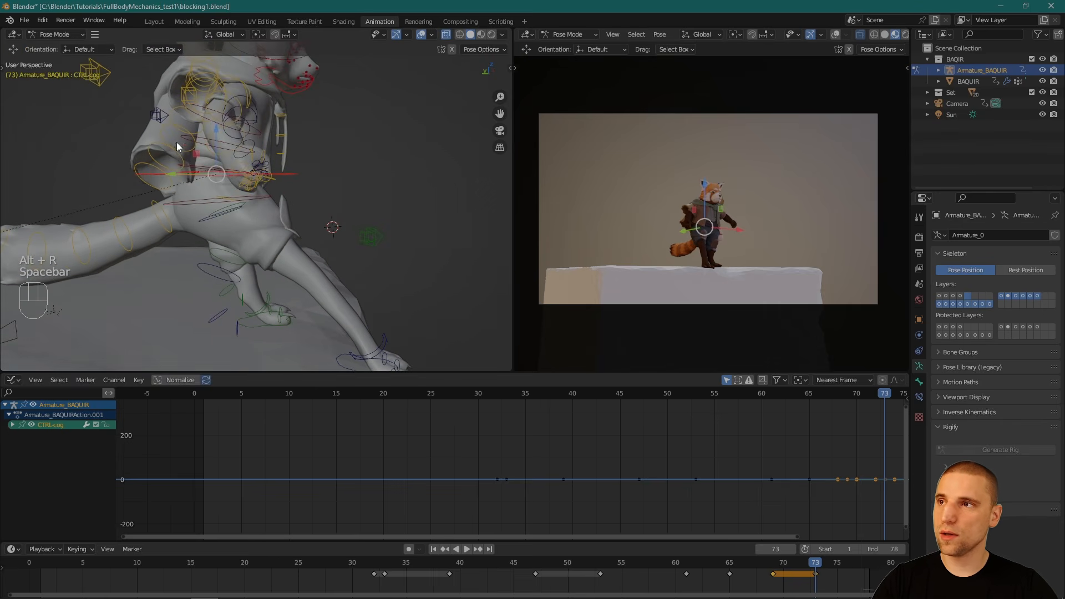
left_click_drag(196, 154, 306, 190)
middle_click_drag(331, 210, 250, 219)
Step: Rotate the CTRL-cog control so the body leans forward toward the edge
key("space")
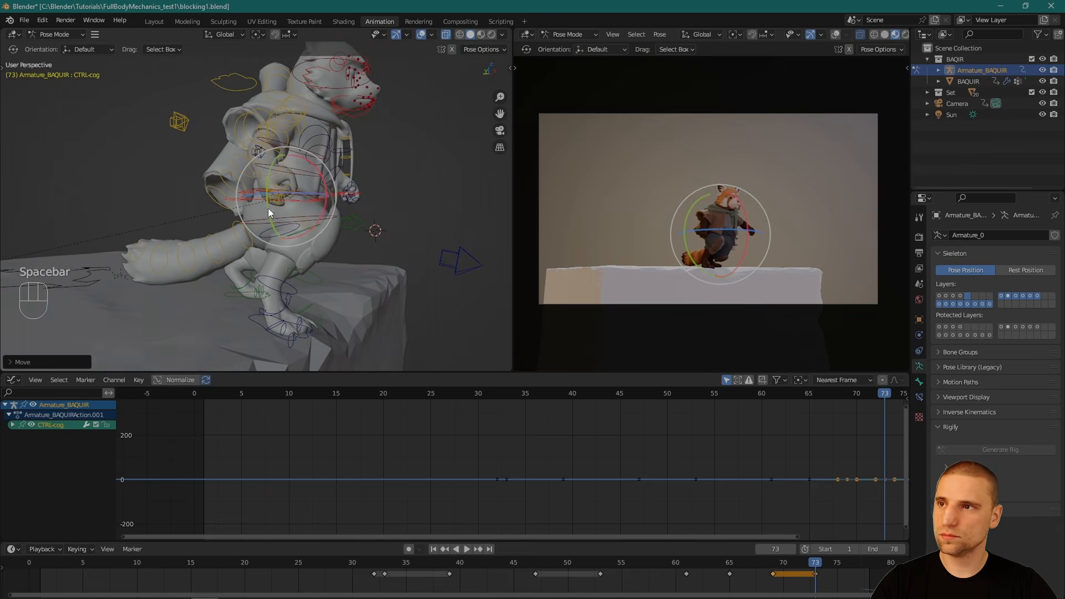
left_click_drag(321, 217, 315, 245)
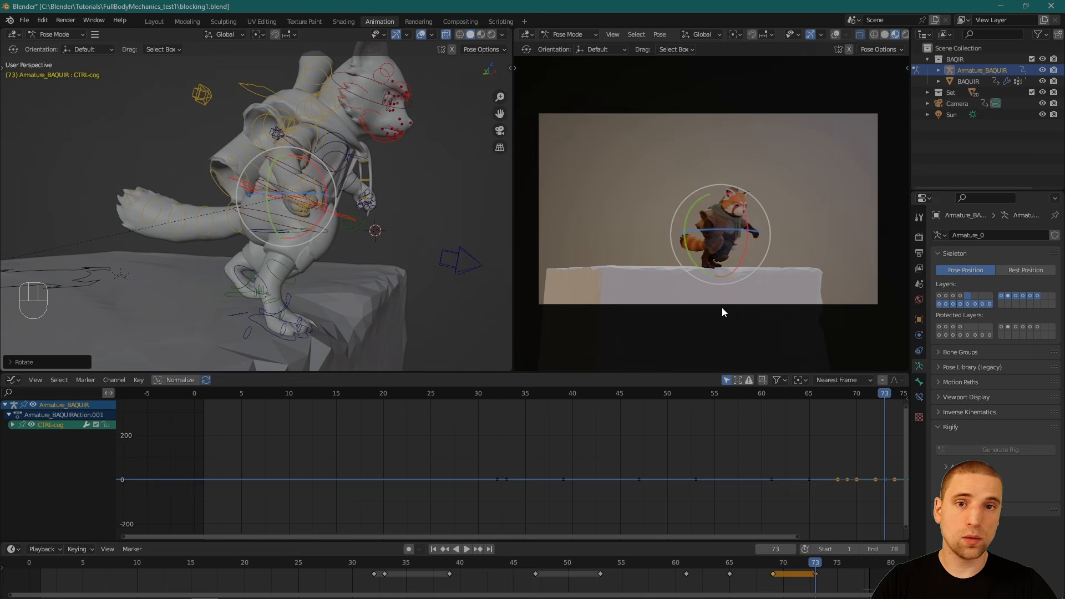
mouse_move(296, 274)
left_mouse_down("alt")
mouse_move(318, 274)
mouse_move(304, 272)
mouse_move(312, 282)
mouse_move(318, 264)
mouse_move(305, 264)
left_mouse_up("alt")
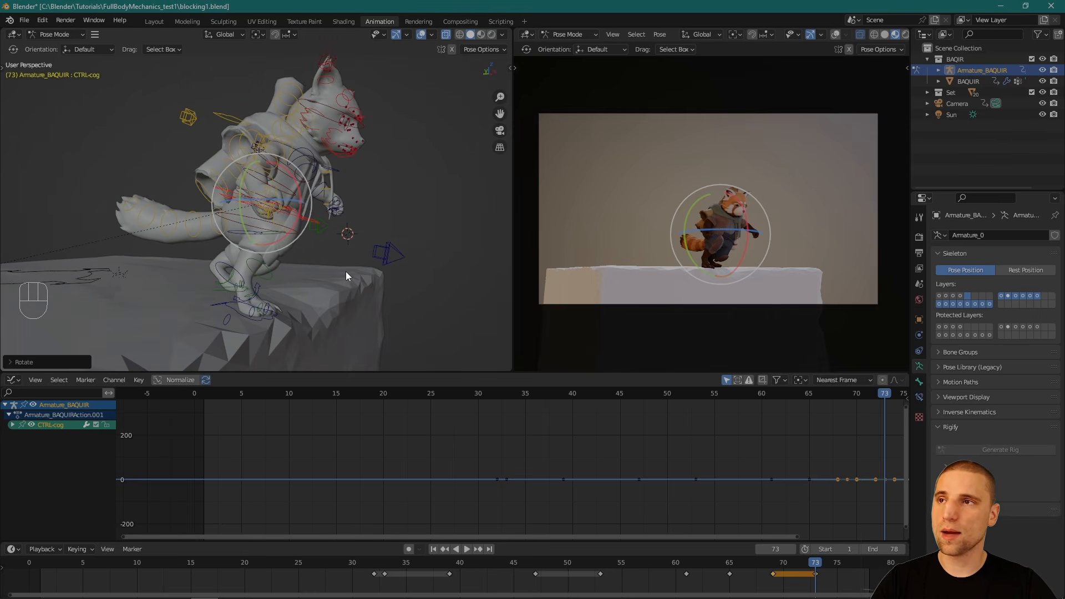
left_click_drag(350, 271, 224, 269, "alt")
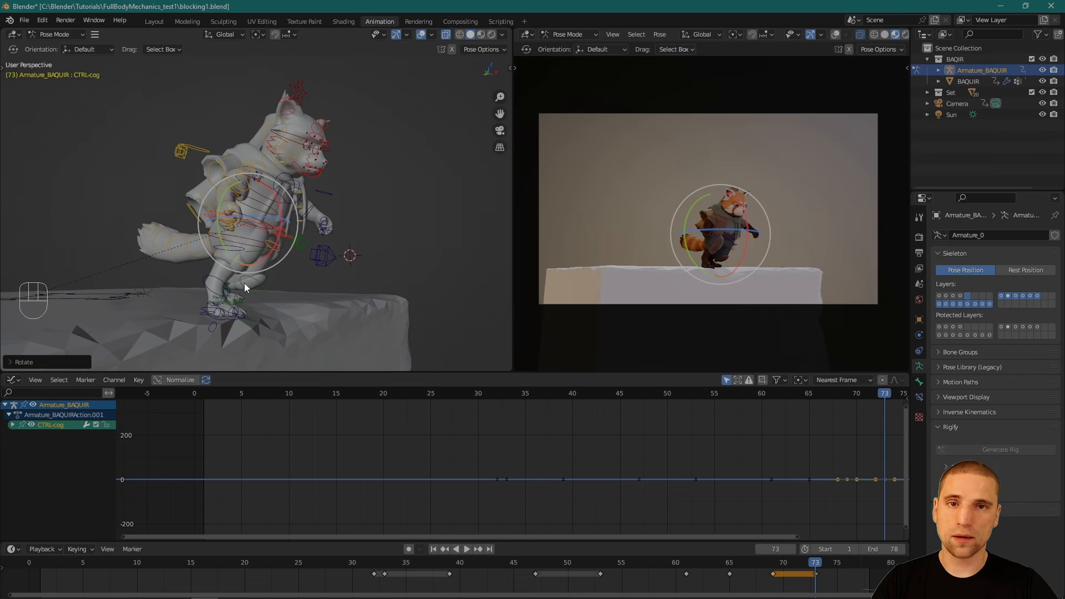
left_click_drag(349, 294, 334, 272, "alt")
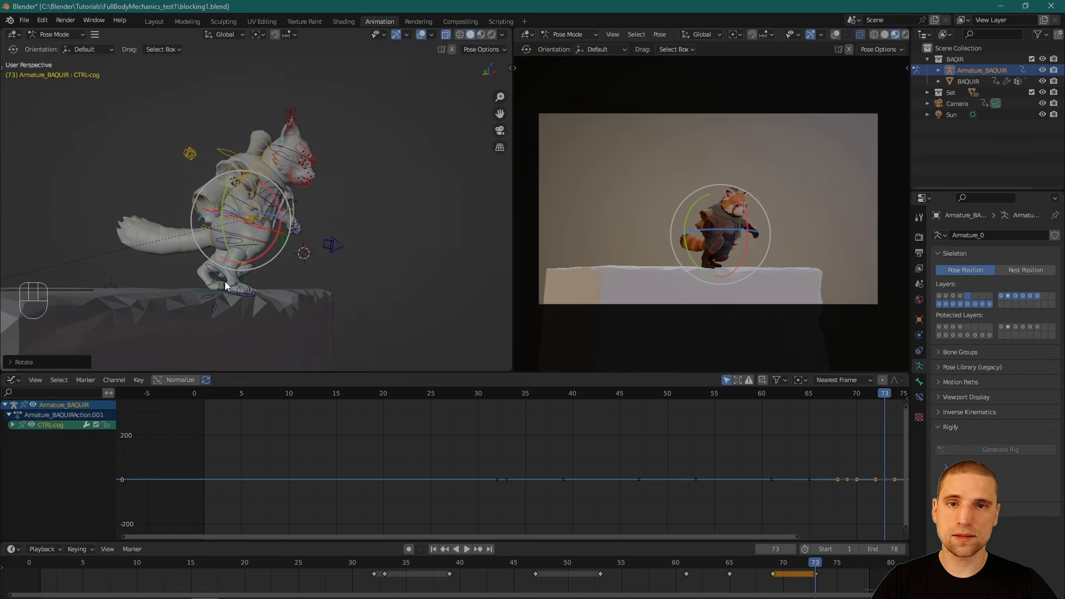
Step: Select the CTRL-IKfoot.R control and shift the right foot sideways toward the body's centre
key("w")
left_click_drag(302, 271, 212, 326, "alt")
middle_click_drag(212, 326, 251, 292, "alt")
right_click_drag(251, 291, 250, 279, "alt")
left_click(258, 284)
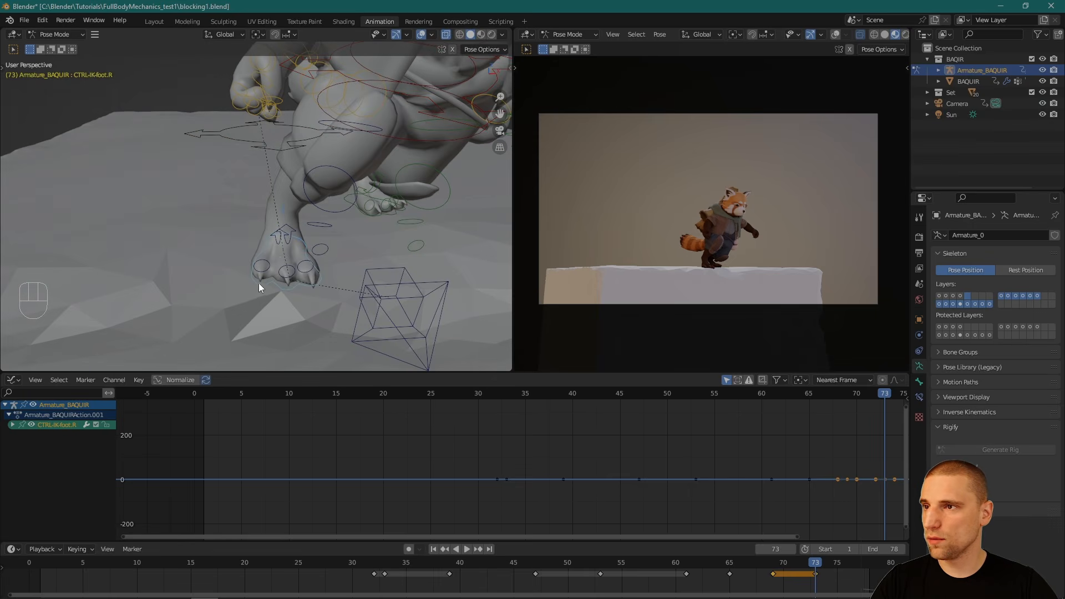
key("space")
key("g")
left_click_drag(311, 251, 357, 247)
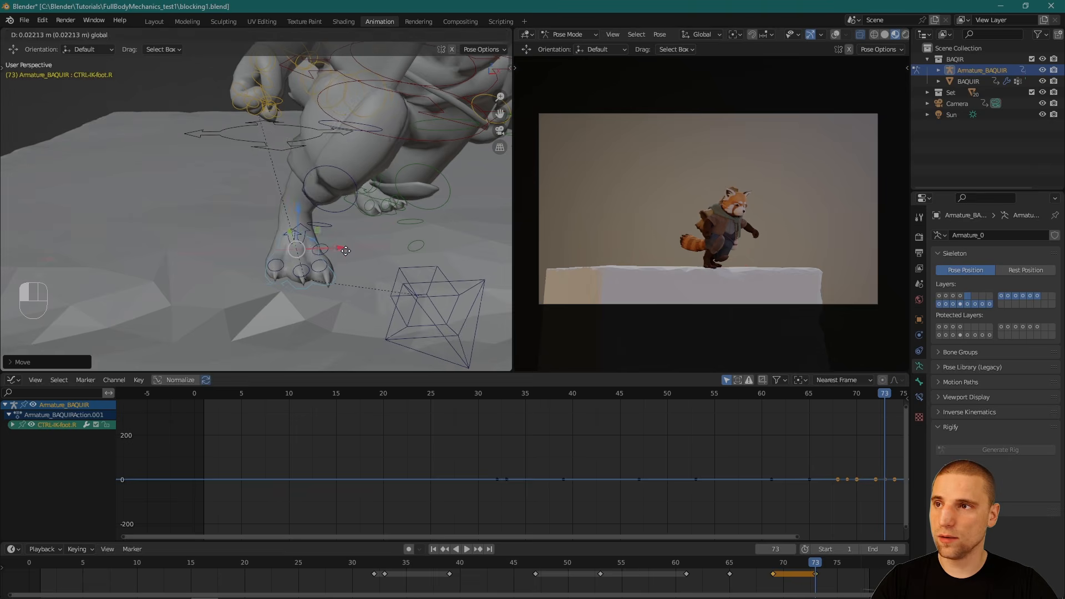
Step: Move the CTRL-IK-POLE-leg.R control to adjust the direction of the right knee
key("w")
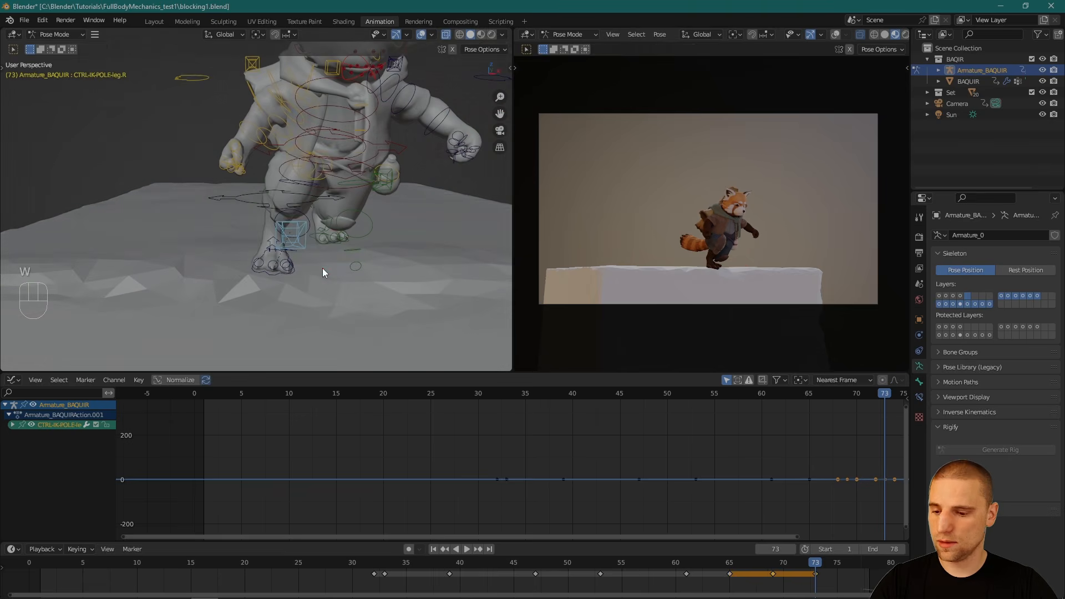
key("space")
left_click_drag(296, 238, 301, 330)
Step: Select the CTRL-IKfoot.L control and move the left foot forward, just behind the right foot
left_click(339, 309)
key("space")
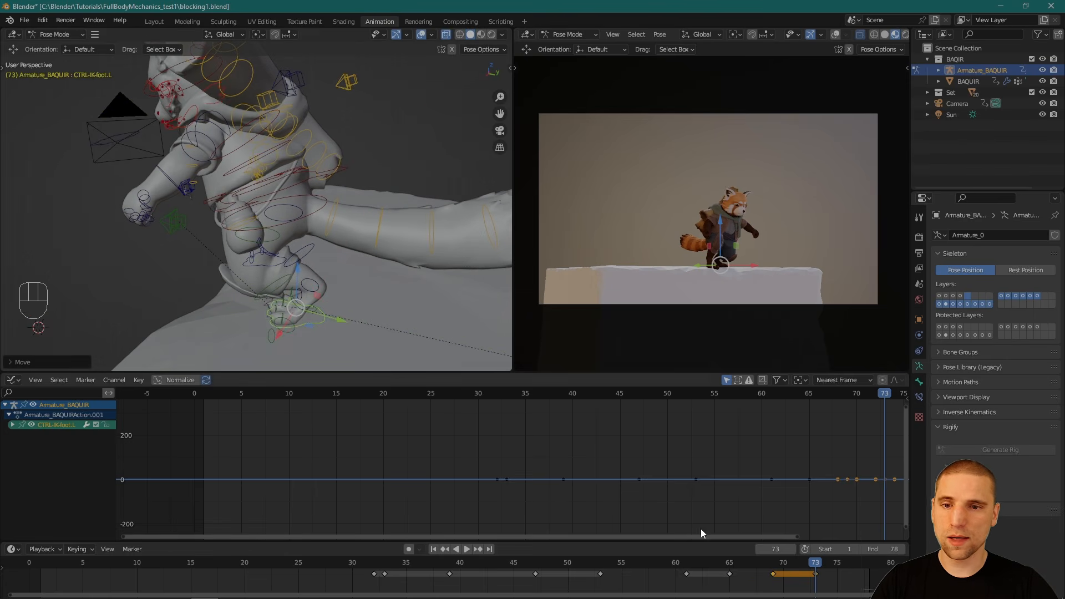
left_click_drag(450, 364, 344, 321, "alt")
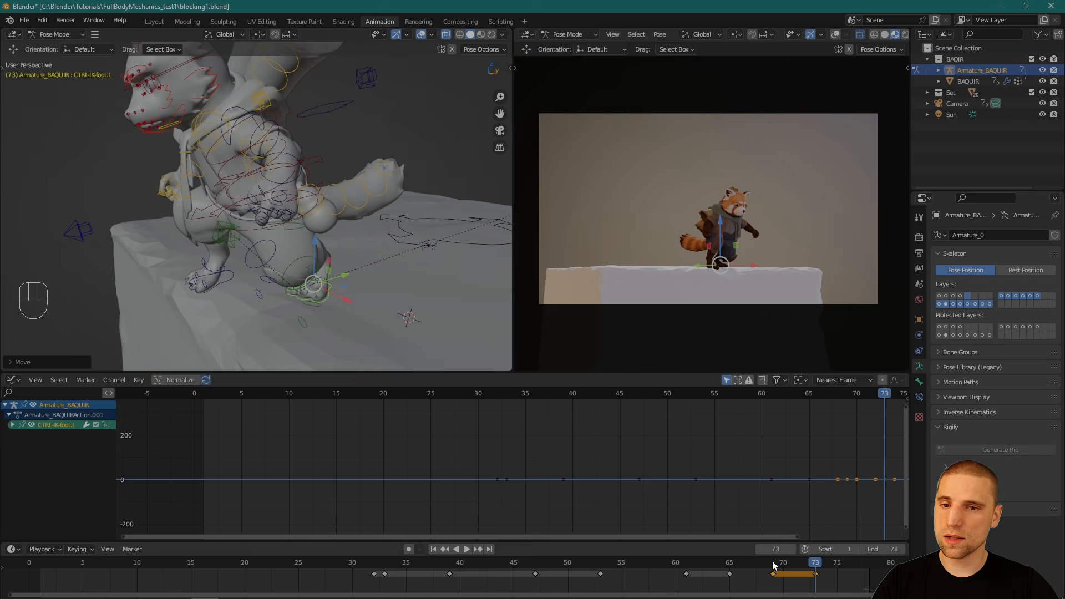
left_click_drag(288, 299, 257, 276, "alt")
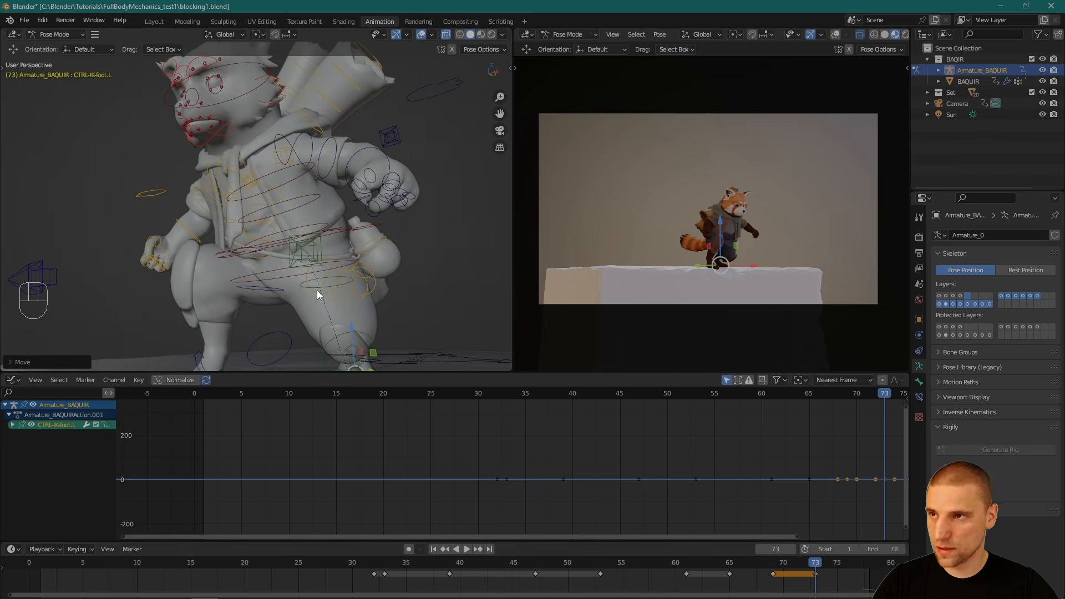
left_click_drag(317, 291, 348, 278, "alt")
key("w")
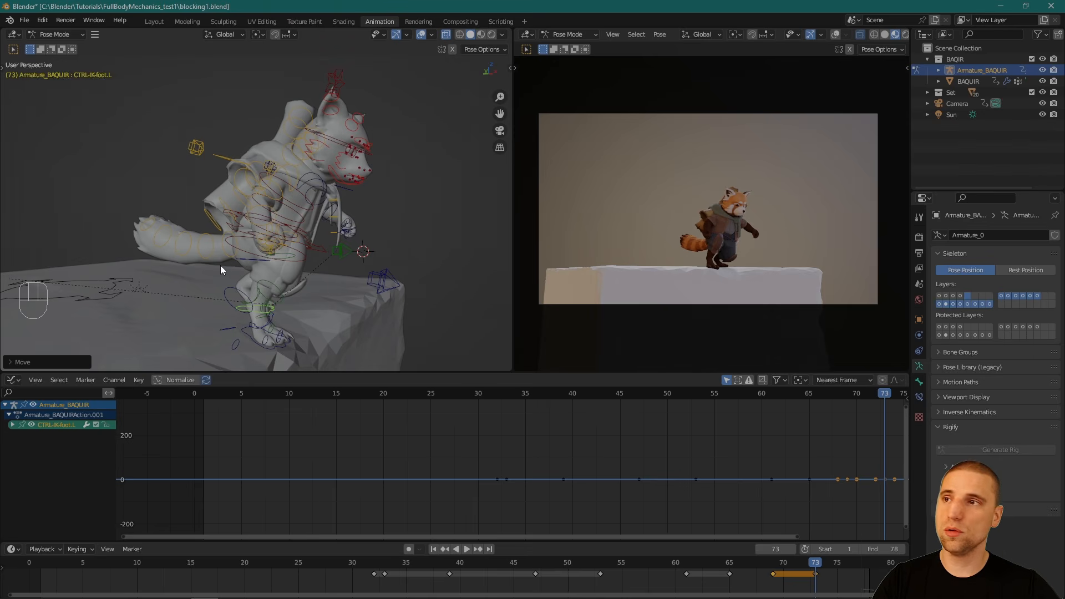
Step: Reframe the shot camera to a side view of the character and the block's edge, using the maximized camera view
left_click_drag(344, 194, 371, 236, "alt")
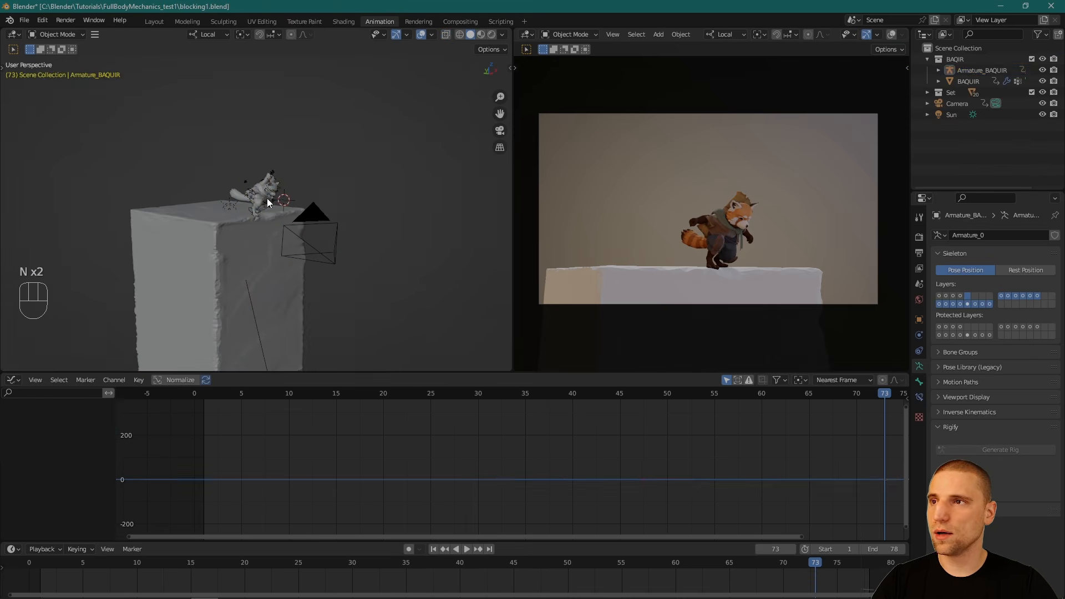
left_click(268, 198)
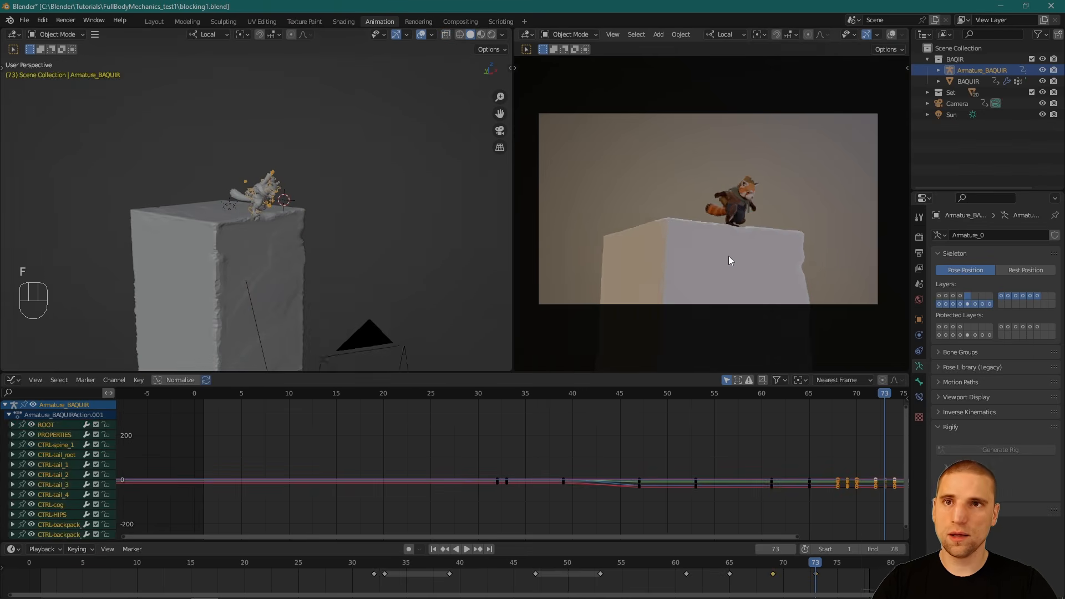
key("ctrl+space")
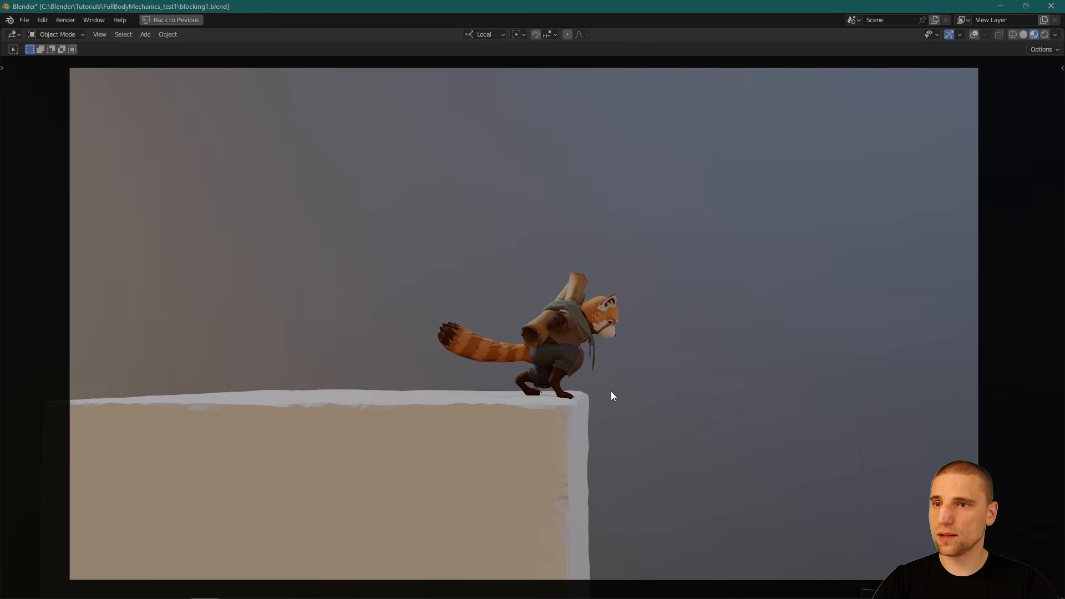
key("space")
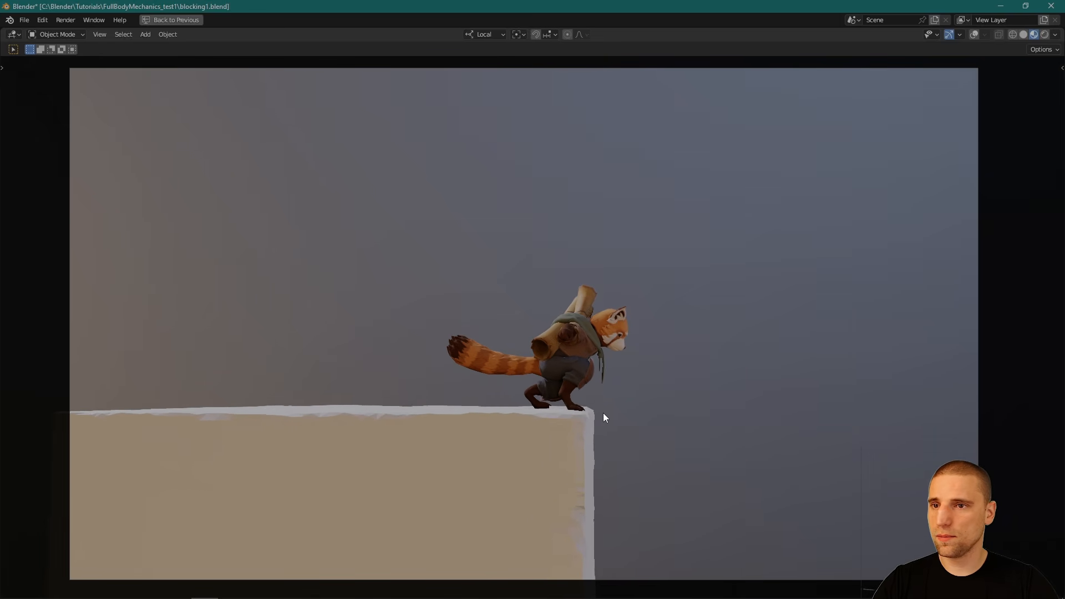
key("ctrl+alt+space")
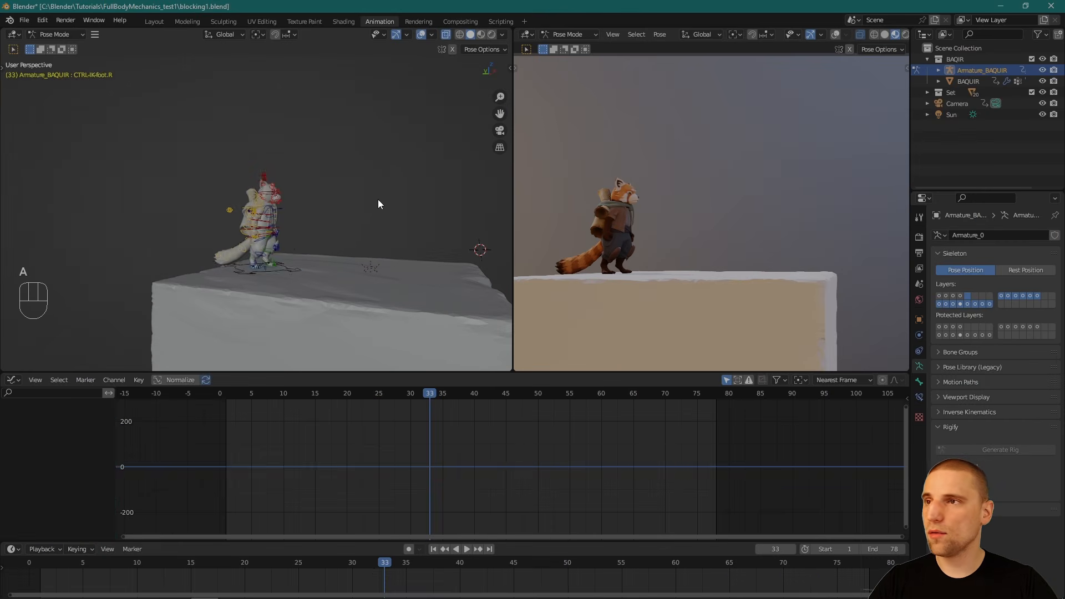
Step: Select all rig controls and insert a Location & Rotation keyframe at frame 33
key("a")
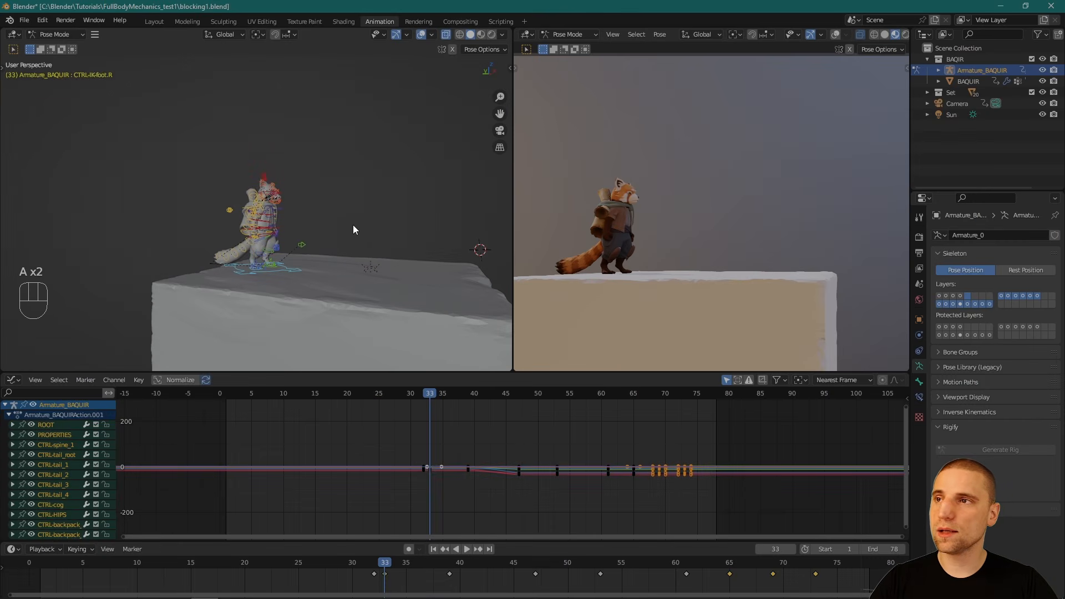
key("i")
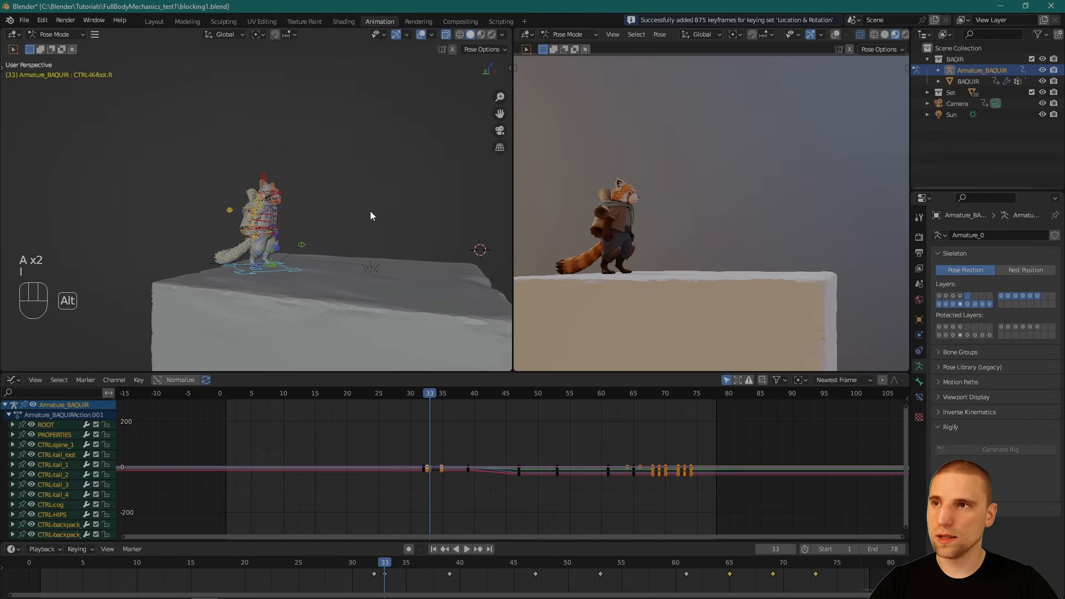
middle_click_drag(370, 211, 383, 233)
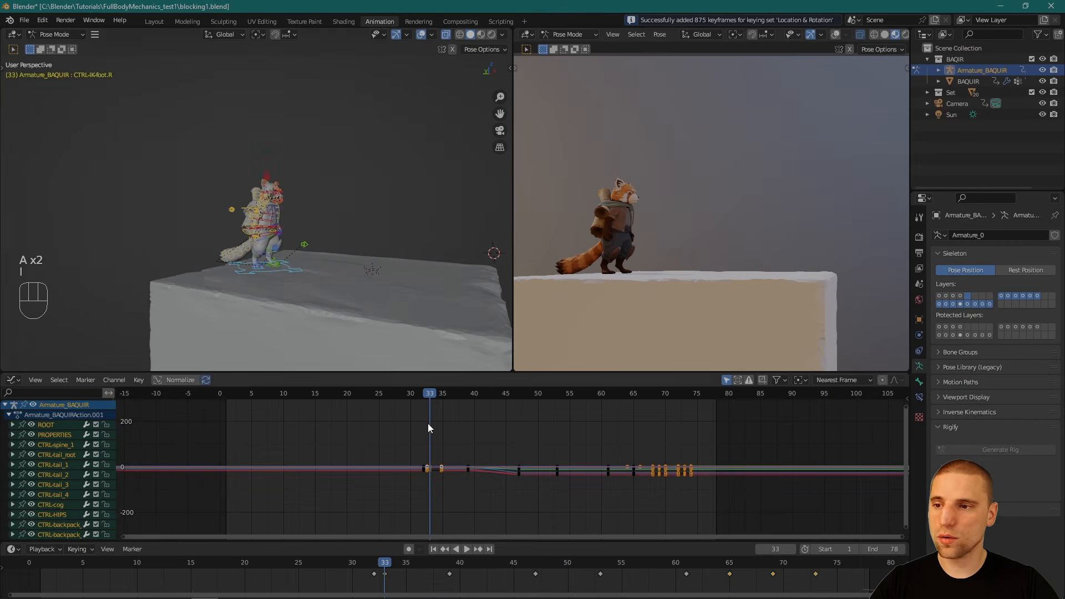
Step: Advance to frame 34 and insert a Location & Rotation keyframe on all rig controls
left_click_drag(454, 566, 395, 572)
left_click(444, 564)
key("i")
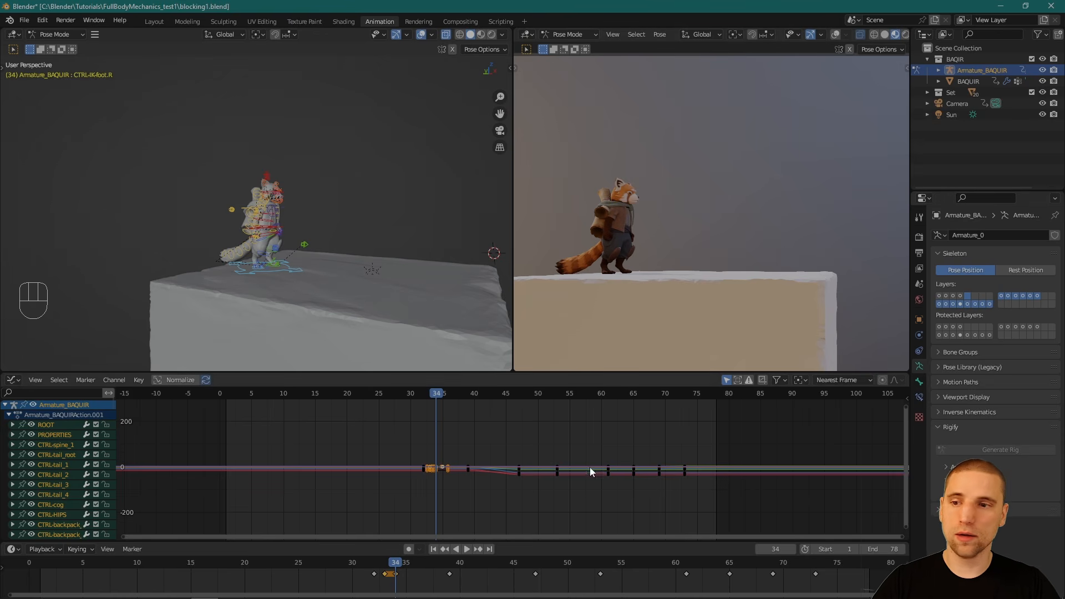
key("space")
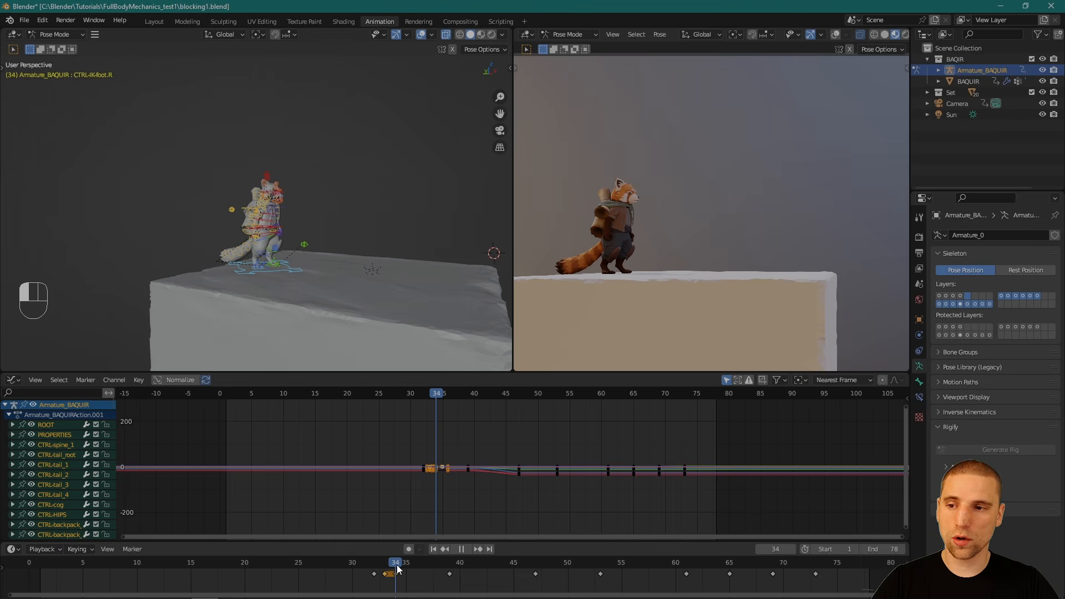
mouse_move(397, 569)
left_mouse_down()
mouse_move(380, 569)
mouse_move(400, 570)
left_mouse_up()
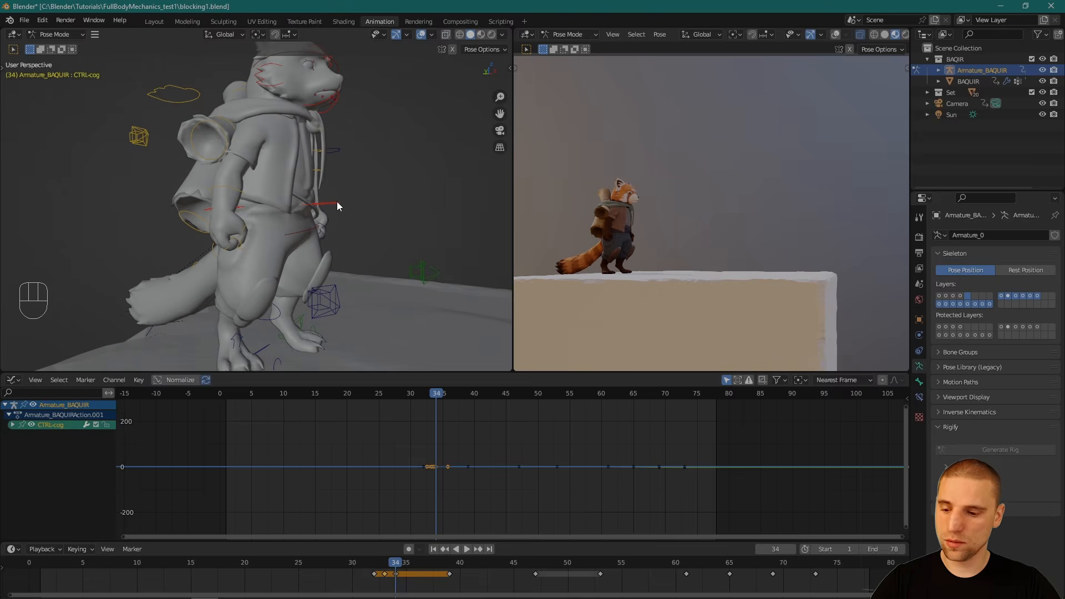
Step: Move the CTRL-cog control slightly forward at frame 34 to shift the body
key("f")
left_click_drag(374, 210, 385, 229, "alt")
key("space")
left_click(382, 255)
left_click_drag(391, 189, 345, 206, "alt")
left_click_drag(209, 212, 237, 203)
left_click_drag(376, 232, 311, 221, "alt")
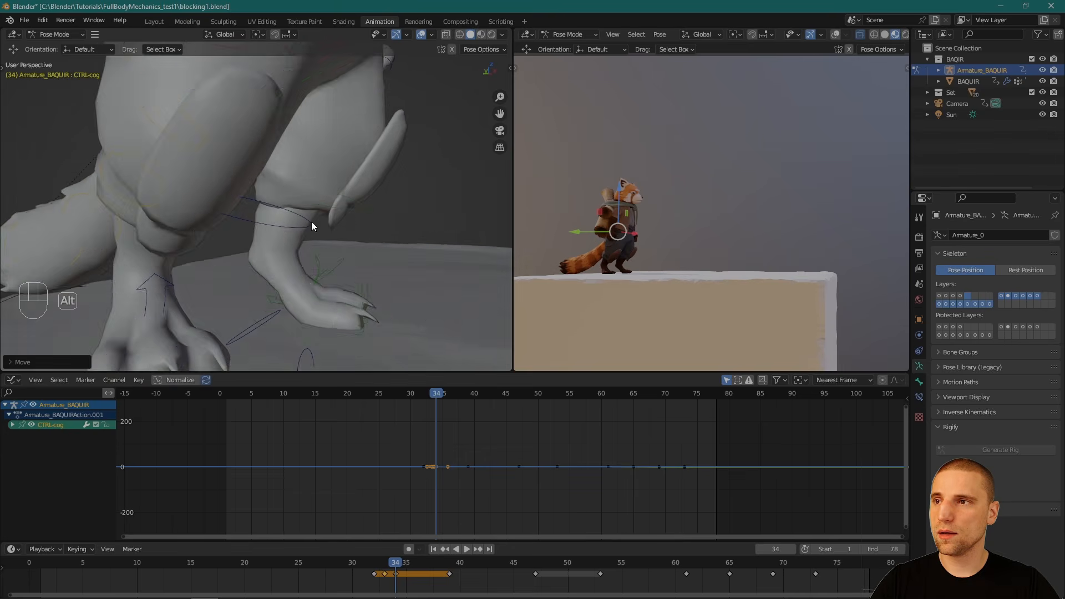
Step: Turn on X-ray display, select the CTRL-IKfoot.L control, and move it about -0.055 m along the global Y axis
key("alt+z")
left_click_drag(393, 298, 318, 324, "alt")
left_click(319, 323)
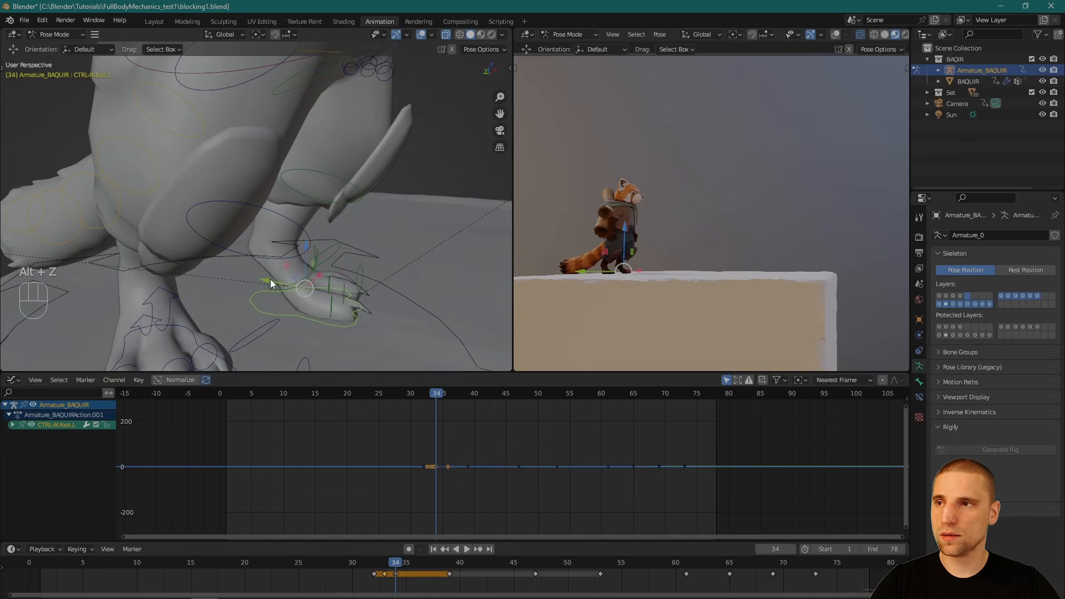
key("g")
key("y")
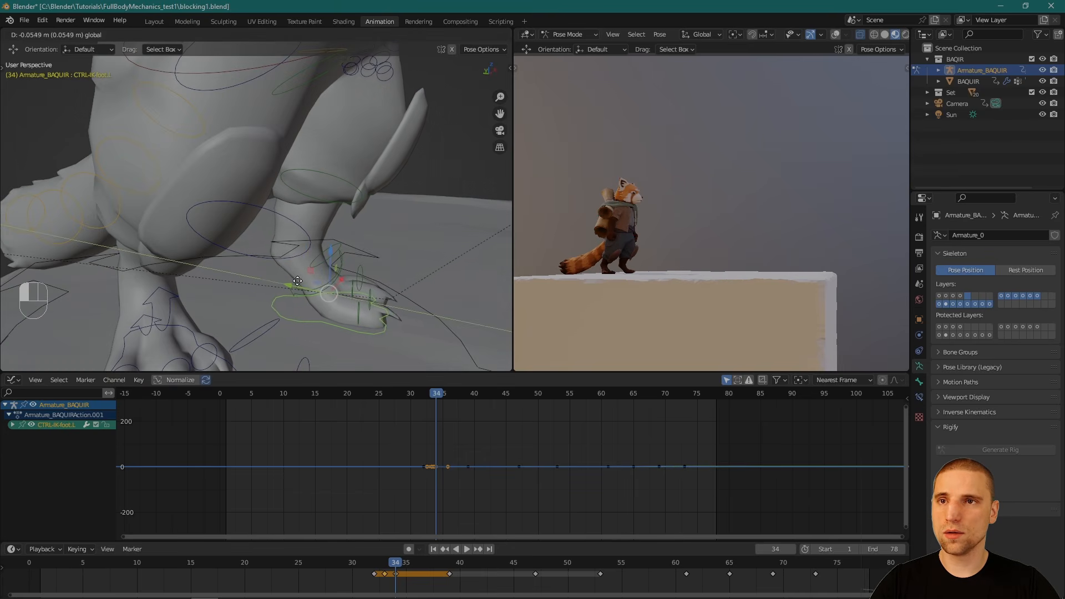
left_click(298, 281)
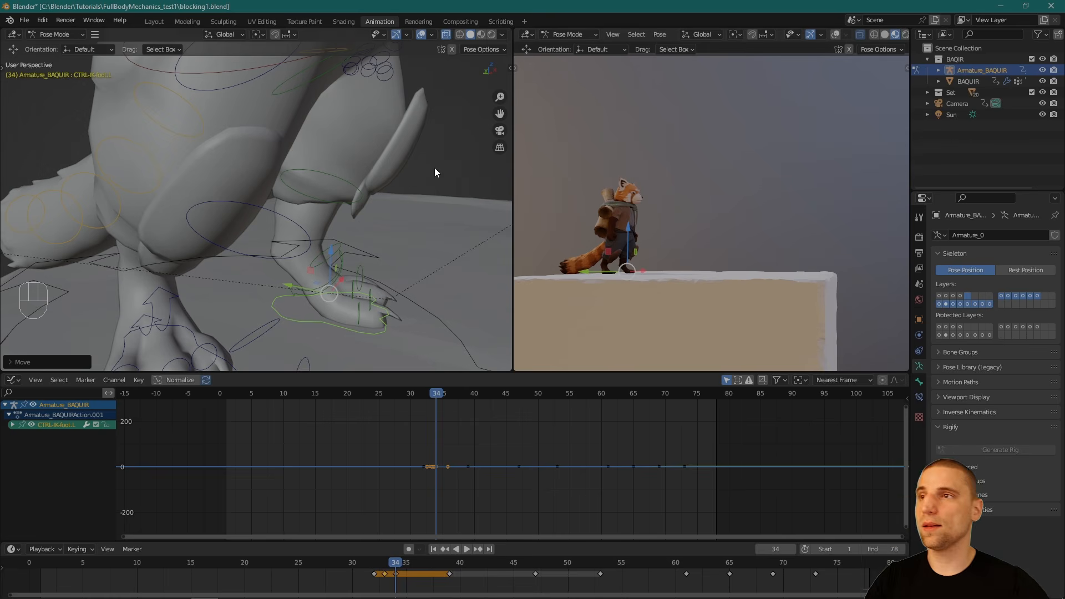
Step: Select the CTRL-spine_1, CTRL-spine_2 and CTRL-spine_3 controls and try clearing their rotation at frame 34
left_click_drag(435, 167, 237, 286, "alt")
left_click(228, 256)
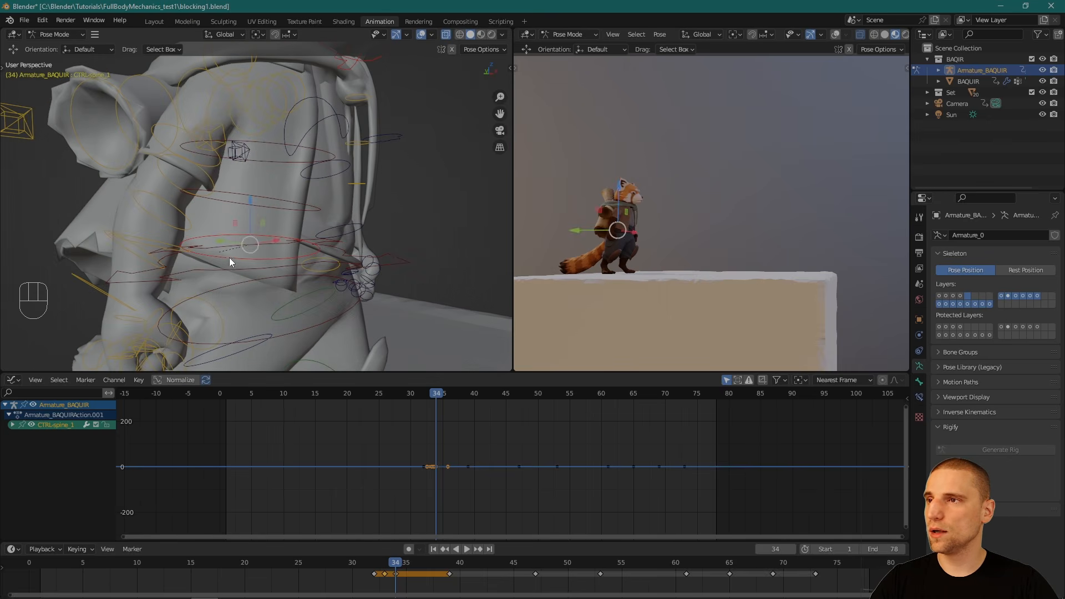
key("w")
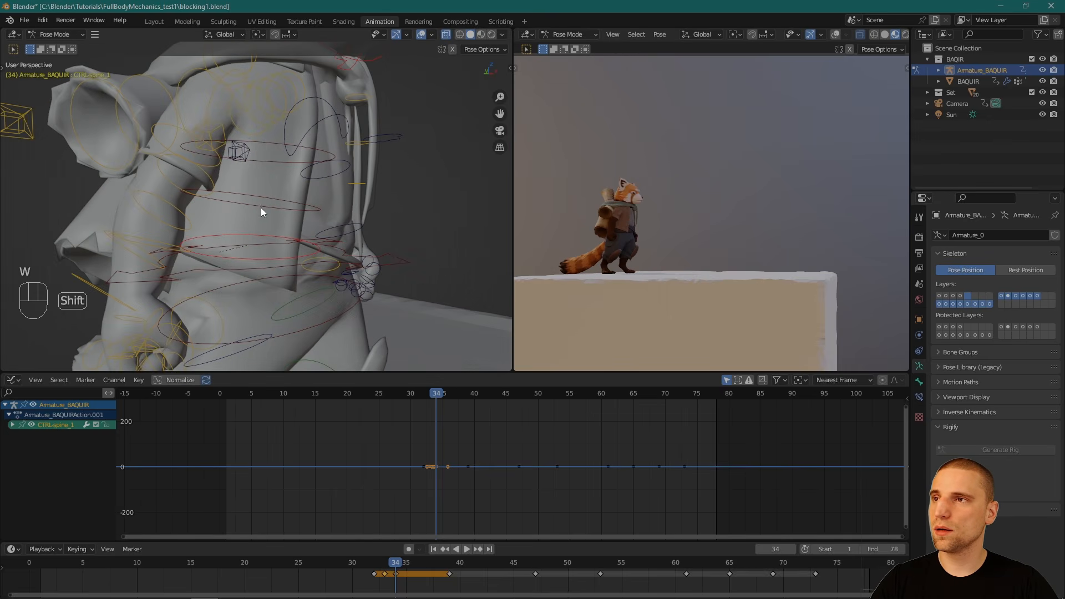
left_click(261, 207, "shift")
left_click(273, 141, "shift")
right_click_drag(364, 202, 317, 194, "alt")
key("space")
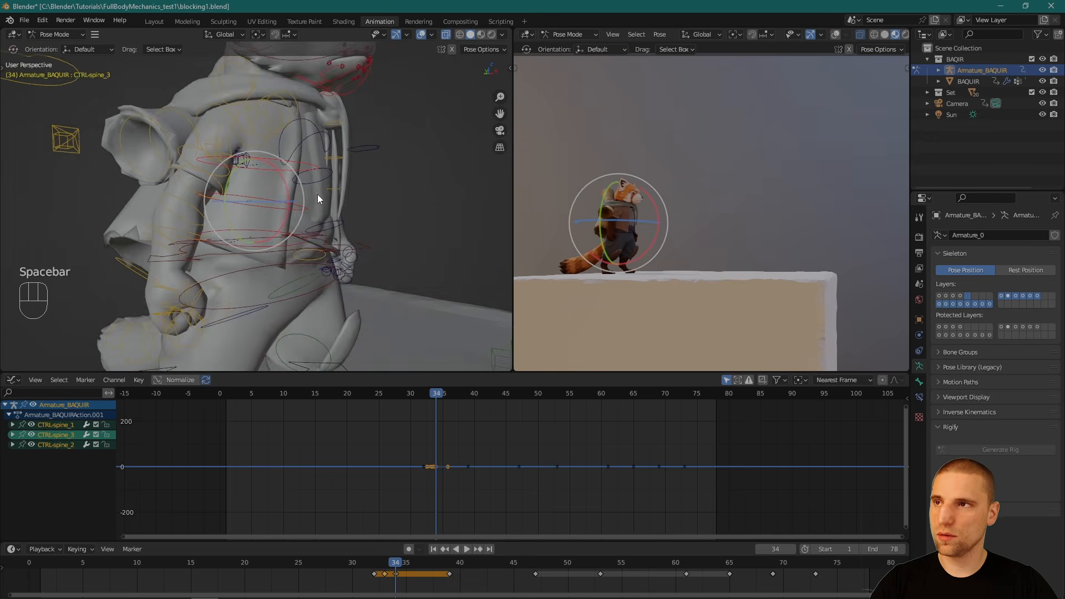
left_click_drag(318, 194, 368, 201, "alt")
key("alt+r")
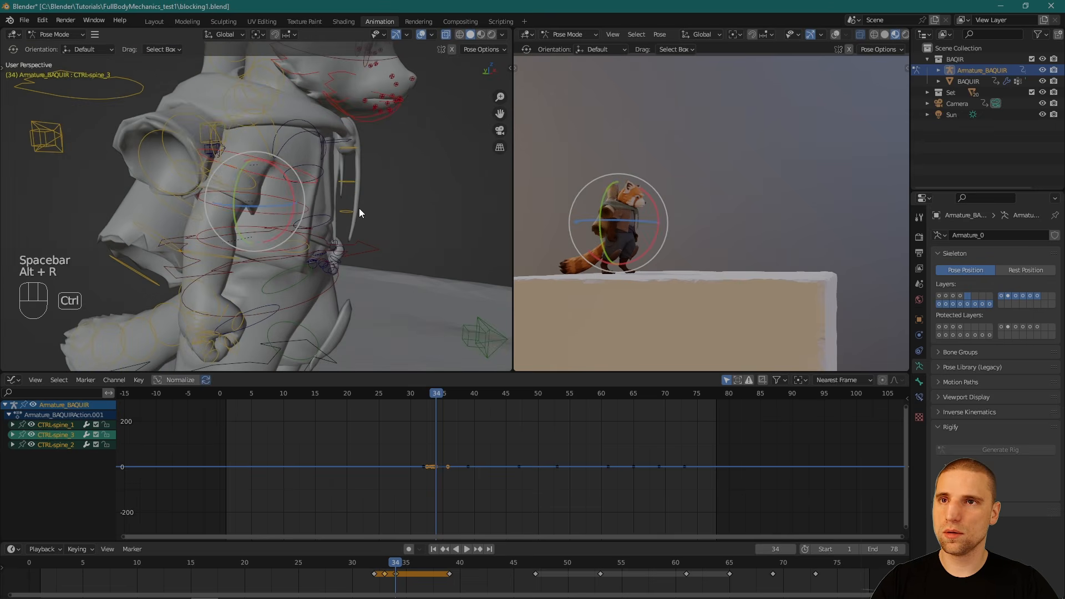
key("ctrl+z")
Step: Rotate the three spine controls slightly to adjust the torso and insert a Location & Rotation keyframe on them
key("space")
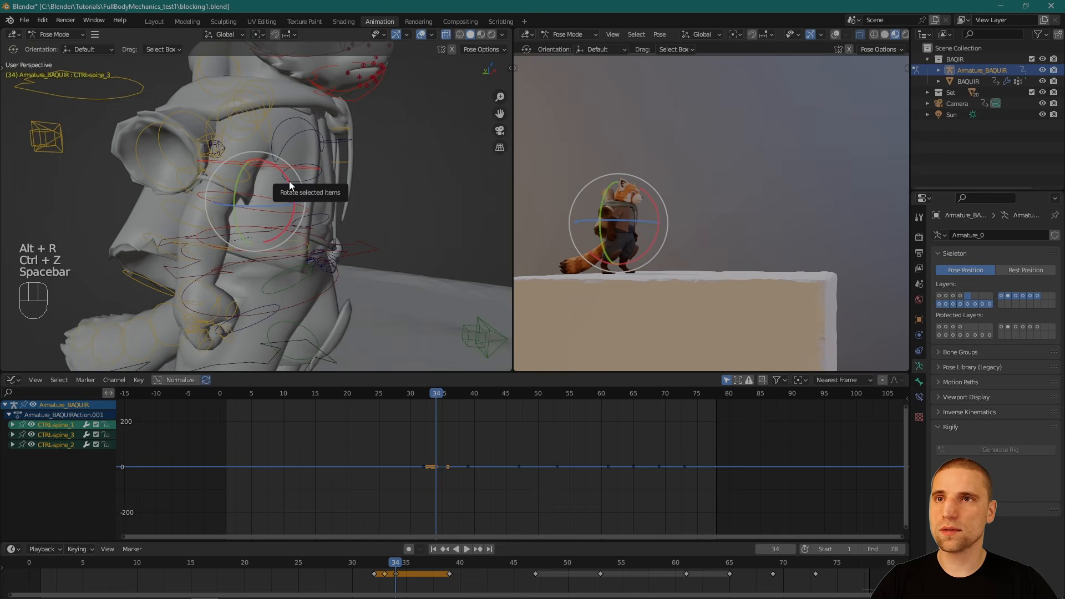
left_click_drag(289, 183, 216, 74, "shift")
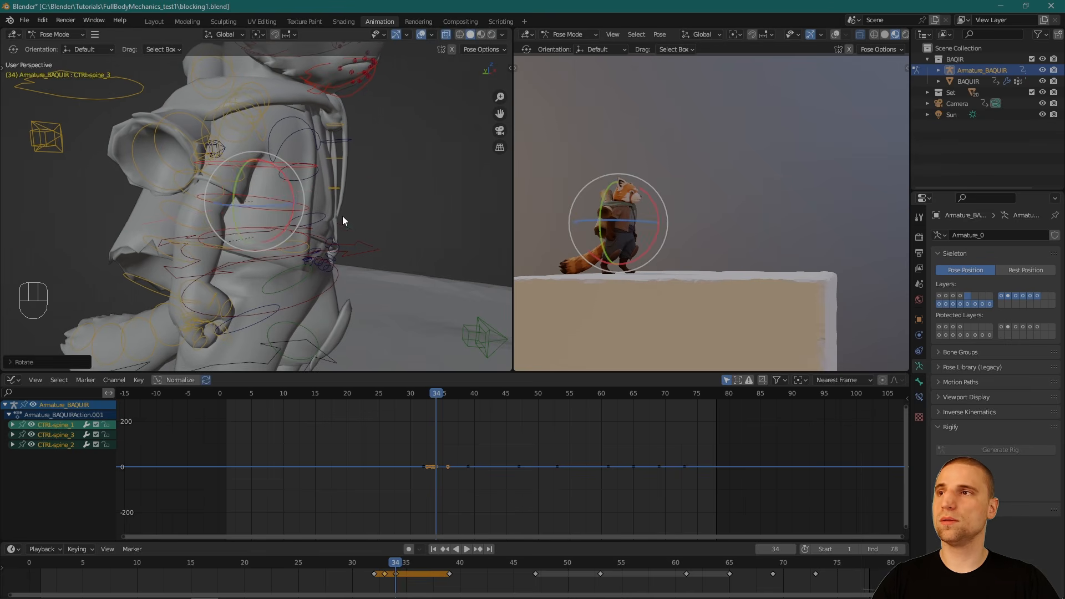
left_click_drag(342, 215, 331, 263, "alt")
key("i")
Step: Try to rotate and move the CTRL-NECK control to adjust the head at frame 34
key("w")
left_click_drag(380, 152, 328, 211, "alt")
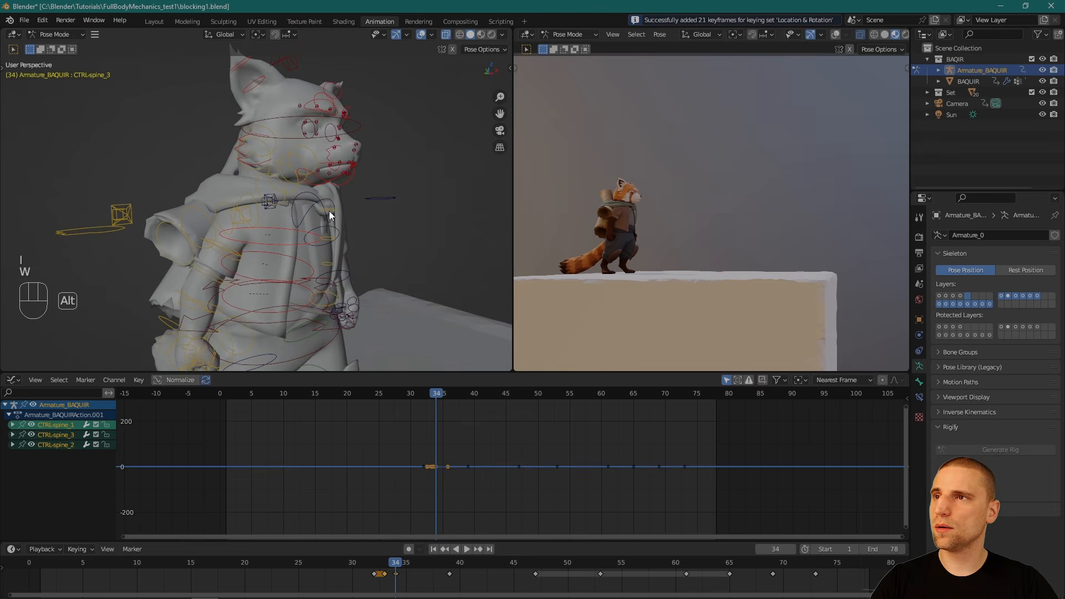
right_click_drag(331, 209, 328, 238, "alt")
left_click_drag(328, 238, 346, 262, "alt")
left_click(165, 155)
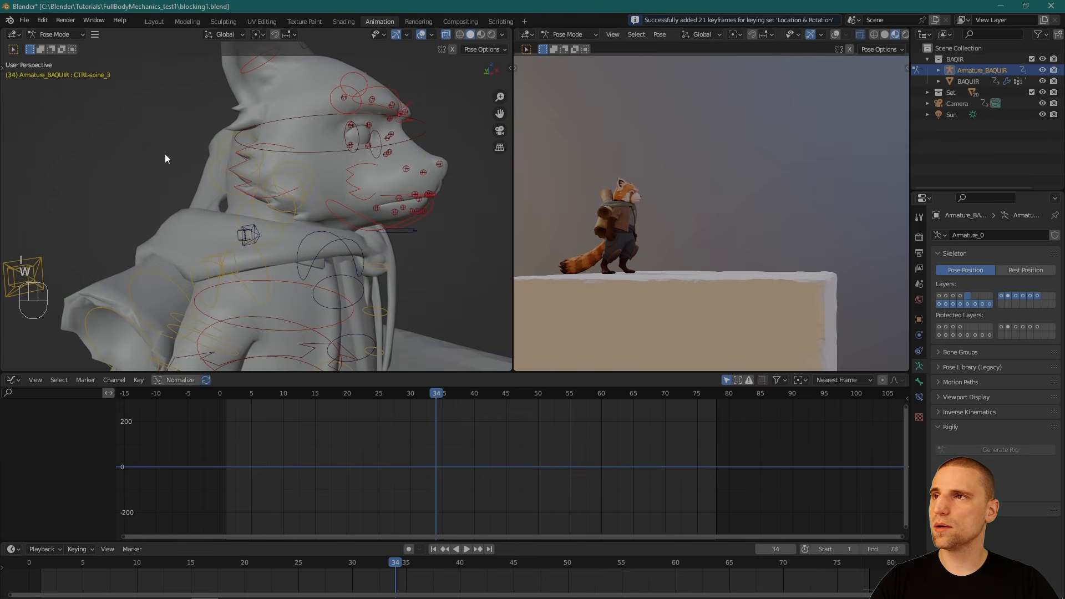
left_click(301, 115)
key("space")
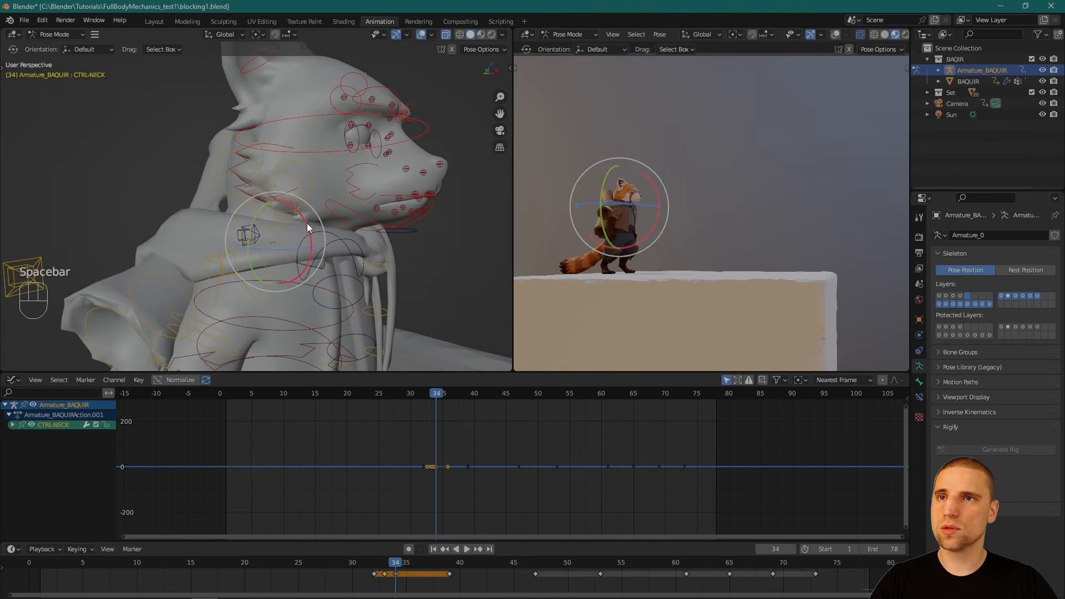
left_click_drag(308, 223, 254, 219)
key("ctrl+z")
key("space")
key("ctrl+z")
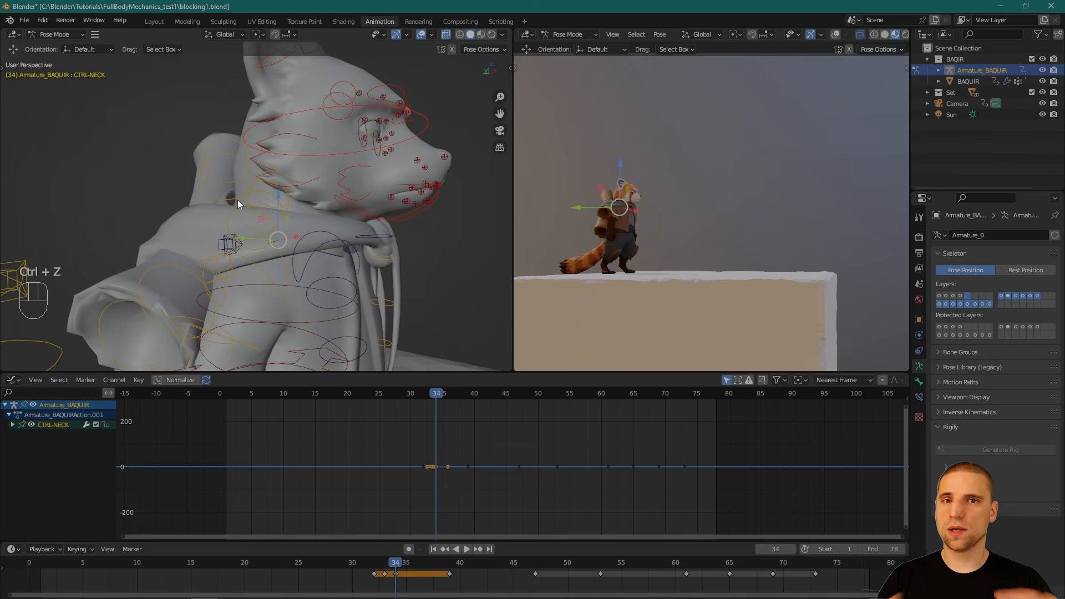
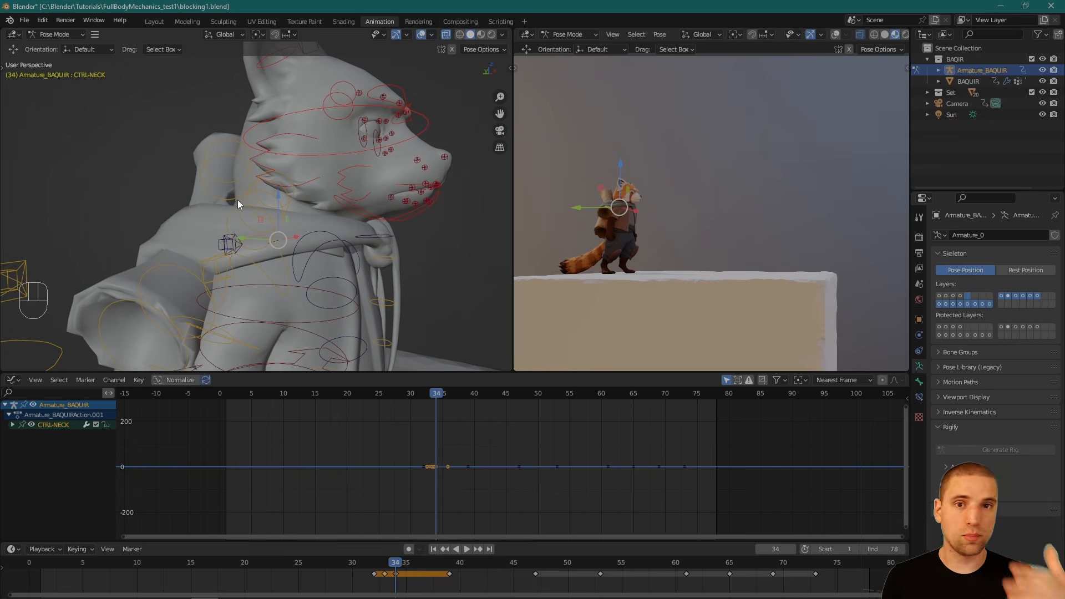
Step: Select the CTRL-FKarm_upper.R control and switch to the Rotate tool to adjust the right arm
middle_click_drag(375, 281, 271, 229, "alt")
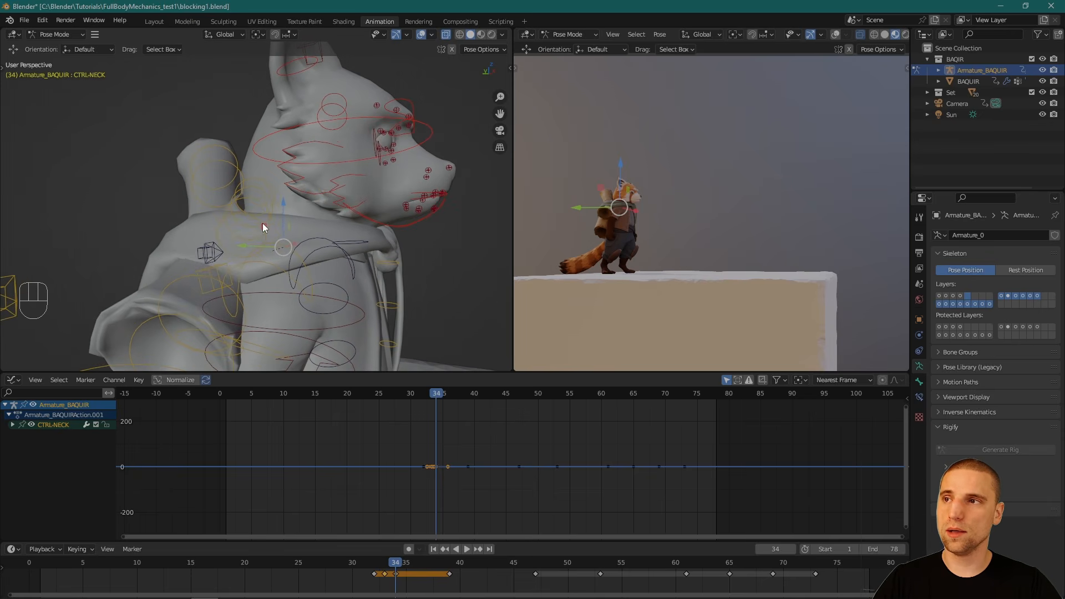
left_click_drag(262, 224, 262, 223)
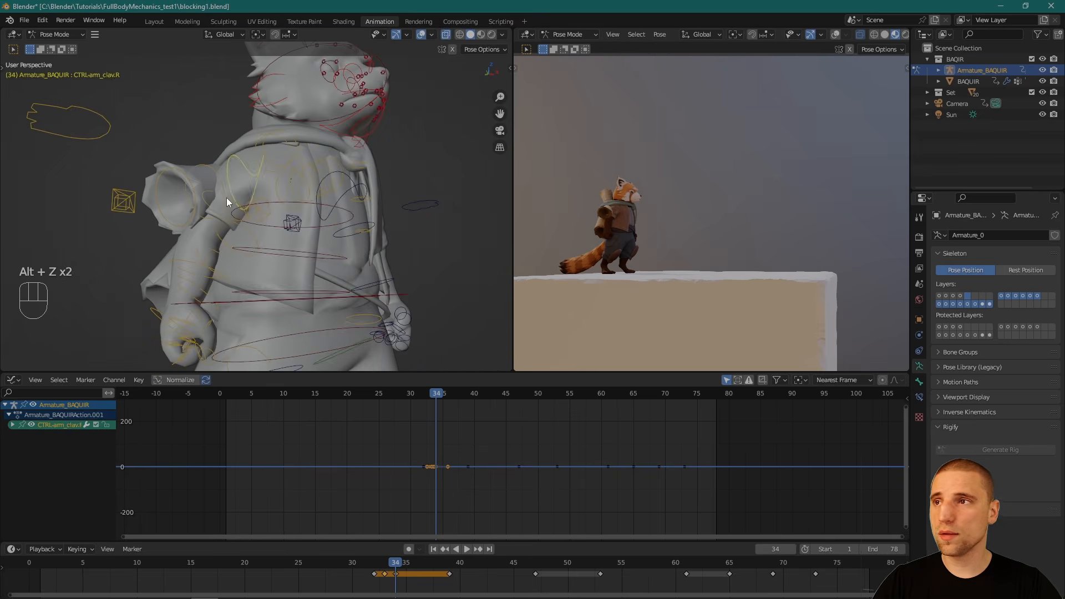
left_click(227, 197)
key("space")
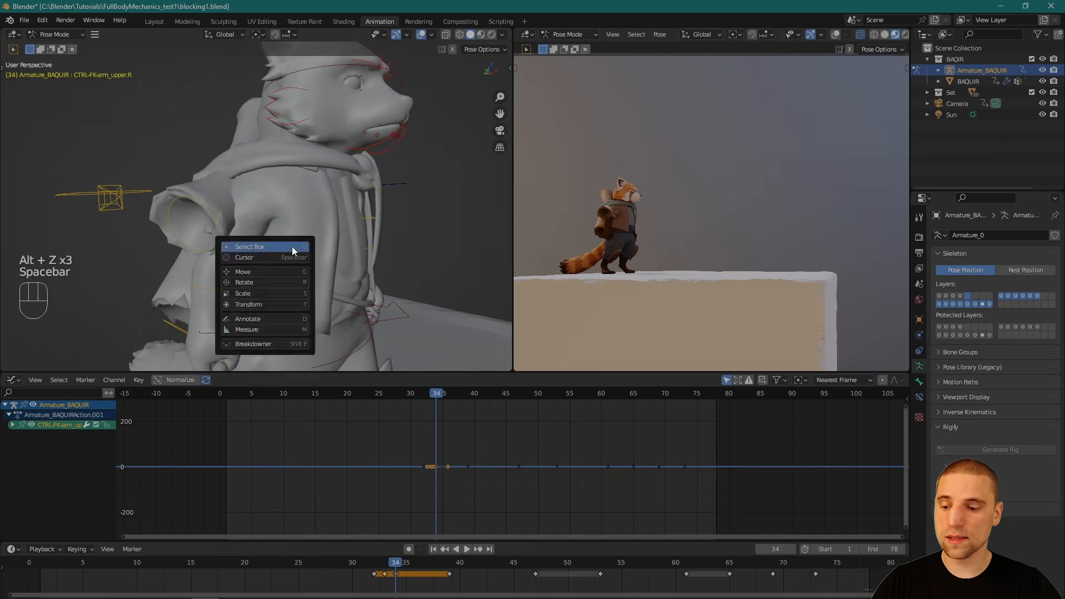
left_click(300, 282)
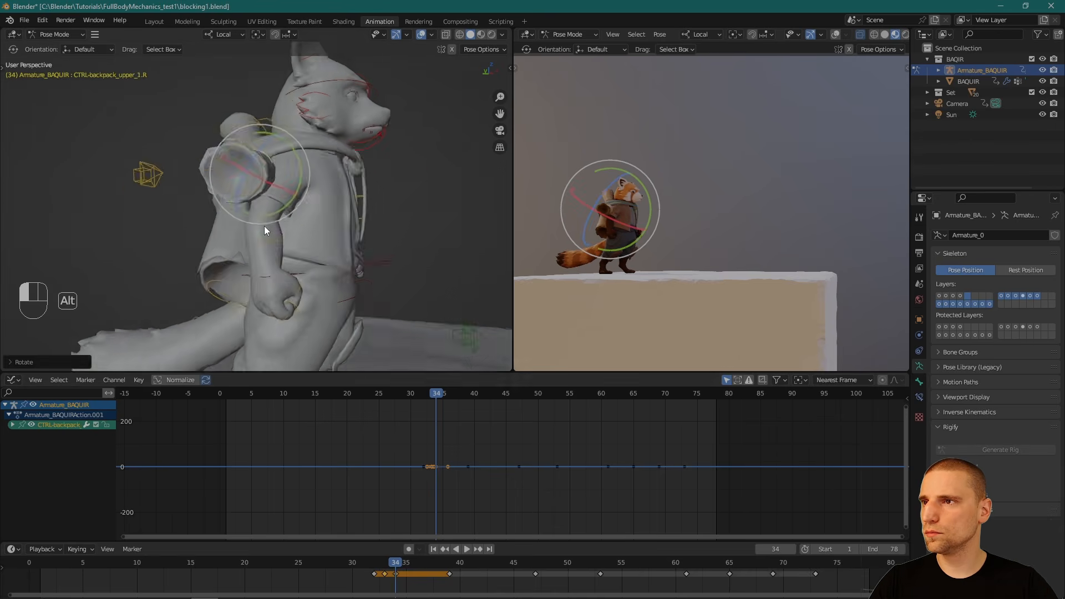
Step: Rotate the CTRL-backpack_lower_1.R control to adjust the lower part of the backpack
left_click_drag(264, 225, 229, 185, "alt")
key("alt+z")
key("w")
left_click(275, 227)
key("alt+z")
key("space")
Step: Select the CTRL-ear1.L control and move it about 0.06 m, judging the ear in the camera view
key("w")
key("alt+z")
left_click(231, 183)
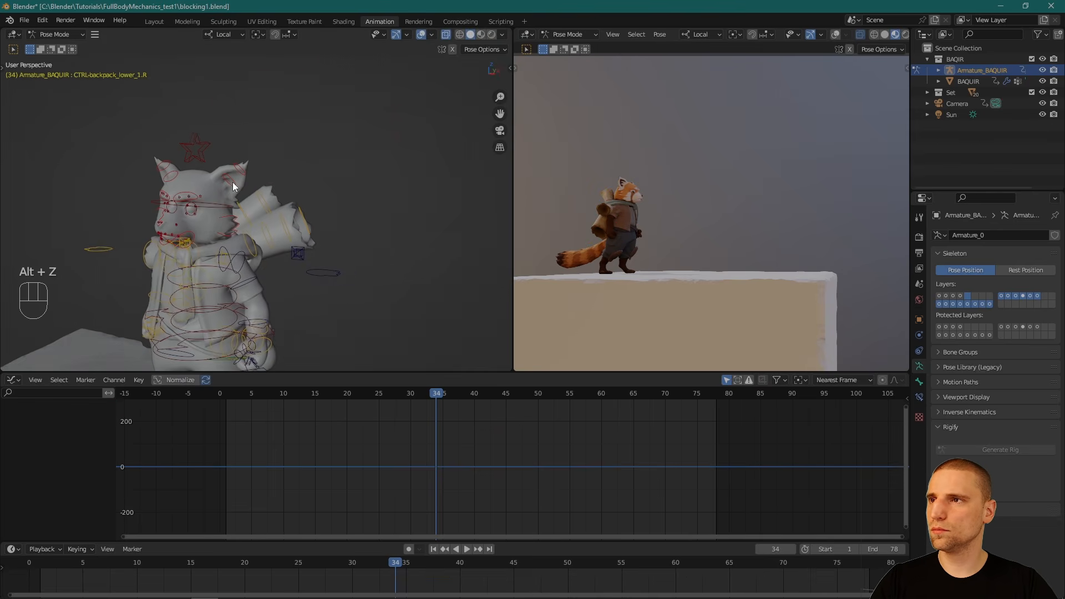
key("alt+z")
key("g")
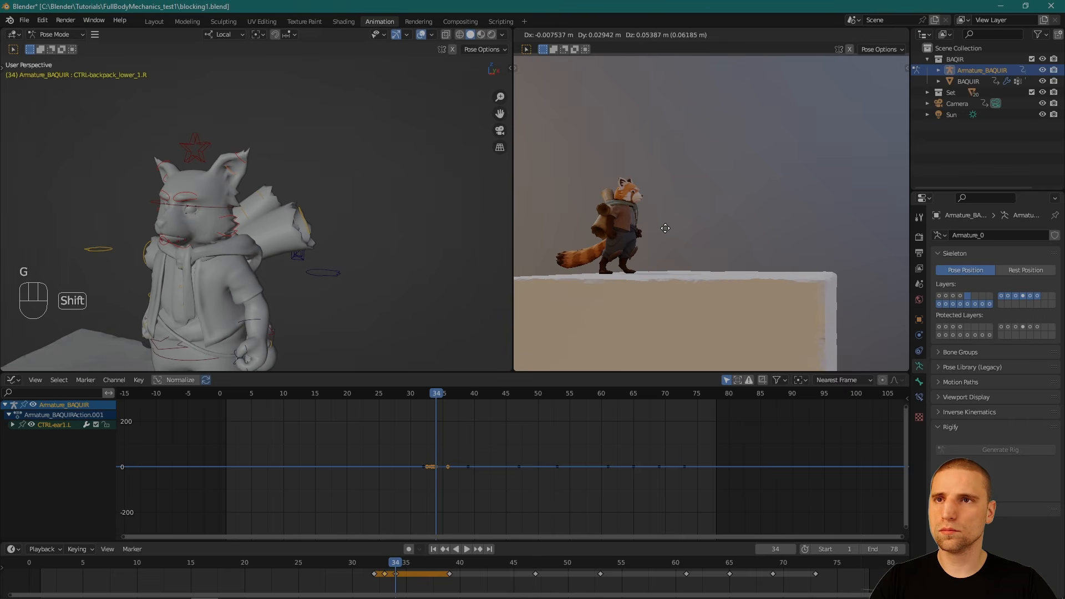
left_click(664, 223, "shift")
Step: Select all rig controls and insert a Location & Rotation keyframe at frame 34
scroll(322, 228, "down", 3)
key("a")
key("i")
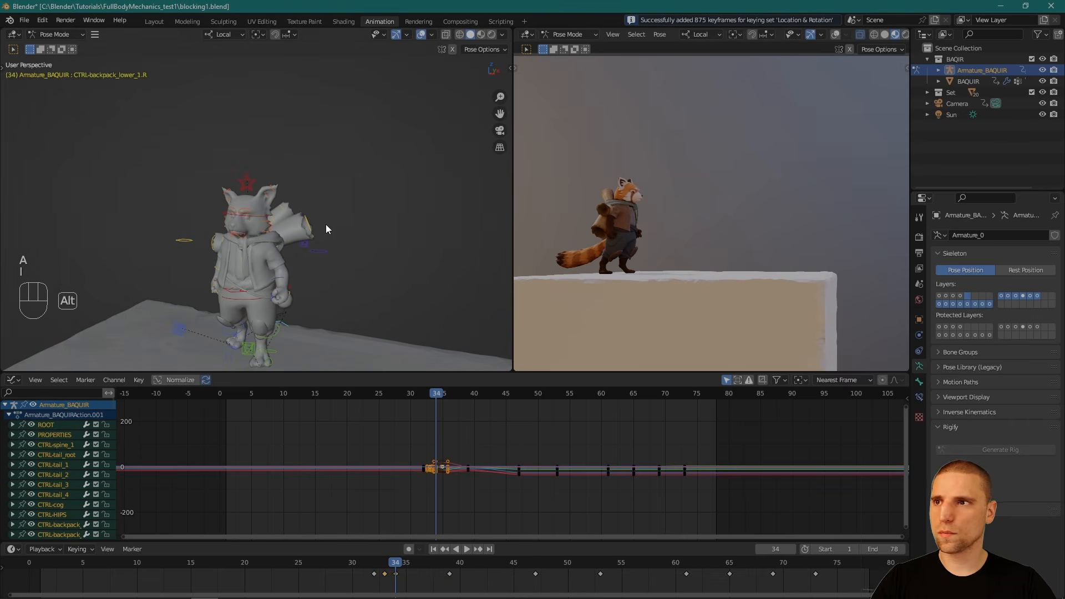
left_click_drag(332, 225, 346, 265, "alt")
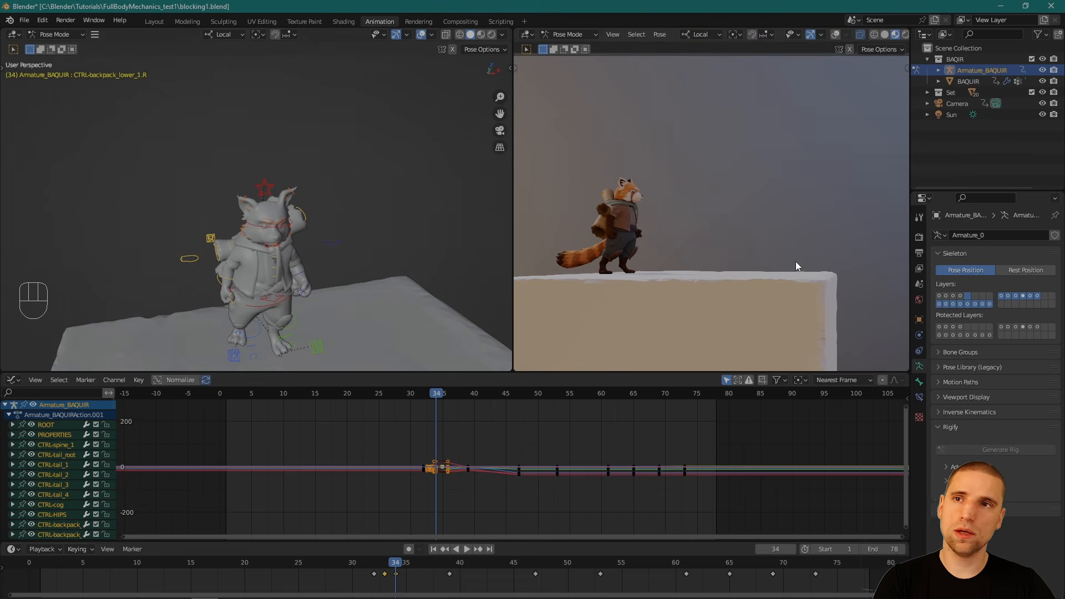
Step: Compare the character's poses at frames 33 and 34 by stepping back and forth between them
key("Left")
key("Right")
key("Left")
key("Right")
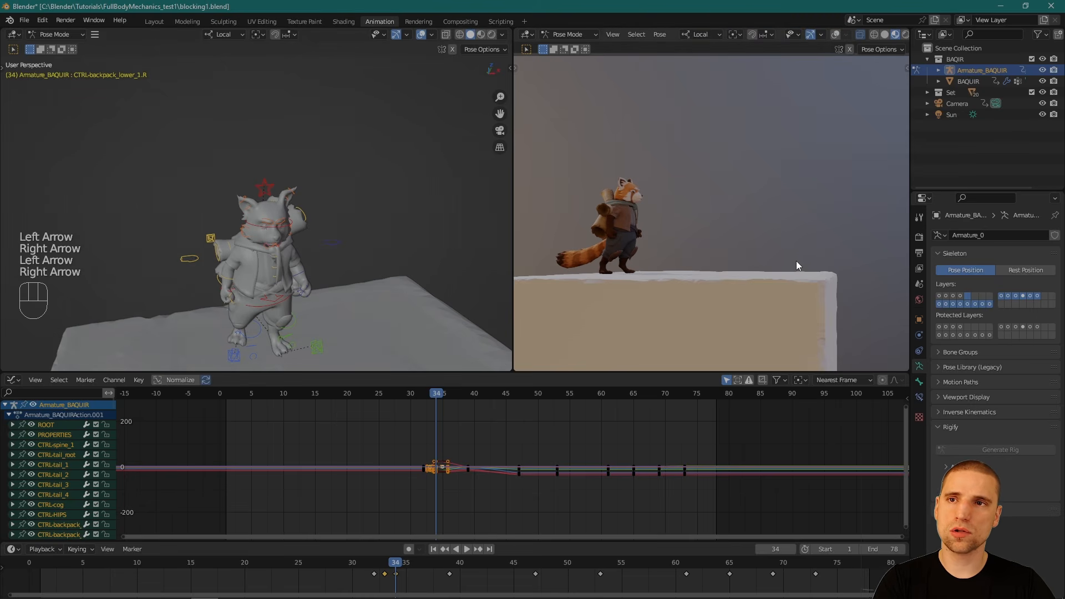
key("Left")
key("Right")
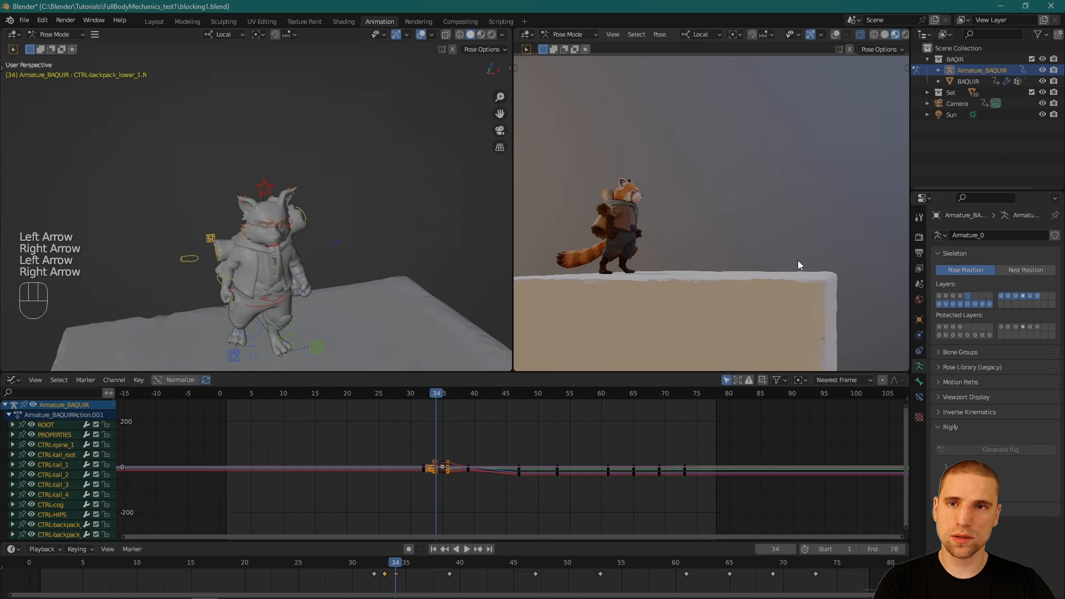
key("Left")
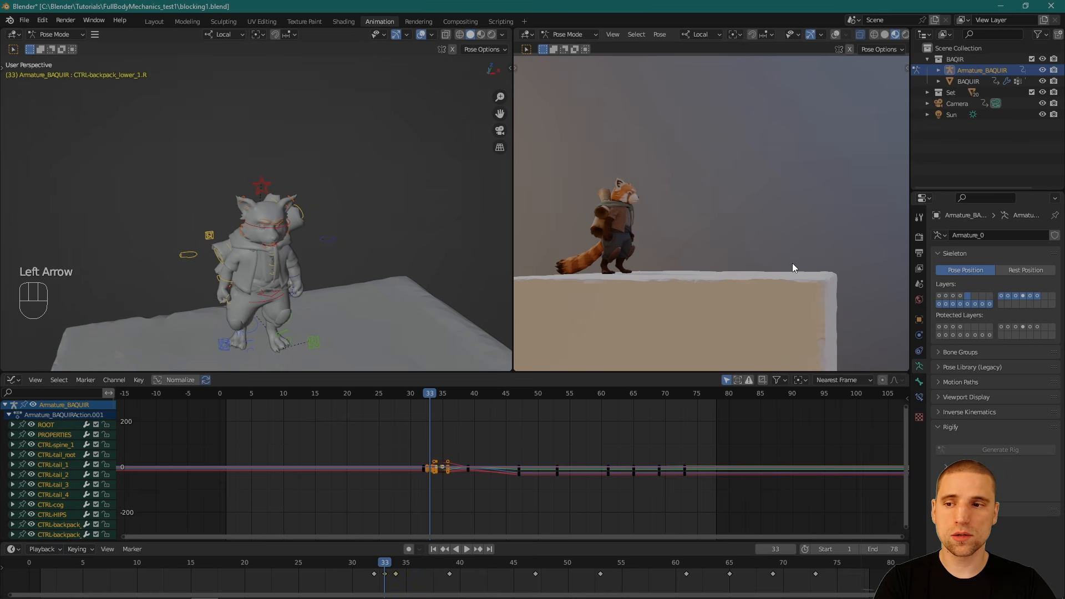
key("Right")
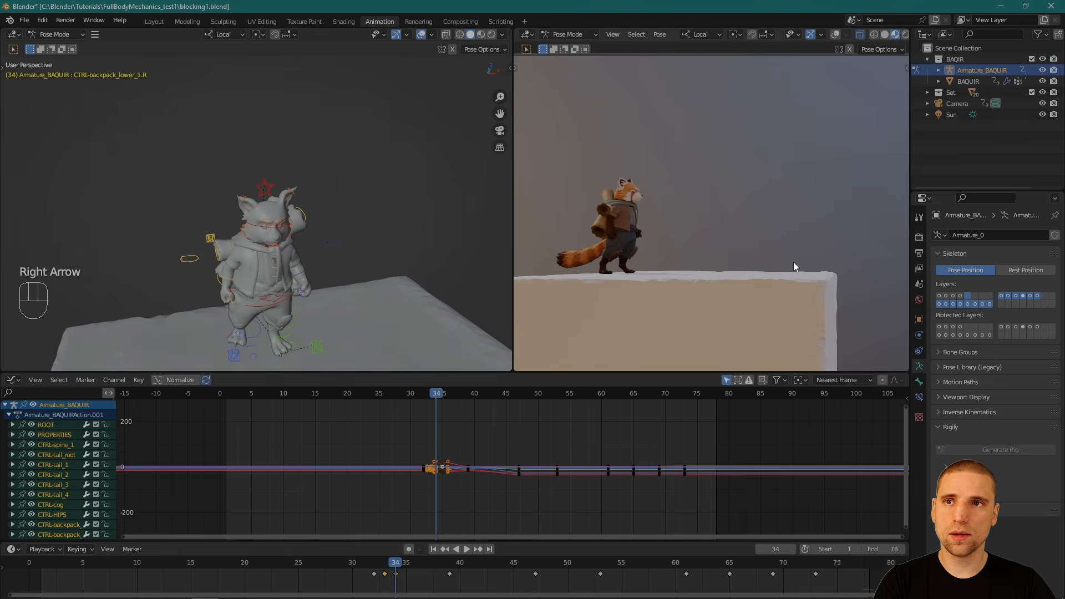
key("Left")
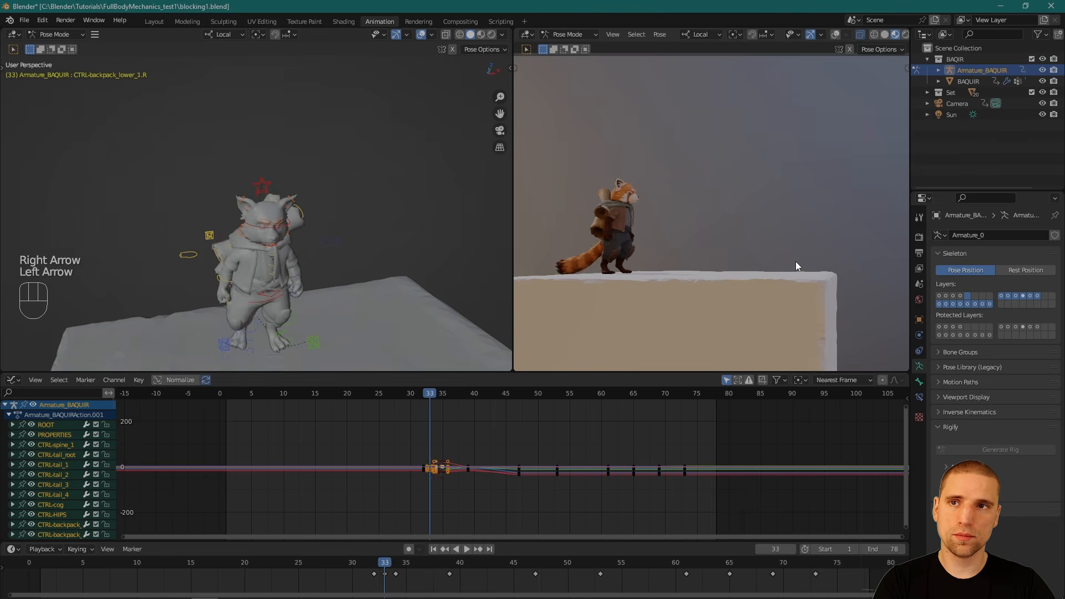
key("Right")
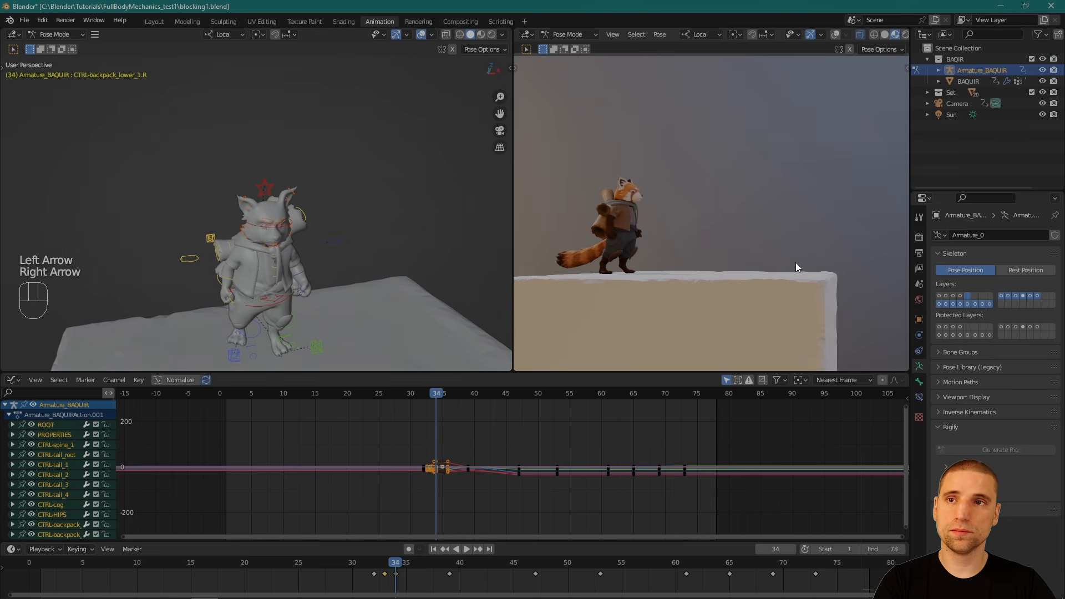
key("Left")
key("Right")
Step: Keyframe all rig controls at frame 34 and copy those keyframes onto frame 33
key("a")
middle_click_drag(436, 162, 381, 228)
key("i")
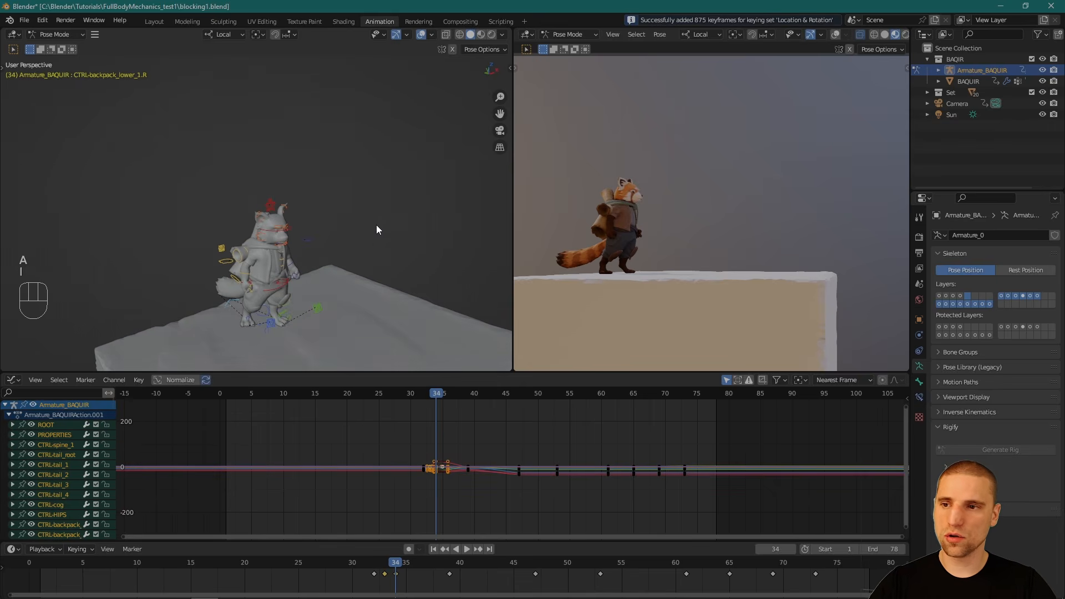
left_click_drag(422, 582, 395, 571)
key("ctrl+c")
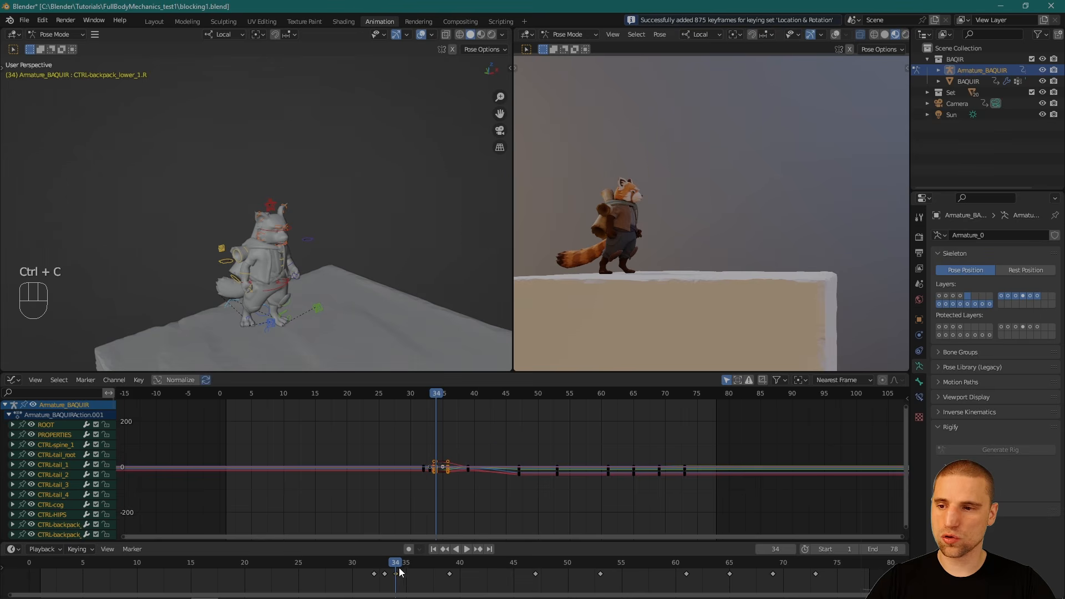
left_click(383, 564)
key("ctrl+v")
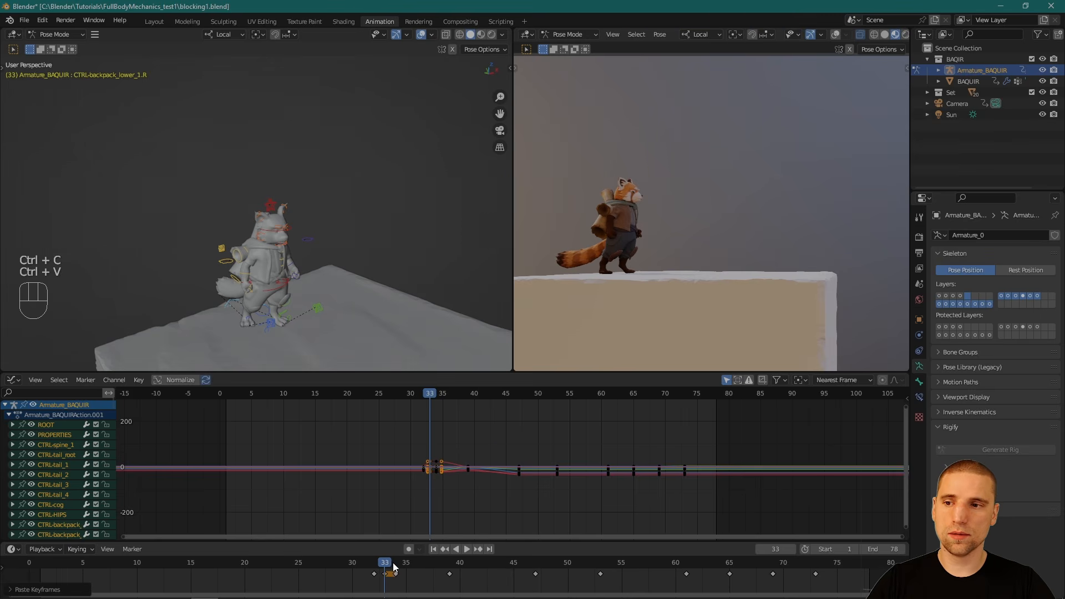
Step: Paste the copied standing-pose keyframes at frame 39 so the pose holds until there
left_click(393, 564)
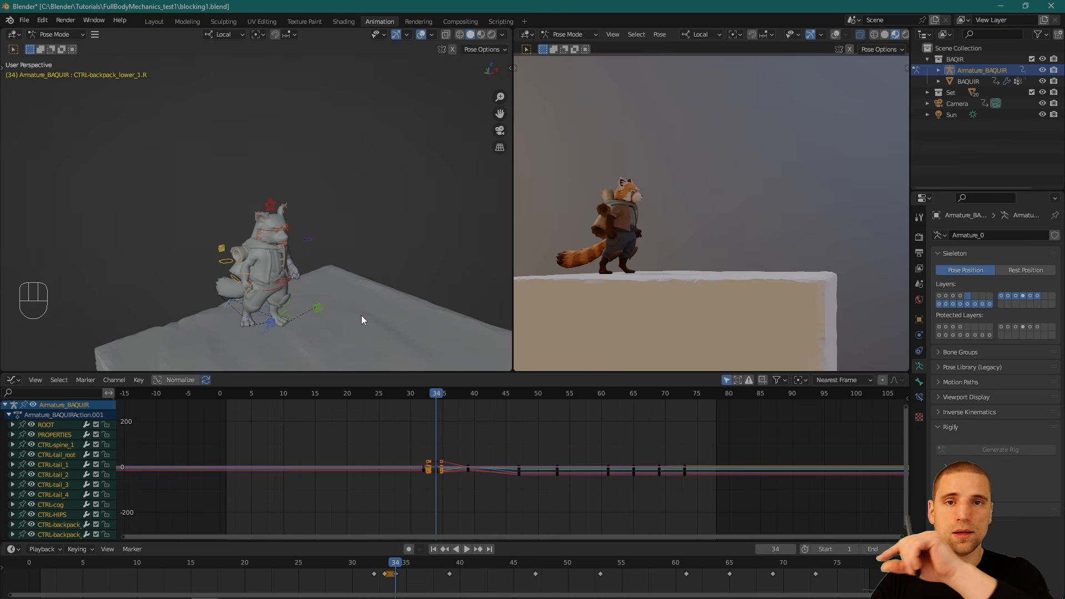
left_click(389, 571)
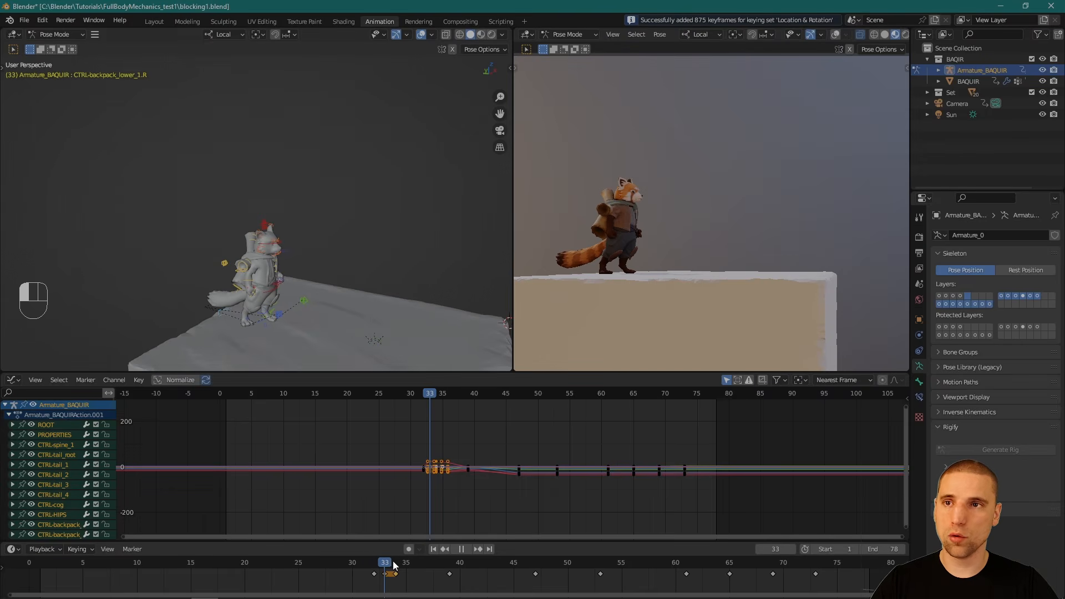
middle_click_drag(372, 271, 373, 218, "alt")
middle_click_drag(374, 218, 374, 233, "alt")
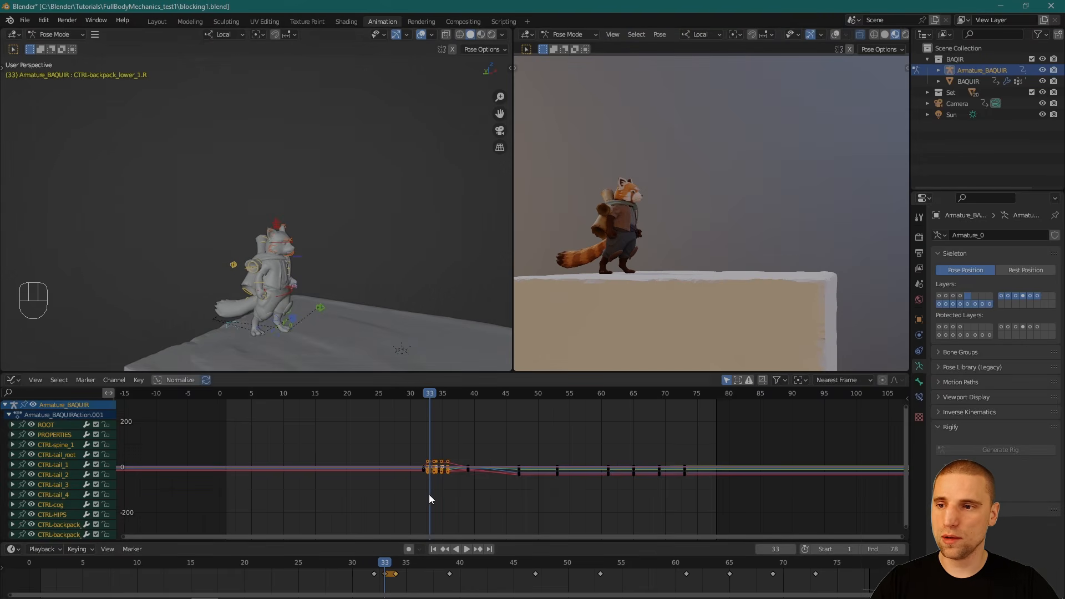
left_click(392, 572)
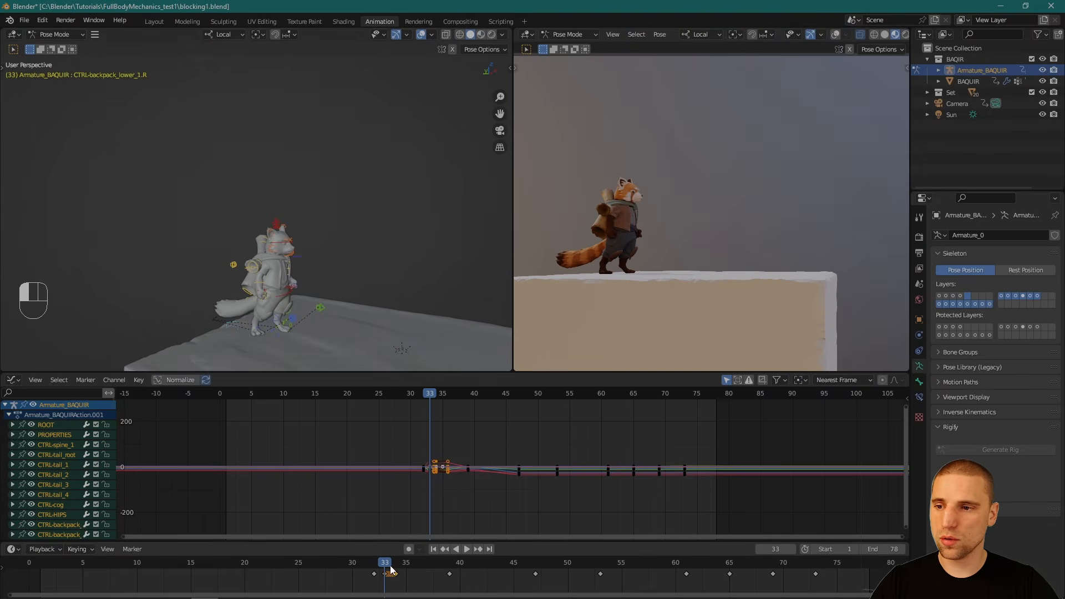
left_click(451, 566)
key("ctrl+v")
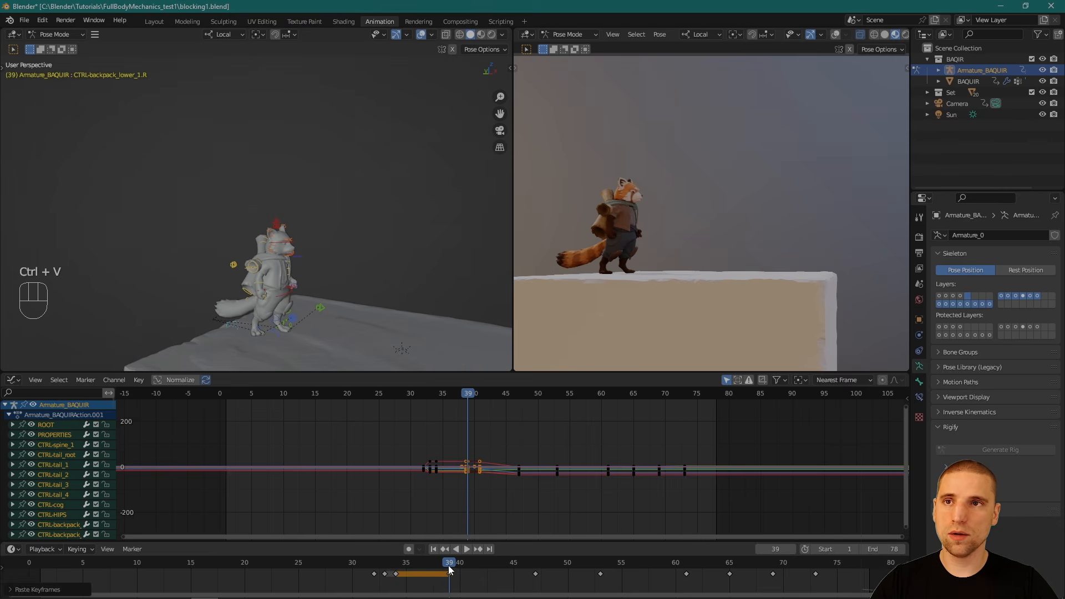
Step: Delete the keyframes at frame 34 and scrub the playhead to frame 39
left_click_drag(424, 585, 392, 567)
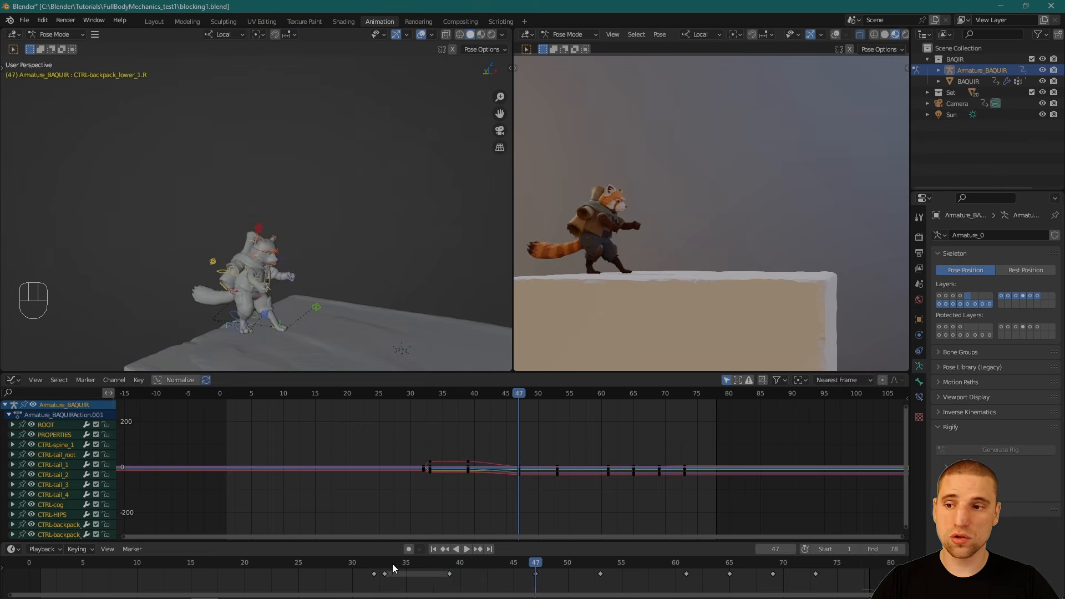
left_click_drag(388, 564, 448, 571)
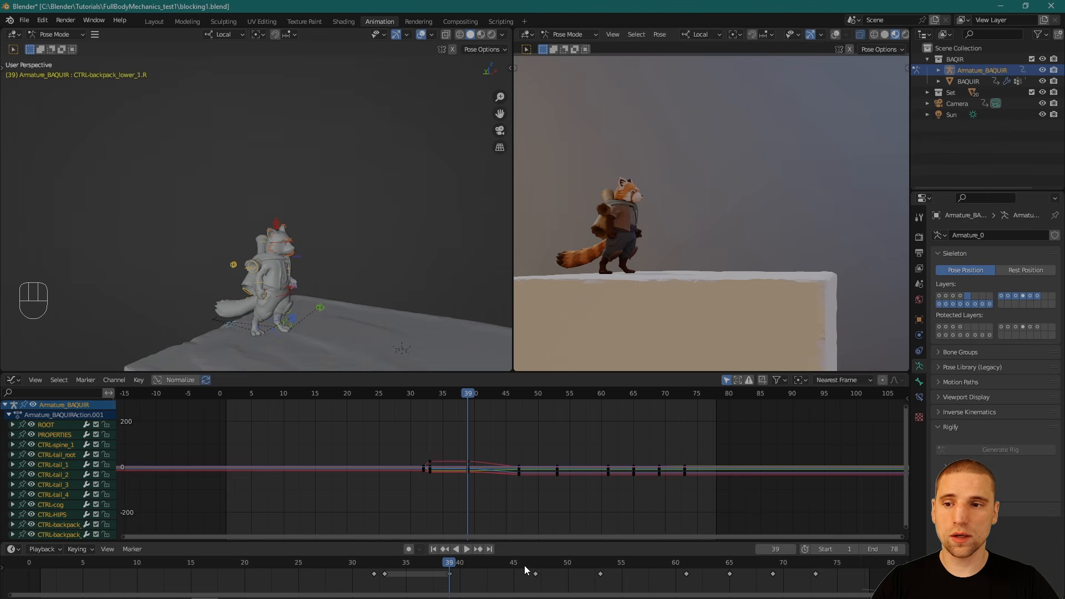
Step: Copy the keyframes at frame 47 onto frame 48, and return the playhead to frame 47
left_click(536, 569)
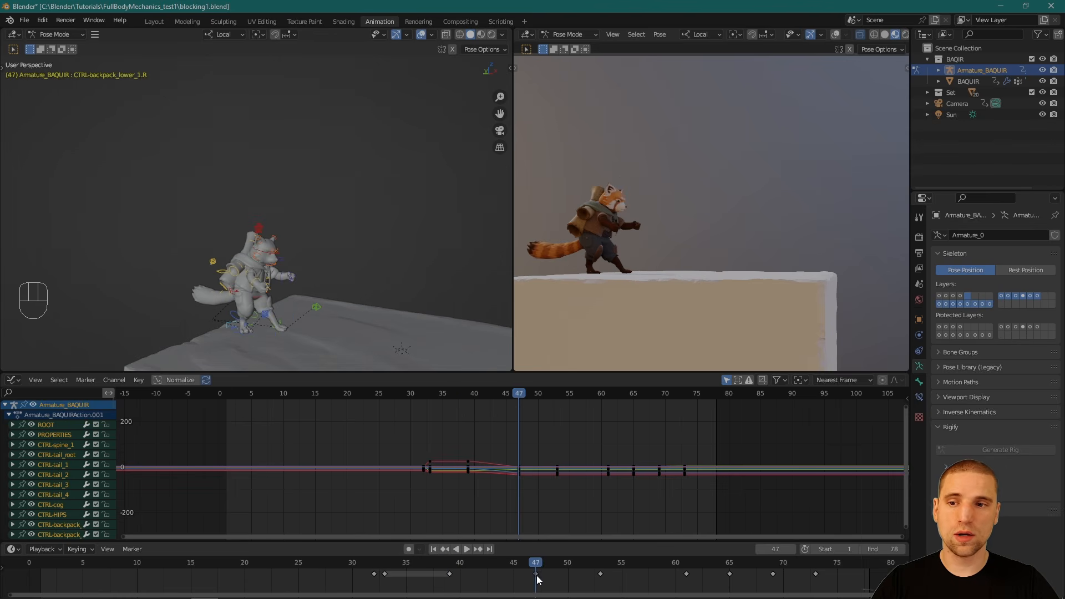
left_click(537, 574)
key("ctrl+c")
left_click(544, 565)
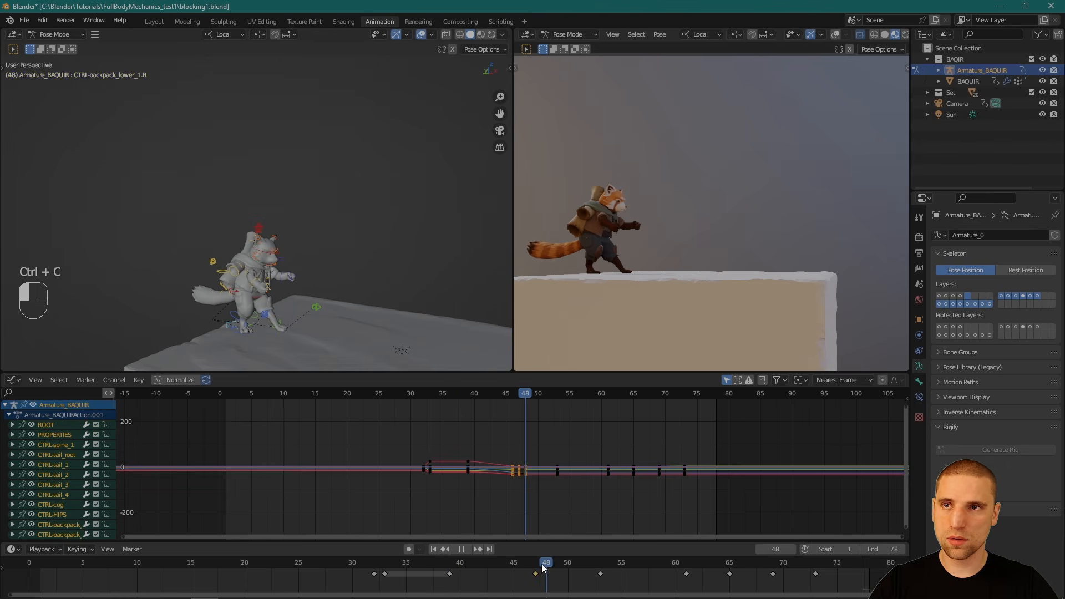
key("ctrl+v")
left_click(536, 564)
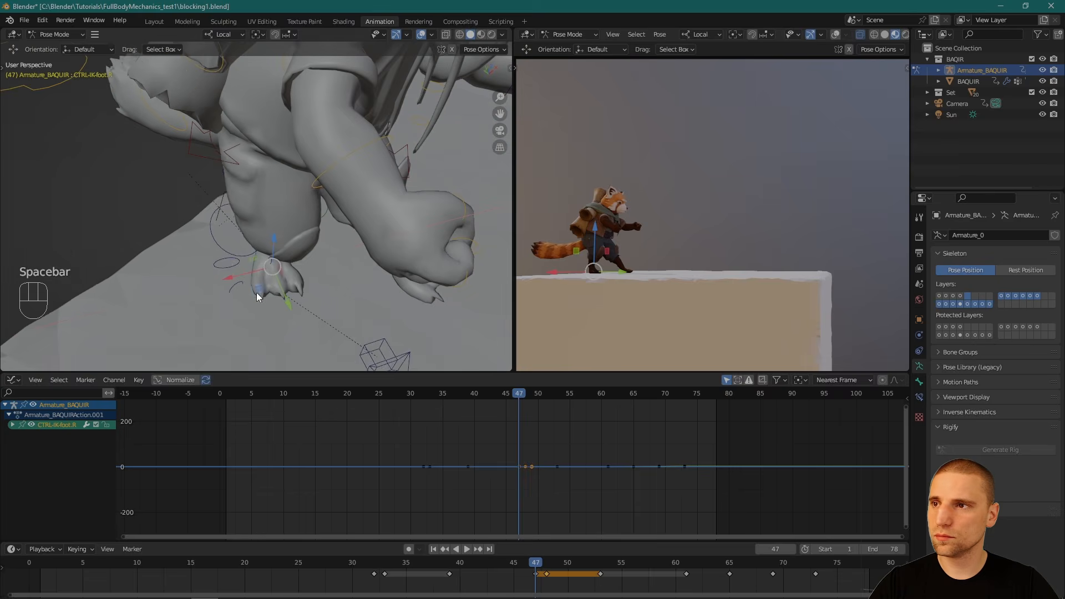
Step: Move and rotate the right IK foot control to adjust the foot's placement at frame 47
left_click_drag(256, 292, 245, 286)
middle_click_drag(245, 287, 299, 271)
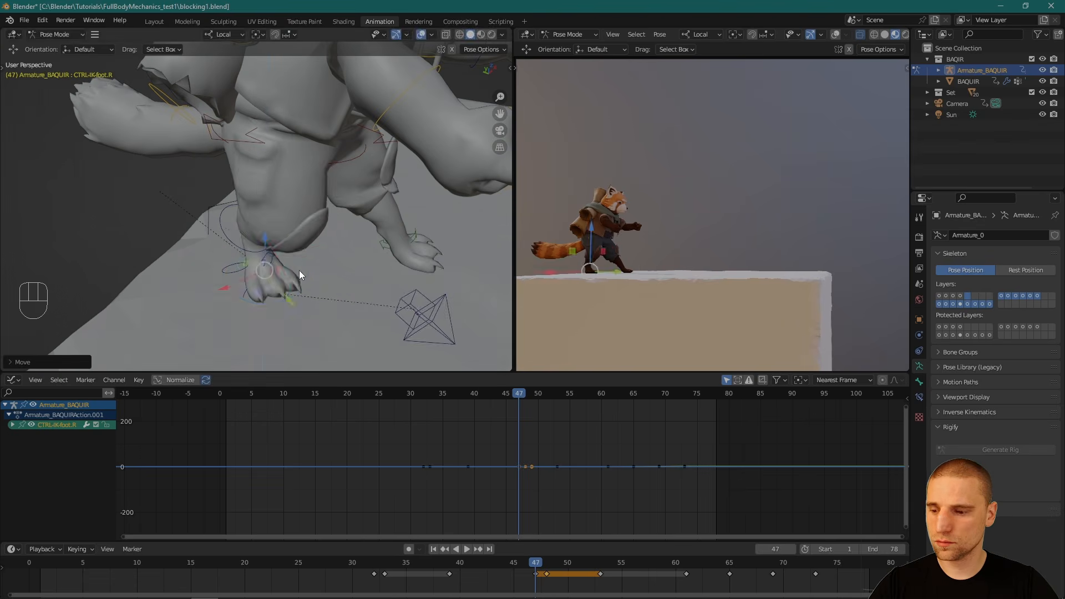
key("space")
key("r")
left_click_drag(262, 299, 280, 296)
Step: Show the rig controls through the mesh and clear the hips control's rotation and location at frame 47
key("w")
key("alt+z")
left_click_drag(320, 241, 349, 184, "alt")
left_click(341, 174)
key("space")
left_click(340, 171)
key("alt+r")
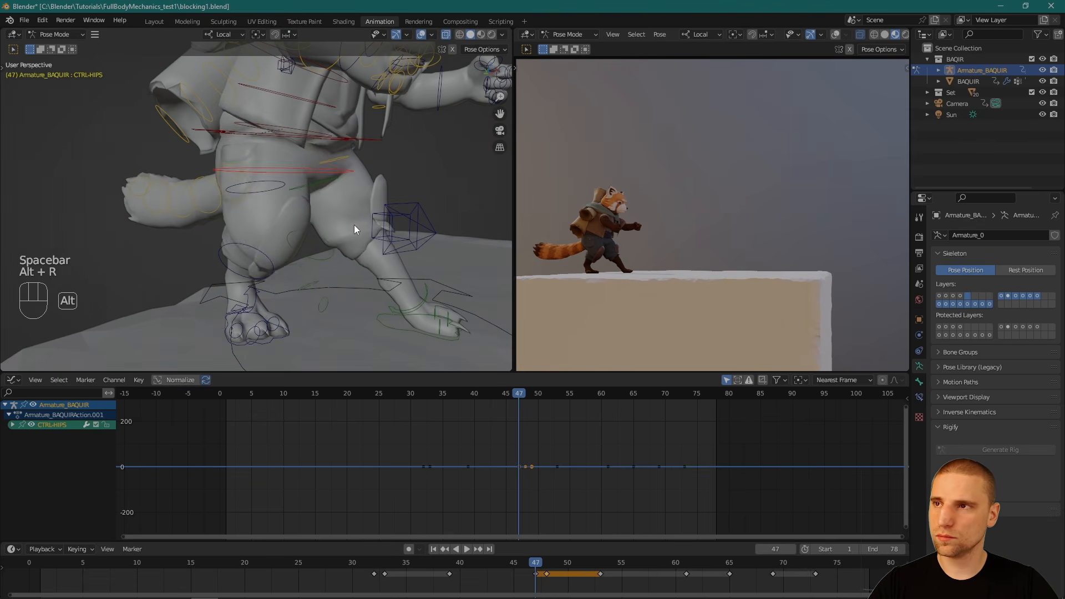
key("alt+g")
Step: Clear the rotation and location of the three spine controls, and keyframe all rig controls at frame 47
key("space")
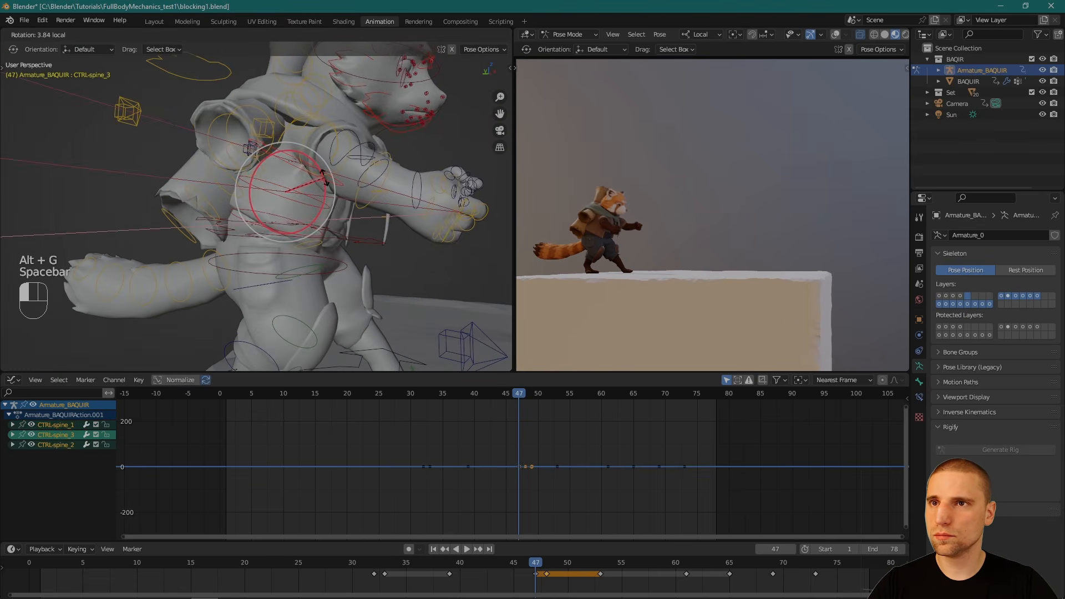
left_click_drag(325, 176, 276, 179)
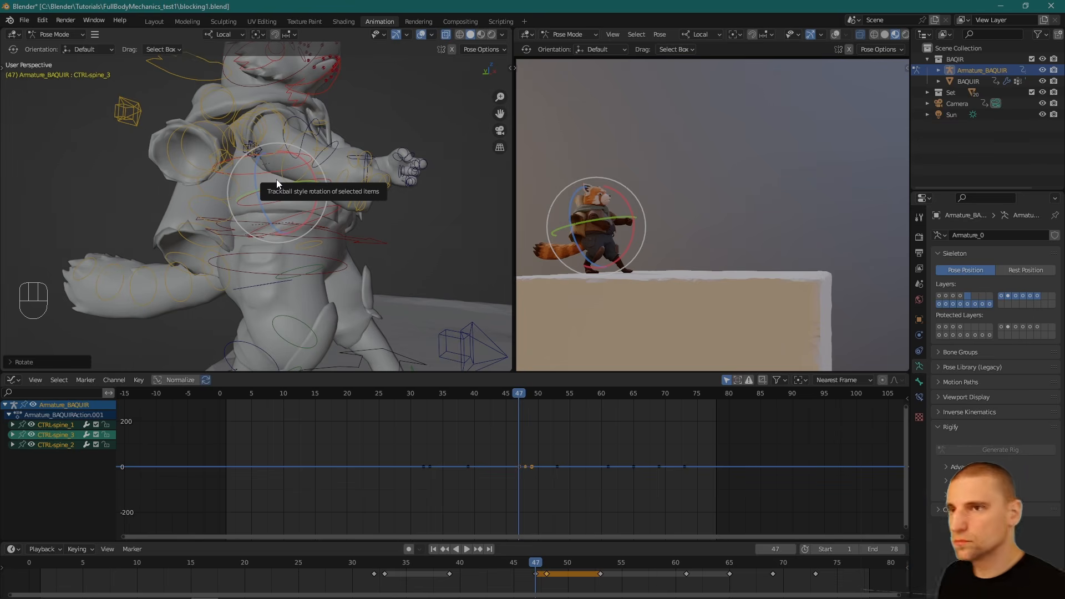
key("alt+r")
key("alt+g")
key("alt+r")
key("alt+g")
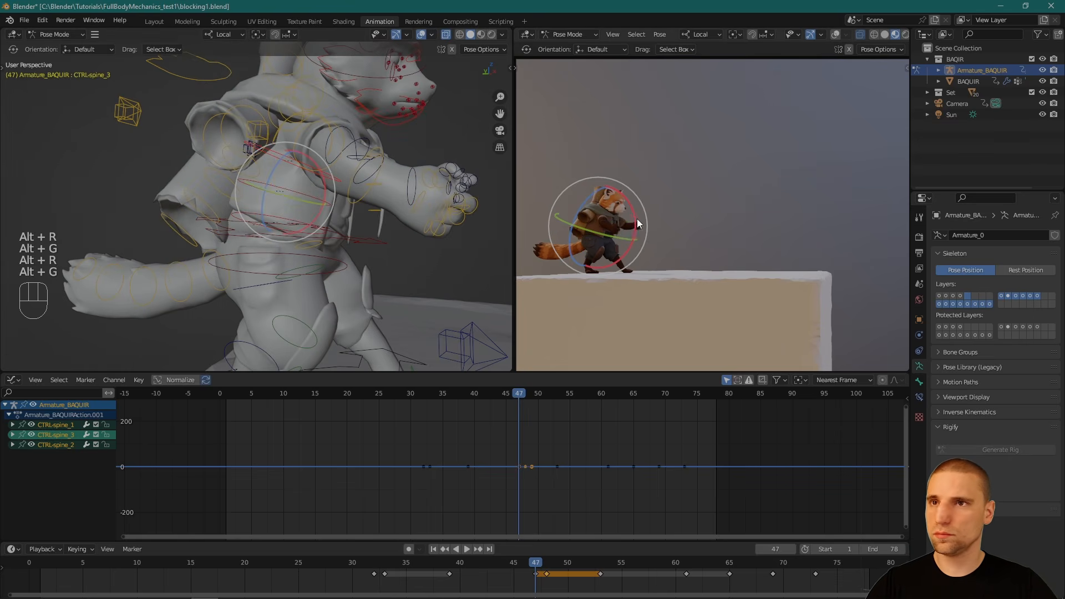
key("a")
key("i")
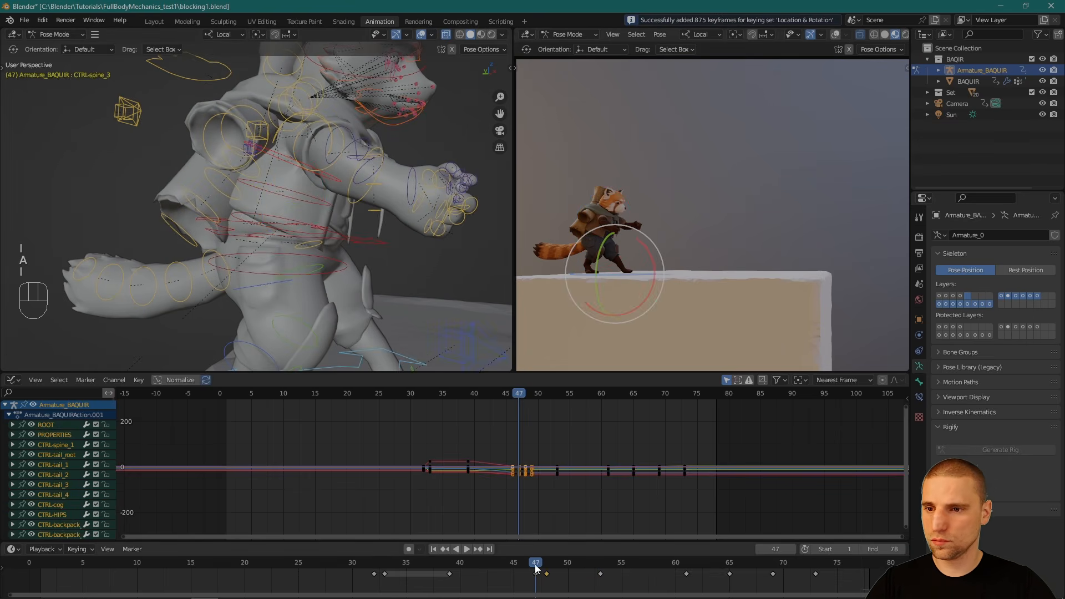
Step: Compare the frame 47 pose with its neighbouring key poses by stepping back and forth between them
left_click(536, 565)
key("Left")
key("Down")
key("Up")
key("Up")
key("Down")
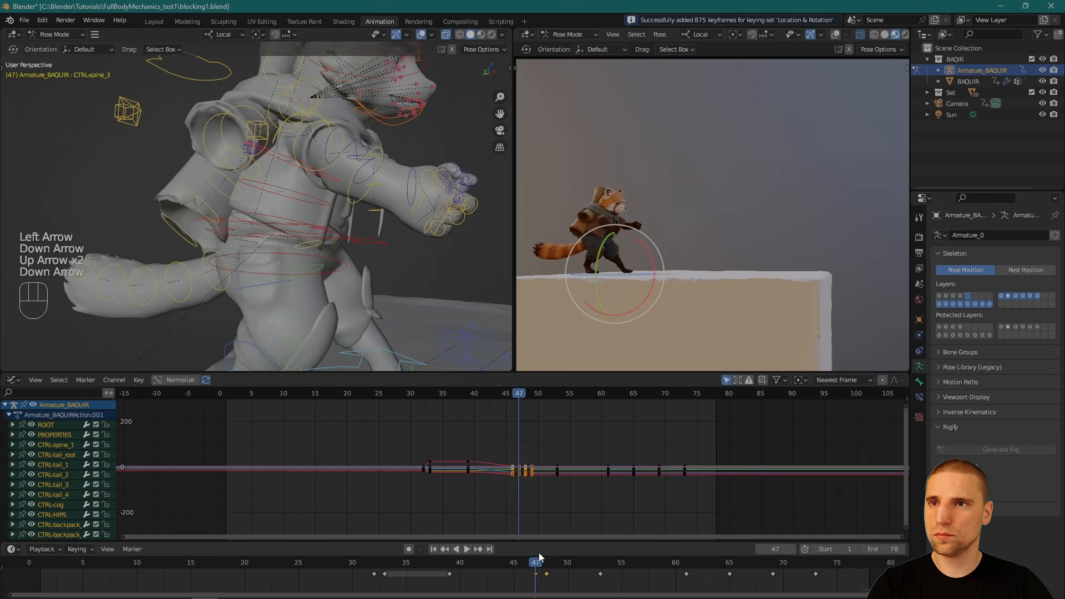
key("Down")
key("Up")
key("Down")
key("Down")
key("Up")
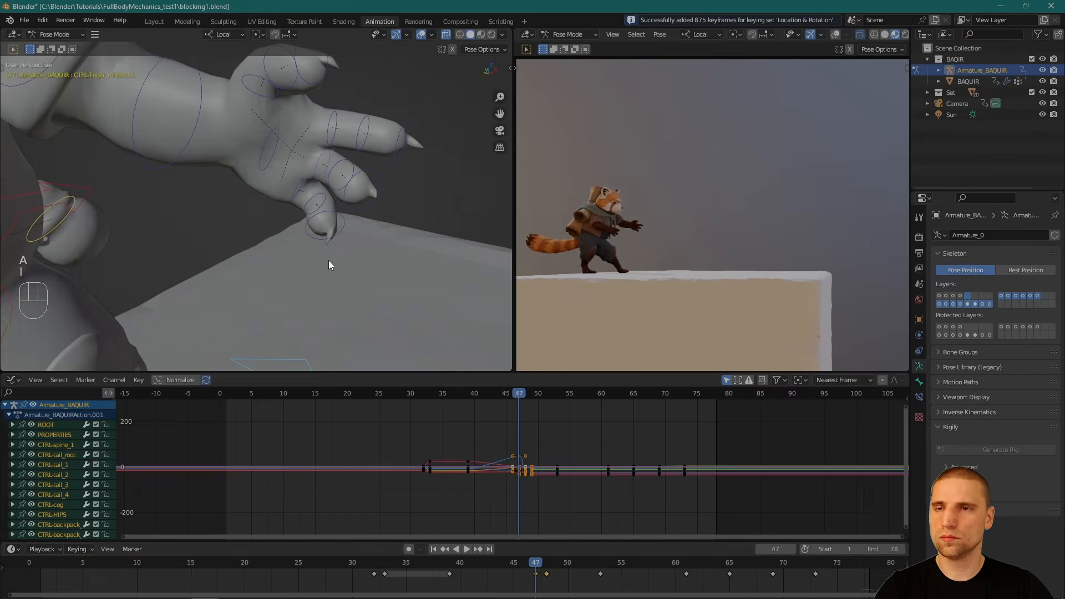
key("Right")
key("Left")
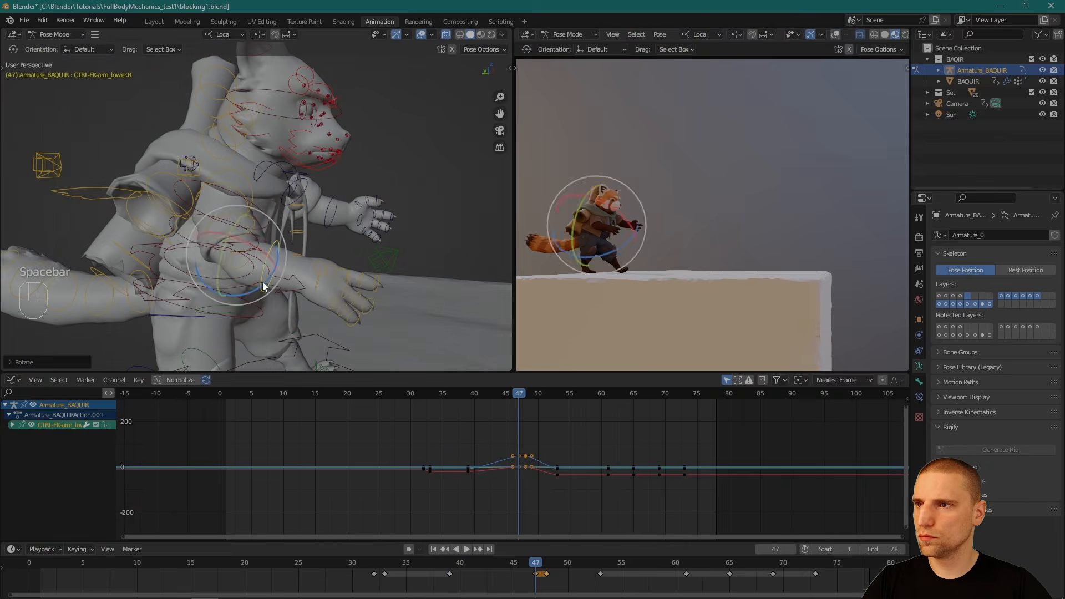
Step: Rotate the right FK hand control to refine the hand's angle at frame 47
mouse_move(262, 282)
left_mouse_down("alt")
mouse_move(289, 291)
mouse_move(260, 274)
left_mouse_up("alt")
left_click(223, 252)
key("space")
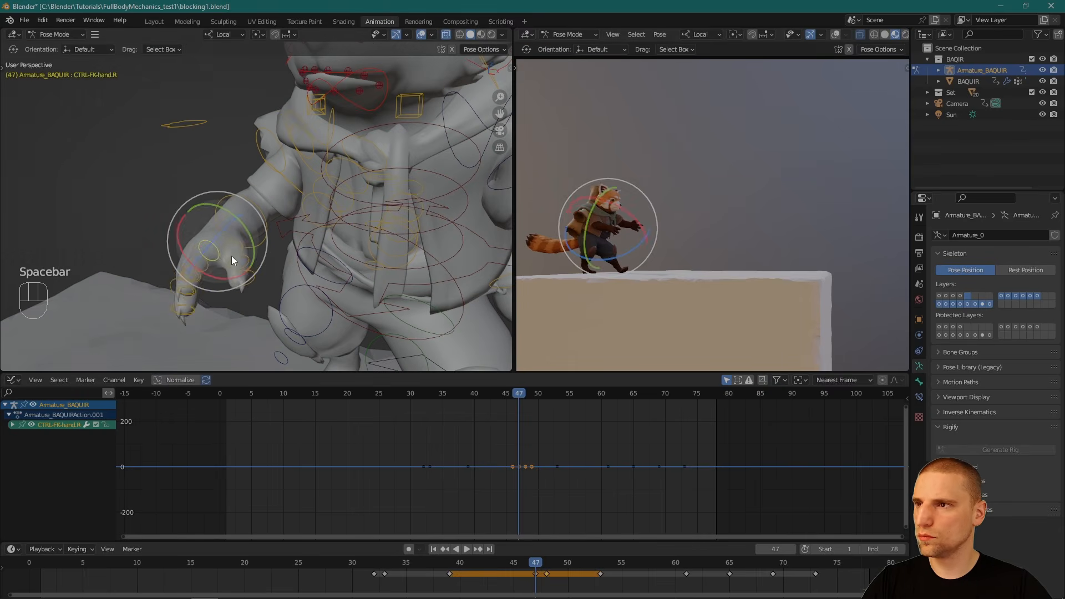
left_click_drag(221, 240, 224, 232)
left_click_drag(596, 192, 591, 218)
key("w")
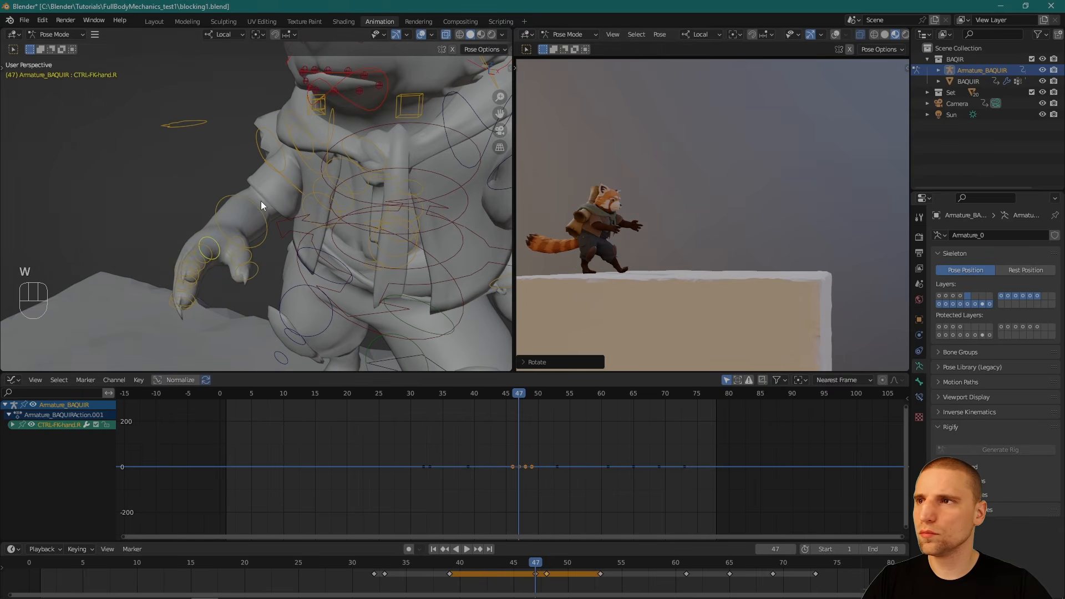
Step: Adjust the character's arm rotation at frame 47 while judging the pose through the camera
left_click_drag(260, 200, 283, 173, "alt")
left_click(284, 173)
key("space")
left_click(650, 280)
left_click_drag(619, 234, 637, 255)
key("w")
Step: Rotate the left FK hand control on the outstretched arm at frame 47, and undo the last rotation
left_click_drag(296, 195, 355, 195, "alt")
left_click(383, 203)
key("space")
left_click(699, 214)
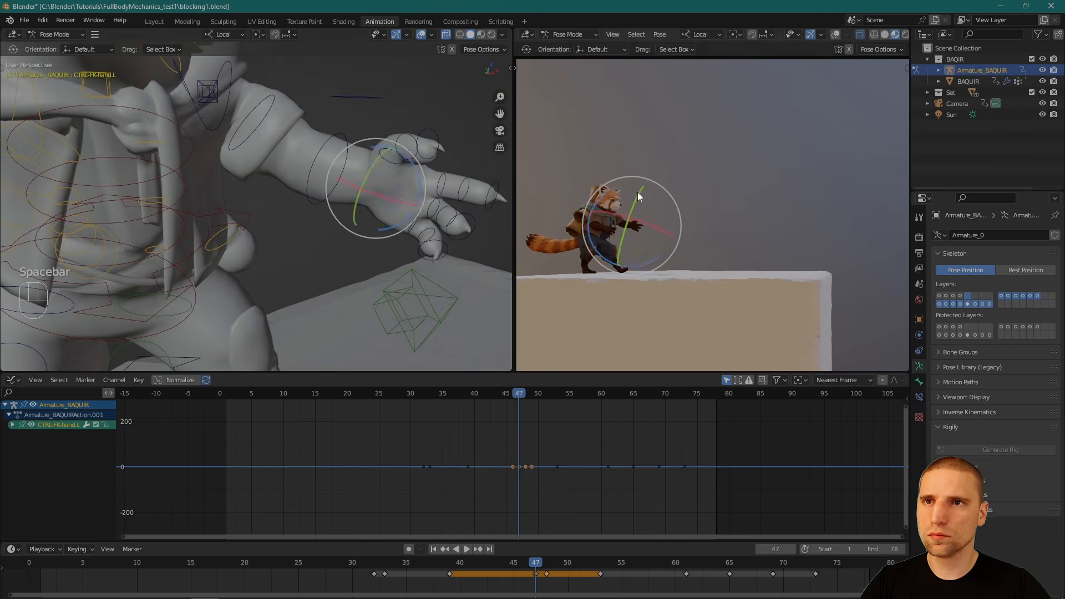
left_click_drag(638, 192, 651, 202)
left_click_drag(655, 205, 651, 192)
key("ctrl+z")
Step: Refine the outstretched left hand's rotation and keyframe all rig controls at frame 47
scroll(373, 207, "down", 4)
left_click_drag(373, 207, 337, 185, "alt")
left_click_drag(310, 224, 312, 198)
left_click_drag(616, 223, 619, 240)
left_click_drag(619, 238, 624, 239)
left_click_drag(276, 181, 279, 220, "alt")
key("w")
key("a")
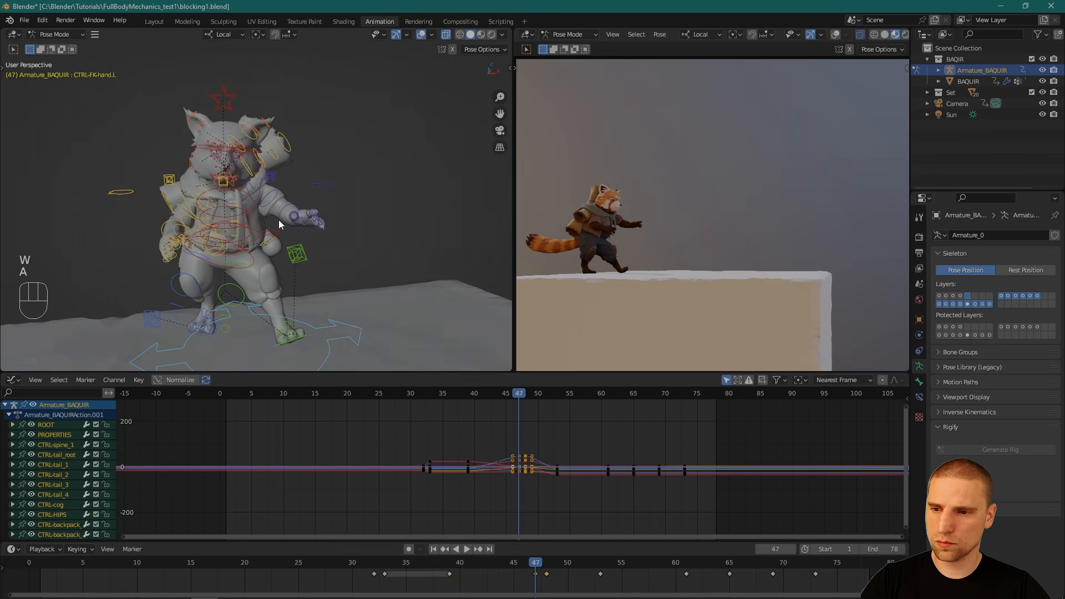
key("i")
Step: Check the refined frame 47 pose against frames 46 and 48 and the standing pose at frame 39
key("Right")
key("Left")
key("Left")
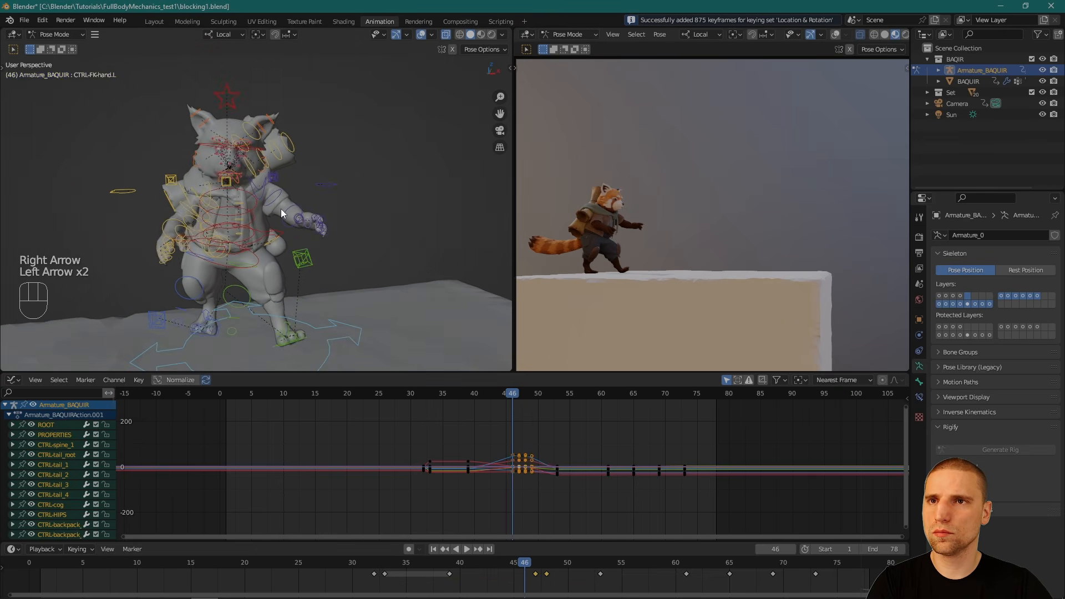
key("Right")
key("Down")
key("Up")
key("Down")
key("Up")
key("Down")
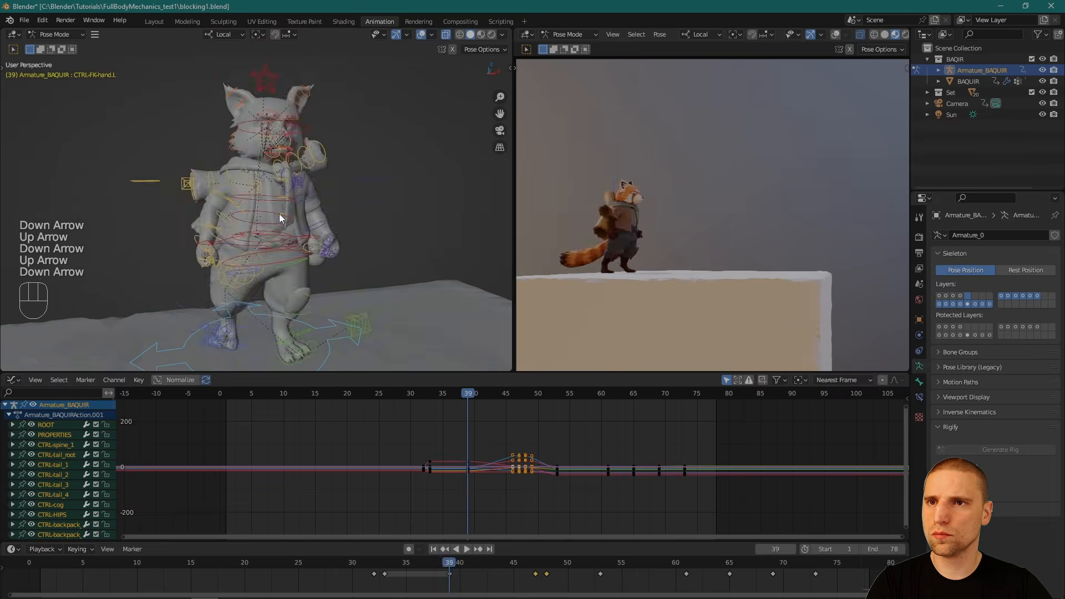
key("Up")
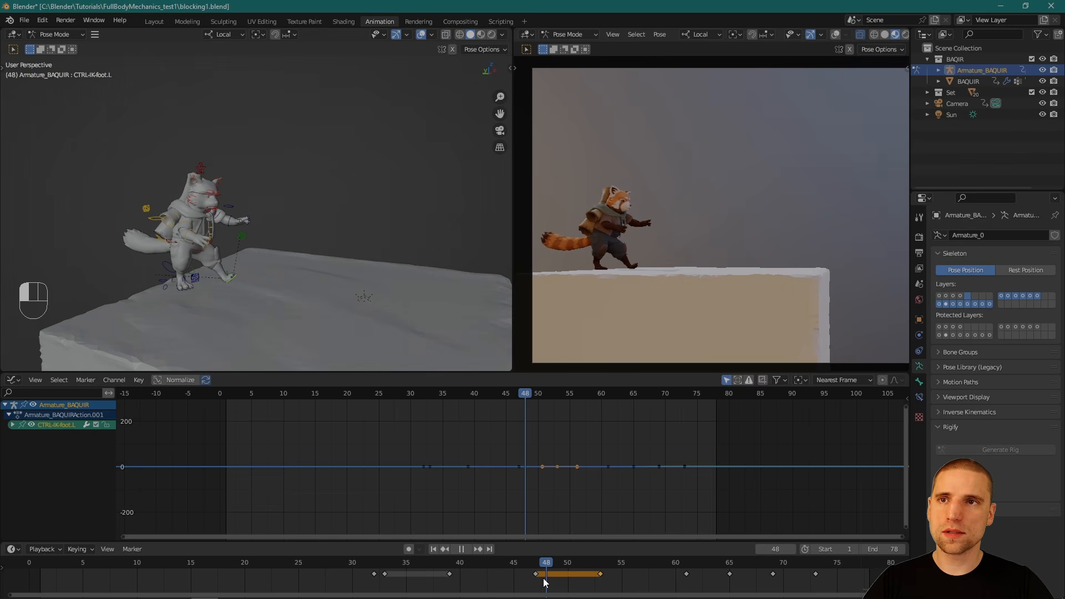
Step: Flip repeatedly between the key poses at frames 39 and 47 to judge the change into the step
mouse_move(542, 578)
left_mouse_down()
mouse_move(525, 568)
mouse_move(547, 568)
left_mouse_up()
key("Down")
key("Down")
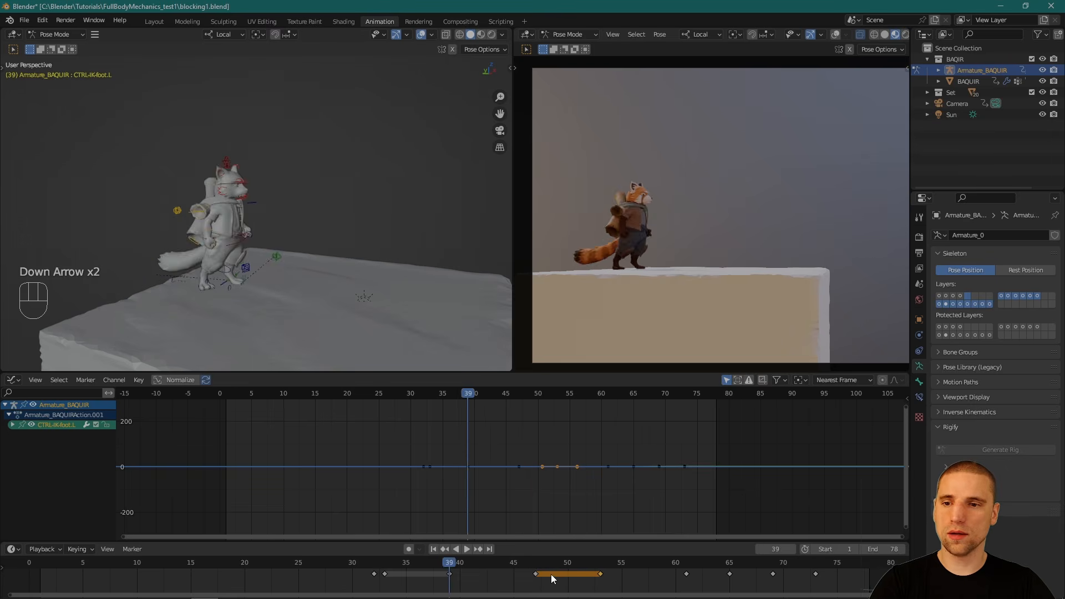
key("Up")
key("Down")
key("Up")
key("Down")
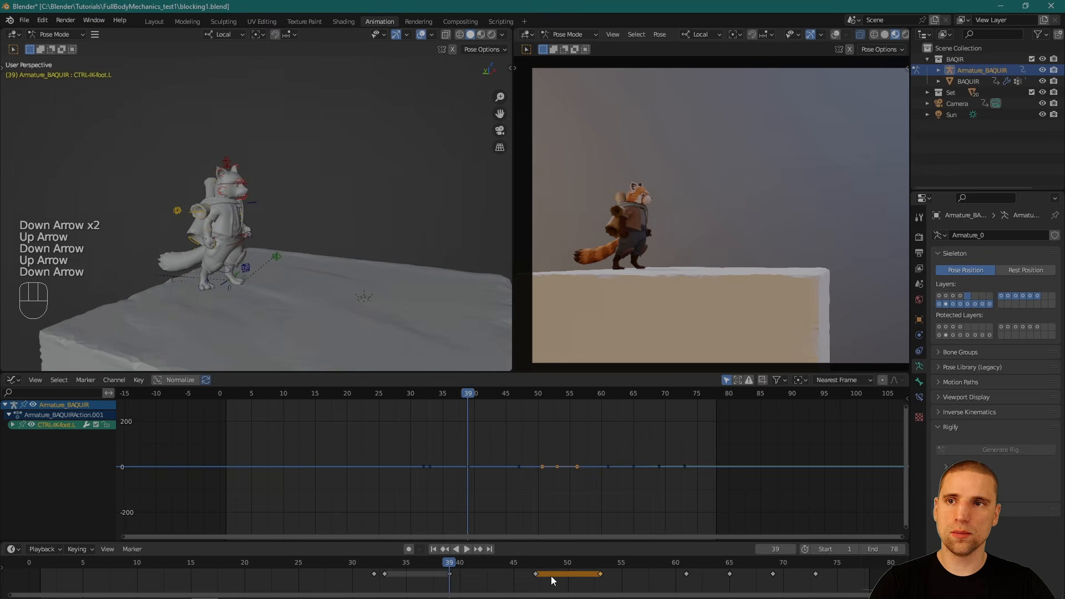
key("Up")
key("Down")
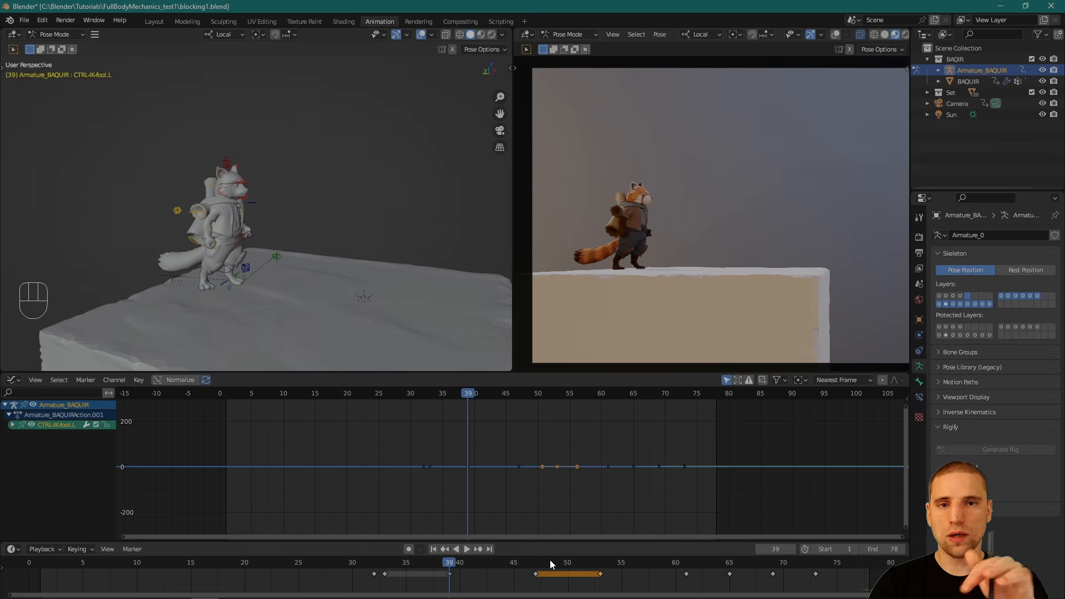
key("Up")
Step: Examine the crouched pose at the ledge on frame 73 and the motion leading into it around frame 68
middle_click_drag(575, 587, 667, 588)
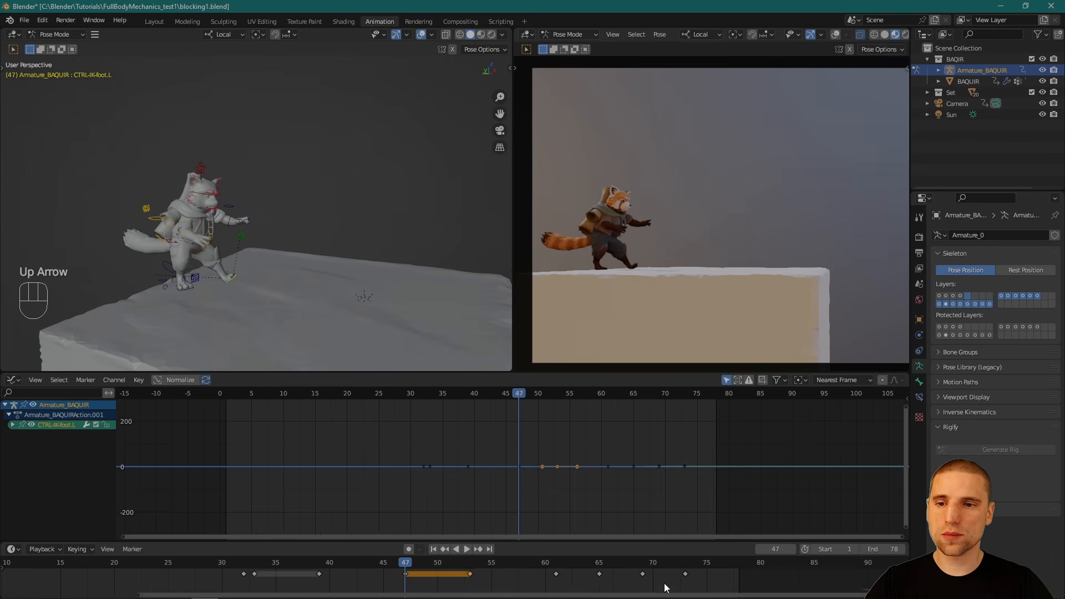
left_click(685, 563)
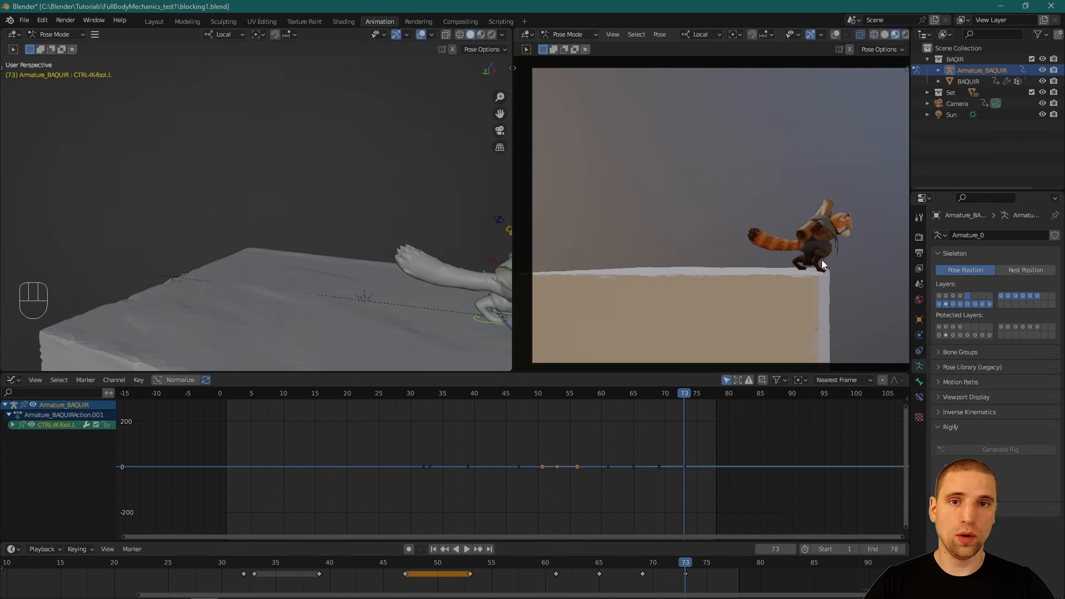
left_click_drag(682, 568, 631, 576)
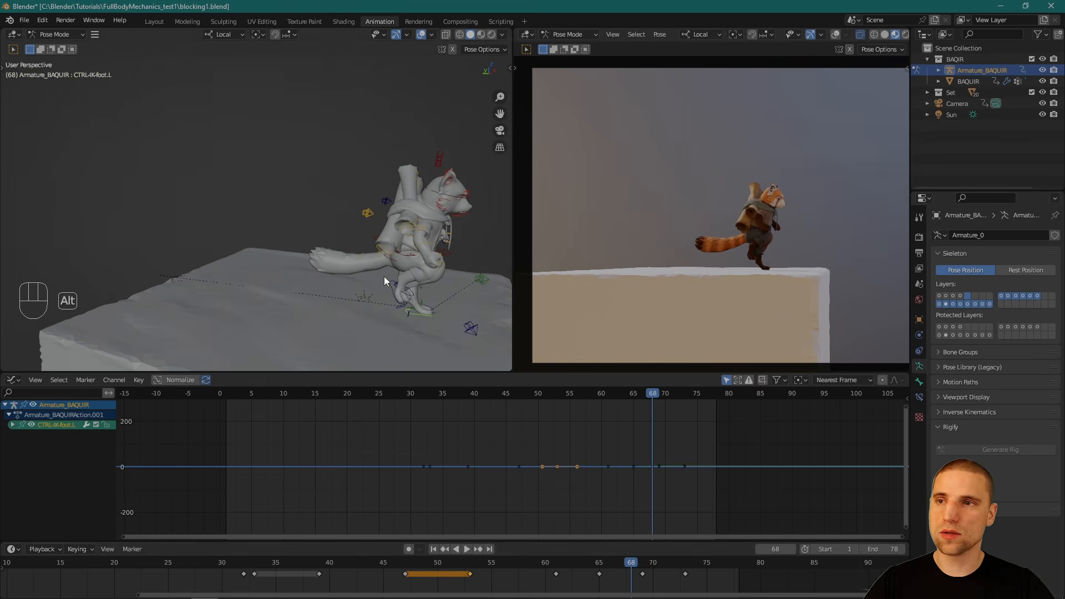
middle_click_drag(364, 275, 344, 239)
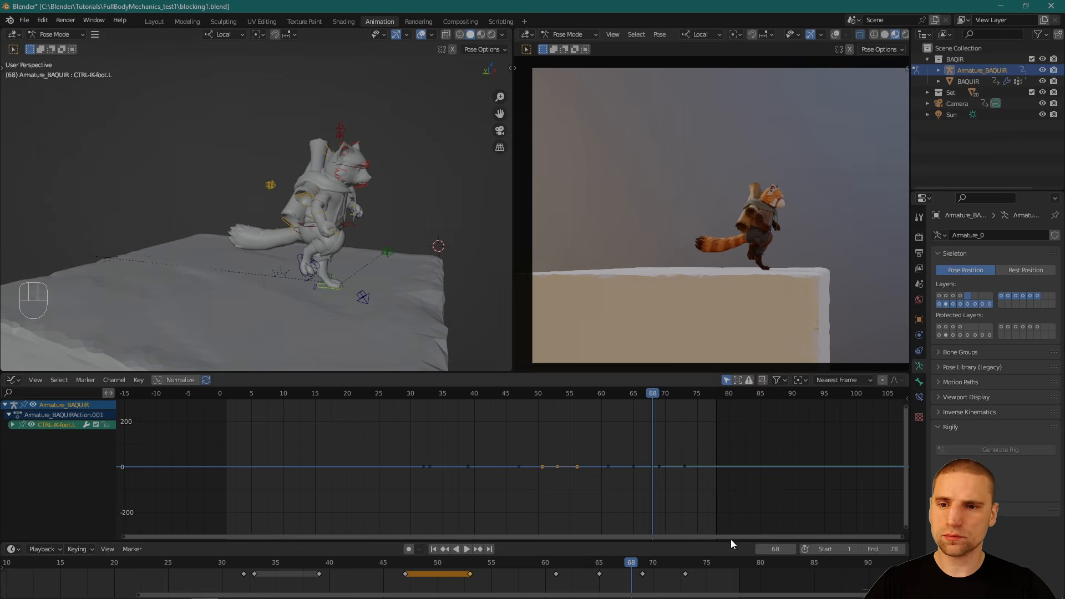
left_click(686, 563)
middle_click_drag(391, 185, 369, 198)
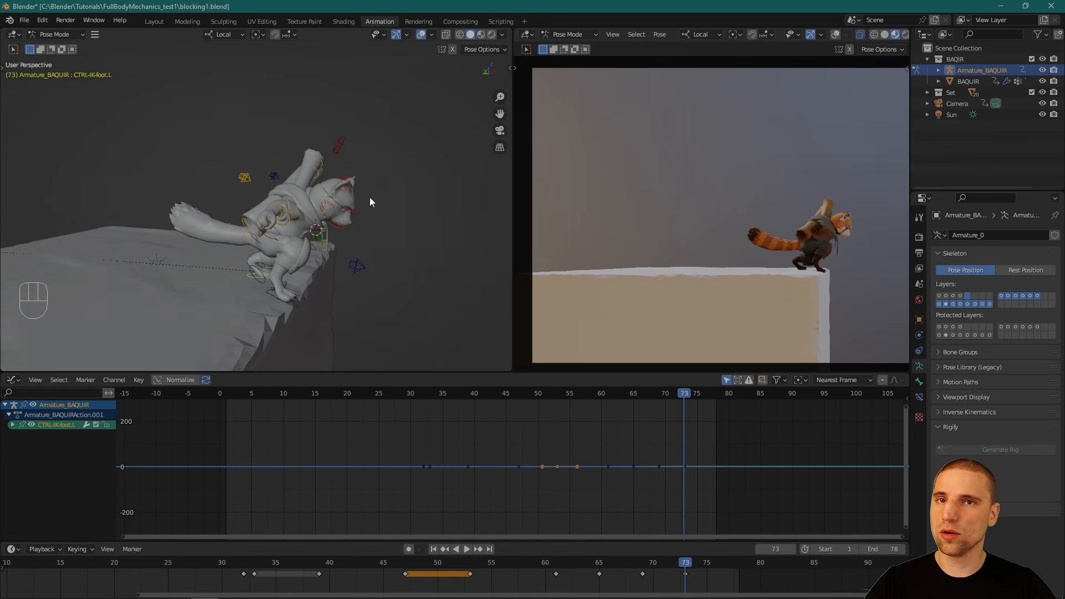
middle_click_drag(352, 234, 361, 238)
right_click_drag(361, 239, 341, 186, "alt")
left_click_drag(404, 186, 410, 230)
Step: Keyframe all rig controls at frame 73 and keyframe the same pose at frame 74
key("a")
middle_click_drag(385, 175, 426, 228)
key("i")
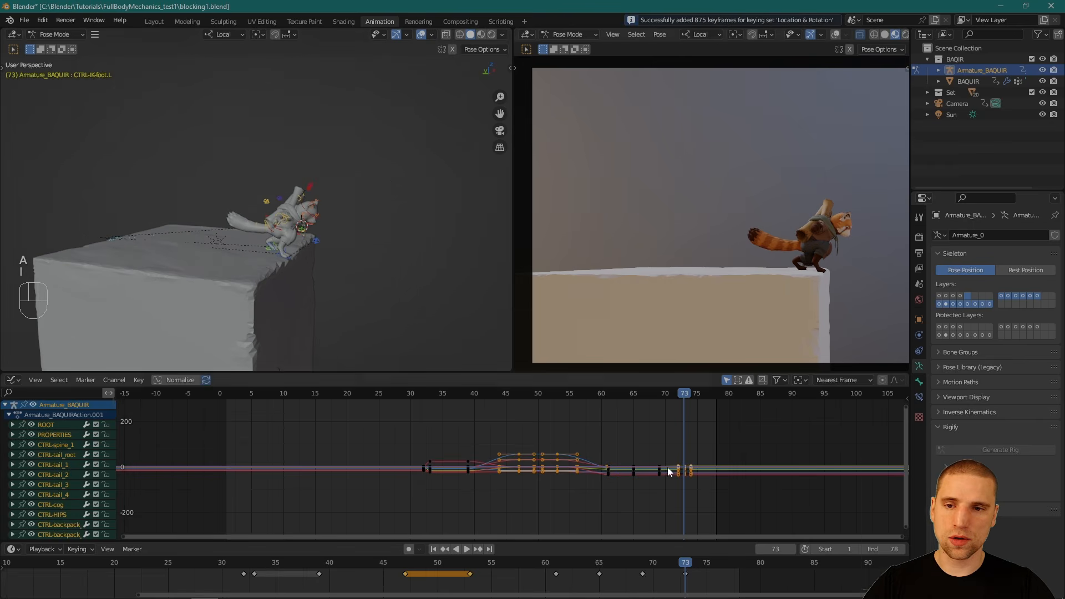
left_click_drag(689, 567, 691, 565)
middle_click_drag(349, 190, 360, 201, "shift")
key("i")
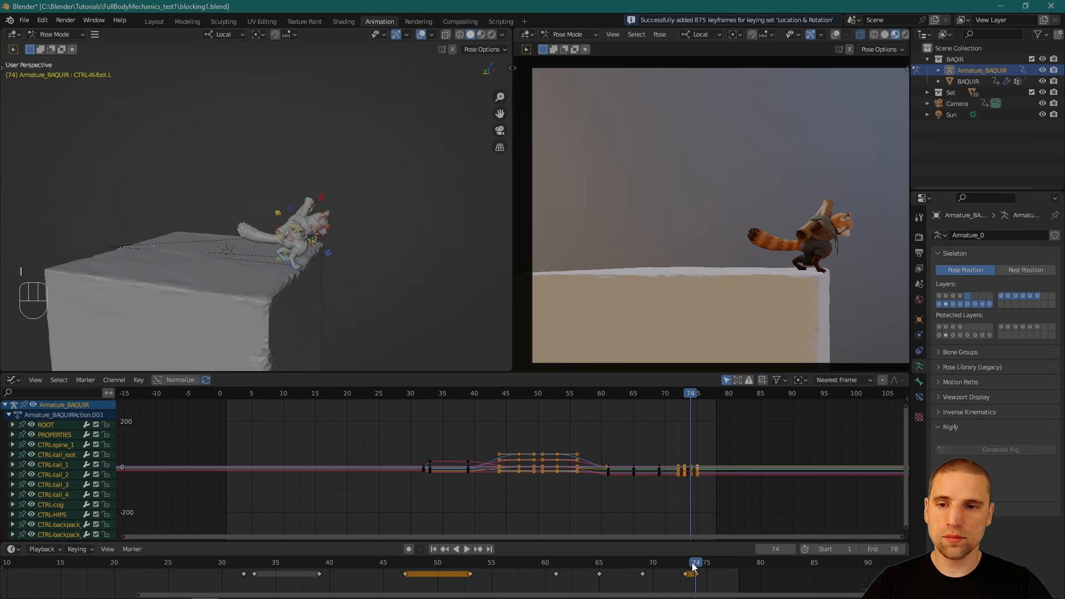
Step: Examine the crouched pose near the ledge's edge at frames 73 and 74 from several angles
left_click_drag(694, 566, 695, 576)
right_click_drag(282, 161, 298, 209, "alt")
middle_click_drag(355, 283, 333, 217, "alt")
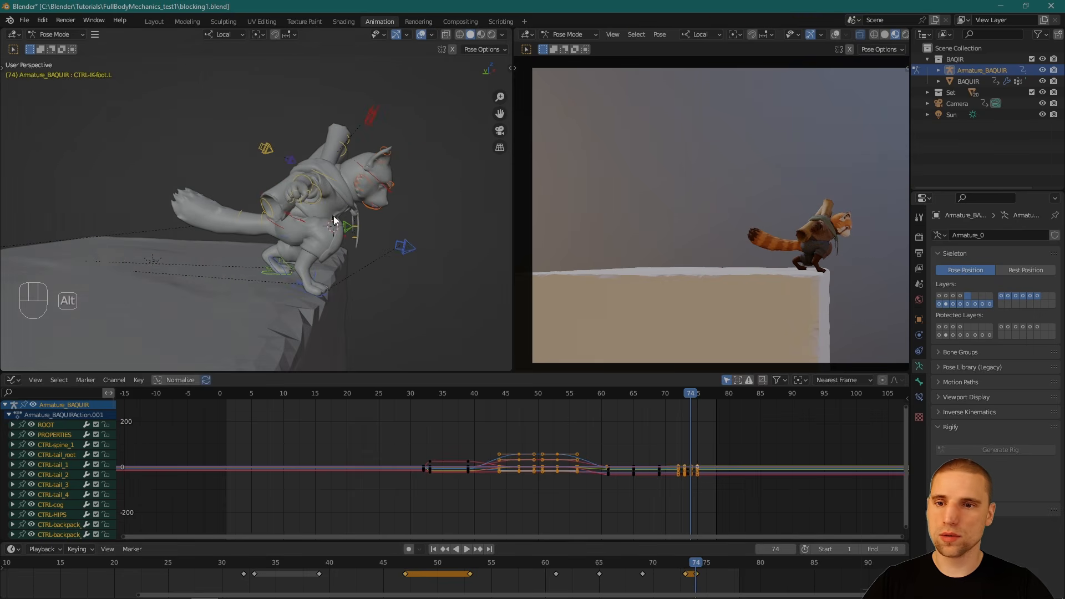
left_click_drag(692, 573, 687, 579)
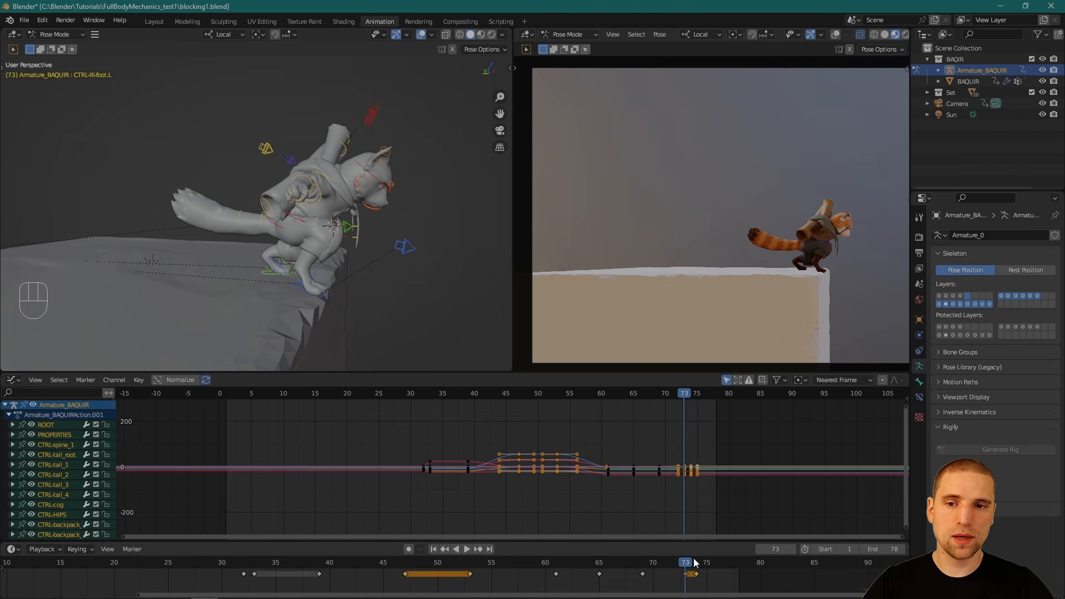
left_click(696, 572)
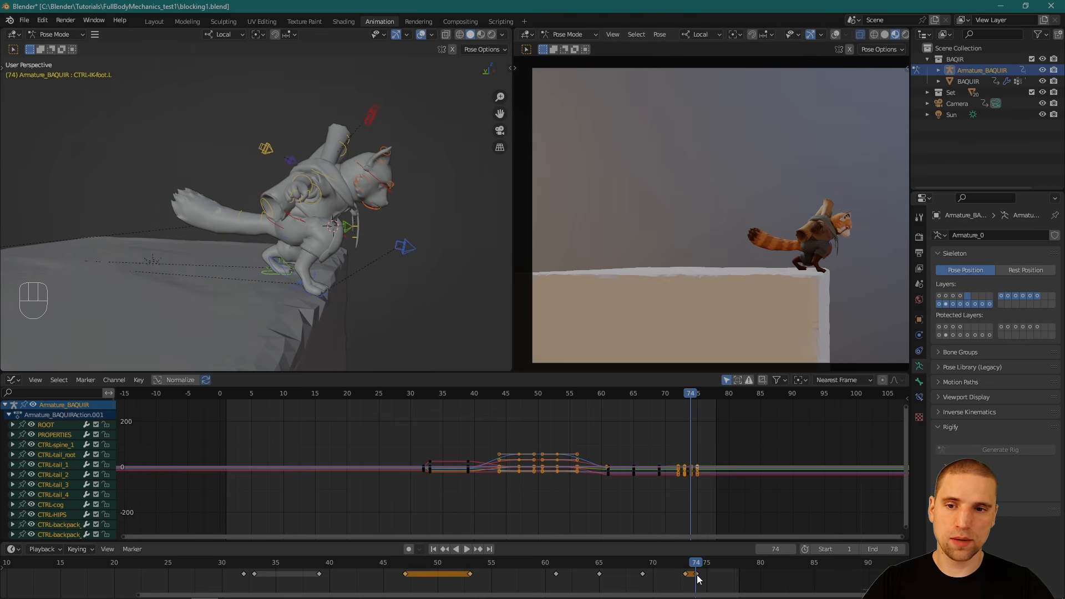
left_click_drag(696, 566, 686, 579)
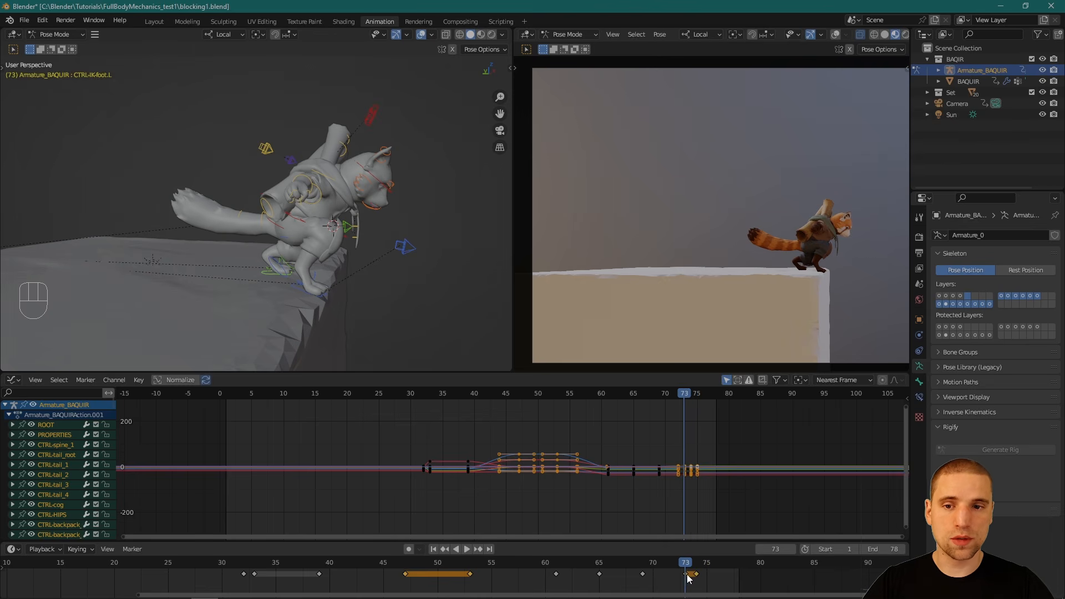
right_click_drag(259, 167, 304, 152, "alt")
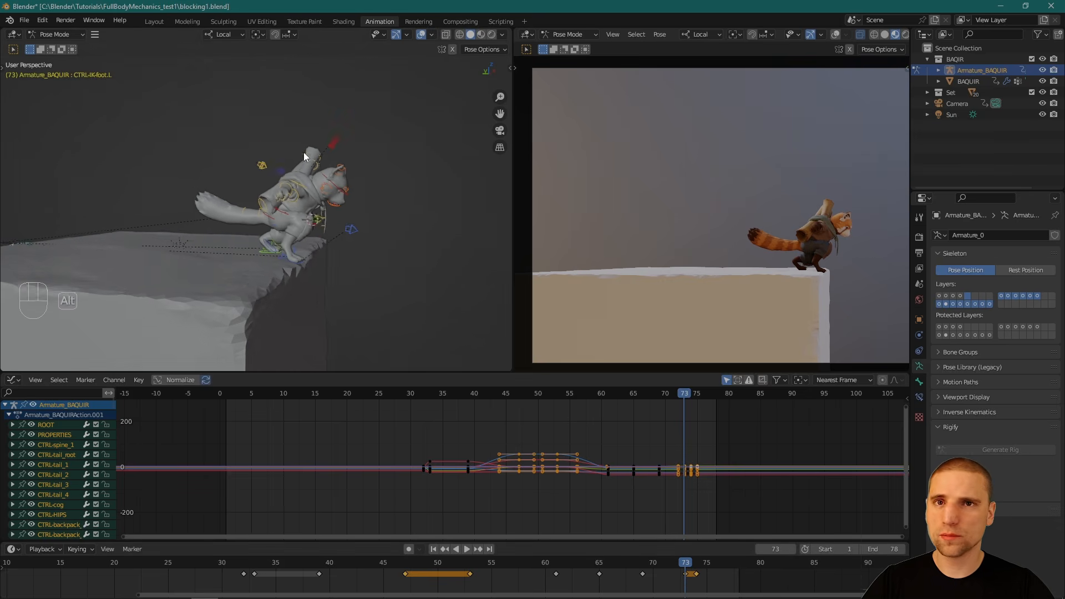
middle_click_drag(305, 152, 262, 147, "alt")
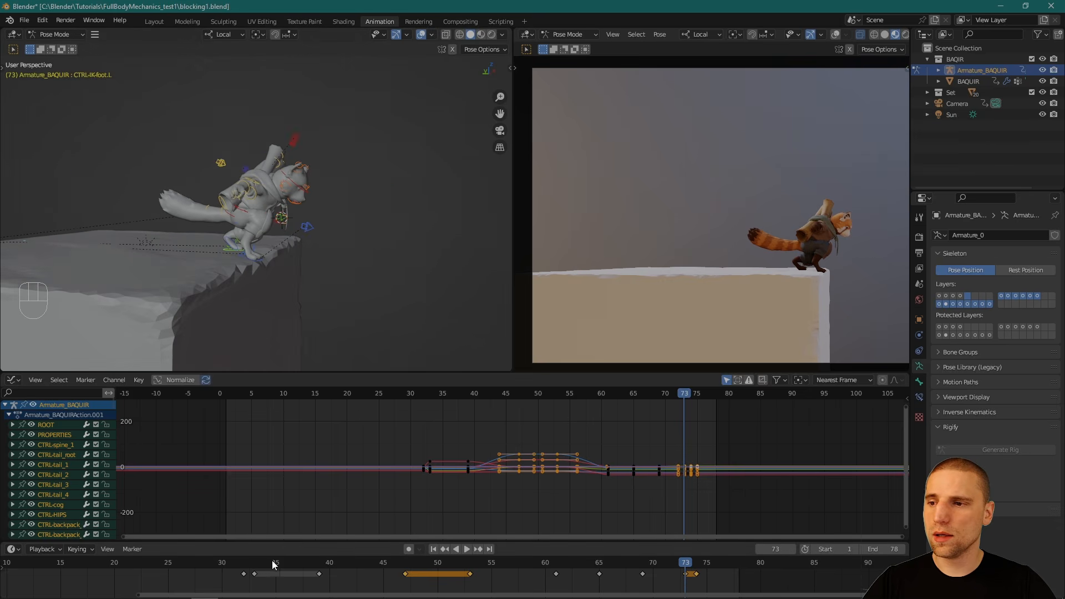
Step: Review the character's poses around frames 35 to 50 in the camera view and return to frame 73
left_click_drag(259, 565, 273, 570)
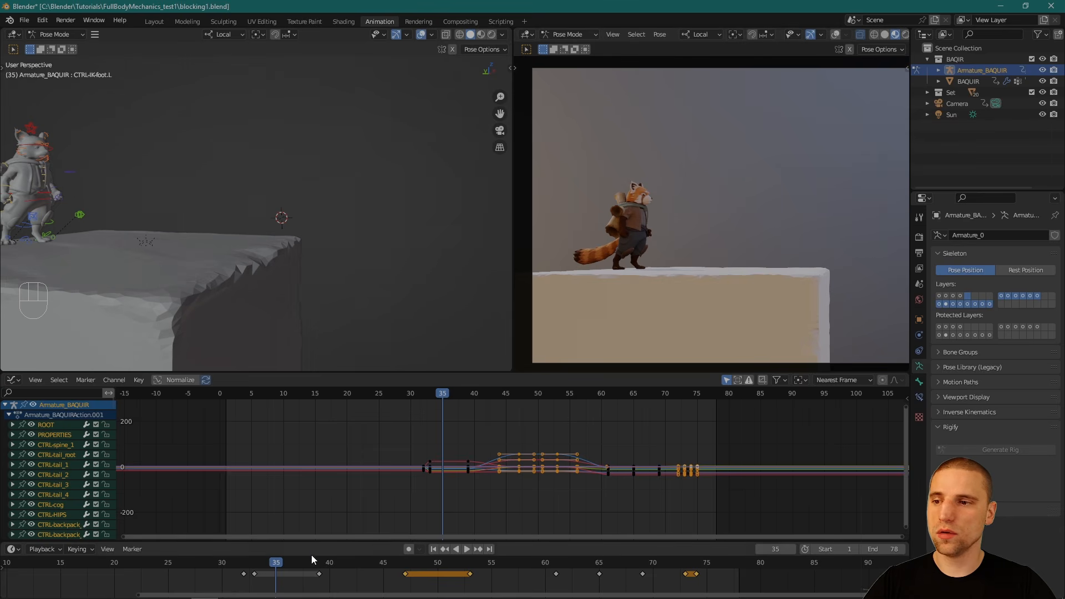
left_click_drag(311, 555, 438, 570)
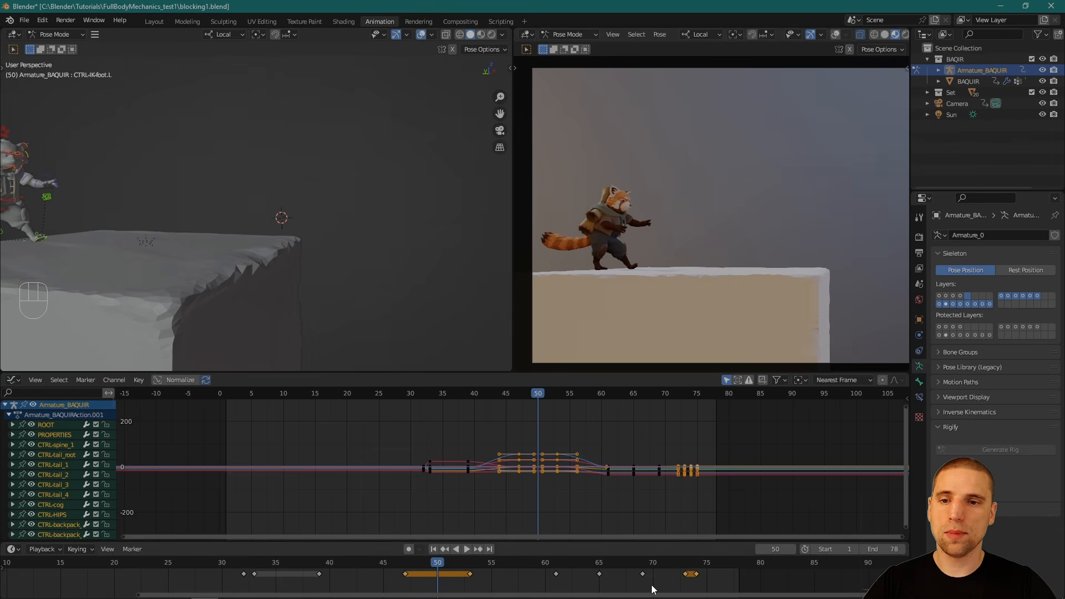
left_click(682, 563)
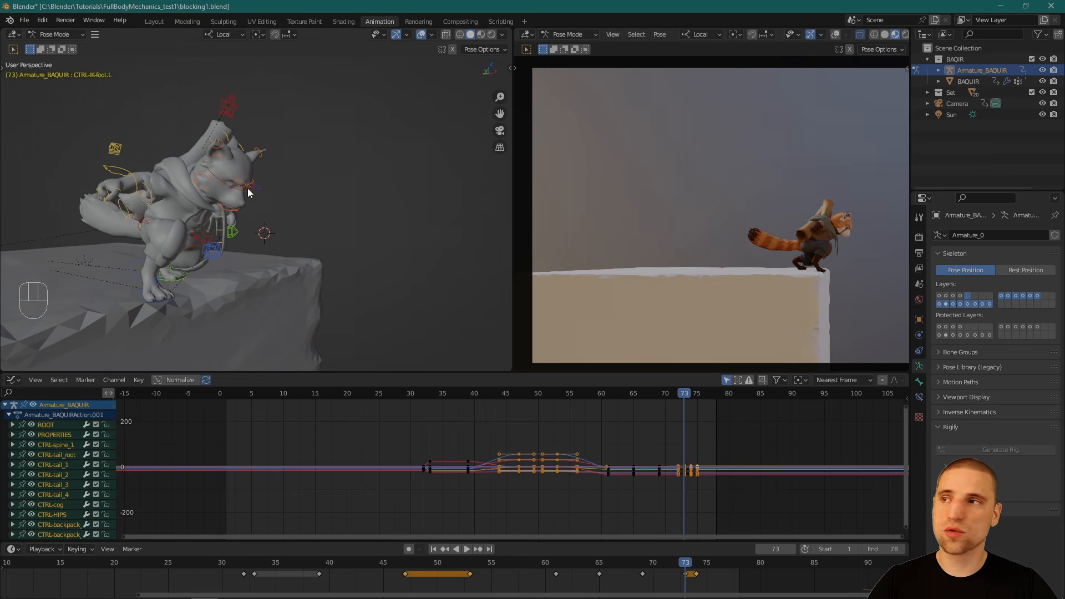
Step: Turn on X-ray display in the perspective viewport so the rig controls show through the crouching character's mesh
key("alt+z")
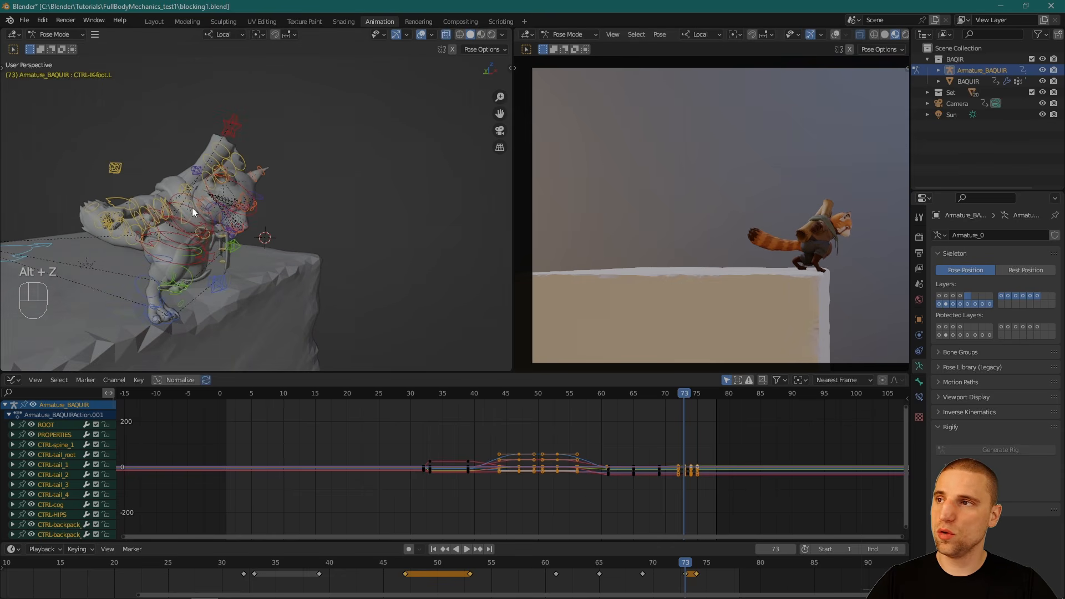
left_click(192, 214)
key("f")
scroll(301, 262, "down", 3)
left_click_drag(301, 262, 268, 221, "alt")
scroll(290, 200, "down", 1)
Step: Rotate the right upper arm FK control at frame 73 so the arm swings up behind the body
key("space")
left_click(289, 233)
key("space")
left_click(292, 229)
key("w")
left_click(227, 143)
left_click_drag(235, 156, 230, 170, "alt")
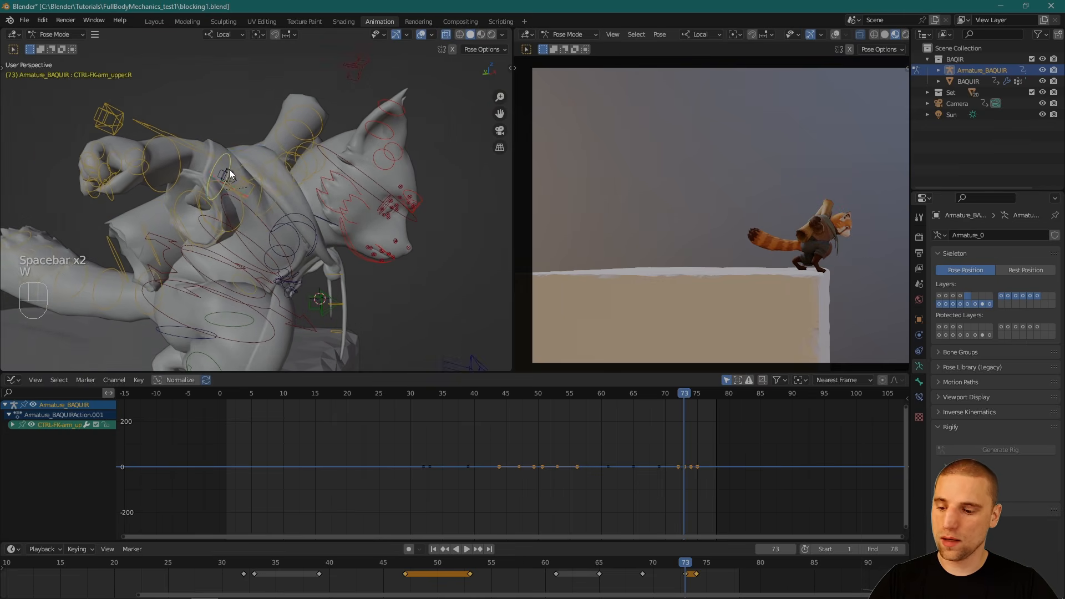
key("space")
left_click(231, 172)
left_click_drag(294, 188, 255, 200, "alt")
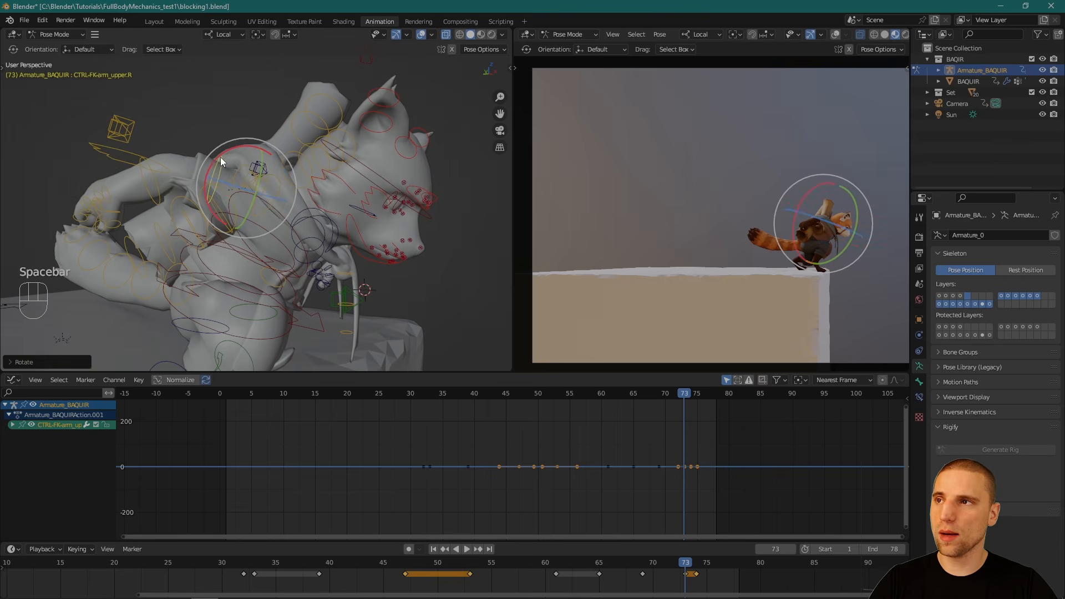
left_click_drag(219, 158, 230, 145)
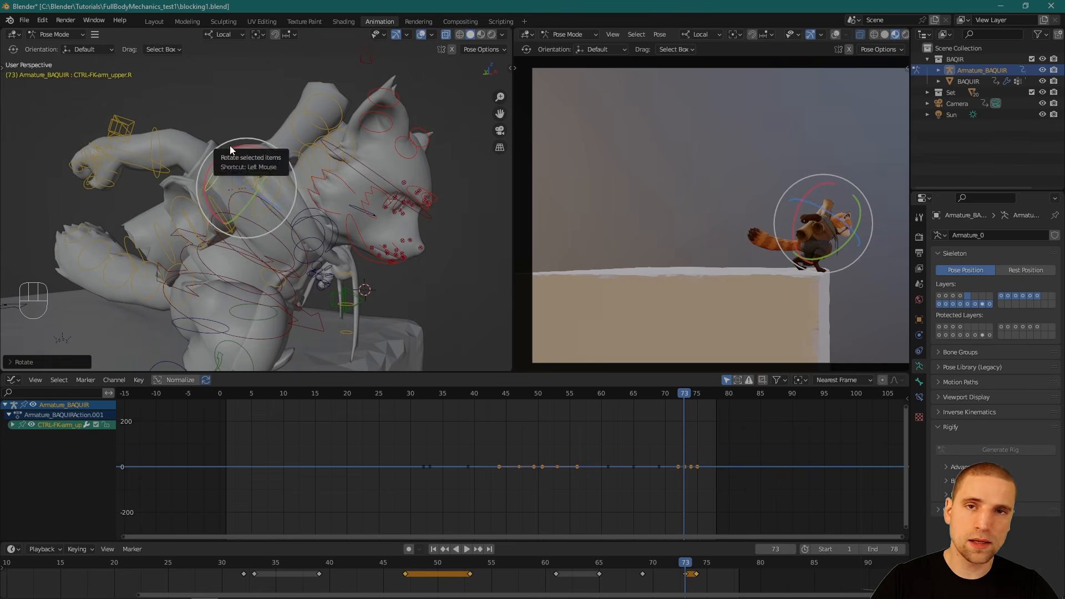
left_click_drag(294, 214, 321, 228, "alt")
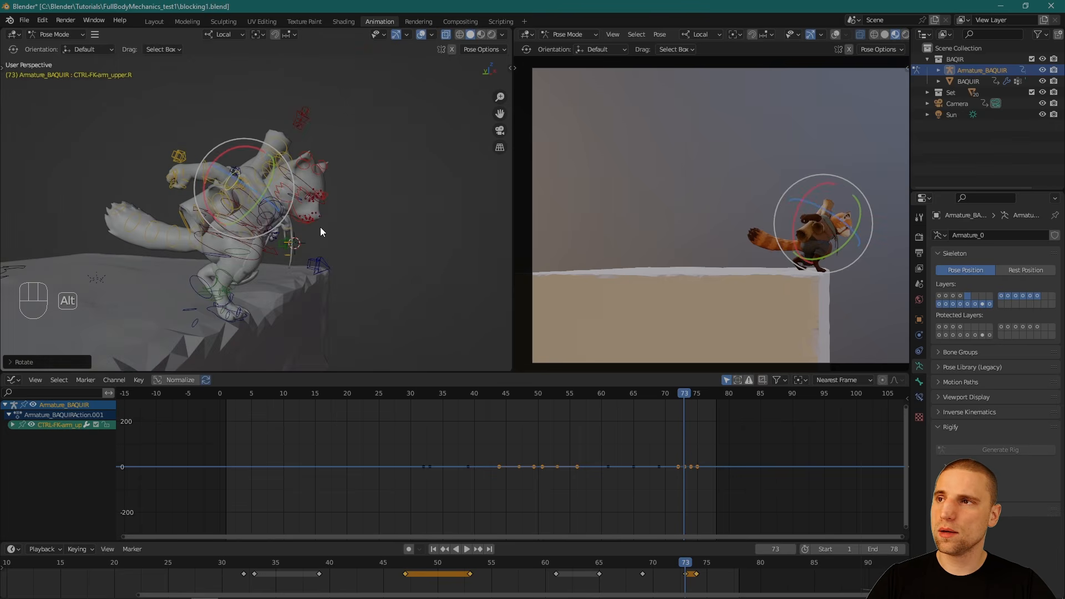
Step: Move the right clavicle control by about 0.03 m at frame 73 to reposition the shoulder
key("w")
left_click(248, 198)
scroll(266, 222, "up", 5)
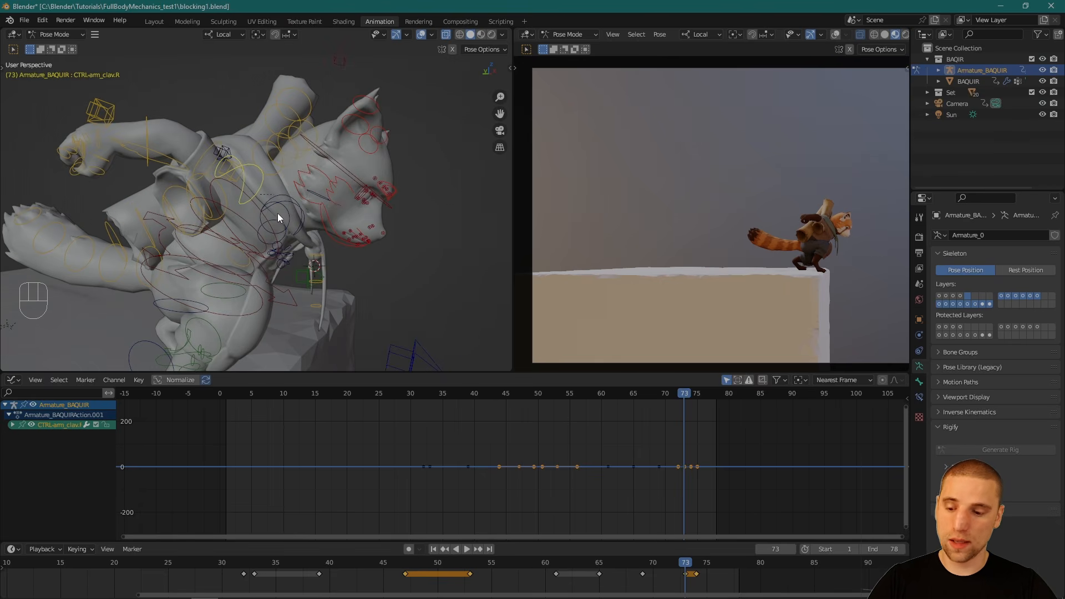
key("space")
key("g")
right_click_drag(276, 211, 286, 150, "alt")
left_click_drag(285, 150, 333, 181, "alt")
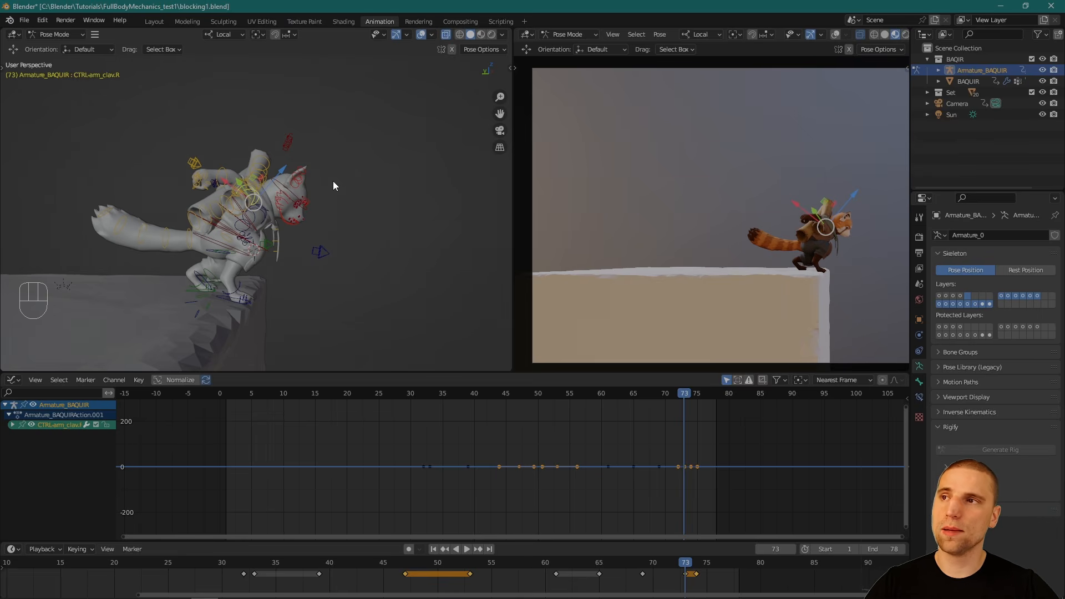
right_click_drag(248, 227, 281, 251, "alt")
middle_click_drag(281, 251, 285, 272, "alt")
right_click_drag(286, 272, 282, 308, "alt")
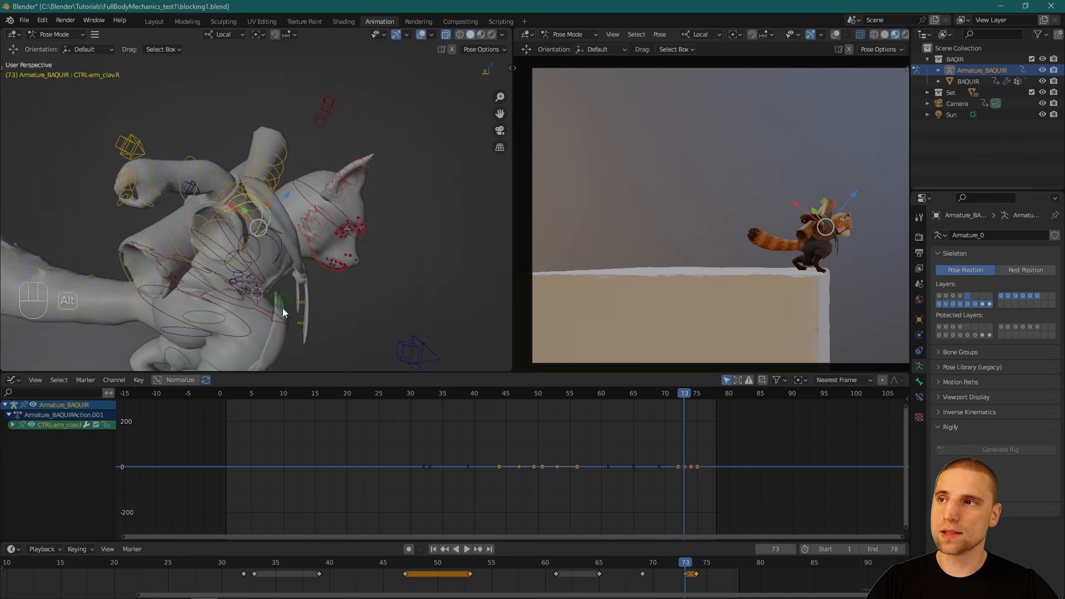
left_click_drag(267, 250, 294, 227, "alt")
key("g")
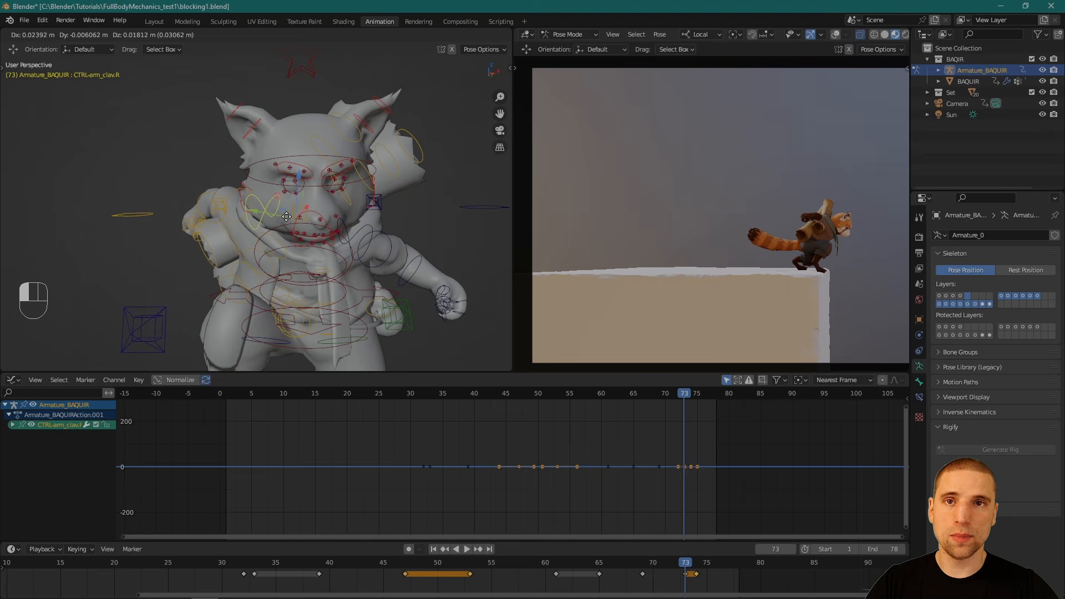
left_click(287, 216)
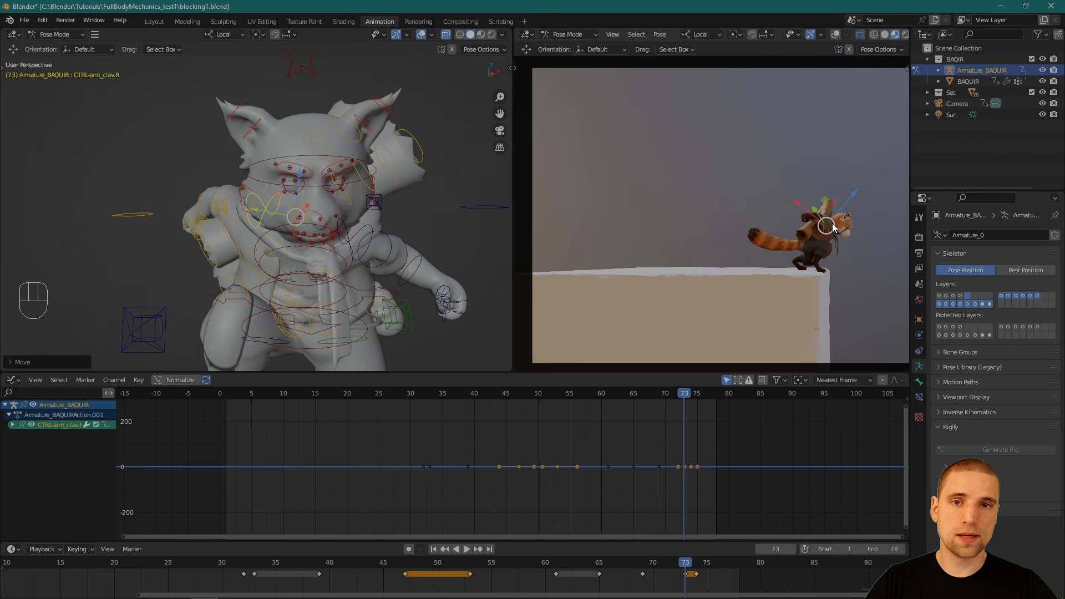
Step: Clear the rotation and location of the right lower arm FK control at frame 73
mouse_move(255, 216)
left_mouse_down("alt")
mouse_move(292, 212)
mouse_move(252, 241)
mouse_move(317, 231)
mouse_move(256, 225)
left_mouse_up("alt")
key("w")
left_click_drag(177, 153, 200, 178)
key("alt+r")
key("alt+g")
middle_click_drag(200, 178, 258, 211, "alt")
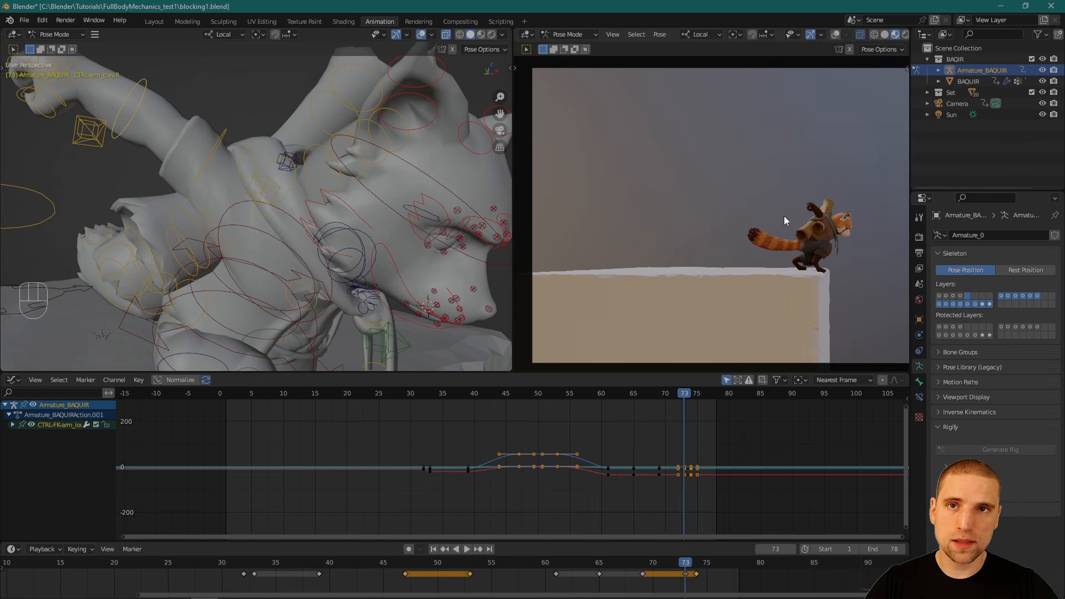
left_click_drag(249, 231, 158, 133, "alt")
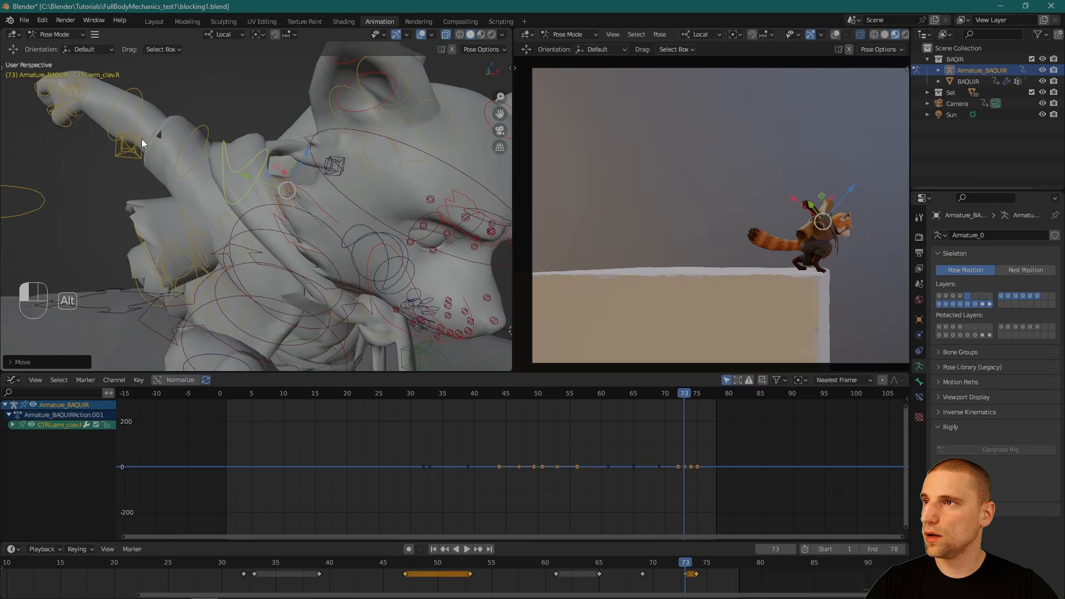
Step: Rotate the right upper arm FK control freely in the camera view to improve the raised arm's silhouette
left_click(203, 135)
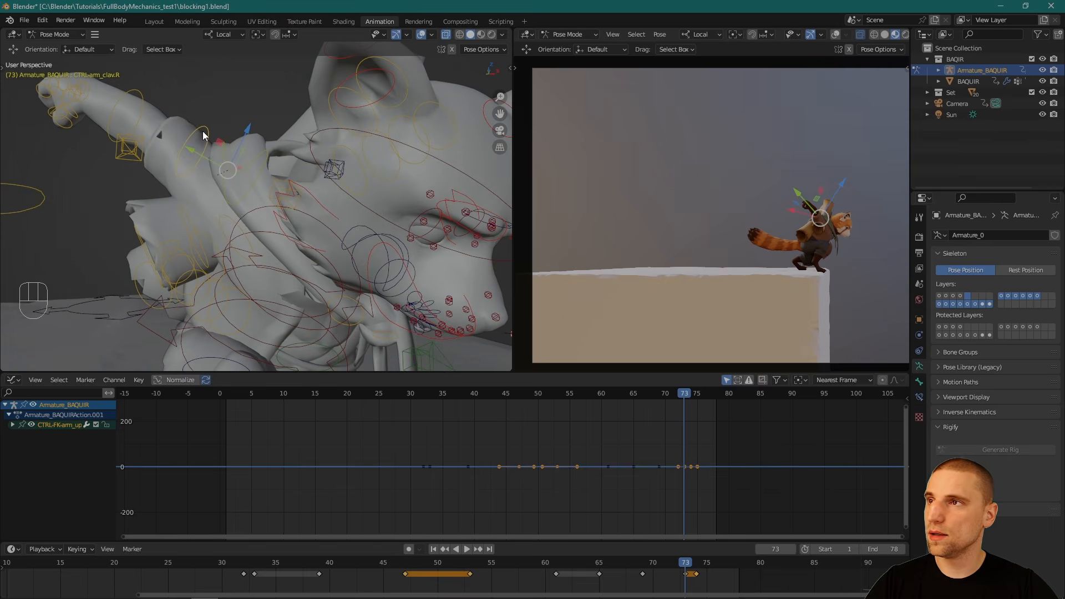
key("space")
left_click(240, 175)
left_click_drag(833, 206, 867, 202)
left_click_drag(862, 208, 837, 227)
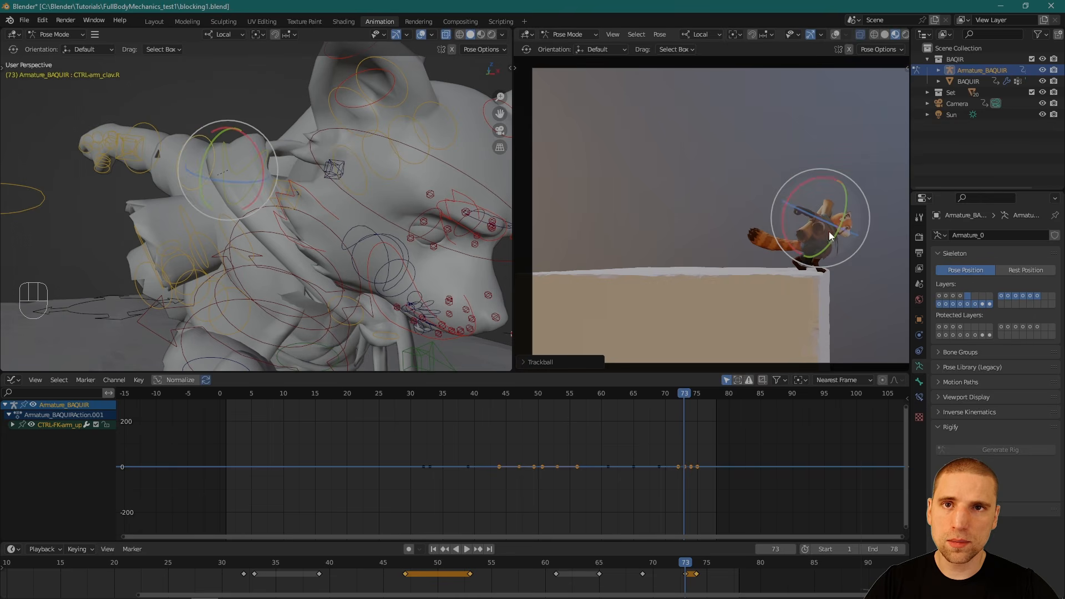
key("w")
middle_click_drag(241, 172, 286, 236)
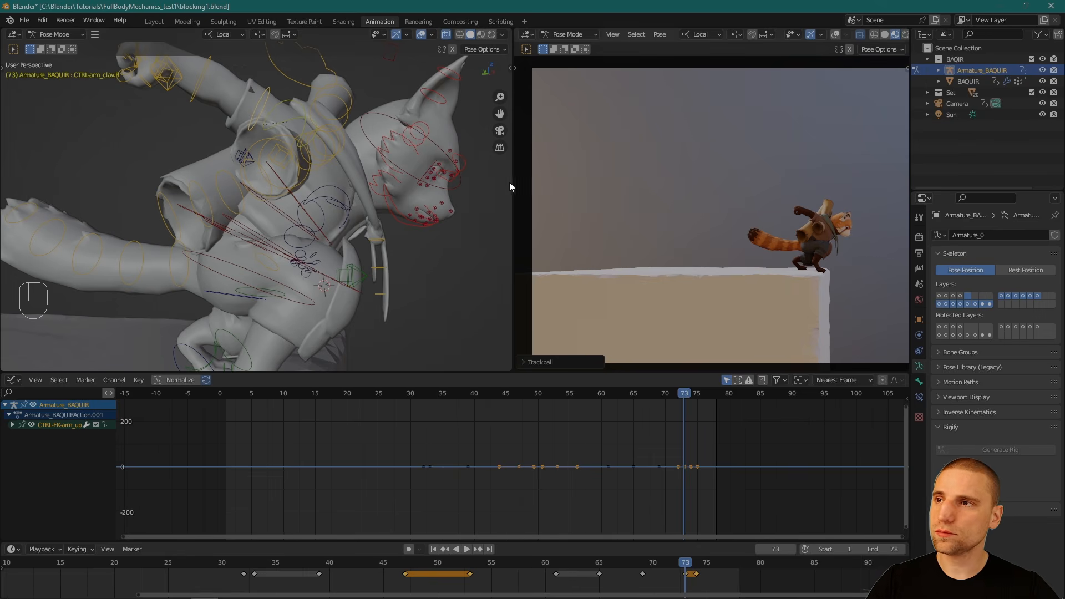
Step: Rotate and slightly move the hips control at frame 73 so the pelvis tilts and the tail drops toward the ledge
middle_click_drag(509, 182, 252, 254)
left_click(308, 246)
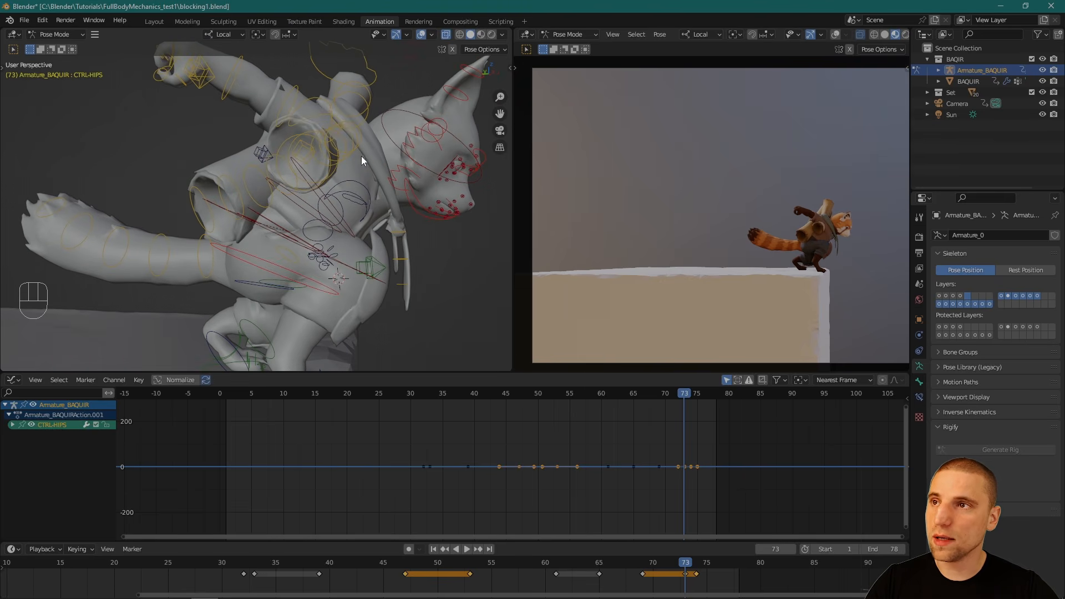
key("space")
left_click(295, 230)
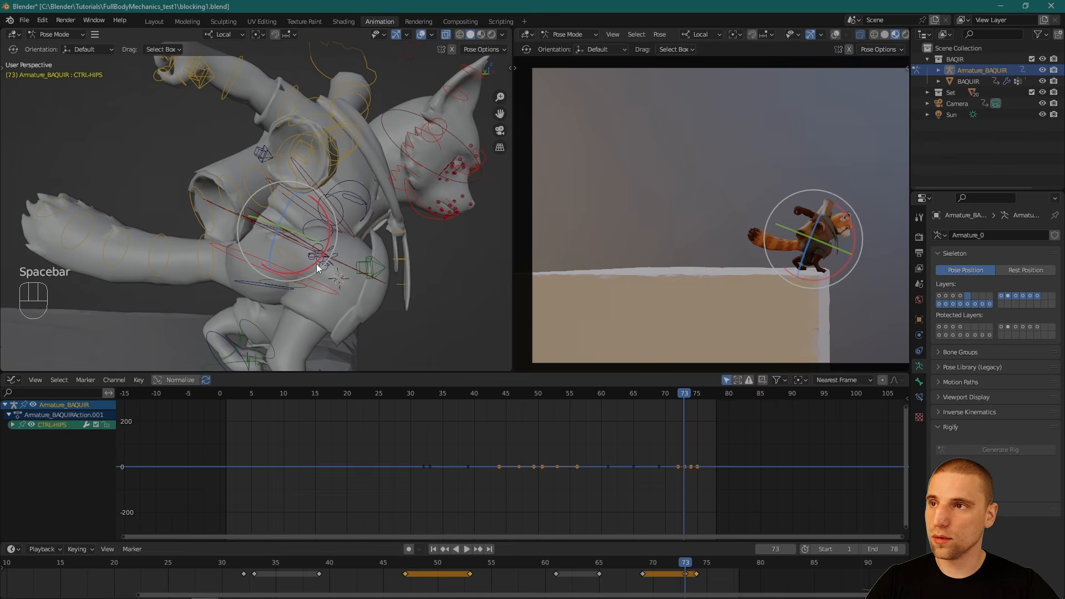
left_click_drag(316, 265, 288, 258)
key("space")
middle_click_drag(291, 226, 273, 221)
key("w")
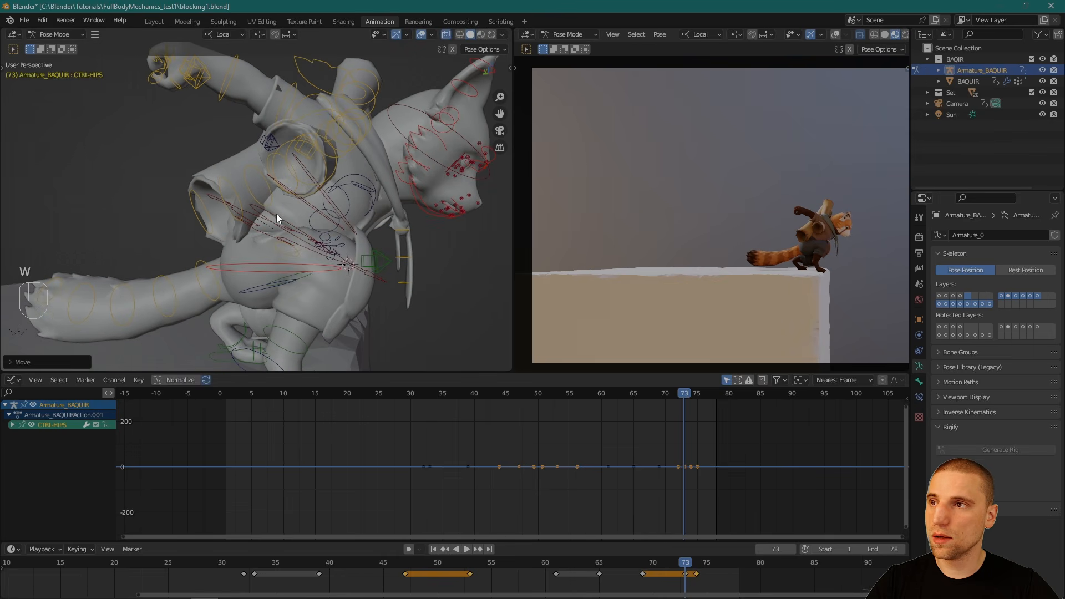
Step: Move and rotate the CTRL-spine_3 control at frame 73 to bend the upper body forward over the ledge
left_click(278, 215)
key("space")
left_click_drag(322, 224, 290, 215)
left_click(315, 204)
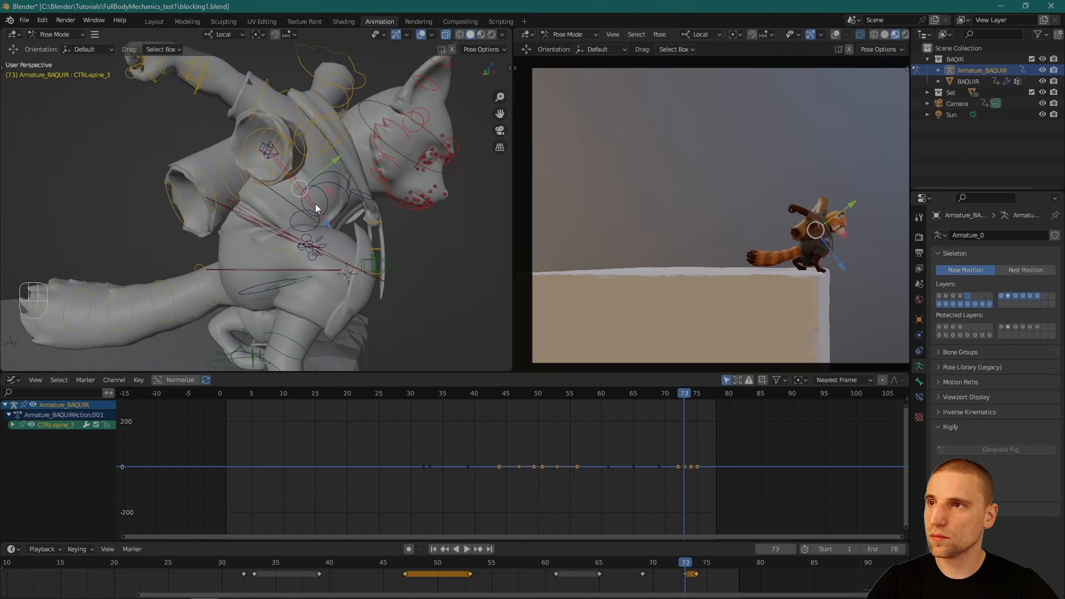
middle_click_drag(328, 192, 344, 200)
key("space")
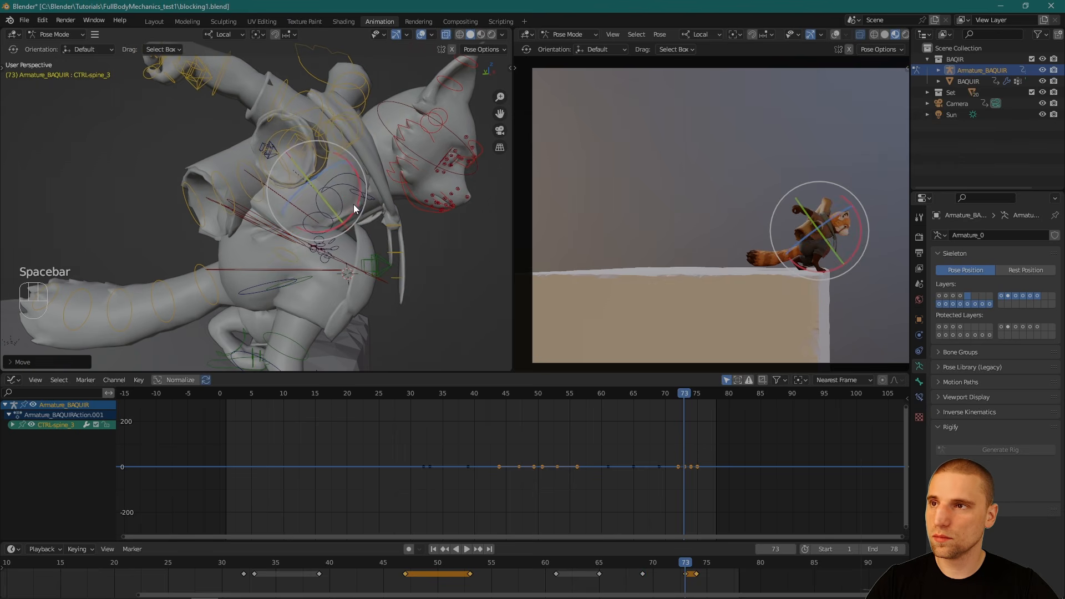
left_click_drag(354, 204, 354, 211)
key("w")
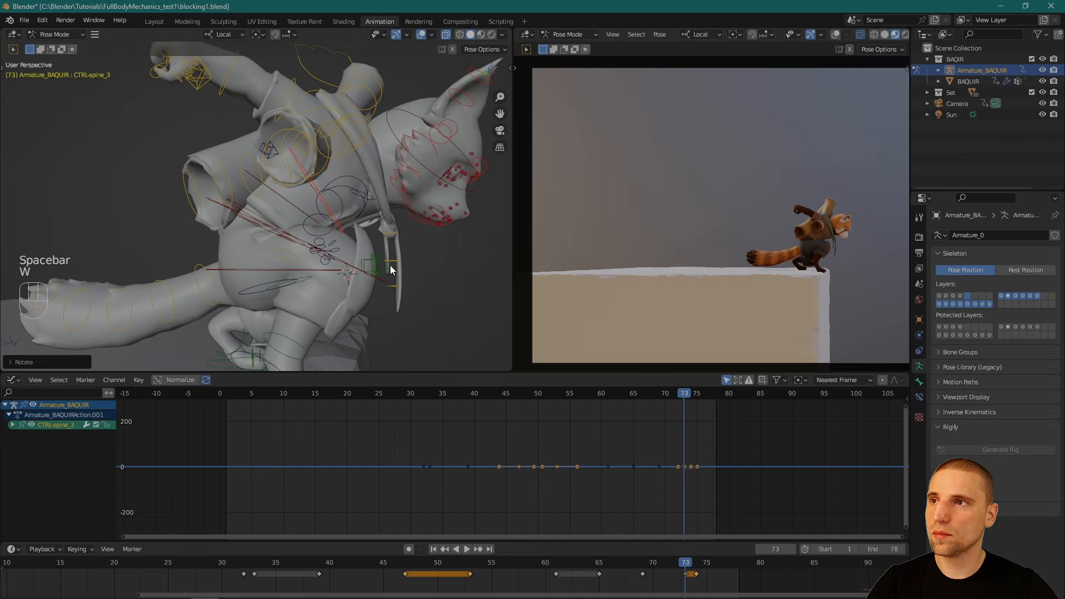
Step: Move the right foot IK control to adjust its placement near the ledge's edge at frame 73
right_click_drag(391, 266, 351, 204, "alt")
left_click_drag(351, 204, 316, 261, "alt")
left_click(284, 264)
key("space")
key("g")
left_click_drag(322, 264, 351, 309, "alt")
left_click(356, 316)
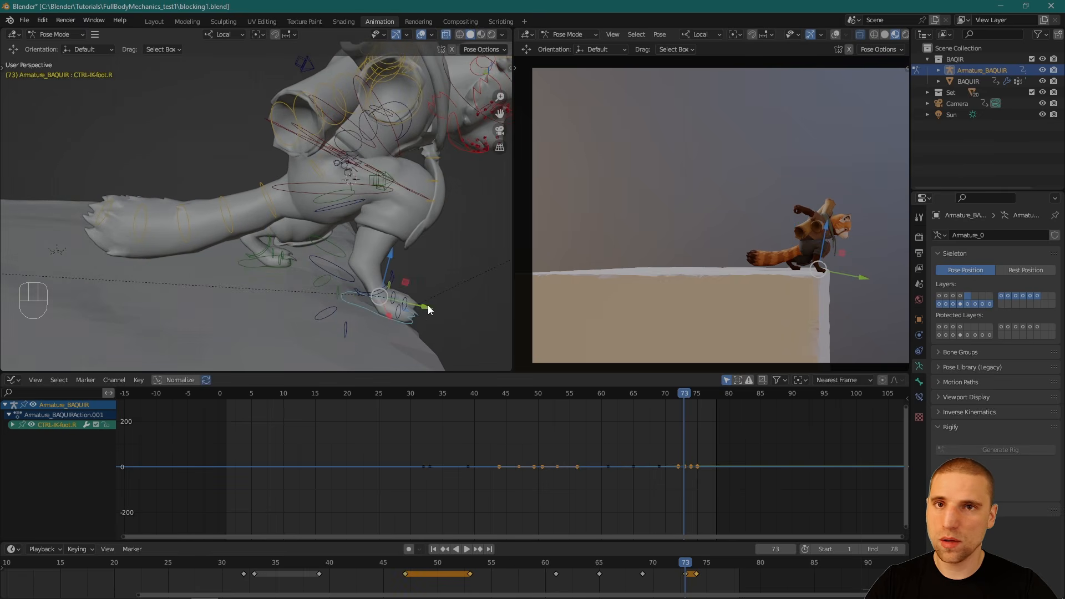
left_click_drag(416, 307, 265, 288, "alt")
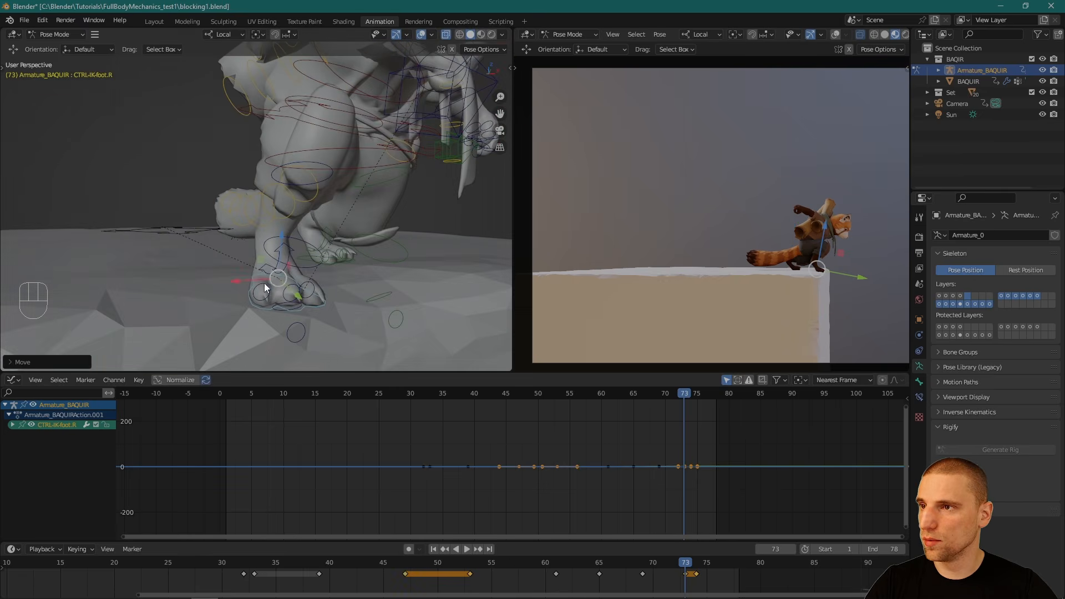
Step: Reposition the right foot IK control and the body's cog control to adjust the crouch pose at frame 73
key("g")
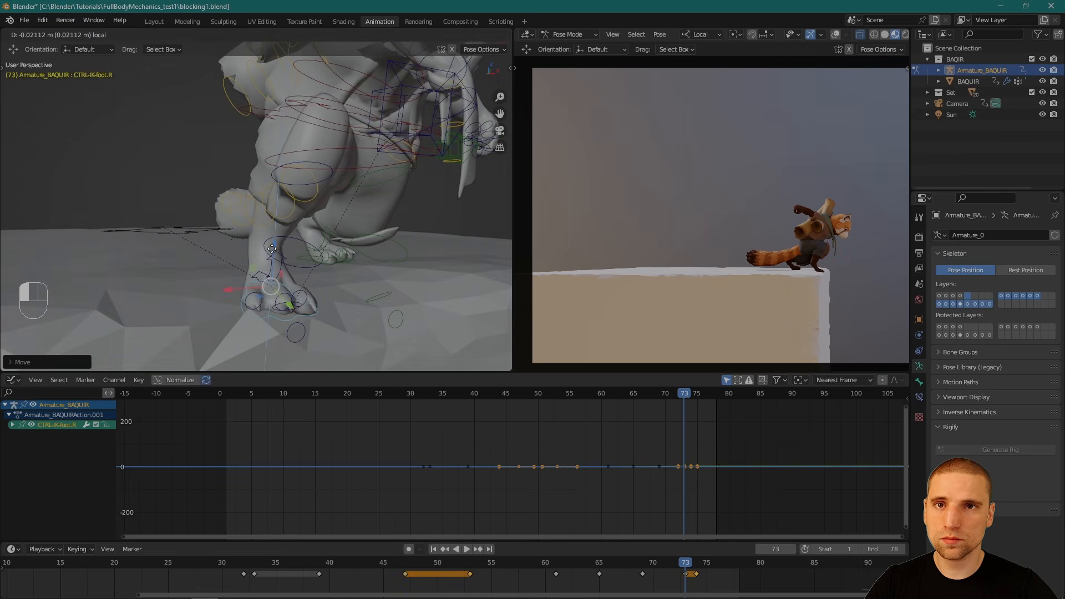
left_click_drag(272, 244, 299, 247)
left_click_drag(302, 230, 264, 242)
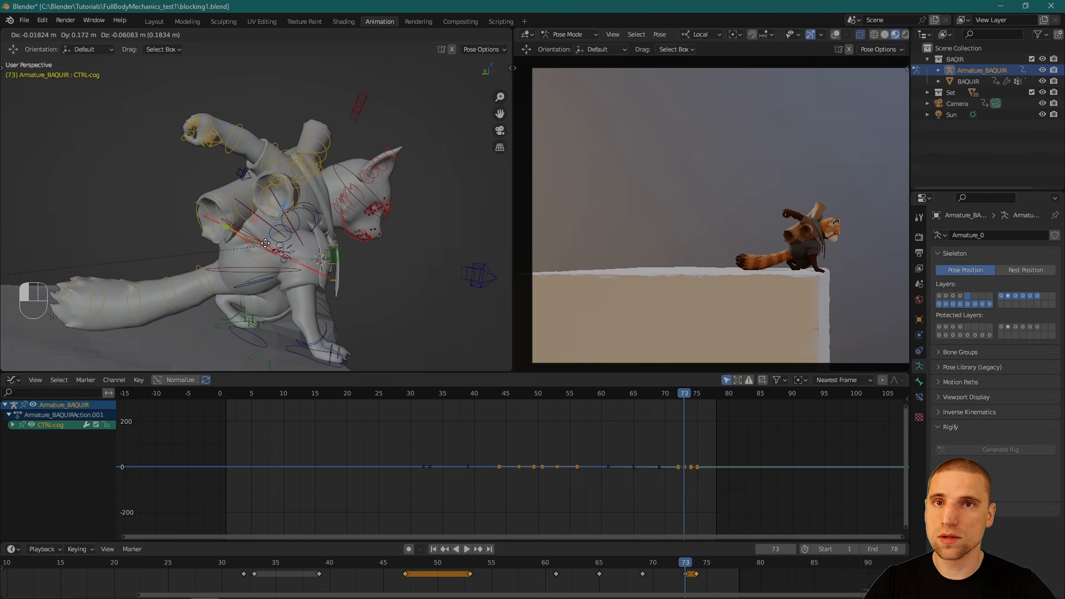
Step: Rotate the neck control to change the head's angle at frame 73
key("w")
left_click_drag(387, 222, 454, 192, "alt")
left_click(345, 206)
key("space")
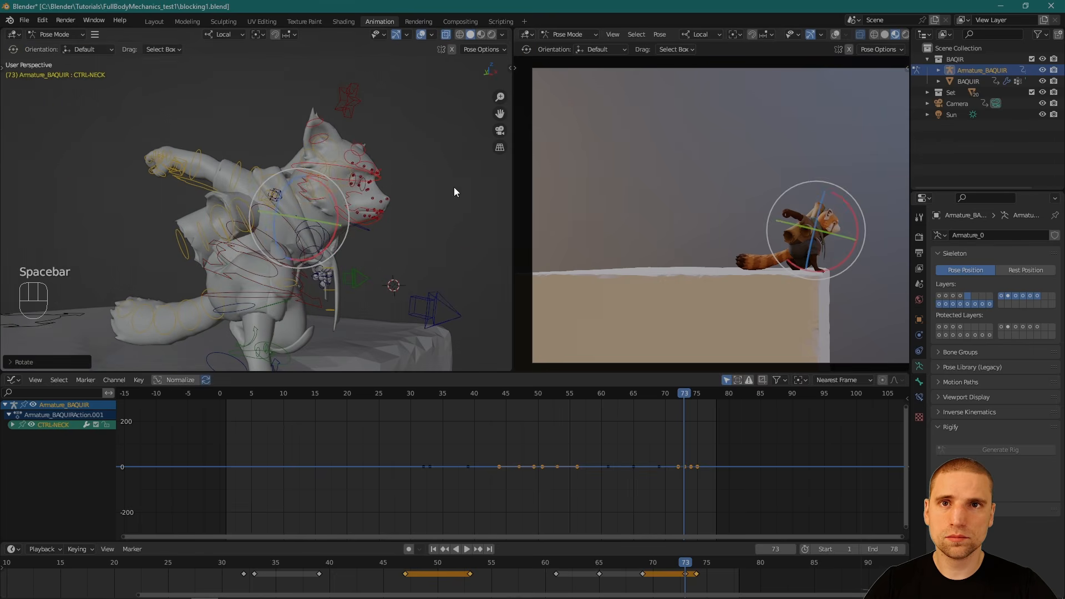
Step: Move the neck control slightly to refine the head's position against the camera view at frame 73
key("w")
key("space")
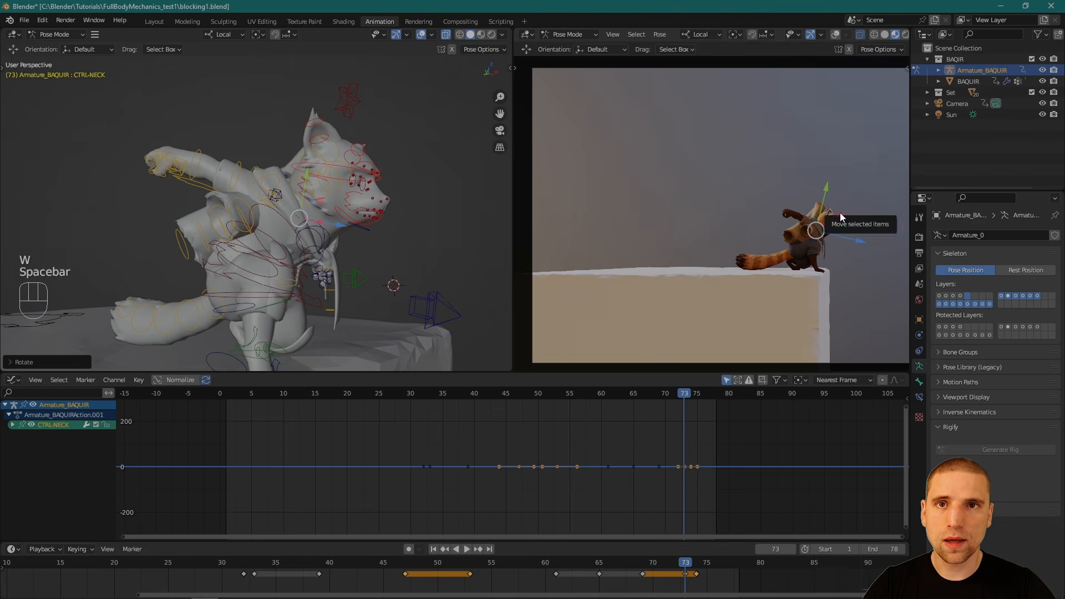
left_click_drag(840, 212, 836, 215)
right_click_drag(837, 218, 880, 263, "alt")
middle_click_drag(880, 263, 808, 266, "alt")
right_click_drag(808, 266, 853, 338, "alt")
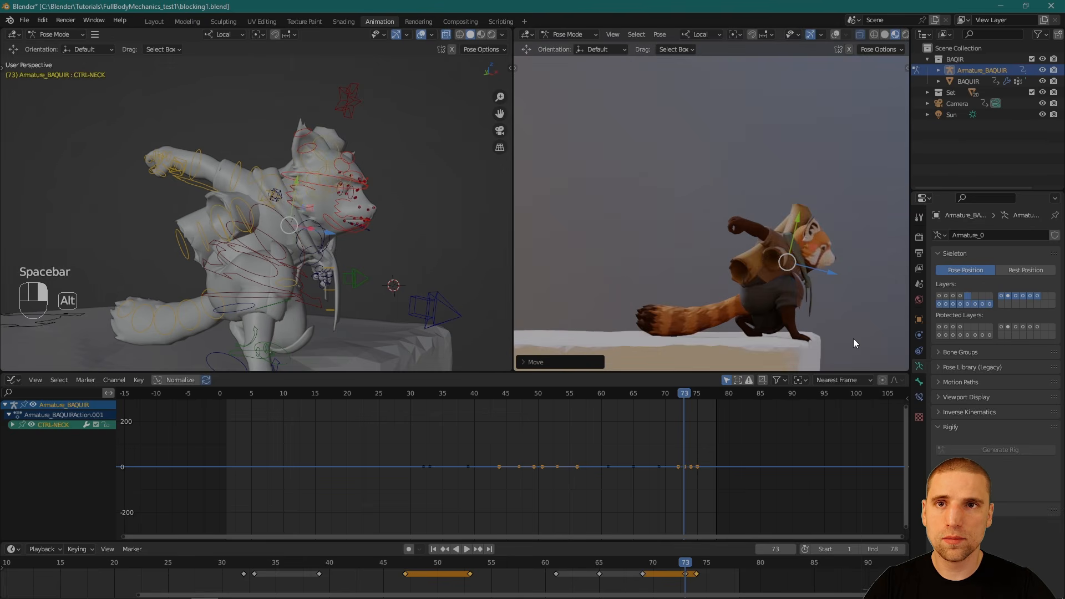
middle_click_drag(854, 339, 772, 278, "alt")
right_click_drag(661, 235, 670, 252, "alt")
middle_click_drag(670, 251, 794, 251, "alt")
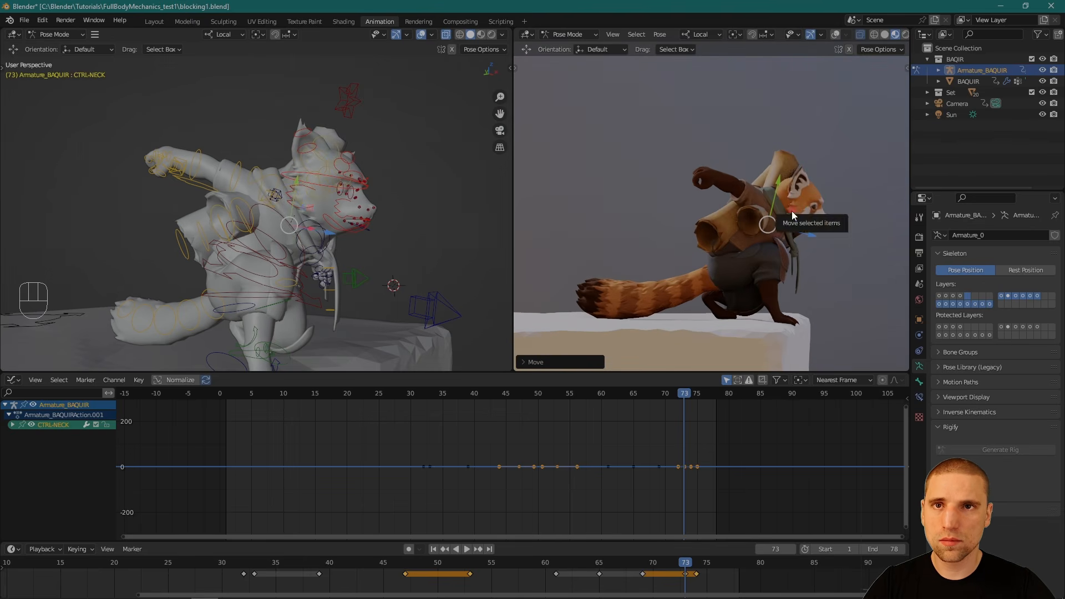
left_click_drag(793, 212, 798, 211)
right_click_drag(810, 234, 671, 166, "alt")
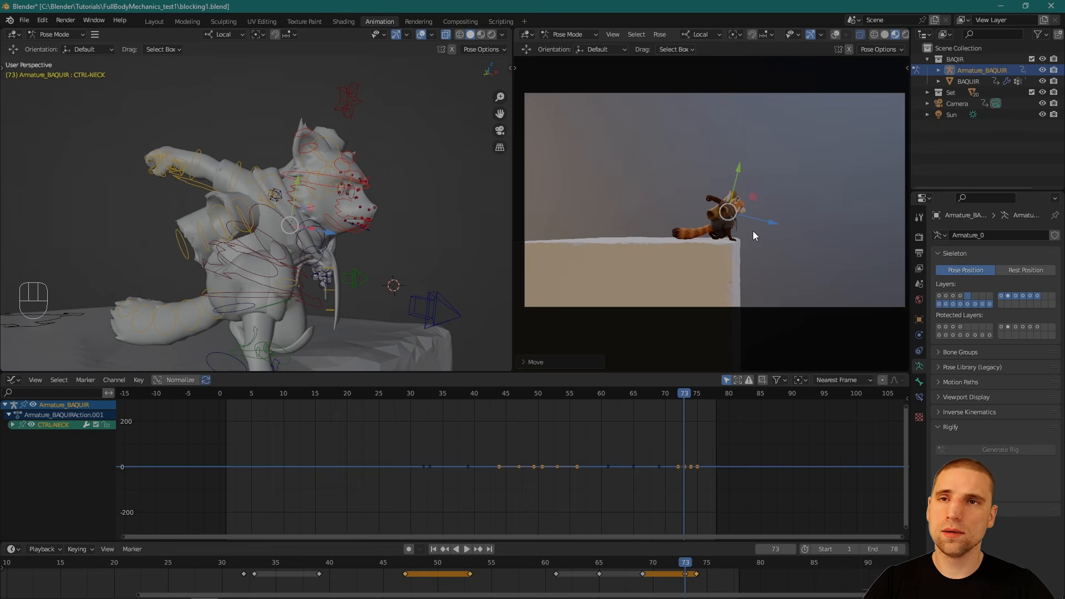
right_click_drag(754, 231, 795, 304, "alt")
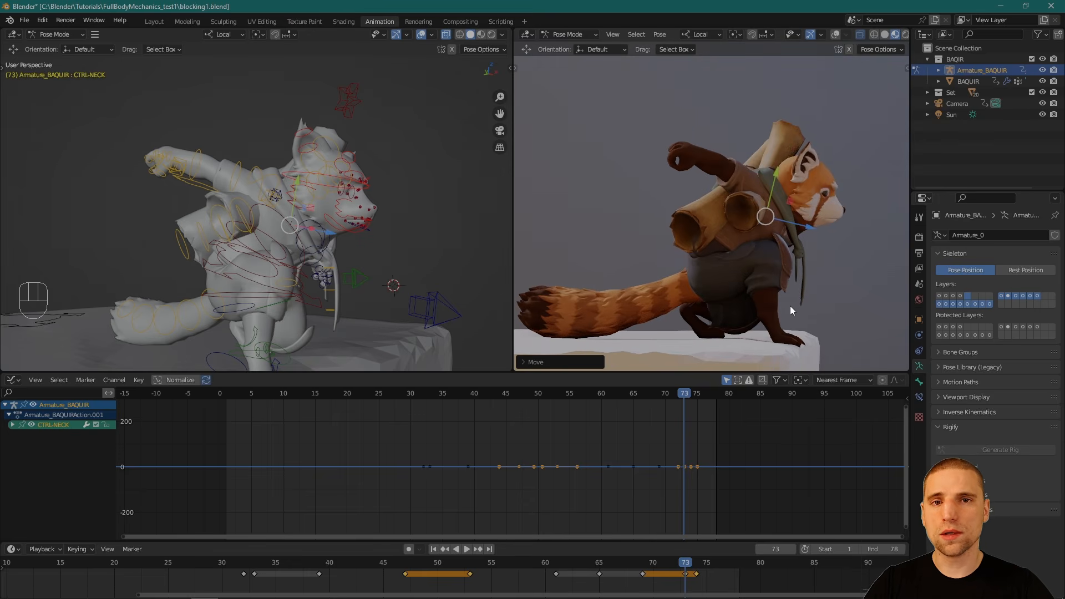
right_click_drag(814, 268, 752, 175, "alt")
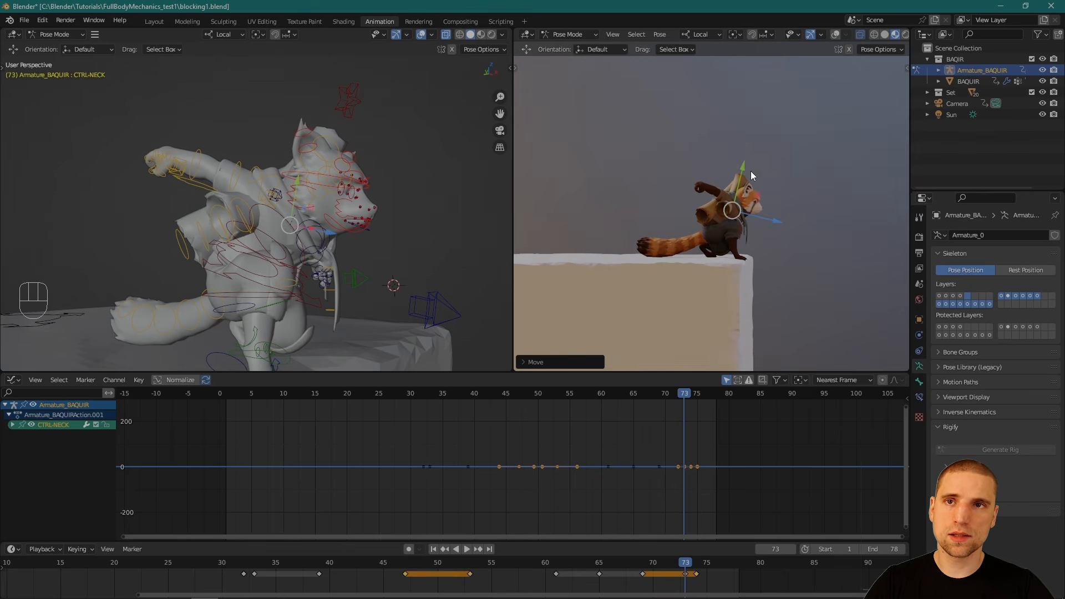
Step: Select all rig controls and insert Location & Rotation keyframes at frame 73
key("w")
mouse_move(336, 260)
left_mouse_down("alt")
mouse_move(349, 245)
mouse_move(359, 258)
mouse_move(337, 260)
left_mouse_up("alt")
right_click_drag(336, 256, 328, 250, "alt")
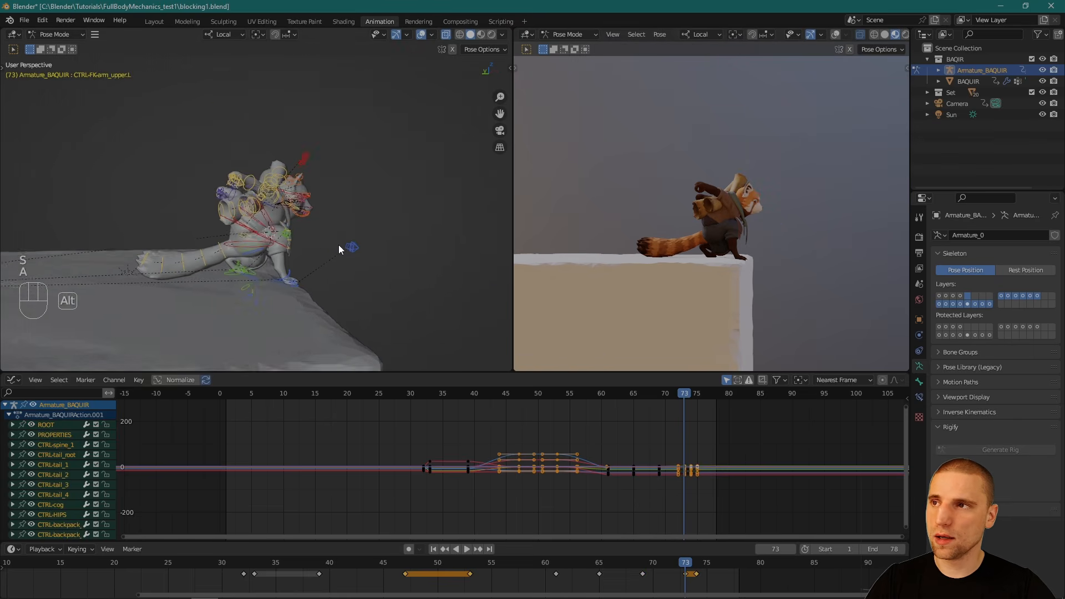
right_click_drag(338, 245, 313, 242, "alt")
key("i")
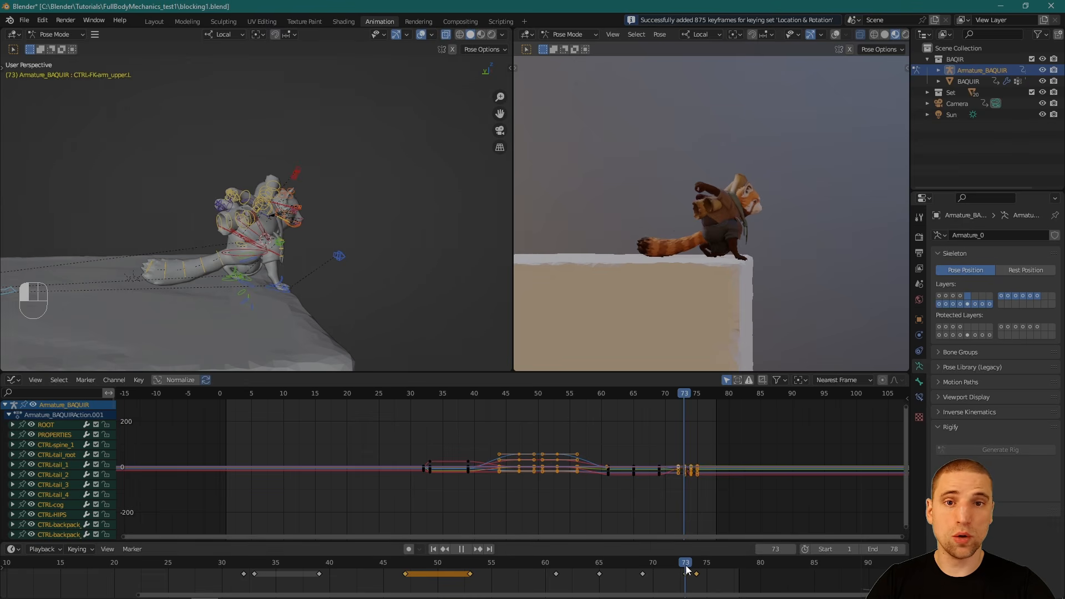
left_click_drag(694, 566, 694, 570)
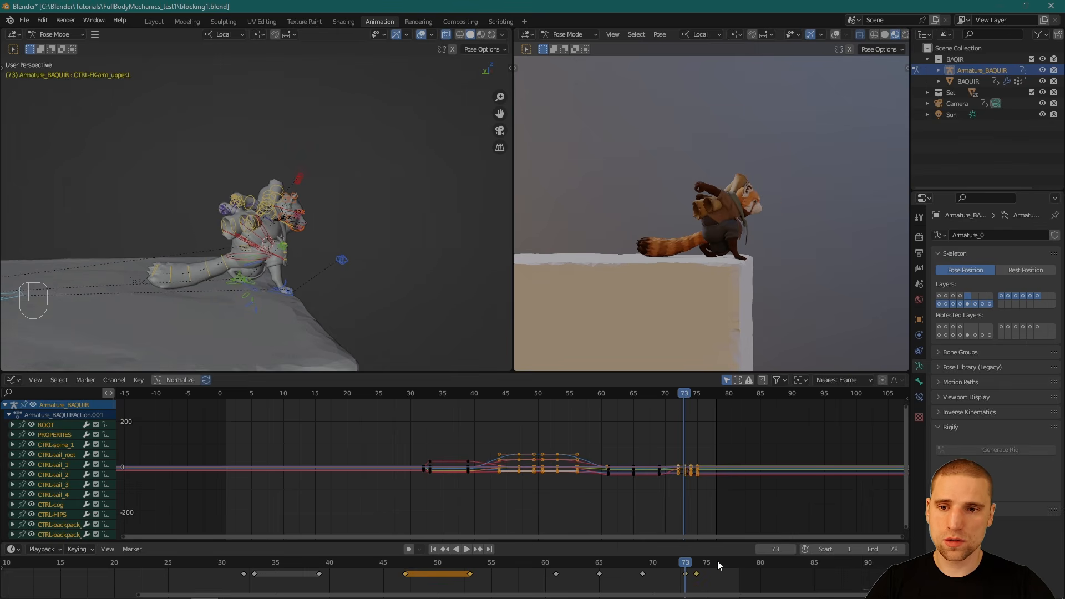
Step: Copy the frame 73 keyframes, paste them at frame 74 and move the pasted keys to frame 79
left_click(716, 576)
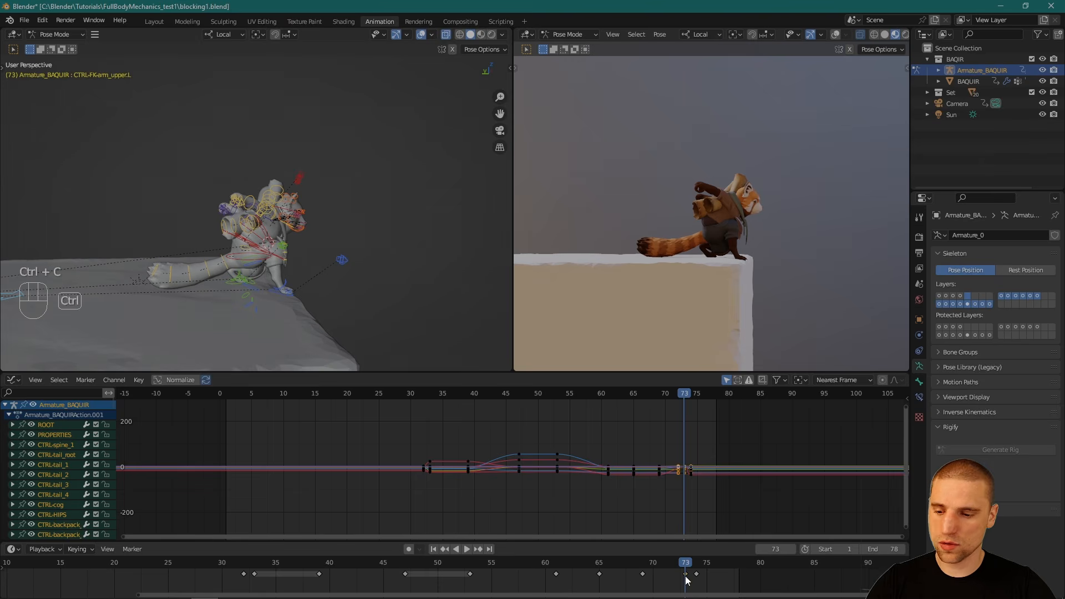
left_click(694, 565)
key("ctrl+v")
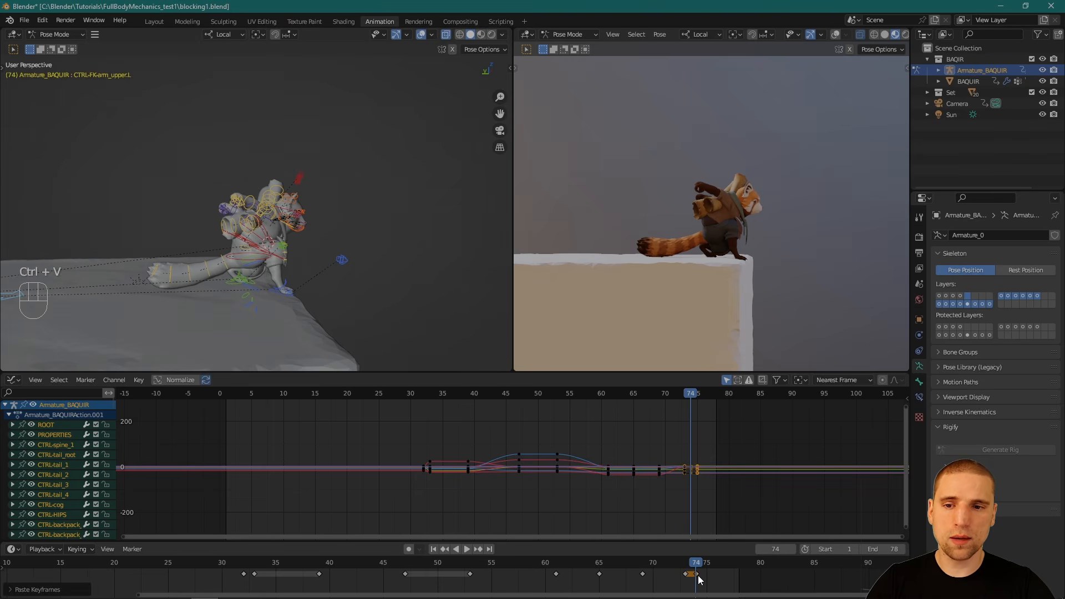
left_click(700, 576)
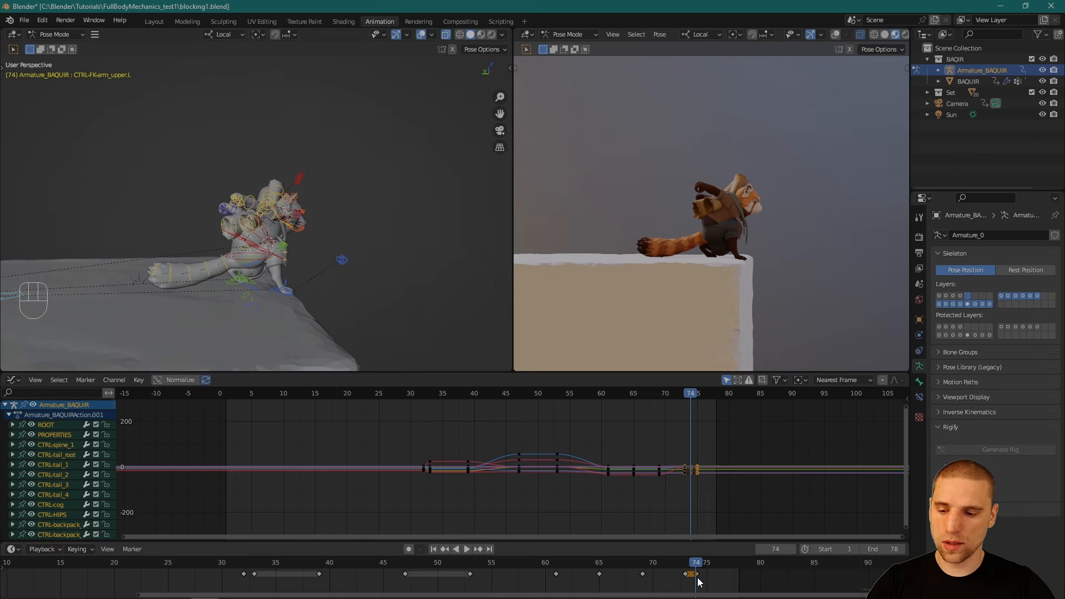
key("g")
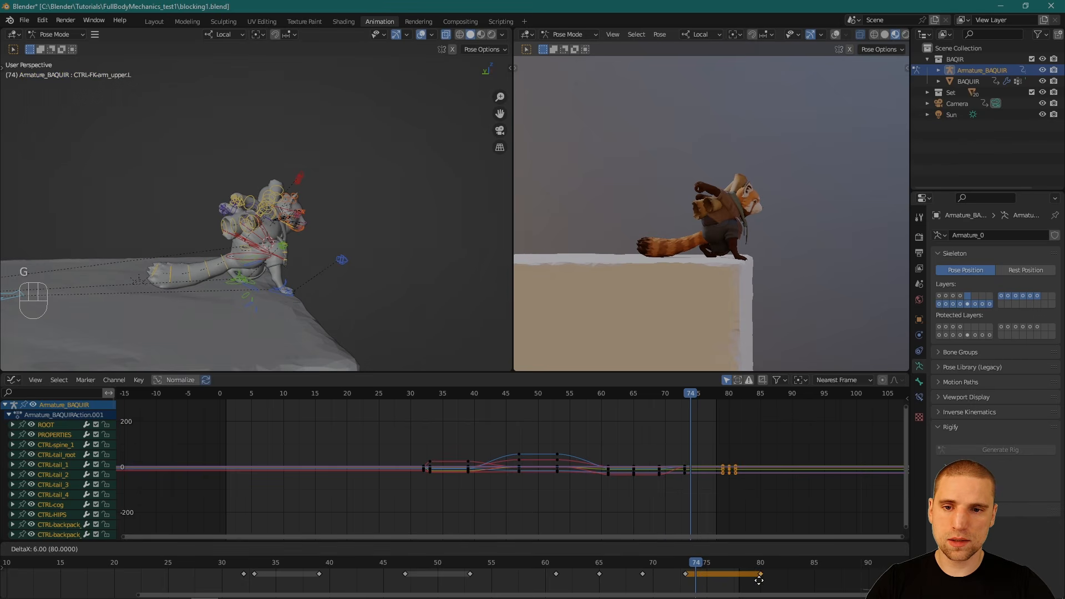
left_click(753, 587)
Step: Set the handle type of the keyframes at frames 73 and 79 to Automatic
left_click_drag(771, 580, 675, 566)
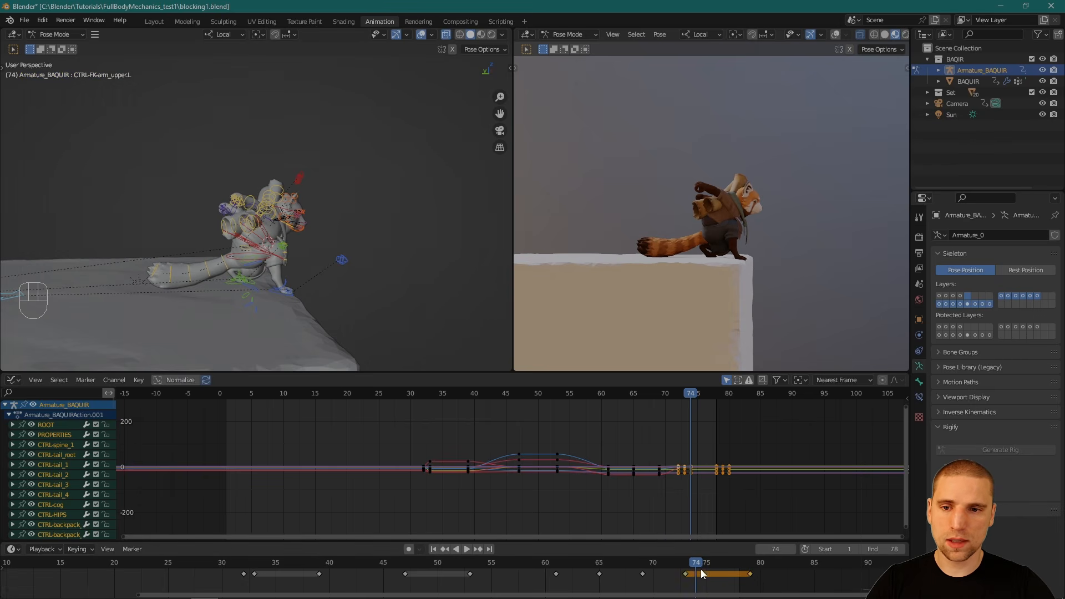
key("q")
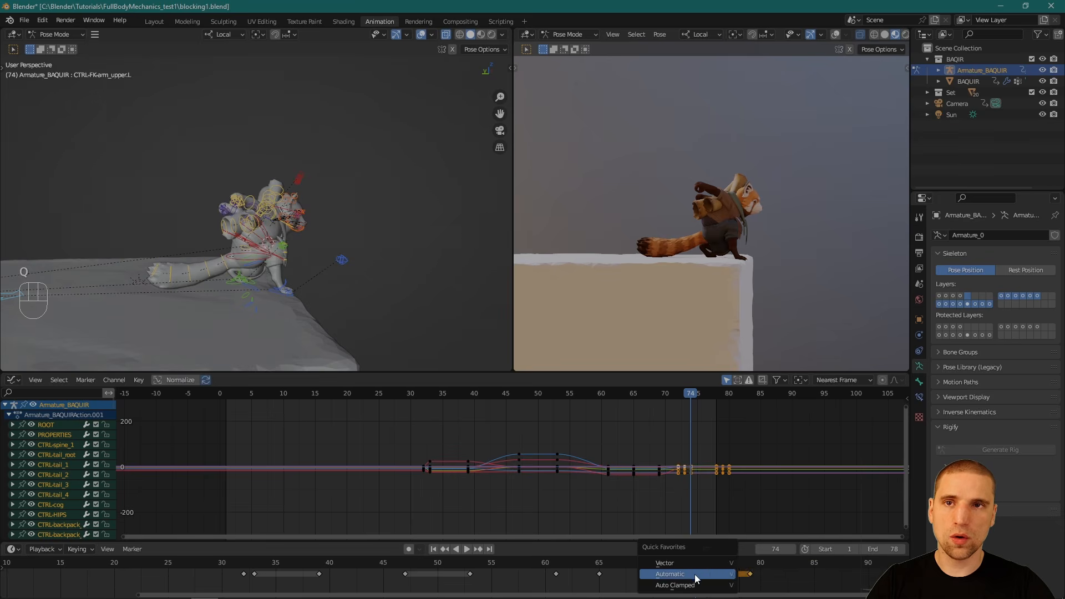
left_click(701, 574)
mouse_move(690, 566)
left_mouse_down()
mouse_move(743, 573)
mouse_move(687, 571)
left_mouse_up()
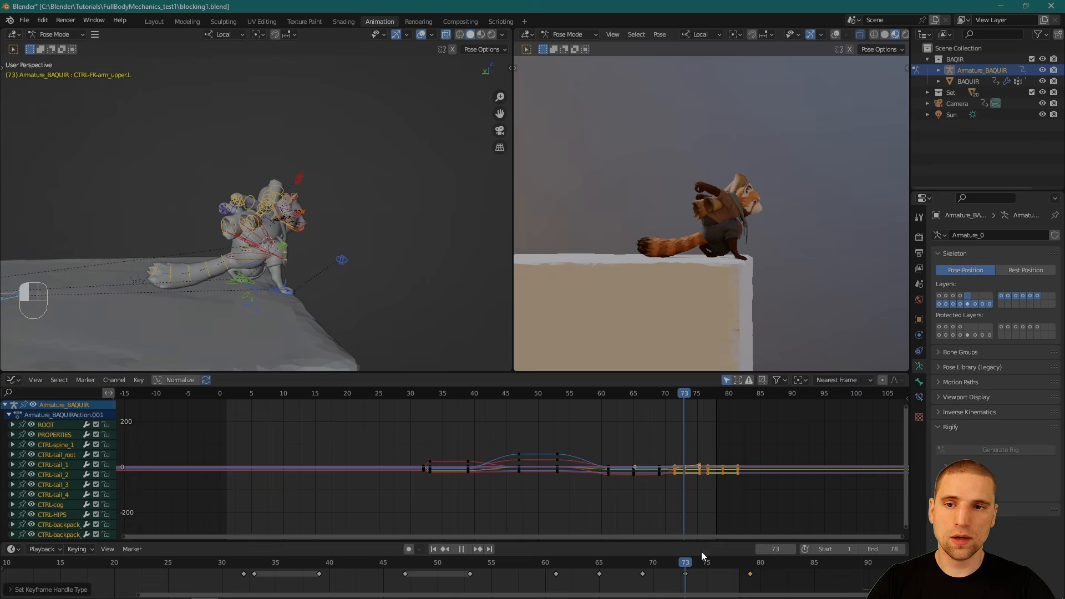
Step: Examine the animation curves between the frame 69, 73 and 79 keyframes for overshoot after the landing pose
right_click_drag(701, 480, 724, 516, "alt")
middle_click_drag(724, 518, 636, 480, "alt")
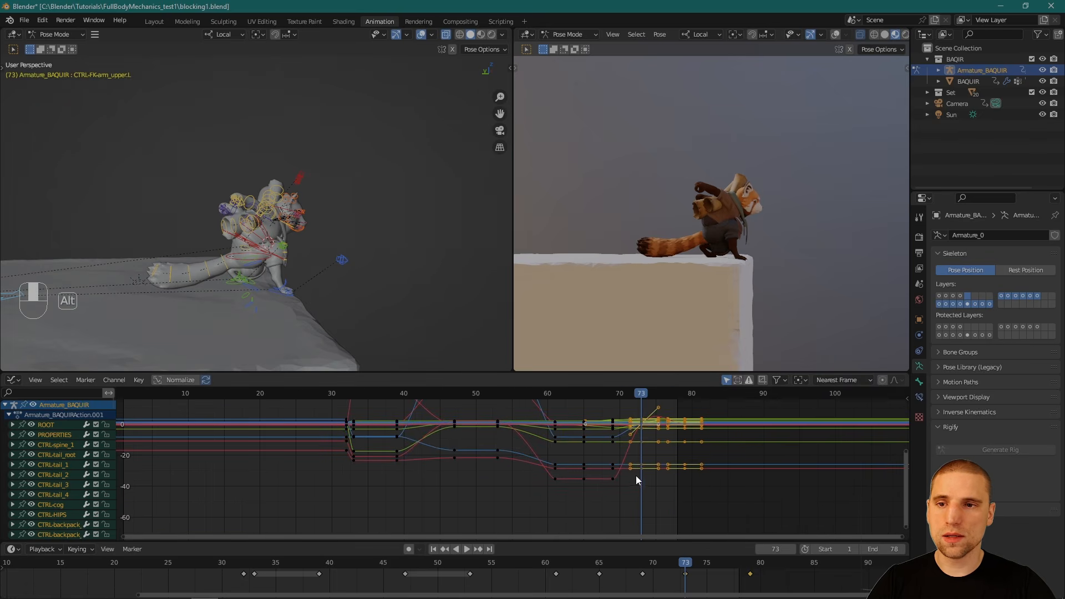
left_click(644, 573)
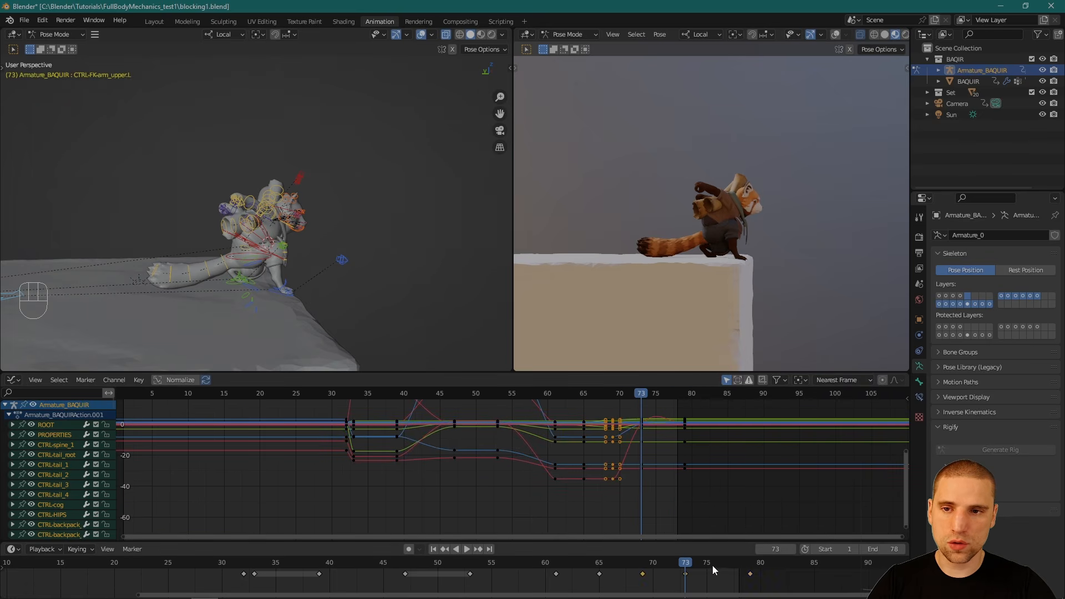
right_click_drag(644, 440, 682, 447, "alt")
middle_click_drag(683, 448, 611, 462, "alt")
right_click_drag(611, 462, 580, 442, "alt")
middle_click_drag(580, 442, 429, 445, "alt")
middle_click_drag(578, 459, 493, 469, "alt")
right_click_drag(505, 475, 579, 431, "alt")
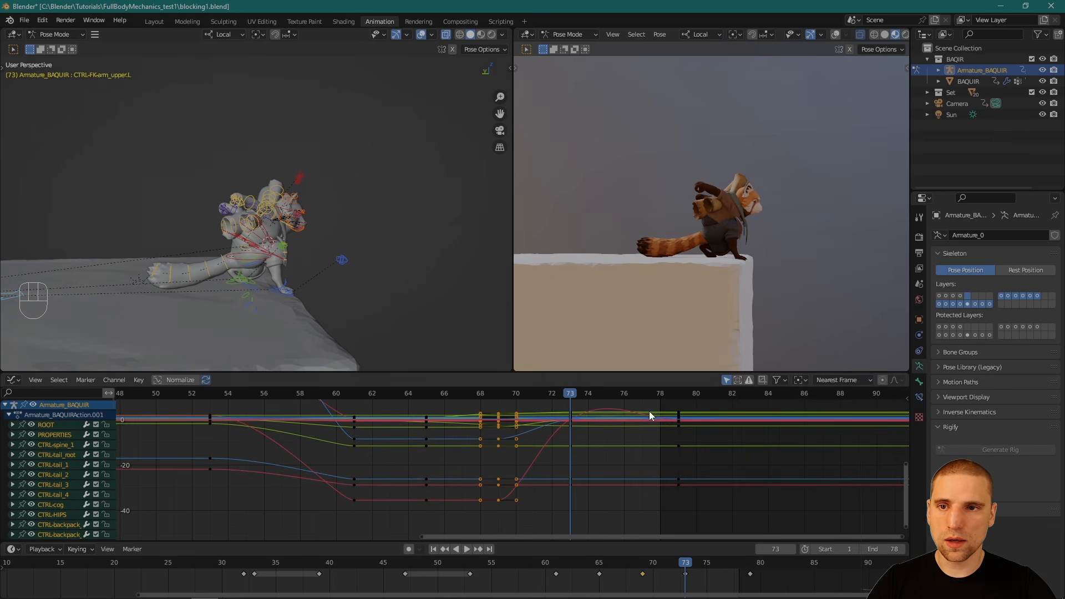
mouse_move(691, 564)
left_mouse_down()
mouse_move(706, 564)
mouse_move(696, 564)
left_mouse_up()
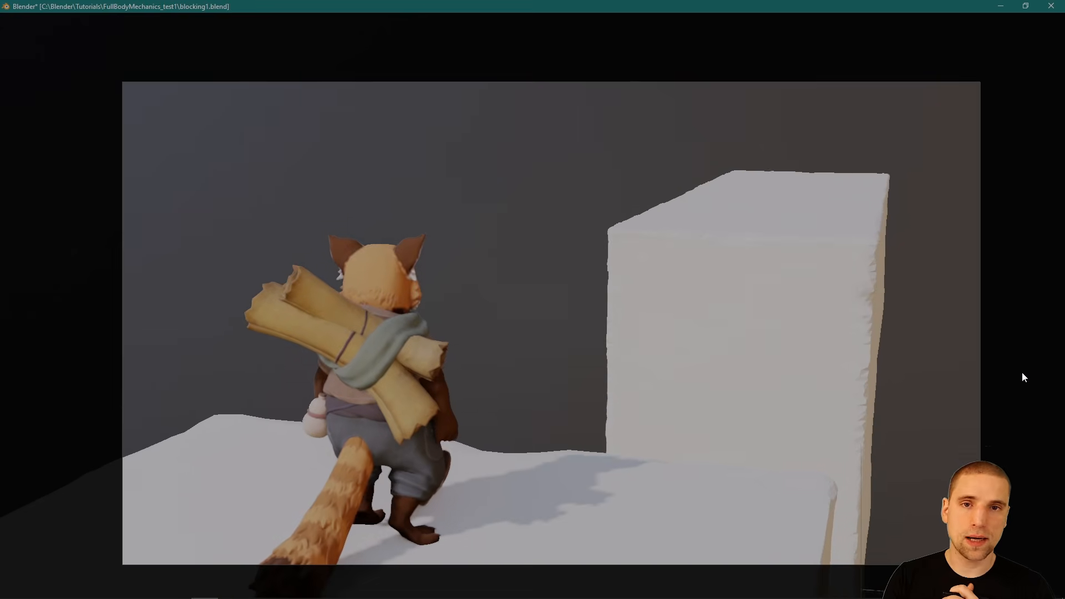
Step: Select all rig controls and insert keyframes at frames 73, 75 and 79
left_click_drag(688, 575, 750, 568)
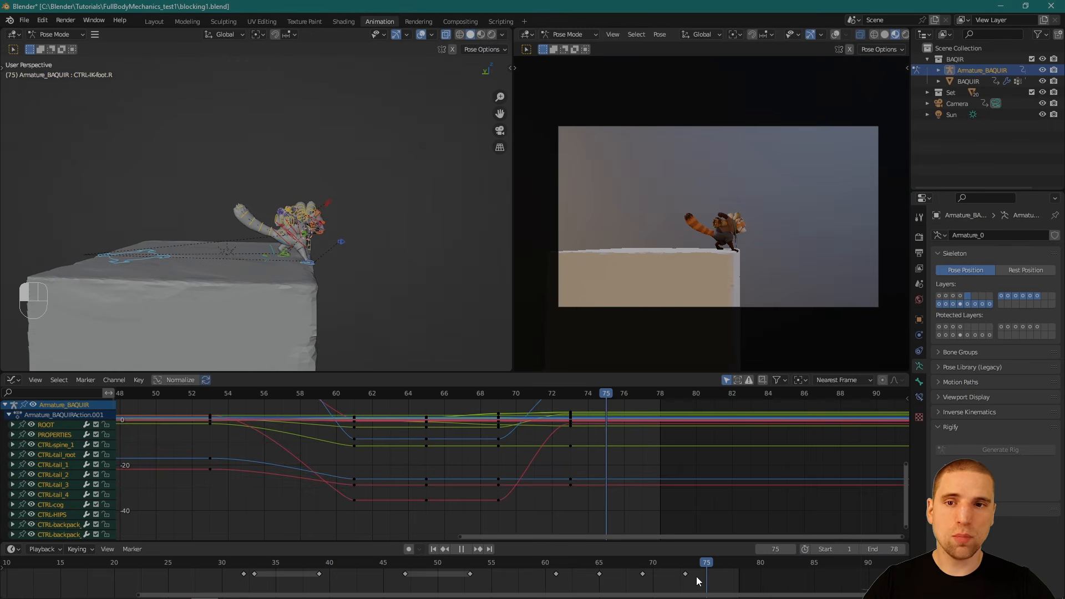
left_click_drag(352, 269, 402, 237, "alt")
left_click(413, 271)
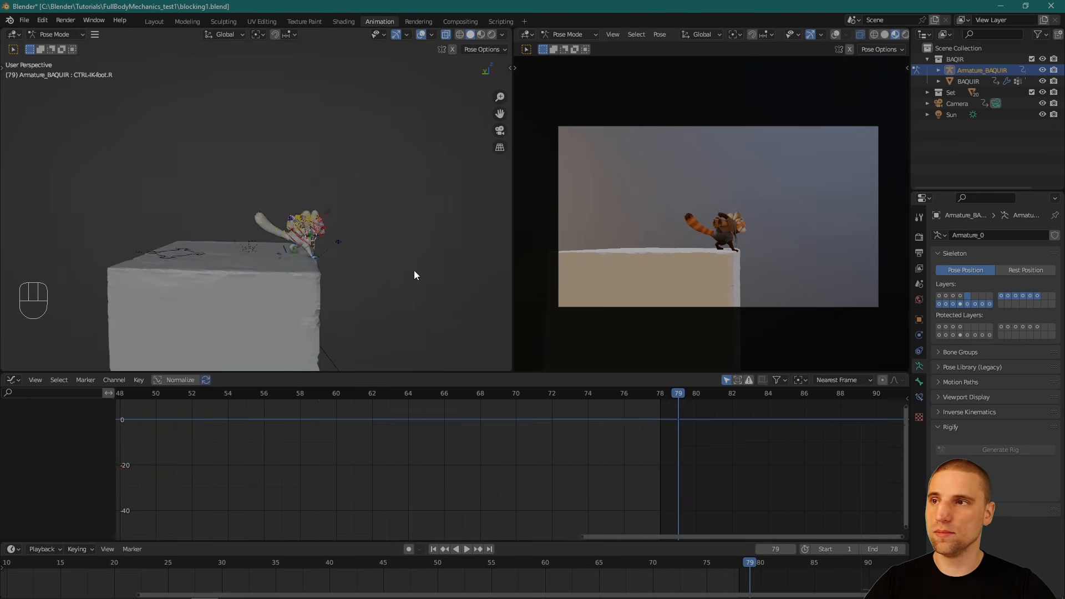
key("a")
middle_click_drag(405, 285, 392, 269, "alt")
left_click(686, 566)
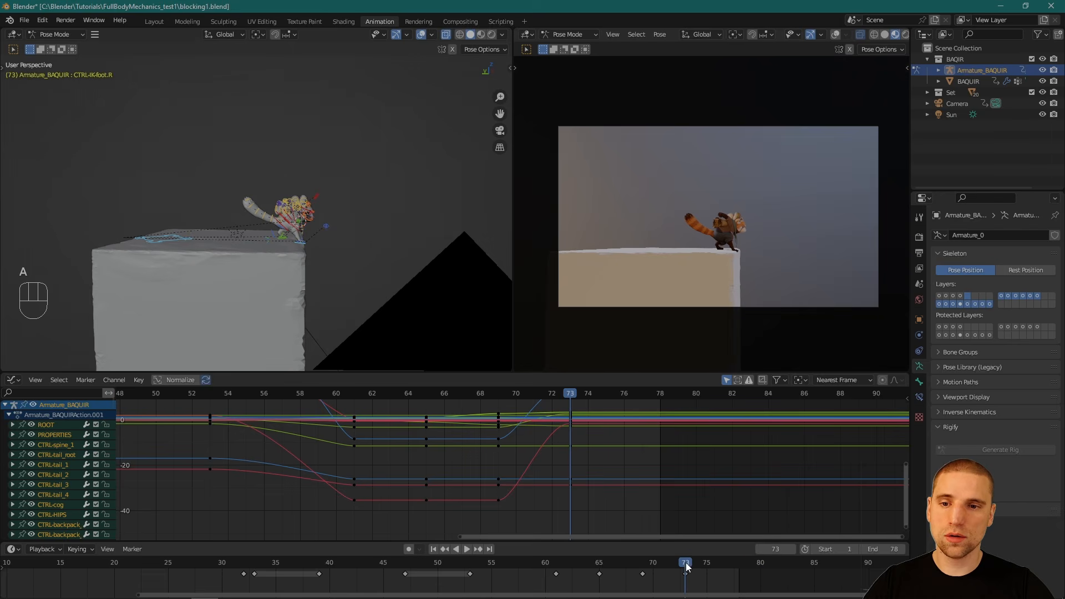
key("i")
left_click_drag(689, 568, 750, 564)
key("i")
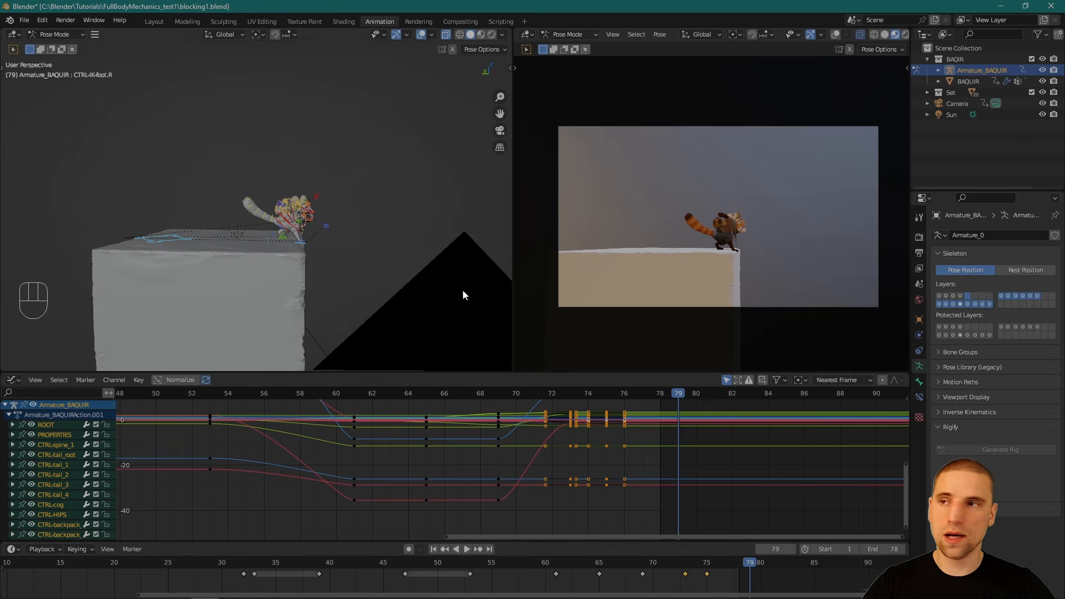
middle_click_drag(406, 222, 401, 242, "shift")
key("i")
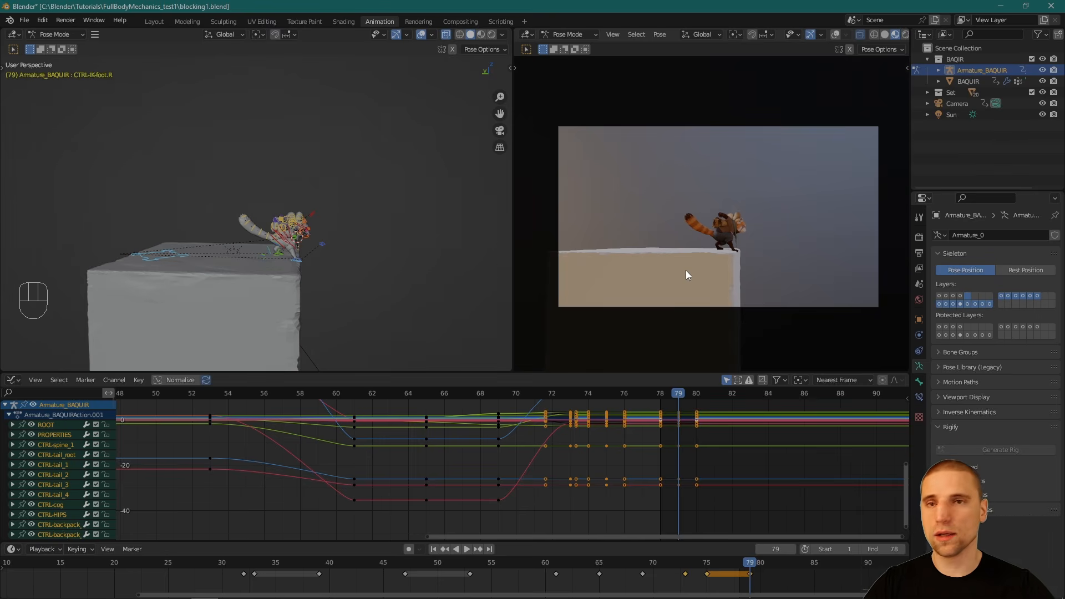
Step: Select the cog control and set the Move tool's transform orientation to Local
left_click_drag(312, 239, 294, 225, "alt")
right_click_drag(295, 225, 362, 291, "alt")
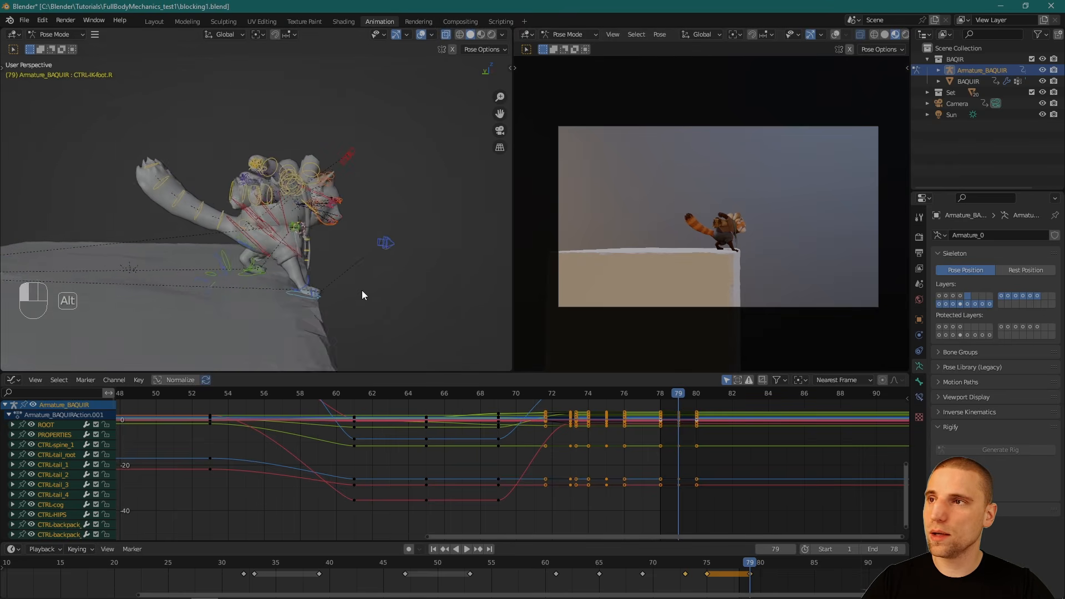
left_click_drag(362, 291, 342, 286, "alt")
left_click(312, 269)
left_click(288, 248)
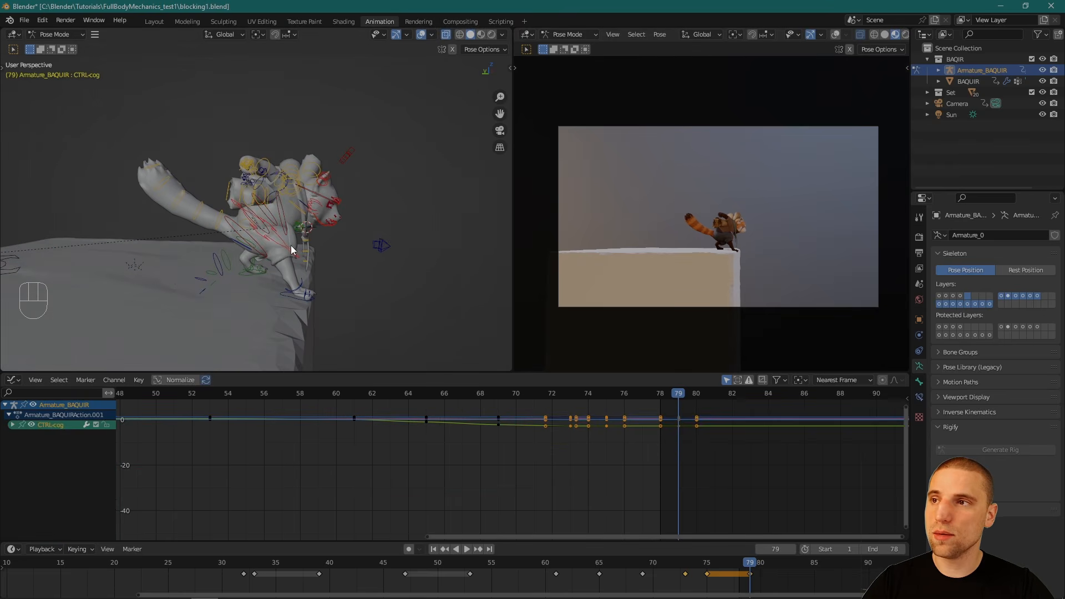
key("space")
left_click_drag(327, 258, 254, 208, "alt")
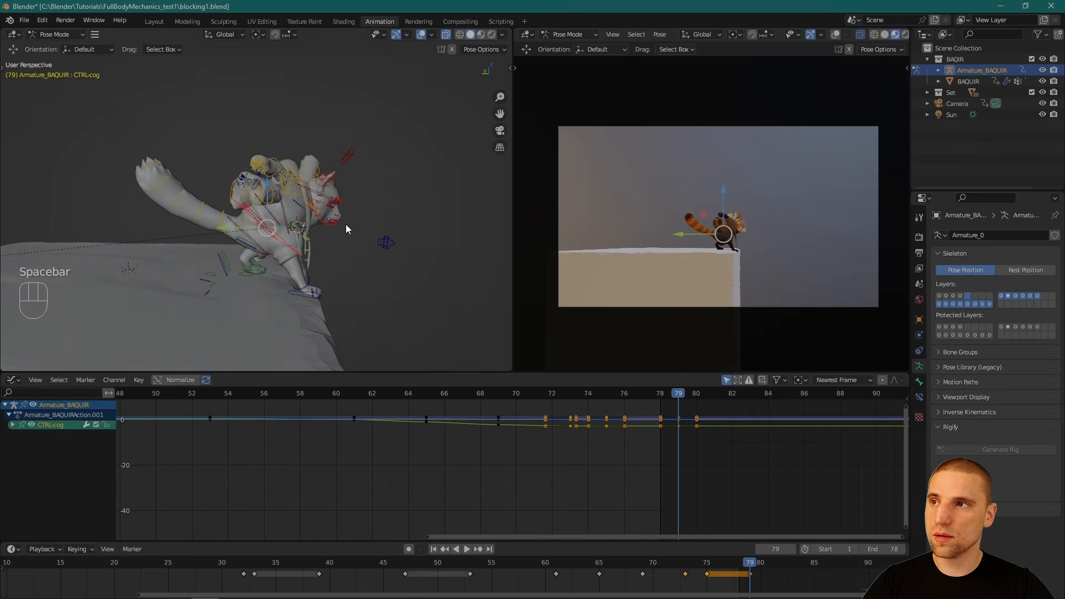
left_click(225, 34)
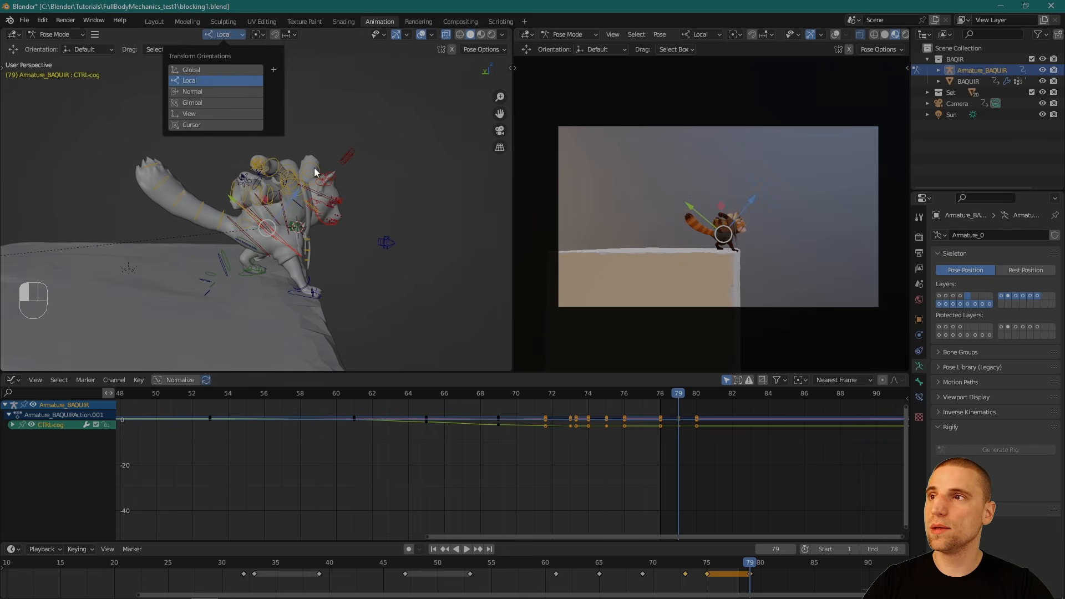
left_click(239, 71)
Step: Move the cog control forward and up so the body leans out beyond the ledge at frame 79
left_click_drag(302, 211, 388, 170, "alt")
left_click_drag(388, 170, 315, 237, "alt")
right_click_drag(315, 237, 347, 244, "alt")
key("w")
Step: Select the hips and the three spine controls and clear their rotation and location at frame 79
key("alt+z")
key("alt+z")
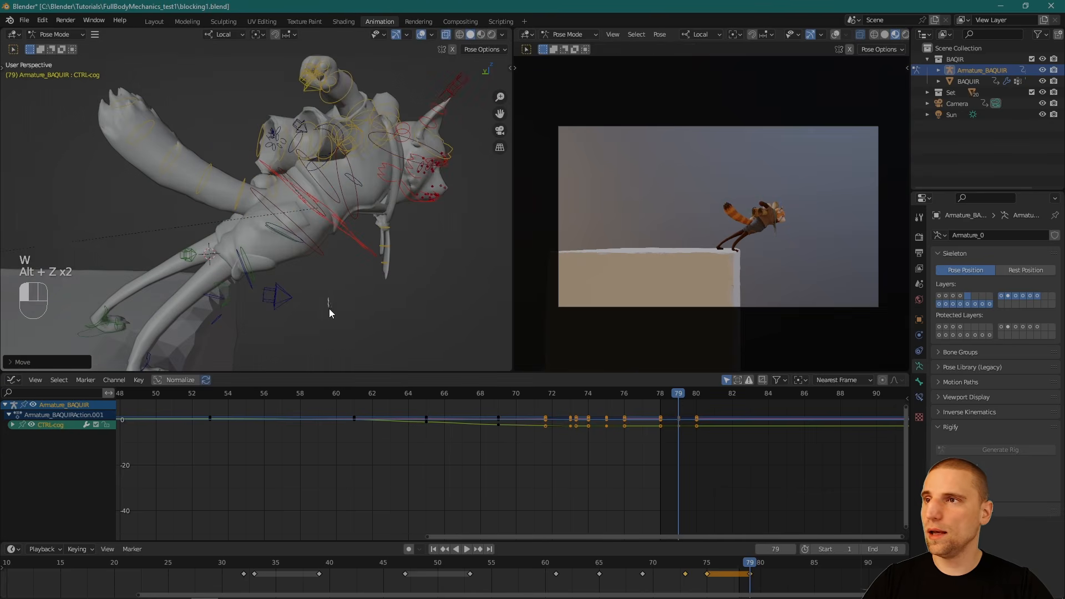
left_click(328, 308)
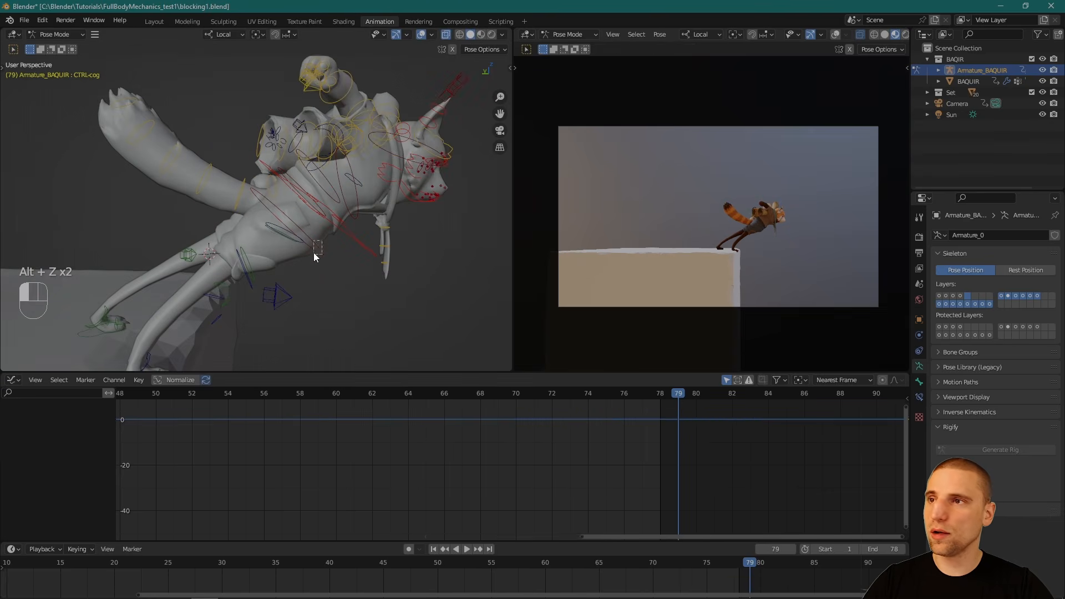
left_click_drag(314, 252, 279, 202)
right_click_drag(279, 202, 288, 241, "alt")
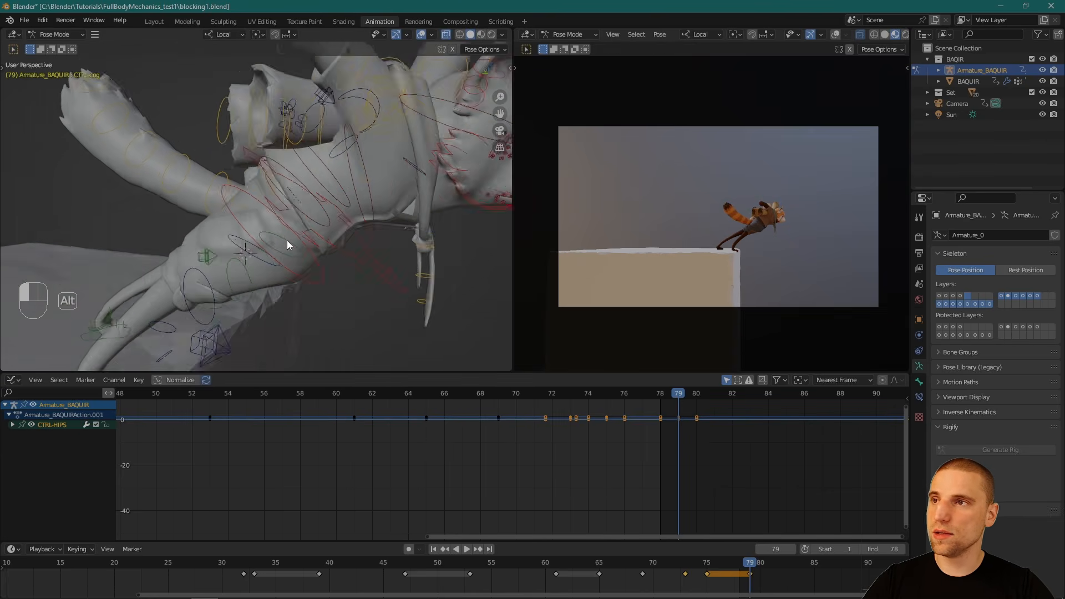
left_click_drag(287, 241, 311, 227, "alt")
left_click(317, 238, "shift")
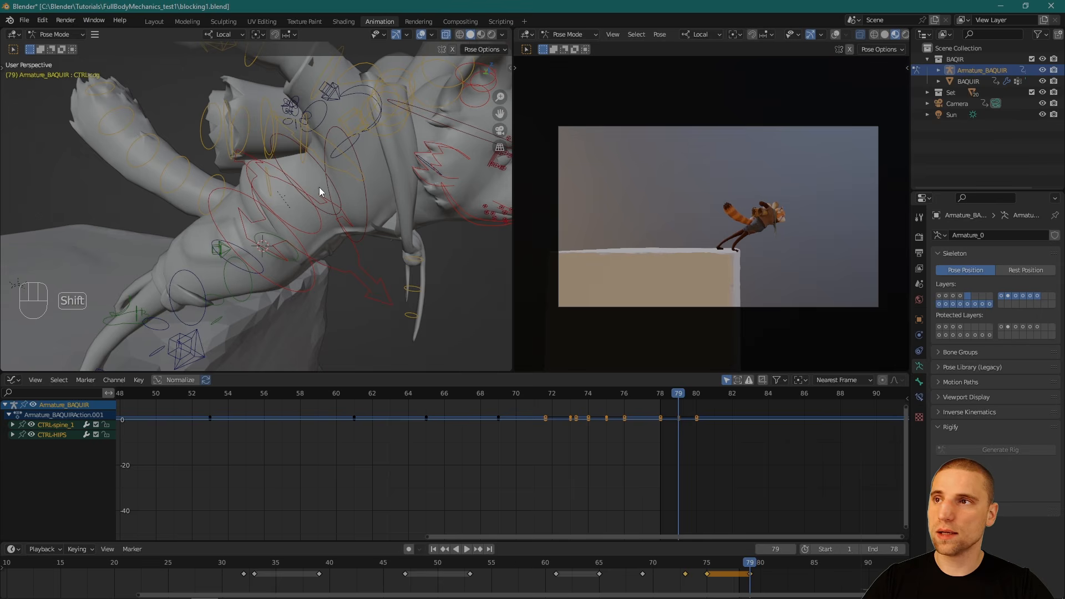
left_click(339, 194, "shift")
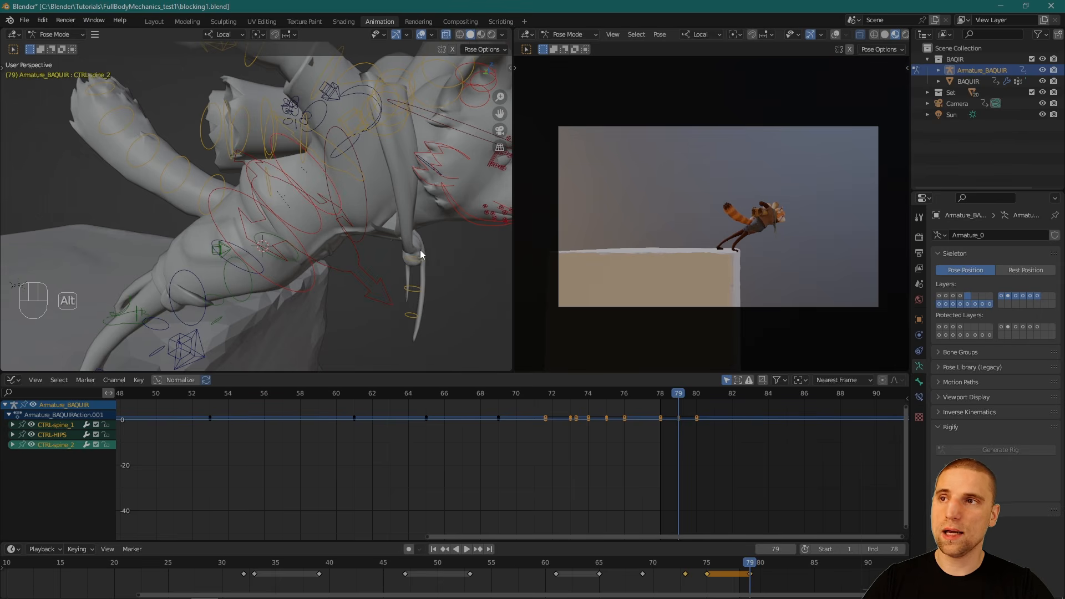
left_click_drag(420, 254, 349, 199, "alt")
left_click(341, 198, "shift")
left_click_drag(388, 245, 368, 239, "alt")
key("alt+r")
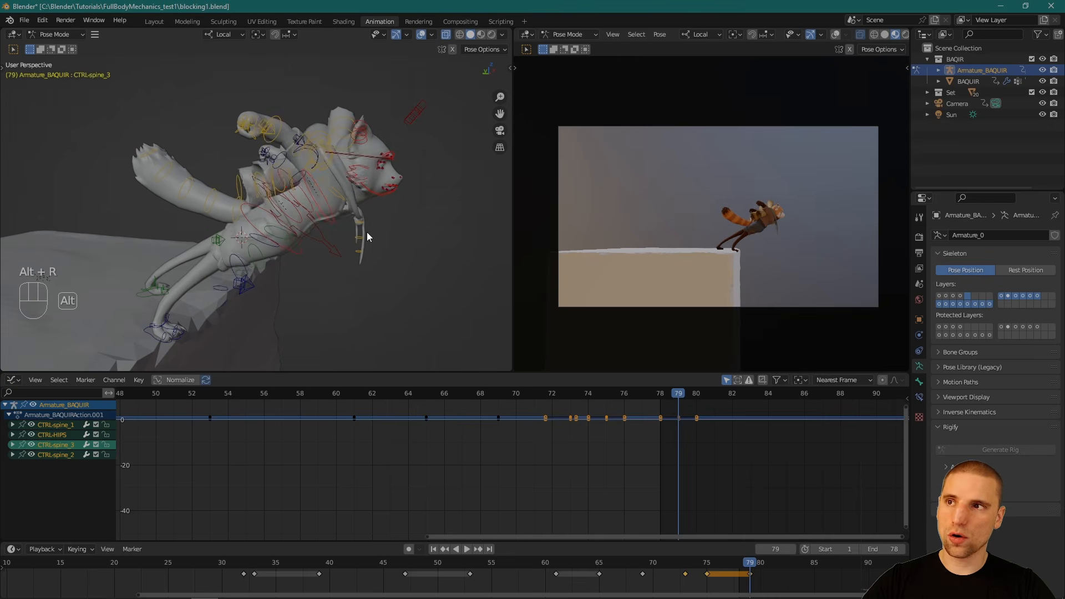
key("alt+g")
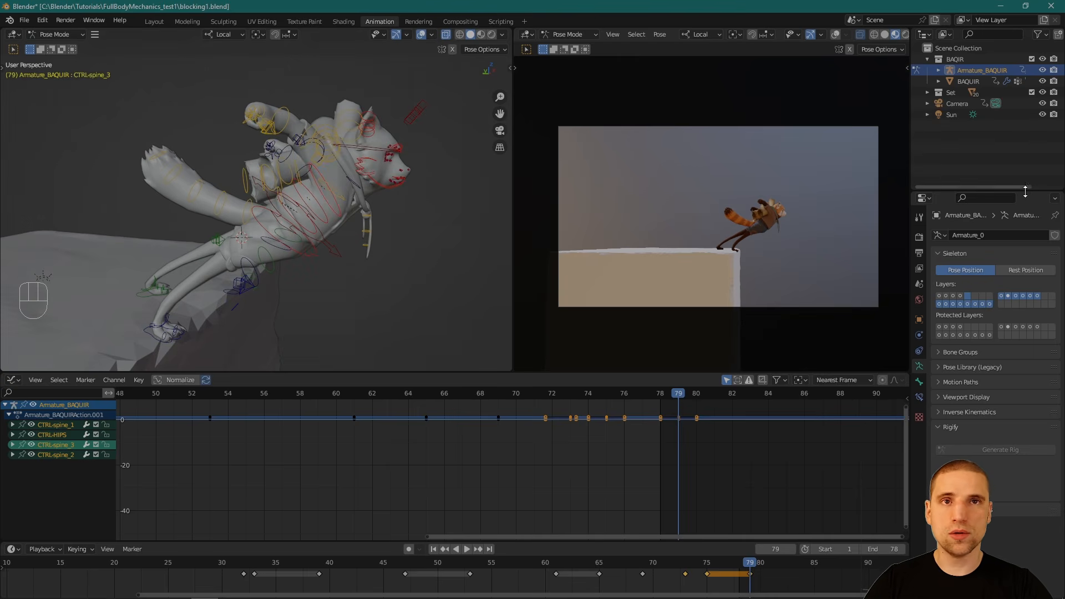
Step: Clear the neck control's rotation and location, and select the clavicle and upper-arm controls
middle_click_drag(467, 211, 486, 269)
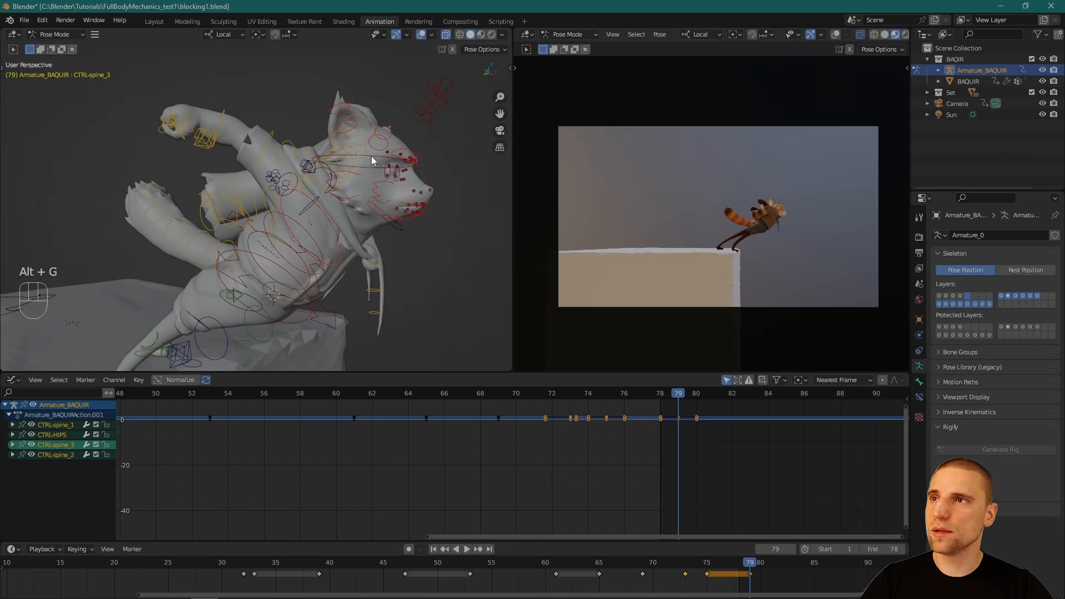
left_click(377, 157)
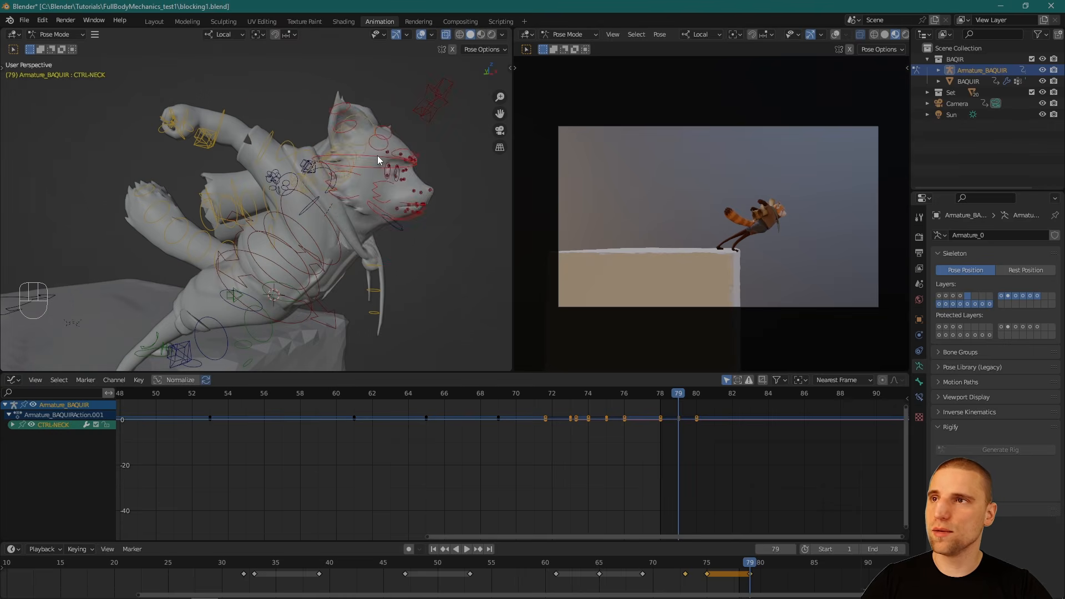
key("alt+r")
key("alt+g")
middle_click_drag(374, 174, 321, 174)
left_click(343, 184)
left_click_drag(342, 189, 213, 319, "alt")
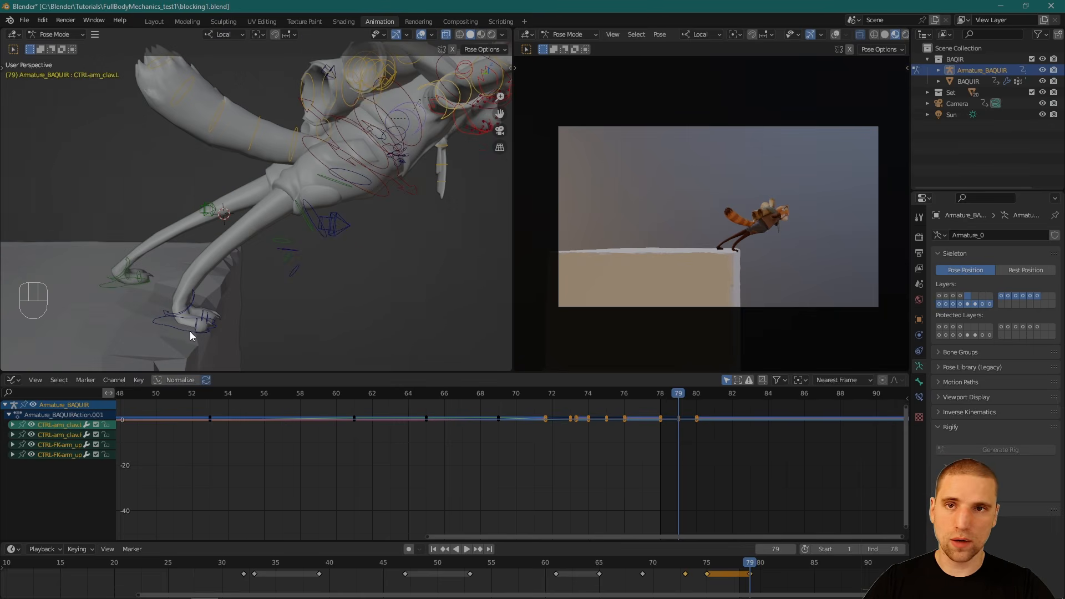
Step: Clear the rotation and location of the left foot-roll and left IK foot controls
left_click(125, 282)
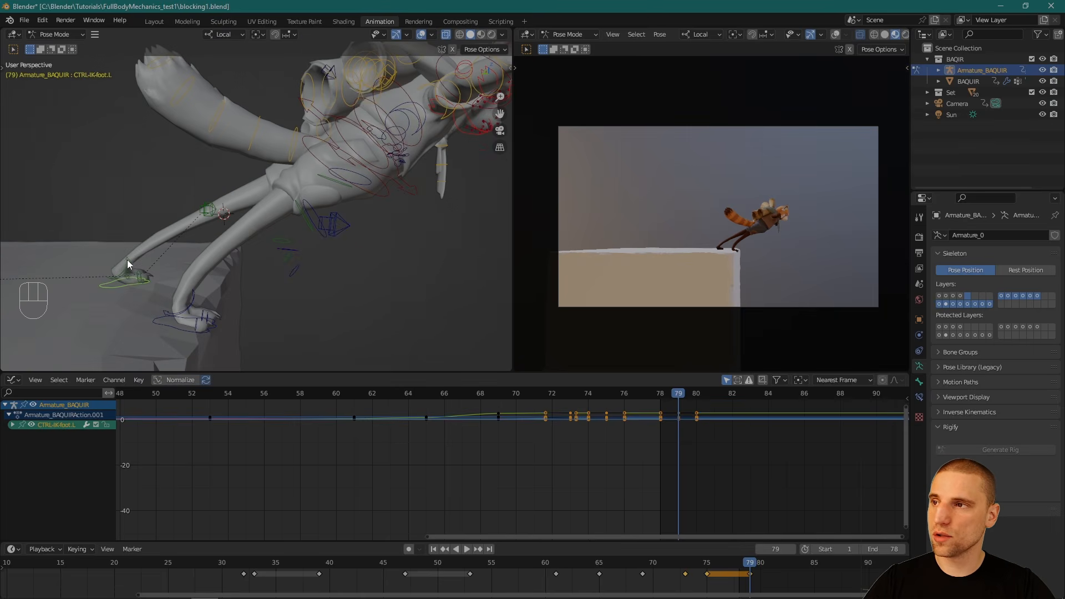
left_click(131, 259)
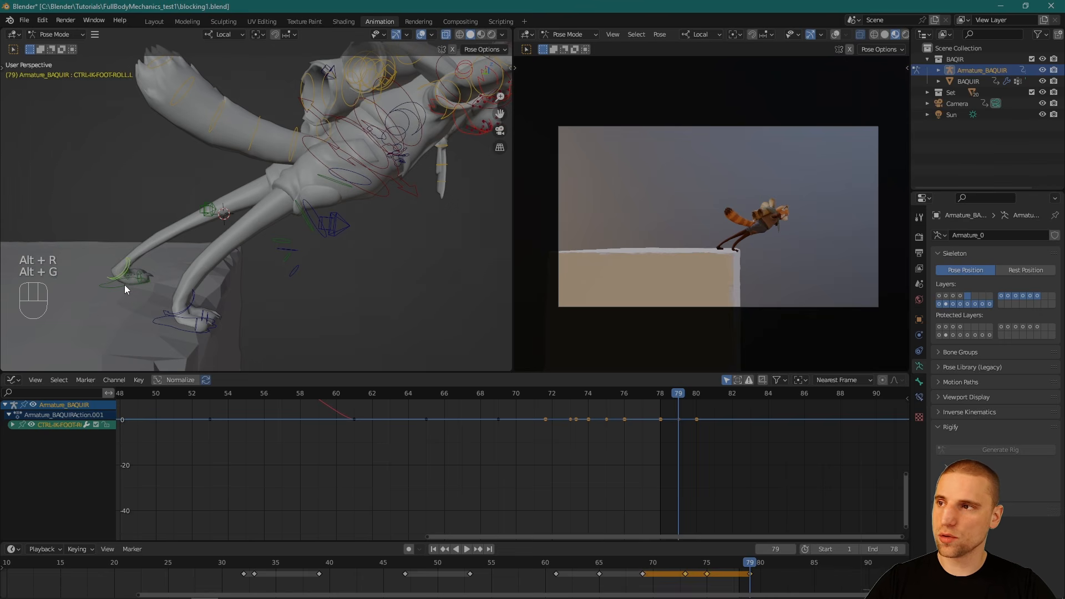
left_click(124, 285)
key("alt+r")
key("alt+g")
scroll(210, 326, "down", 2)
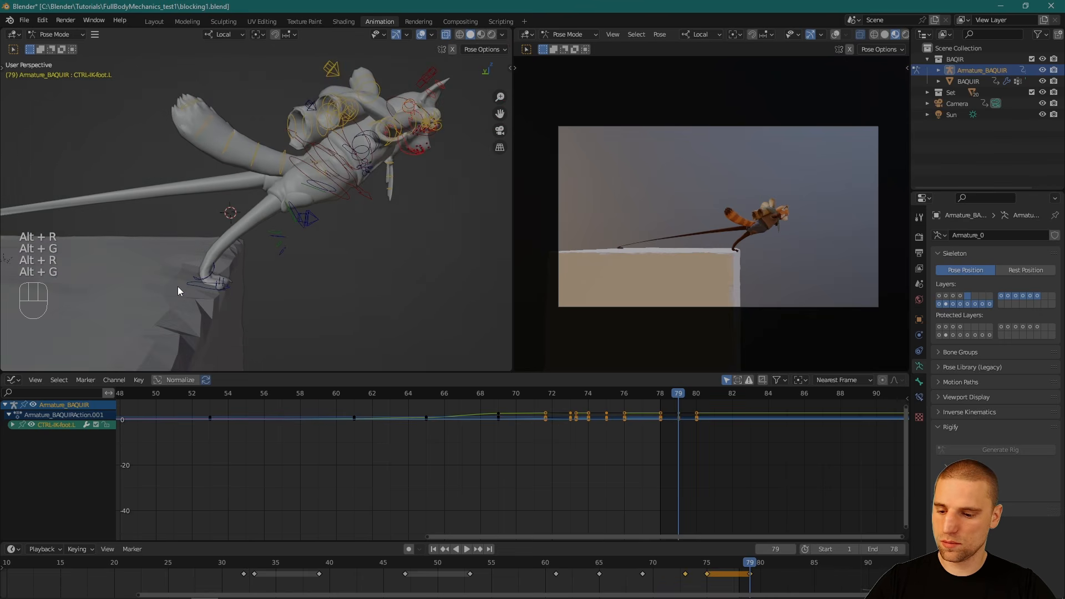
Step: Move the left IK foot control to the ledge's edge beside the right foot
key("space")
middle_click_drag(340, 309, 169, 233)
left_click_drag(168, 233, 362, 257)
key("g")
left_click(330, 259)
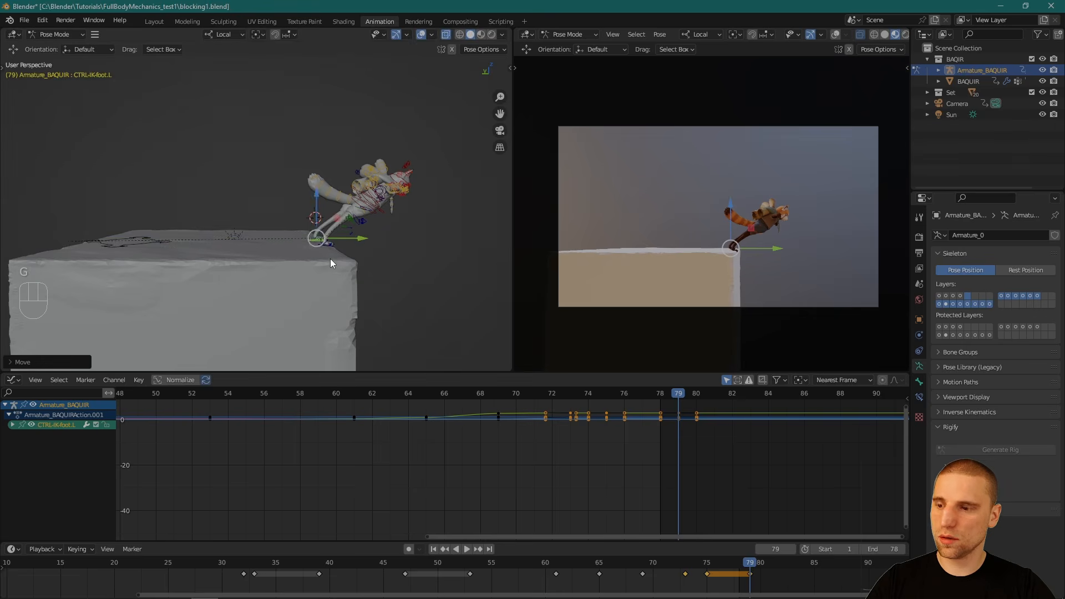
key("f")
scroll(344, 232, "down", 8)
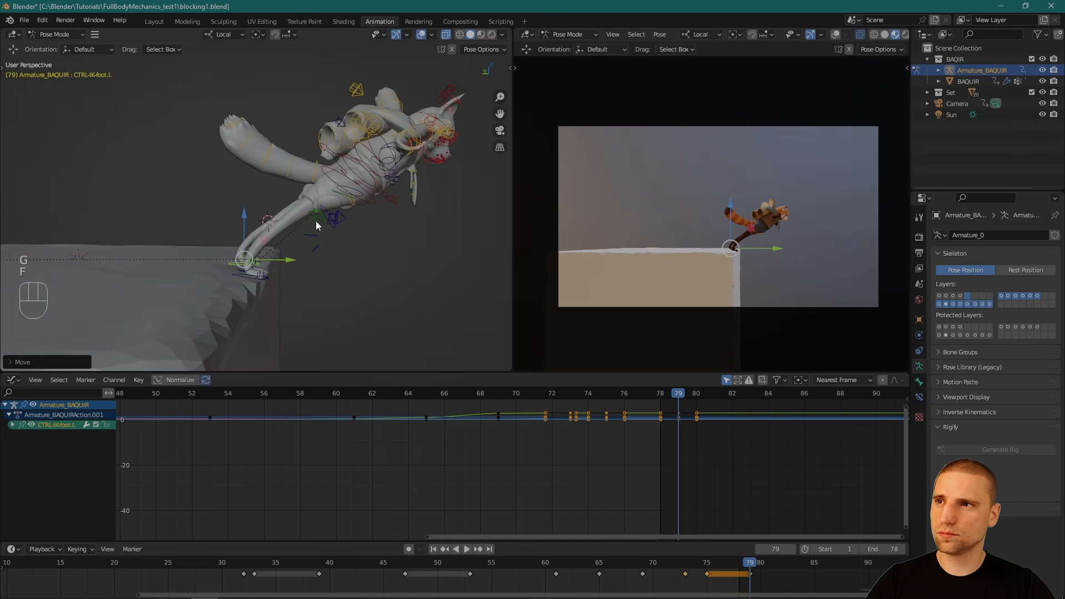
key("w")
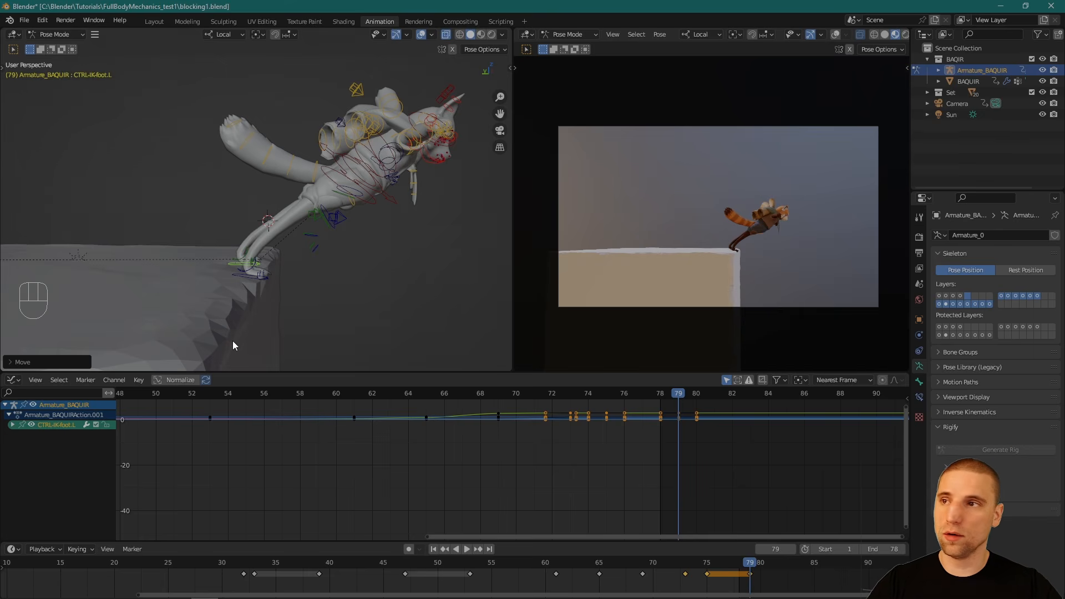
Step: Pose the legs, arms and tail at frame 79 into a stretched leap, reaching forward with the tail trailing behind and the feet off the ledge
left_click_drag(313, 280, 337, 233, "alt")
key("space")
left_click_drag(337, 233, 345, 292, "alt")
key("space")
left_click_drag(345, 292, 345, 224, "alt")
key("w")
right_click_drag(345, 224, 317, 288, "alt")
left_click_drag(318, 288, 315, 288, "alt")
middle_click_drag(316, 287, 314, 278, "alt")
left_click_drag(314, 277, 300, 222, "alt")
left_click(260, 241)
key("space")
key("space")
key("w")
left_click_drag(256, 250, 238, 281, "alt")
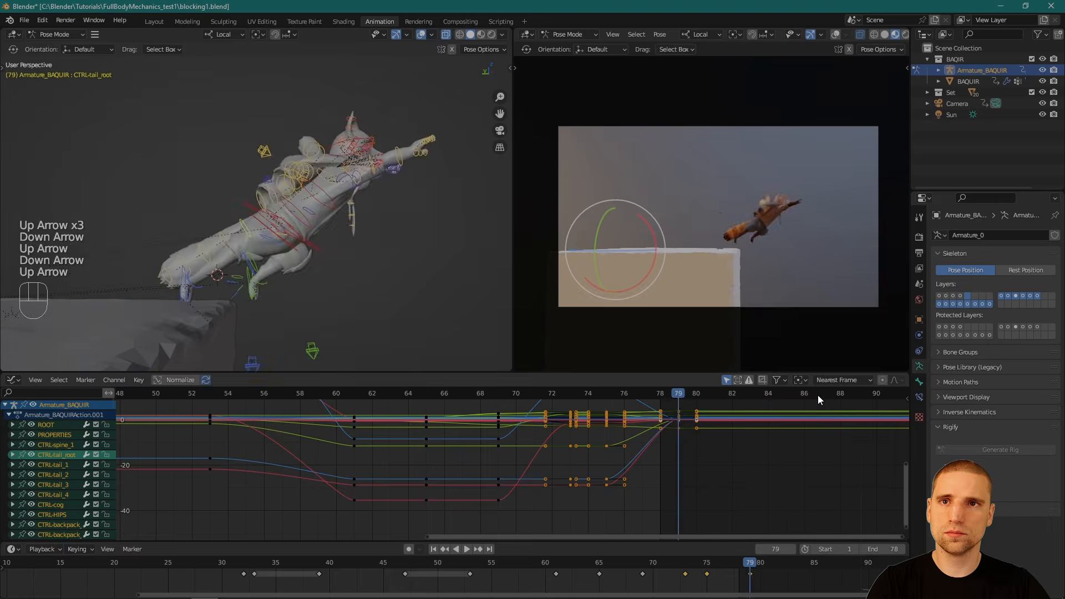
Step: Compare the crouch at frame 75 with the stretched leap pose at frame 79 by stepping between their keyframes
key("Down")
key("Up")
key("Down")
key("Up")
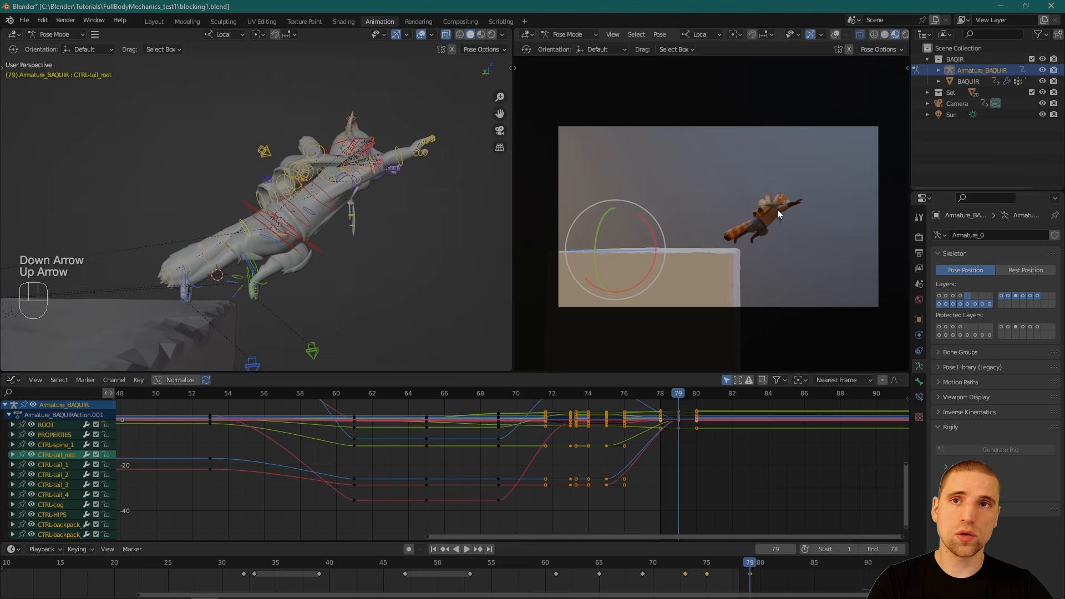
key("Up")
key("Down")
key("Down")
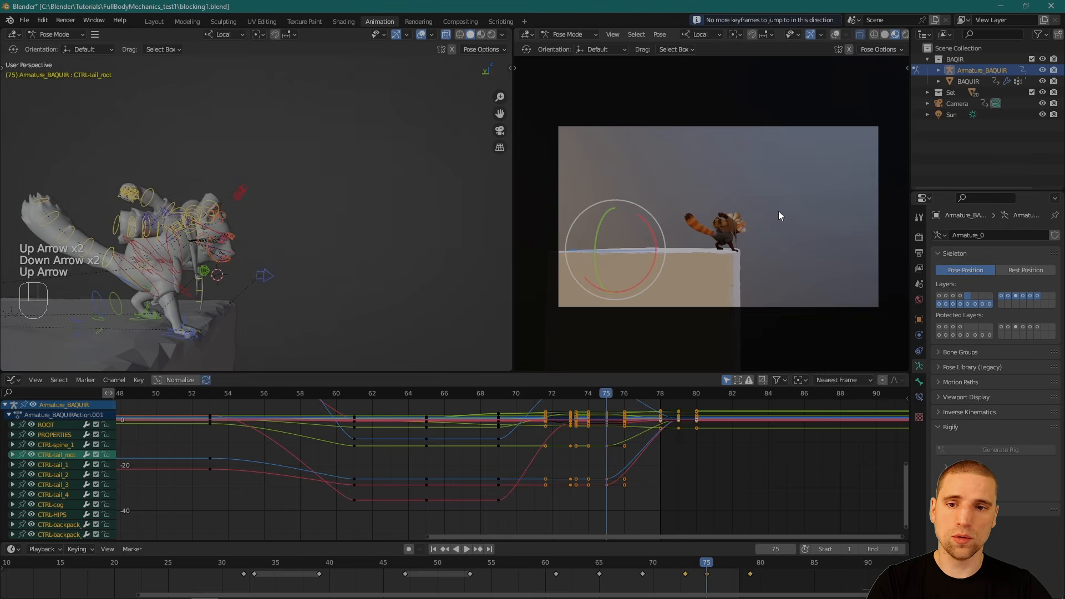
key("Up")
key("Up")
key("Down")
key("Up")
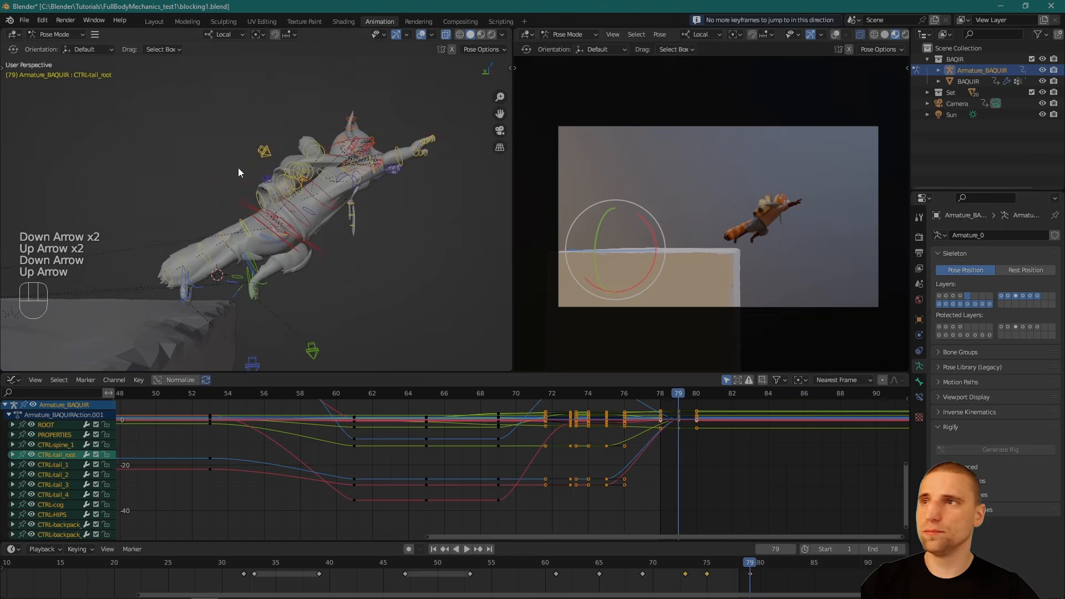
Step: Set the animation's end frame to 90, scrub past the leap pose and deselect all controls
key("w")
middle_click_drag(404, 208, 330, 228)
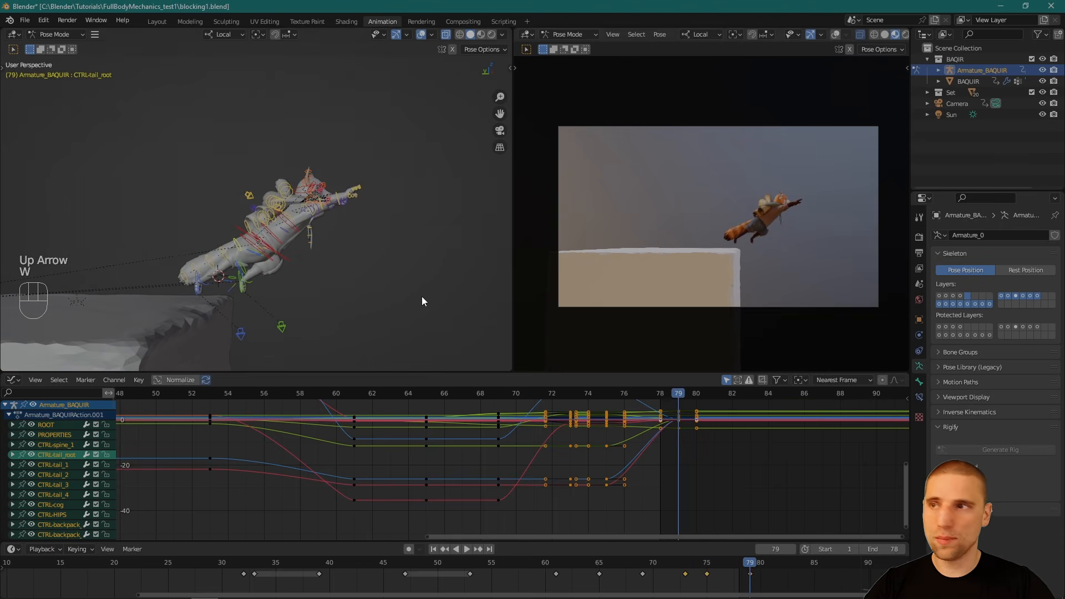
middle_click_drag(422, 301, 468, 309, "alt")
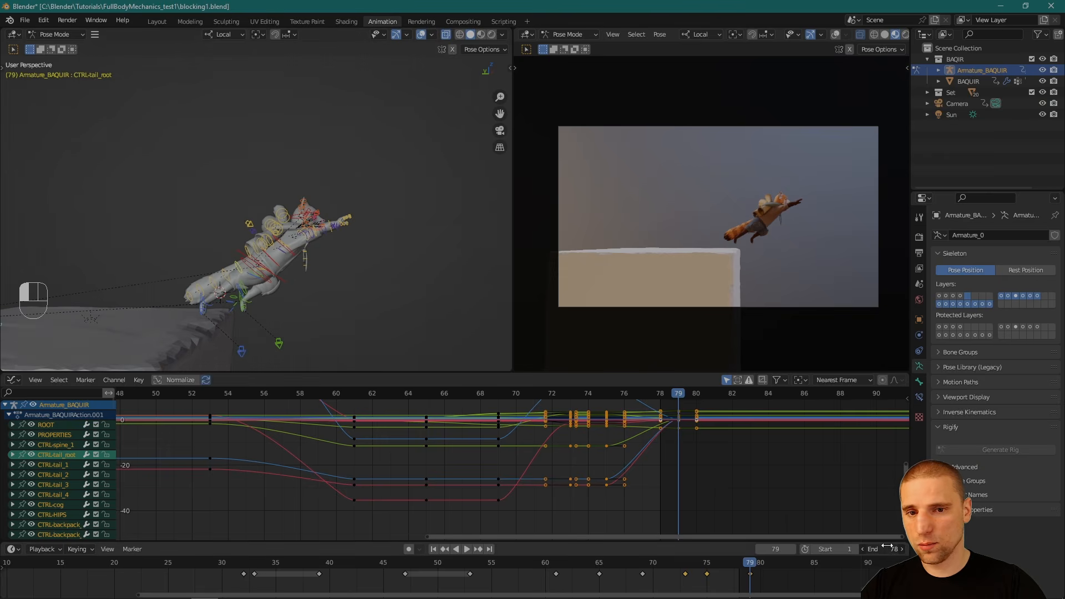
left_click_drag(893, 550, 896, 557)
right_click_drag(232, 252, 251, 268, "alt")
key("w")
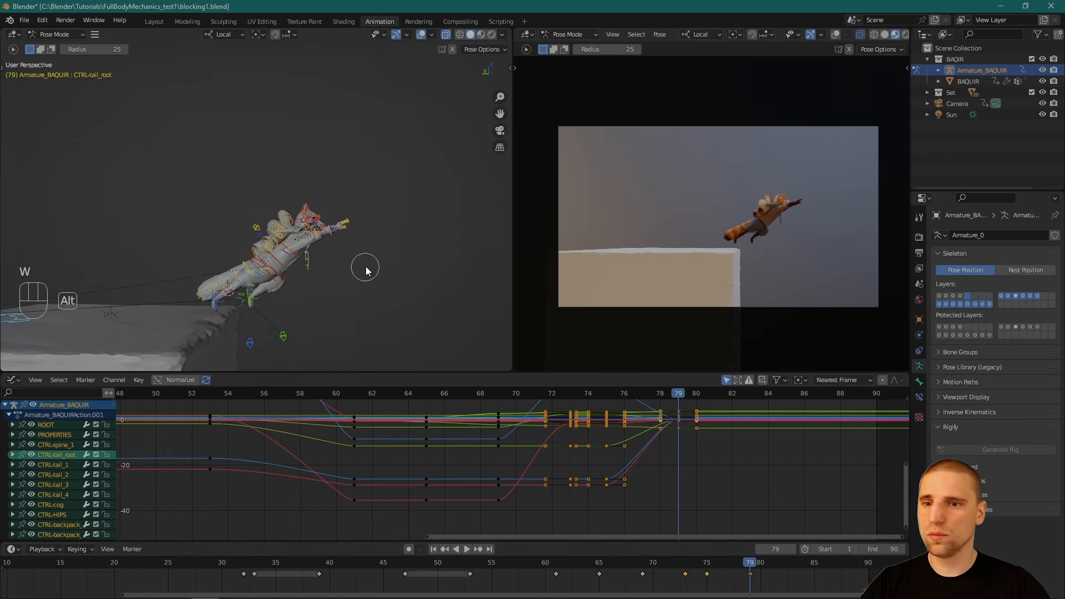
middle_click_drag(366, 268, 365, 258, "alt")
left_click_drag(710, 567, 773, 566)
left_click(399, 284)
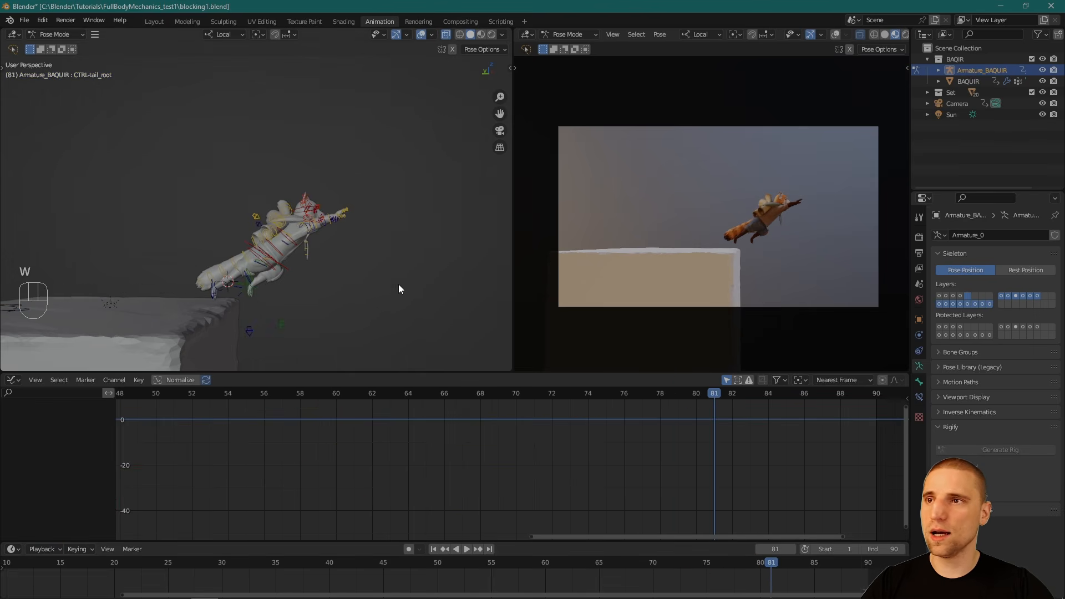
Step: Select the cog and both IK foot controls and move them slightly up and forward at frame 79 in Global orientation
right_click_drag(300, 216, 336, 241, "alt")
right_click_drag(177, 323, 189, 277, "alt")
key("w")
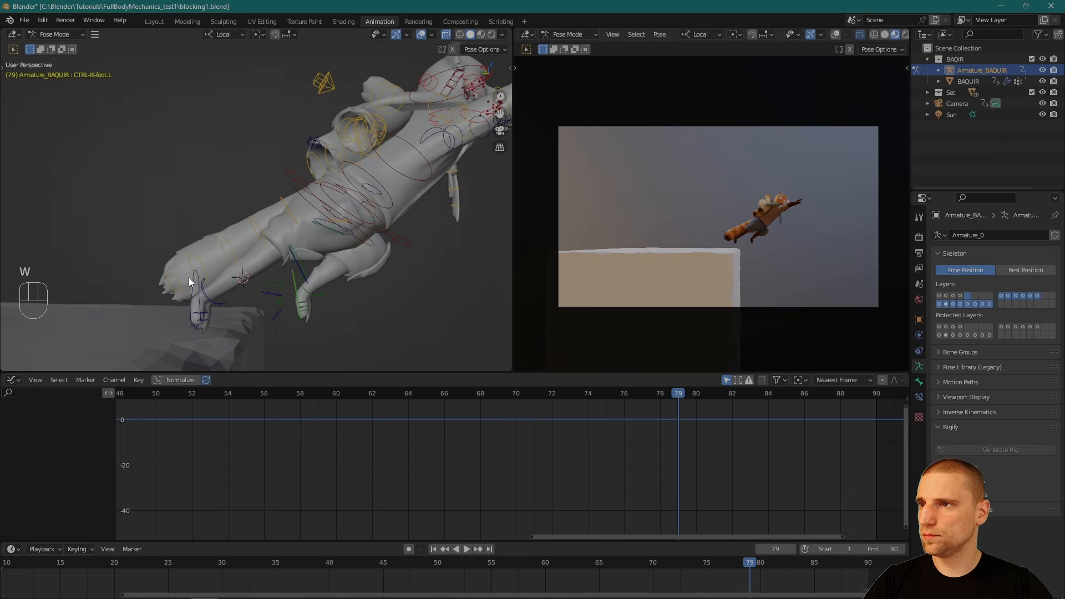
left_click(192, 278)
left_click(293, 284, "shift")
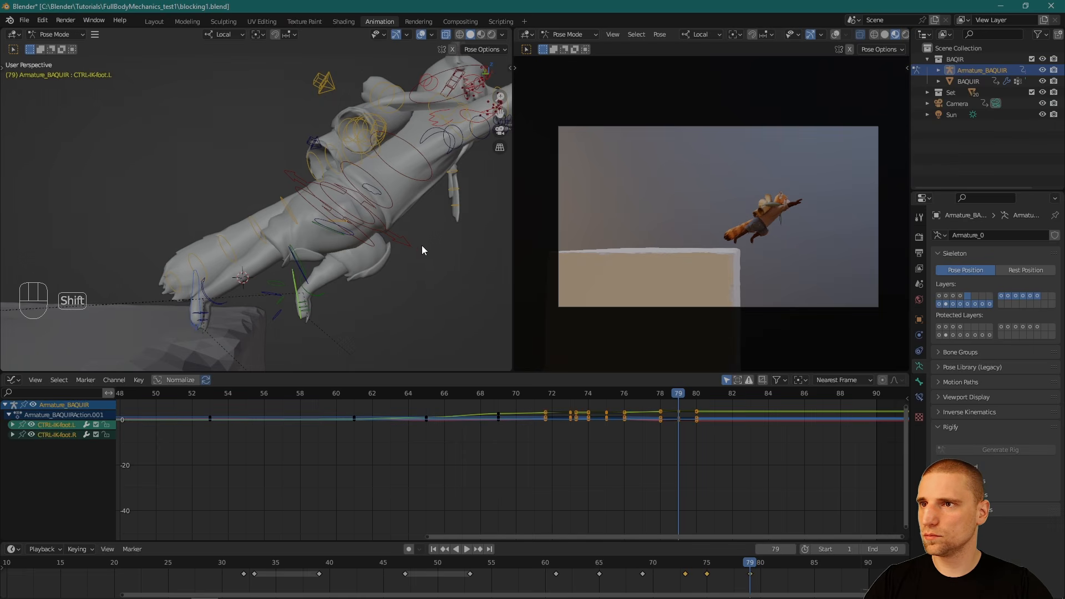
left_click(399, 237, "shift")
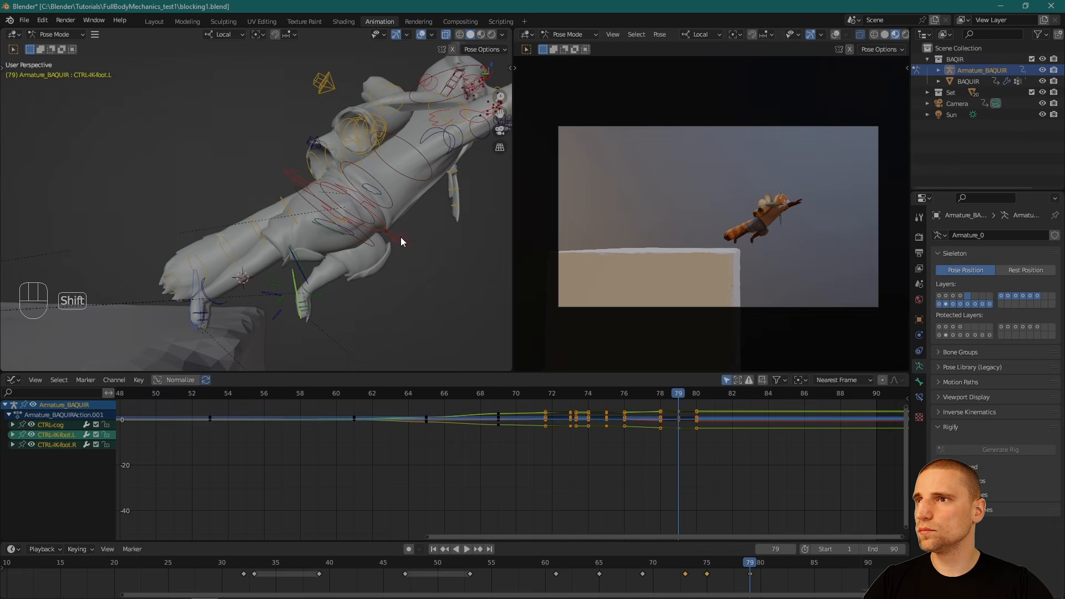
left_click(224, 34)
key("space")
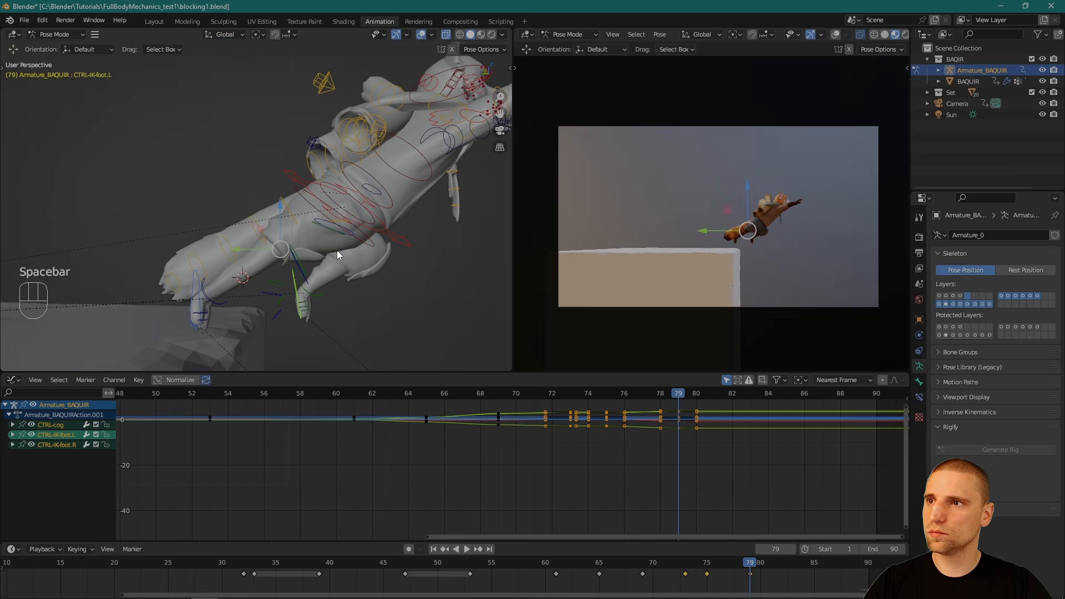
left_click_drag(261, 229, 281, 195)
key("w")
Step: Select all rig controls and insert location and rotation keyframes at frames 79 and 85
right_click_drag(280, 195, 210, 236, "alt")
key("a")
key("i")
left_click_drag(752, 566, 774, 567)
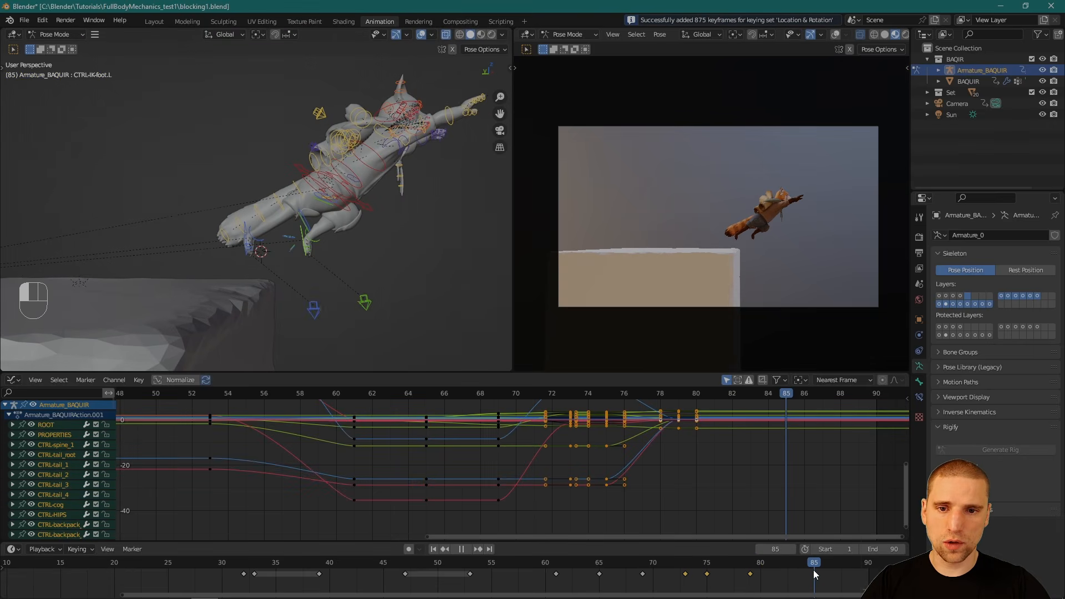
mouse_move(362, 273)
left_mouse_down("alt")
mouse_move(340, 268)
mouse_move(372, 264)
left_mouse_up("alt")
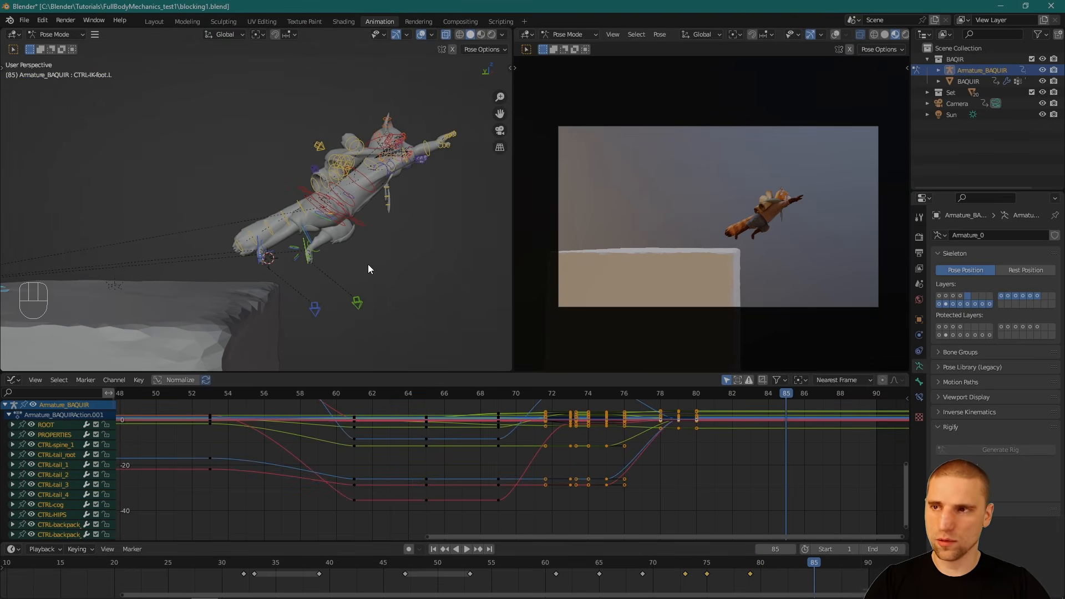
key("i")
Step: Select the cog and both IK foot controls and move them far forward past the ledge to the camera frame's edge at frame 85
left_click_drag(306, 224, 300, 221, "alt")
right_click_drag(299, 220, 442, 322, "alt")
left_click_drag(312, 313, 269, 322, "alt")
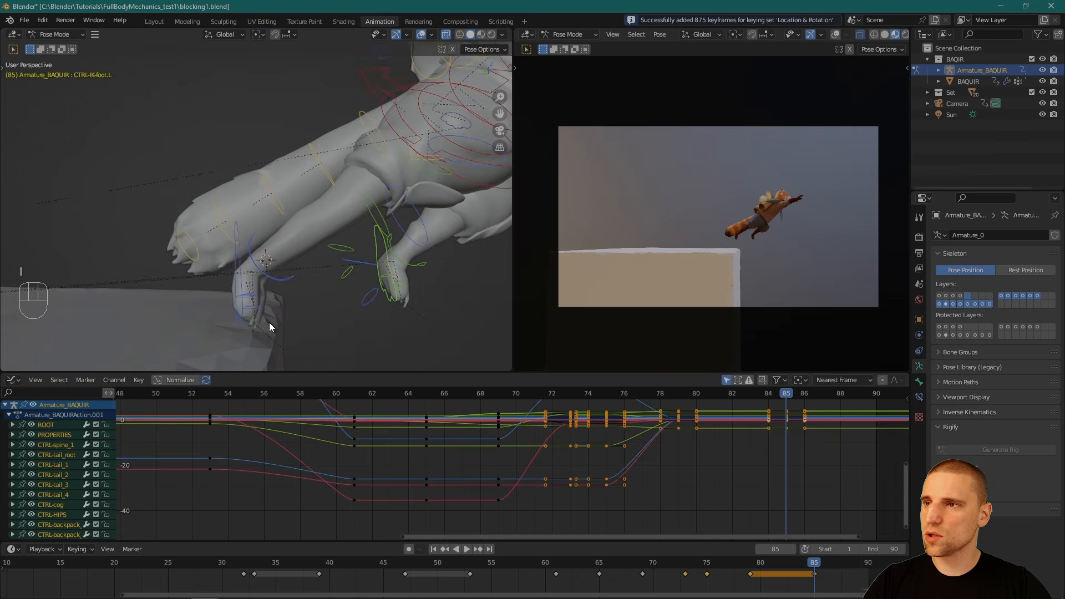
left_click(269, 322)
left_click(235, 249)
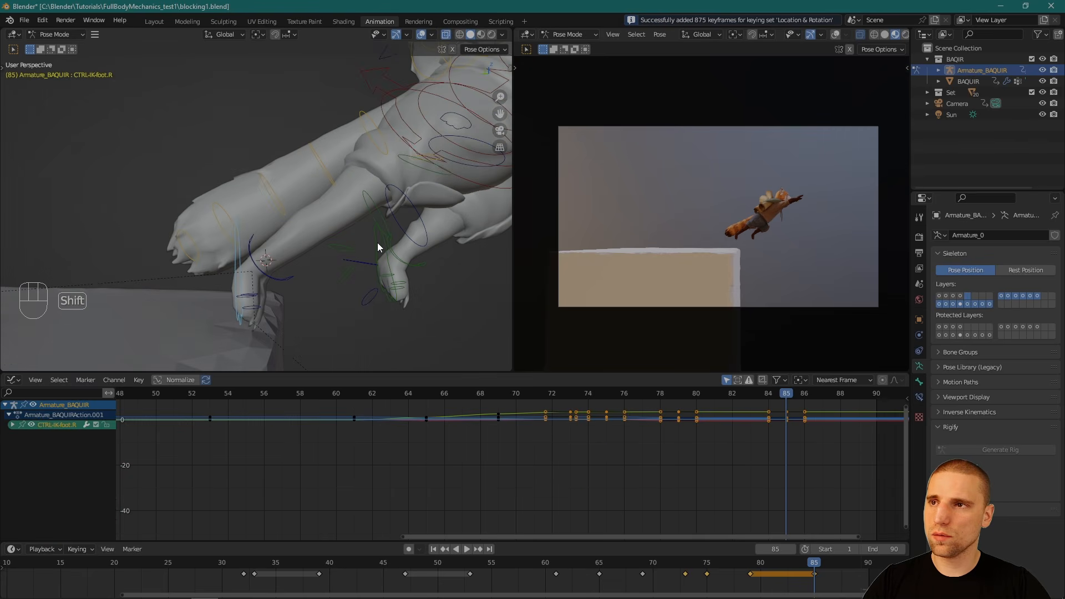
left_click(376, 243, "shift")
left_click_drag(395, 243, 444, 236, "alt")
right_click_drag(444, 235, 244, 178, "alt")
key("space")
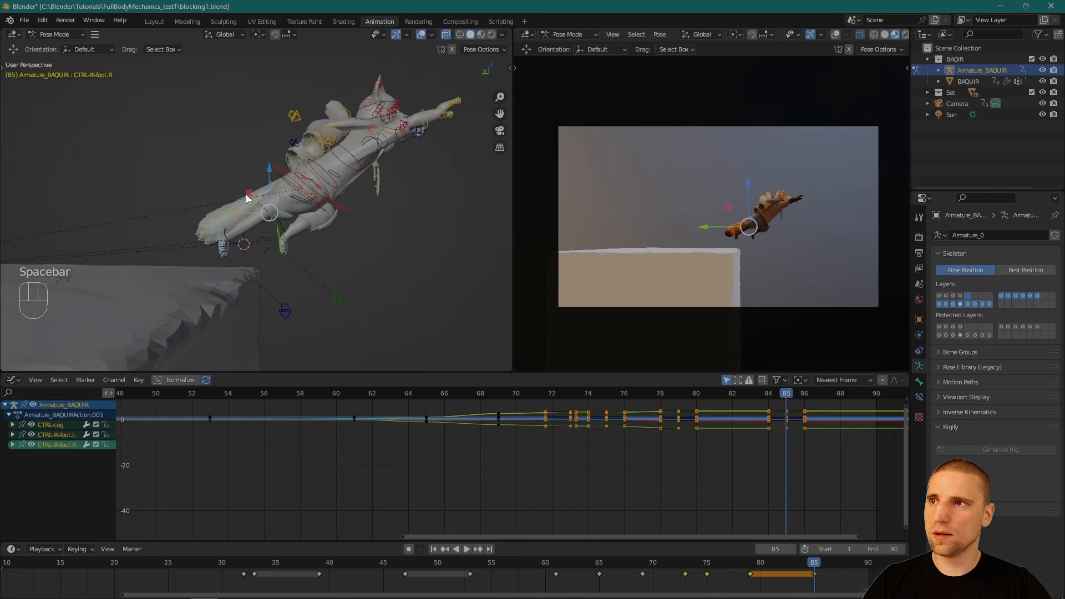
left_click_drag(248, 194, 636, 109)
key("f")
right_click_drag(425, 241, 348, 228, "alt")
middle_click_drag(347, 227, 350, 220, "alt")
Step: Rotate the cog control so the body flies closer to horizontal at frame 85
left_click_drag(350, 200, 335, 231)
key("space")
left_click(348, 220)
key("space")
key("w")
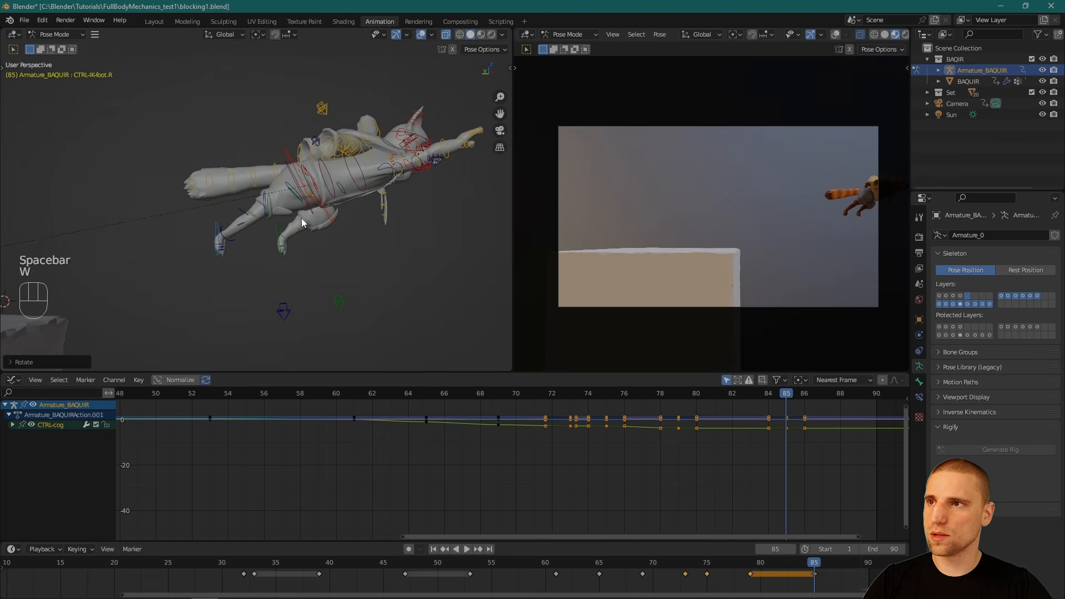
Step: Move the cog control upward so the legs stretch out below the body at frame 85
key("space")
left_click(311, 183)
left_click_drag(314, 142, 315, 118)
key("w")
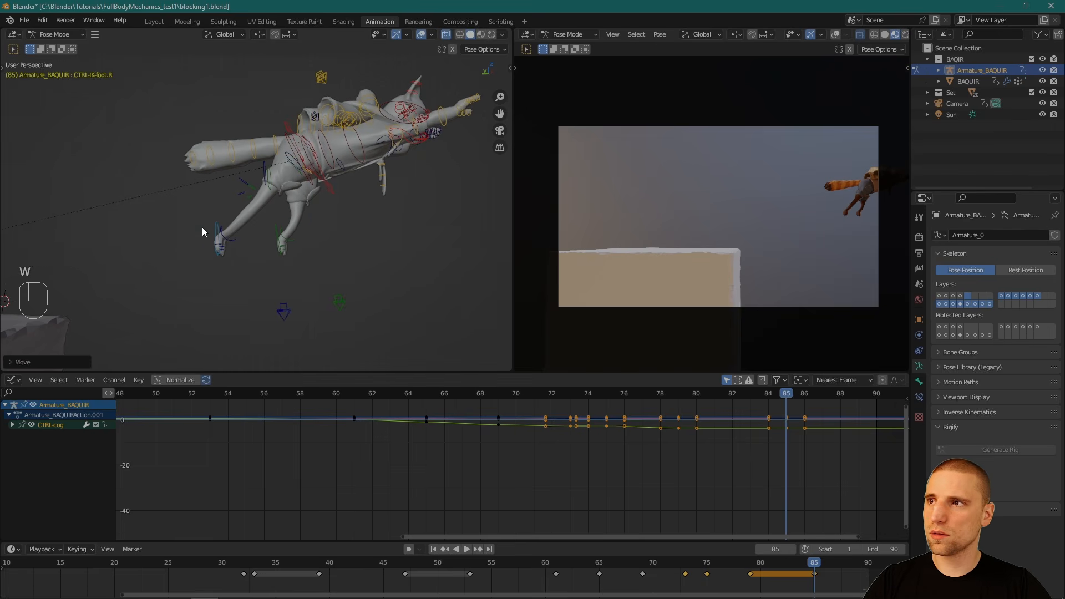
Step: Raise the right IK foot control up behind the body and rotate the foot to trail backward at frame 85
left_click(214, 228)
middle_click_drag(229, 253, 241, 265)
key("space")
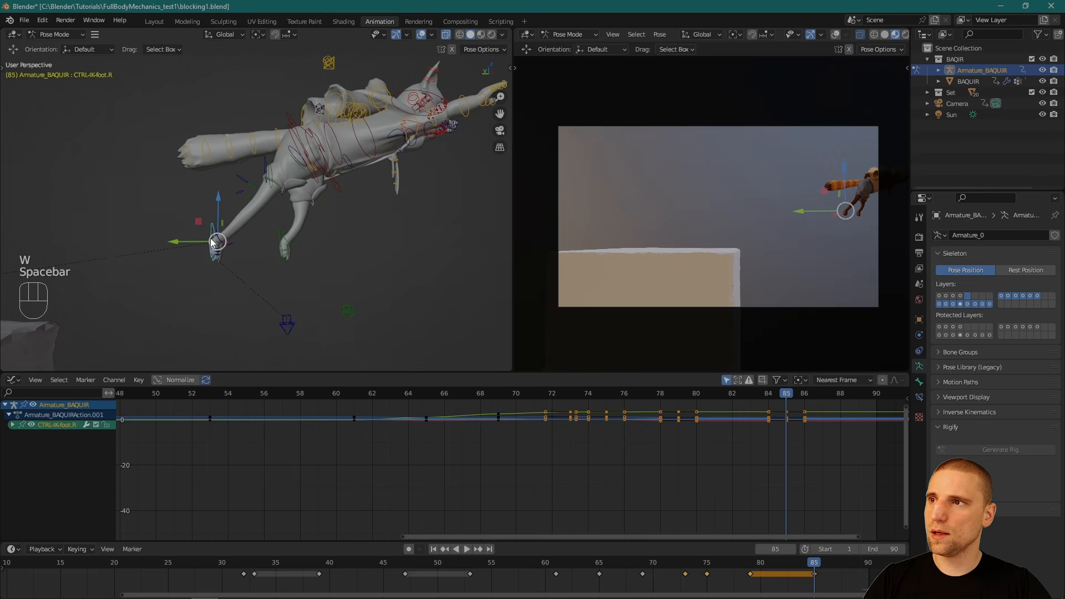
left_click_drag(211, 245, 215, 170)
key("space")
left_click(233, 177)
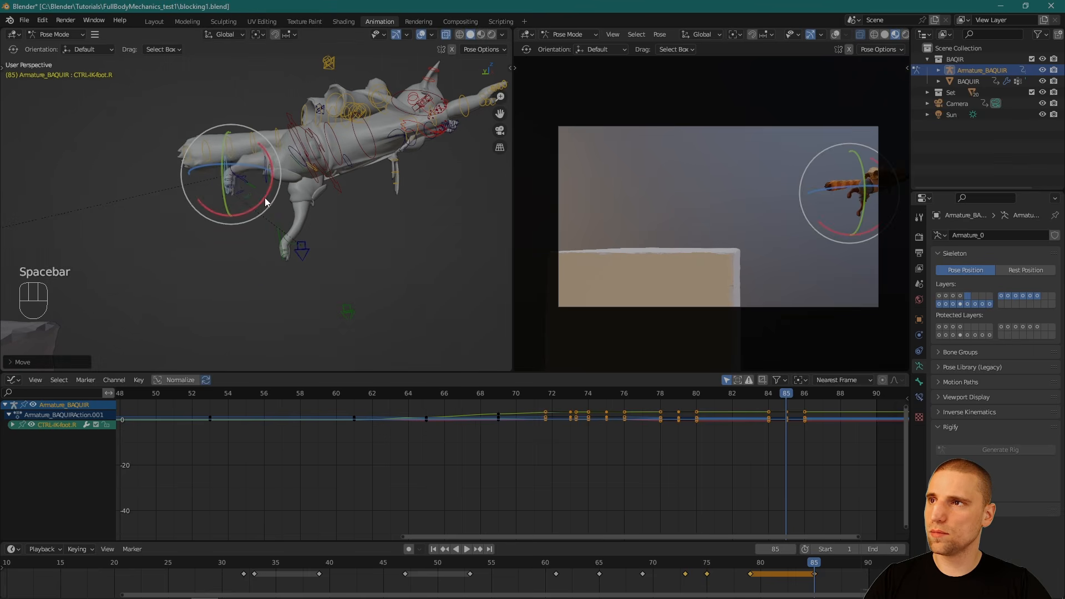
left_click_drag(266, 201, 247, 206)
middle_click_drag(254, 200, 278, 221)
key("w")
key("w")
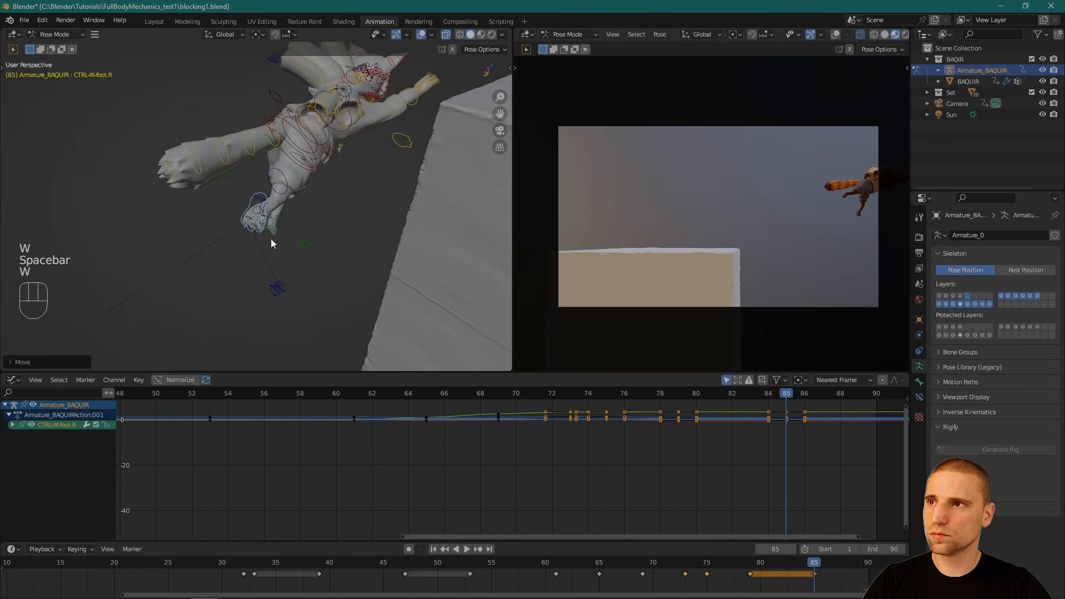
Step: Move the left IK foot control up and back so the left leg tucks beside the right one at frame 85
left_click(275, 238)
left_click_drag(278, 237, 247, 192, "alt")
key("space")
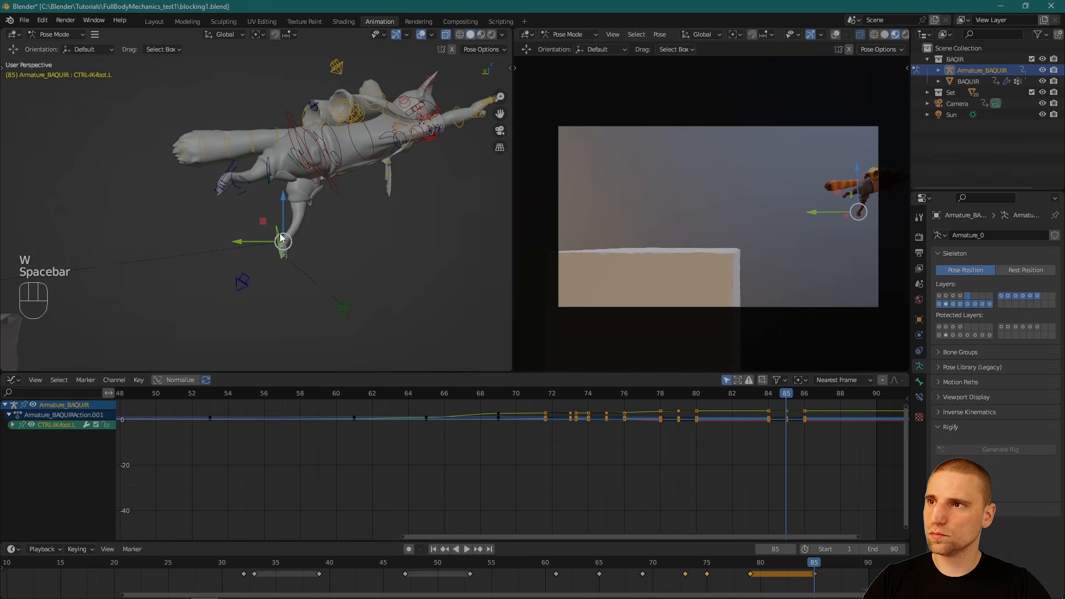
left_click_drag(278, 236, 212, 187)
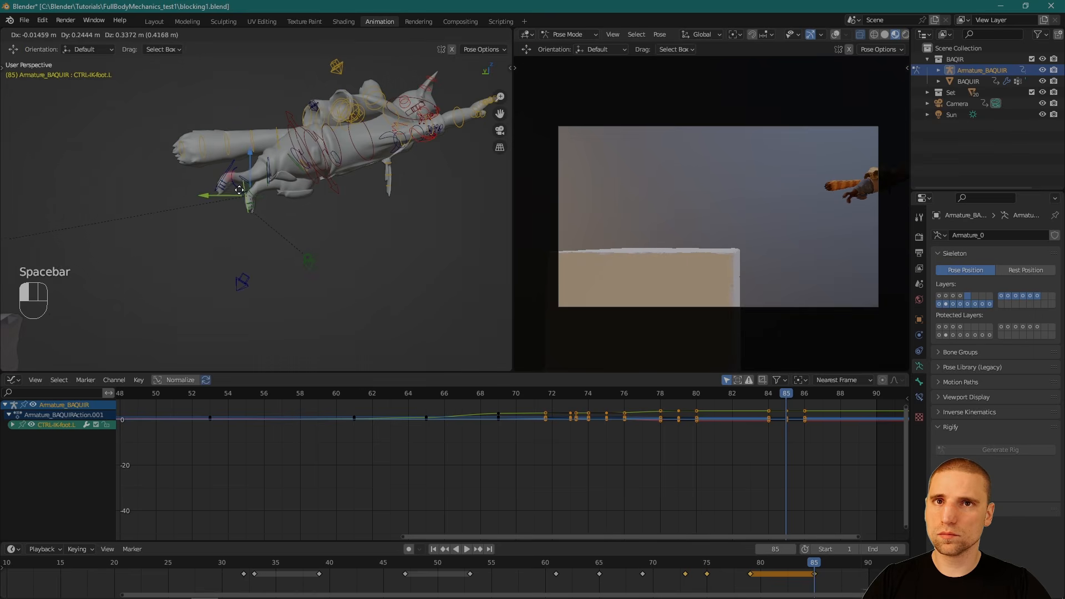
left_click_drag(238, 194, 254, 207)
key("w")
Step: Select all rig controls and insert location and rotation keyframes for the flight pose at frame 85
middle_click_drag(254, 208, 386, 242)
key("a")
key("i")
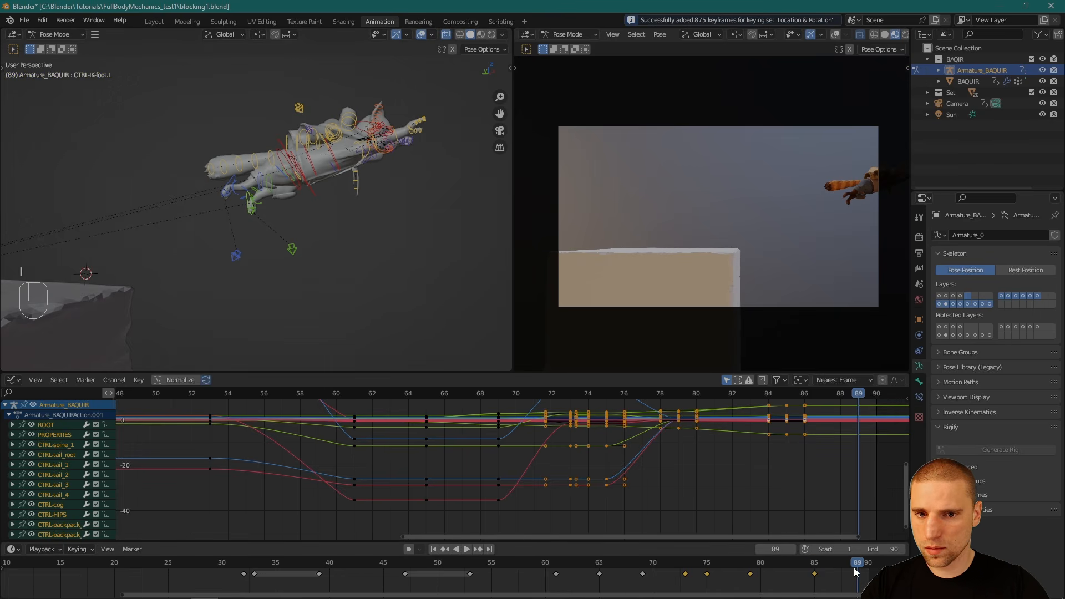
Step: Scrub between frames 79 and 89 to examine the spacing of the flight and where the character exits the camera frame
key("space")
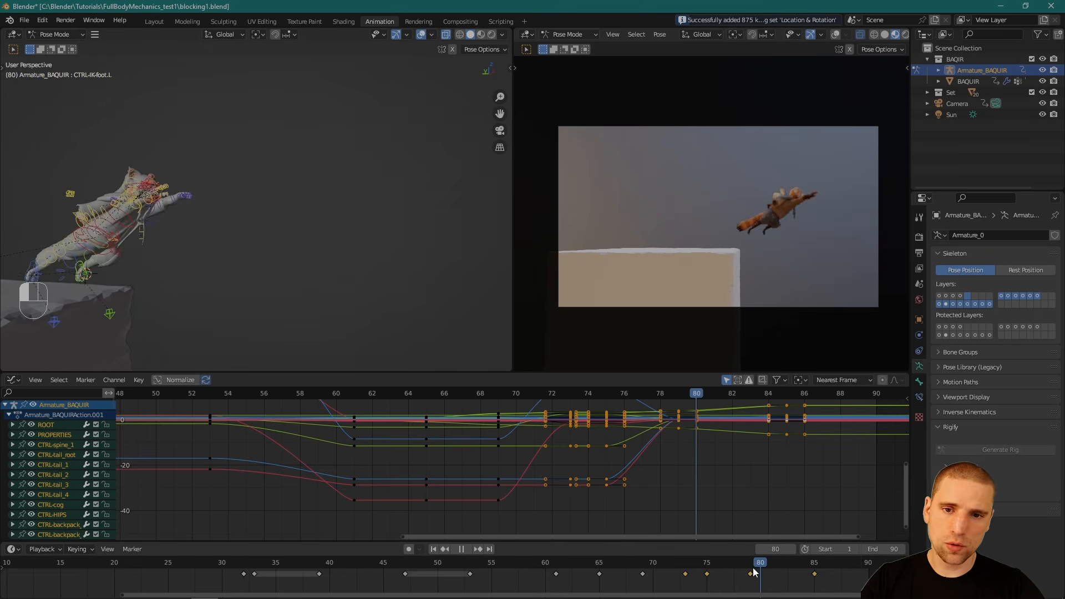
left_click_drag(804, 574, 761, 573)
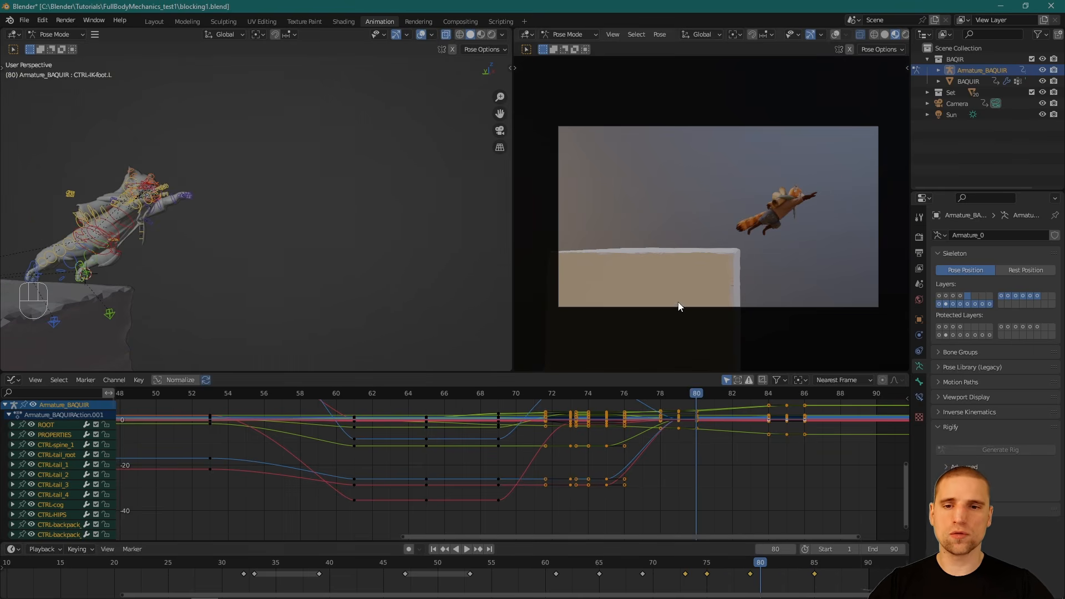
left_click(786, 577)
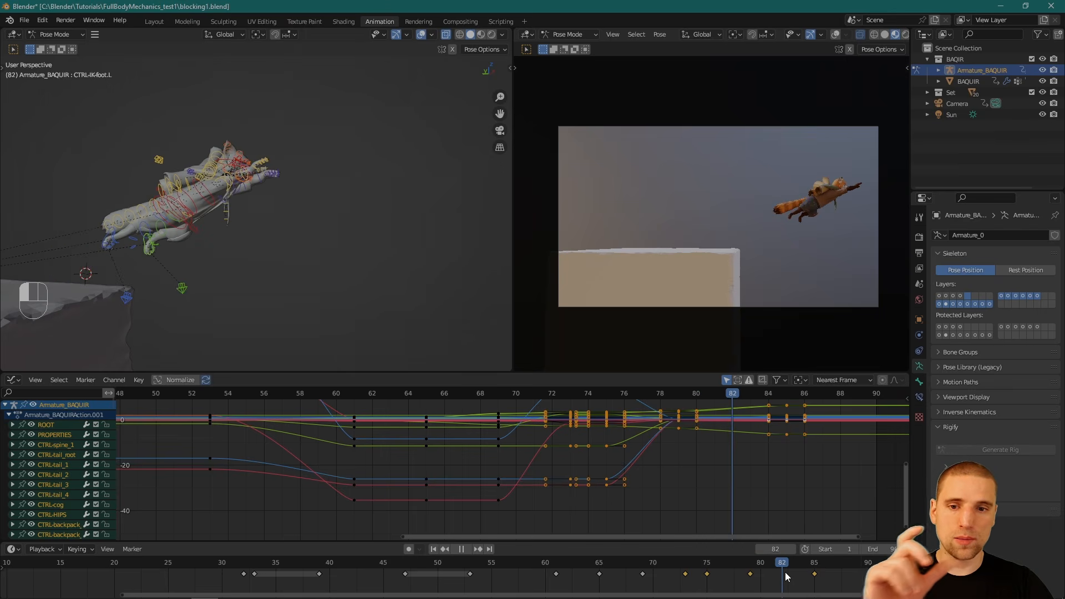
left_click(764, 573)
left_click_drag(764, 569, 748, 568)
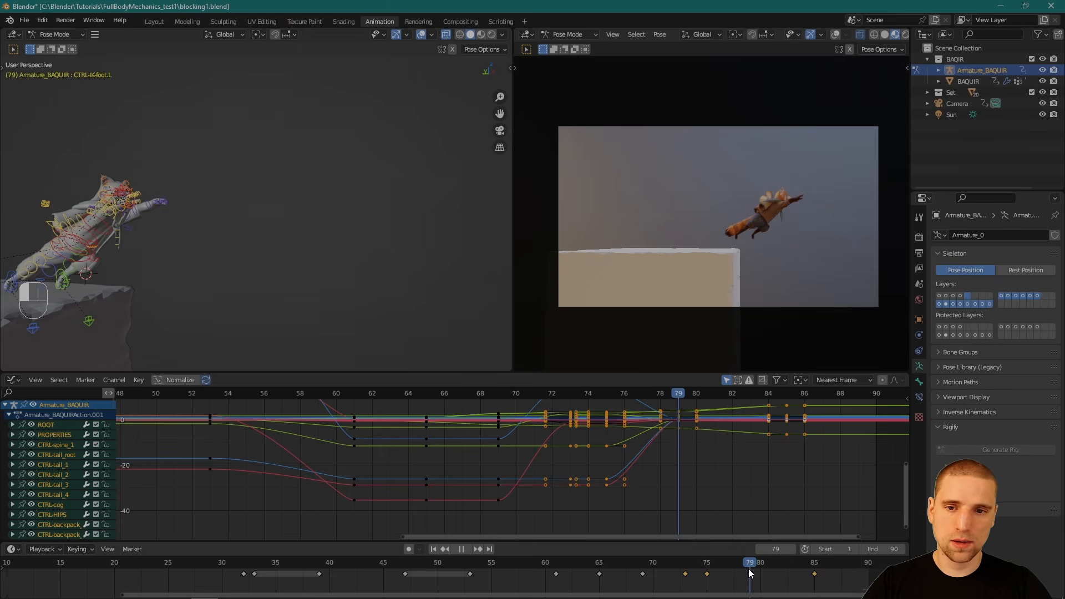
mouse_move(819, 574)
left_mouse_down()
mouse_move(747, 571)
mouse_move(816, 572)
left_mouse_up()
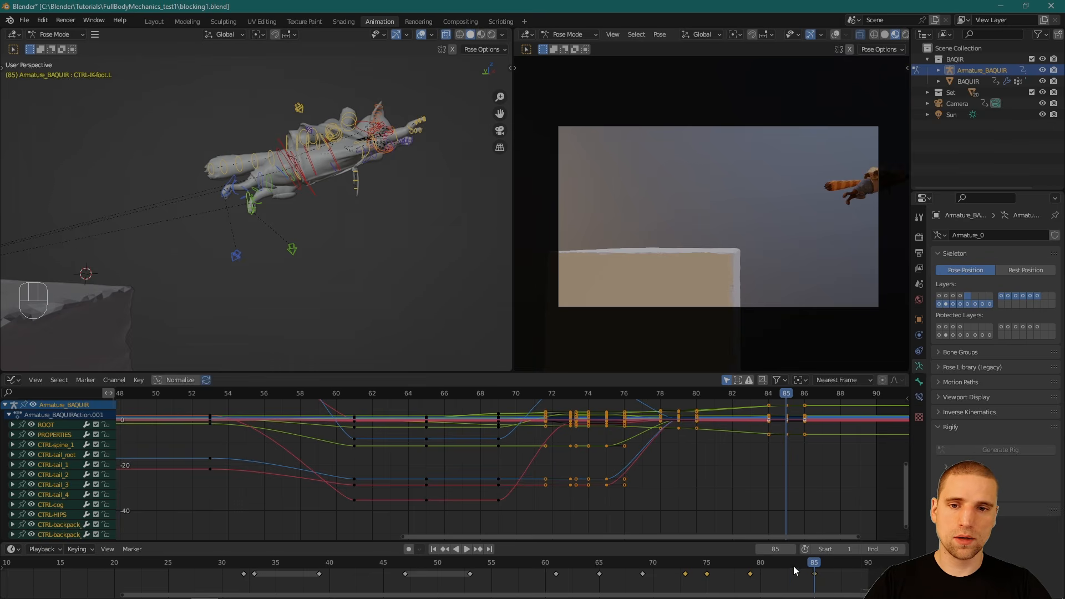
mouse_move(797, 572)
left_mouse_down()
mouse_move(815, 573)
mouse_move(788, 575)
mouse_move(825, 583)
mouse_move(794, 570)
left_mouse_up()
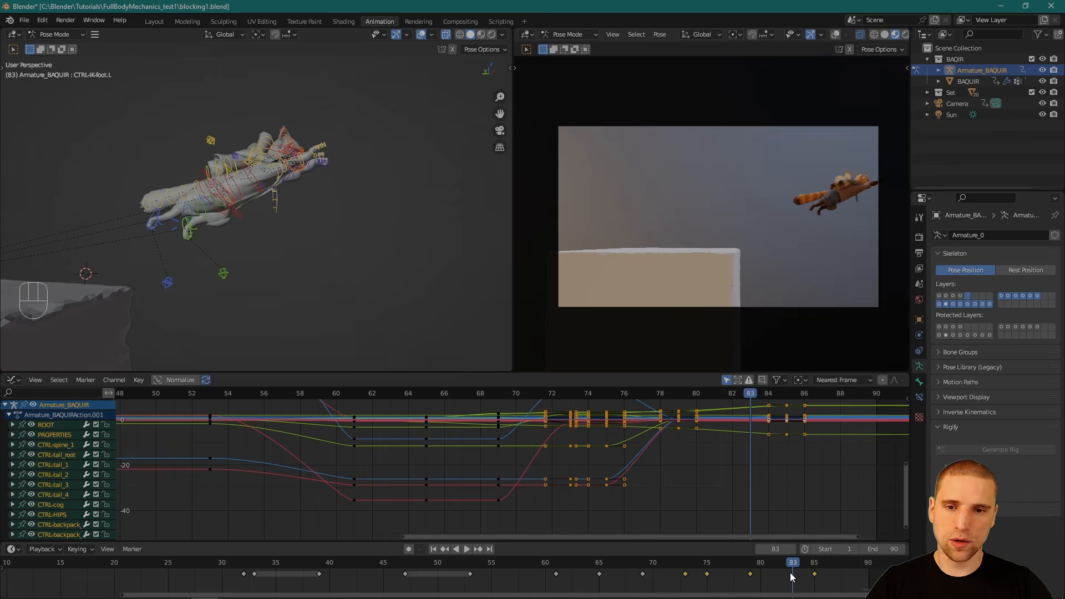
middle_click(283, 154, "alt")
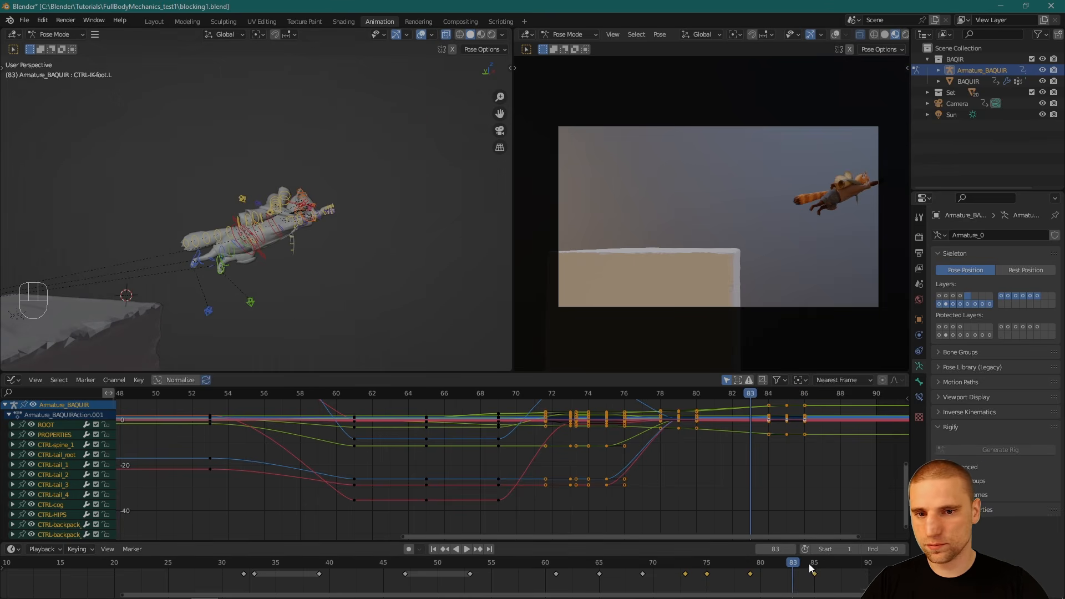
left_click_drag(812, 568, 864, 573)
mouse_move(337, 219)
middle_mouse_down()
mouse_move(386, 234)
mouse_move(346, 220)
mouse_move(358, 233)
mouse_move(331, 214)
middle_mouse_up()
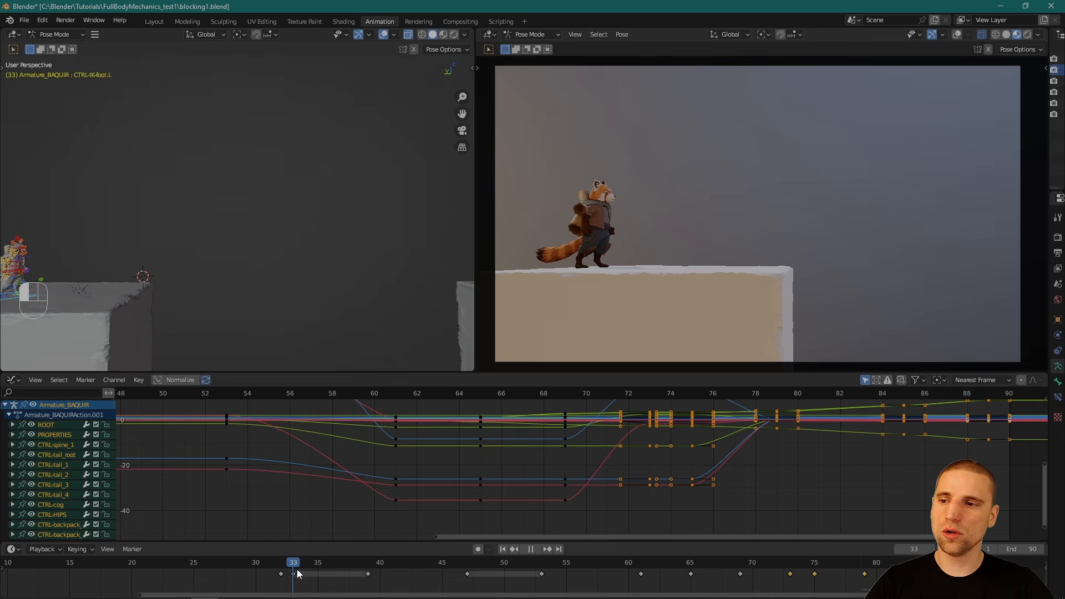
Step: Review the blocked poses from the standing start at frame 33 through the step back, crouch and run-up
left_click_drag(351, 580, 415, 577)
left_click(360, 575)
left_click(469, 577)
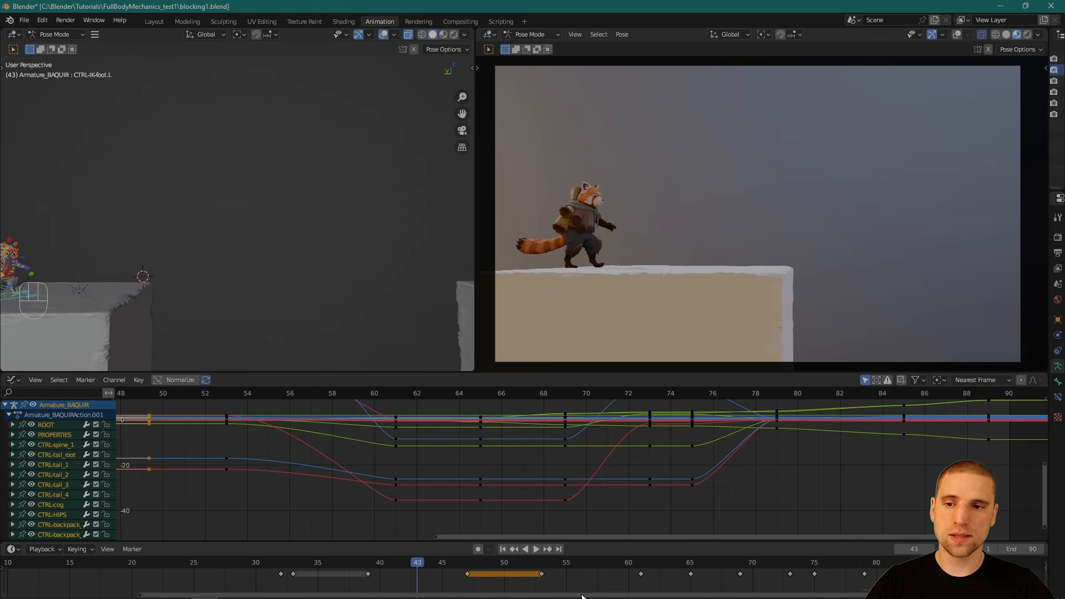
left_click(541, 567)
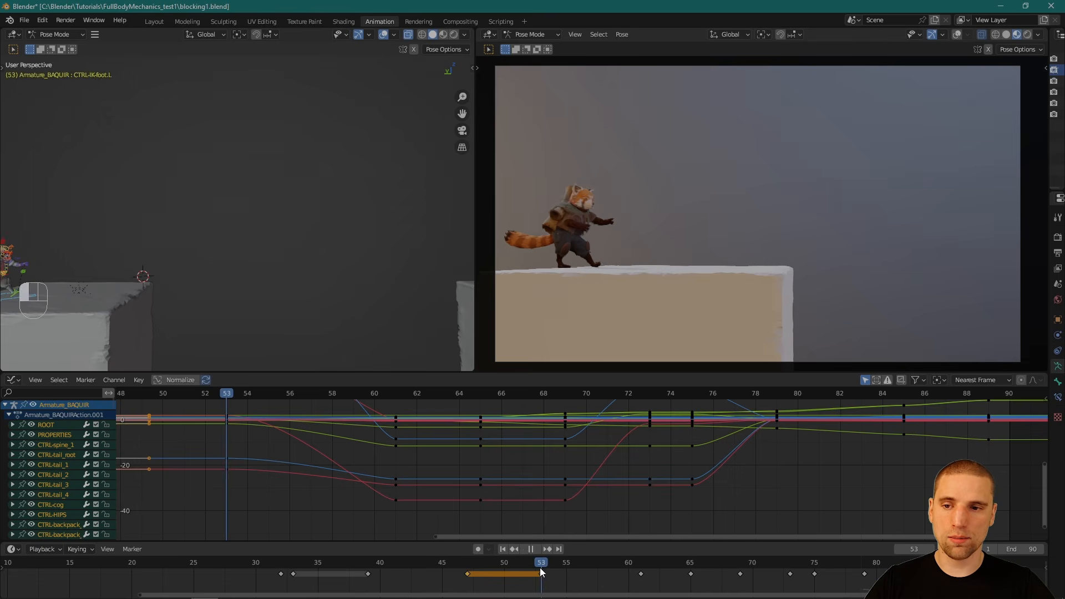
left_click(642, 567)
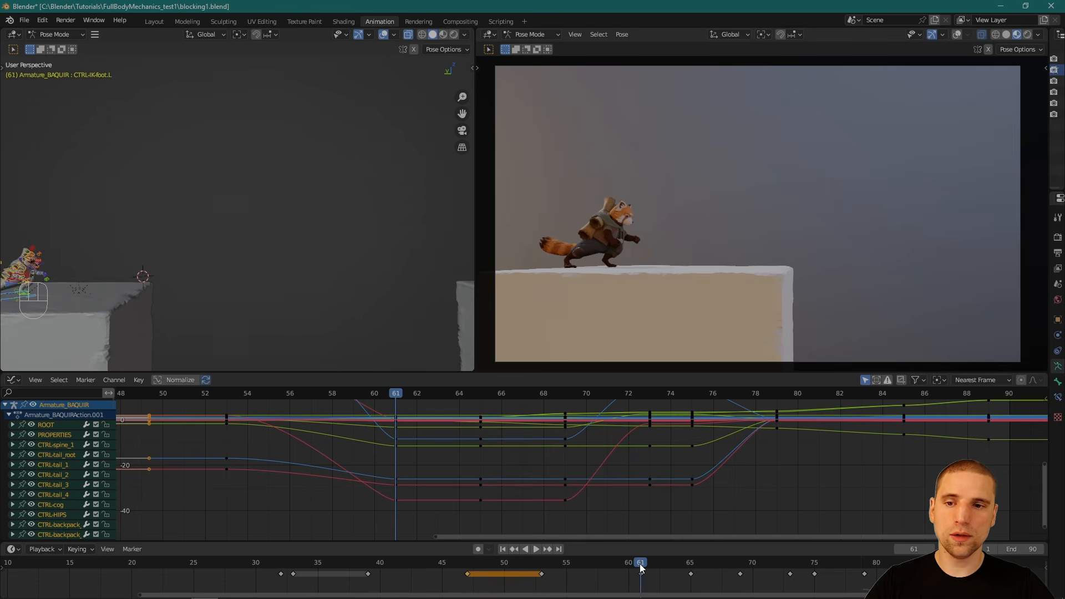
key("space")
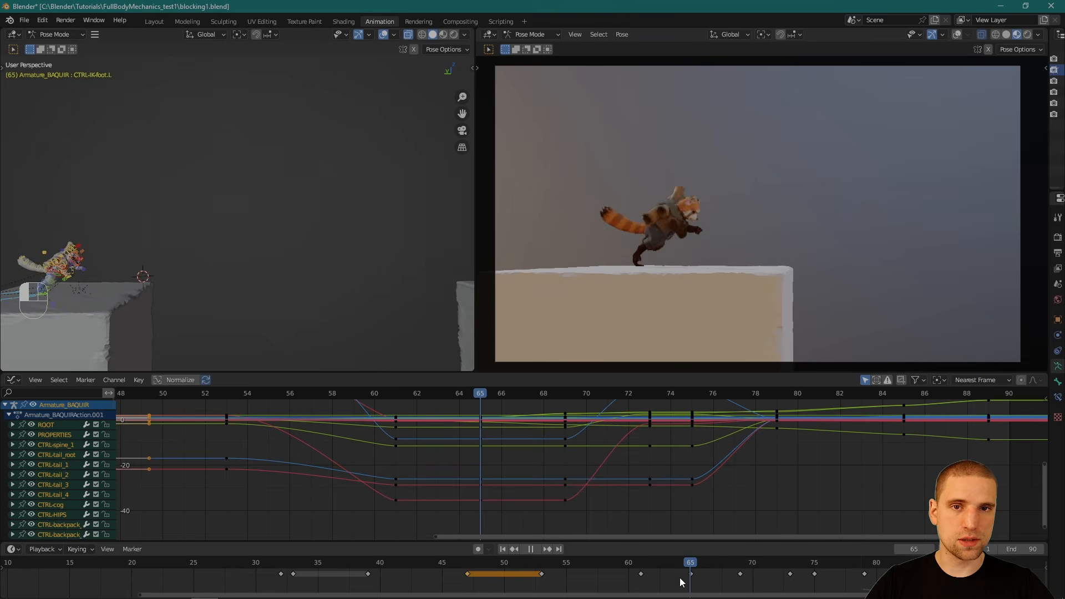
left_click_drag(780, 583, 388, 575)
Step: Examine how the cog and right IK foot controls travel during the step back between frames 39 and 47
middle_click_drag(190, 221, 248, 235, "alt")
key("f")
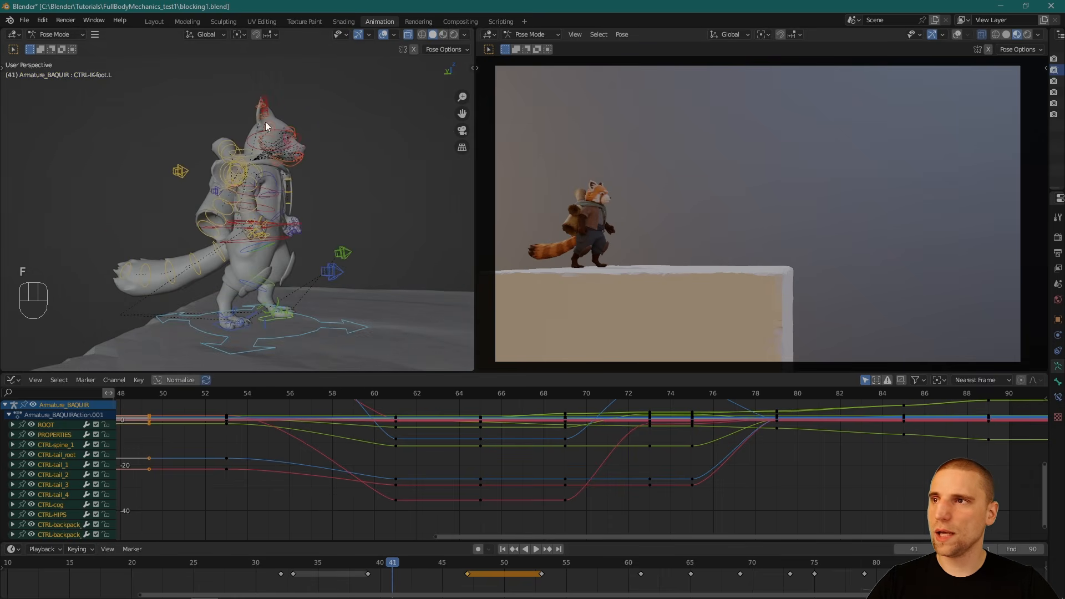
left_click_drag(368, 567, 469, 575)
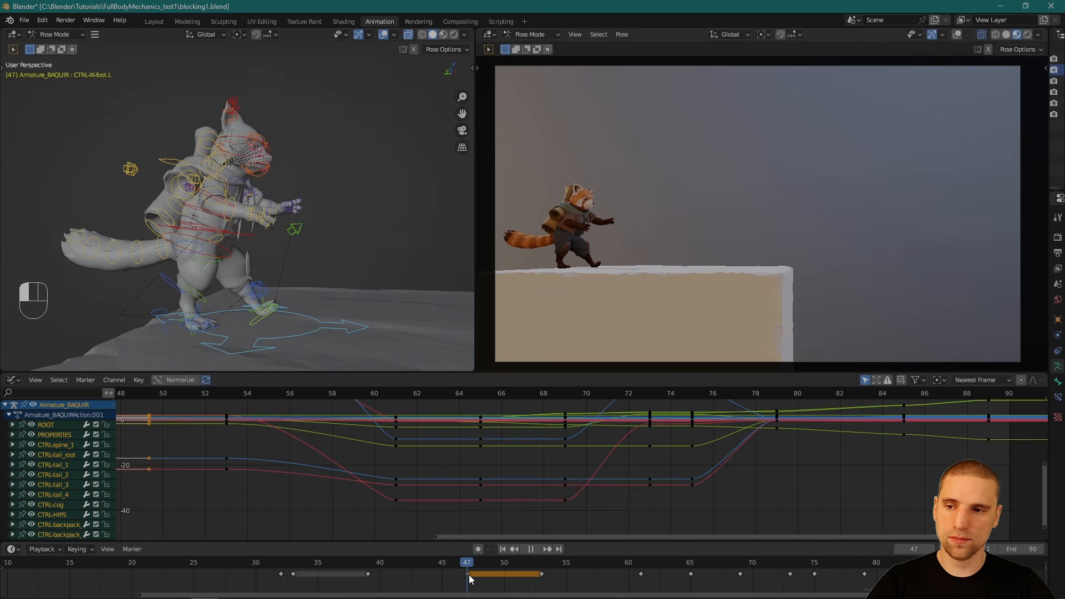
left_click_drag(468, 575, 415, 575)
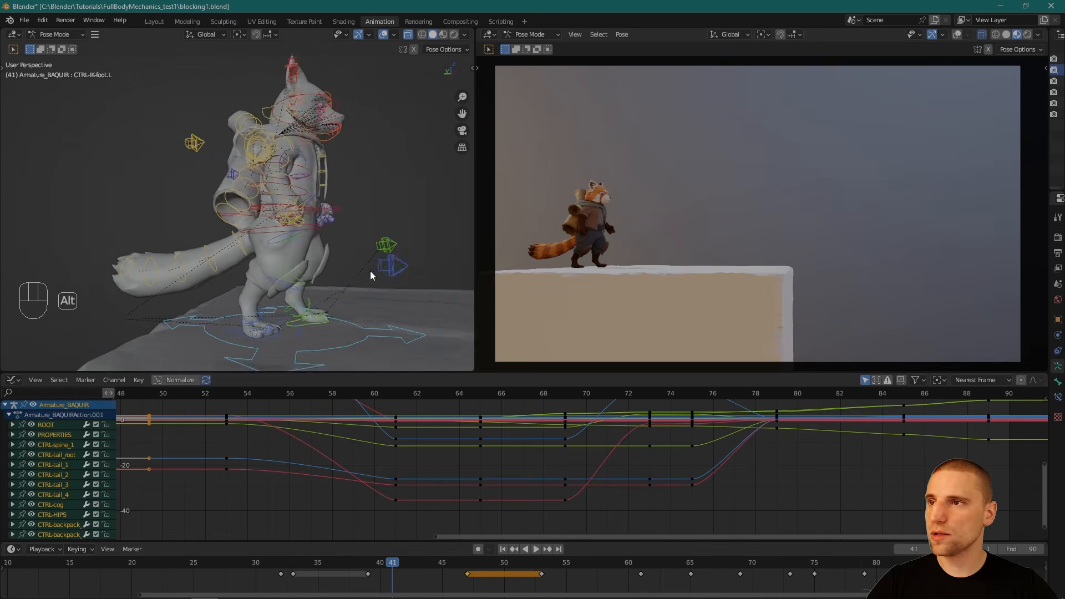
mouse_move(371, 271)
right_mouse_down("alt")
mouse_move(347, 274)
mouse_move(361, 269)
right_mouse_up("alt")
left_click_drag(406, 209, 392, 168)
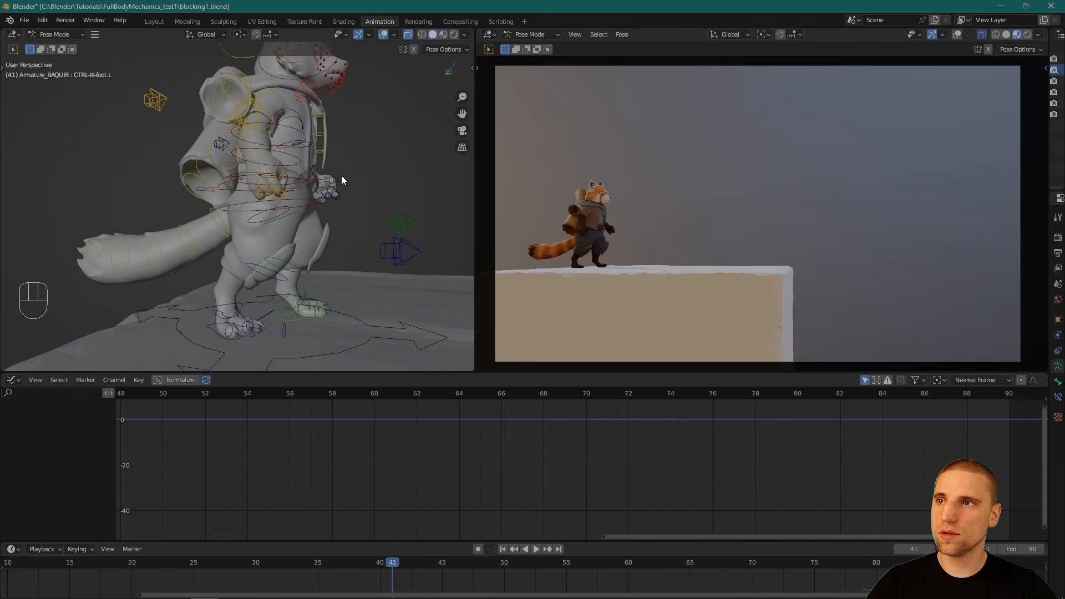
left_click(343, 181)
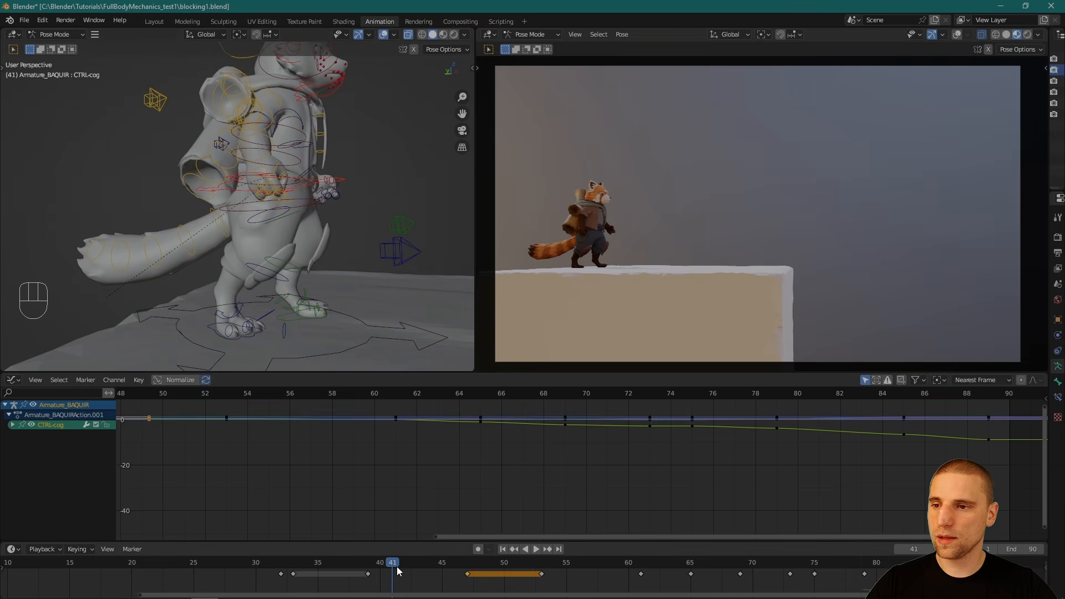
mouse_move(397, 568)
left_mouse_down()
mouse_move(372, 564)
mouse_move(466, 574)
mouse_move(374, 568)
mouse_move(425, 571)
mouse_move(408, 570)
left_mouse_up()
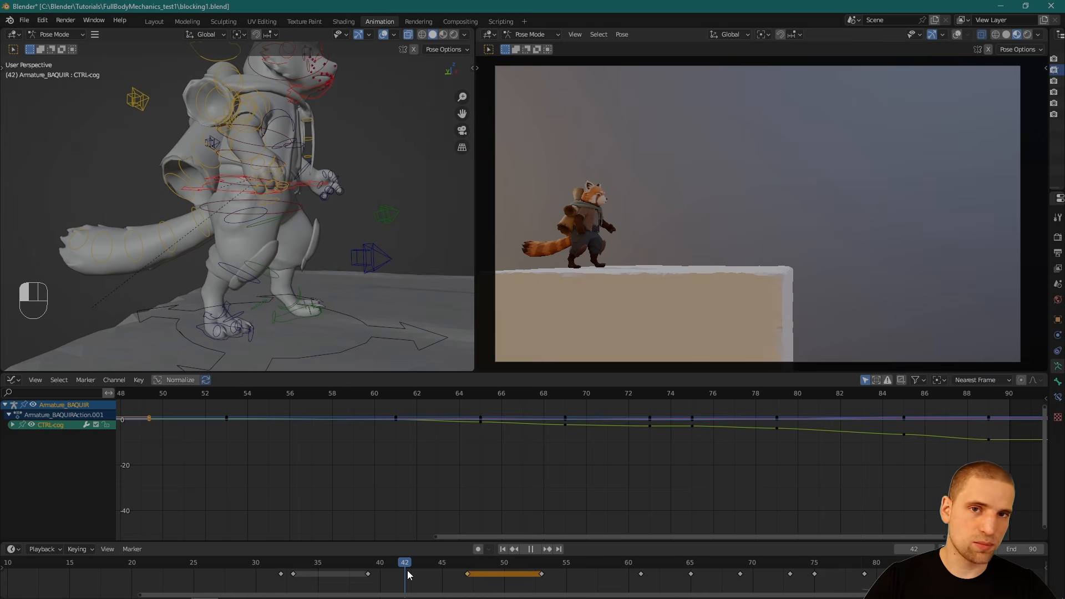
left_click_drag(412, 570, 457, 573)
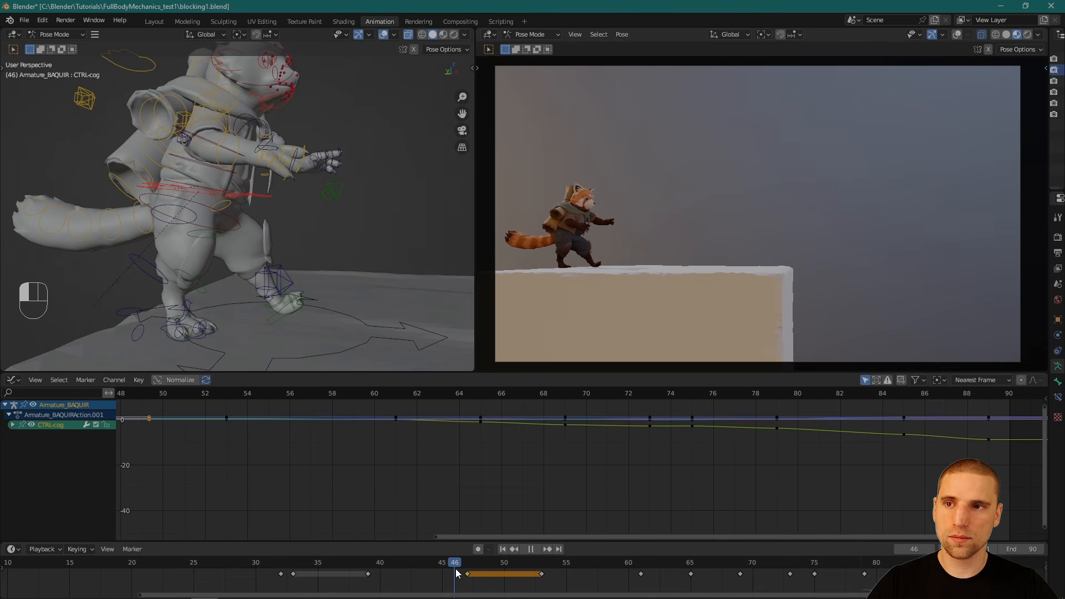
left_click(165, 332)
left_click_drag(365, 572, 468, 569)
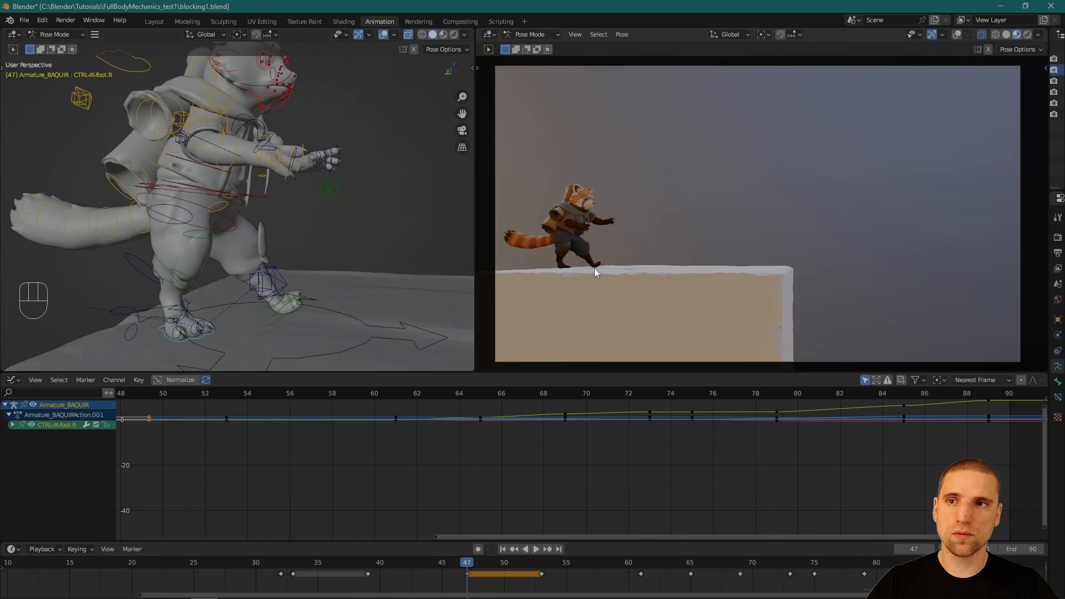
key("space")
Step: Copy the left IK foot and foot roll controls' keyframe at frame 39 and paste it at frame 42
left_click(369, 566)
middle_click_drag(364, 271, 301, 279)
scroll(285, 280, "up", 5)
left_click(274, 254)
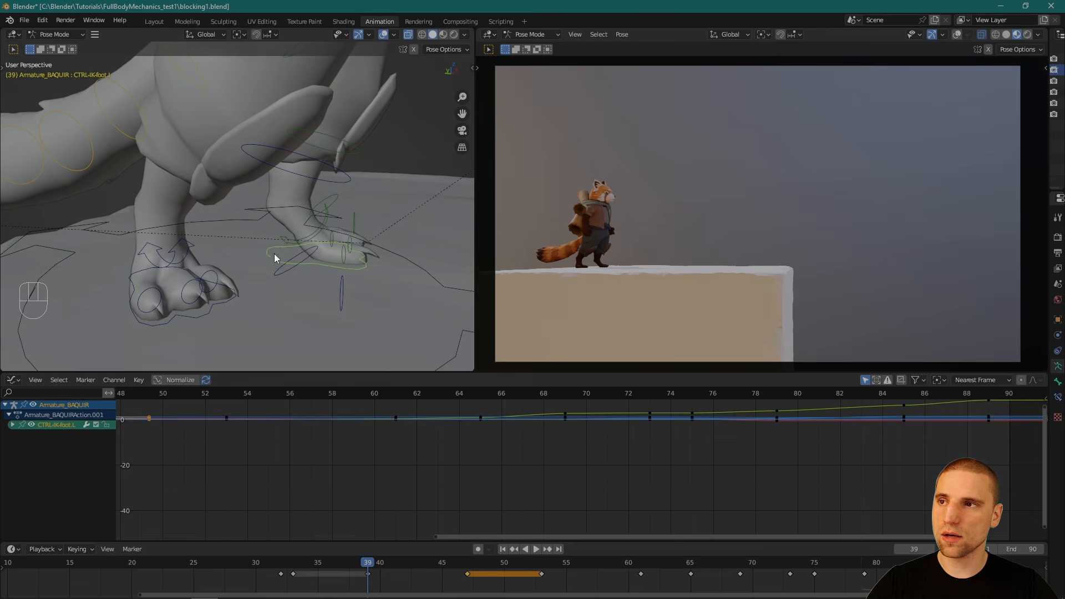
key("ctrl+c")
left_click(391, 565)
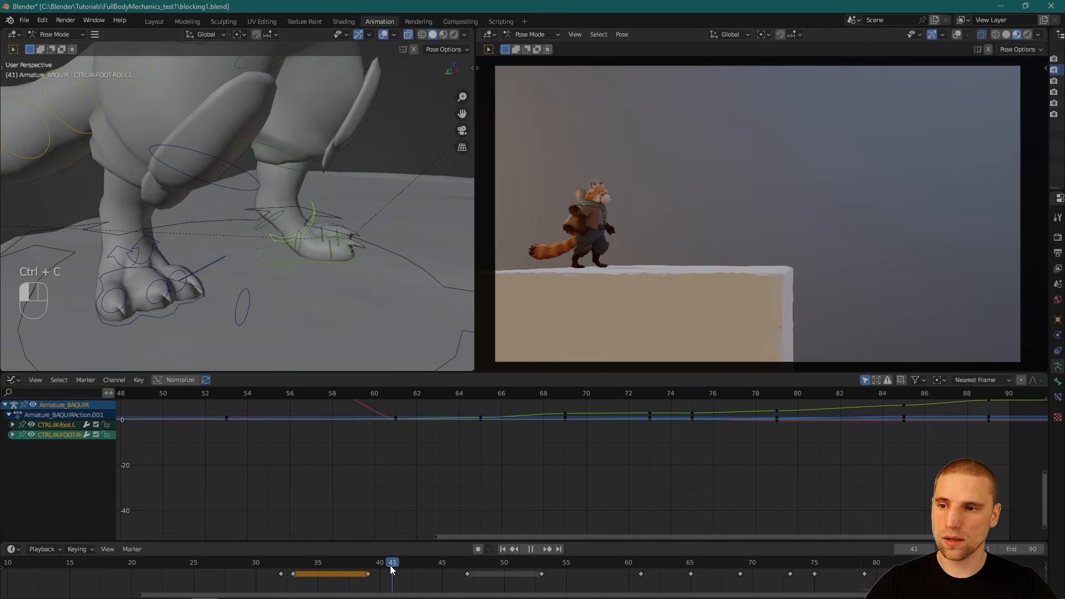
mouse_move(394, 568)
left_mouse_down()
mouse_move(404, 569)
mouse_move(359, 567)
mouse_move(402, 566)
mouse_move(404, 580)
left_mouse_up()
key("ctrl+v")
Step: Shift the pasted left foot keyframe to frame 43 and play back the delayed step
key("g")
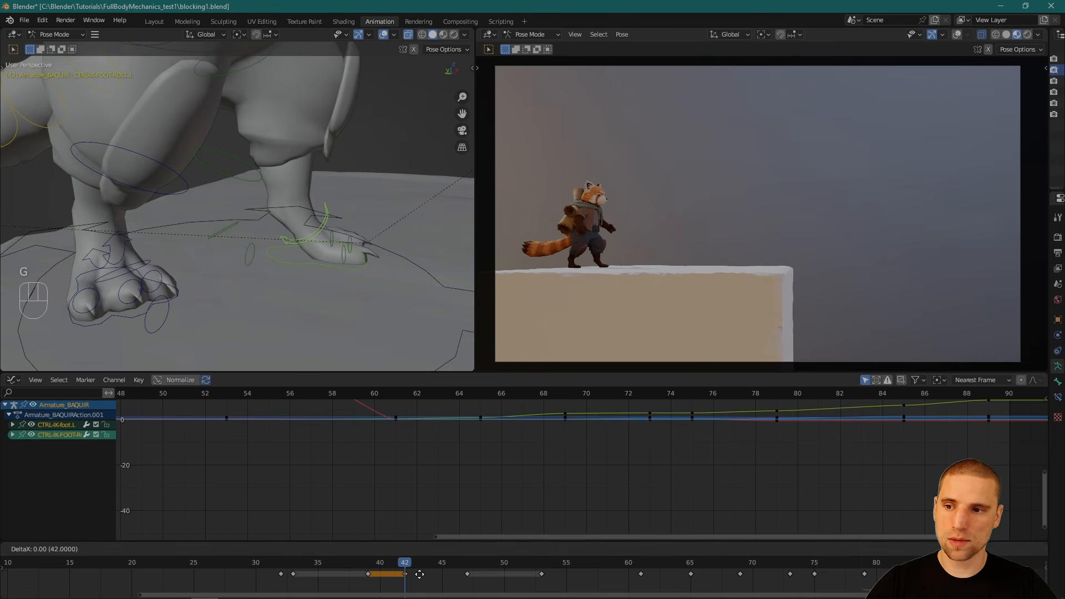
left_click(417, 574)
key("space")
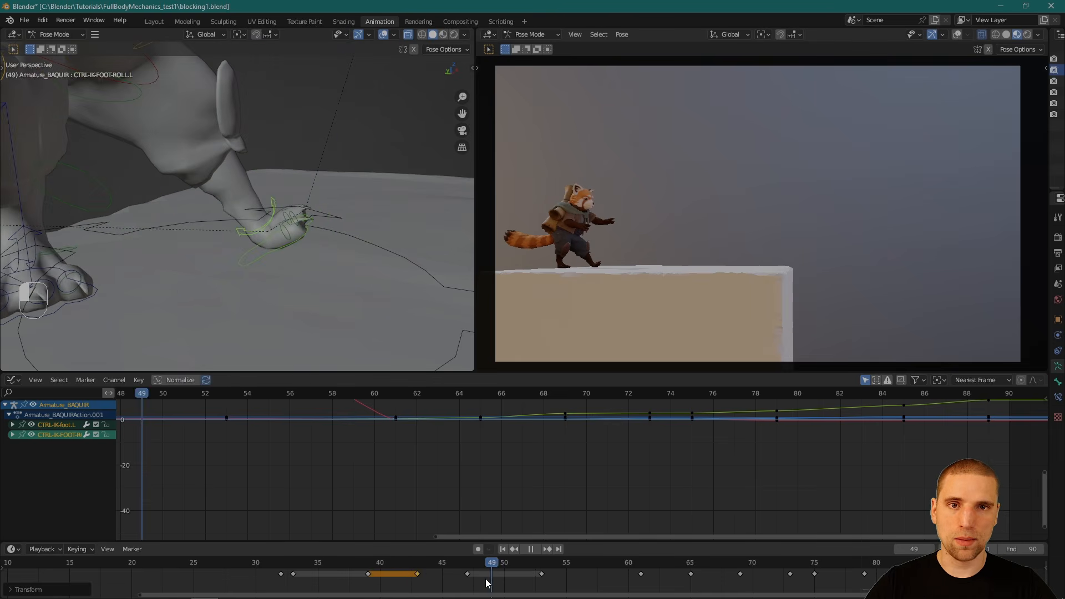
key("space")
key("ctrl+z")
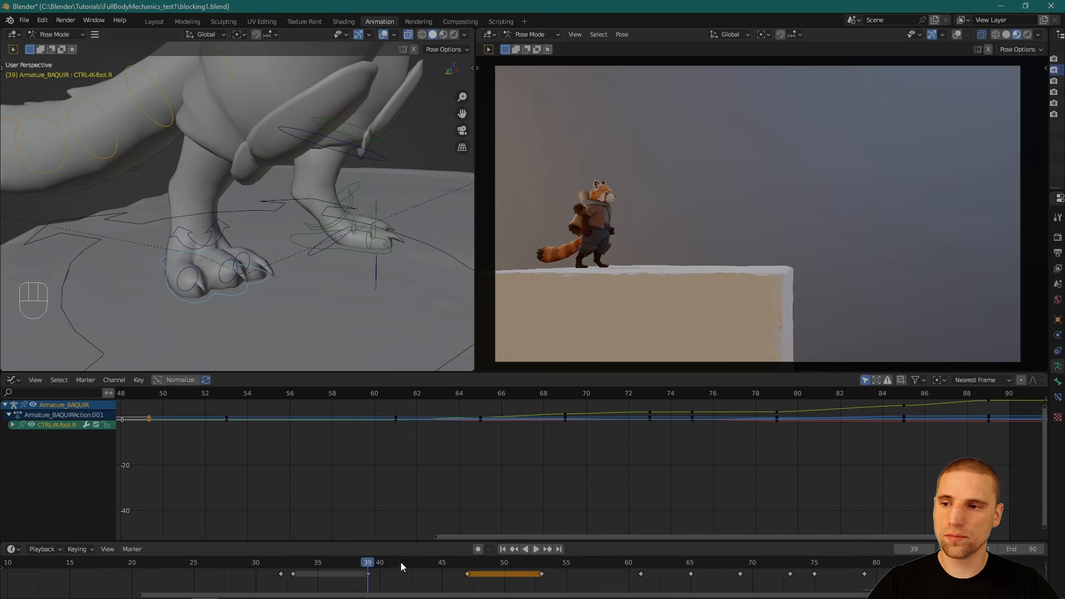
Step: Copy the right IK foot control's selected keyframes, paste them at frame 47, and check the foot back at frame 43
left_click_drag(445, 565, 448, 565)
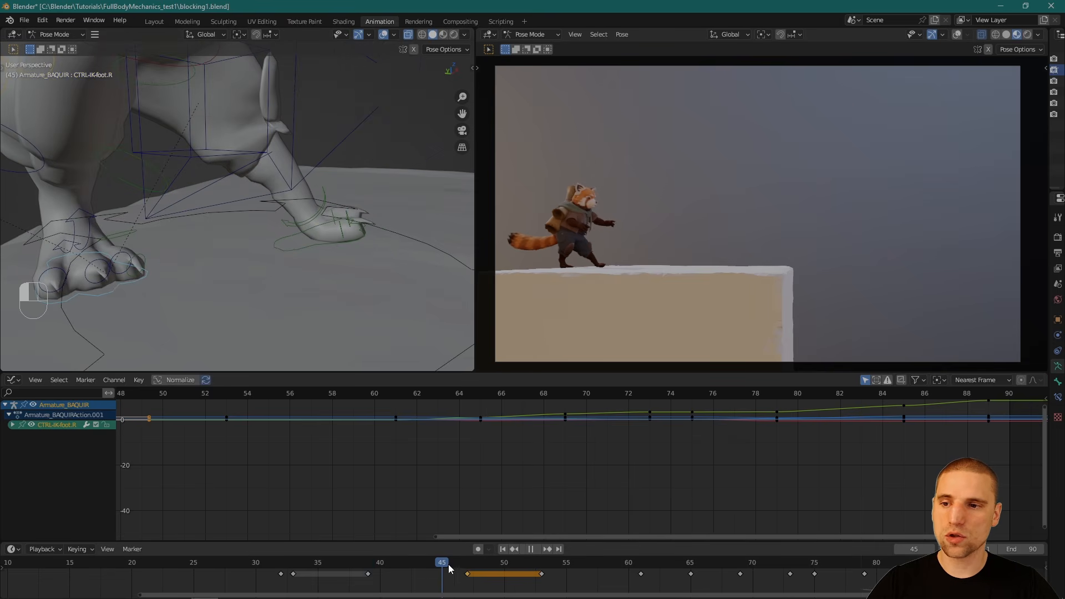
key("ctrl+c")
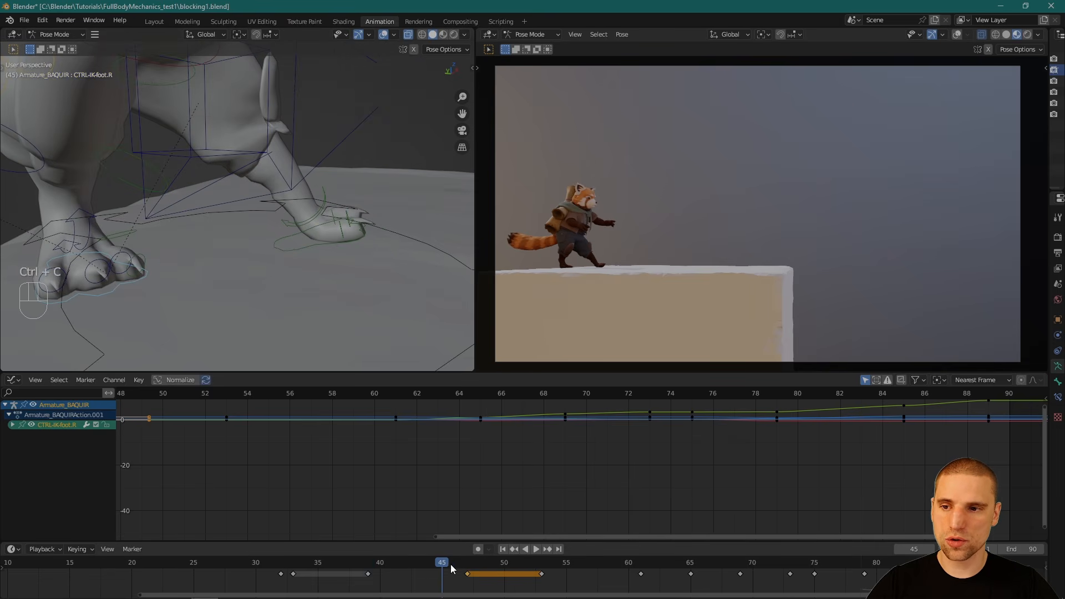
left_click(464, 564)
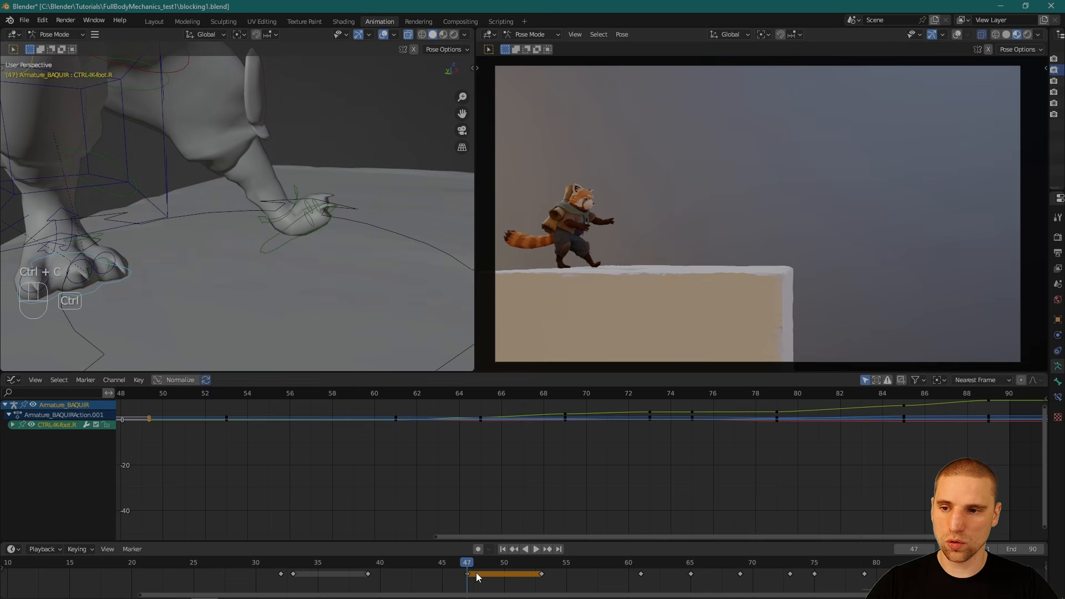
left_click_drag(467, 561, 418, 565)
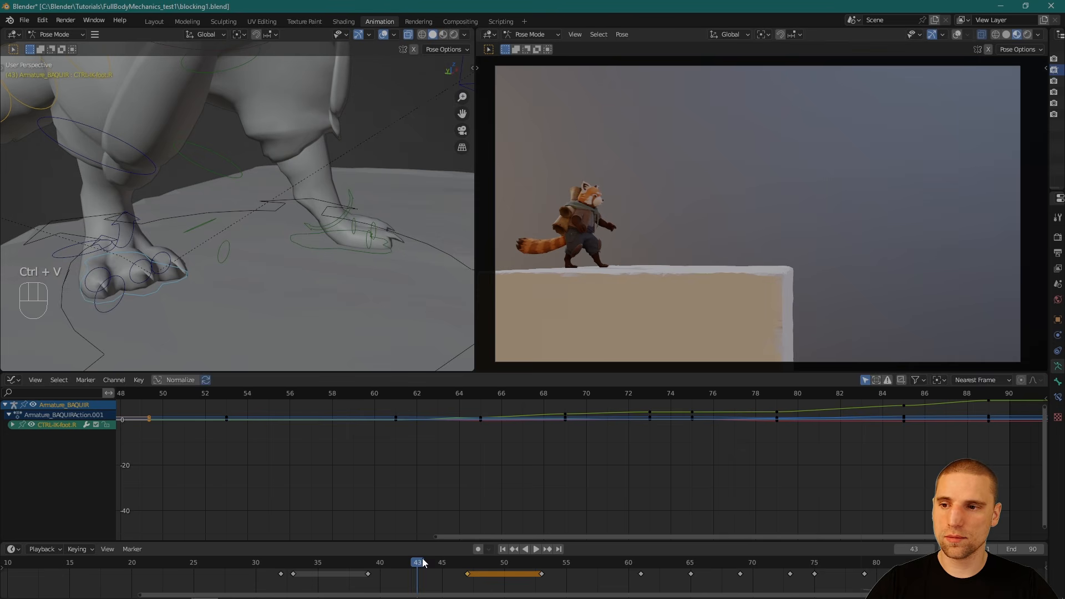
Step: Paste the right IK foot control's copied keyframes at frame 43
key("ctrl+v")
mouse_move(420, 576)
left_mouse_down()
mouse_move(443, 576)
mouse_move(344, 574)
mouse_move(518, 578)
mouse_move(388, 577)
mouse_move(423, 577)
mouse_move(381, 564)
mouse_move(464, 566)
mouse_move(360, 562)
mouse_move(417, 562)
left_mouse_up()
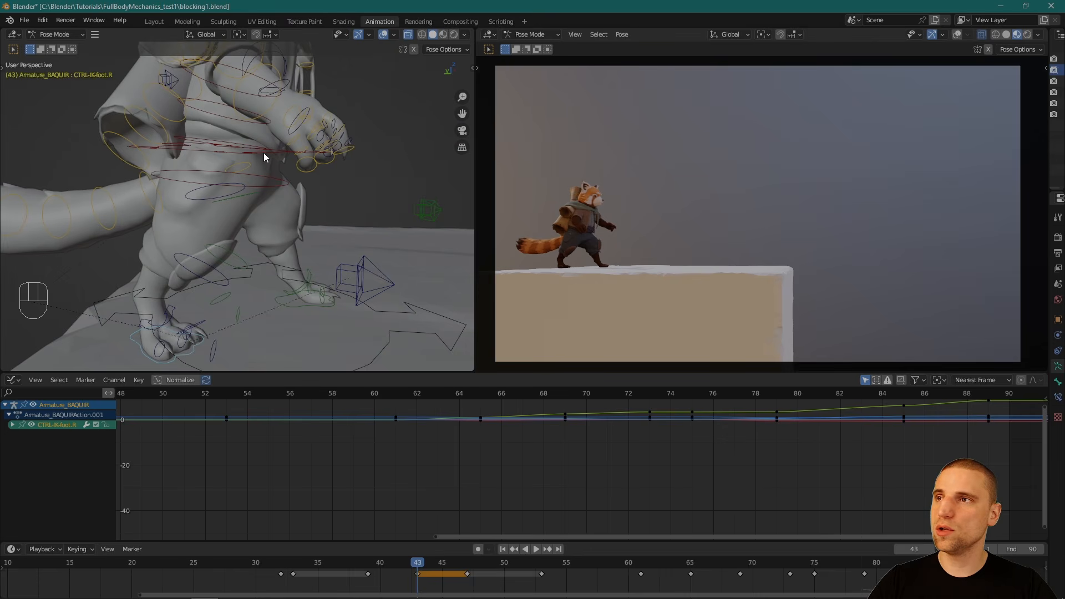
Step: Move the cog control slightly down and forward at frame 43 to match the feet's spread stance
left_click(264, 152)
key("space")
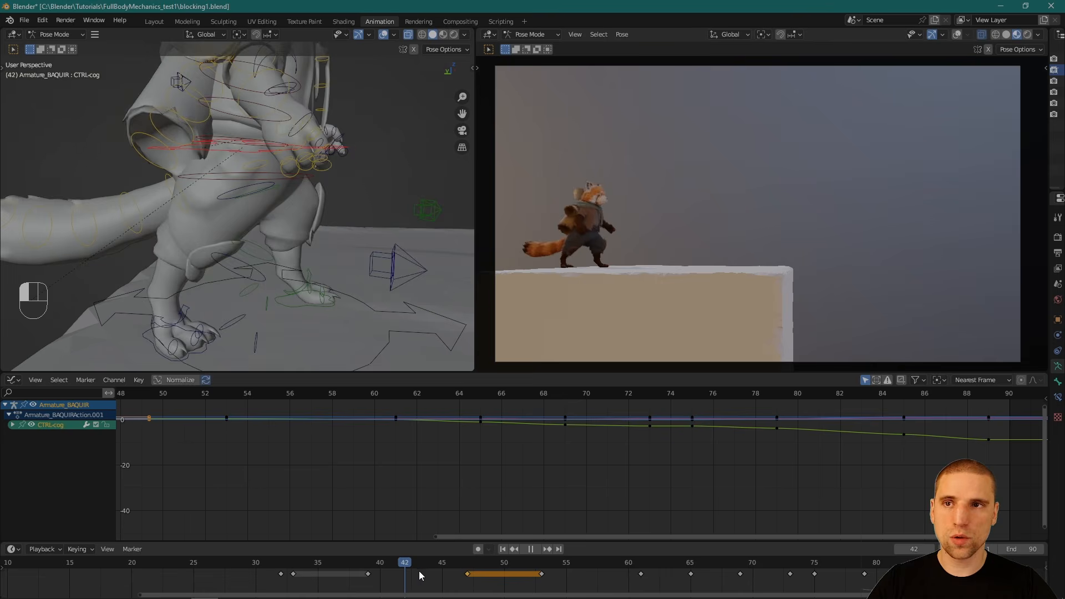
mouse_move(414, 587)
left_mouse_down()
mouse_move(366, 580)
mouse_move(417, 572)
left_mouse_up()
left_click_drag(349, 231, 312, 267, "alt")
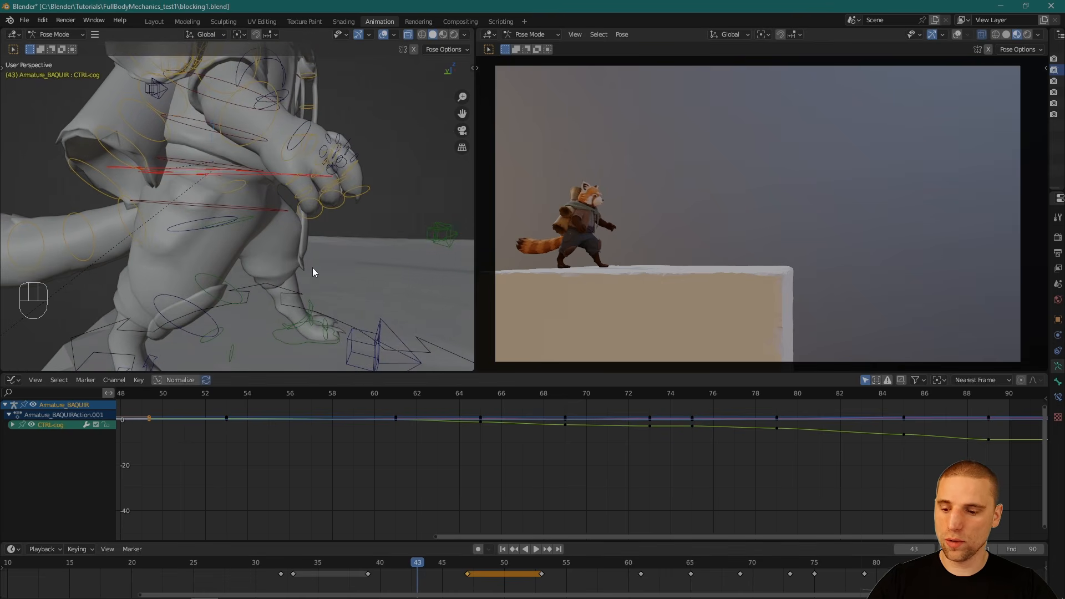
key("space")
left_click_drag(300, 184, 217, 137, "alt")
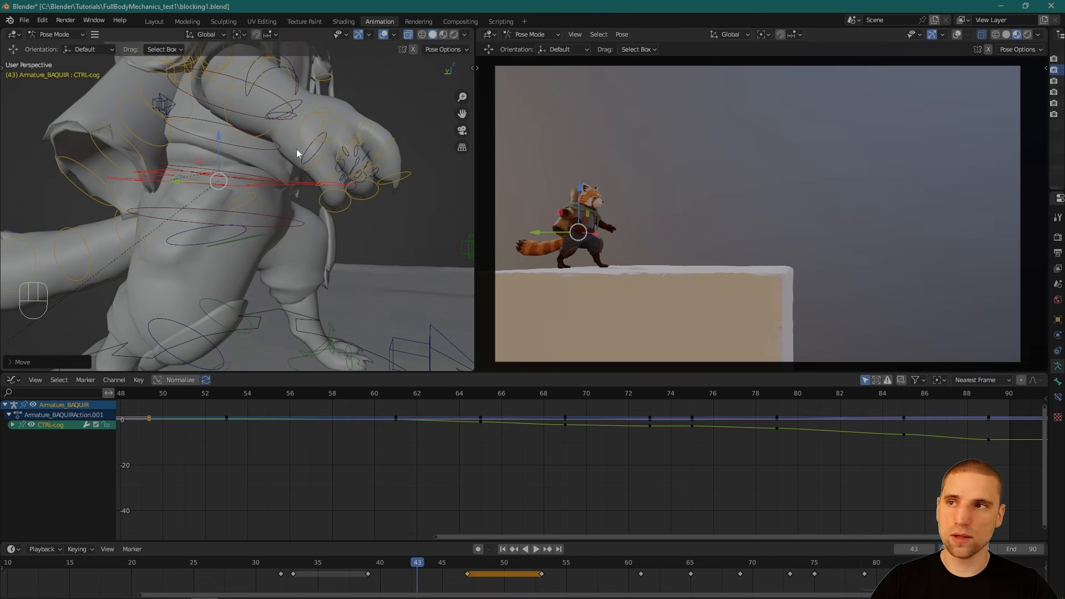
left_click_drag(218, 134, 218, 137)
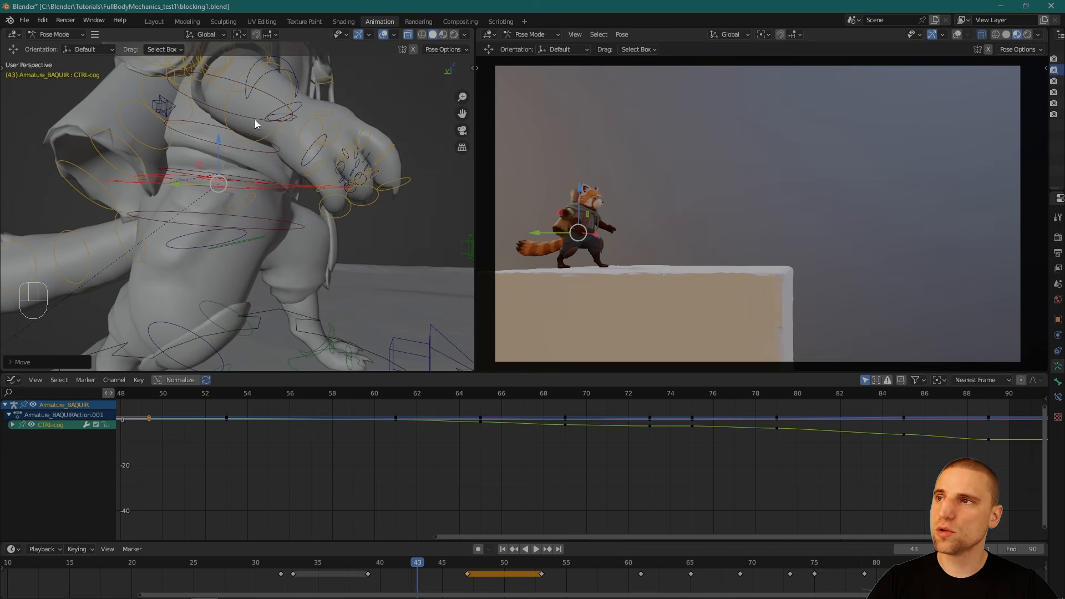
left_click_drag(176, 183, 200, 184)
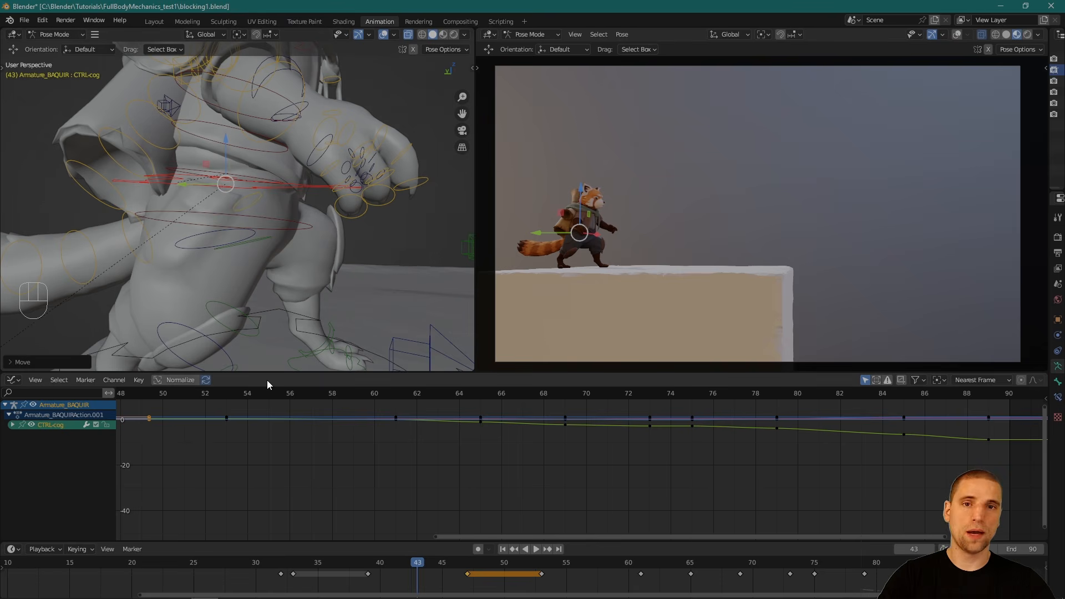
Step: Rotate the cog control slightly at frame 43 and key its location and rotation
key("space")
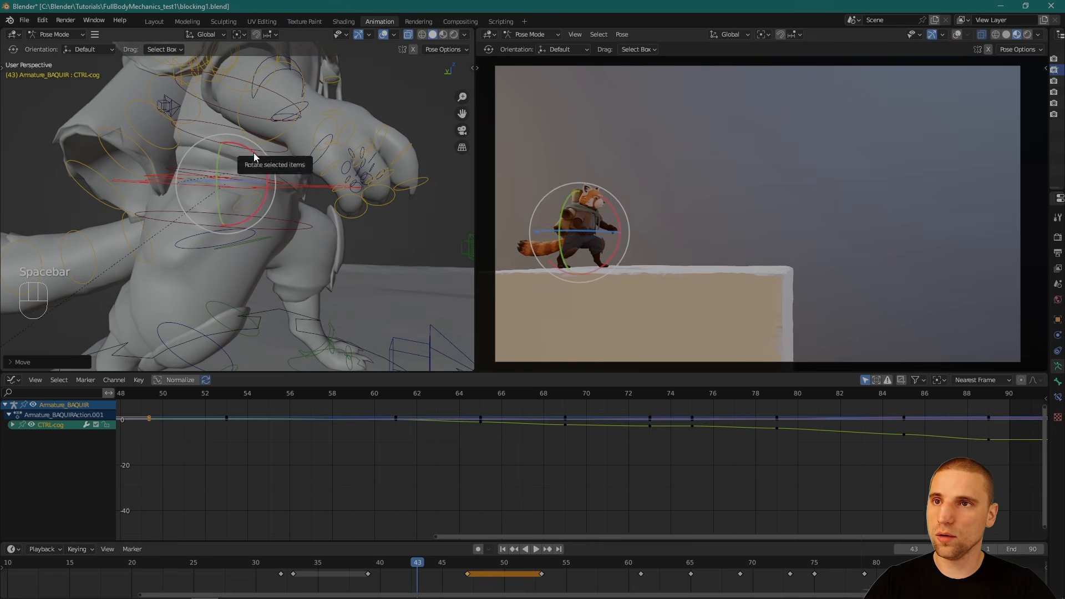
left_click_drag(251, 154, 262, 155)
key("ctrl+z")
key("i")
key("w")
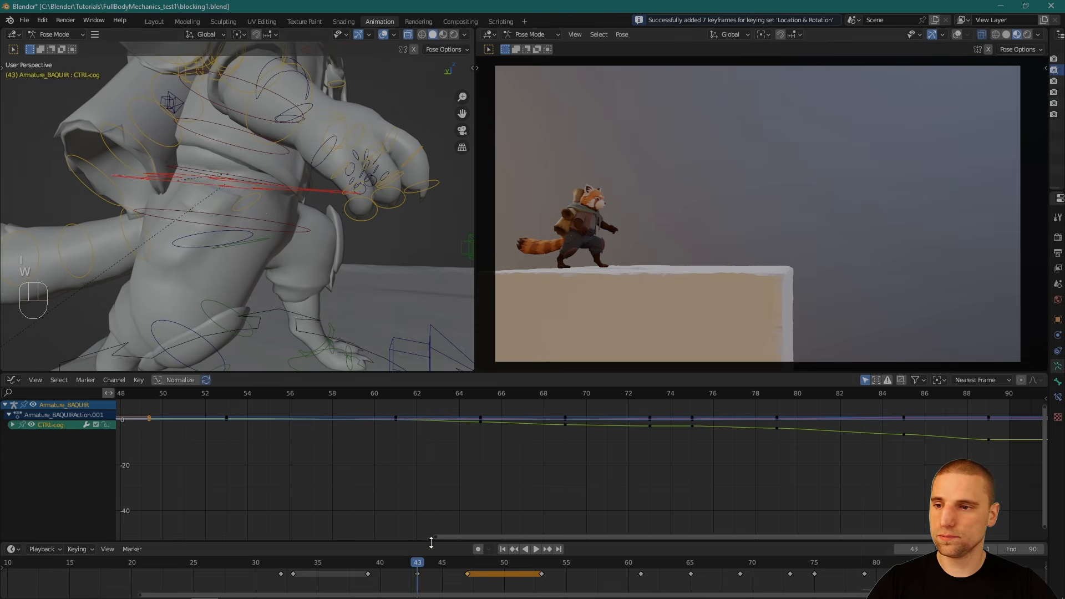
Step: Compare the hips from the front at frames 39 and 43, shift and tilt the cog slightly at frame 43, and key it
mouse_move(369, 565)
left_mouse_down()
mouse_move(458, 566)
mouse_move(370, 569)
left_mouse_up()
left_click_drag(358, 273, 288, 217, "alt")
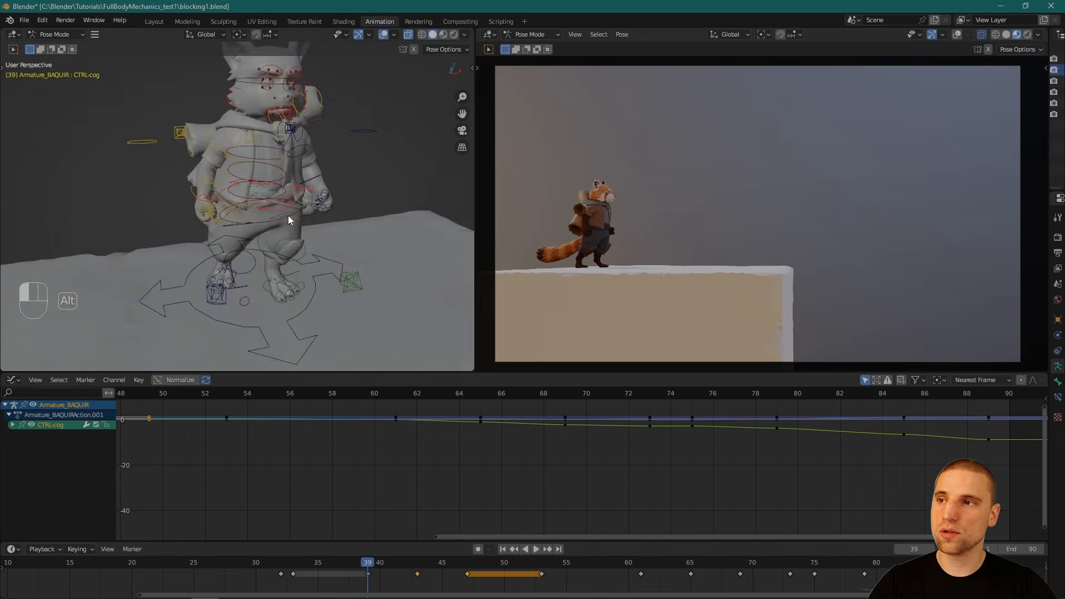
left_click_drag(366, 568, 423, 568)
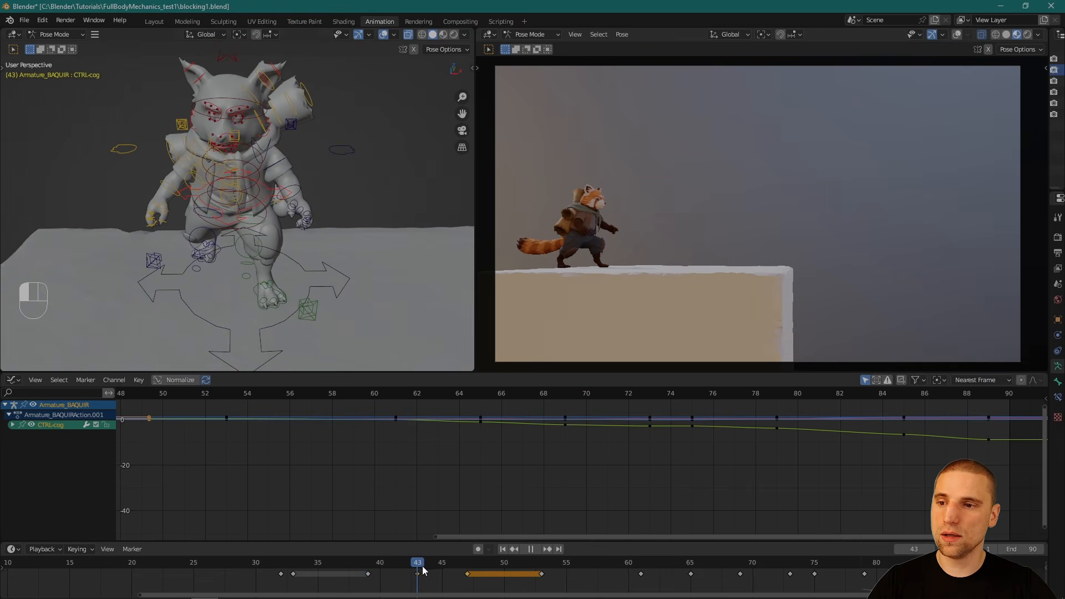
key("space")
left_click_drag(279, 194, 280, 194)
key("space")
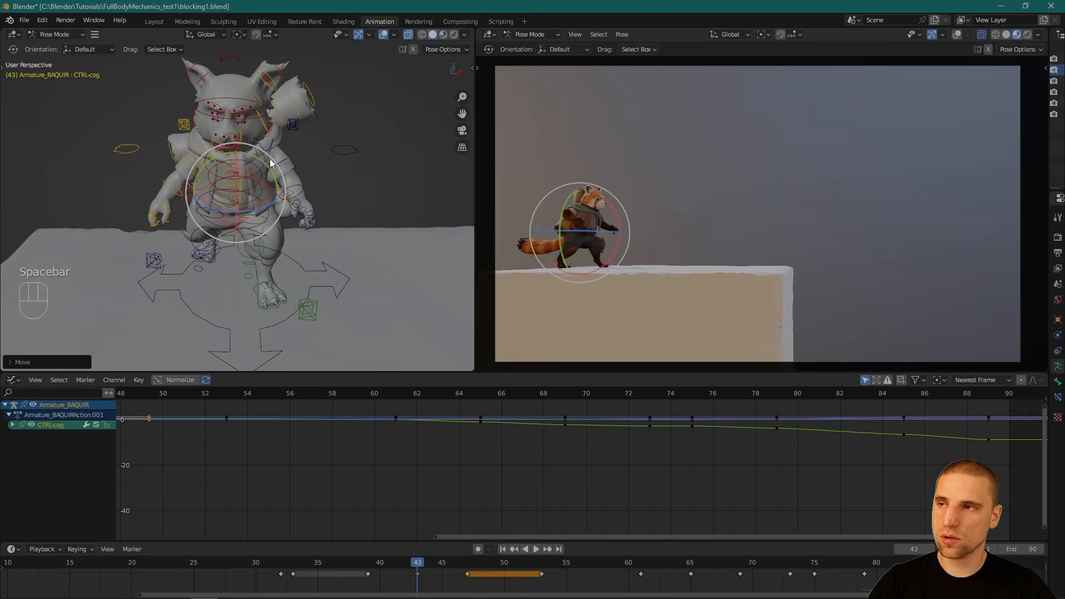
left_click_drag(261, 159, 442, 332)
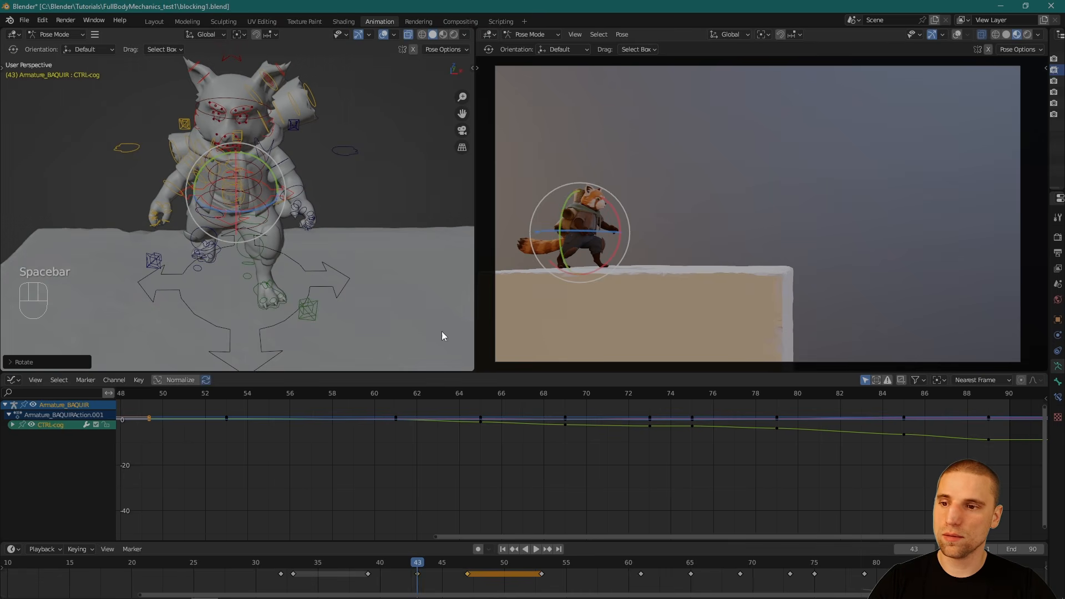
key("i")
Step: Review the adjusted hip motion during the step back up to frame 47
mouse_move(420, 564)
left_mouse_down()
mouse_move(467, 581)
mouse_move(390, 572)
mouse_move(436, 566)
left_mouse_up()
key("space")
key("Escape")
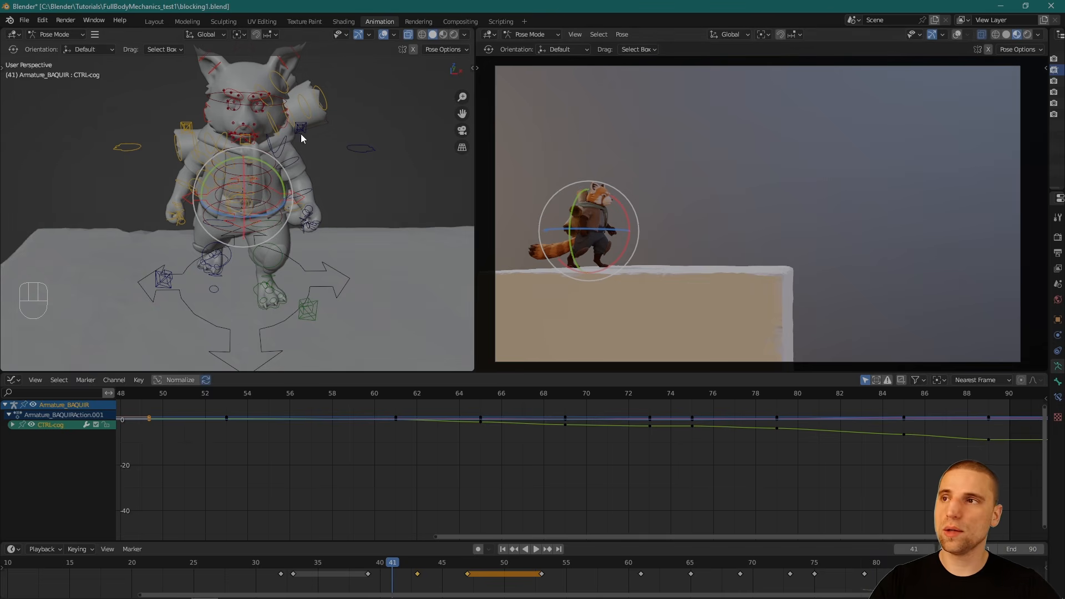
key("w")
left_click_drag(311, 281, 413, 237, "alt")
mouse_move(446, 561)
left_mouse_down()
mouse_move(358, 563)
mouse_move(467, 563)
left_mouse_up()
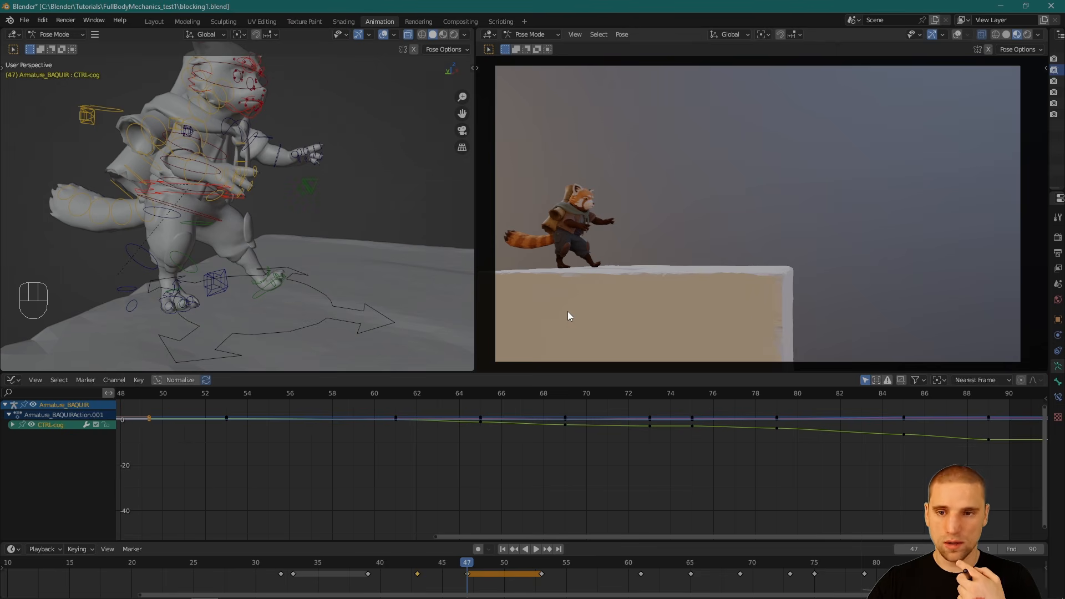
Step: Rotate the right clavicle control freely at frame 43 after comparing it with the neighbouring poses
left_click_drag(383, 578, 432, 581)
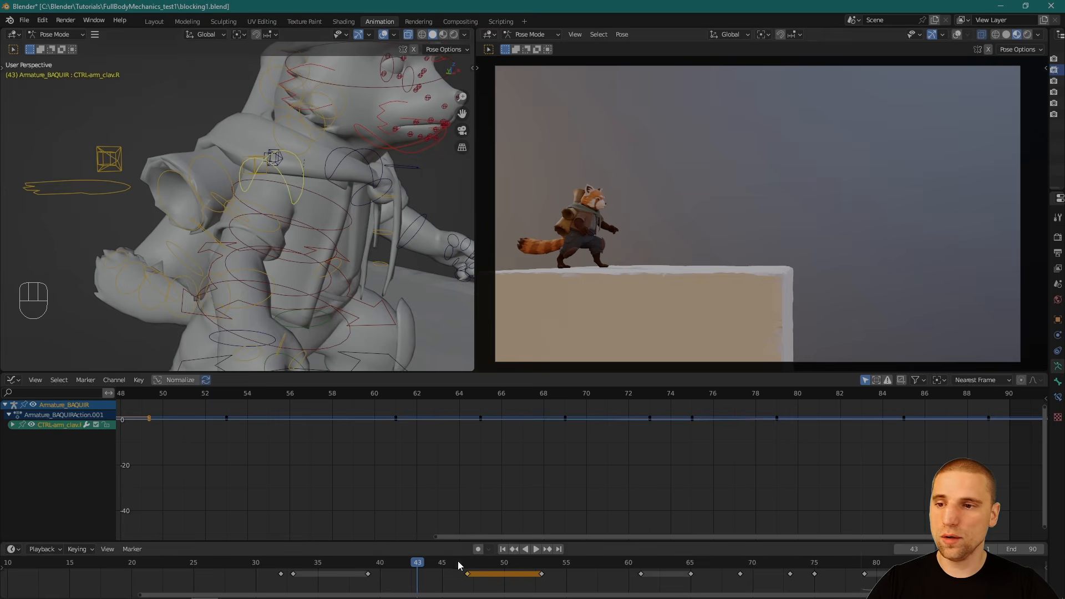
left_click_drag(458, 565, 401, 569)
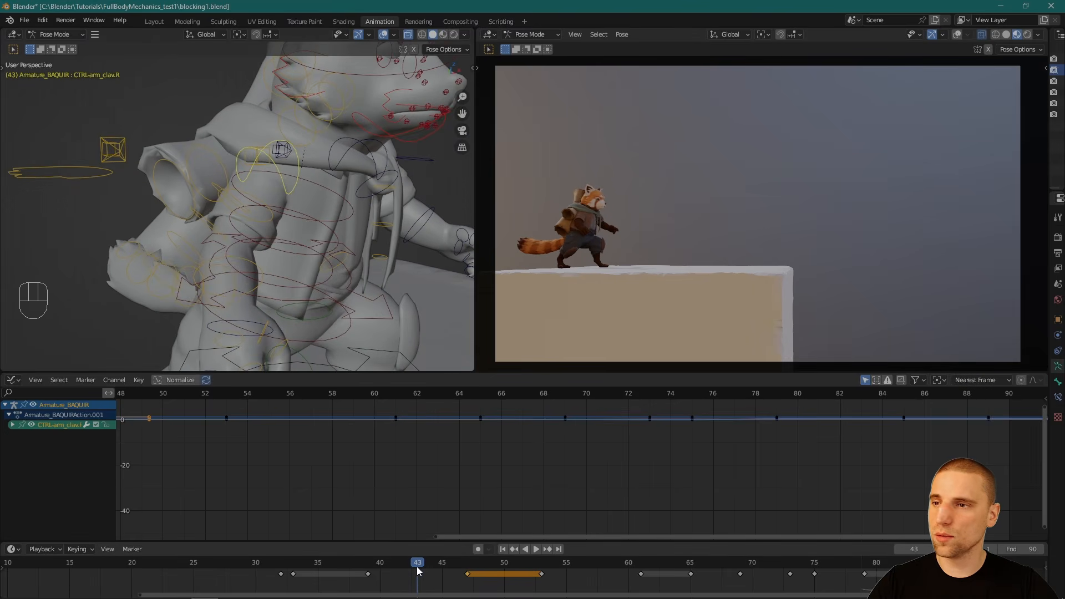
mouse_move(417, 567)
left_mouse_down()
mouse_move(464, 567)
mouse_move(376, 567)
mouse_move(455, 565)
mouse_move(404, 568)
mouse_move(414, 573)
left_mouse_up()
middle_click_drag(357, 271, 323, 182)
key("space")
left_click_drag(313, 177, 312, 180)
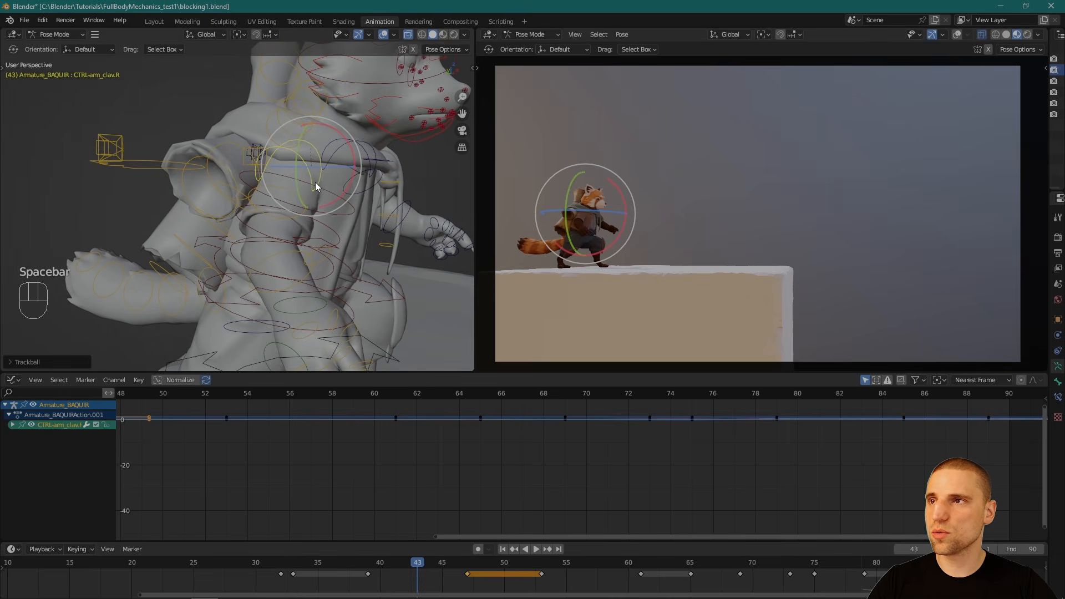
key("w")
Step: Rotate the right lower arm FK control at frame 43 using Local transform orientation
left_click_drag(315, 251, 172, 237, "alt")
left_click(192, 218)
left_click(169, 192)
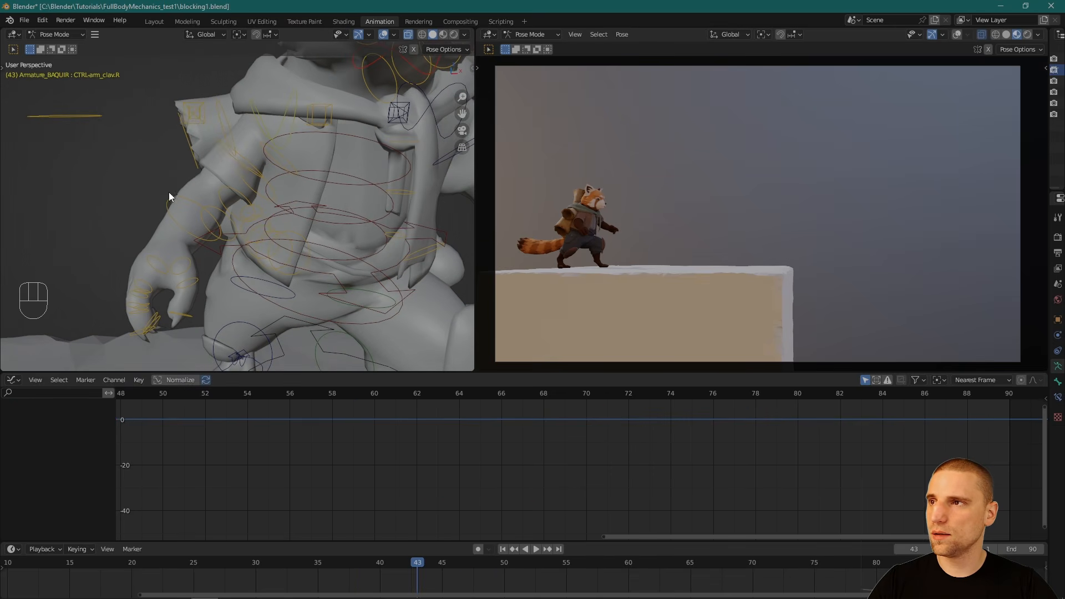
left_click(172, 202)
key("space")
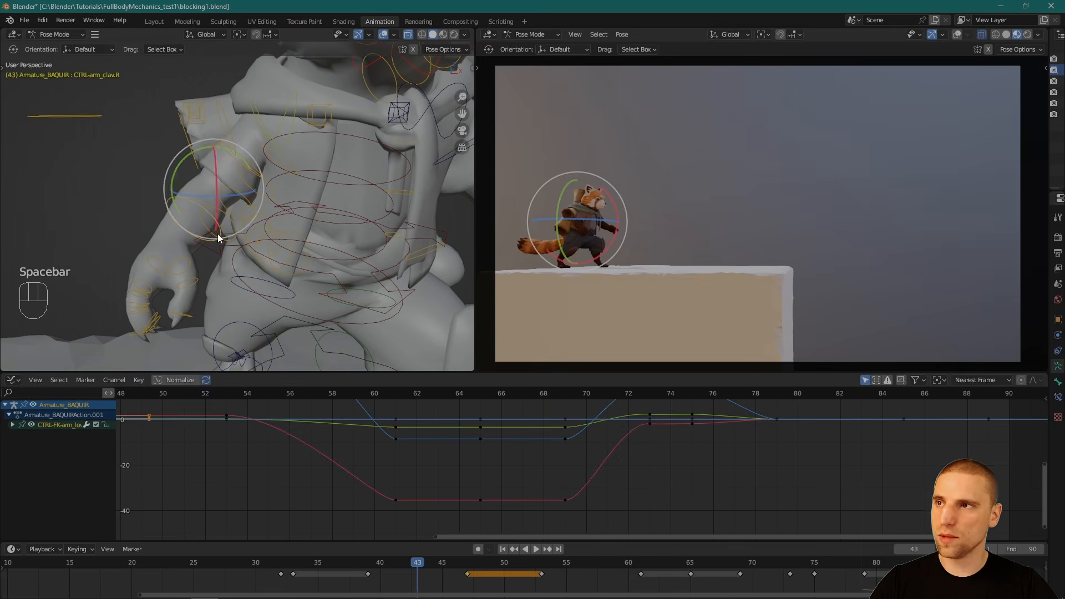
left_click_drag(218, 234, 264, 79, "alt")
left_click(206, 34)
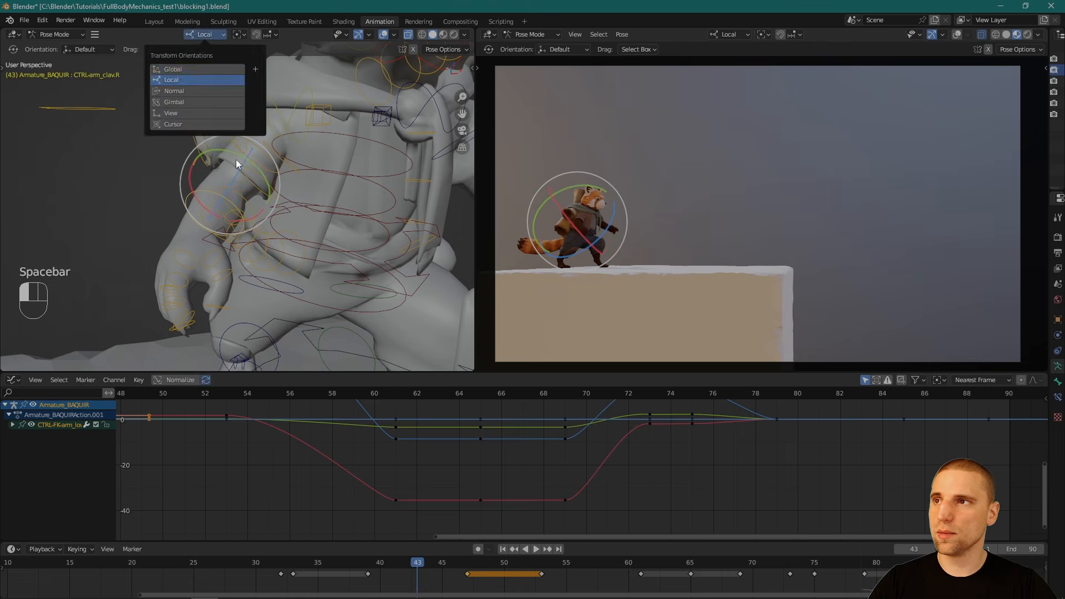
left_click(181, 75)
left_click_drag(181, 75, 248, 189, "alt")
key("w")
mouse_move(218, 232)
left_mouse_down("alt")
mouse_move(237, 178)
mouse_move(207, 214)
left_mouse_up("alt")
left_click_drag(239, 165, 248, 152, "alt")
right_click_drag(248, 152, 228, 104, "alt")
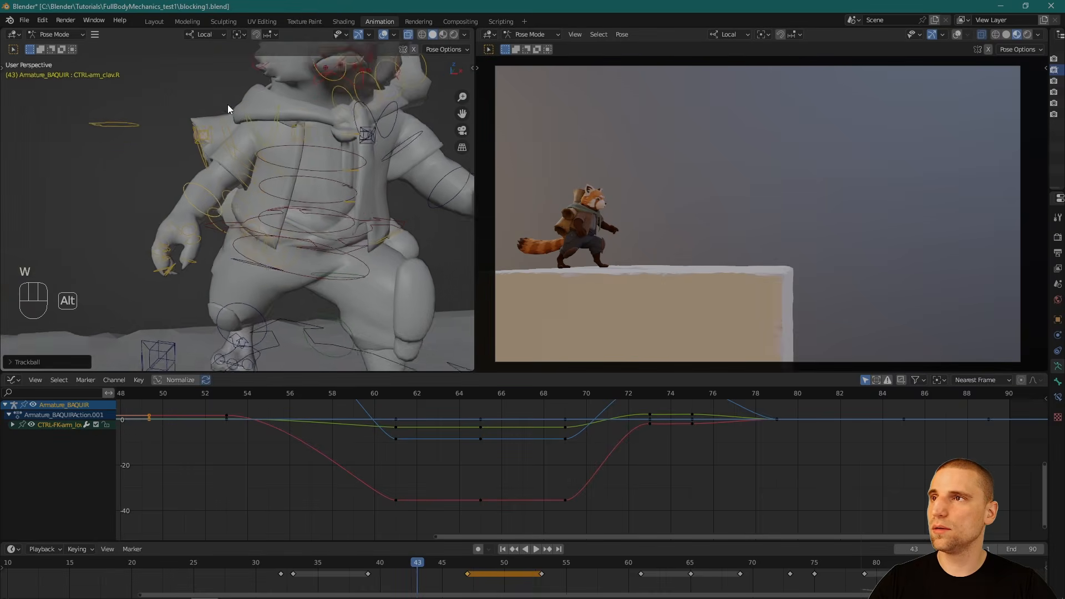
Step: Add the right clavicle to the selected lower arm control and key both at frame 43
middle_click_drag(228, 104, 237, 140, "alt")
left_click(264, 162, "shift")
key("i")
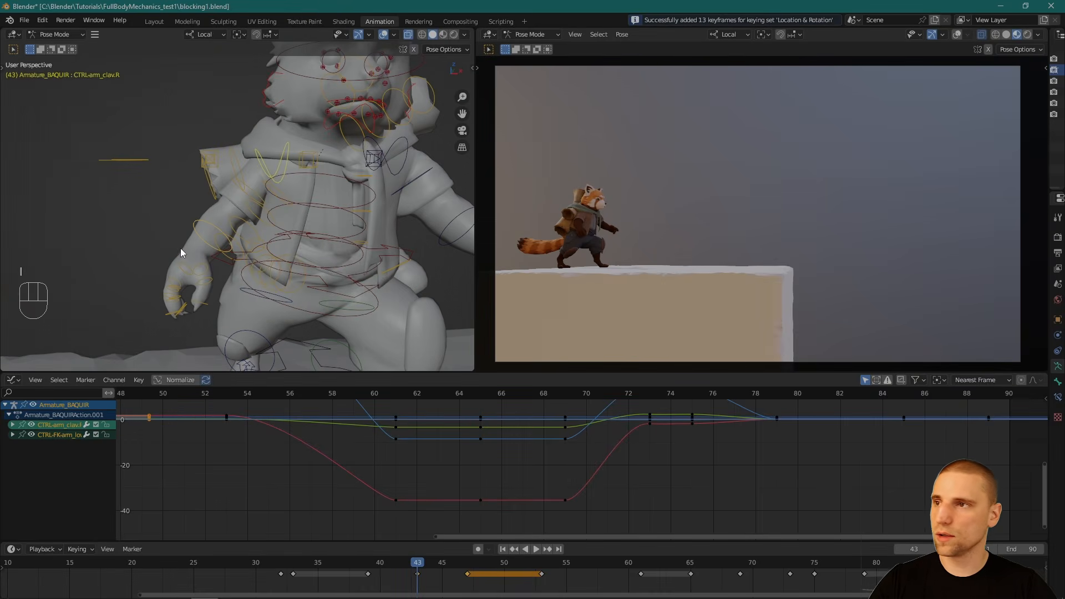
Step: Rotate the right FK hand control at frame 44, key it, and compare the hand with frames 39 and 47
left_click(182, 259)
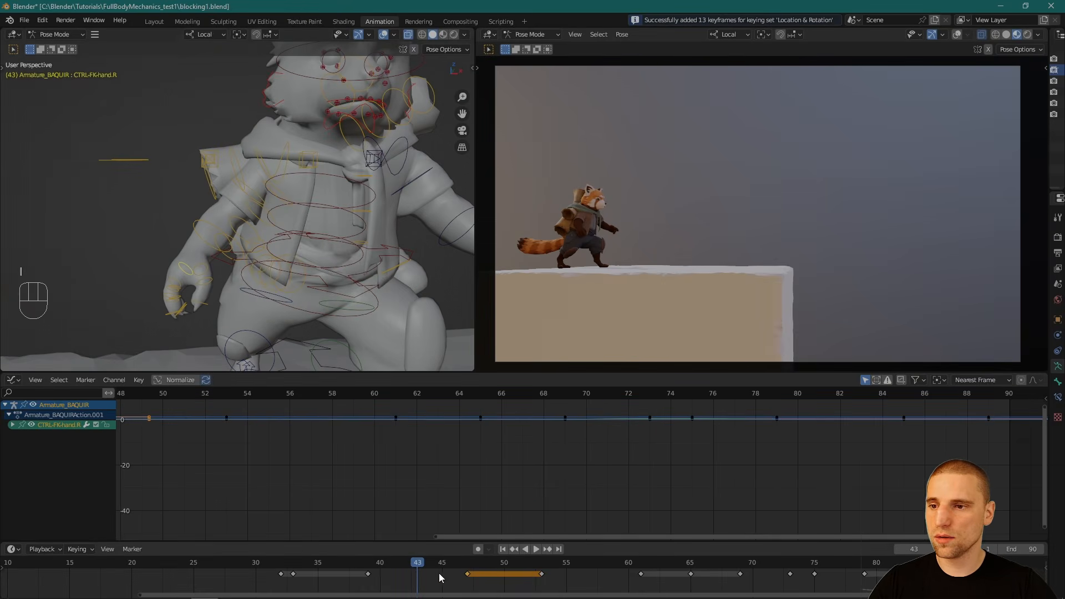
left_click_drag(425, 563, 430, 564)
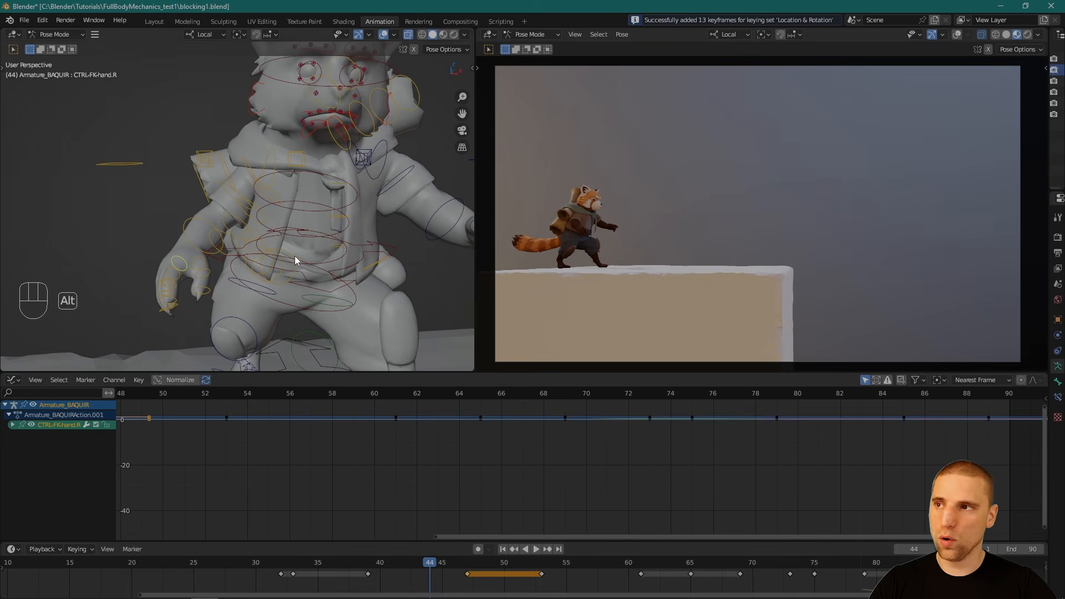
right_click_drag(294, 255, 297, 252, "alt")
key("space")
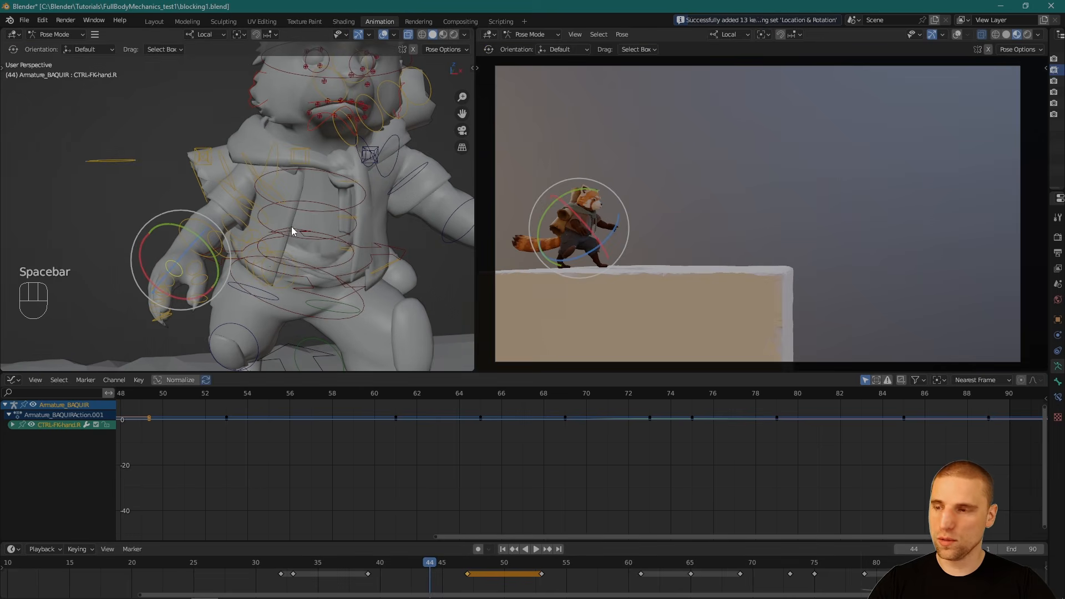
left_click(468, 573)
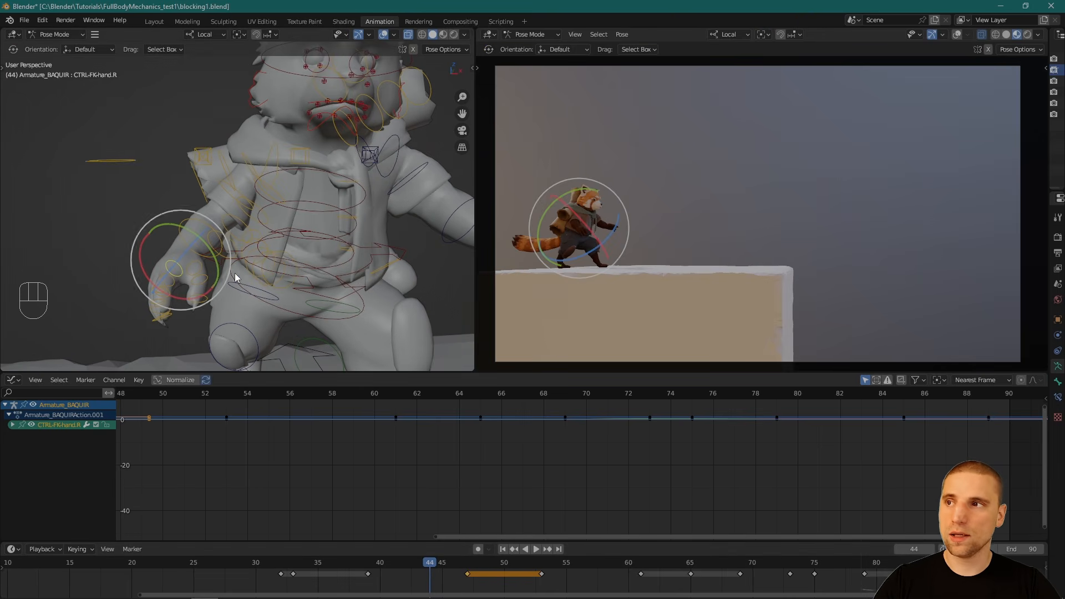
left_click_drag(202, 267, 250, 258, "alt")
left_click_drag(540, 219, 574, 254)
key("w")
left_click_drag(228, 263, 298, 258, "alt")
key("i")
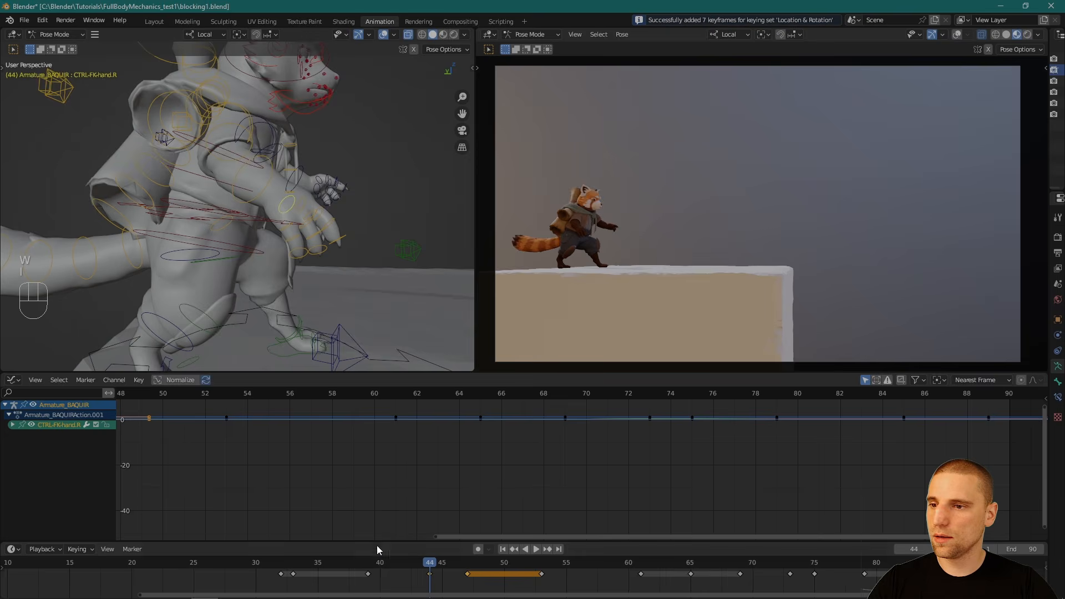
left_click(373, 565)
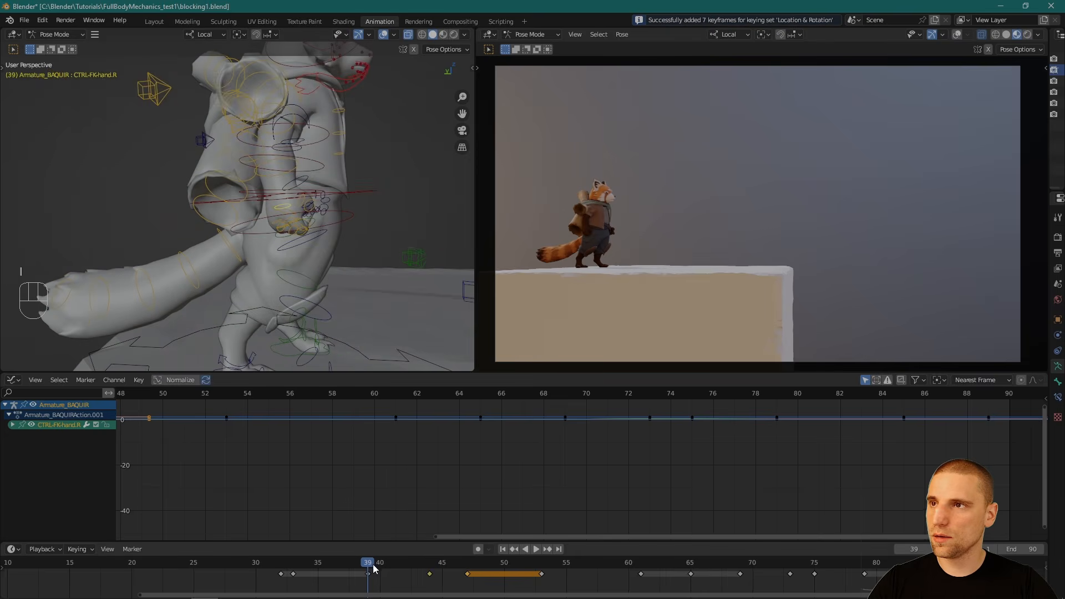
left_click(468, 565)
left_click(431, 566)
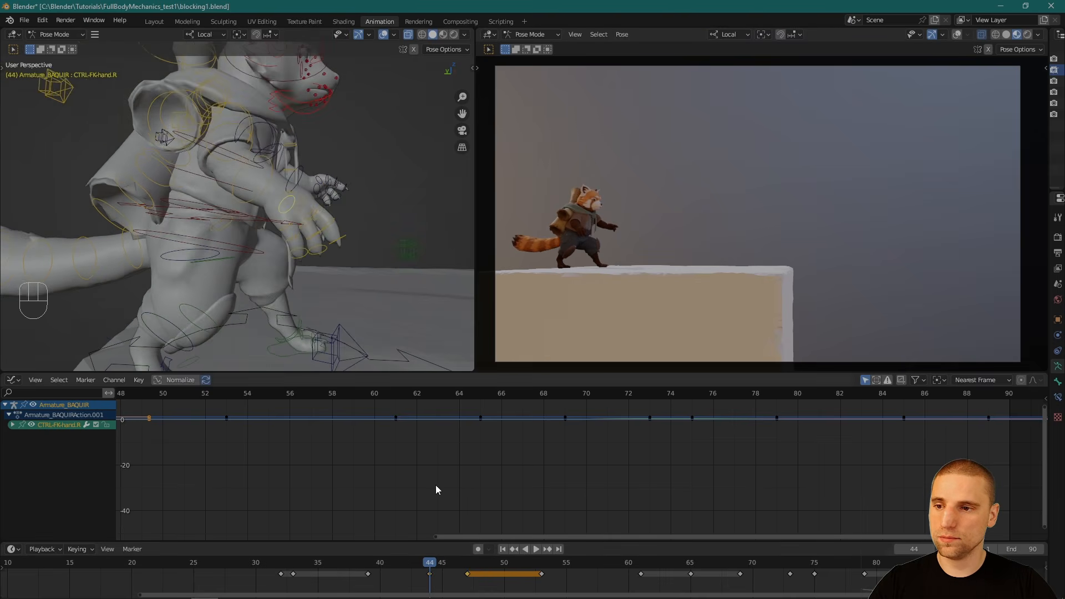
Step: Rotate the outer control of the right hand's pointer finger at frame 44
left_click_drag(288, 194, 226, 236, "alt")
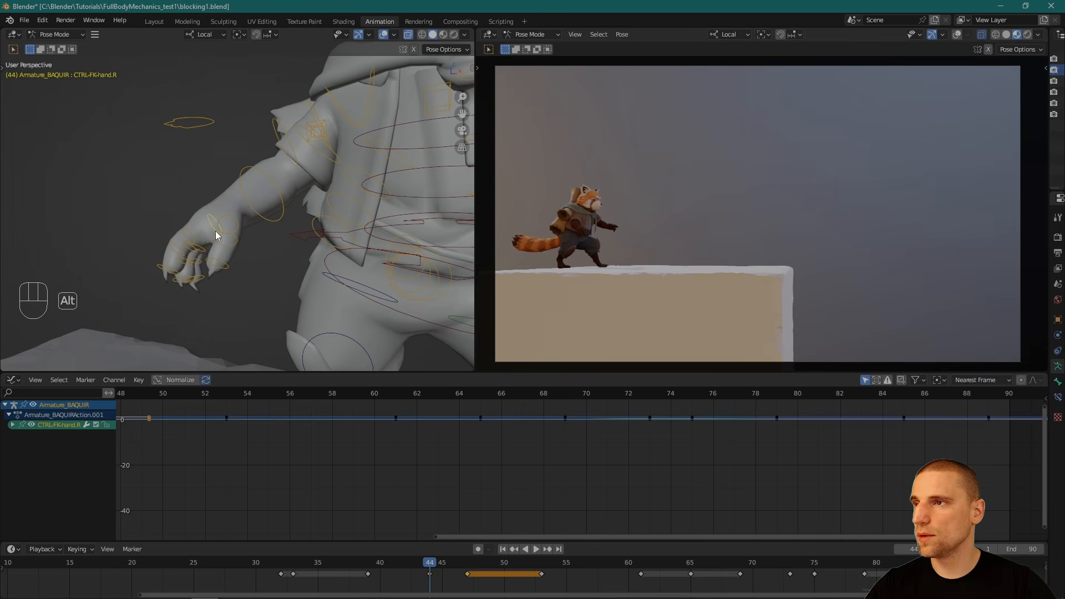
left_click_drag(215, 231, 298, 168, "alt")
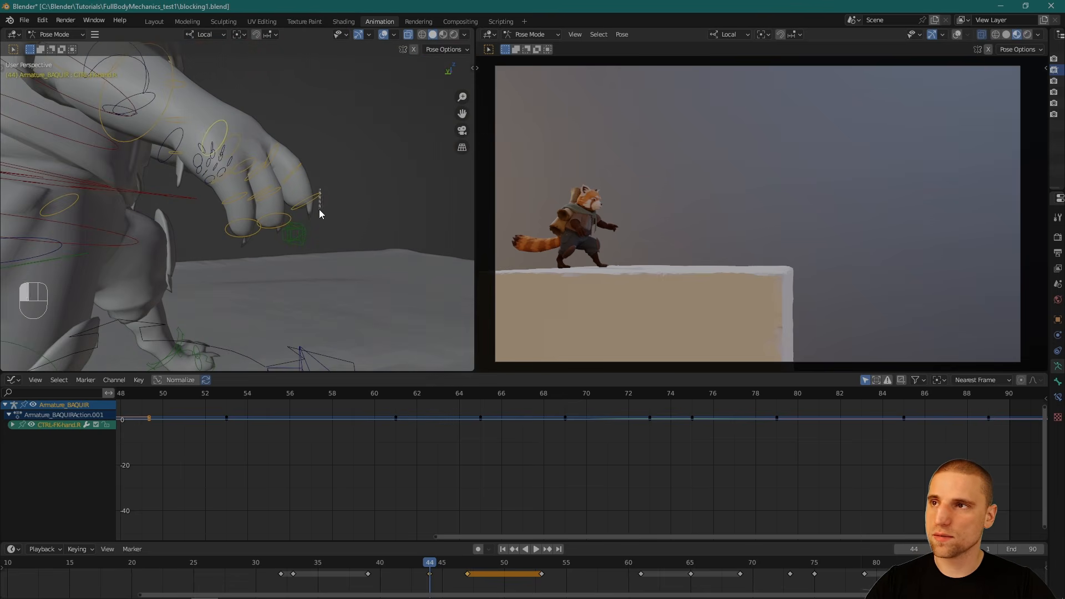
left_click_drag(319, 210, 319, 211)
key("space")
left_click_drag(340, 176, 329, 180)
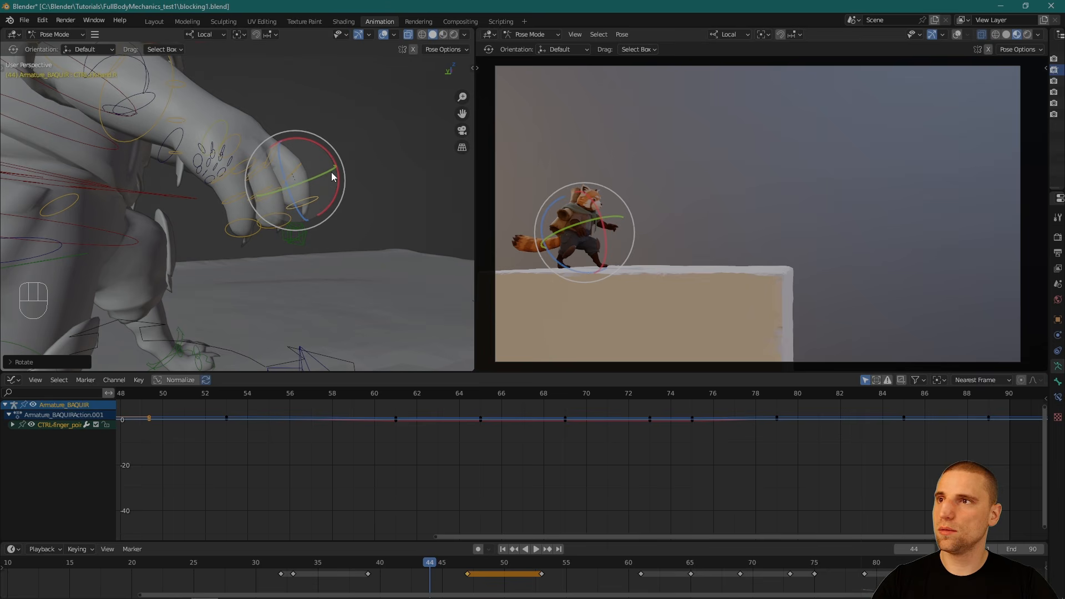
key("w")
Step: Rotate the base control of the right hand's pointer finger at frame 44
left_click_drag(308, 171, 277, 146, "alt")
key("space")
key("w")
left_click(277, 142)
key("space")
key("space")
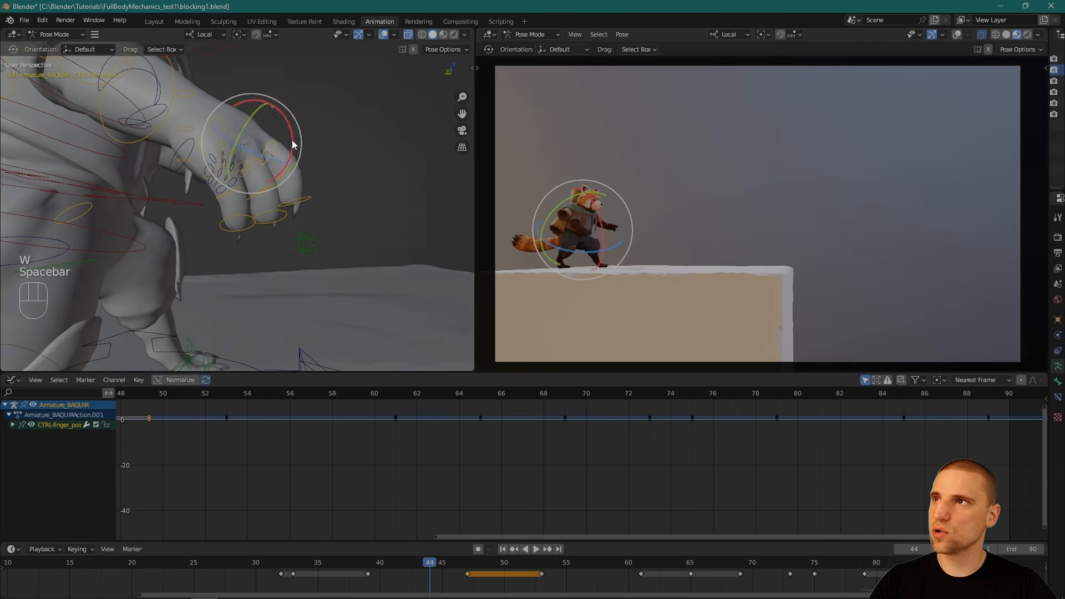
left_click_drag(285, 118, 286, 120)
key("w")
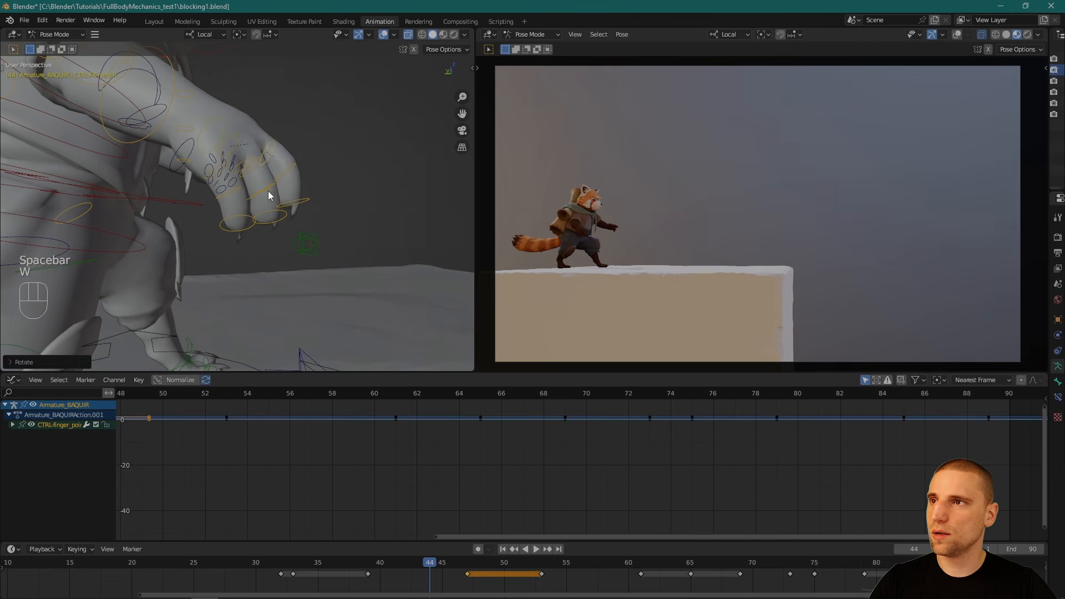
Step: Select two controls of the right hand's middle finger and rotate them at frame 44
left_click(270, 218, "shift")
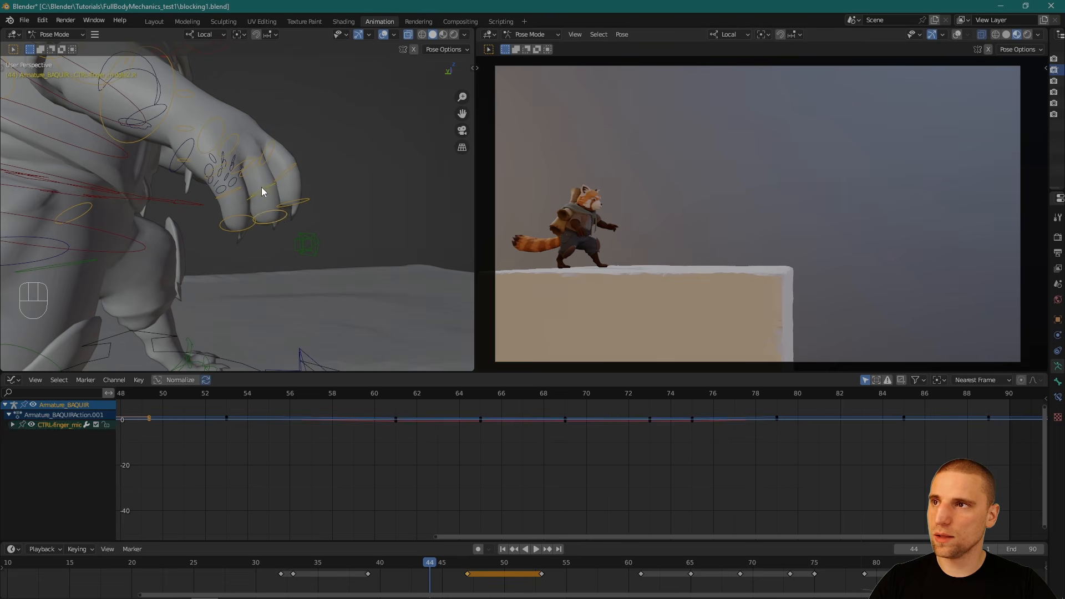
left_click(281, 221, "shift")
key("space")
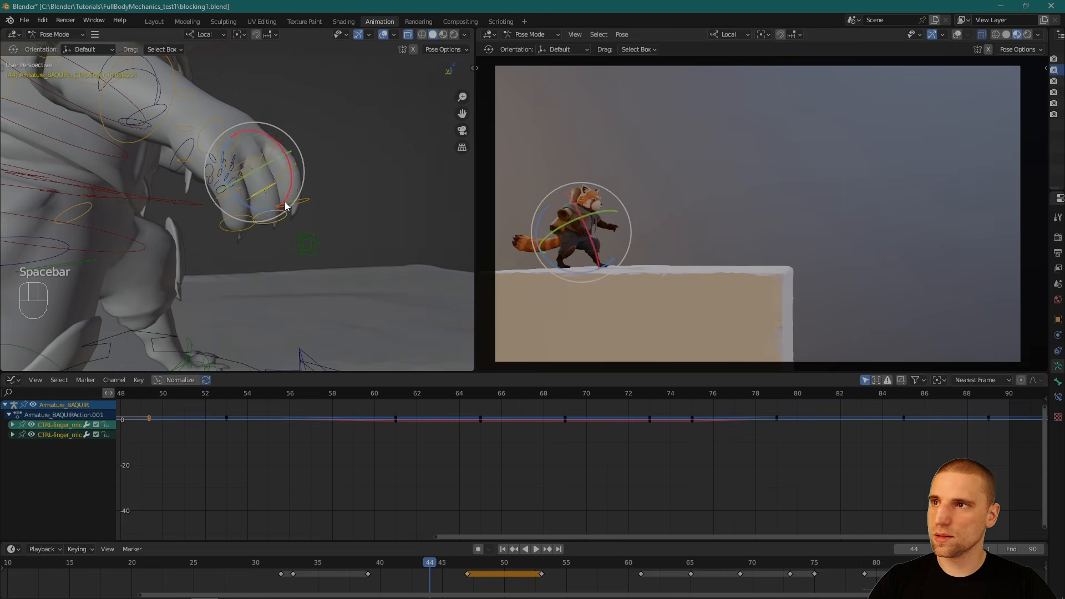
left_click_drag(285, 202, 291, 183)
key("ctrl+z")
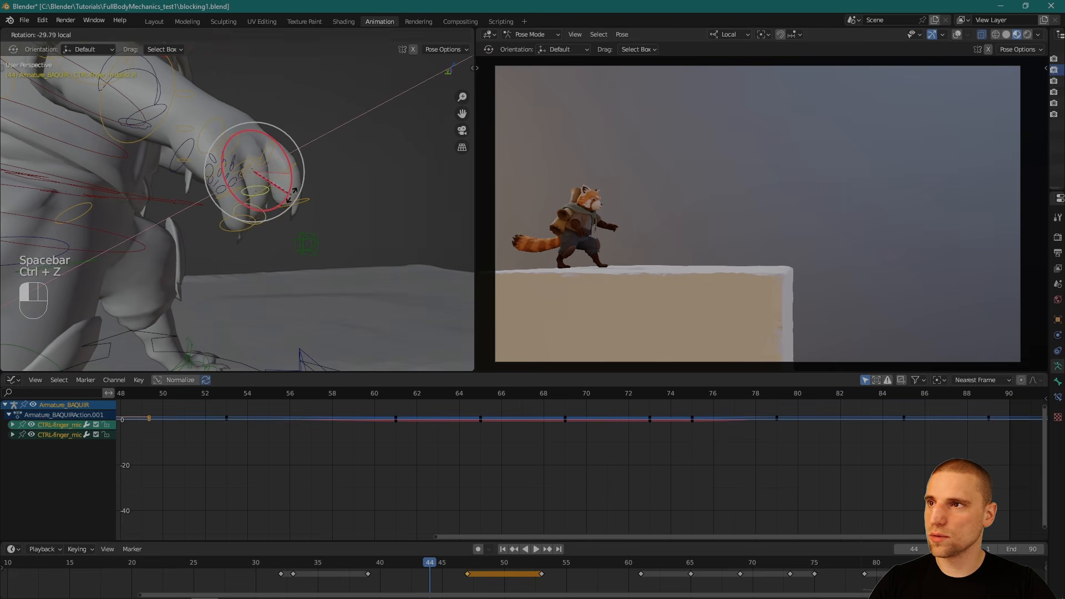
key("ctrl+z")
Step: Rotate the right hand's pinky control and key all of the right hand's finger and thumb controls at frame 44
key("w")
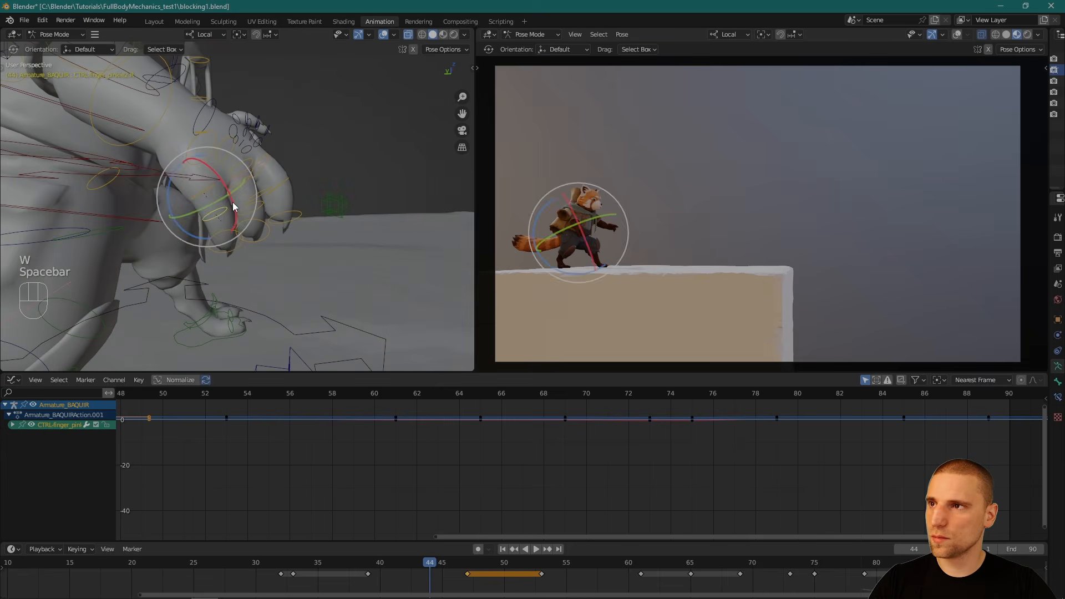
key("w")
key("space")
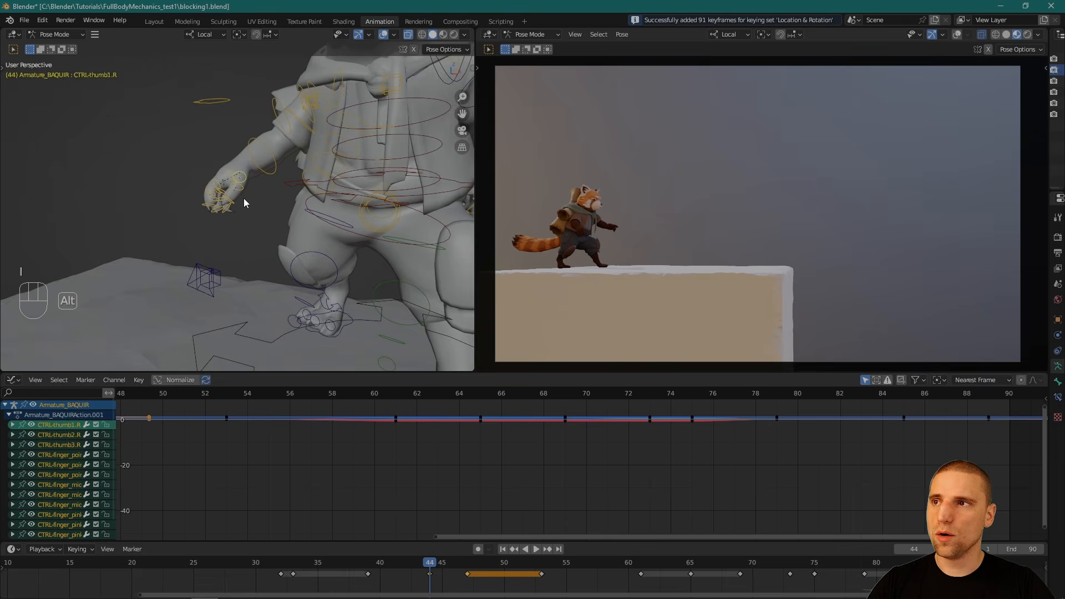
Step: Rotate the left hand's control at frame 44 using the Rotate tool
middle_click_drag(244, 198, 182, 233, "alt")
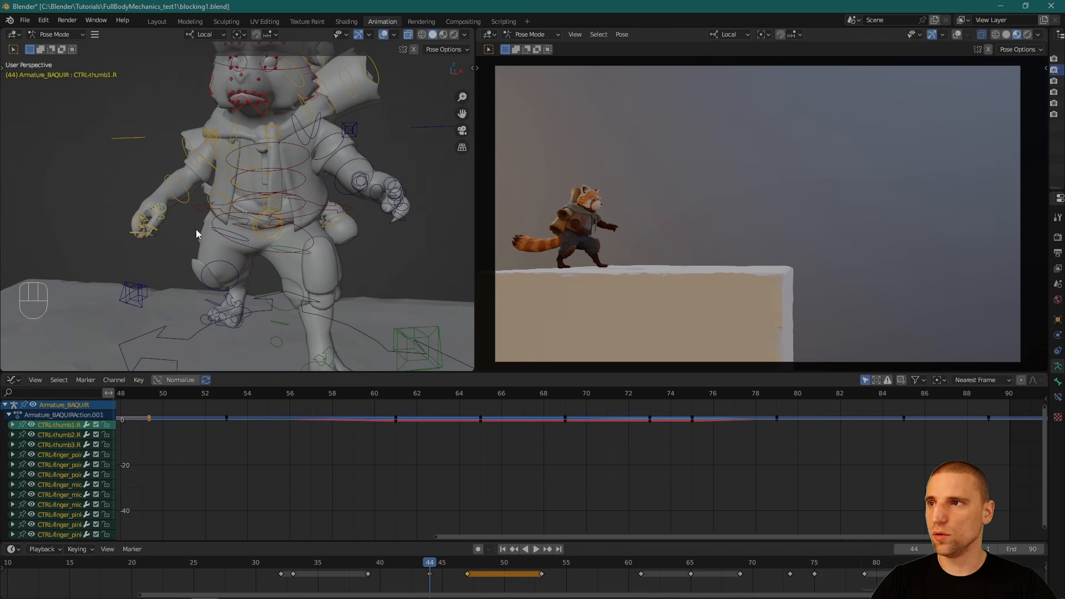
middle_click_drag(195, 228, 181, 228)
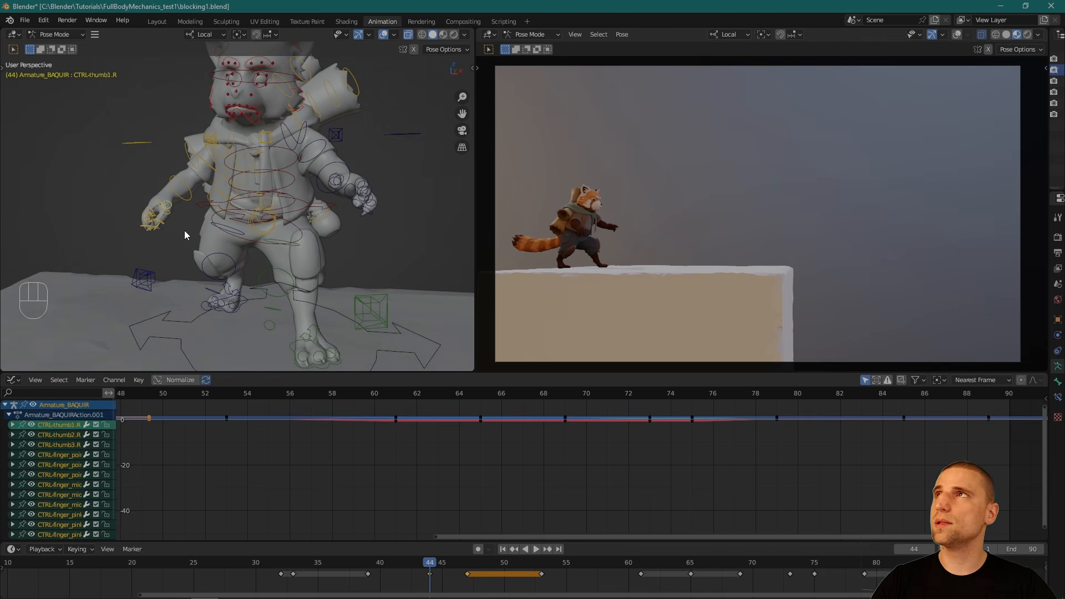
middle_click_drag(189, 224, 188, 229)
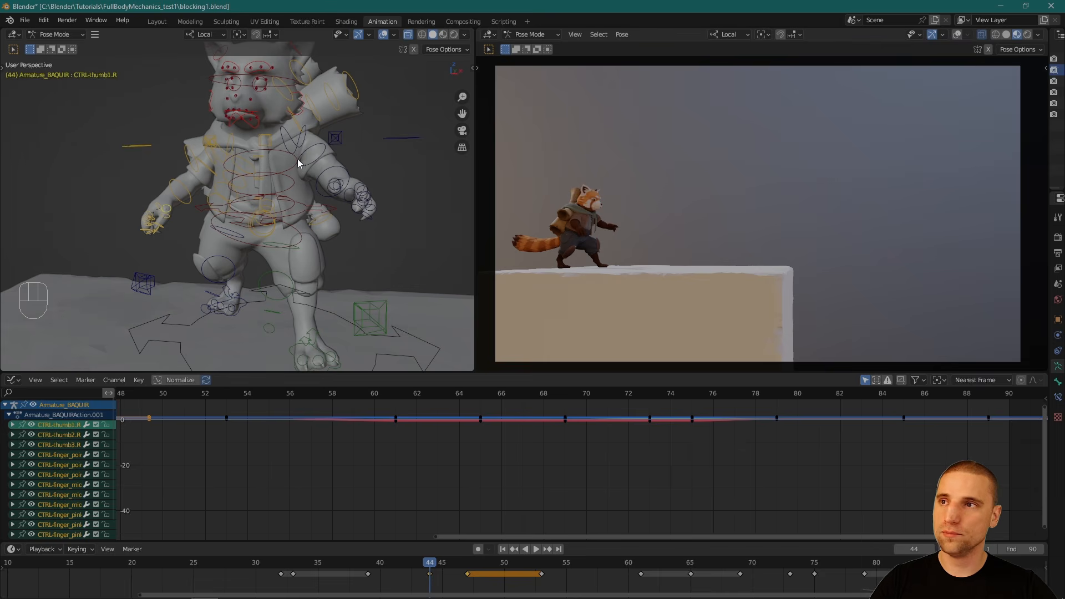
middle_click_drag(297, 158, 337, 254)
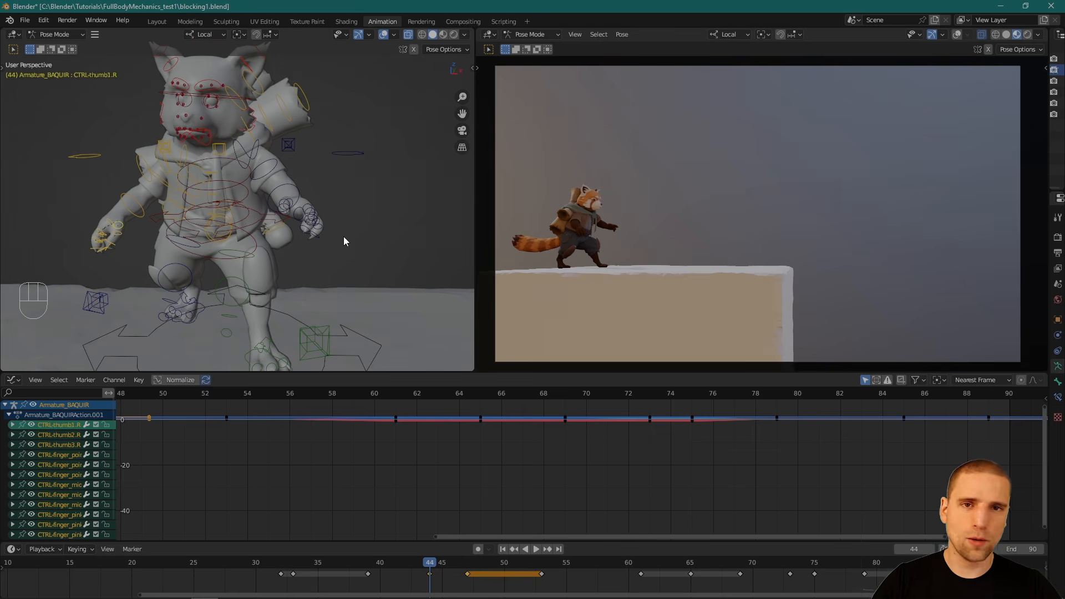
middle_click_drag(297, 215, 318, 201, "alt")
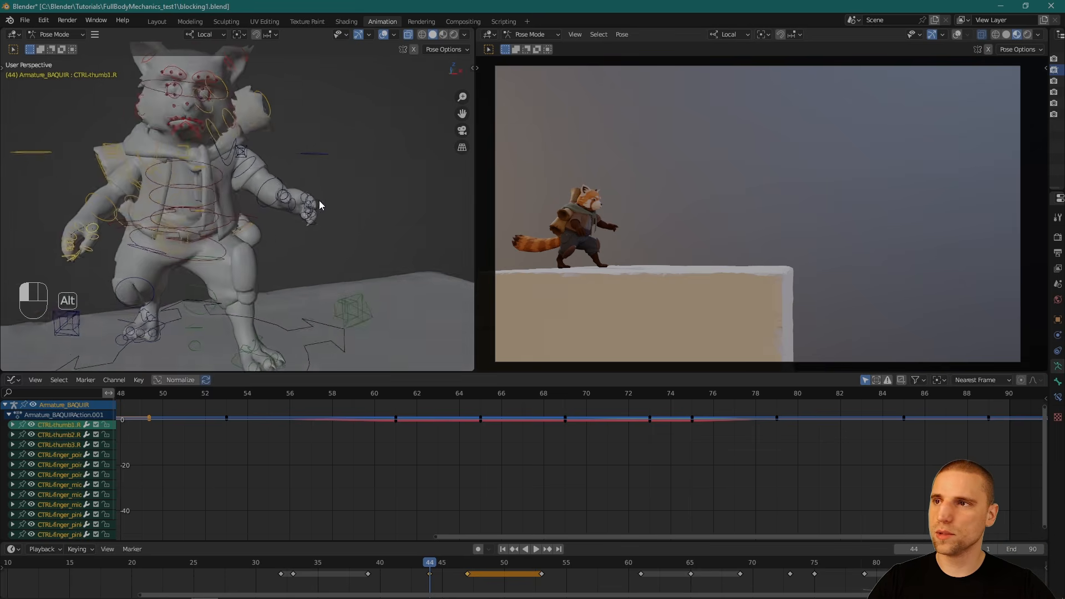
scroll(310, 222, "up", 5)
middle_click_drag(295, 270, 278, 202, "alt")
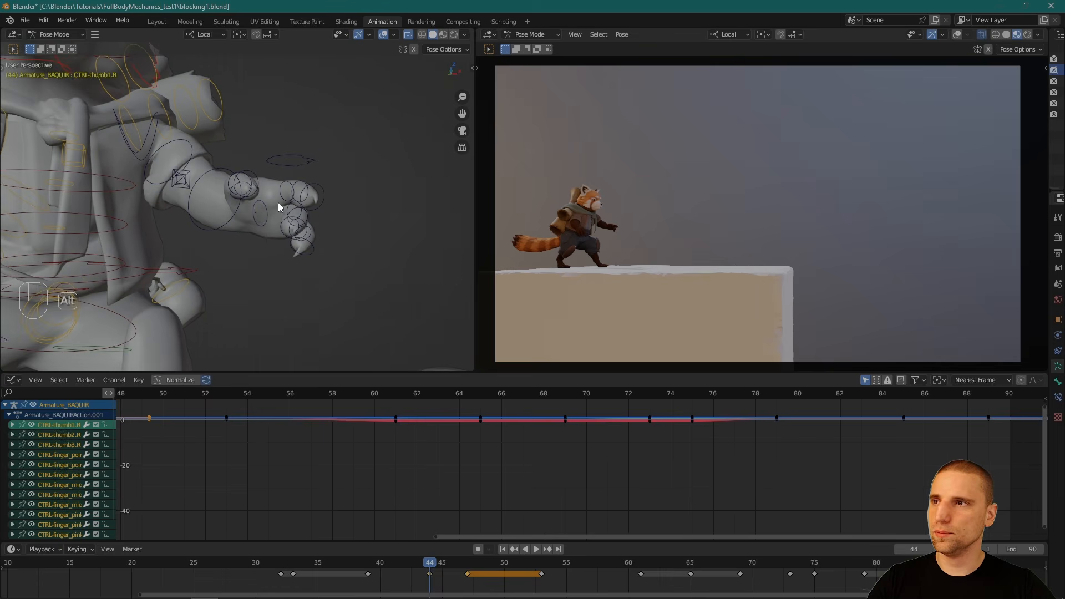
left_click(254, 239)
key("space")
mouse_move(280, 234)
left_mouse_down("alt")
mouse_move(268, 231)
mouse_move(261, 244)
mouse_move(292, 262)
mouse_move(269, 249)
mouse_move(280, 243)
left_mouse_up("alt")
key("w")
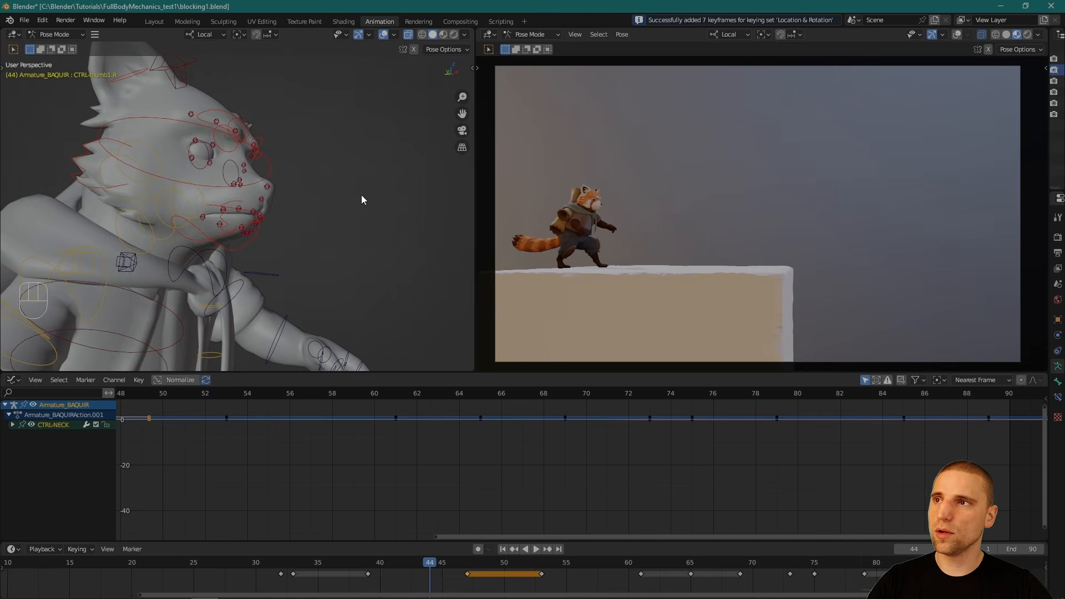
Step: Rotate the neck control at frame 44 and key its location and rotation
left_click_drag(361, 195, 332, 182, "alt")
left_click(285, 159)
left_click(267, 180)
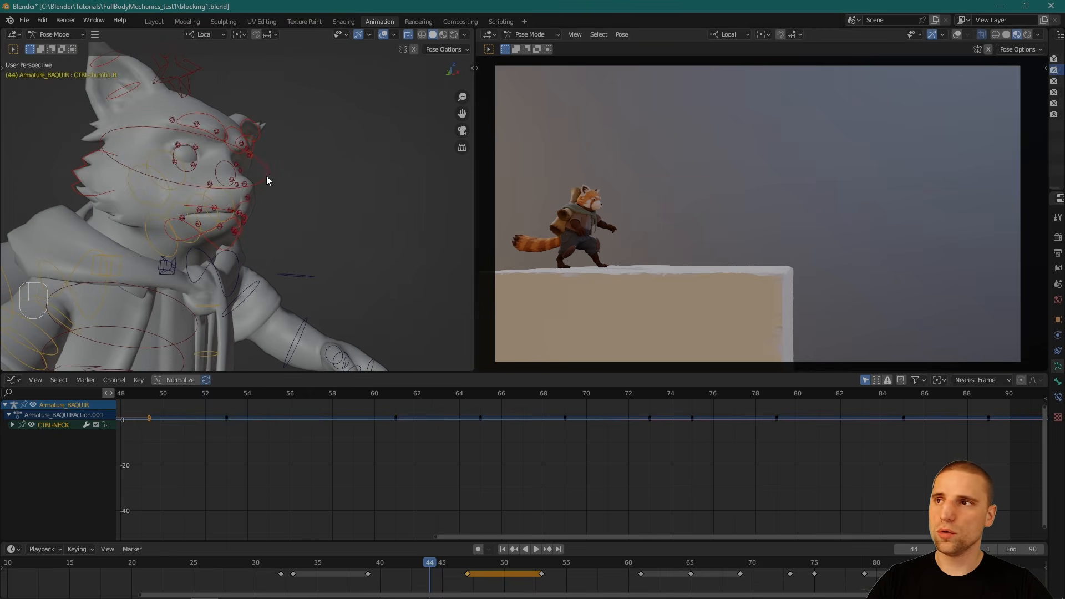
key("space")
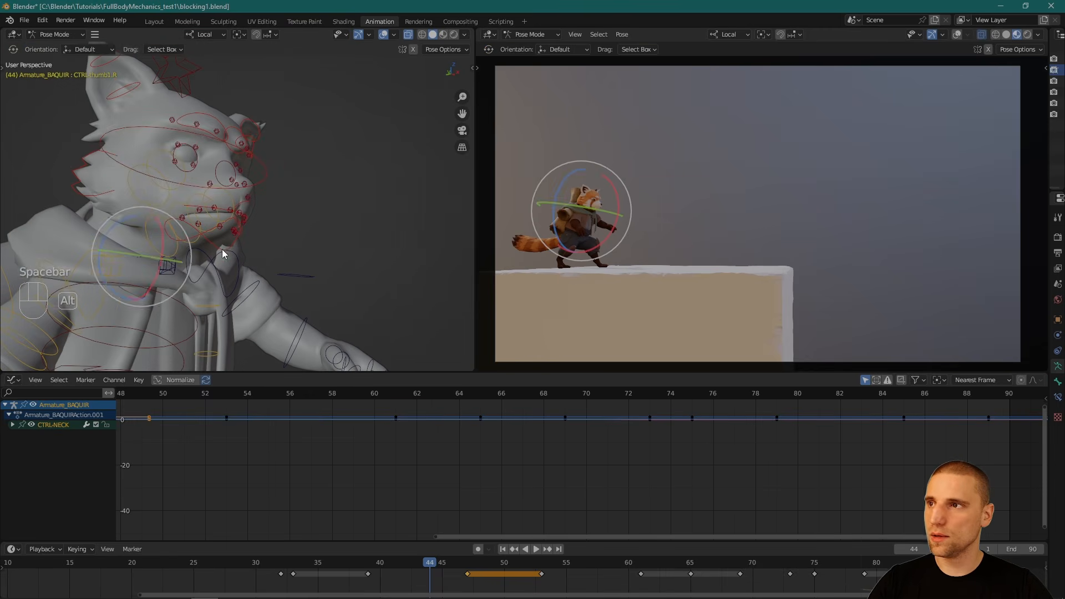
left_click_drag(224, 249, 263, 253, "alt")
left_click_drag(157, 243, 161, 240)
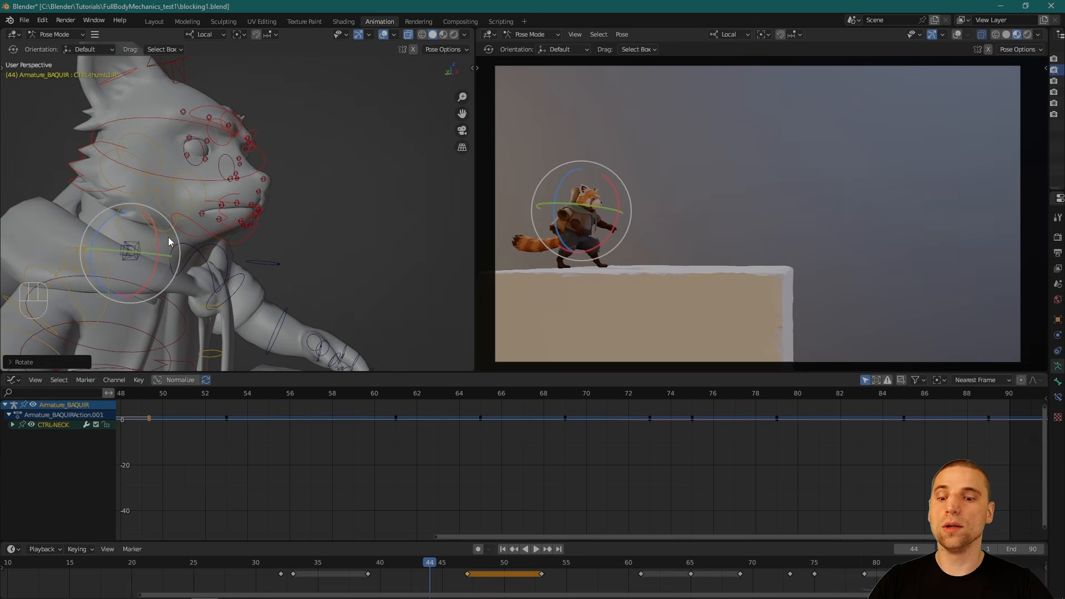
key("i")
key("w")
middle_click_drag(327, 239, 406, 252, "alt")
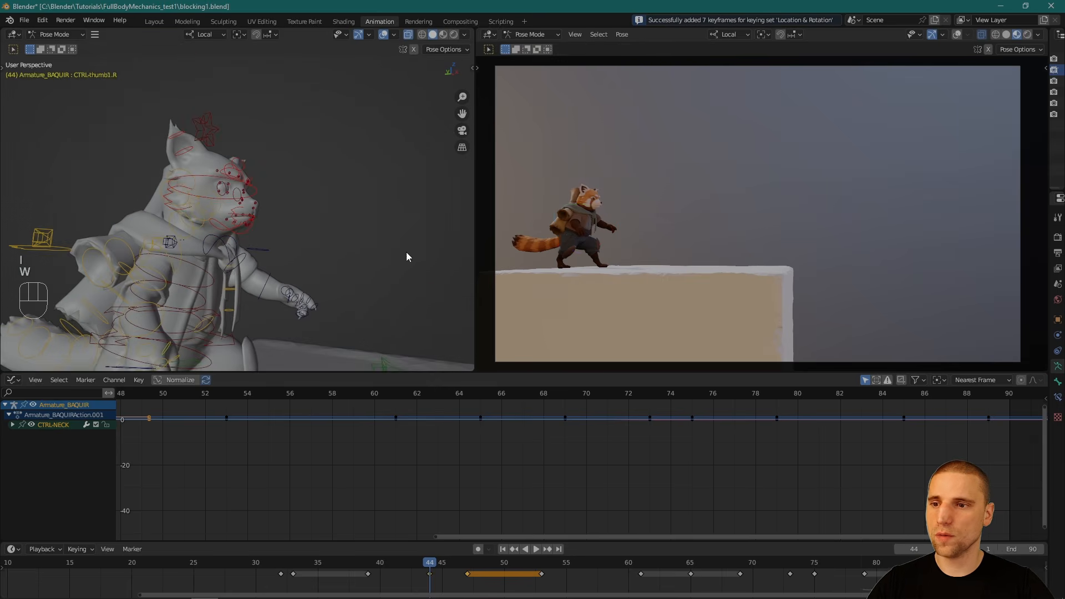
Step: Compare the poses at frames 39 and 47, and key all rig controls at frame 45
mouse_move(371, 563)
left_mouse_down()
mouse_move(497, 565)
mouse_move(365, 565)
mouse_move(469, 575)
mouse_move(477, 569)
mouse_move(345, 558)
mouse_move(367, 564)
left_mouse_up()
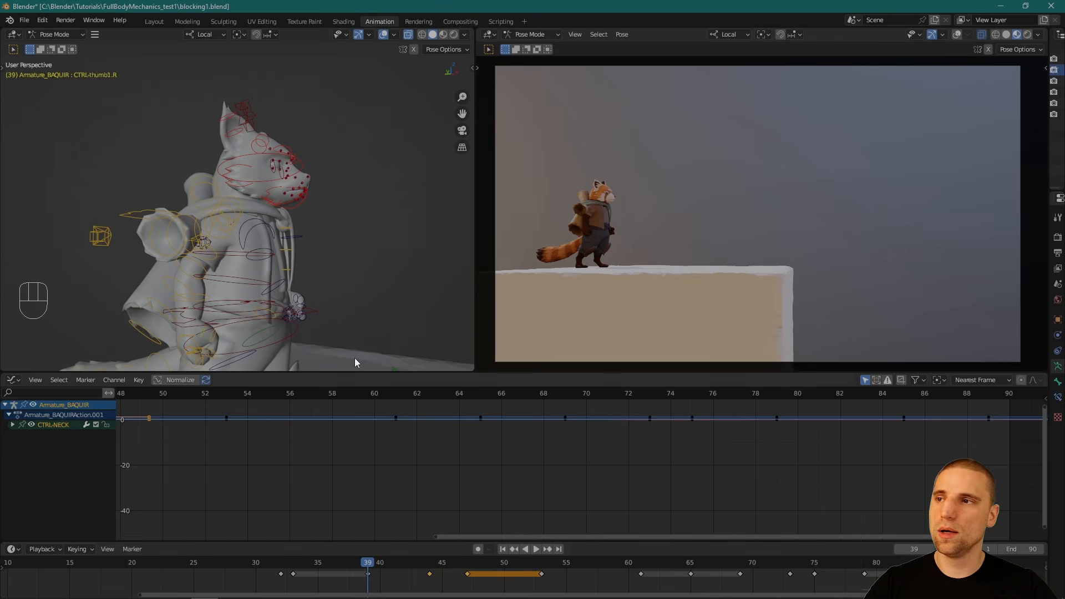
left_click_drag(438, 573, 468, 576)
key("a")
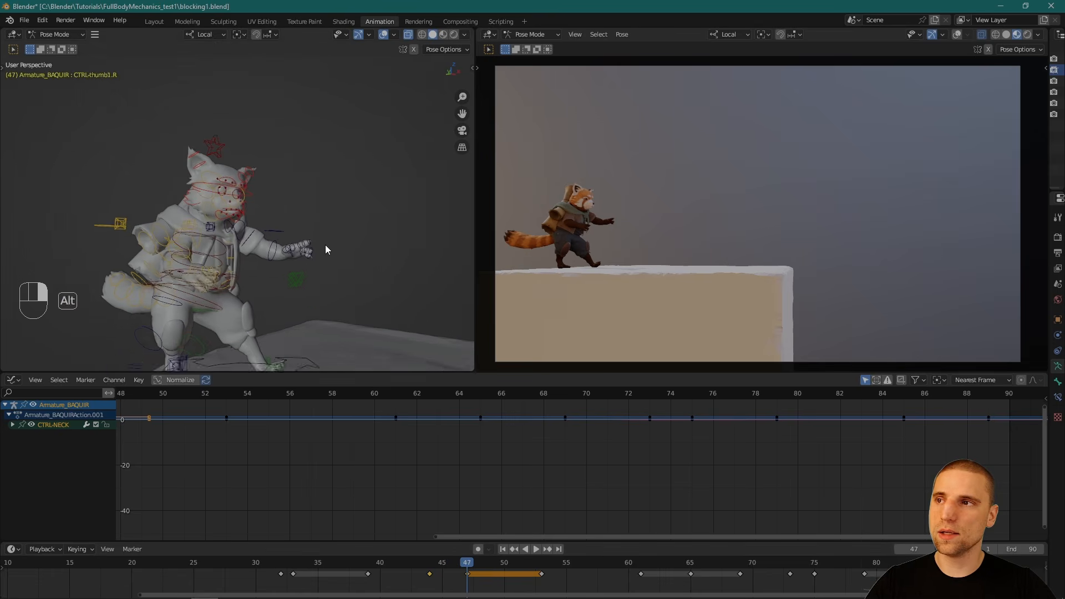
key("space")
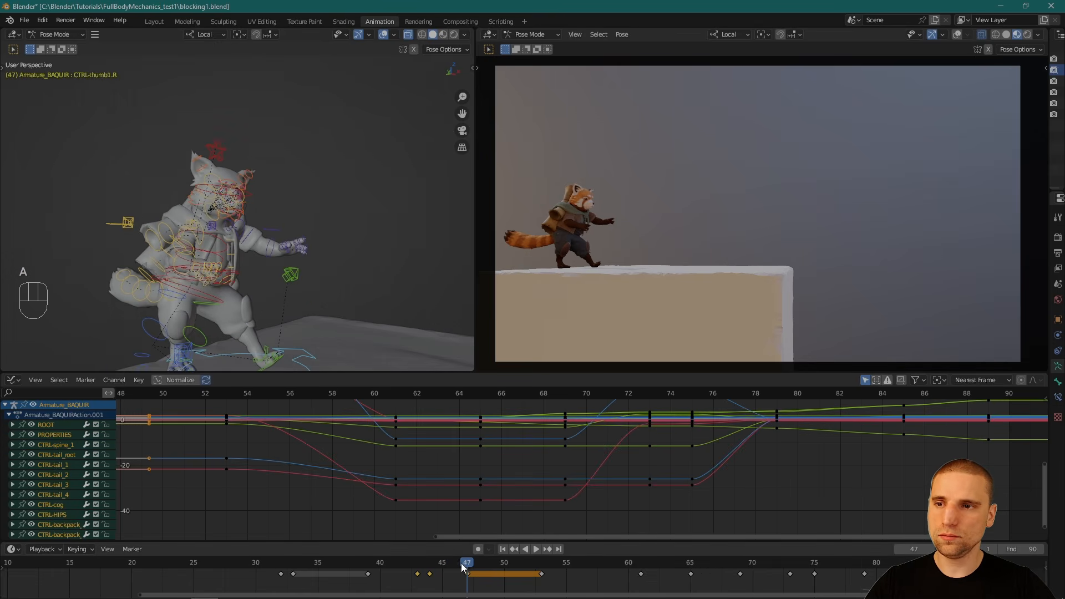
left_click_drag(444, 572, 362, 569)
left_click(363, 565)
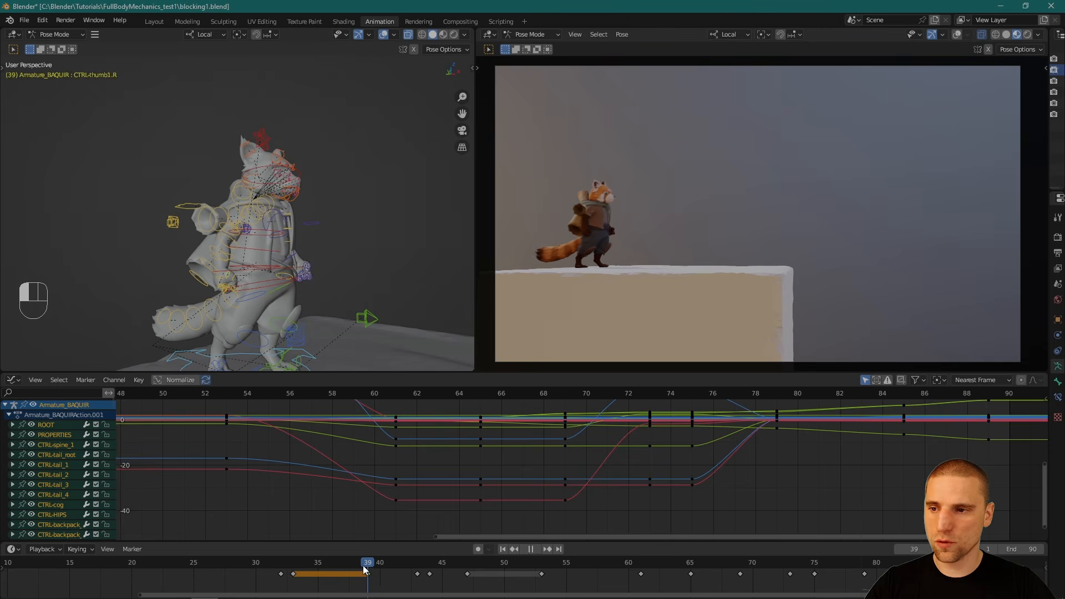
left_click_drag(483, 585, 409, 566)
left_click(467, 563)
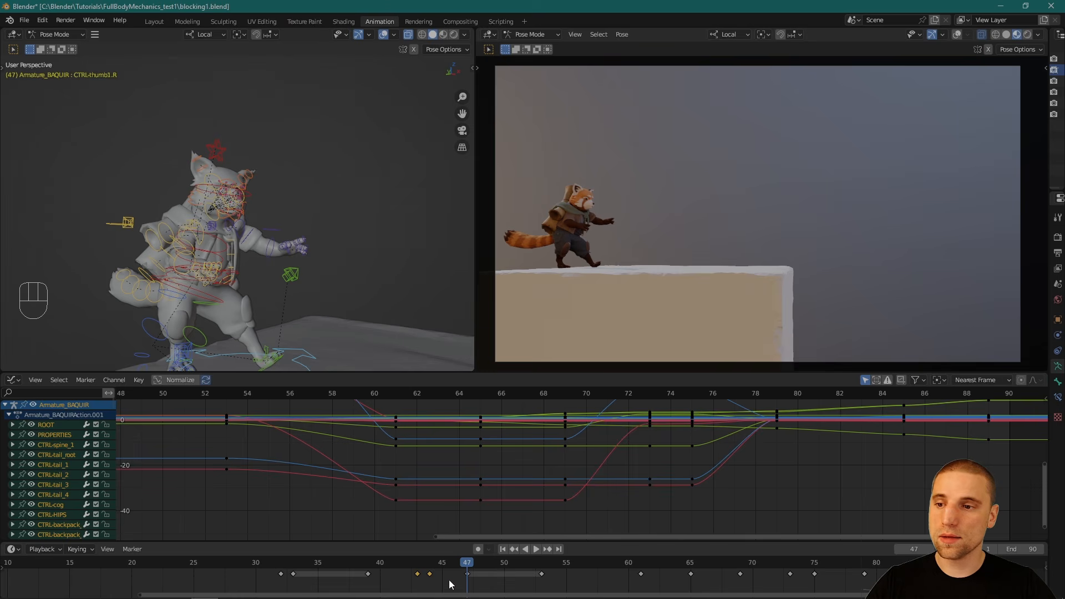
left_click_drag(477, 563, 444, 563)
right_click_drag(286, 204, 273, 208, "alt")
left_click_drag(273, 207, 277, 121, "alt")
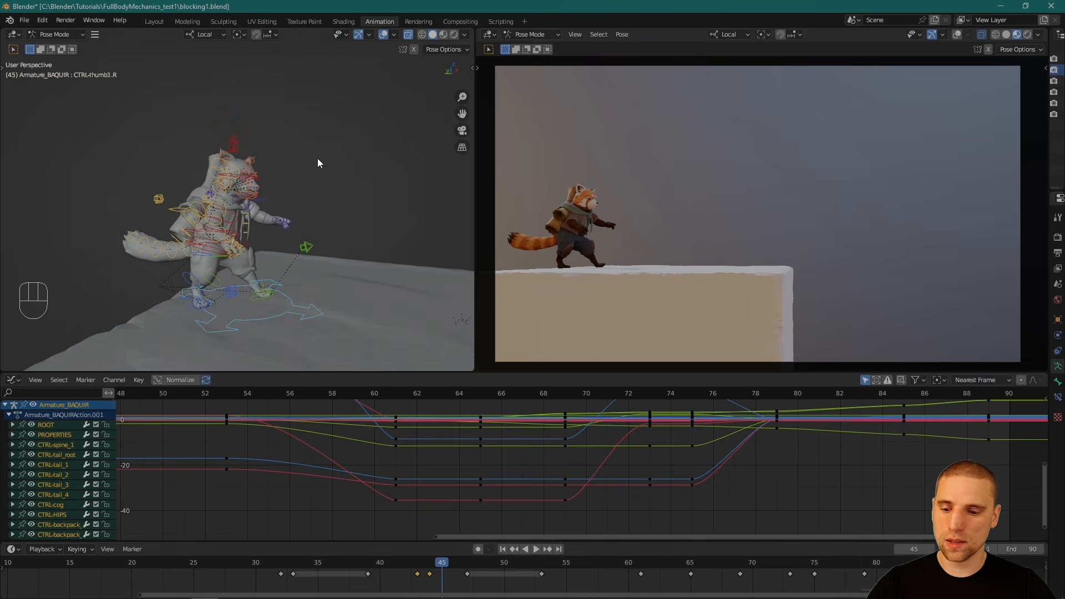
key("i")
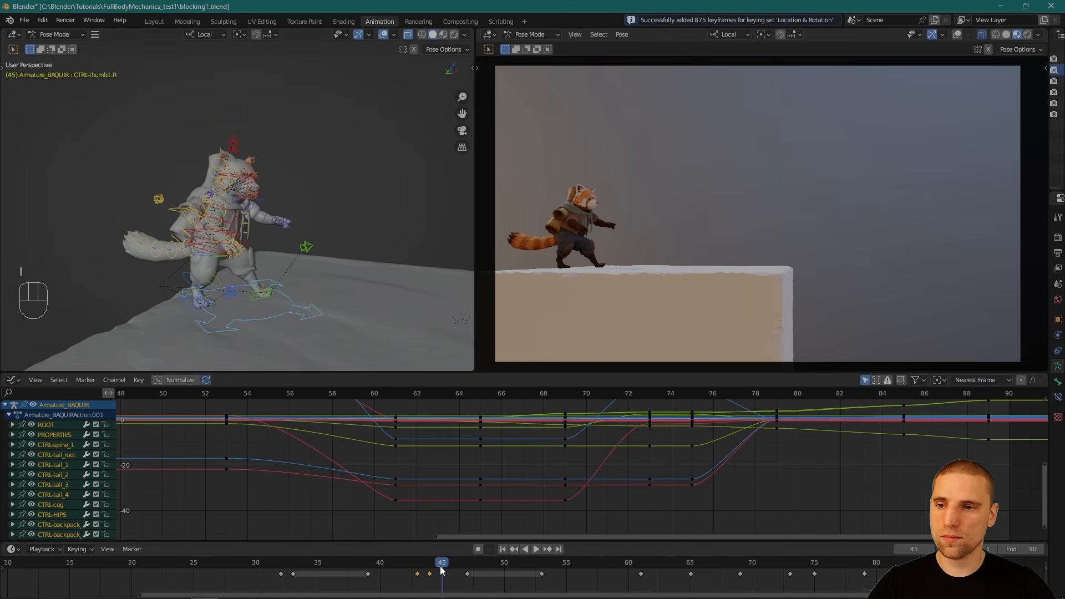
Step: Move the keyframes at frame 47 to frame 51 and review the motion between frames 47 and 51
mouse_move(447, 565)
left_mouse_down()
mouse_move(468, 565)
mouse_move(455, 566)
left_mouse_up()
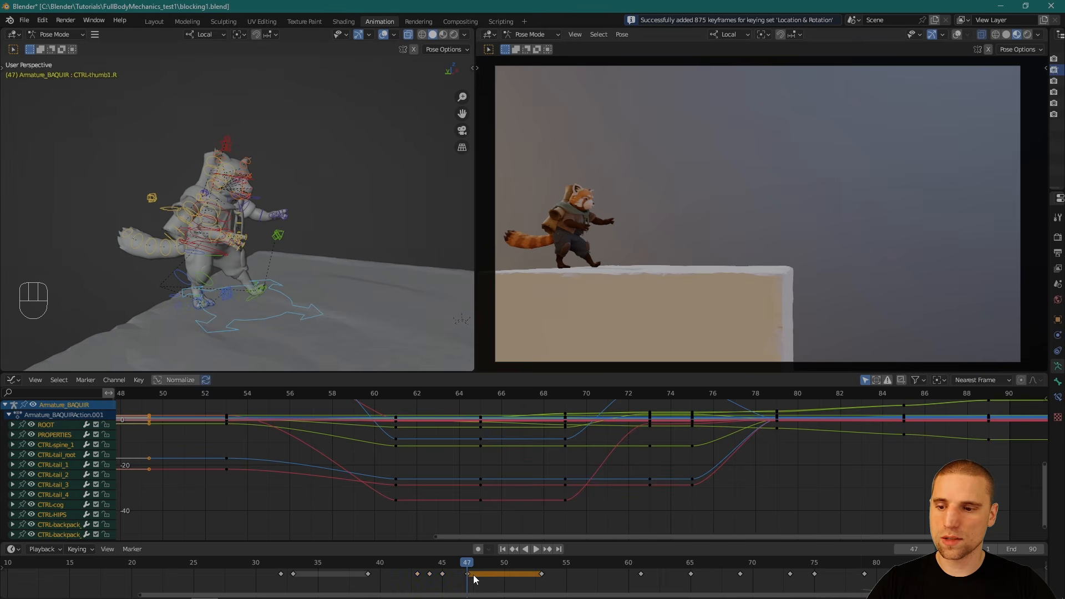
key("g")
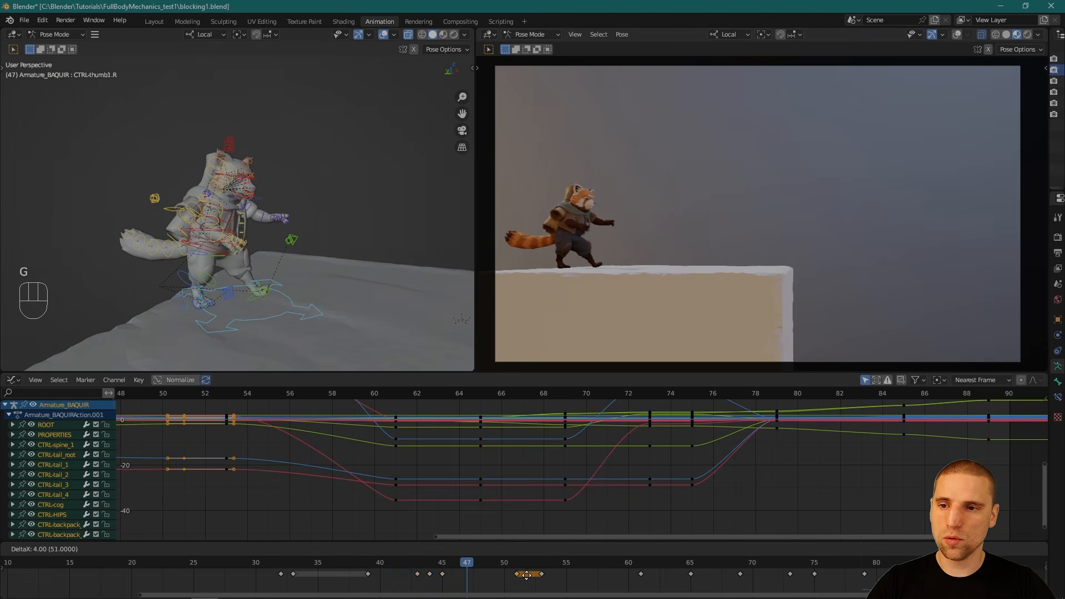
left_click(528, 576)
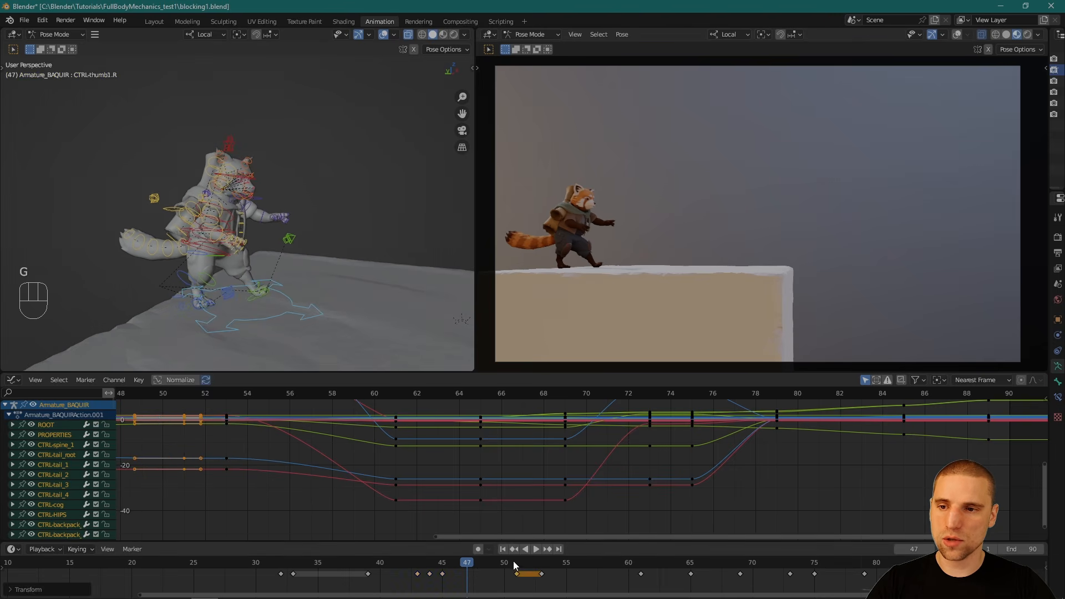
left_click(516, 564)
key("Home")
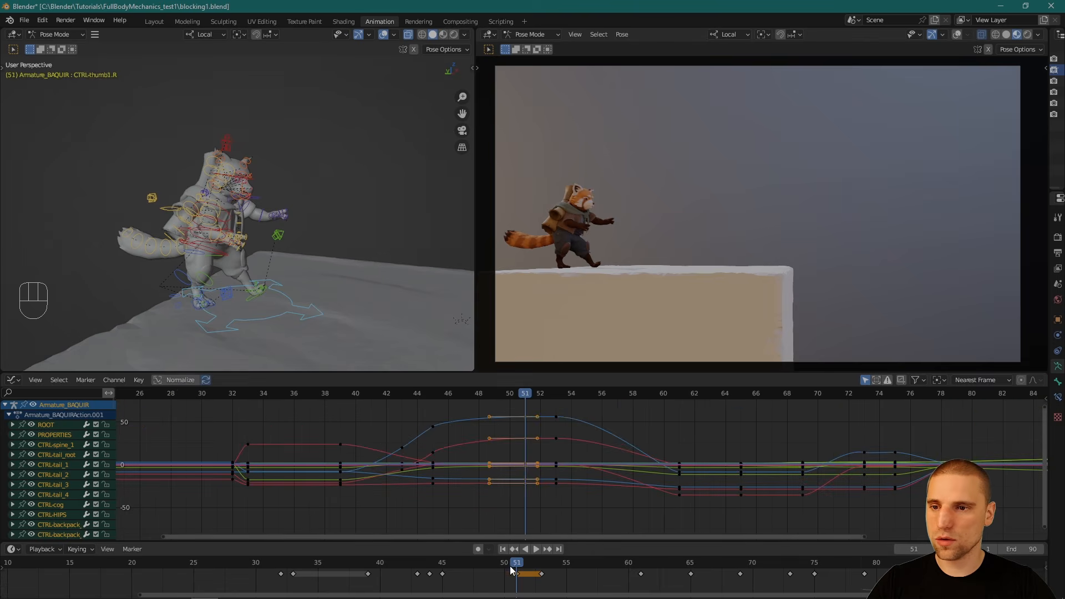
left_click_drag(511, 566, 472, 563)
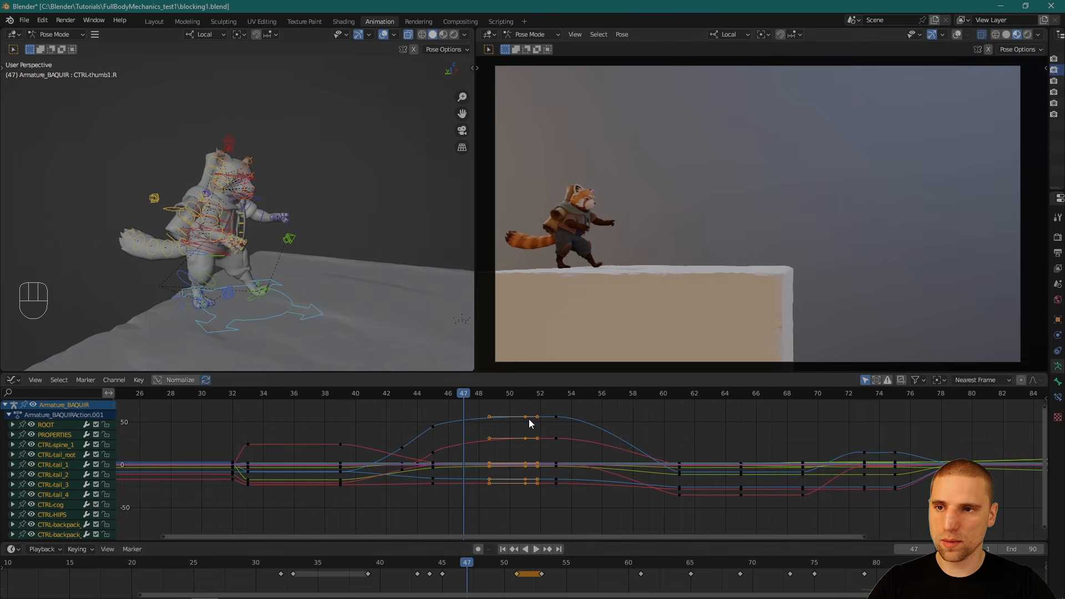
mouse_move(472, 567)
left_mouse_down()
mouse_move(444, 565)
mouse_move(528, 566)
mouse_move(440, 568)
mouse_move(511, 566)
mouse_move(486, 565)
left_mouse_up()
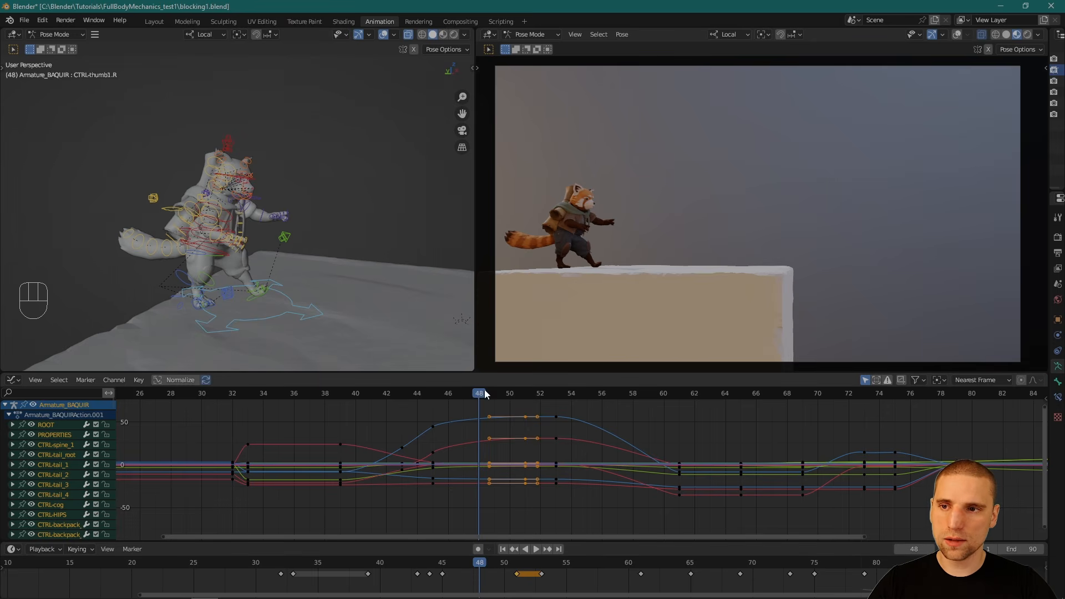
Step: Try to lower the left curve handles of the frame 51 keys in the Graph Editor
left_click_drag(529, 501, 519, 413)
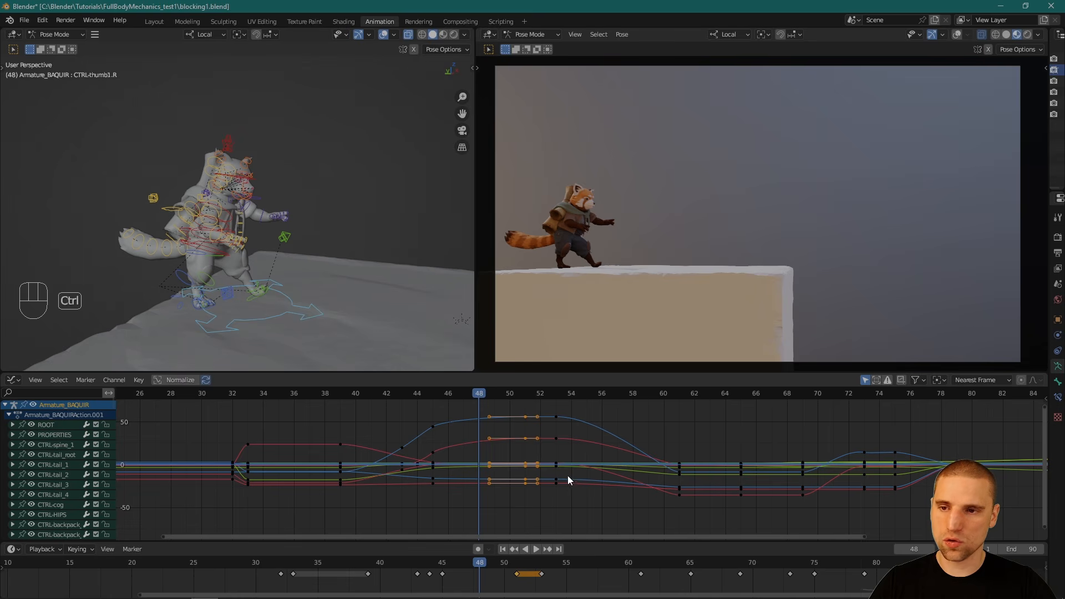
left_click_drag(557, 505, 514, 413, "ctrl")
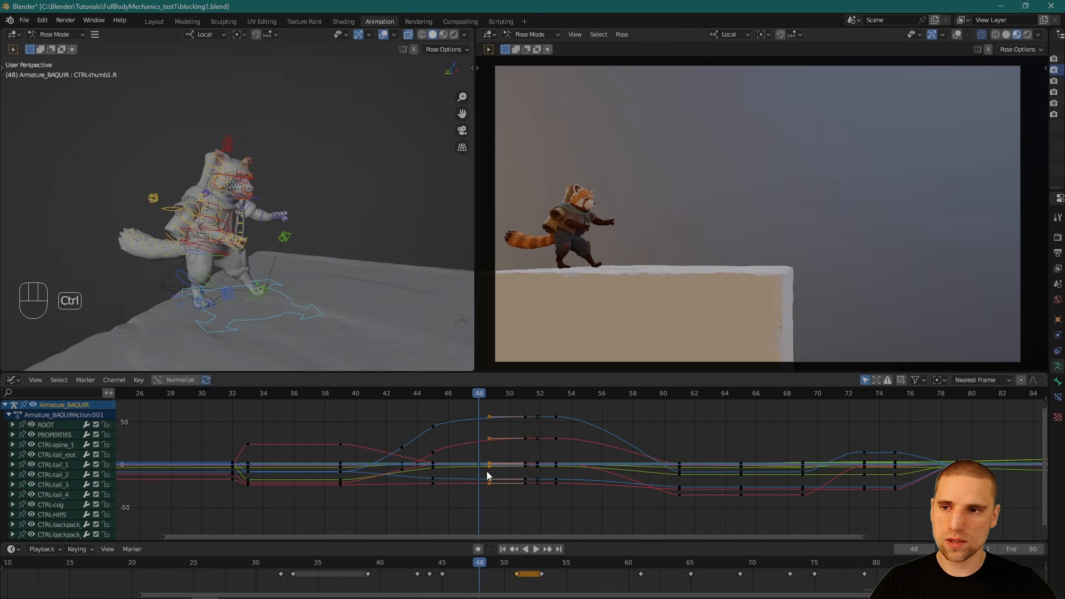
key("g")
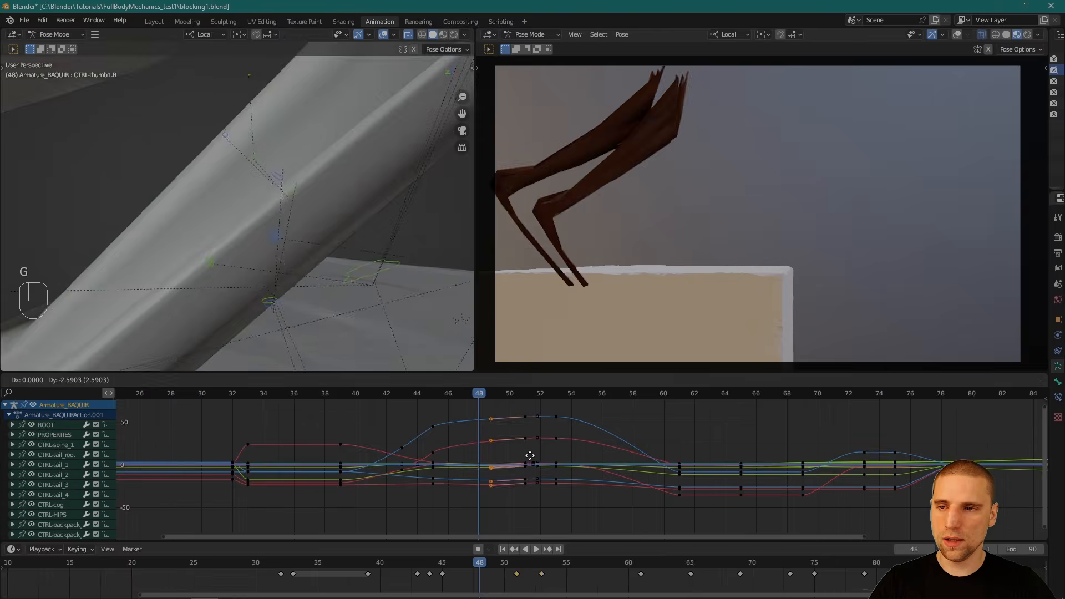
left_click(498, 461)
mouse_move(494, 563)
left_mouse_down()
mouse_move(507, 564)
mouse_move(425, 565)
mouse_move(551, 567)
mouse_move(499, 557)
left_mouse_up()
key("ctrl+z")
Step: Move the keyframes at frame 51 onto frame 53 in the timeline
left_click(546, 573)
key("g")
key("x")
left_click(565, 555)
key("g")
left_click(552, 580)
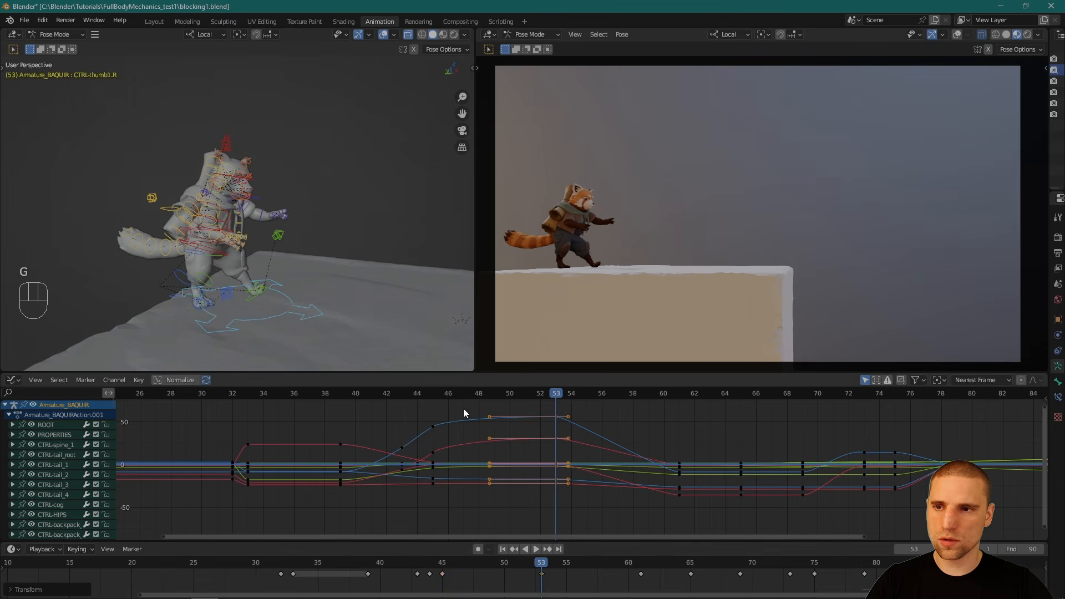
Step: Play the shot in the full-screen camera view and review the panda's take-off approach around frame 68
key("ctrl+alt+space")
key("space")
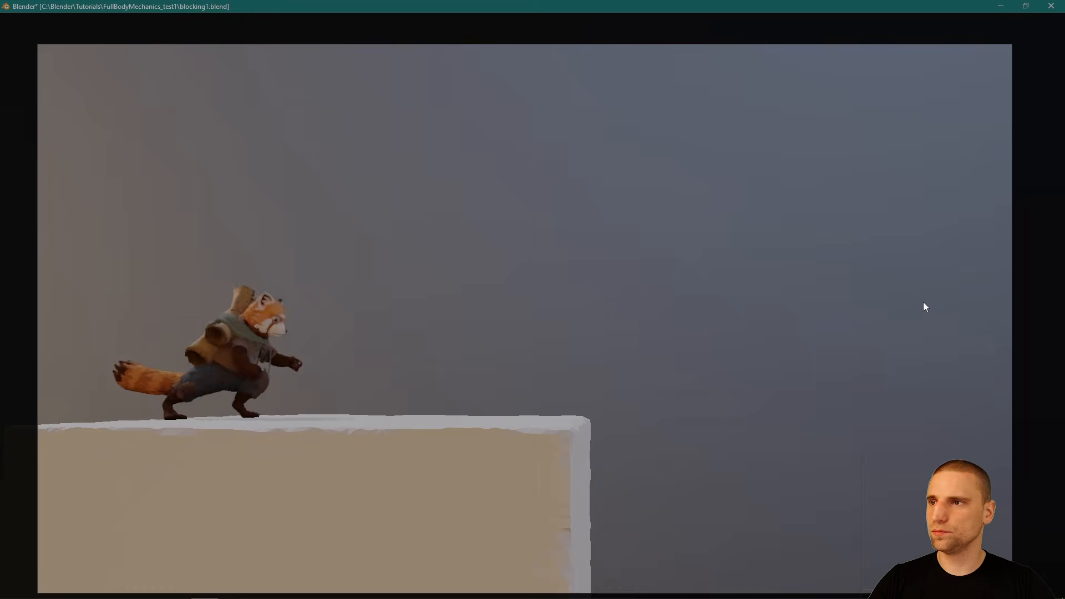
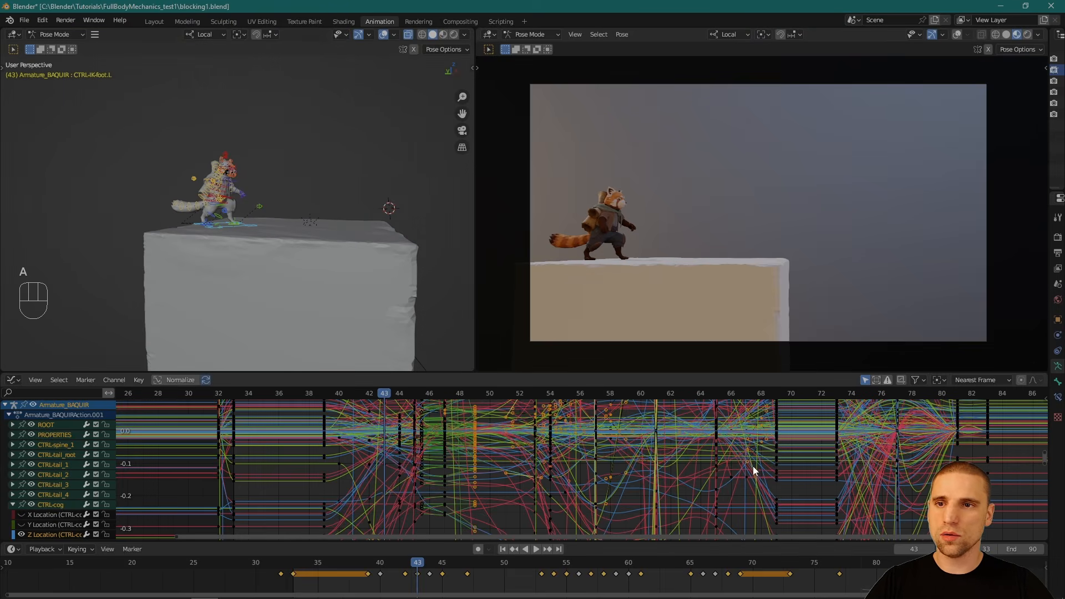
key("a")
key("KP_Decimal")
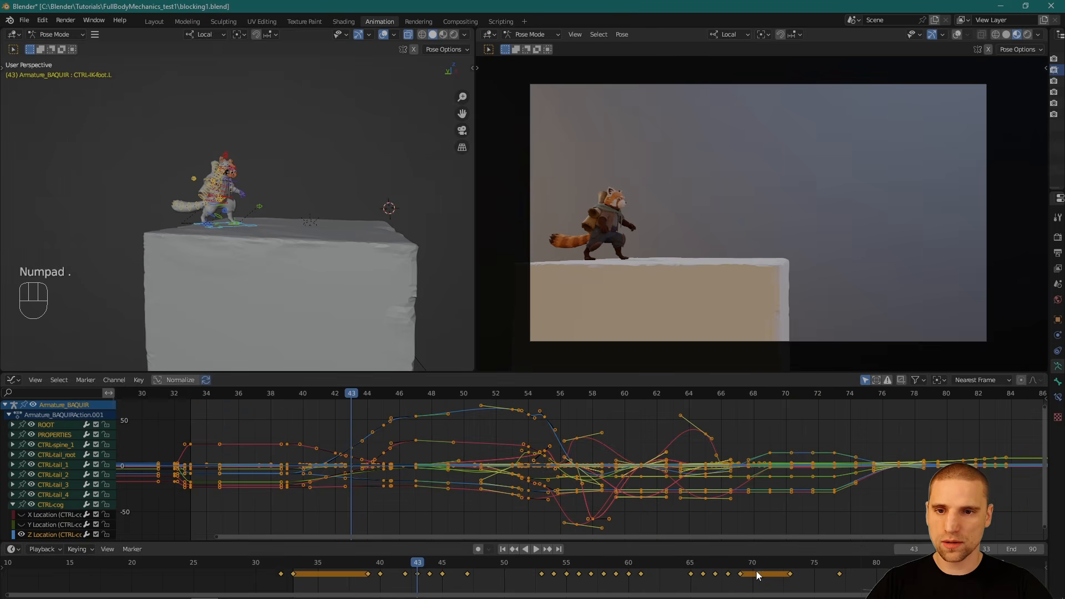
left_click_drag(753, 563, 724, 574)
left_click_drag(828, 431, 462, 428, "alt")
left_click(454, 424)
left_click_drag(701, 565, 741, 574)
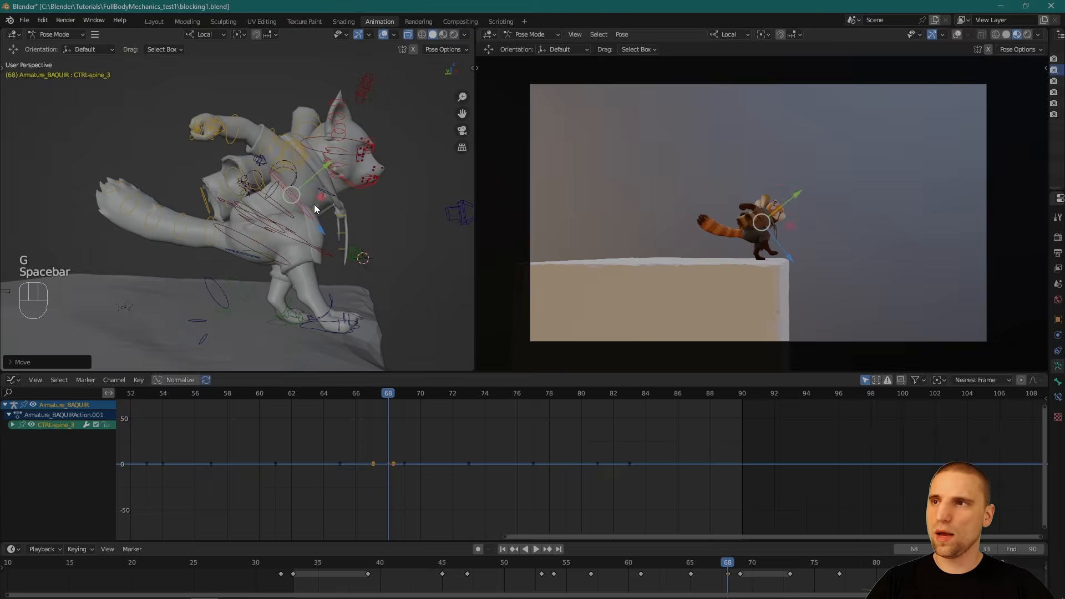
Step: Lower the upper spine control CTRL-spine_3 at frame 68 and reposition the neighbouring torso and neck controls
key("g")
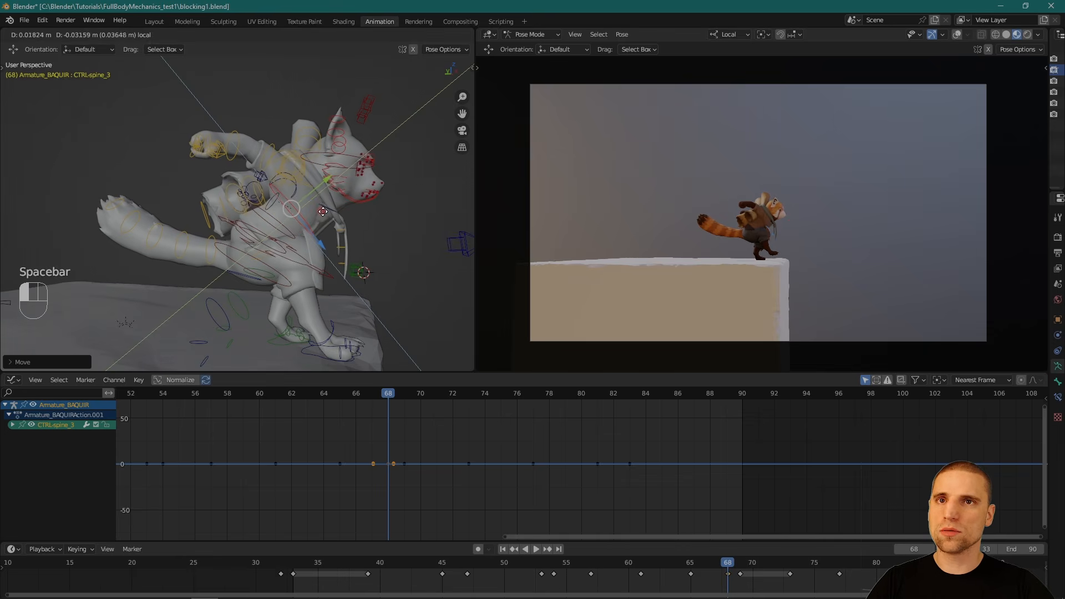
left_click(323, 211)
key("w")
middle_click_drag(369, 207, 292, 232)
left_click(291, 215)
left_click(299, 218)
key("space")
left_click_drag(295, 218, 290, 213)
key("space")
Step: Rotate the CTRL-NECK control and adjust the adjacent upper-body control to refine the frame 68 pose
key("r")
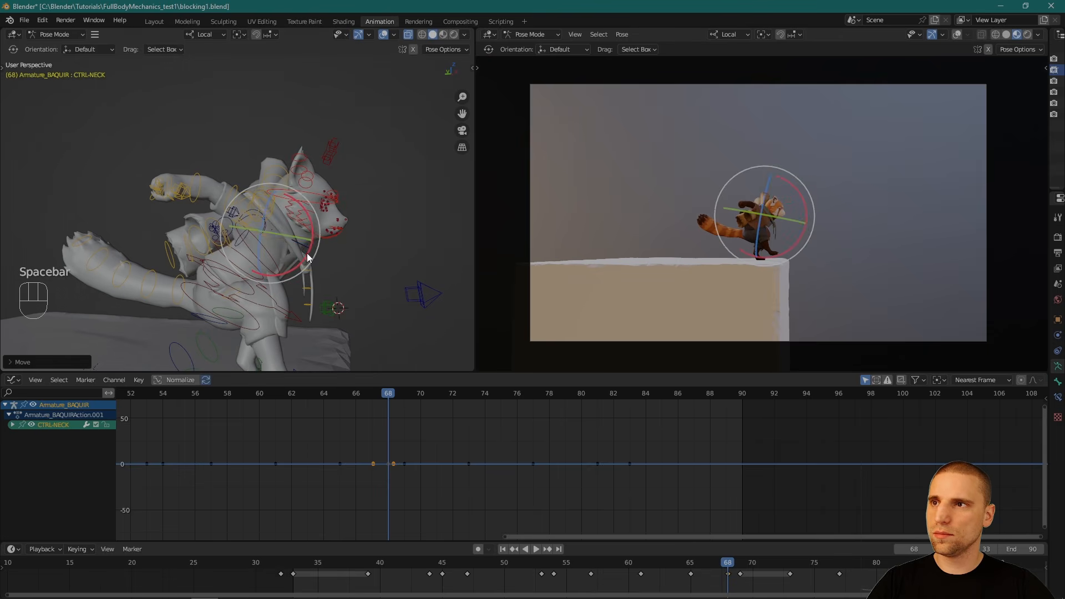
left_click_drag(308, 258, 233, 289)
key("space")
key("w")
left_click(227, 221)
key("space")
key("r")
left_click_drag(229, 225, 217, 215)
key("space")
key("w")
Step: Move and rotate the right foot control CTRL-IKfoot.R just above the ledge at frame 68
left_click_drag(331, 269, 277, 221, "alt")
middle_click_drag(278, 222, 335, 325, "alt")
left_click(284, 277)
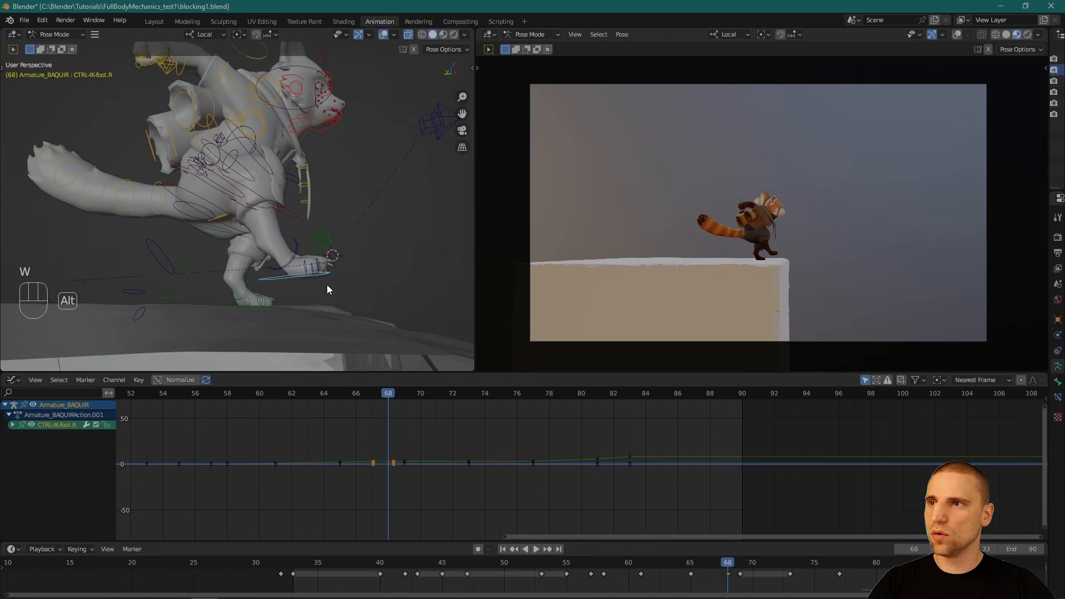
middle_click_drag(328, 285, 278, 294, "alt")
key("space")
key("g")
left_click_drag(282, 273, 336, 252)
key("space")
key("r")
key("w")
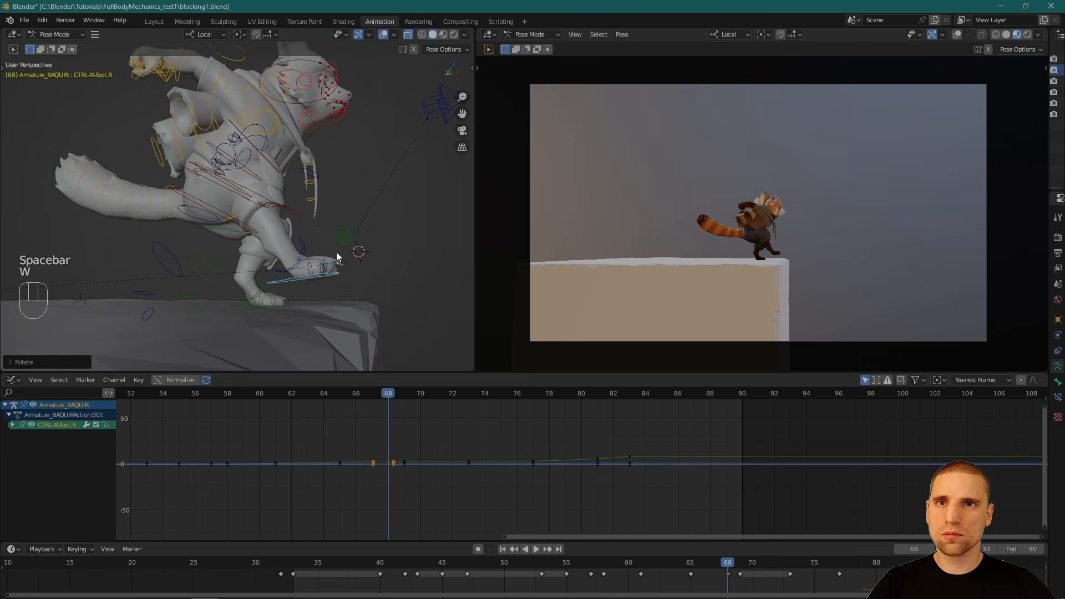
Step: Key the location and rotation of all rig controls at frame 68
middle_click_drag(336, 252, 307, 201)
key("a")
key("i")
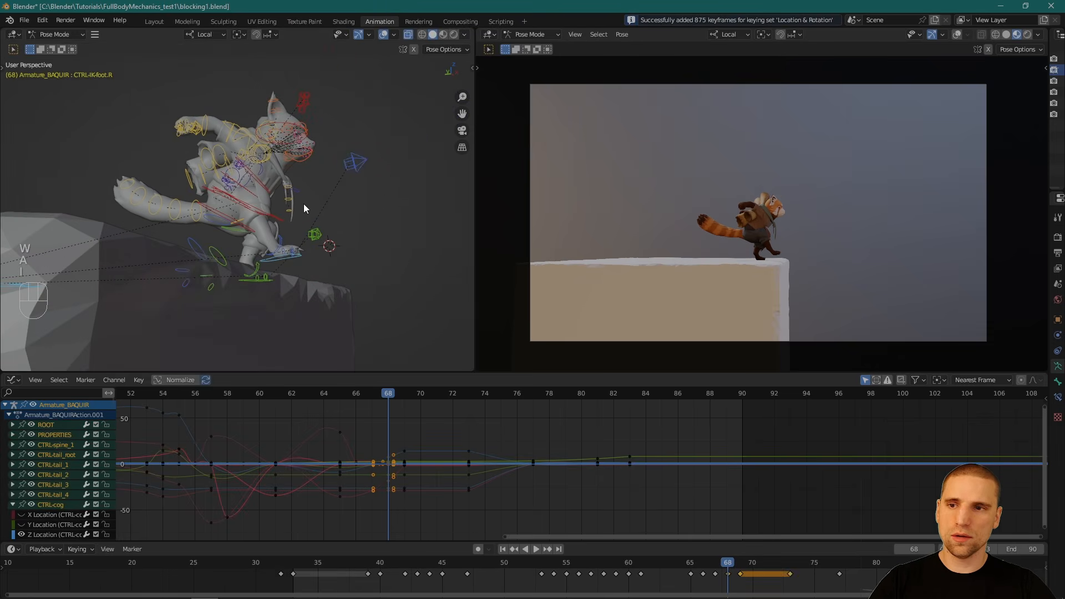
Step: Examine the right foot's contact with the ledge edge during the push-off between frames 67 and 76
mouse_move(735, 568)
left_mouse_down()
mouse_move(726, 567)
mouse_move(744, 567)
left_mouse_up()
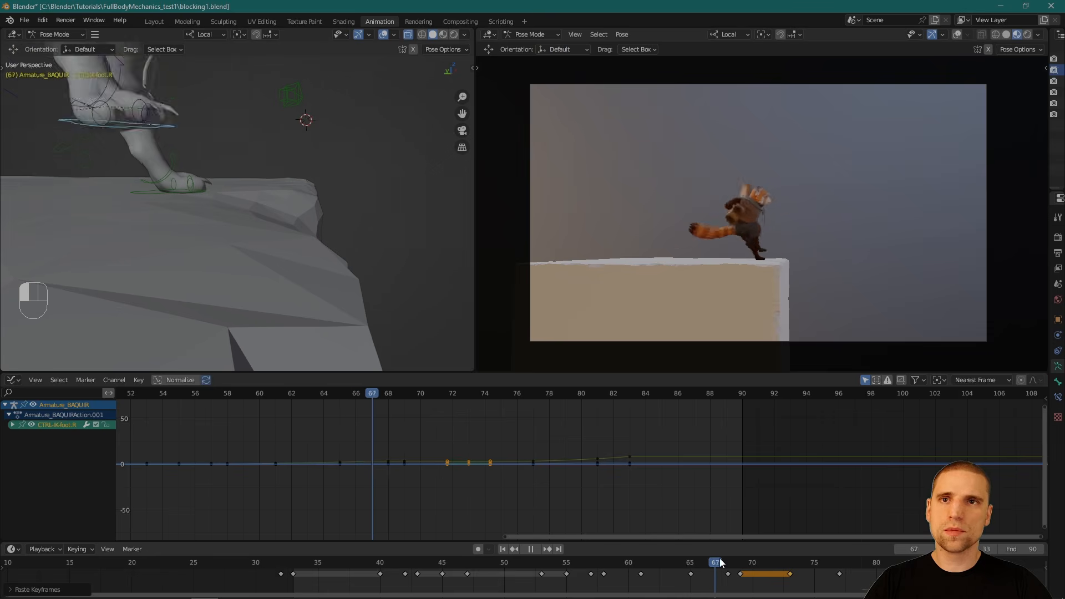
left_click_drag(720, 563, 792, 564)
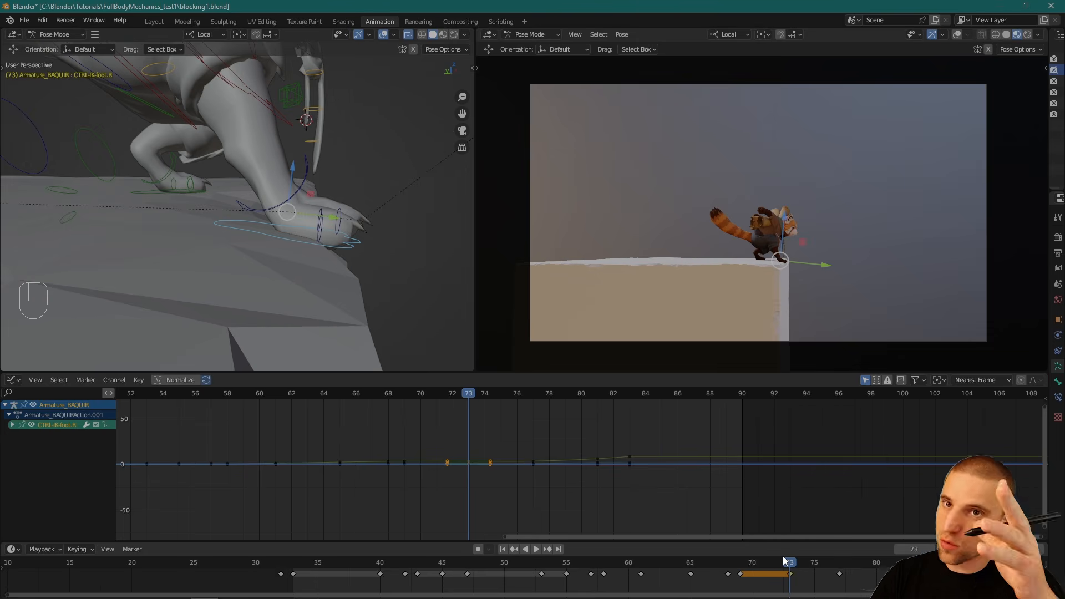
middle_click_drag(459, 187, 355, 239)
key("space")
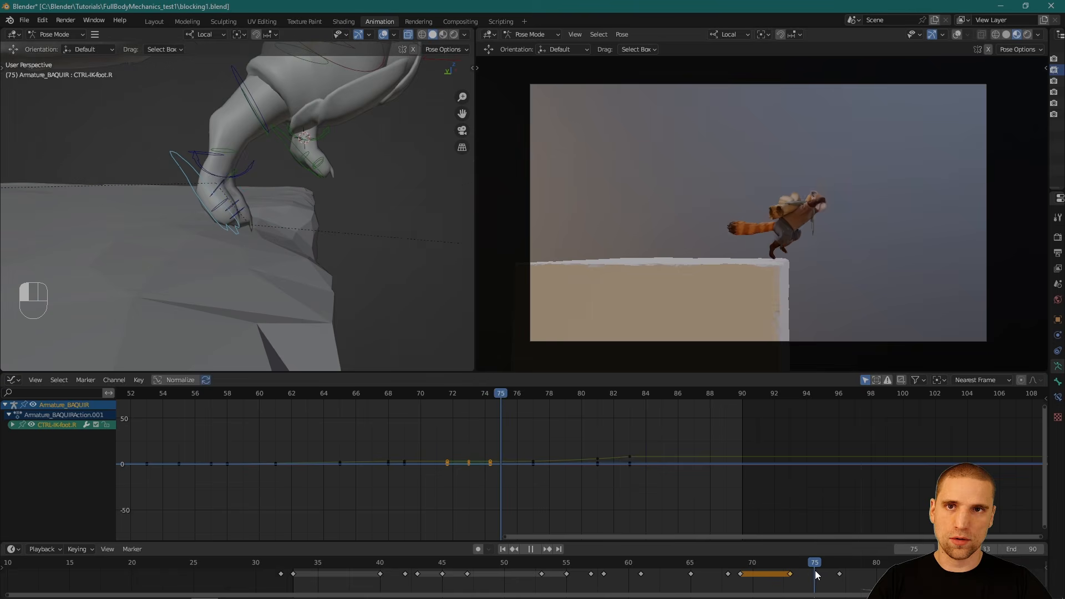
key("space")
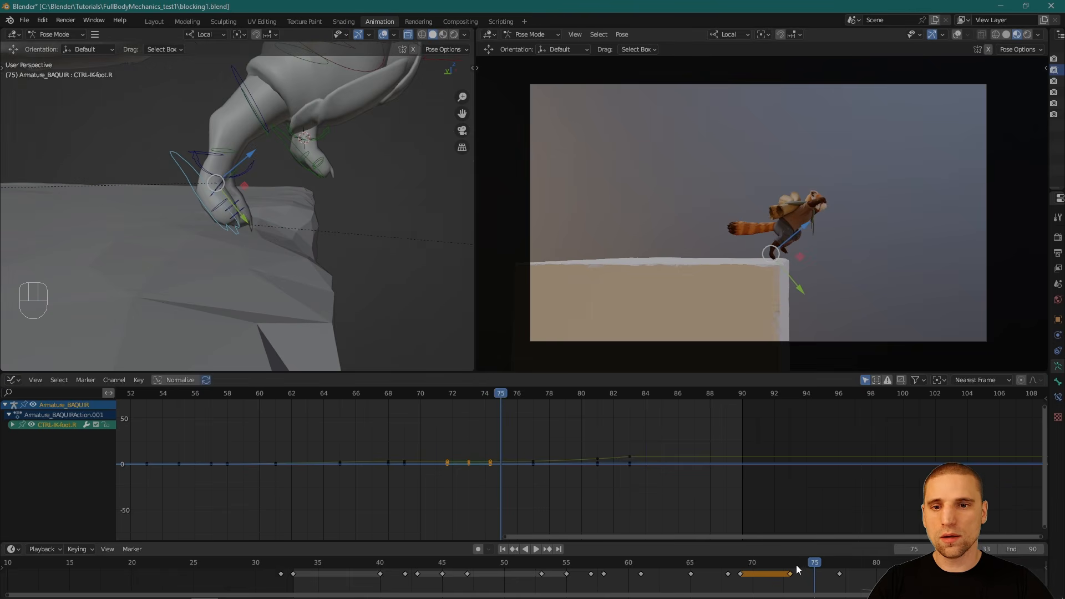
key("space")
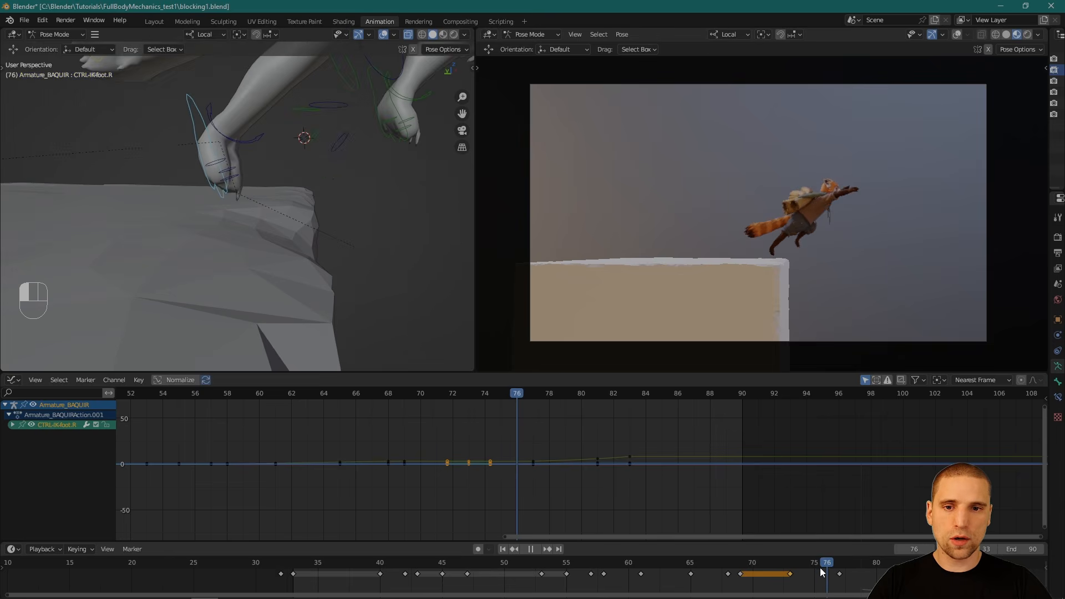
left_click_drag(820, 568, 788, 569)
mouse_move(790, 586)
left_mouse_down()
mouse_move(821, 580)
mouse_move(798, 581)
left_mouse_up()
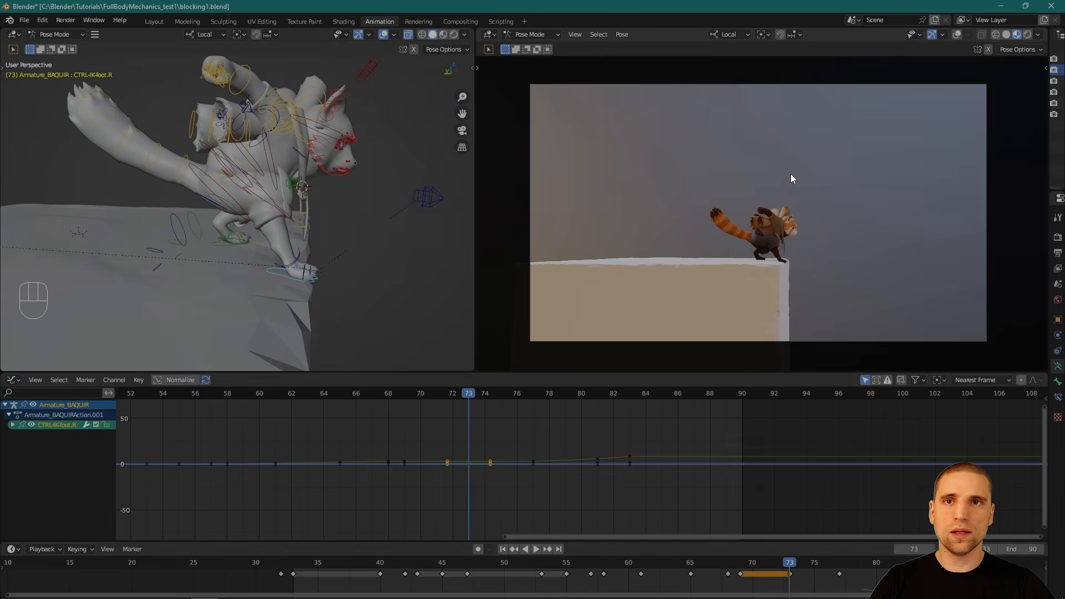
left_click_drag(747, 275, 748, 274)
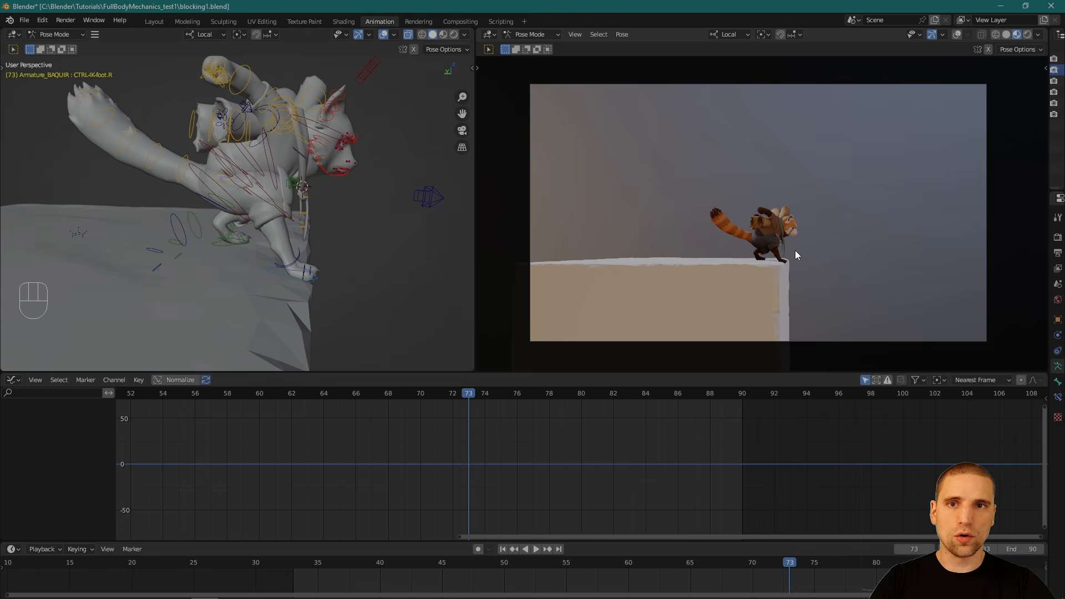
Step: Lower CTRL-cog vertically at frame 75 using the Global orientation and key it
left_click(279, 212)
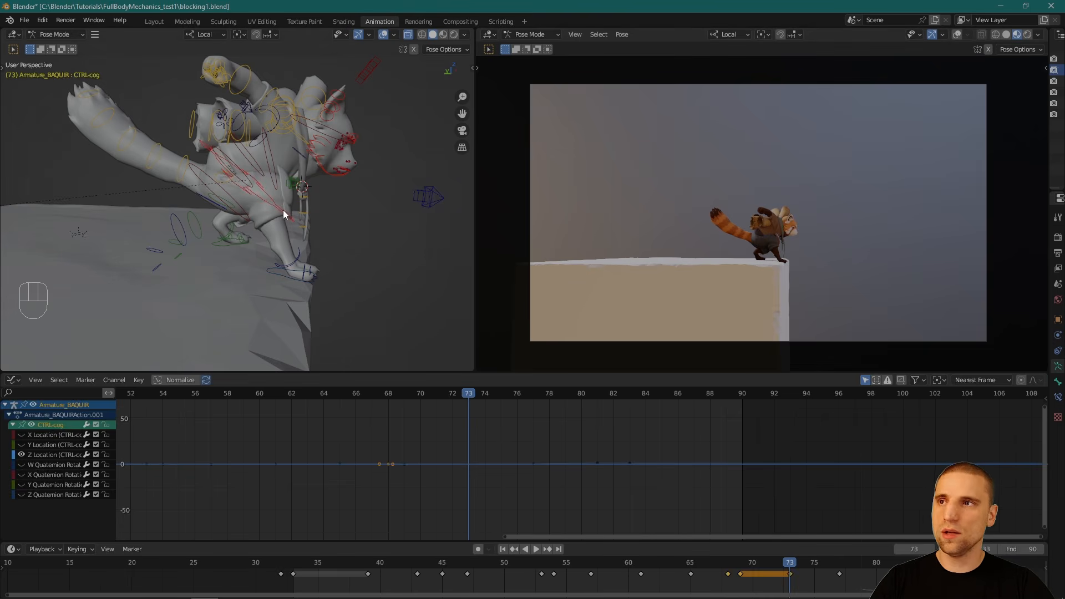
scroll(284, 212, "down", 2, "alt")
key("space")
key("g")
left_click_drag(379, 207, 313, 104, "alt")
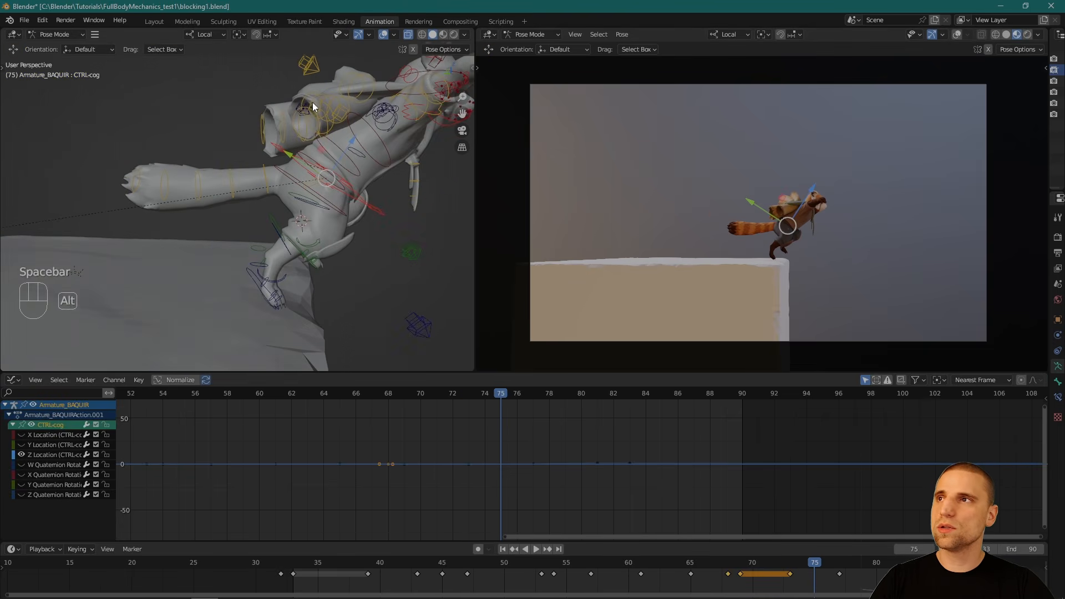
left_click(205, 34)
left_click(184, 68)
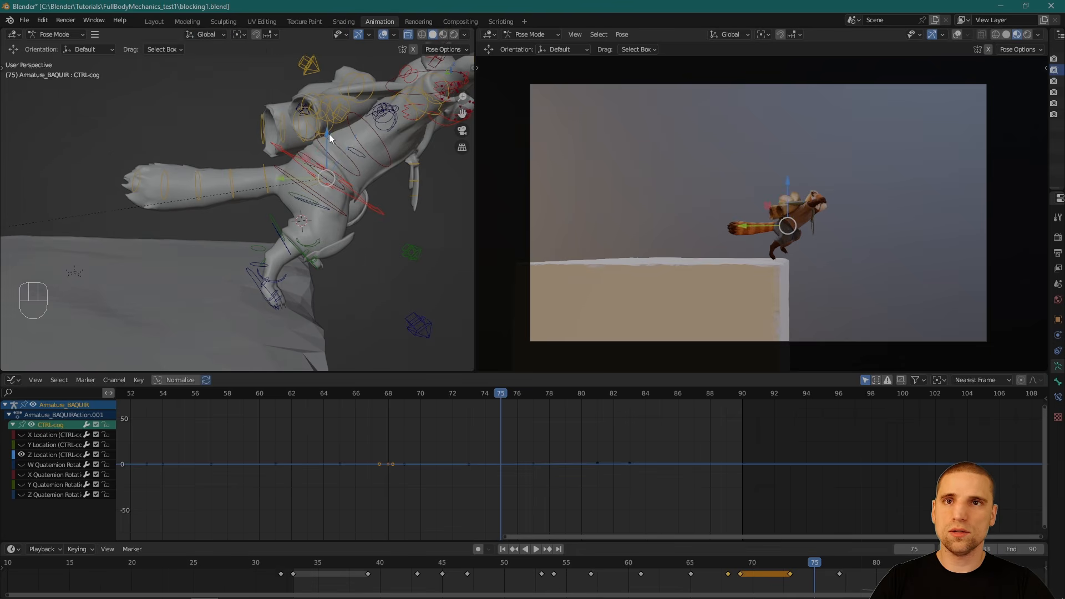
left_click_drag(328, 135, 329, 155)
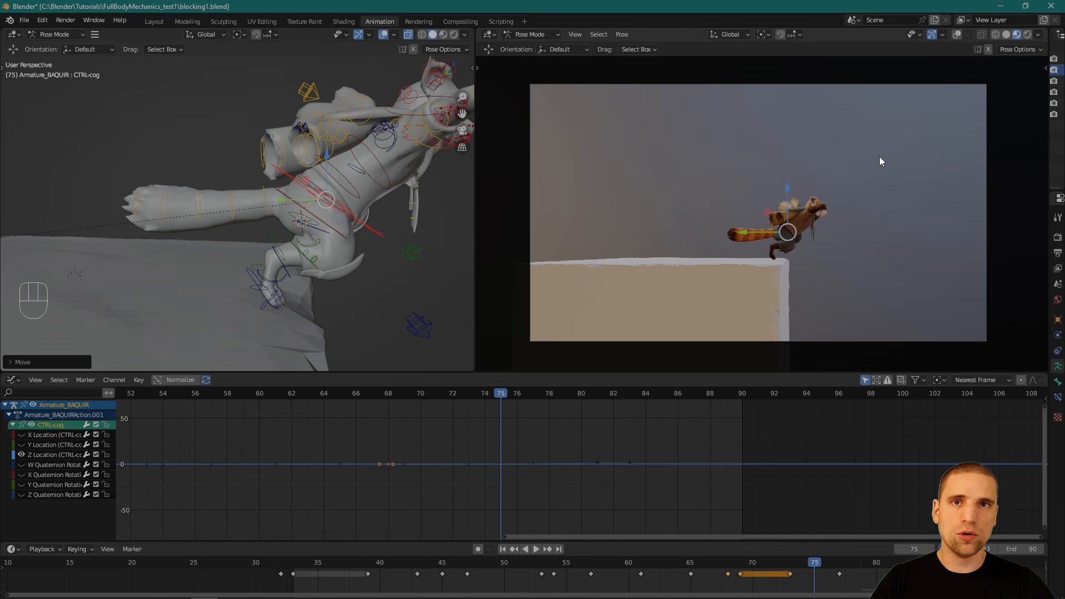
key("i")
key("w")
Step: Copy the right foot and right foot-roll keyframes at frame 73 and paste them at frame 74
left_click_drag(807, 564, 798, 556)
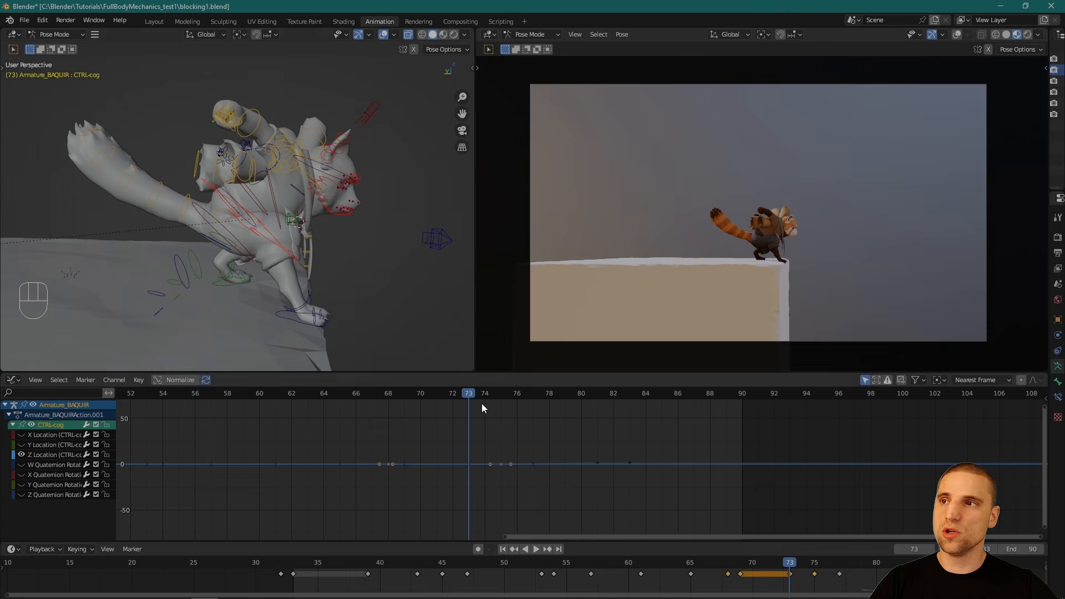
left_click(289, 318)
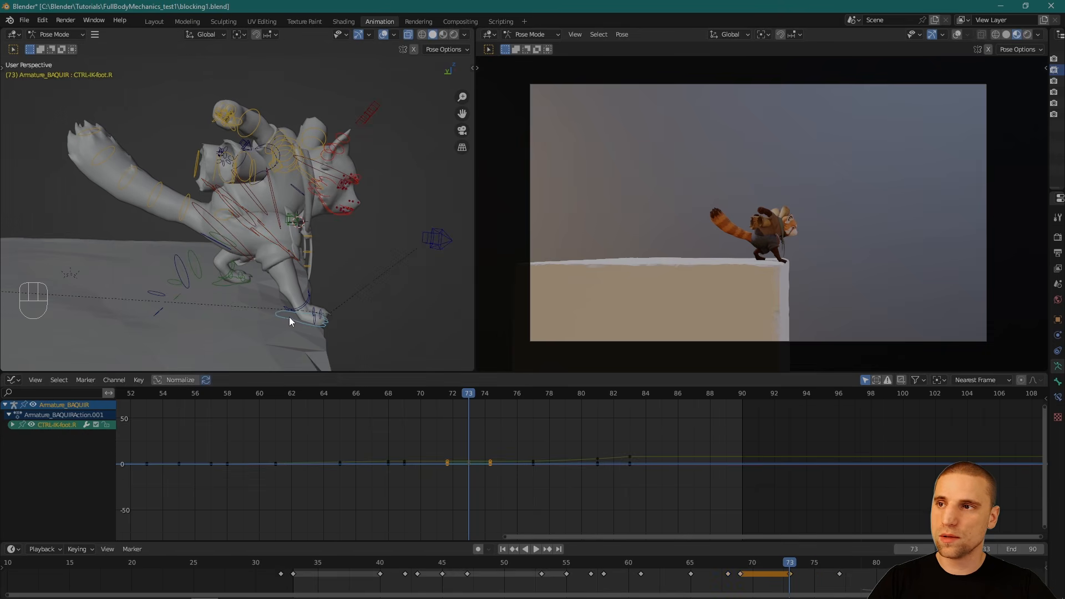
left_click(309, 296, "shift")
key("ctrl+c")
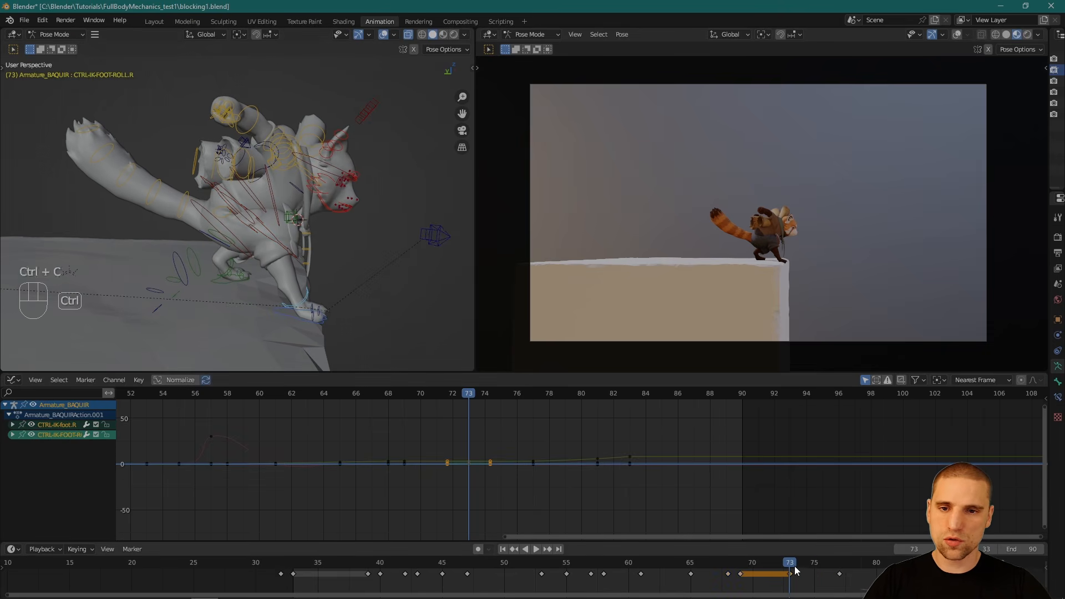
left_click_drag(793, 563, 800, 563)
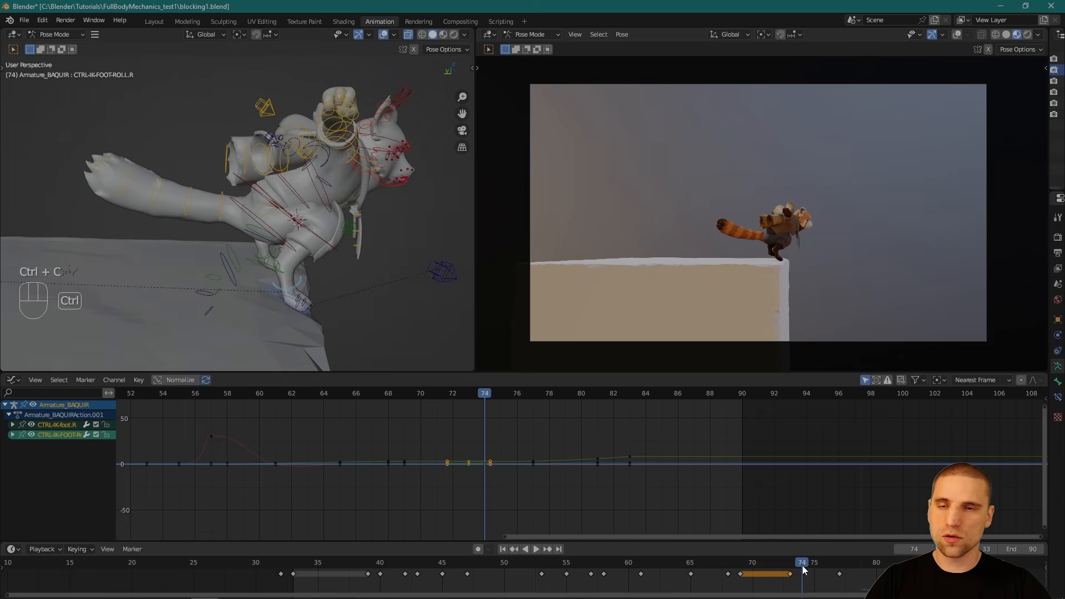
key("ctrl+v")
Step: Move the pasted right foot and foot-roll keyframes from frame 74 to frame 75
left_click(793, 568)
mouse_move(794, 572)
left_mouse_down()
mouse_move(814, 570)
mouse_move(799, 571)
left_mouse_up()
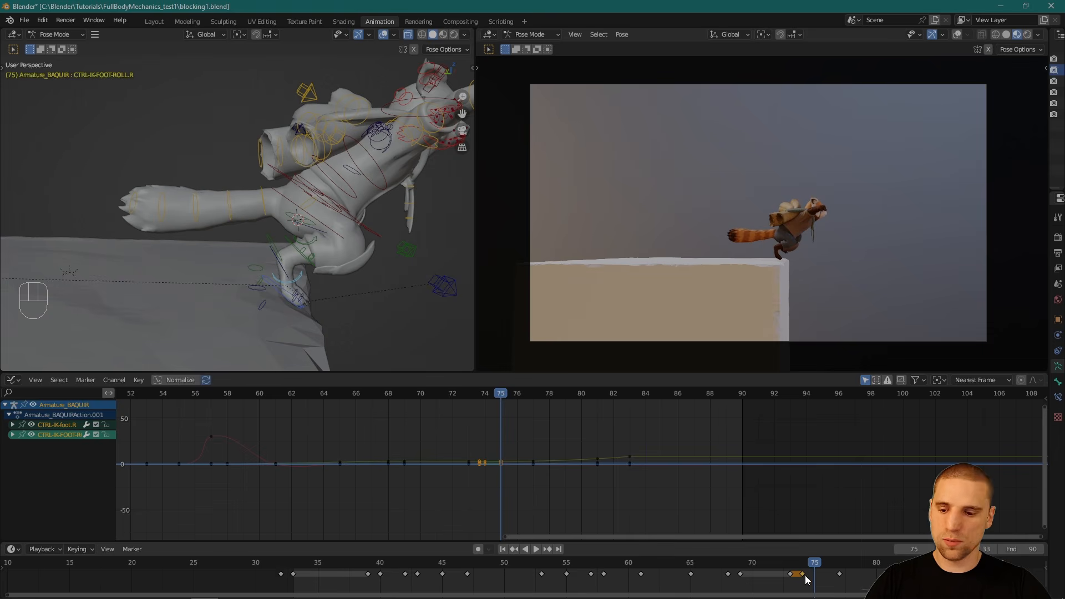
key("g")
left_click(815, 575)
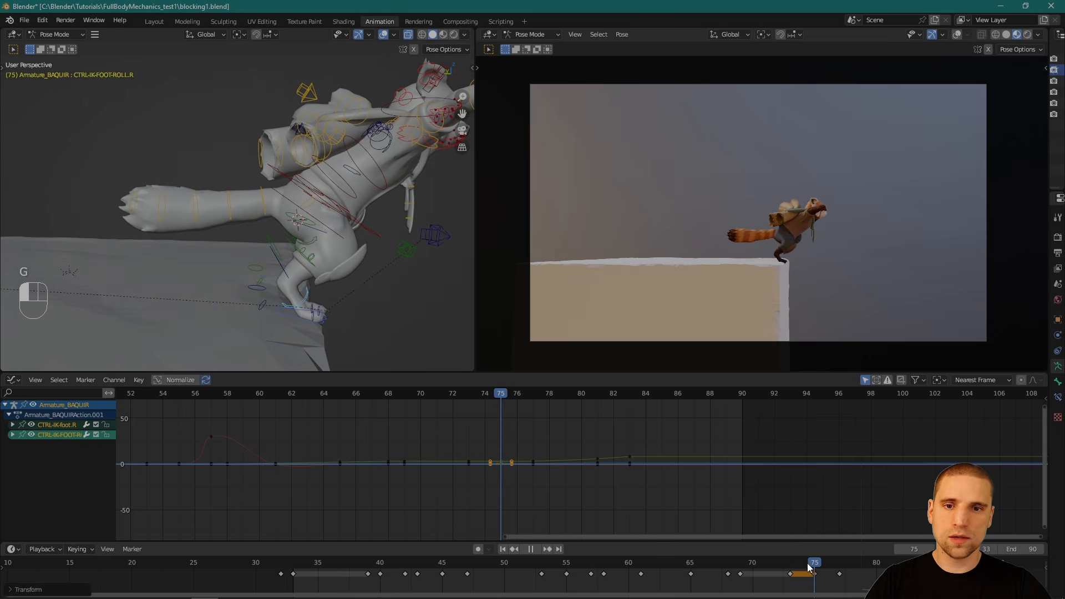
Step: Try to move the right foot and foot-roll keyframes from frame 75 to frame 76
key("space")
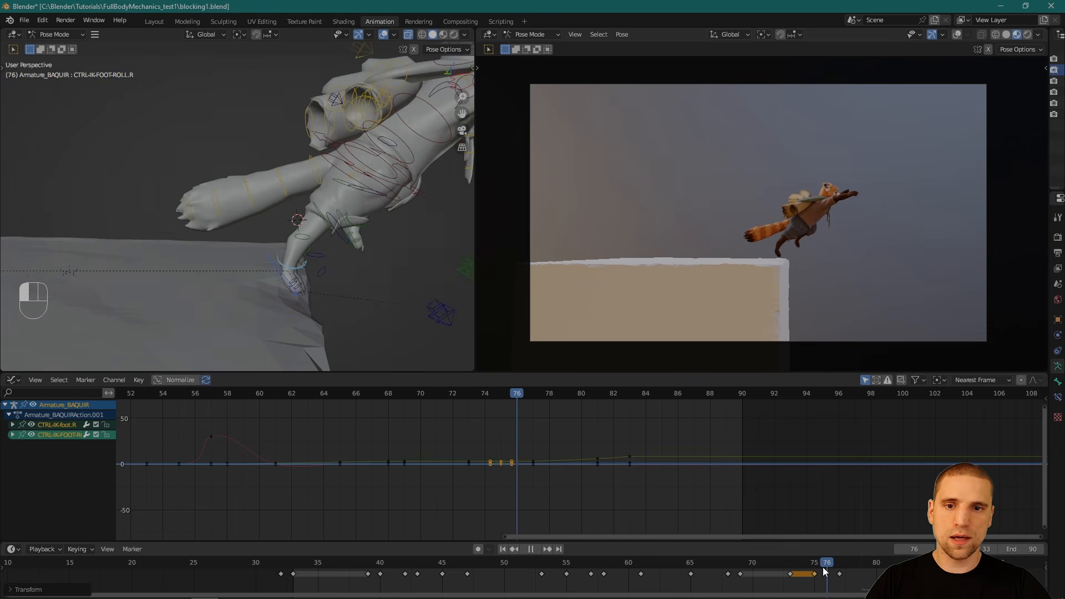
key("space")
key("g")
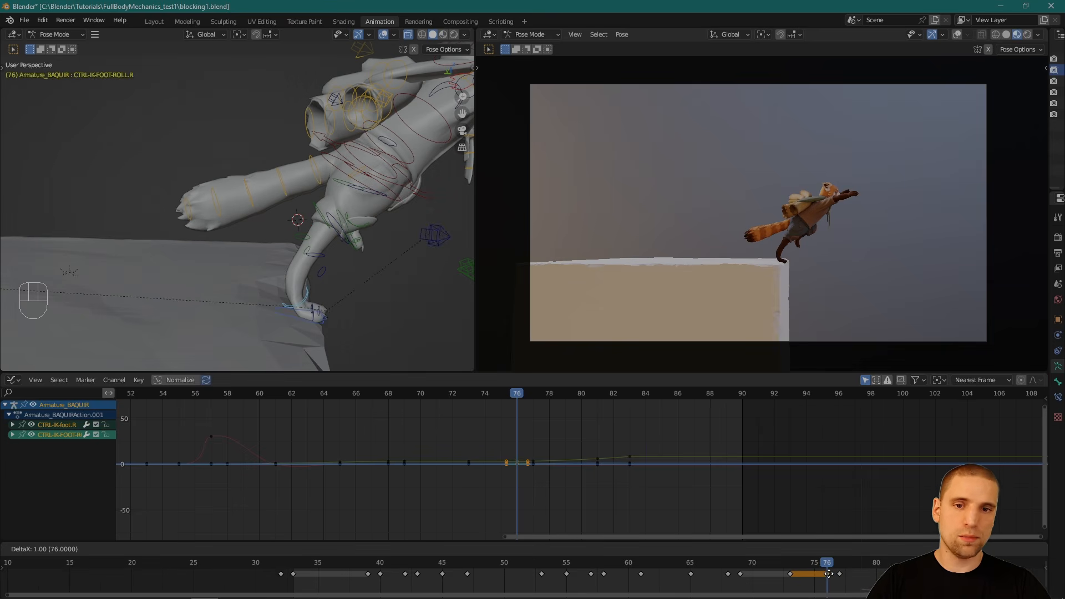
left_click(821, 573)
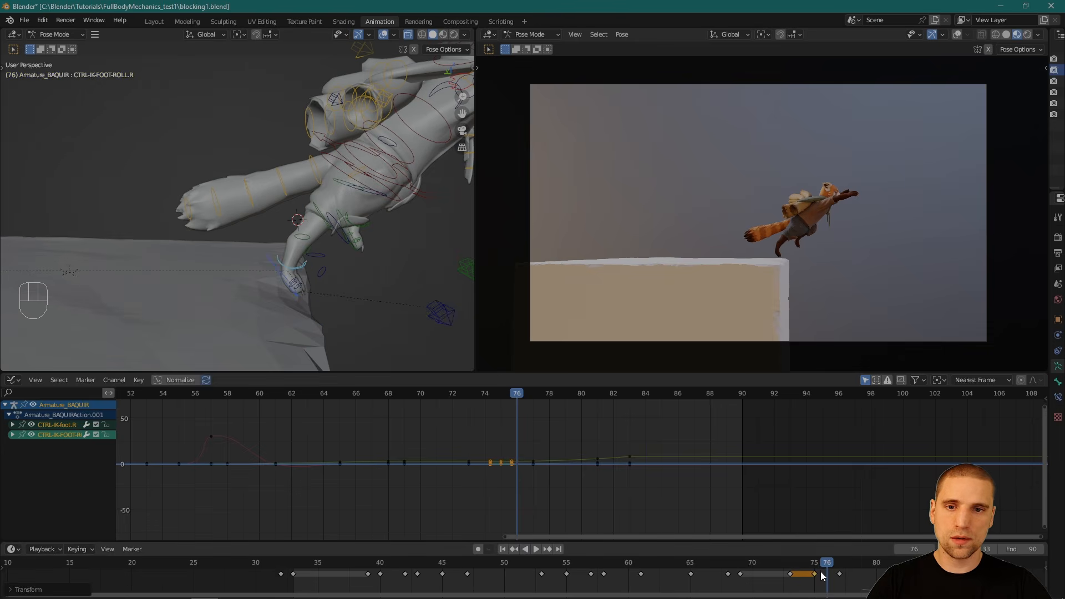
Step: Copy and paste the left foot and foot-roll keyframes from frame 73 in the timeline, and play the shot full screen
left_click_drag(821, 572, 789, 566)
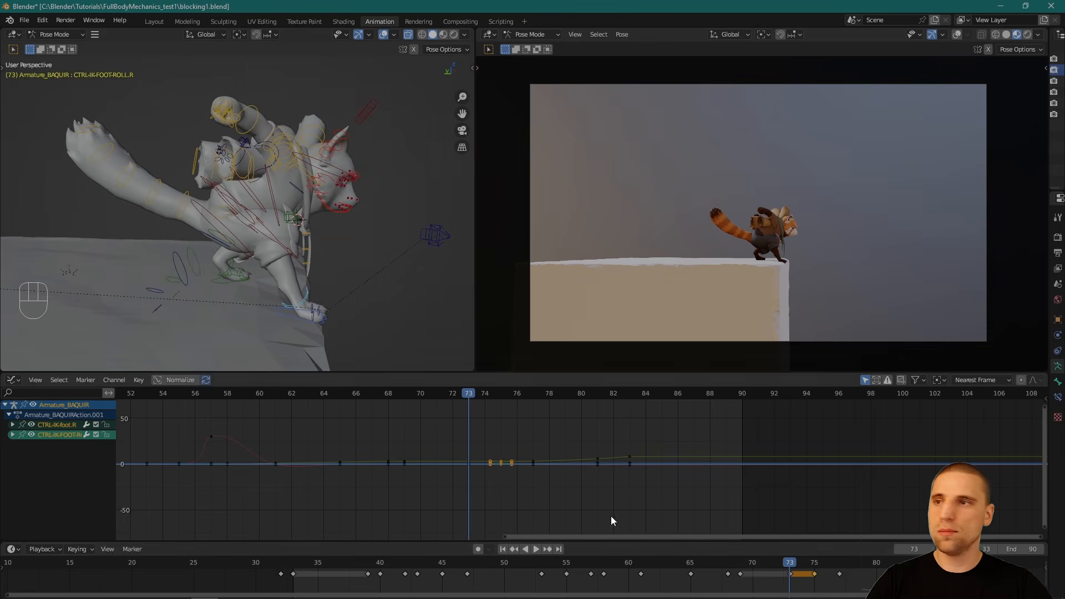
left_click(229, 283)
left_click_drag(229, 283, 205, 252, "alt")
right_click_drag(205, 252, 265, 312, "alt")
left_click_drag(265, 312, 280, 321, "alt")
left_click(277, 312, "shift")
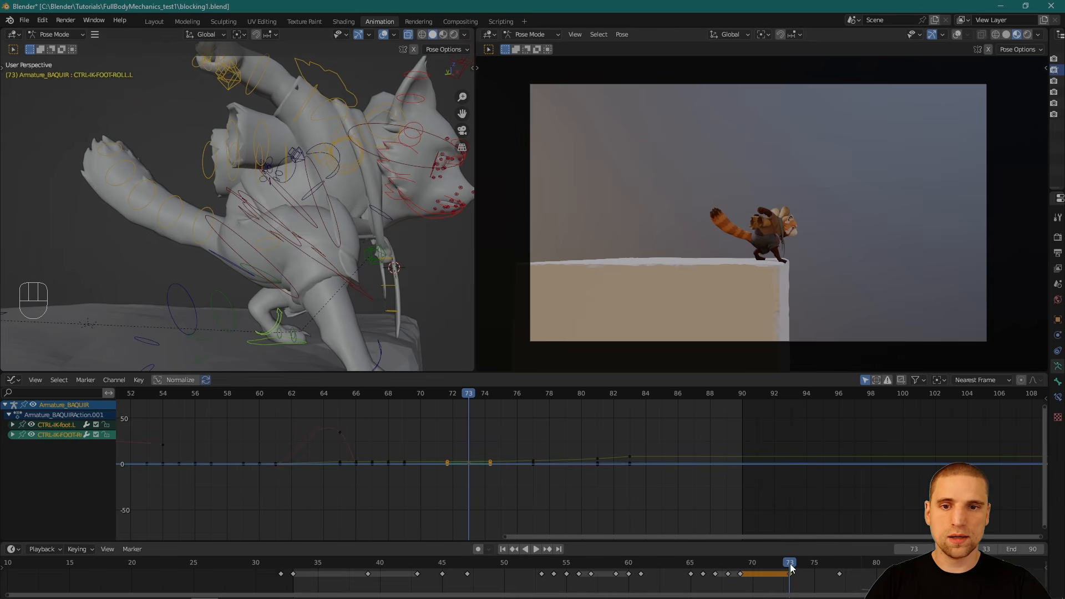
key("ctrl+c")
mouse_move(794, 563)
left_mouse_down()
mouse_move(801, 569)
mouse_move(763, 571)
mouse_move(689, 554)
mouse_move(754, 573)
mouse_move(808, 574)
mouse_move(783, 574)
left_mouse_up()
key("ctrl+v")
key("space")
key("ctrl+alt+space")
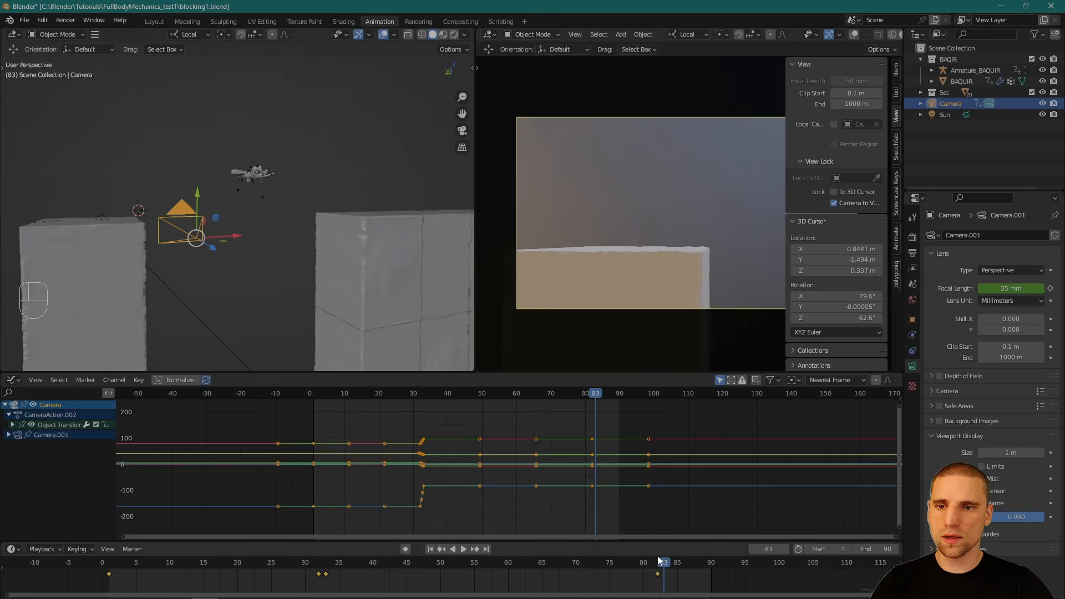
Step: Key the camera's location, rotation and 35 mm focal length at frame 82
left_click(658, 556)
key("i")
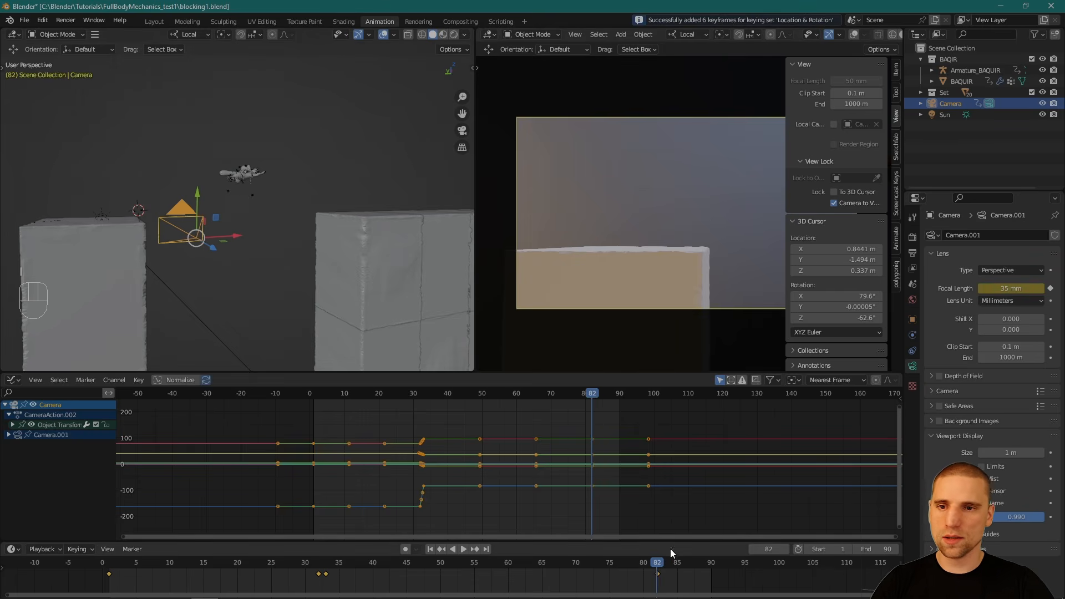
left_click(660, 567)
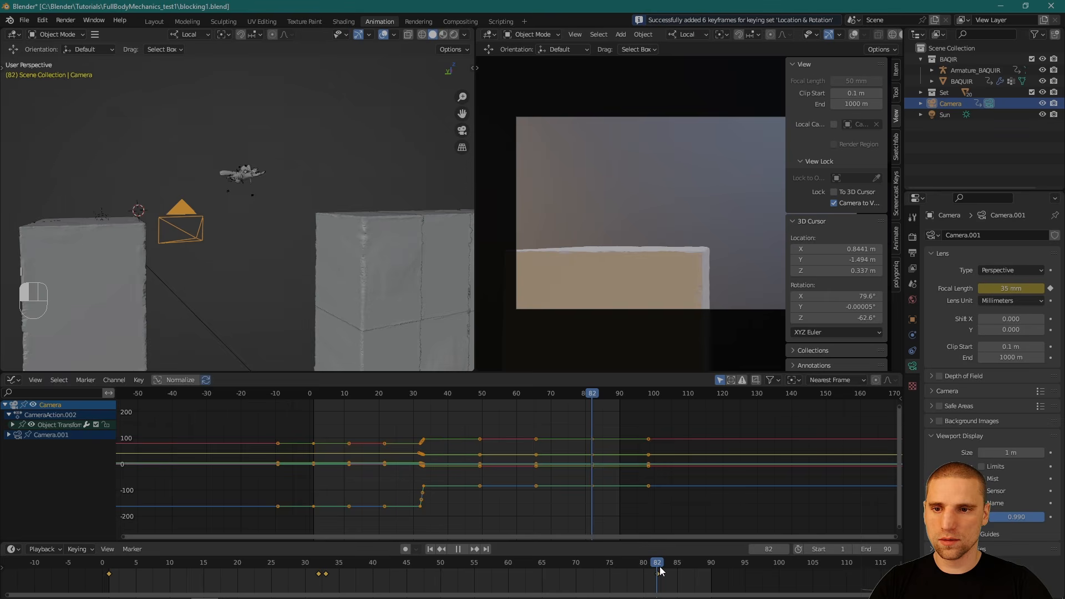
right_click(1007, 290)
left_click(981, 293)
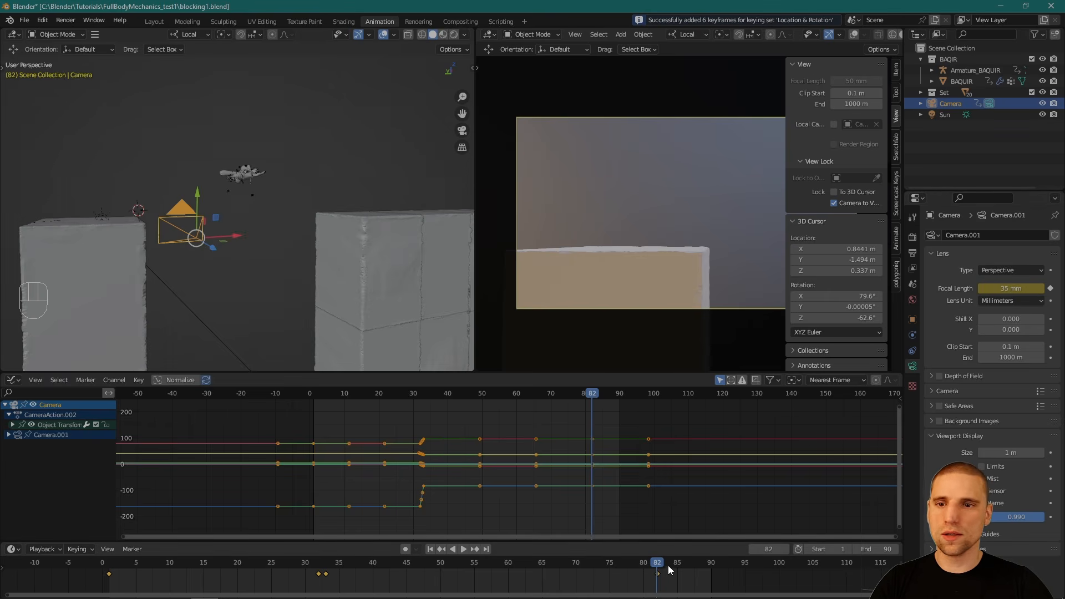
Step: At frame 83, reframe the camera so the panda leaps toward it, with the landing ledge in the foreground of the full-screen view
left_click_drag(656, 564, 662, 564)
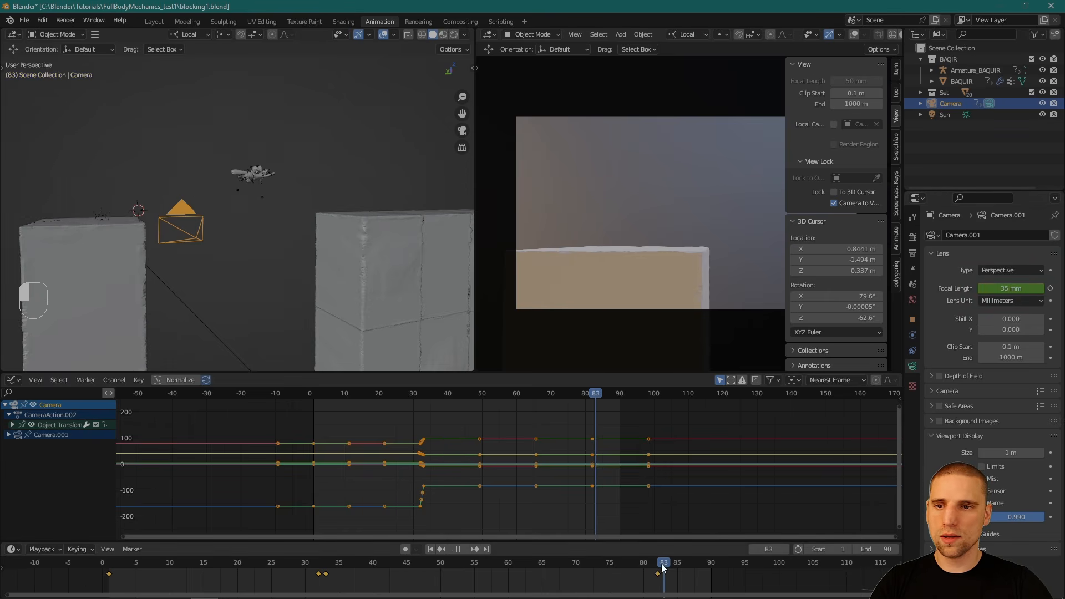
key("n")
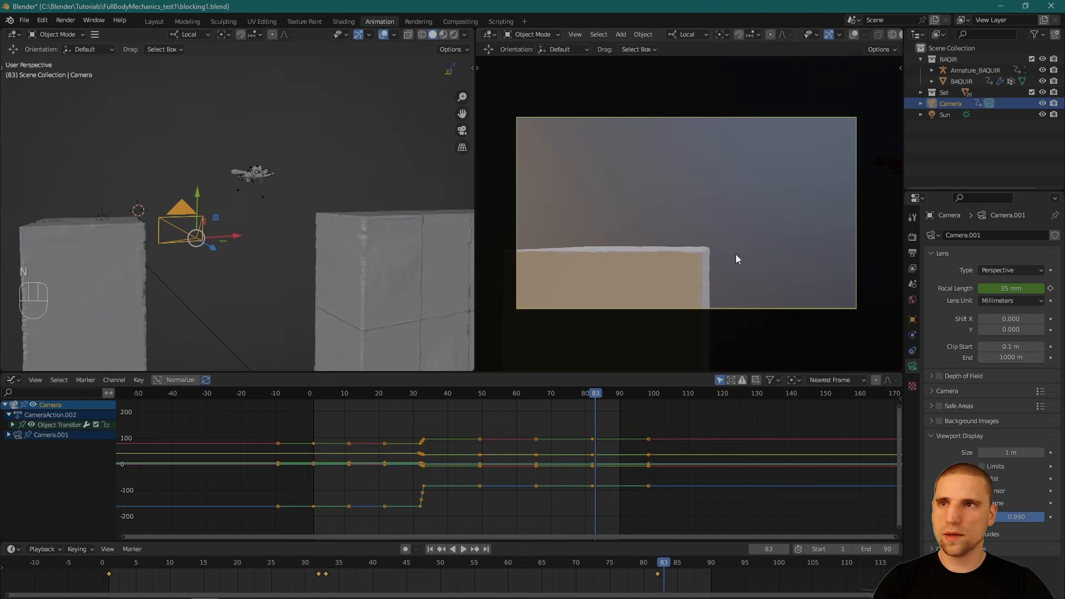
left_click(315, 96)
left_click(254, 173)
key("f")
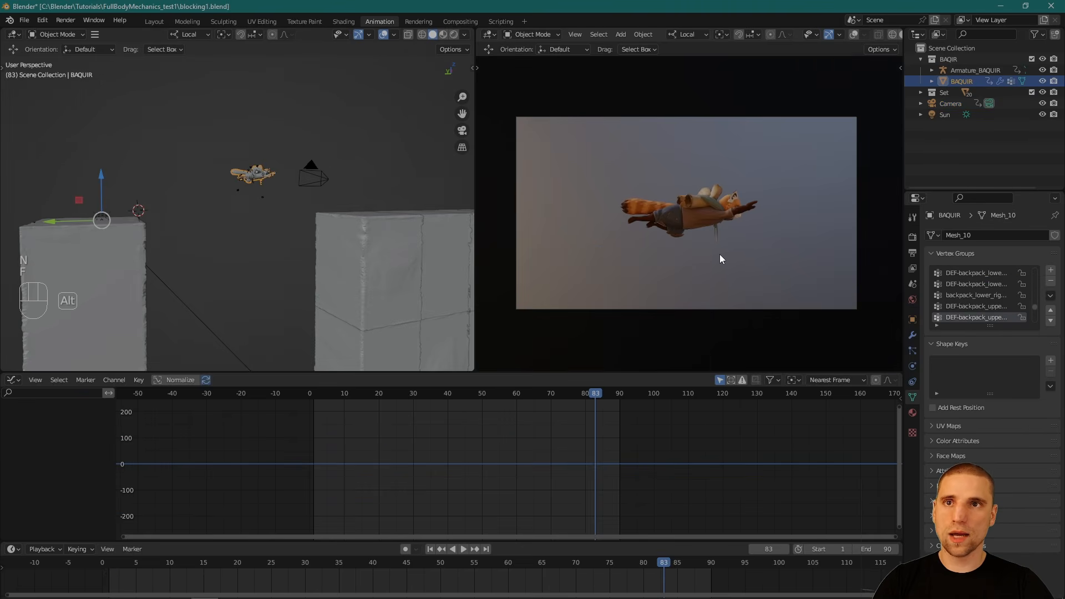
key("ctrl+alt+space")
key("space")
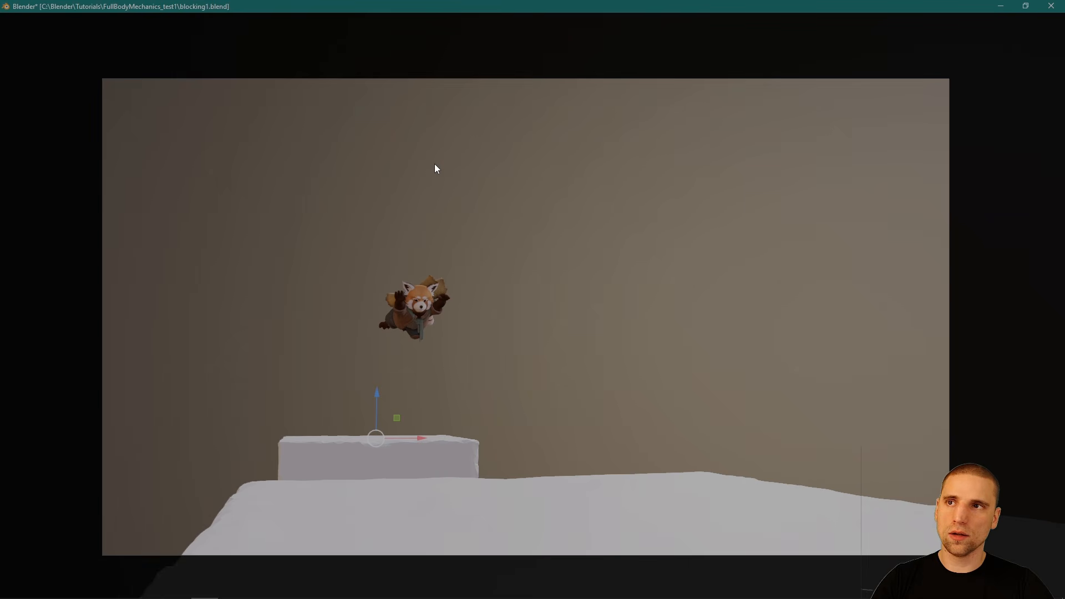
middle_click_drag(547, 456, 507, 436)
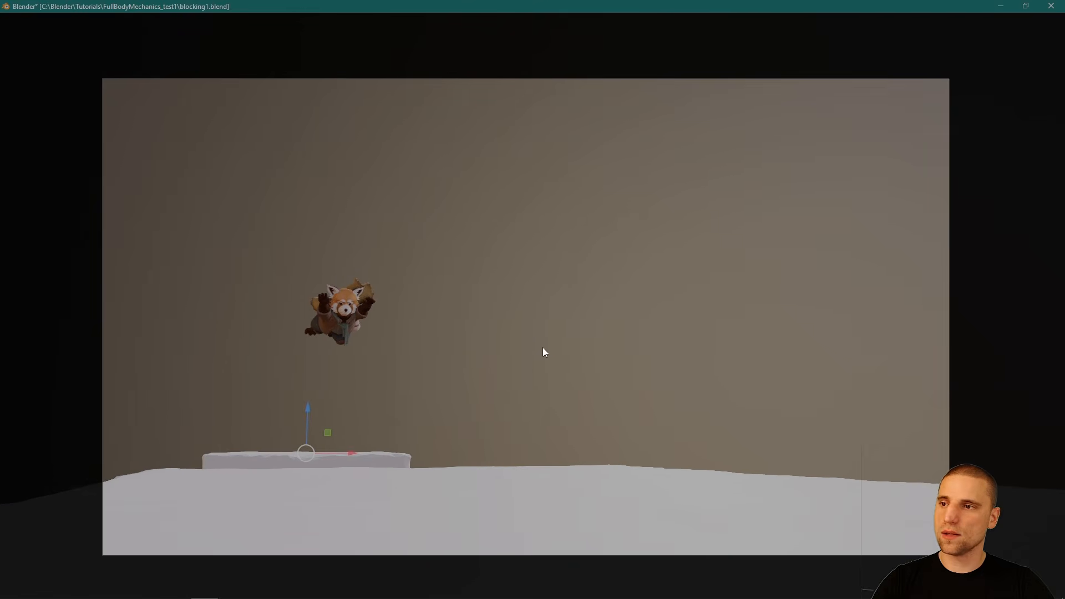
Step: Raise the panda along Z at frame 83 so it hangs high above both ledges in the camera view
key("g")
key("z")
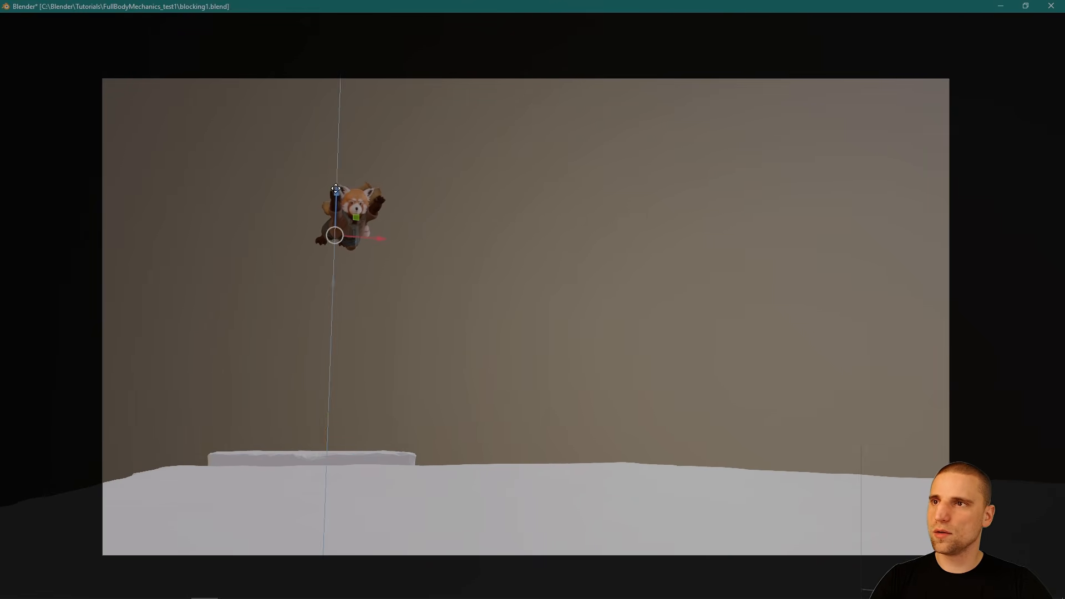
left_click(357, 220)
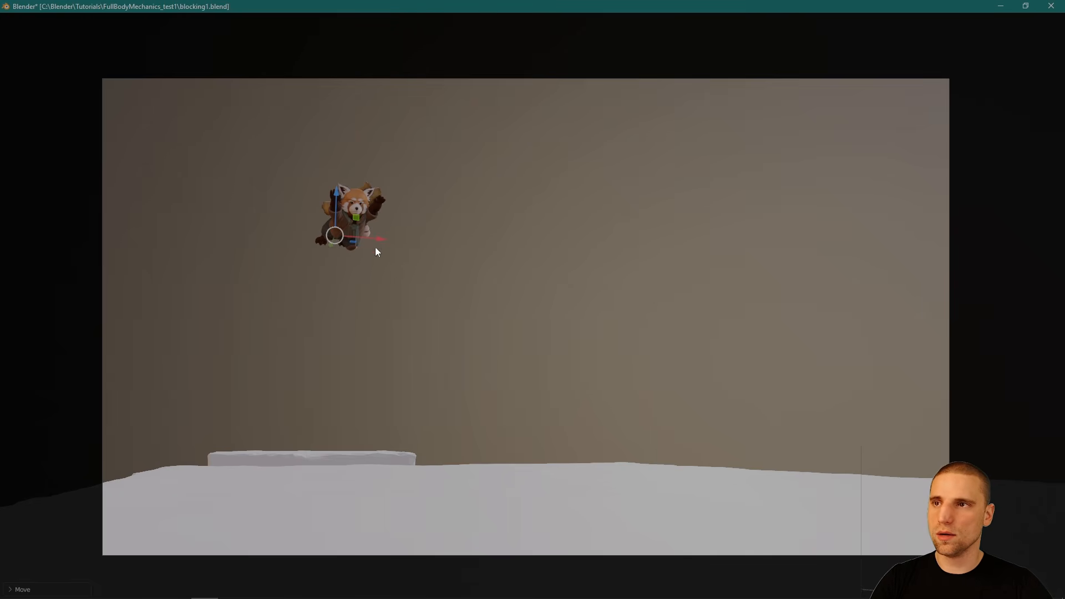
left_click_drag(331, 244, 628, 201)
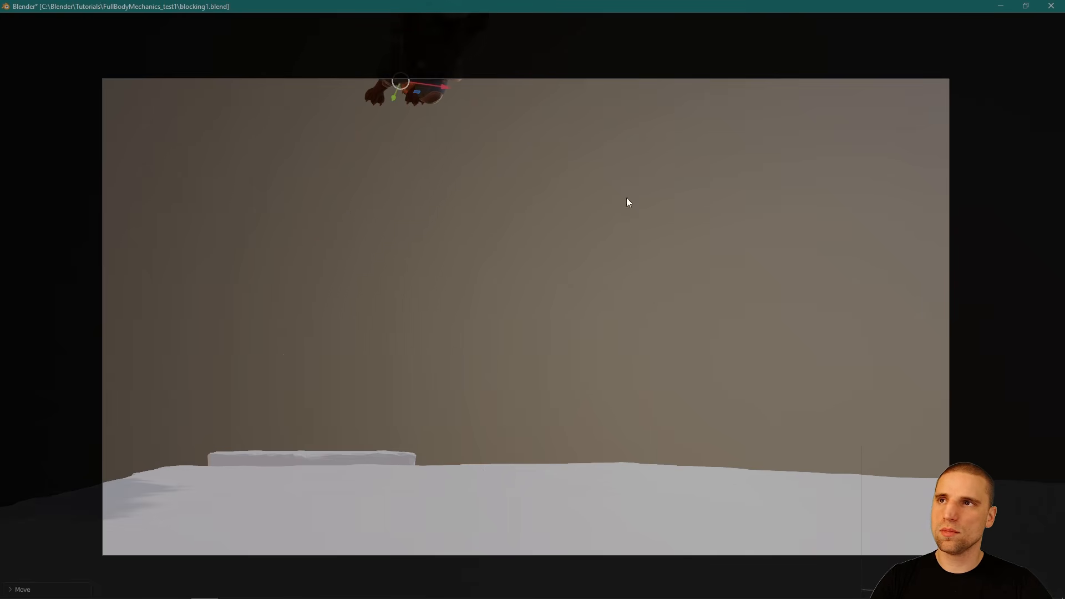
left_click_drag(399, 87, 428, 507)
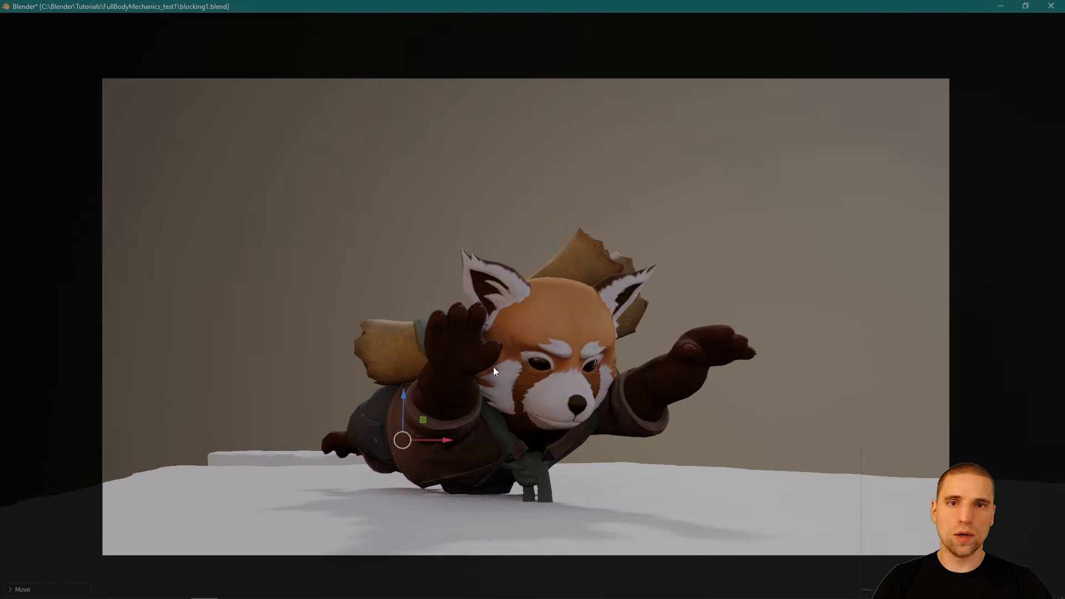
key("ctrl+z")
key("ctrl+z")
key("ctrl+z")
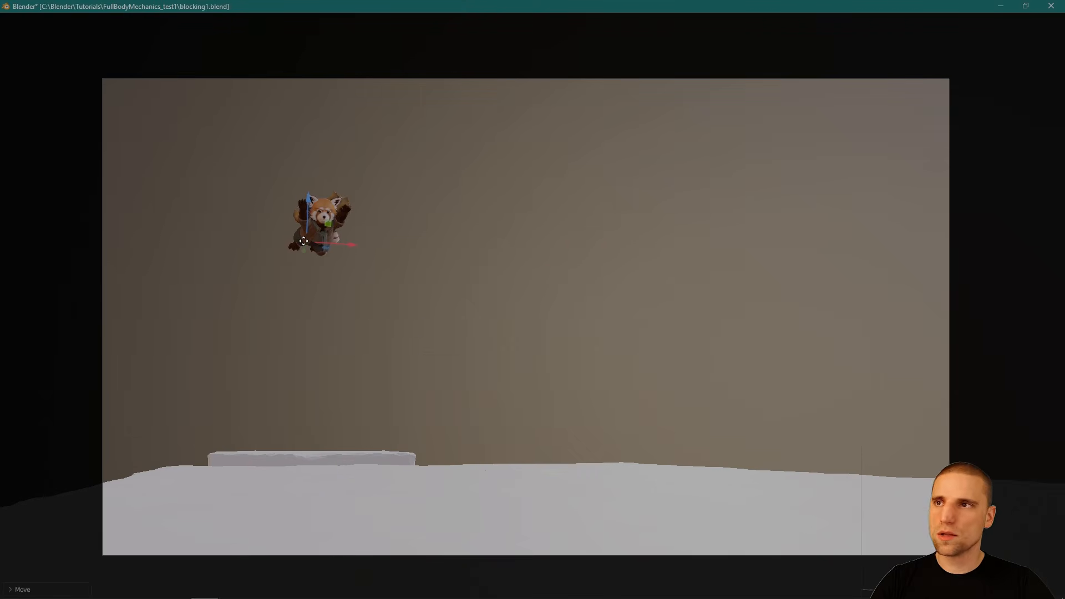
key("ctrl+z")
Step: Nudge the panda's airborne position at frame 83 and clear the rotation and location of its hip and spine controls
left_click_drag(301, 241, 306, 241)
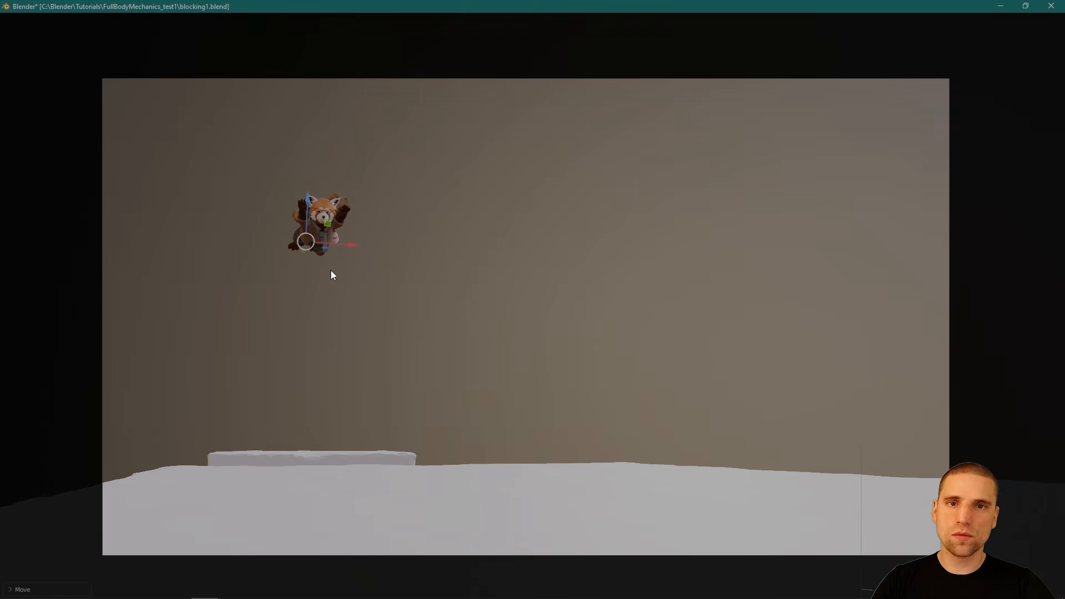
key("ctrl+alt+space")
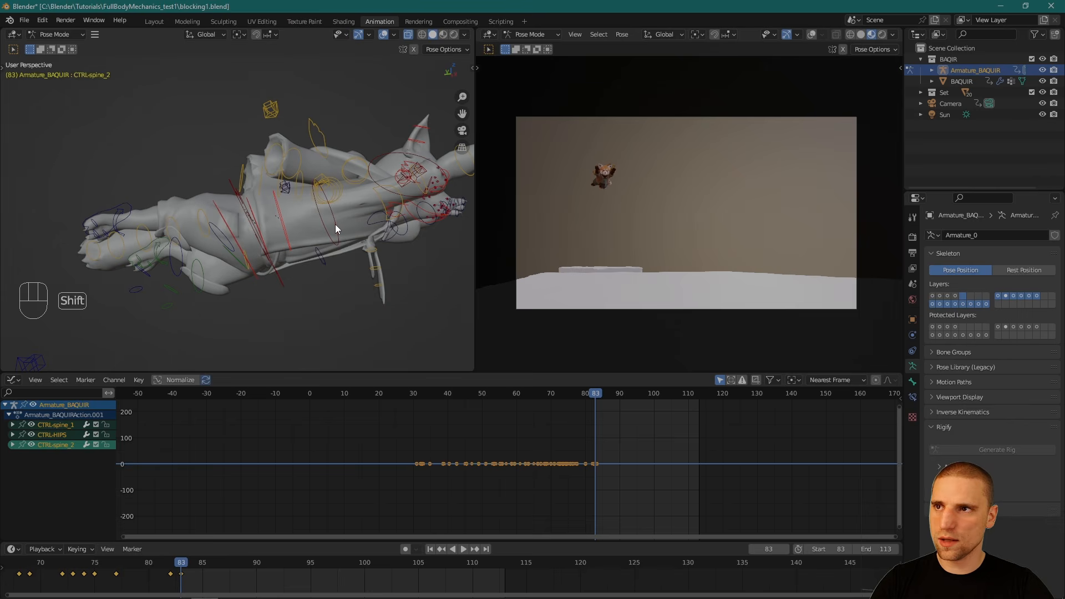
key("alt+r")
key("alt+g")
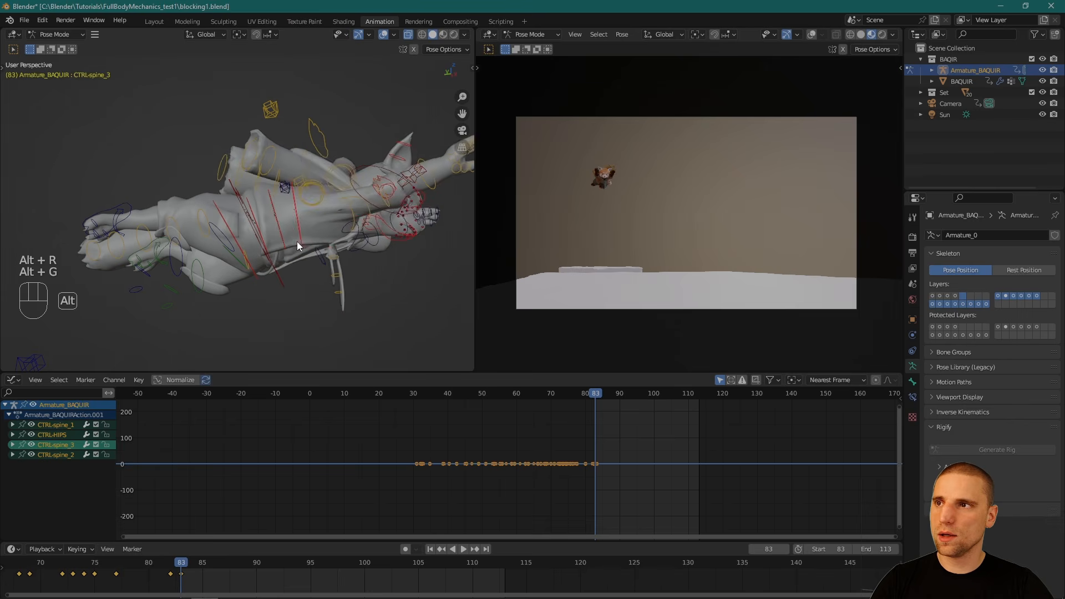
right_click_drag(264, 249, 288, 209, "alt")
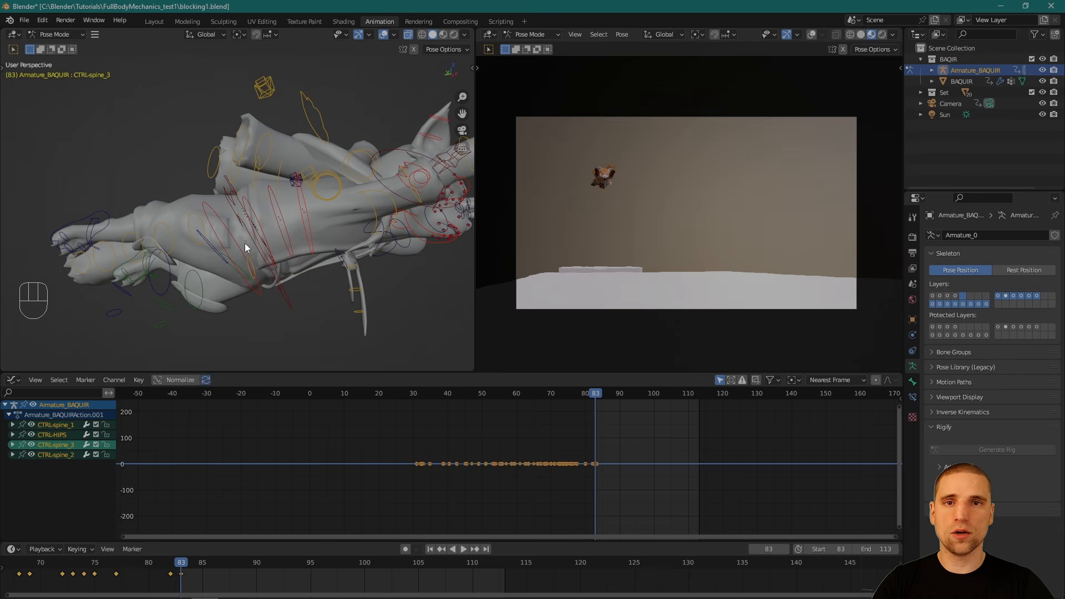
left_click_drag(274, 281, 299, 247, "alt")
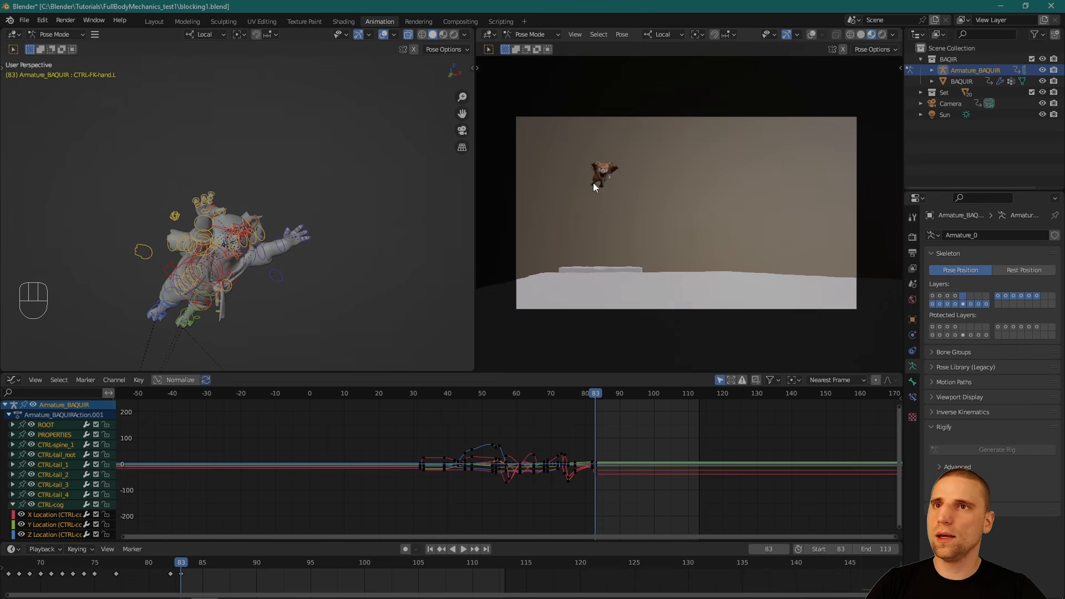
left_click_drag(400, 218, 188, 276, "alt")
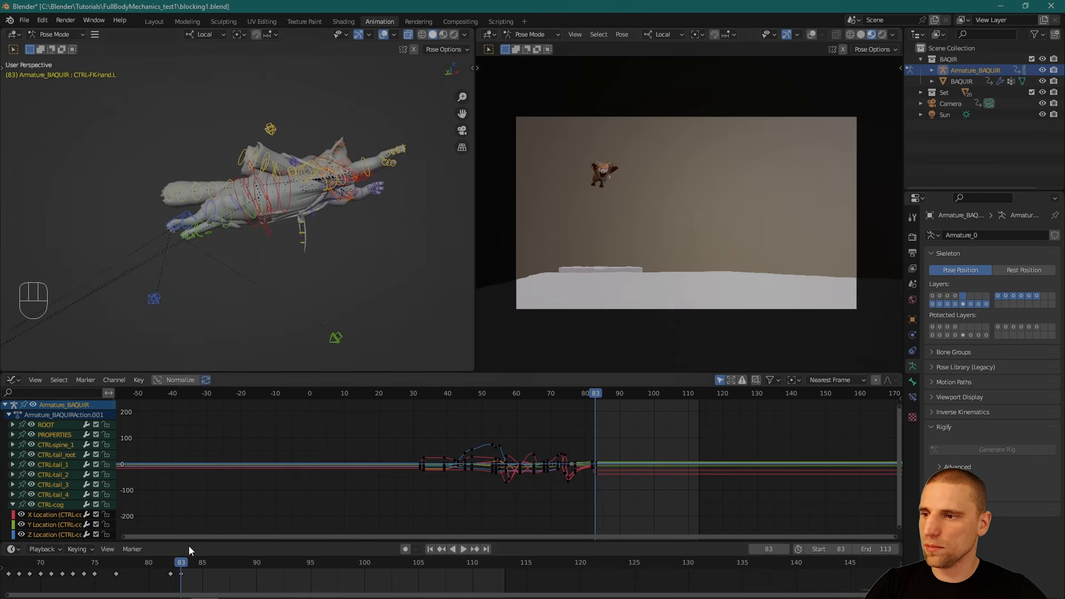
Step: At frame 95, move the cog and both foot controls forward over the landing ledge and key their location and rotation
mouse_move(185, 561)
left_mouse_down()
mouse_move(268, 565)
mouse_move(176, 570)
left_mouse_up()
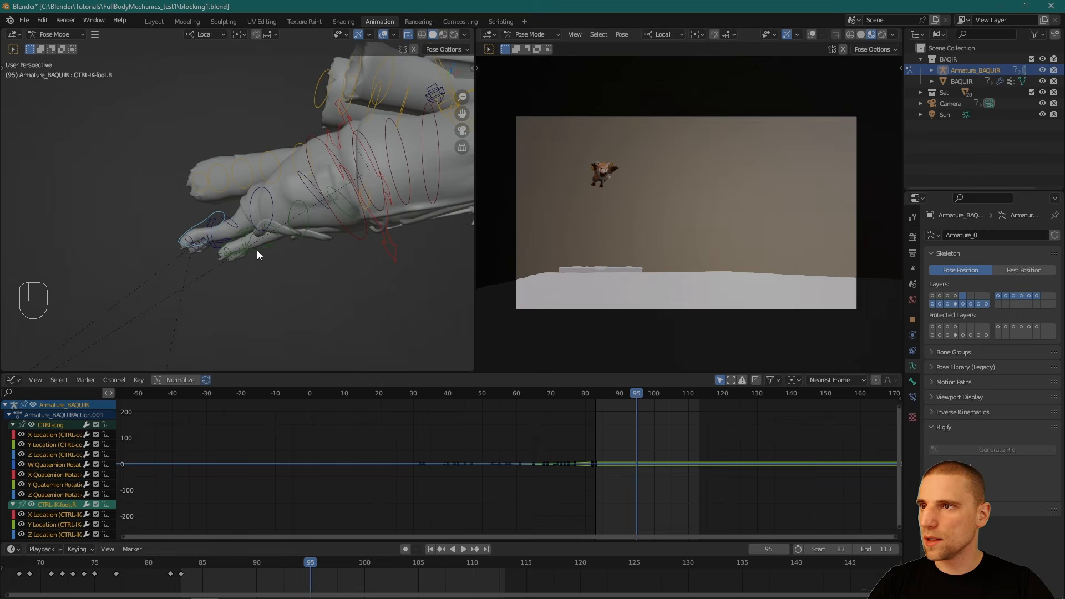
left_click_drag(257, 250, 333, 216, "alt")
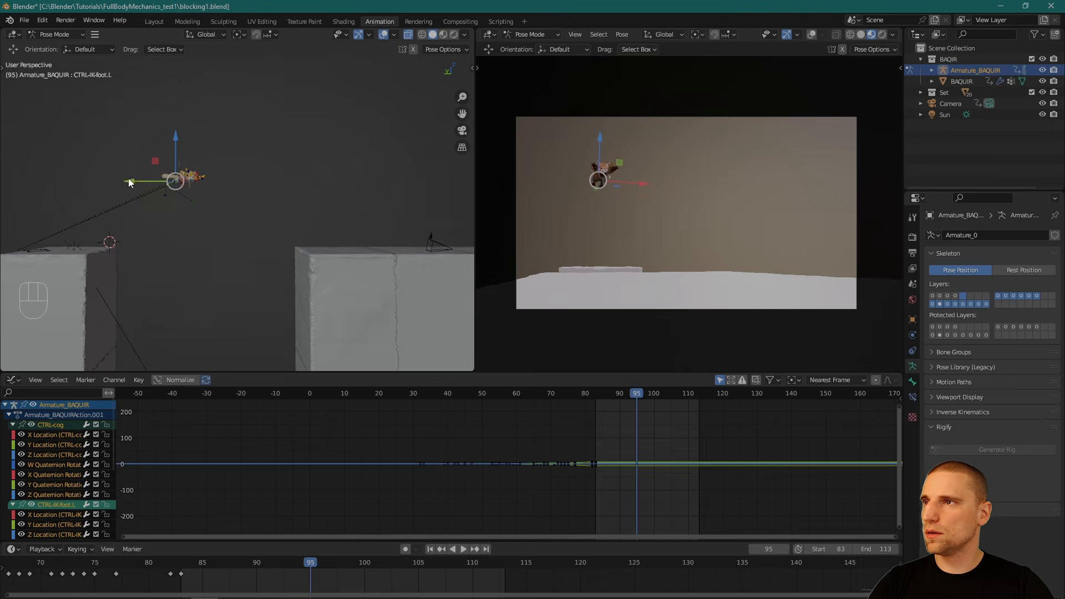
left_click_drag(128, 178, 224, 162)
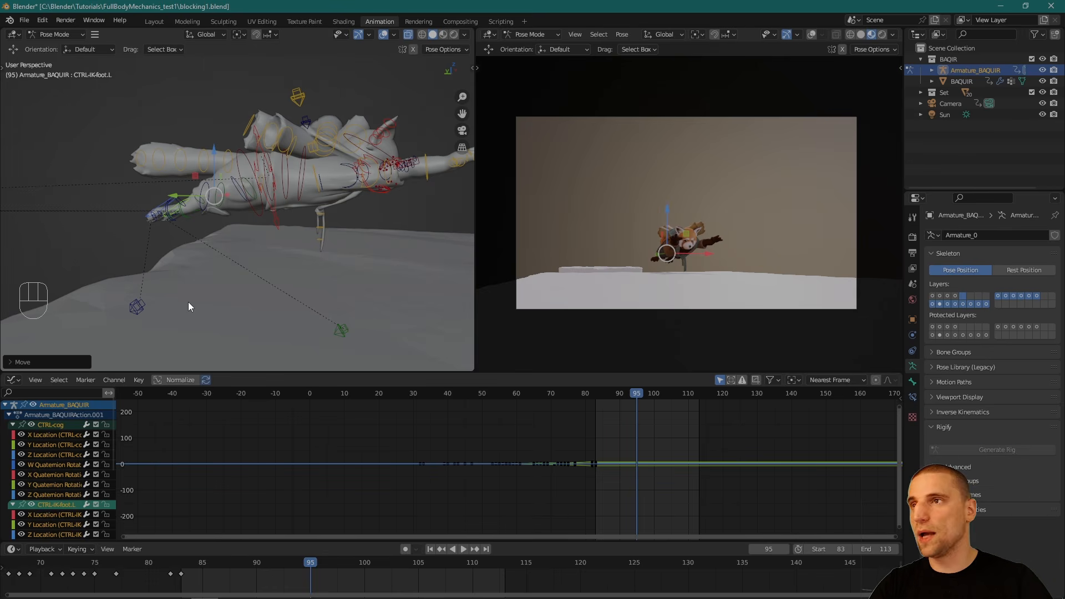
key("alt")
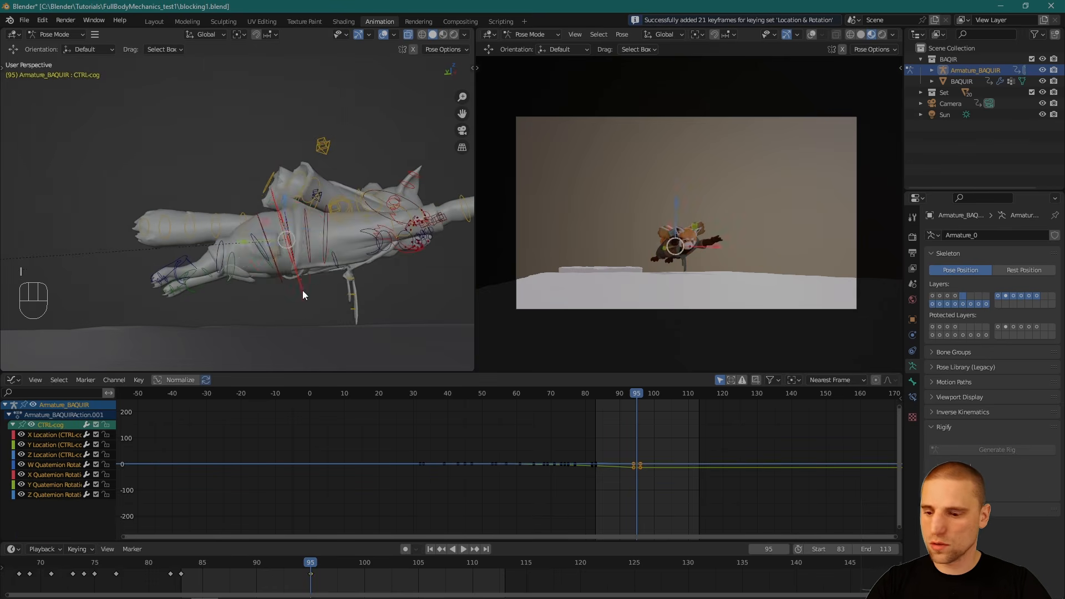
Step: Pitch the panda's body head-down about the cog at frame 95 and raise the right foot behind it
key("space")
left_click_drag(321, 270, 303, 295)
key("w")
middle_click_drag(229, 288, 239, 258)
left_click(253, 238)
scroll(263, 248, "up", 3)
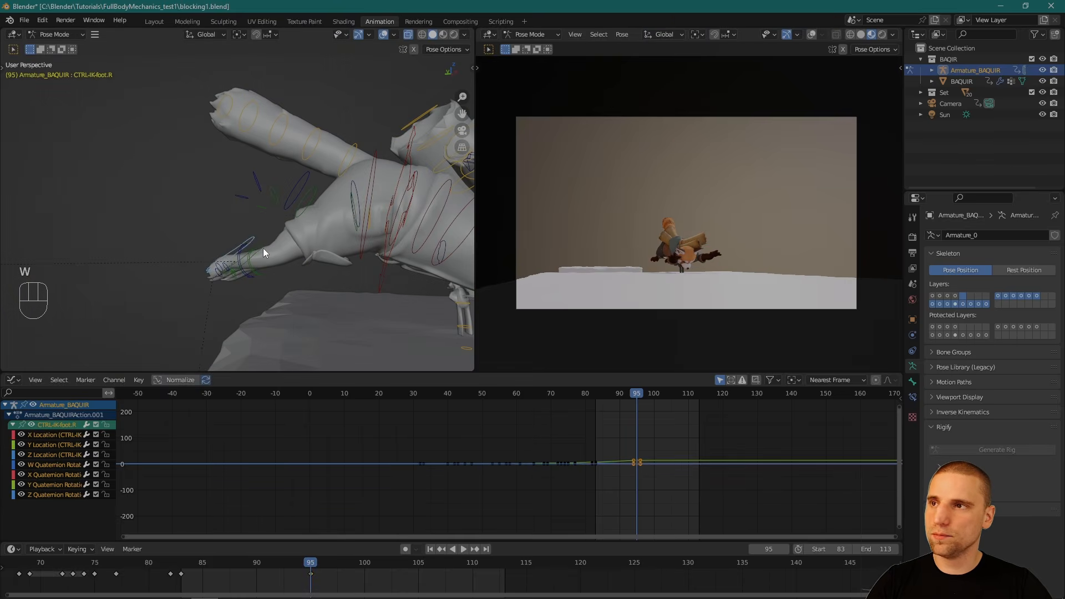
key("space")
left_click_drag(222, 243, 222, 116)
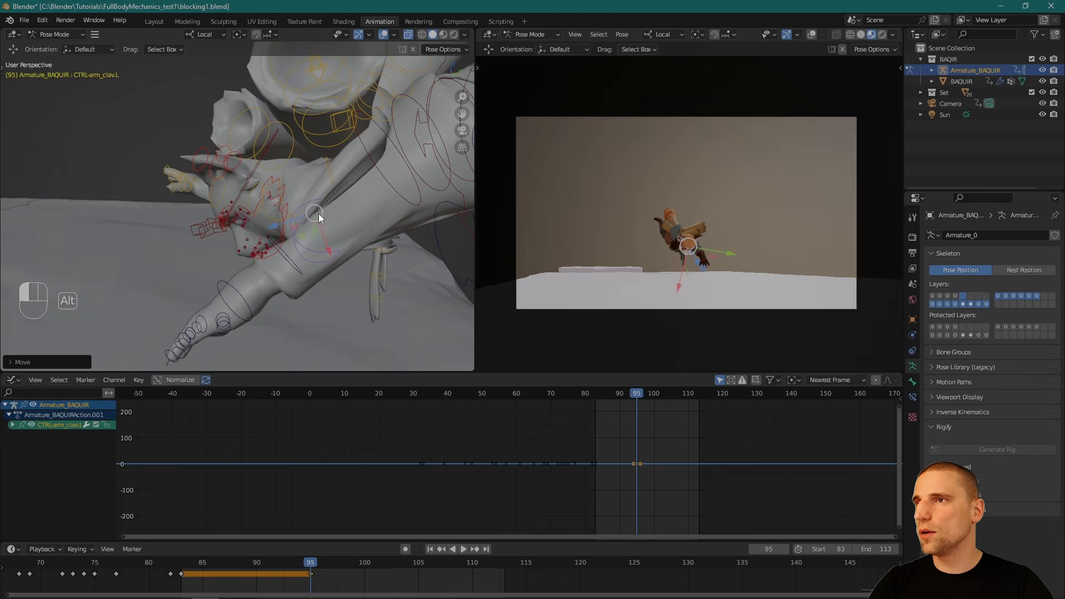
Step: Move the left clavicle control down and forward and pose the arms reaching to the ground for a hands-first landing
mouse_move(318, 214)
middle_mouse_down("alt")
mouse_move(311, 205)
mouse_move(303, 221)
middle_mouse_up("alt")
key("g")
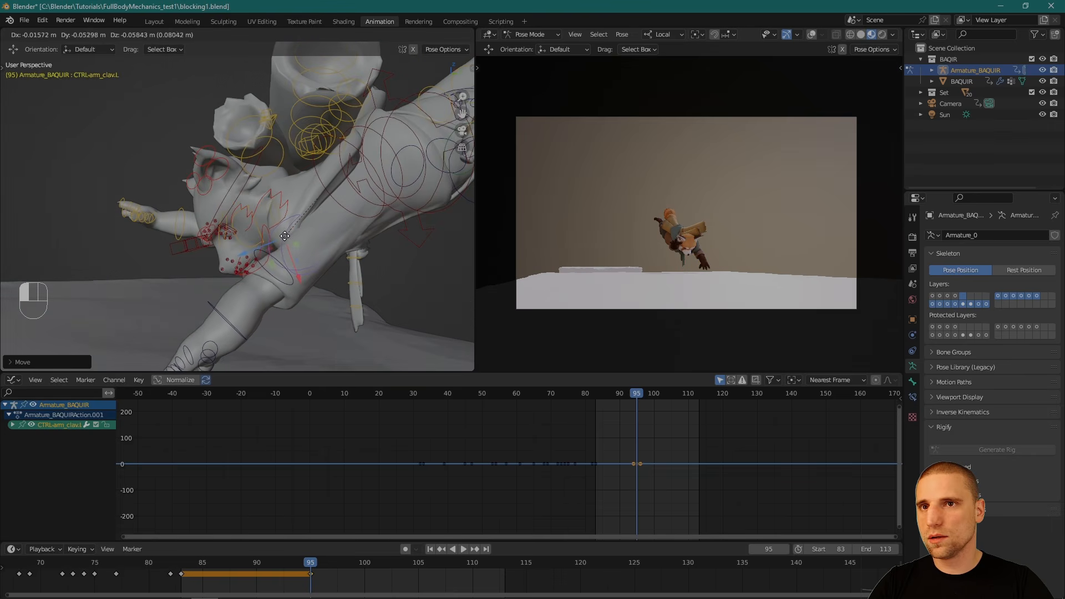
left_click_drag(284, 235, 282, 238)
left_click_drag(222, 323, 219, 255, "alt")
key("w")
left_click_drag(176, 215, 275, 272)
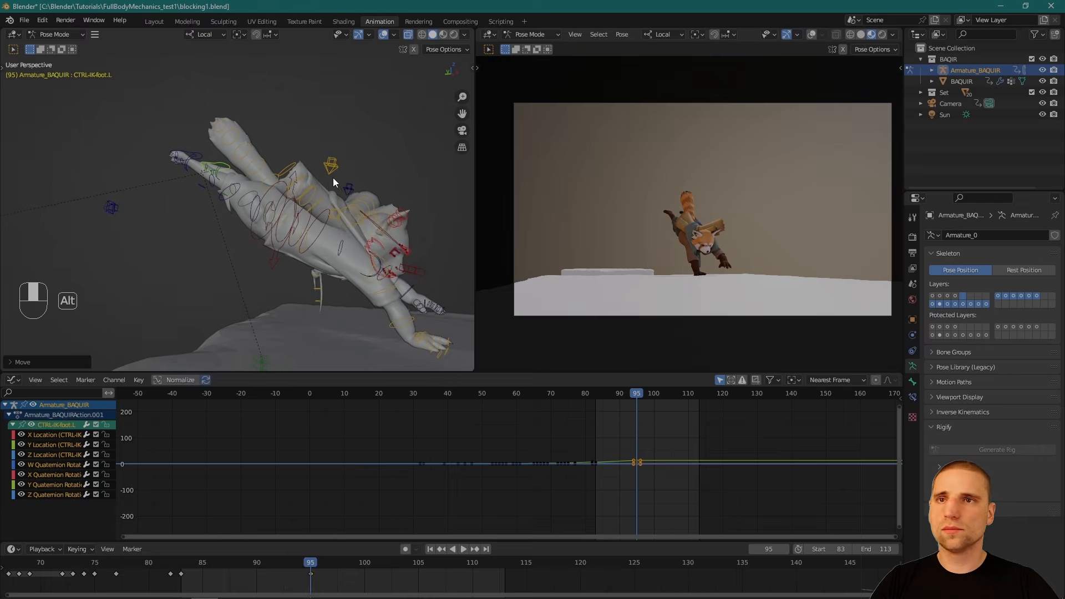
Step: Key the location and rotation of all the armature's controls at frame 95
middle_click_drag(333, 177, 402, 255, "alt")
key("a")
key("i")
left_click(676, 514)
middle_click_drag(677, 514, 647, 509)
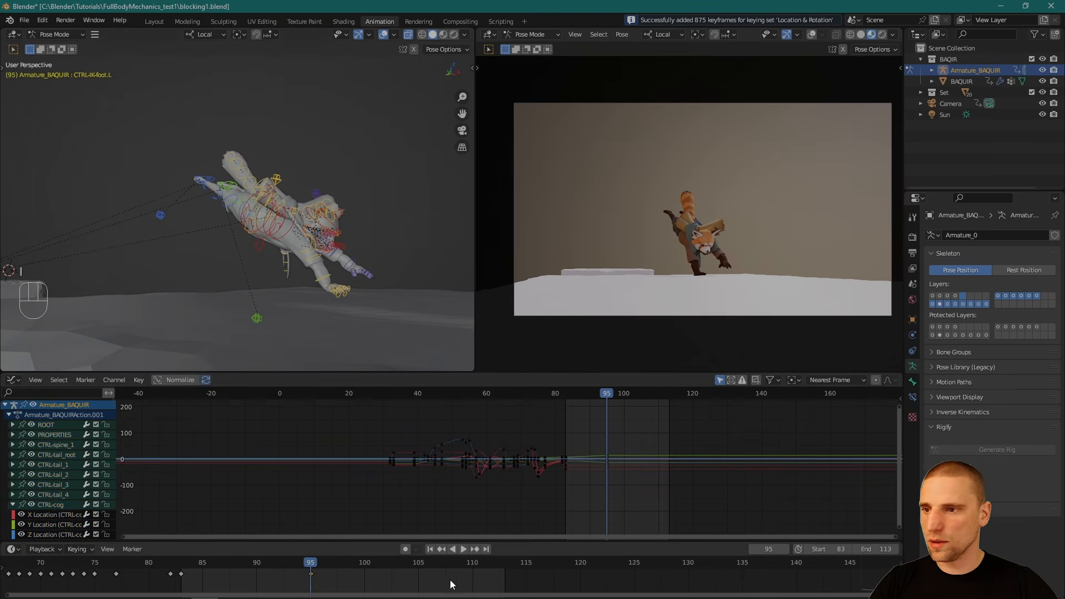
Step: Set the handle type of the keyframes at frames 83 and 95 to Vector
left_click_drag(362, 590, 174, 575)
key("q")
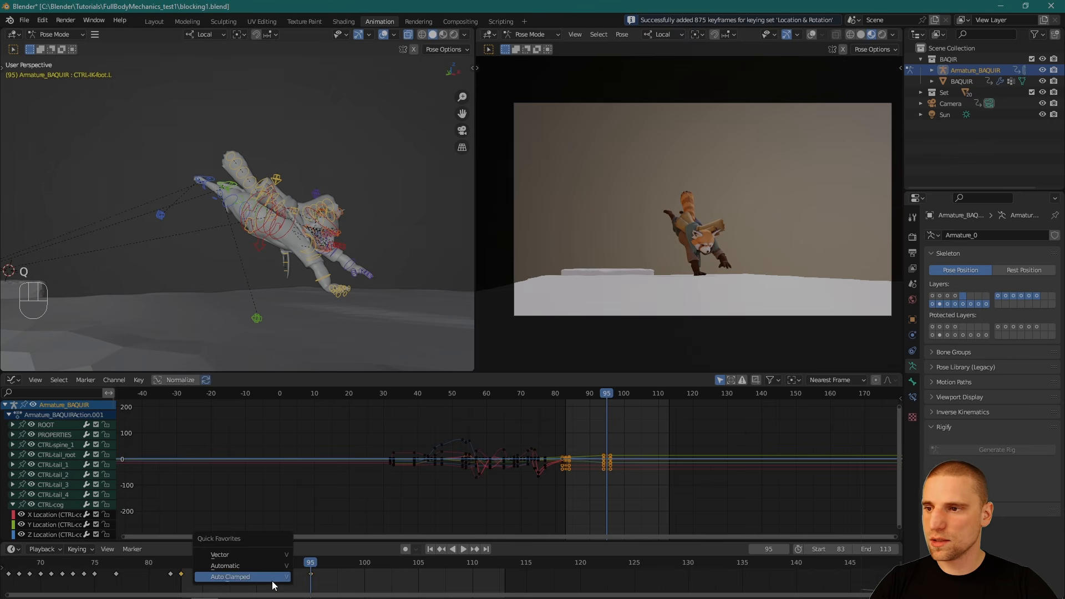
left_click(248, 555)
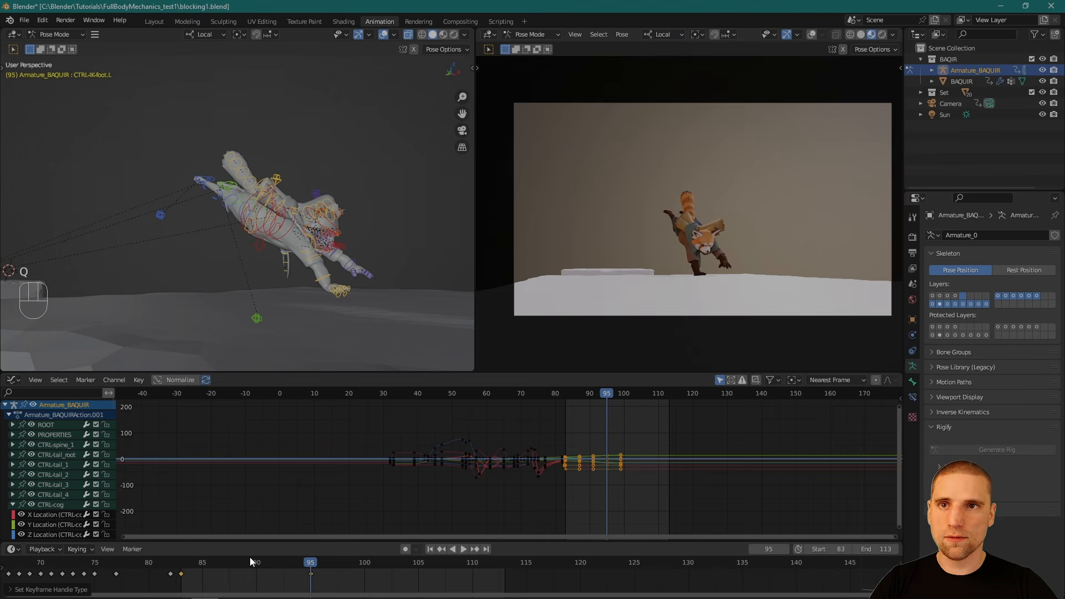
Step: Set the playback end frame to 104 and play the landing in the full-screen camera view
key("space")
left_click_drag(202, 566, 408, 576)
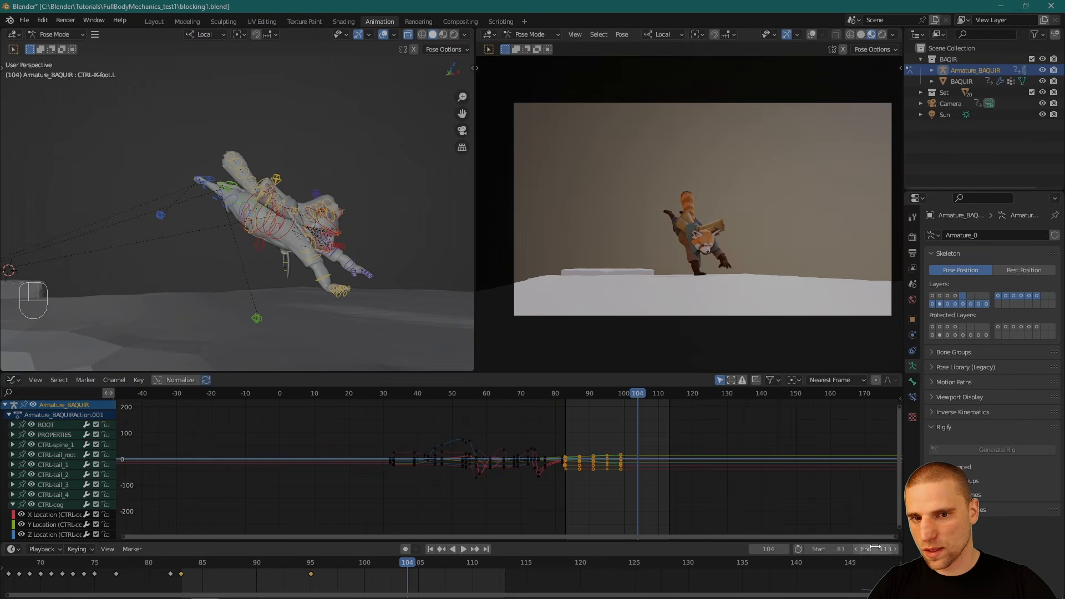
left_click_drag(862, 550, 857, 551)
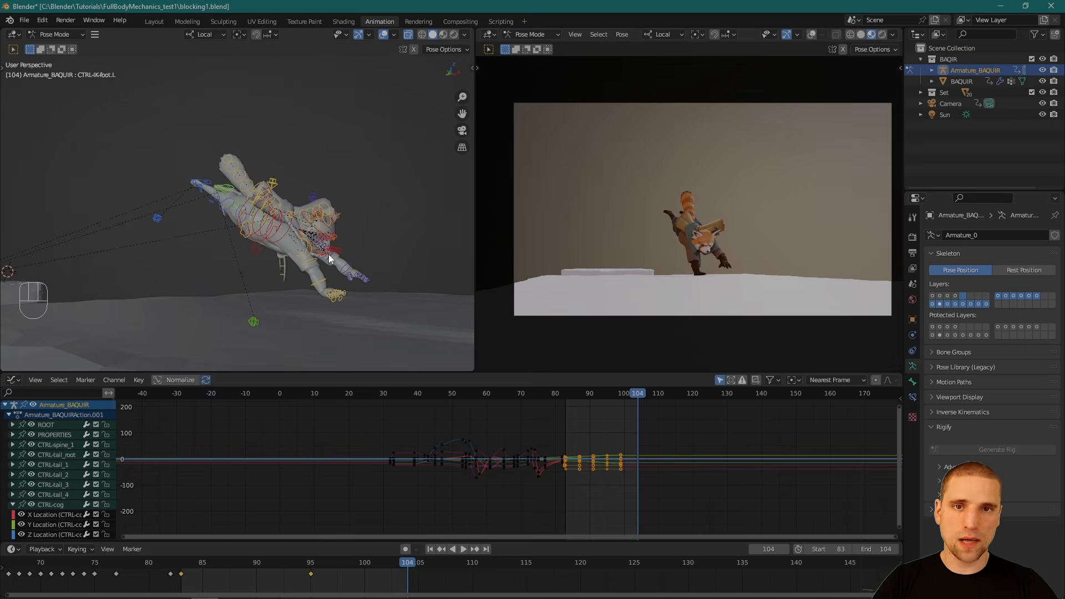
key("ctrl+alt+space")
key("alt+a")
key("alt+a")
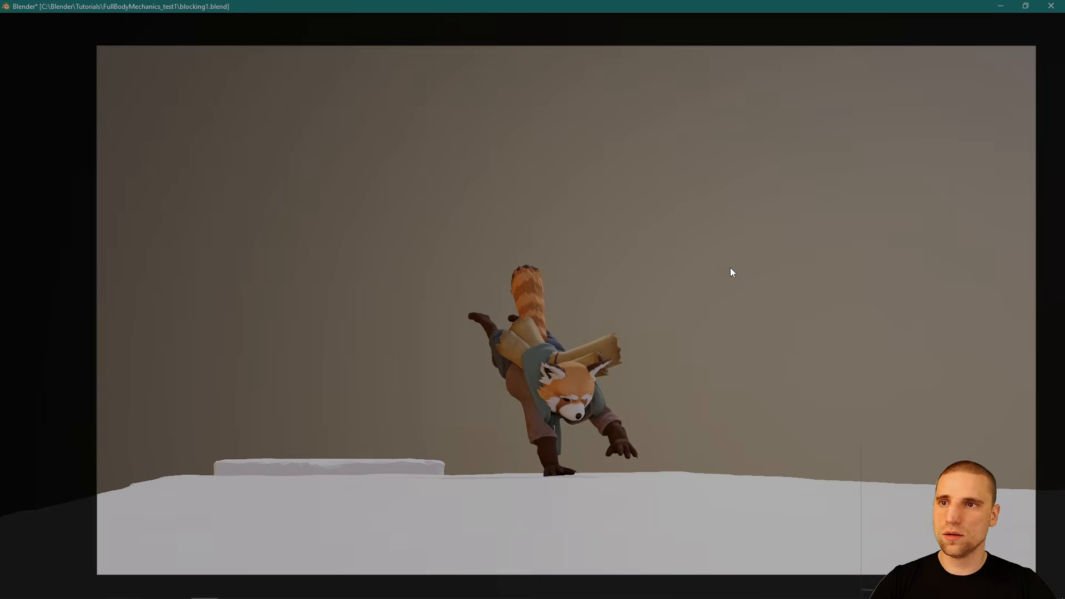
key("space")
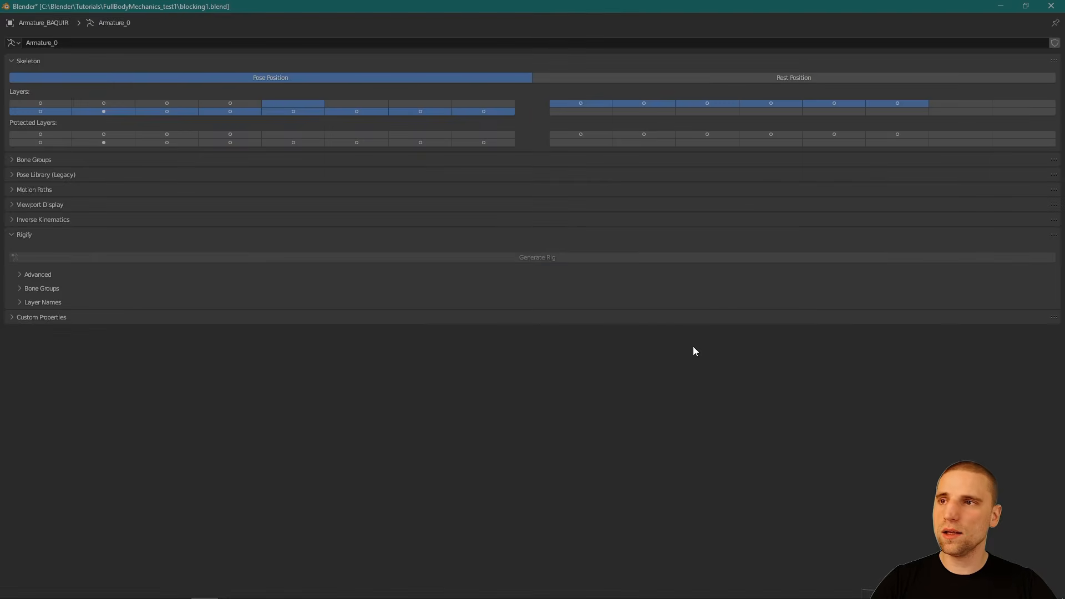
key("alt+grave")
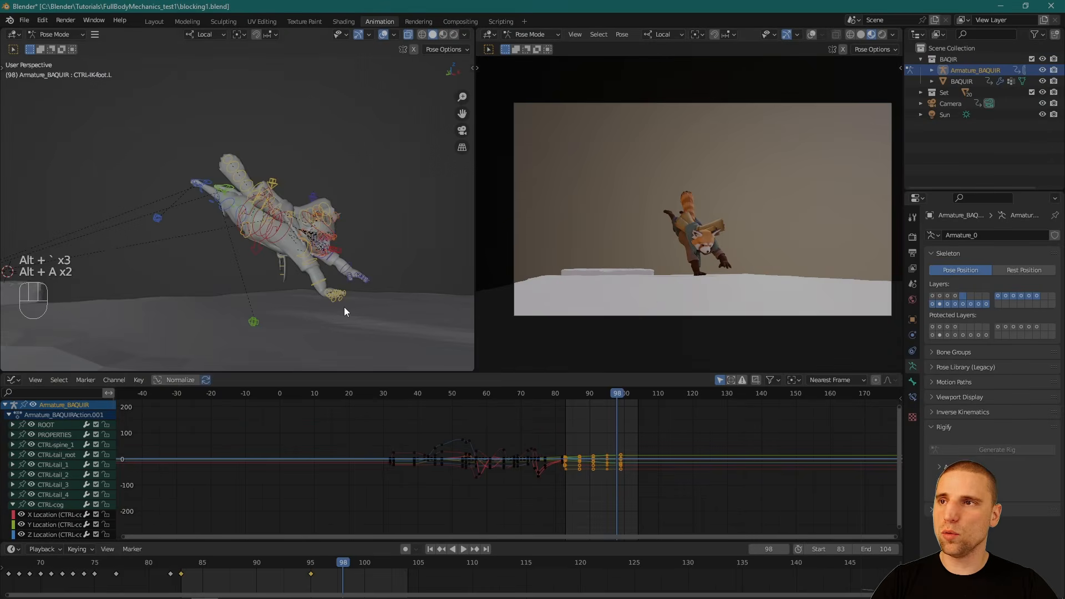
Step: Move all controls' landing keyframes from frame 95 to frame 97 and scrub back to frame 89
key("a")
key("a")
key("a")
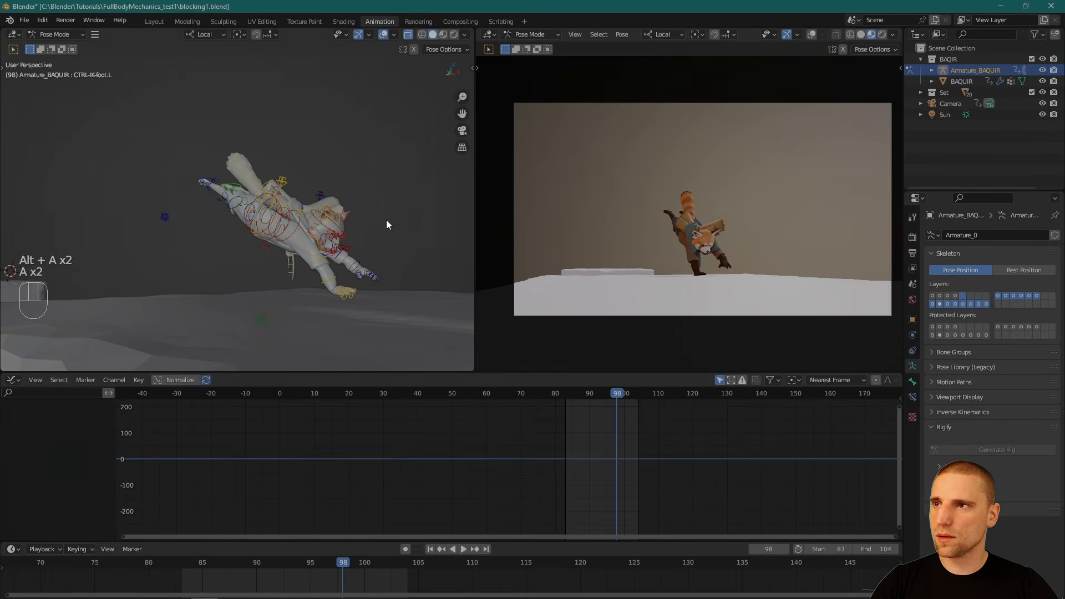
left_click_drag(179, 564, 315, 576)
key("g")
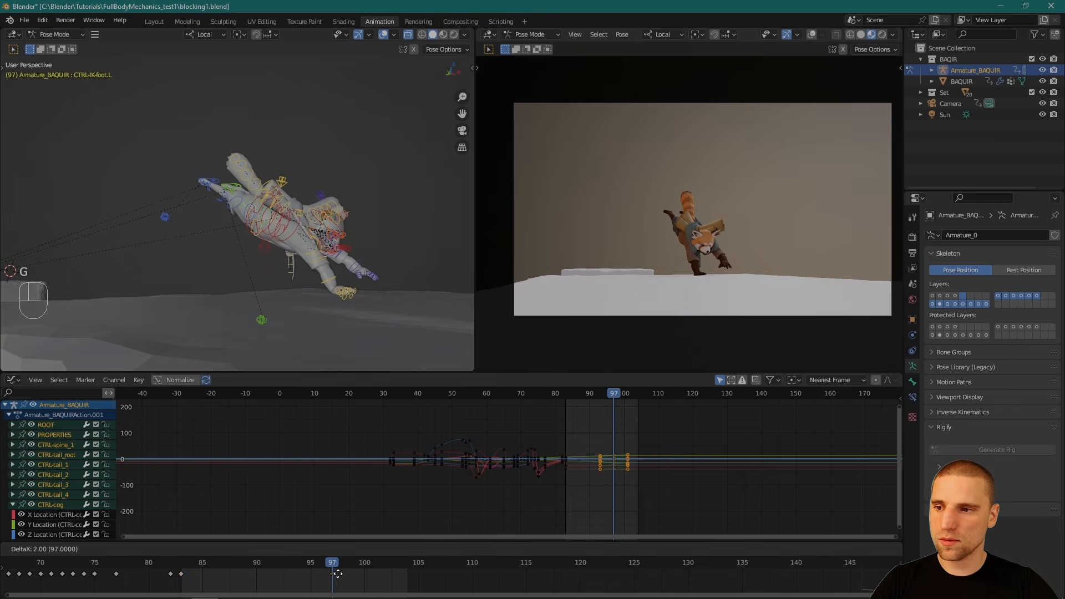
left_click(335, 573)
left_click_drag(334, 565, 245, 572)
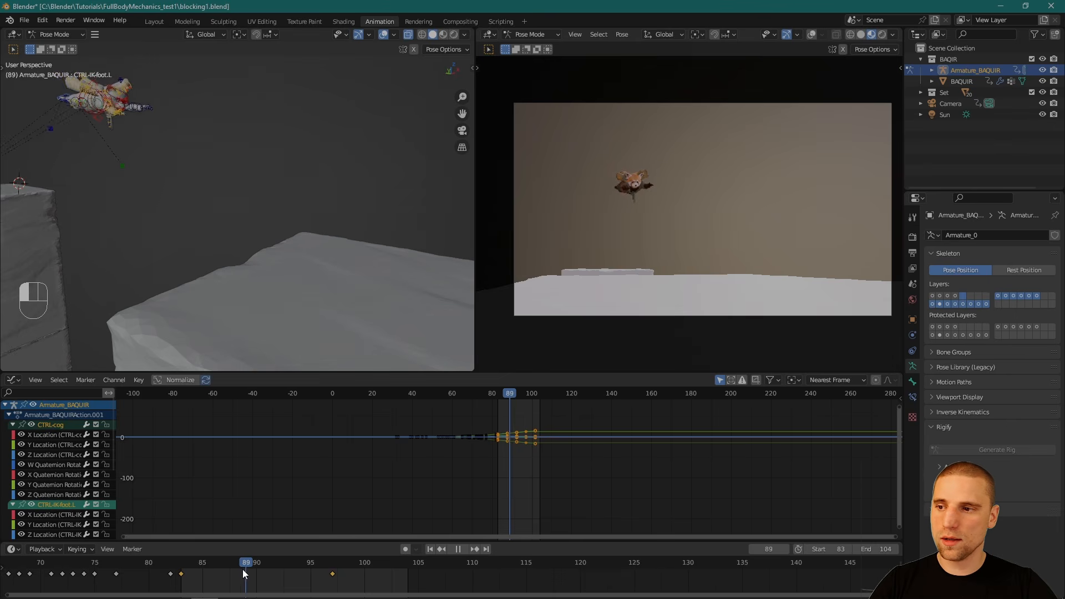
Step: Raise the body and both foot controls together at frame 89 and key the higher mid-air pose
mouse_move(235, 568)
left_mouse_down()
mouse_move(248, 567)
mouse_move(225, 571)
mouse_move(248, 568)
mouse_move(208, 566)
mouse_move(254, 565)
mouse_move(246, 569)
left_mouse_up()
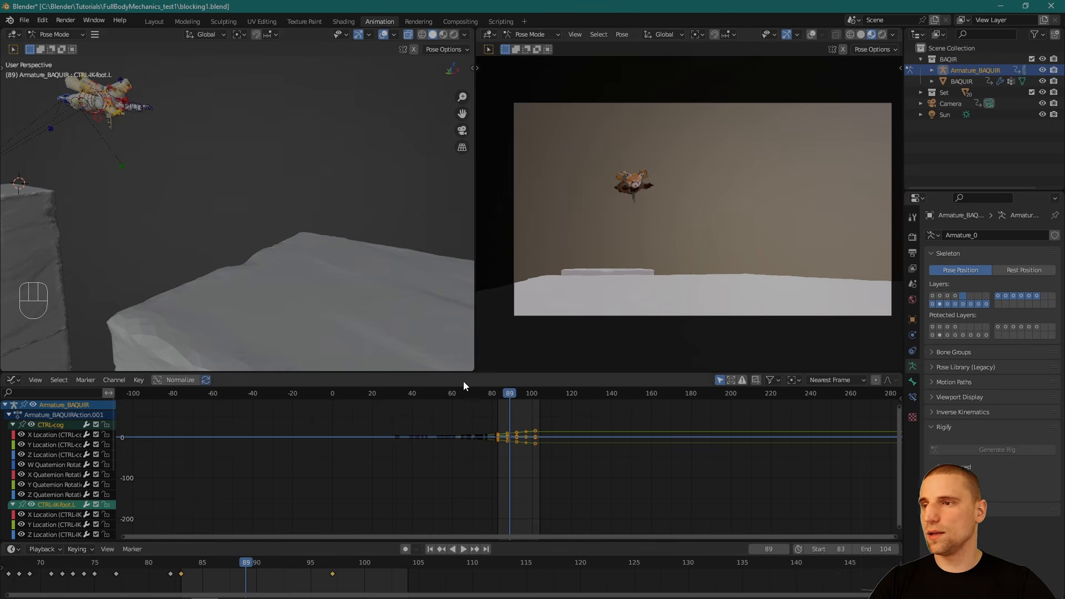
left_click_drag(233, 172, 244, 215, "alt")
middle_click_drag(244, 215, 311, 272, "alt")
right_click_drag(310, 272, 301, 308, "alt")
middle_click_drag(301, 308, 227, 299, "alt")
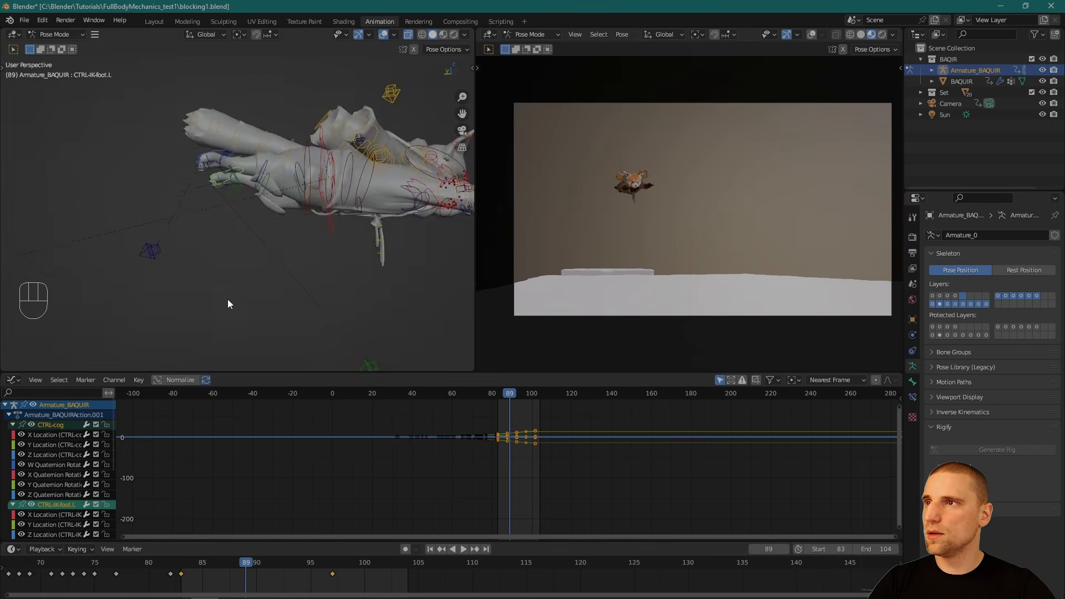
middle_click_drag(221, 186, 231, 262, "alt")
left_click(185, 224)
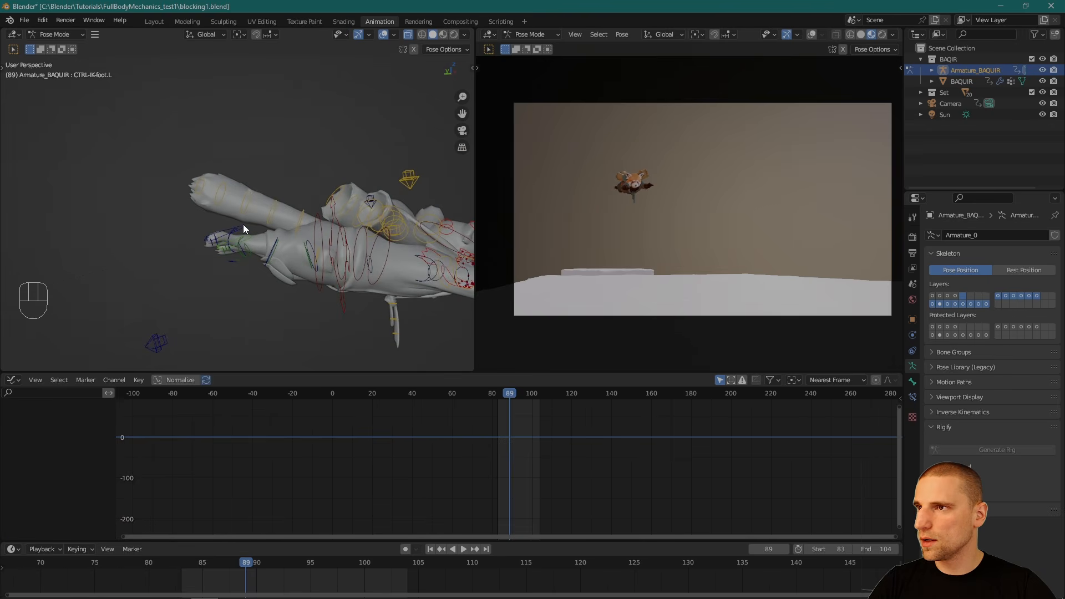
left_click(243, 224)
left_click(252, 236, "shift")
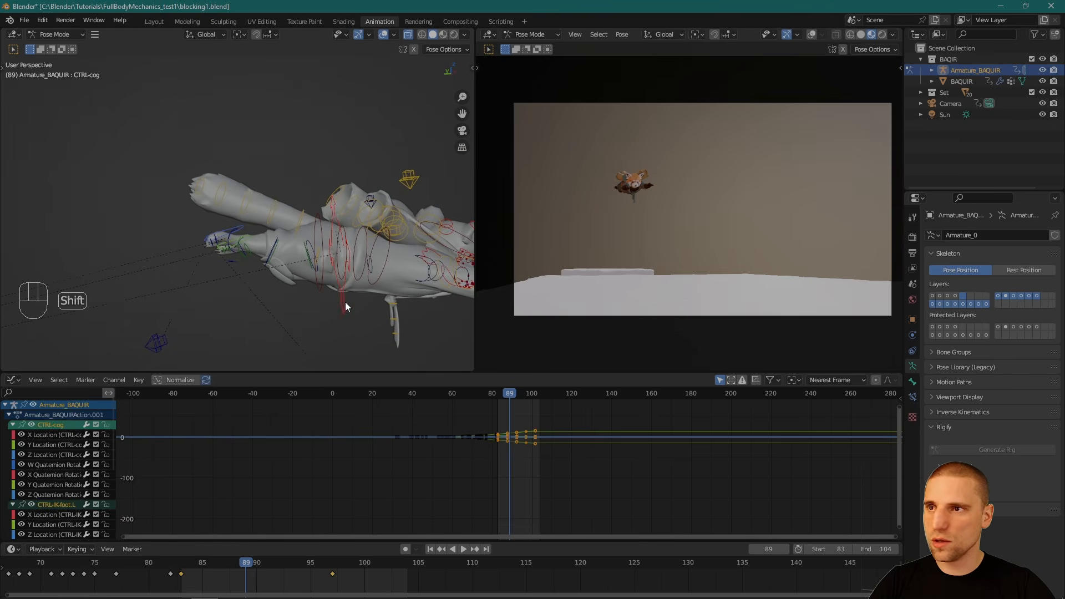
key("space")
key("g")
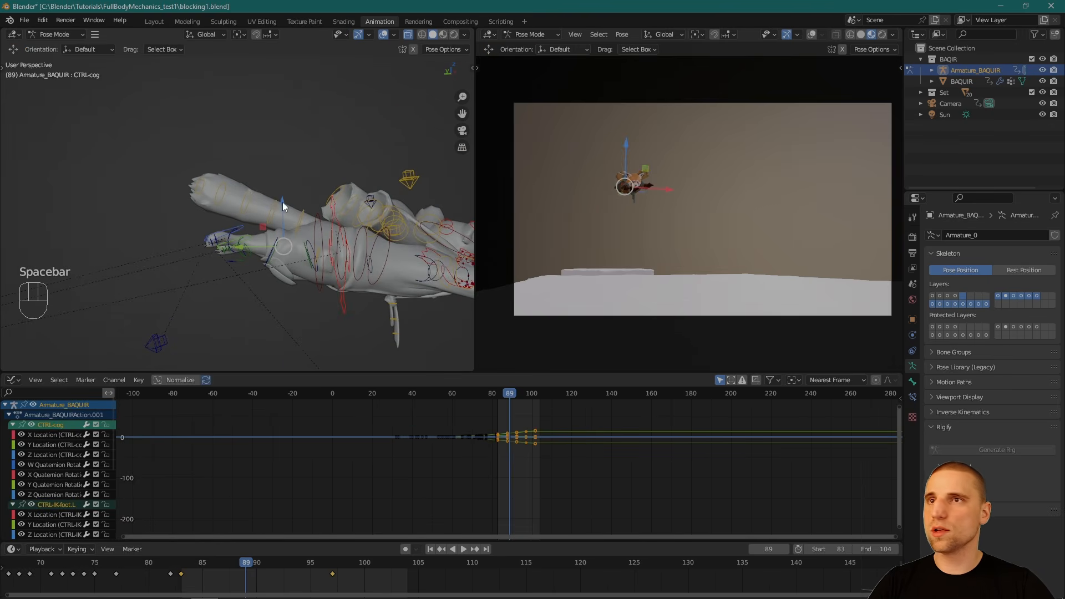
left_click_drag(282, 202, 281, 38)
middle_click_drag(278, 99, 256, 157, "alt")
right_click_drag(256, 157, 254, 209, "alt")
middle_click_drag(253, 213, 239, 208, "alt")
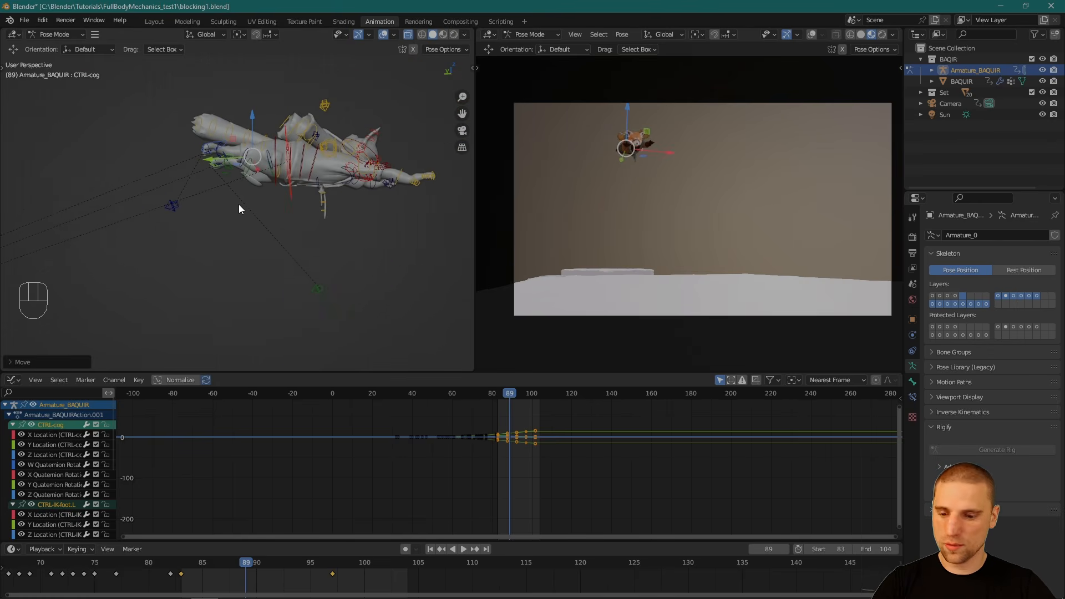
key("i")
Step: Play the leap in the full-screen camera view and return to frame 97
key("ctrl+alt+space")
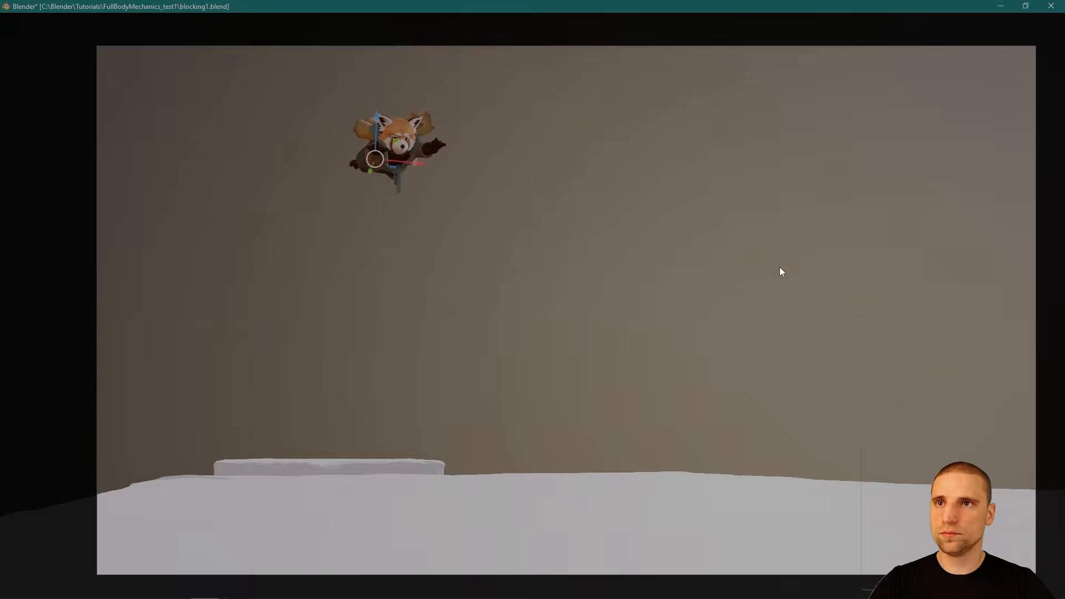
key("space")
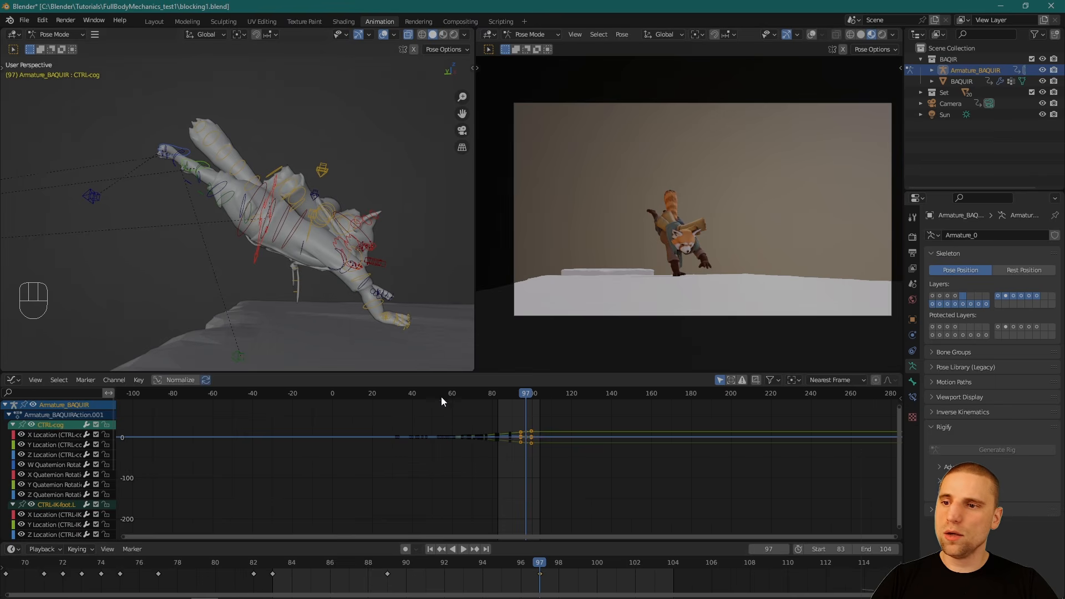
mouse_move(539, 561)
left_mouse_down()
mouse_move(575, 566)
mouse_move(530, 560)
left_mouse_up()
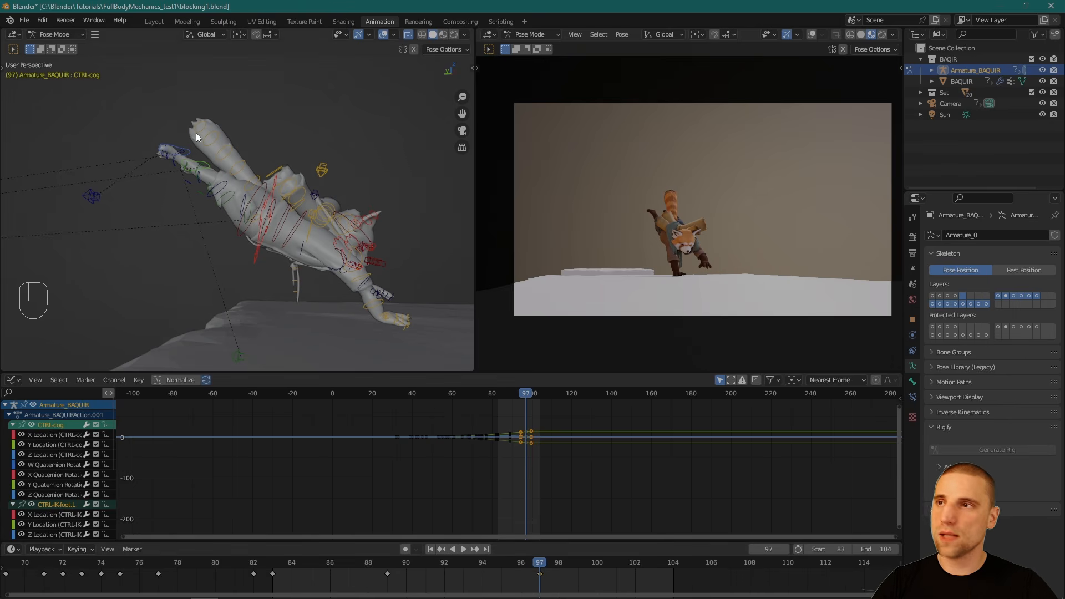
Step: Key all the armature's controls at frame 99 with the landing pose held from frame 97
scroll(222, 144, "down", 3)
key("a")
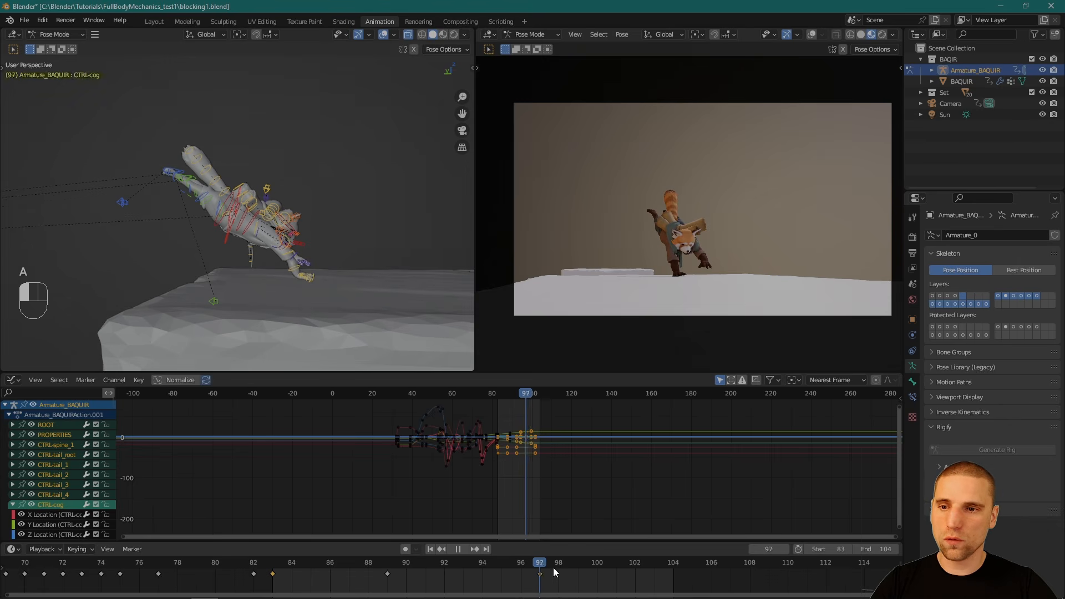
key("alt+a")
left_click_drag(312, 204, 291, 232, "alt")
key("i")
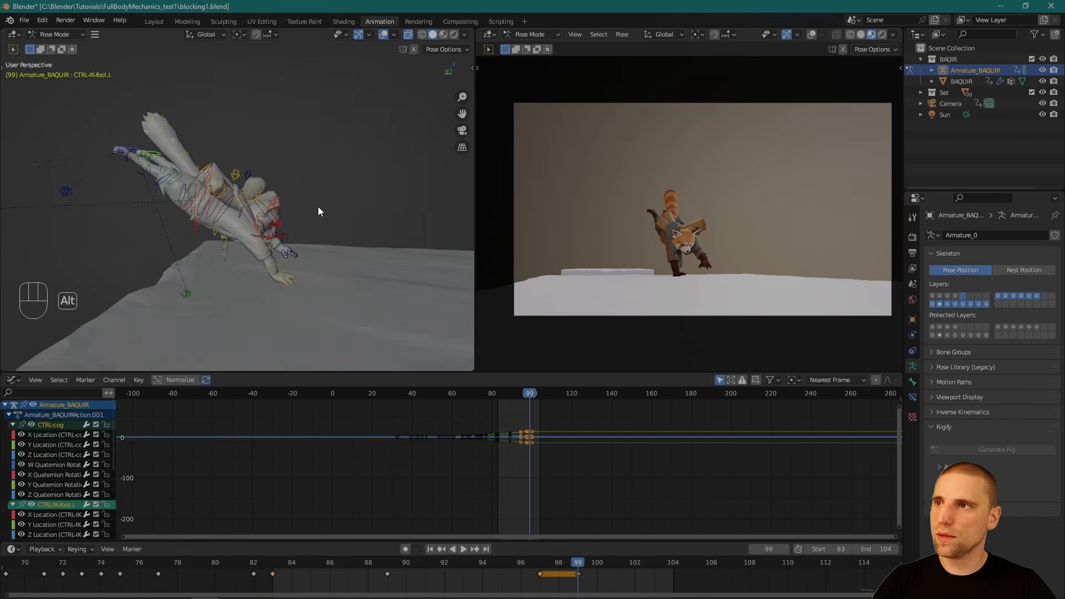
Step: Move the body and foot controls forward and down over the planted hands at frame 99
left_click_drag(318, 211, 285, 234, "alt")
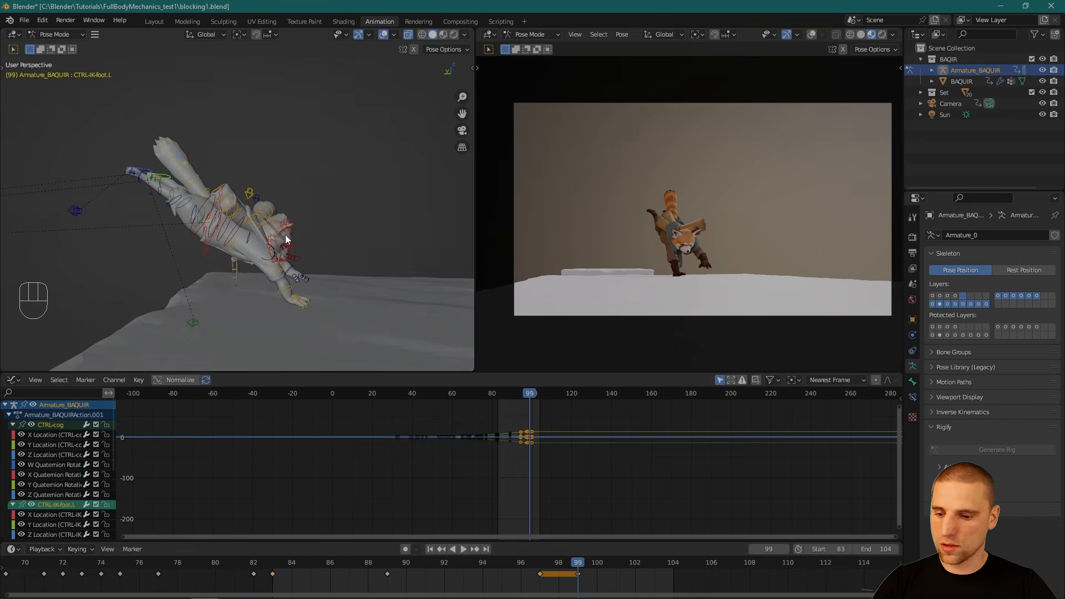
key("space")
left_click_drag(141, 198, 236, 216)
mouse_move(235, 217)
left_mouse_down("alt")
mouse_move(235, 238)
mouse_move(250, 224)
left_mouse_up("alt")
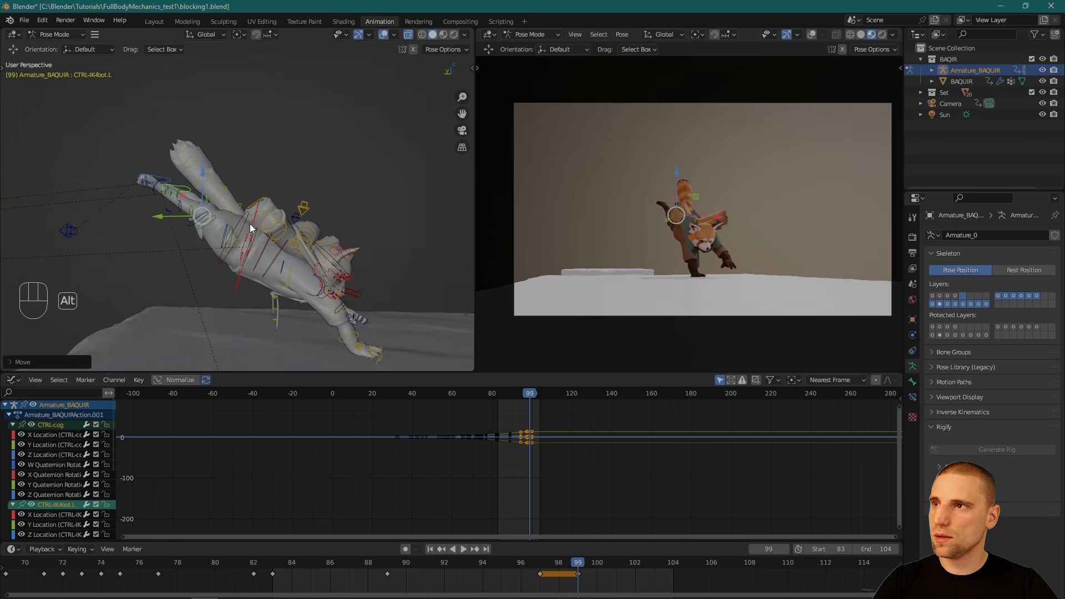
left_click_drag(201, 172, 273, 283, "alt")
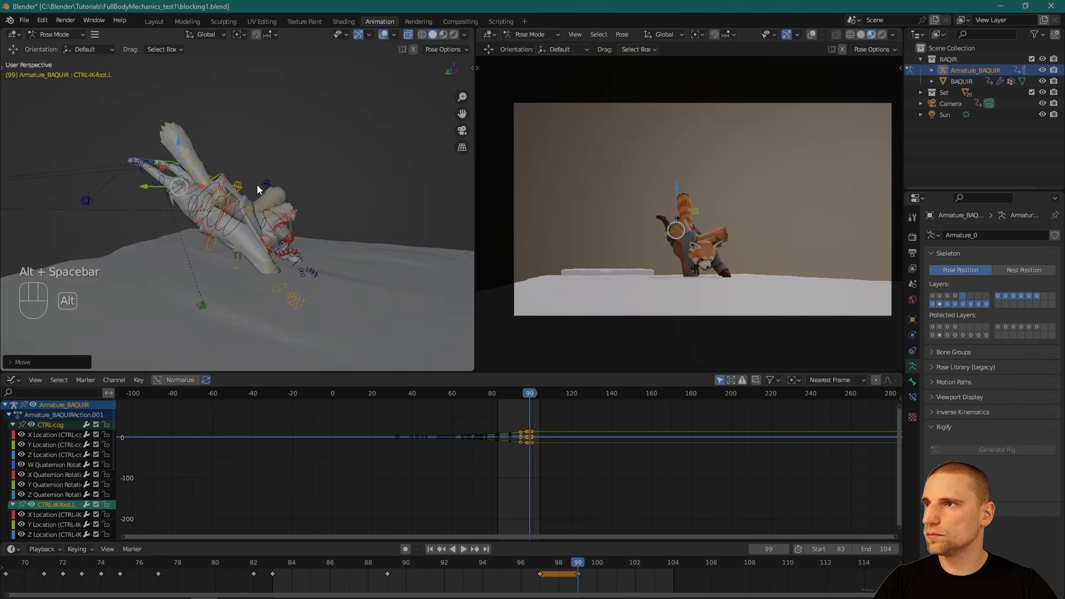
left_click_drag(257, 185, 282, 248, "alt")
key("w")
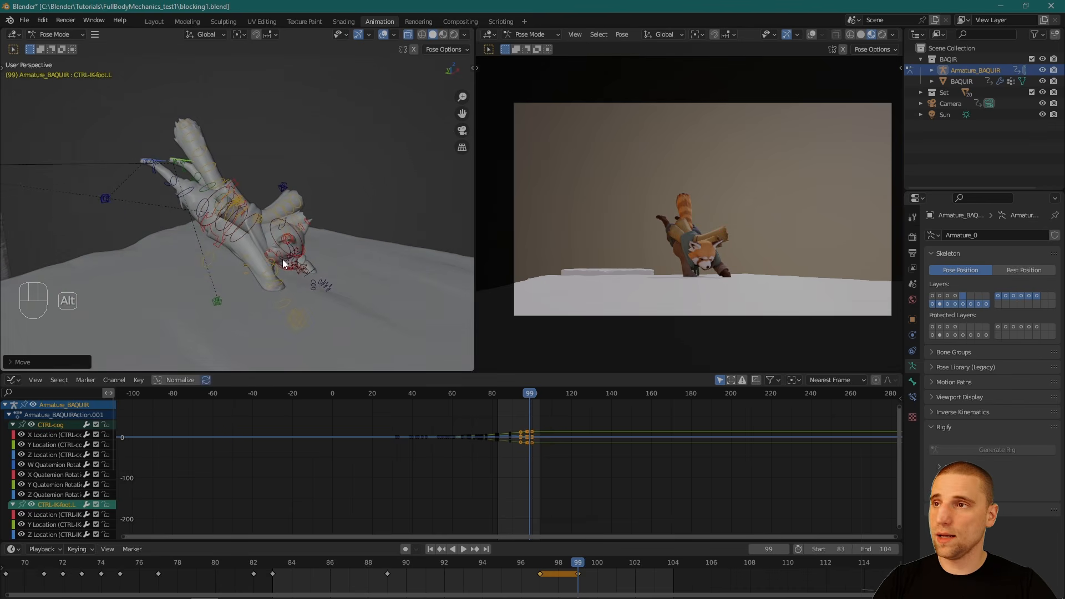
Step: Set the transform orientation to Local and rotate the neck control to tuck the head under the chest
scroll(280, 259, "up", 5)
left_click(219, 235)
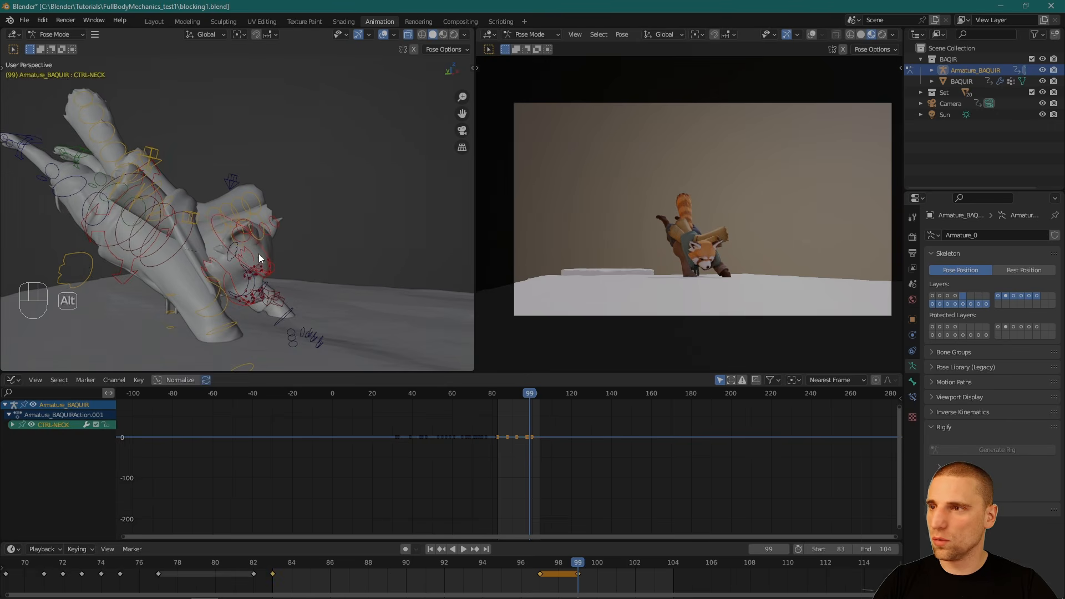
key("space")
key("r")
left_click_drag(258, 254, 330, 270, "alt")
left_click(205, 34)
left_click(182, 81)
key("alt+r")
key("alt+g")
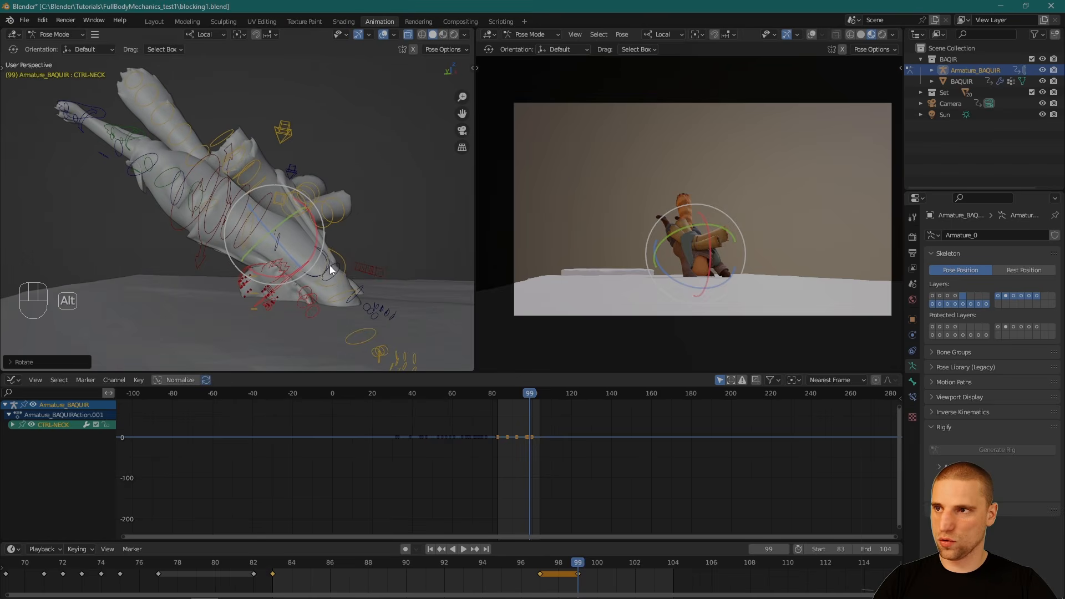
Step: Rotate the torso controls to tip the body further over the planted arms at frame 99
left_click_drag(268, 251, 297, 274)
left_click_drag(371, 255, 210, 178, "alt")
key("ctrl+z")
left_click_drag(320, 200, 314, 331, "alt")
left_click_drag(355, 261, 303, 250, "alt")
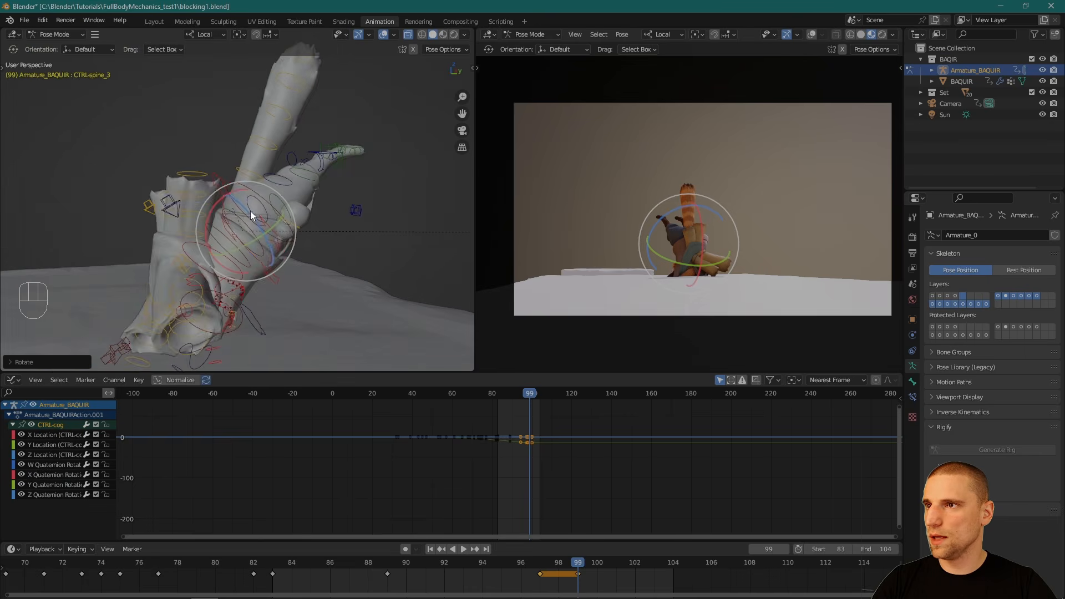
left_click_drag(251, 211, 241, 274)
key("w")
key("space")
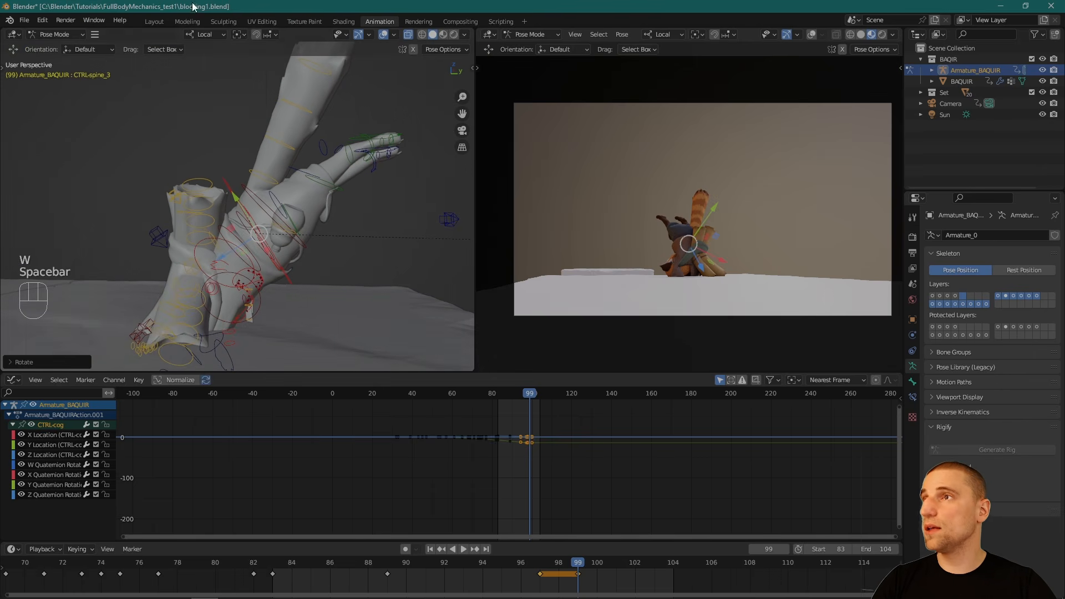
Step: Set the transform orientation to Global and shift the torso slightly over the hands at frame 99
left_click(206, 35)
left_click(186, 61)
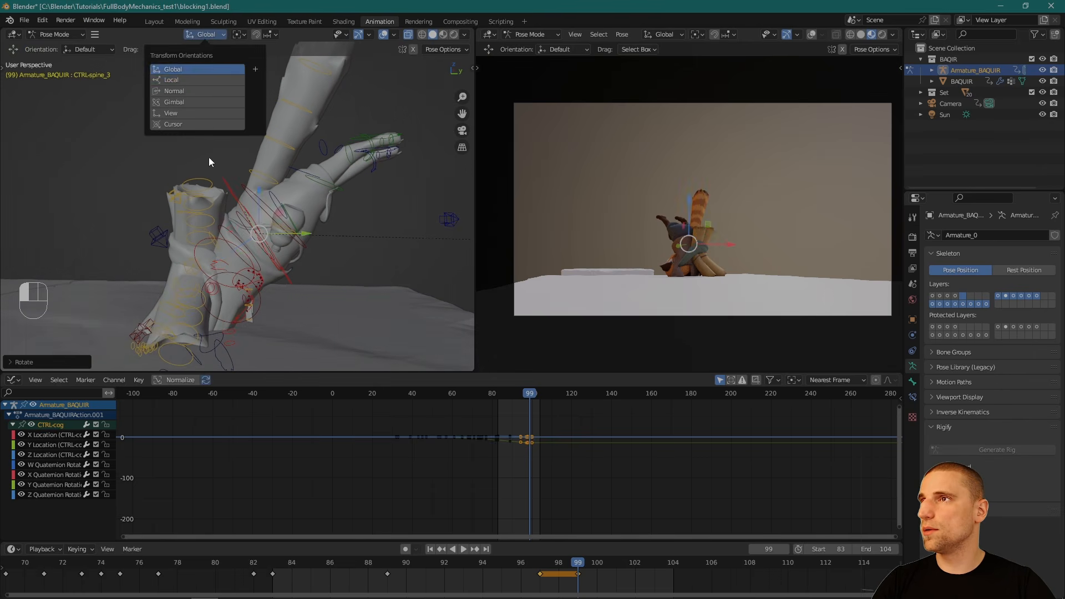
left_click_drag(208, 157, 322, 239, "alt")
left_click_drag(295, 261, 247, 277, "alt")
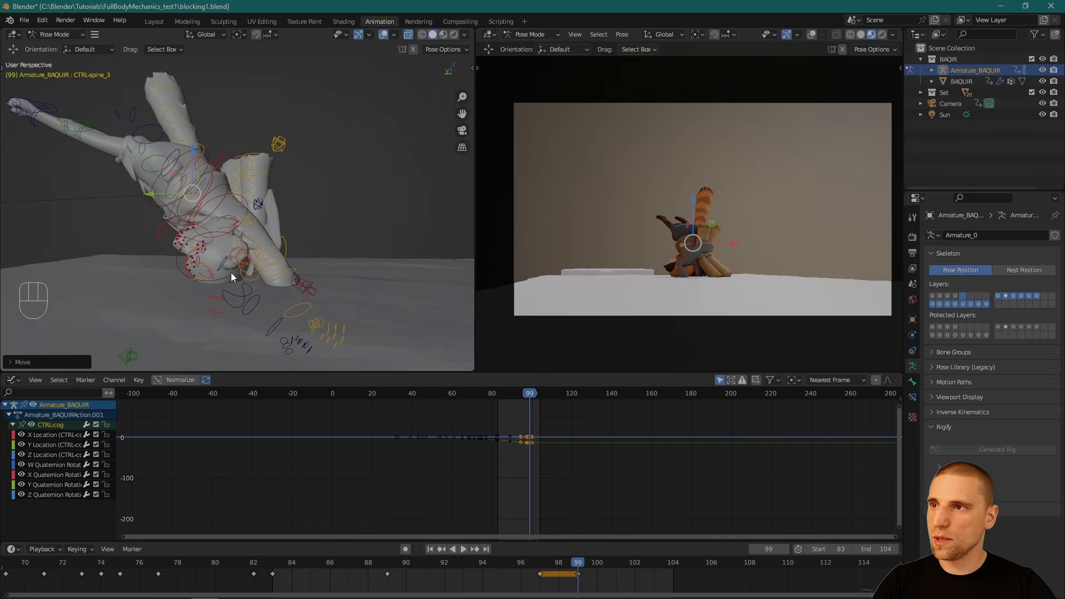
Step: Rotate the left upper arm control in Local orientation to adjust the supporting arm at frame 99
middle_click_drag(272, 303, 335, 269, "alt")
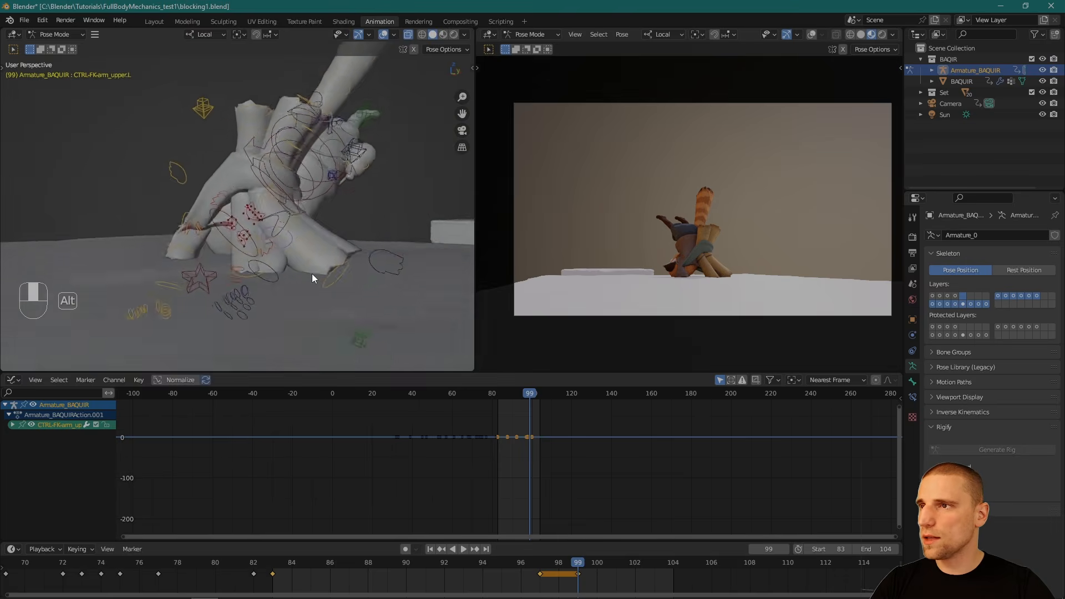
key("space")
key("r")
middle_click_drag(354, 222, 286, 214, "alt")
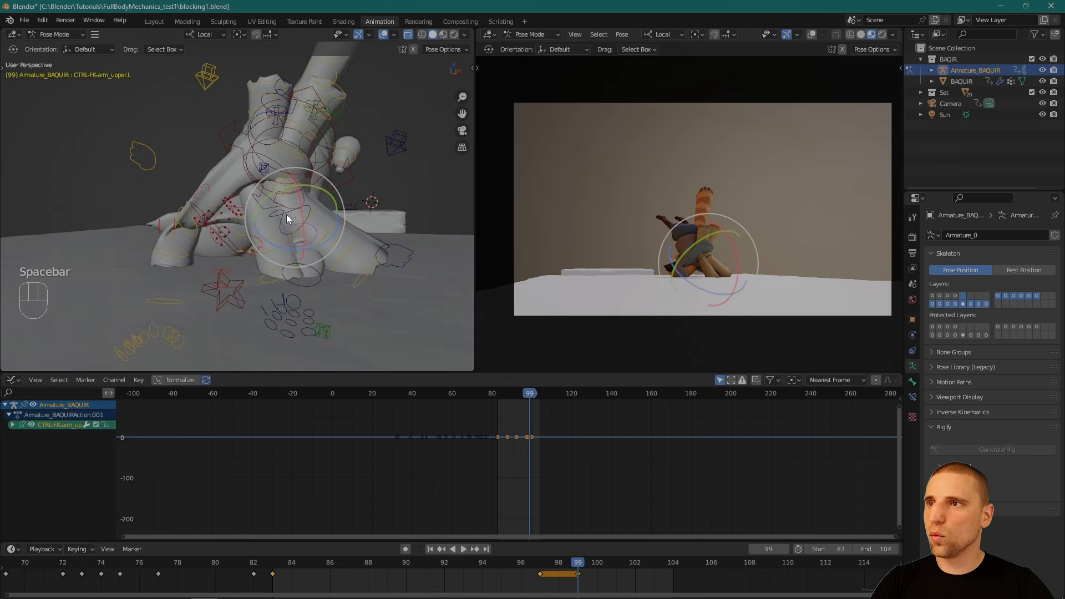
left_click_drag(286, 214, 302, 213)
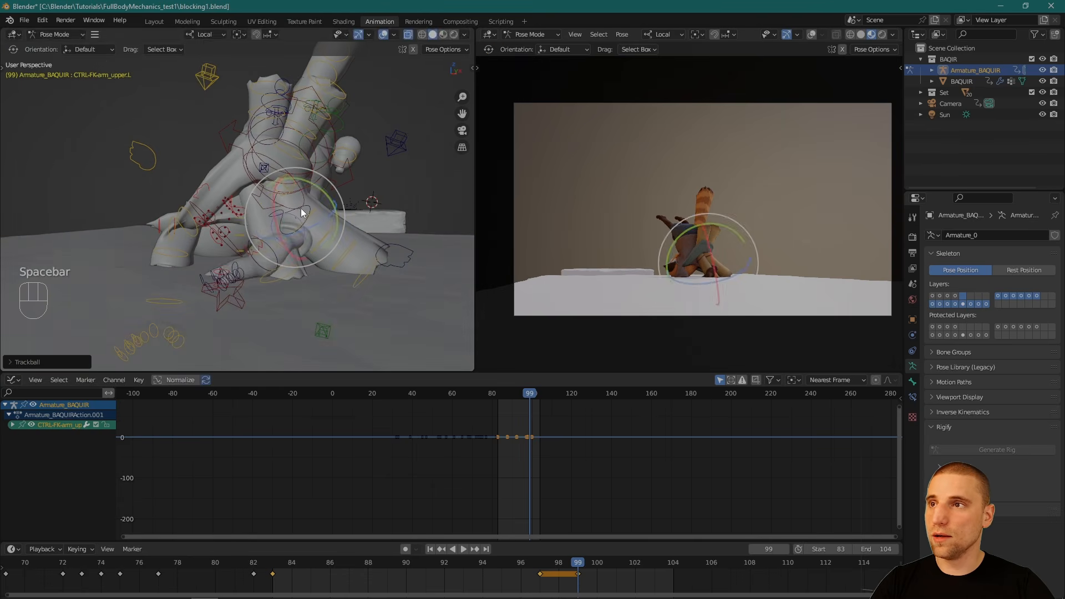
middle_click_drag(272, 191, 261, 190, "alt")
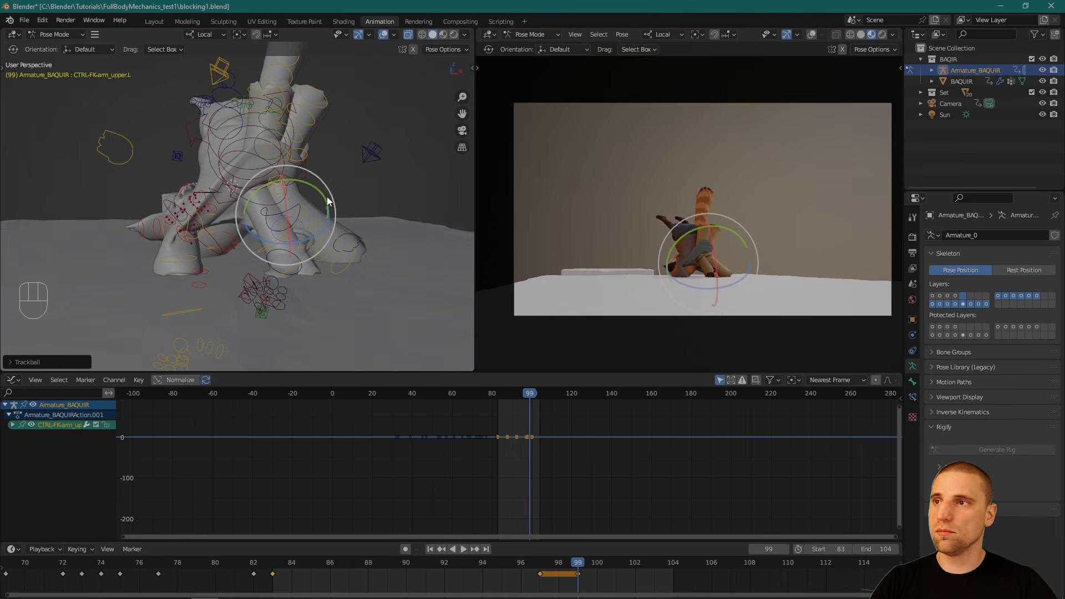
left_click_drag(319, 192, 342, 253, "alt")
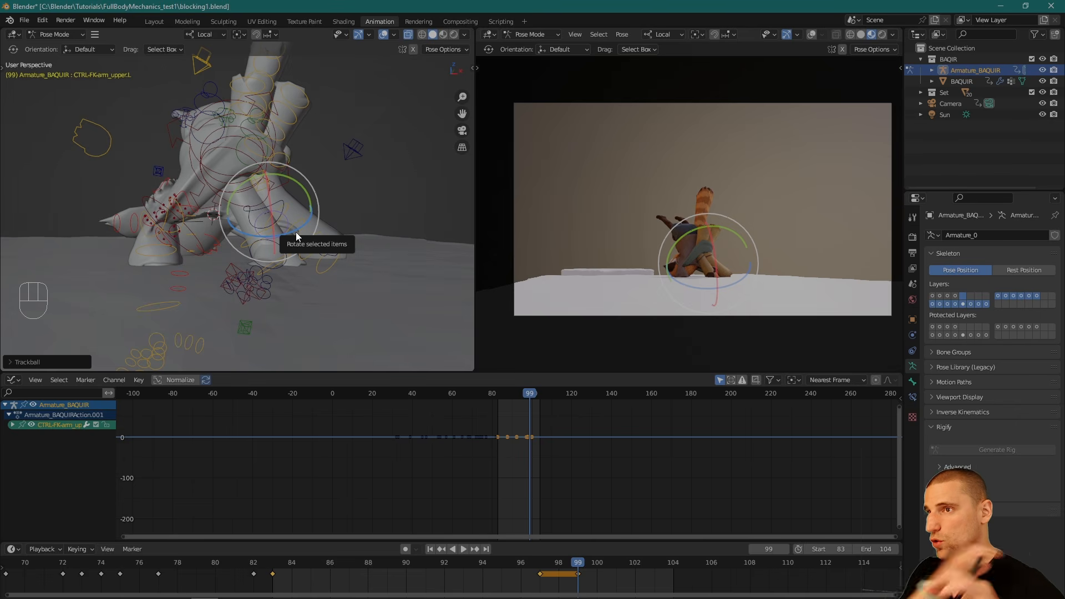
left_click_drag(407, 221, 334, 208, "alt")
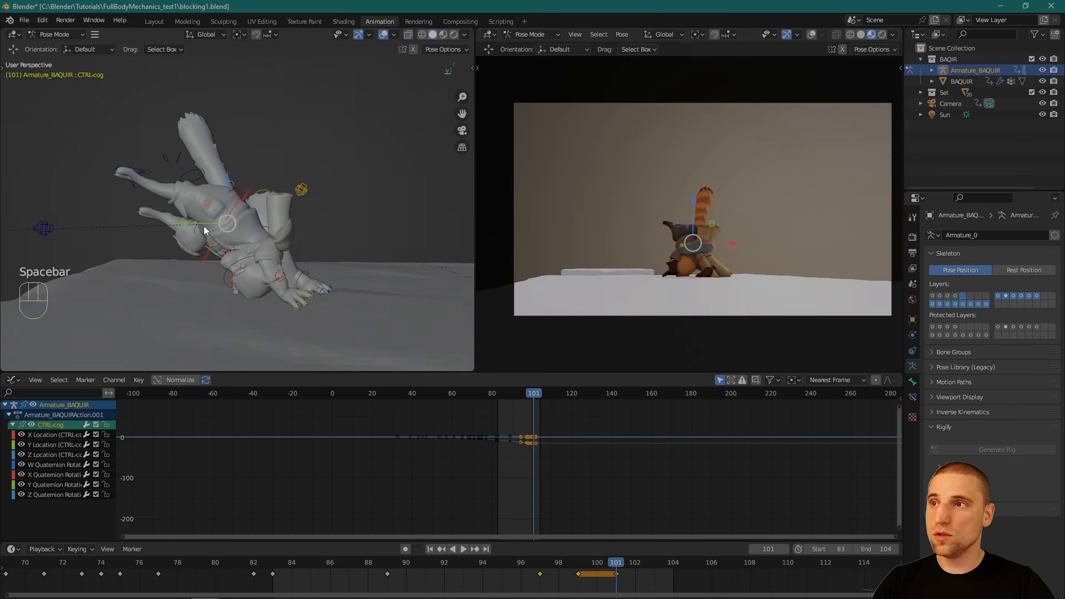
Step: Move the main body control forward at frame 101, roll it over onto its back and lower it to the ledge
left_click_drag(189, 223, 268, 224)
key("space")
key("r")
left_click_drag(344, 252, 223, 259)
key("space")
key("g")
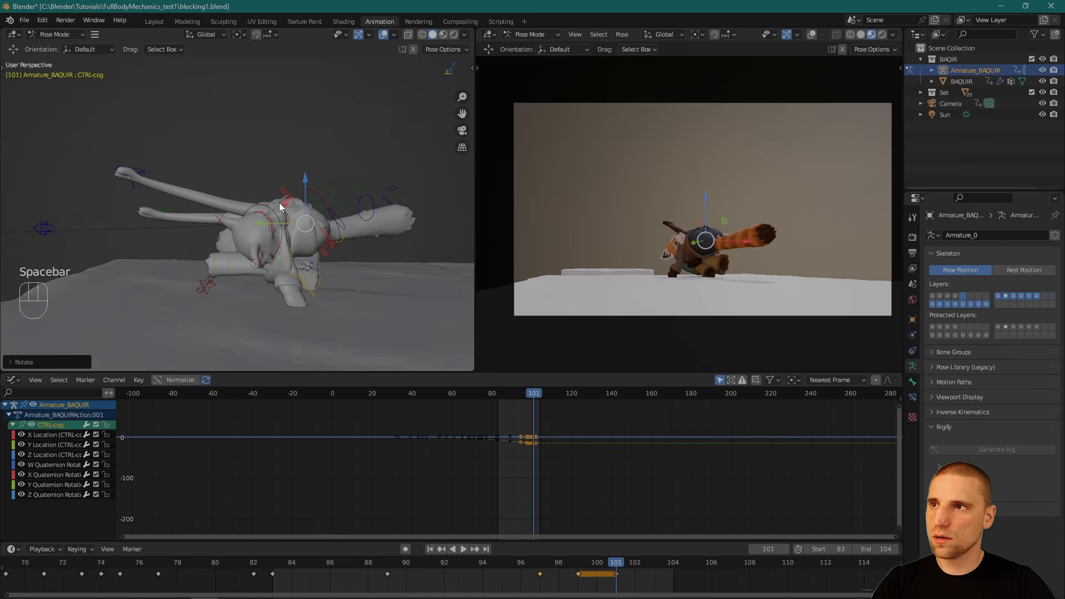
left_click_drag(280, 207, 330, 240)
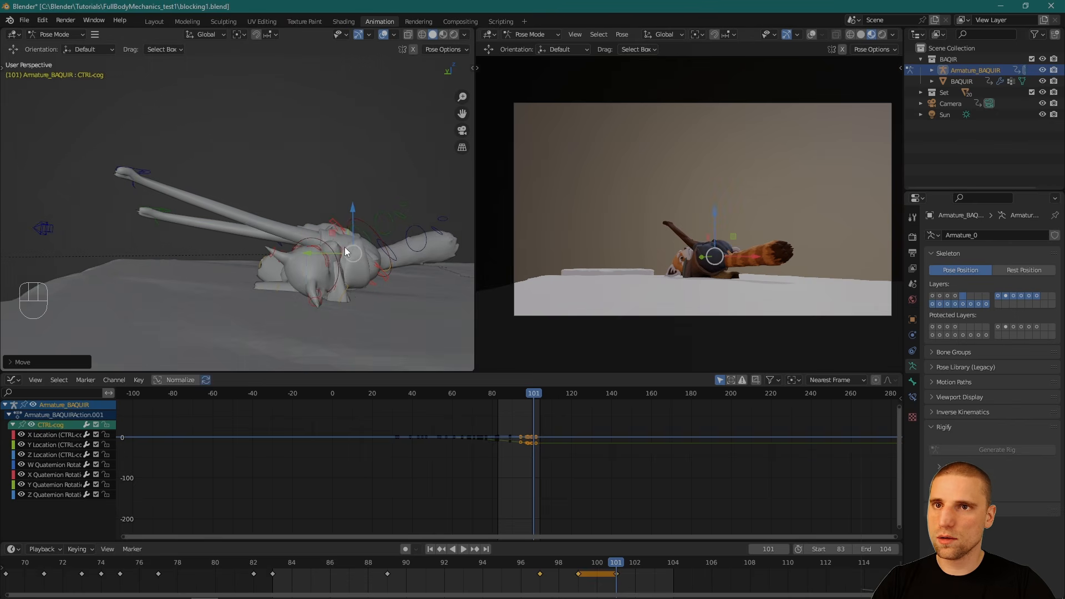
Step: Bring the right foot control forward above the hips at frame 101 so the leg bends
left_click(135, 165)
middle_click_drag(134, 165, 175, 204)
left_click_drag(94, 192, 357, 195)
left_click_drag(363, 201, 305, 170, "alt")
key("g")
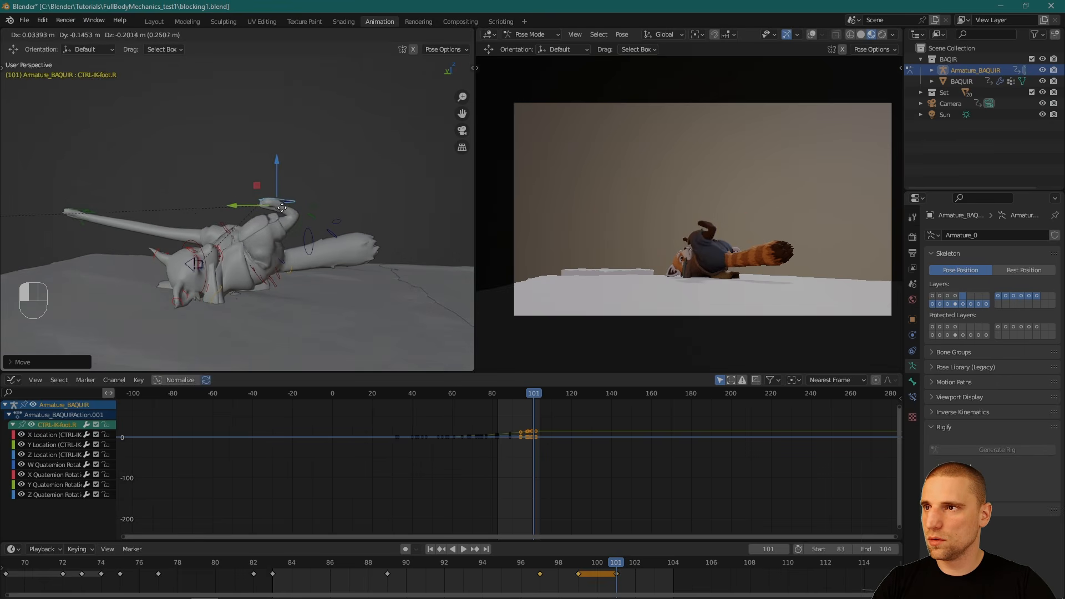
left_click(233, 206)
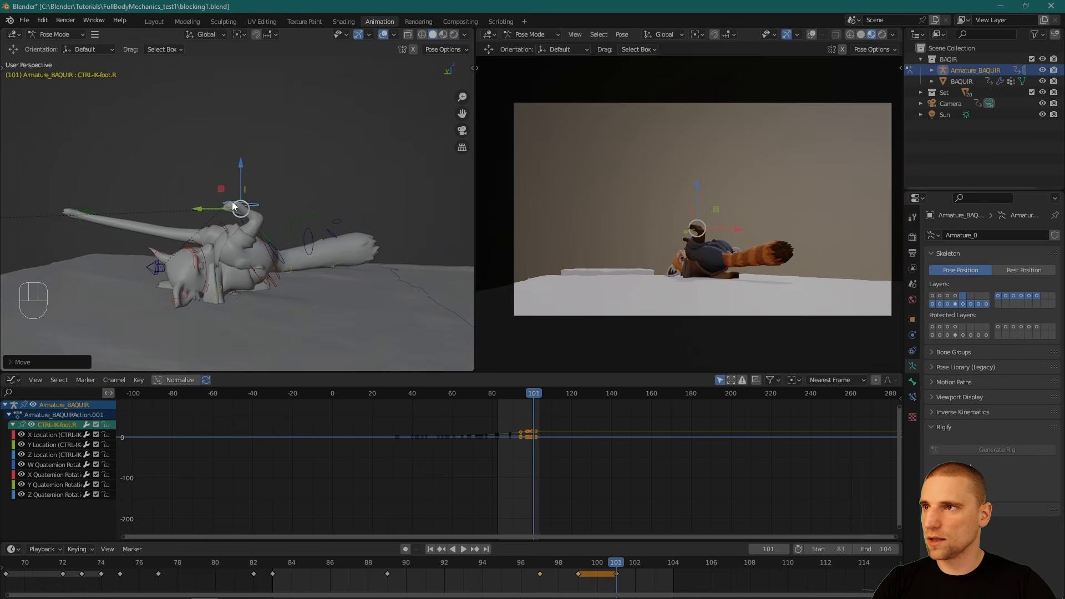
Step: Bring the left foot control forward beside the right foot above the rolled-over body
left_click_drag(233, 206, 244, 245, "alt")
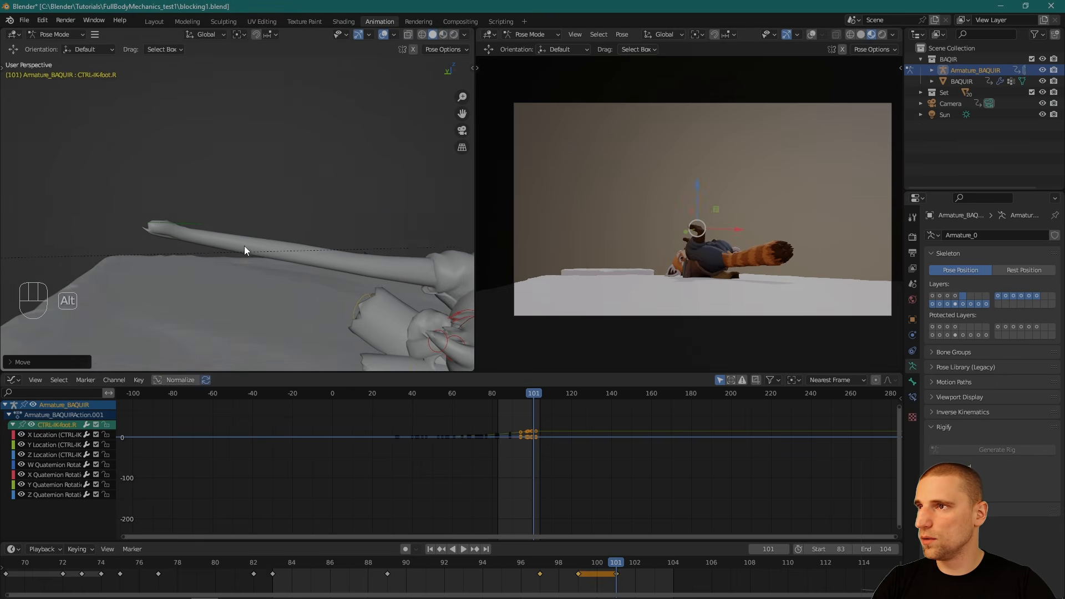
left_click(168, 222)
left_click_drag(169, 222, 298, 252, "alt")
left_click(195, 228)
key("w")
Step: Key all the armature's controls at frame 101 and again at frame 103
key("a")
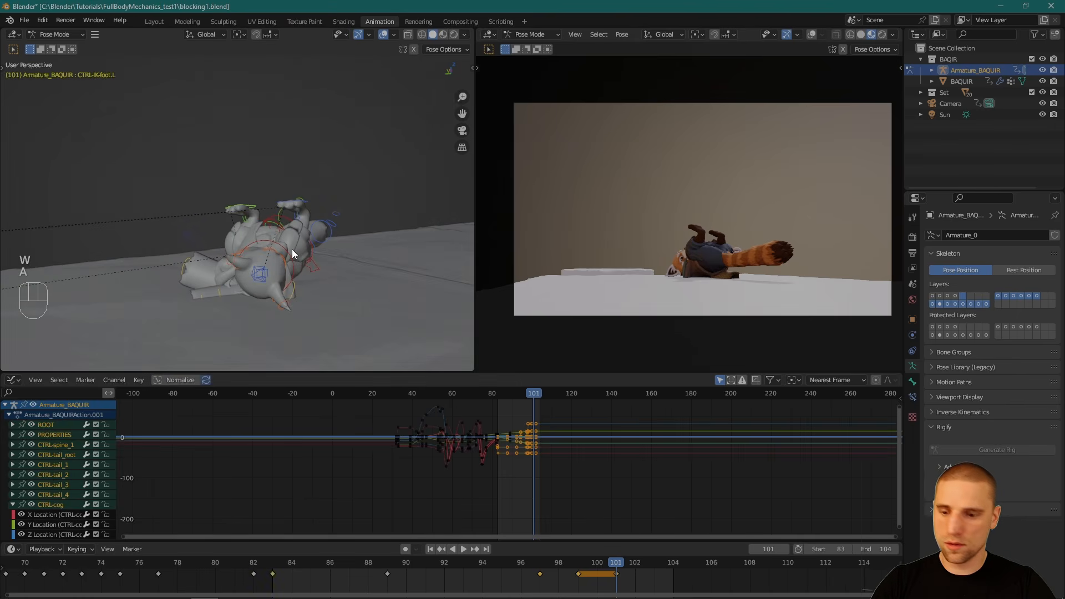
key("i")
left_click_drag(602, 565, 652, 574)
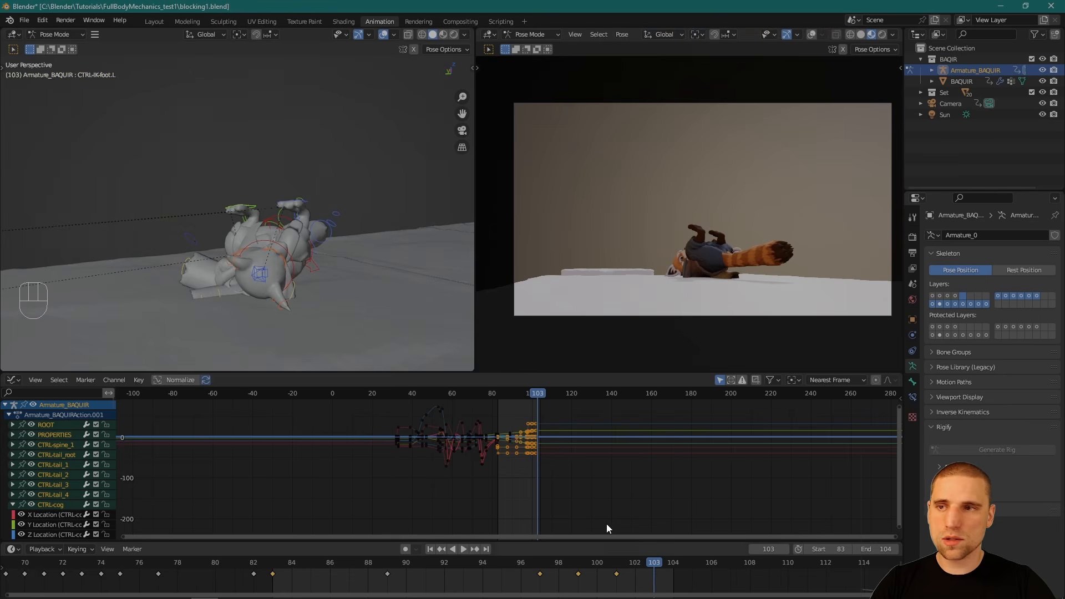
left_click_drag(347, 236, 298, 225, "alt")
key("i")
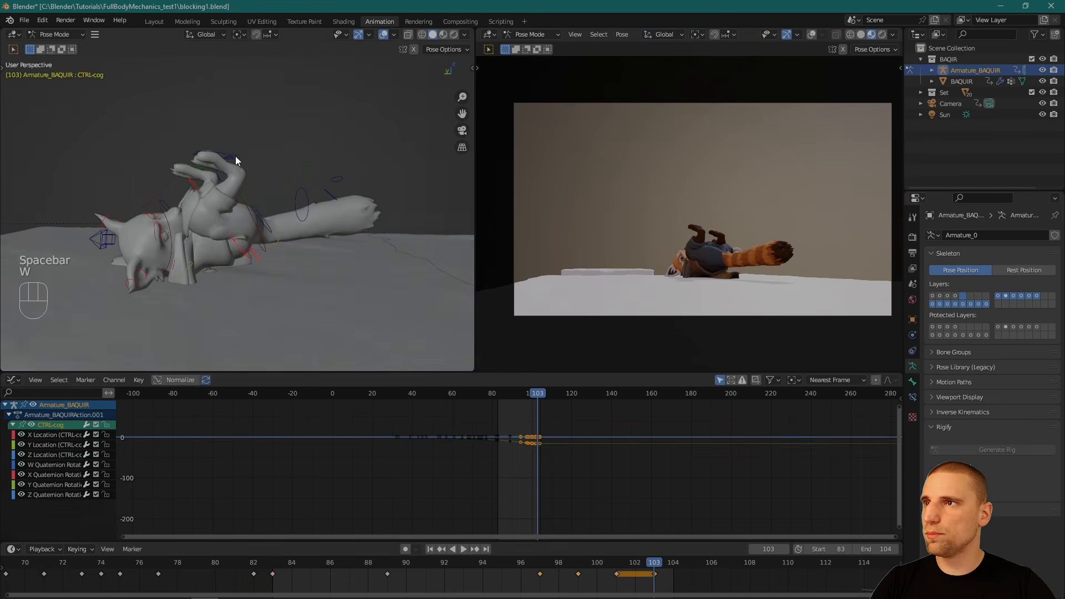
Step: Move the main body control and both foot controls forward along the ledge at frame 103 and key them
left_click(238, 158, "shift")
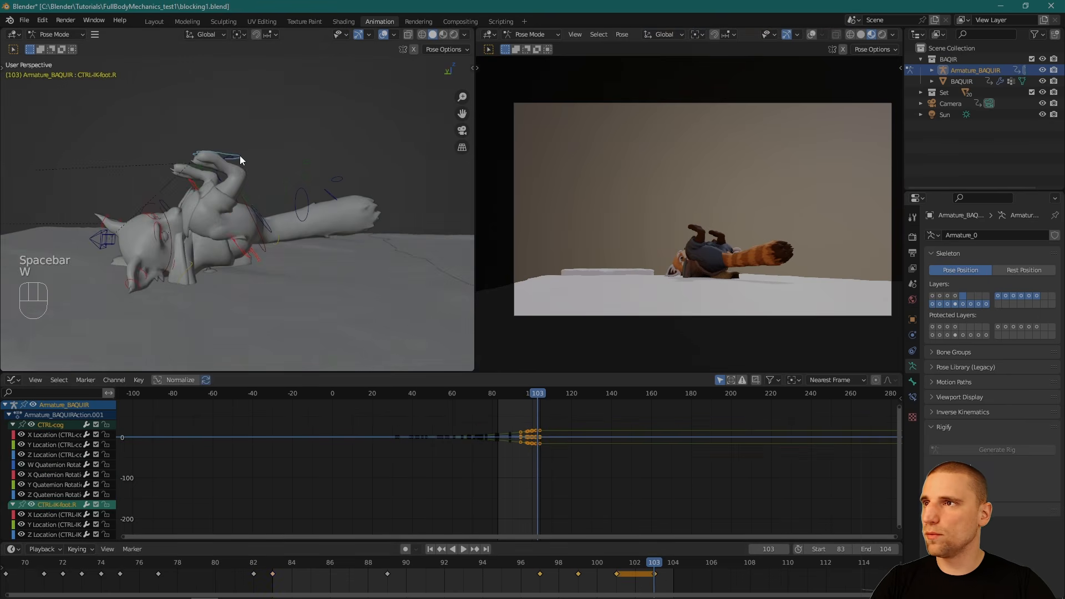
left_click_drag(240, 155, 271, 222, "alt")
left_click(191, 139, "shift")
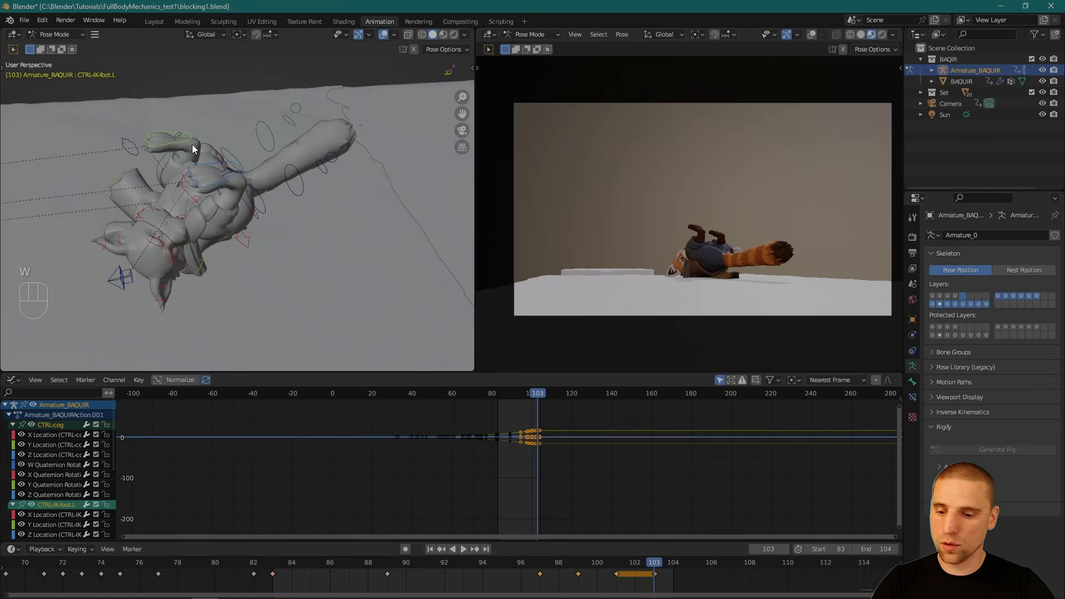
key("space")
left_click_drag(248, 177, 203, 151, "alt")
left_click_drag(167, 182, 332, 218)
left_click_drag(318, 256, 301, 256, "alt")
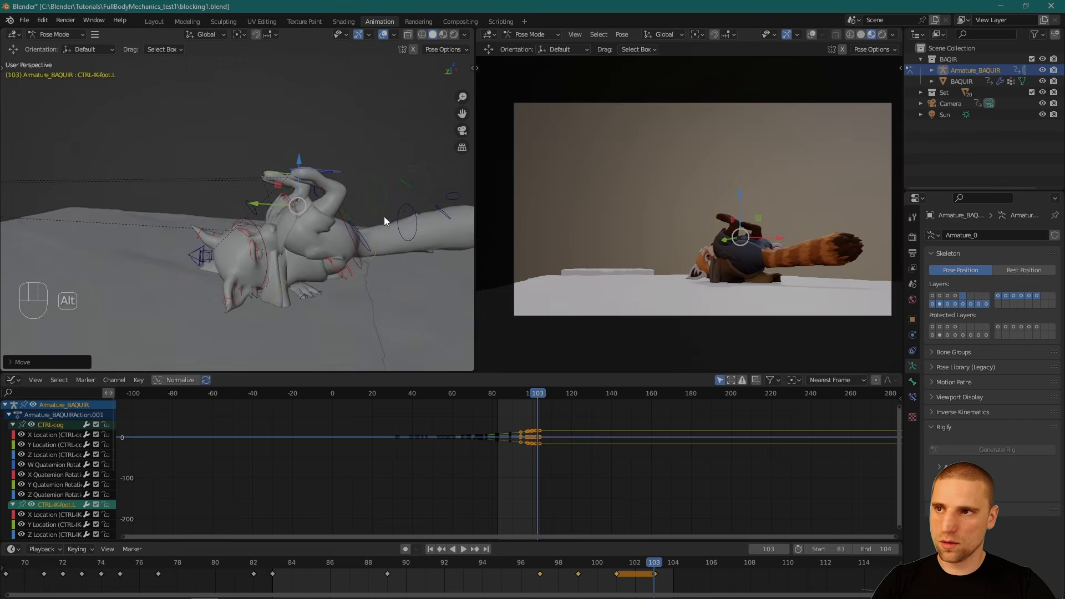
left_click_drag(384, 221, 342, 221, "alt")
key("i")
left_click_drag(286, 275, 302, 278, "alt")
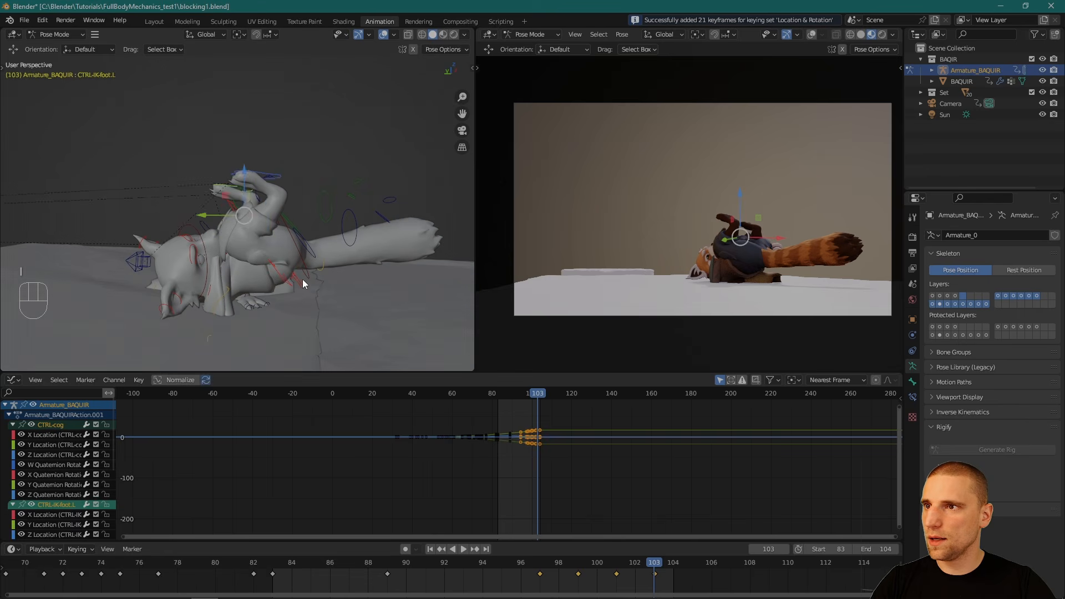
Step: Bring the body upright out of the roll into a low one-handed crouch at frame 103 and key all controls
left_click(302, 282)
key("space")
left_click(301, 281)
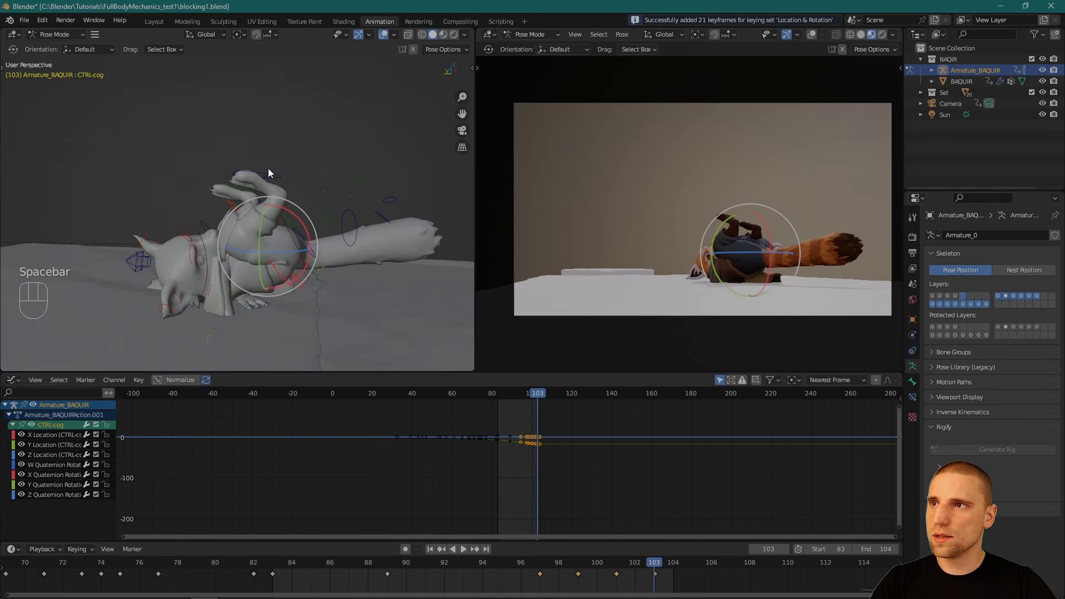
left_click(283, 176)
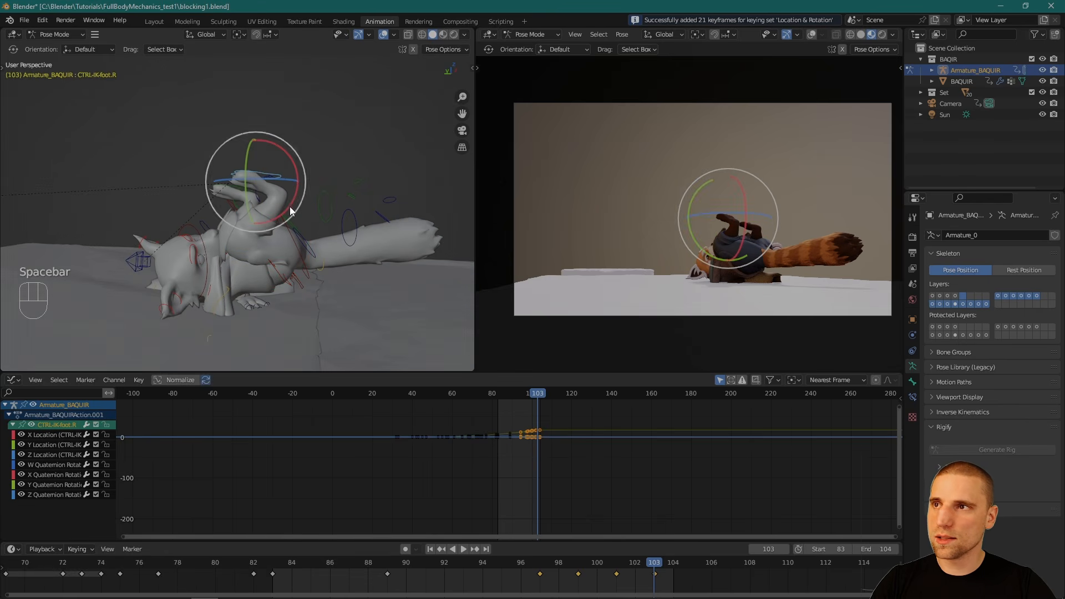
left_click(306, 280)
left_click_drag(306, 282, 343, 218, "alt")
key("w")
key("a")
key("i")
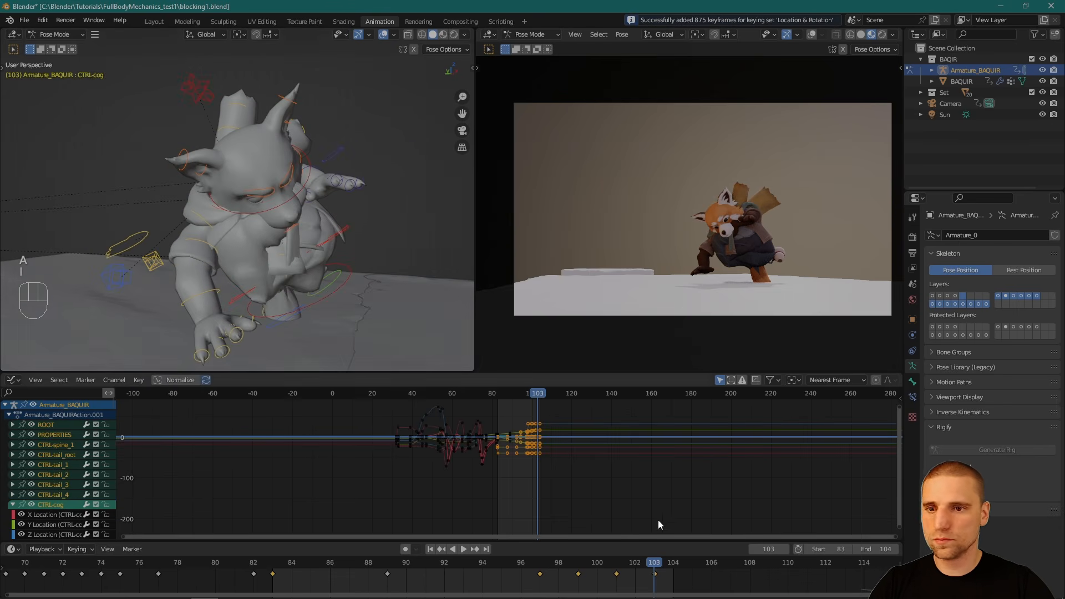
Step: Select the right foot control and lower it toward the ledge at frame 103, using frame 101 as reference
scroll(631, 564, "up", 2, "alt")
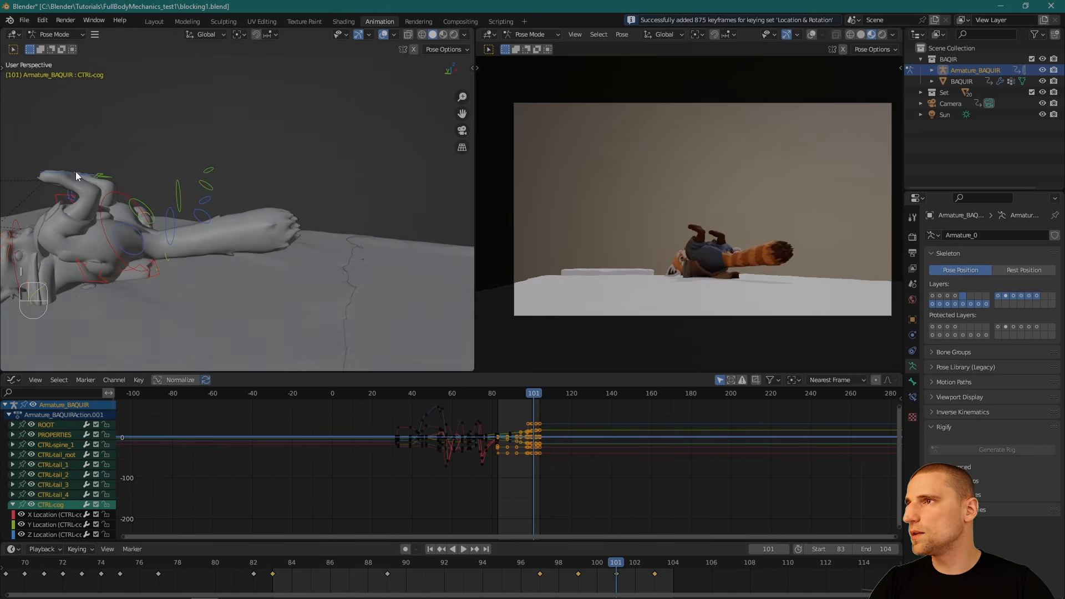
left_click(242, 148)
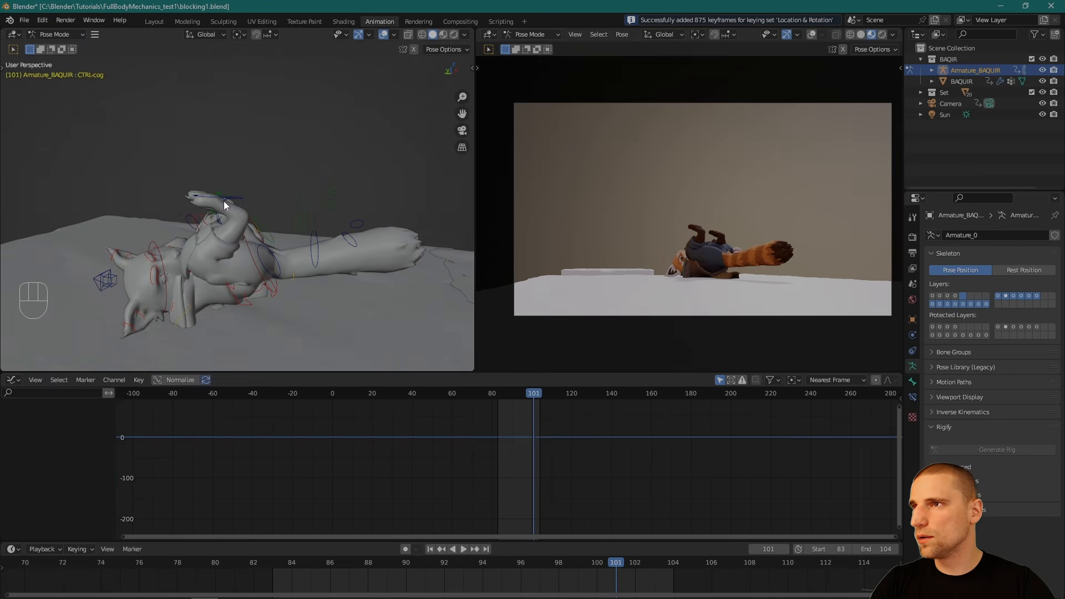
left_click(241, 198)
left_click_drag(236, 204, 238, 186, "alt")
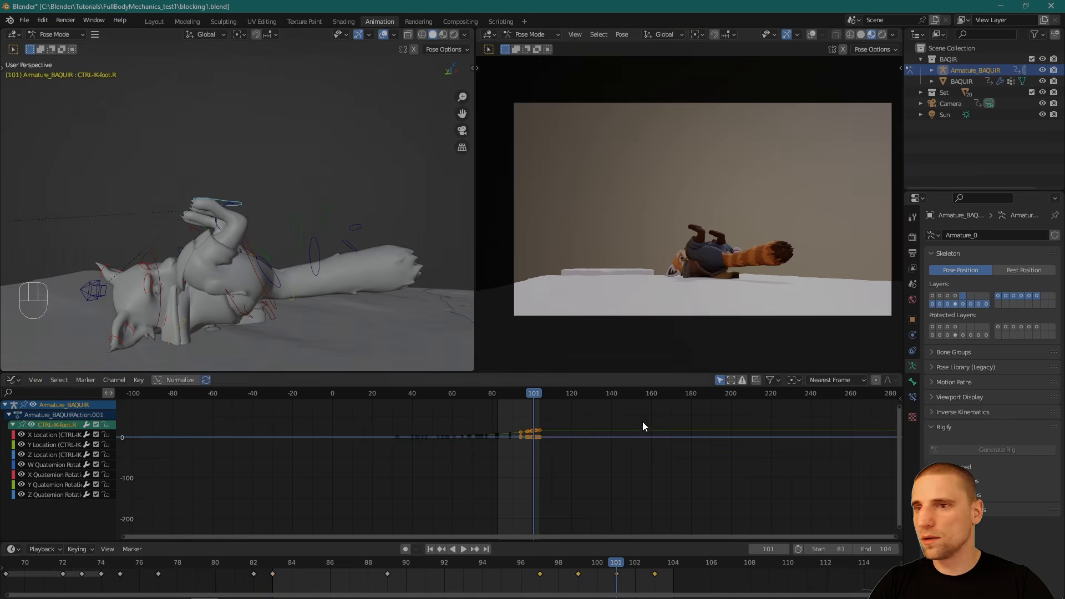
left_click(654, 563)
left_click_drag(116, 167, 261, 228, "alt")
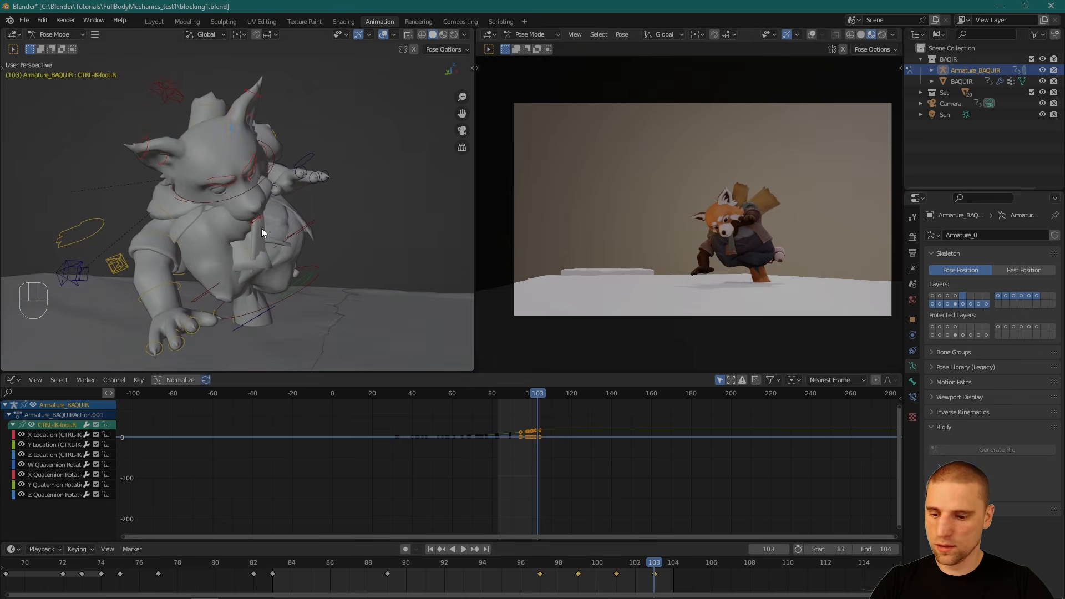
key("space")
left_click_drag(225, 188, 253, 176, "alt")
left_click_drag(252, 127, 257, 243)
key("space")
left_click_drag(305, 282, 266, 314, "alt")
key("space")
left_click_drag(265, 315, 325, 207, "alt")
key("w")
key("alt+z")
Step: Review the leap and landing through the camera from about frame 92
left_click_drag(333, 560, 446, 516)
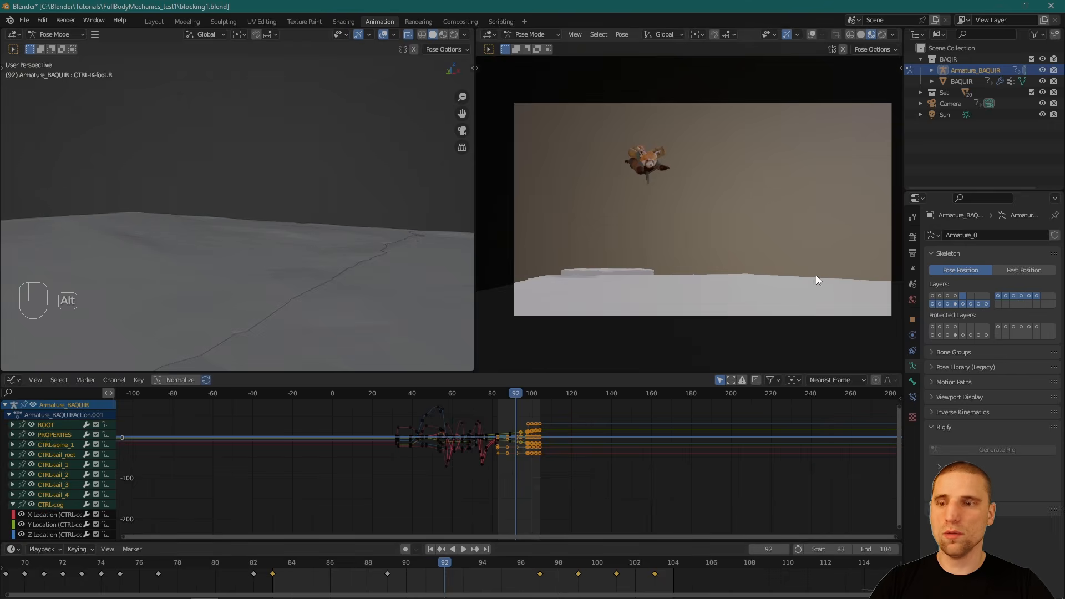
key("ctrl+alt+space")
key("space")
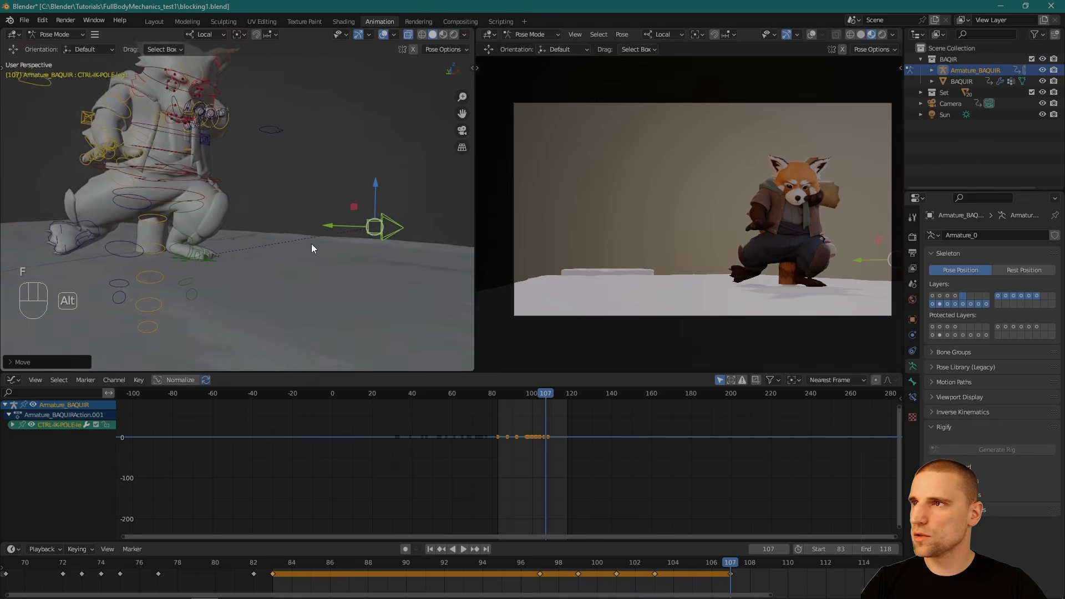
Step: Reset the rotation and location of the hips and all three spine controls at frame 107
left_click_drag(311, 245, 354, 214, "alt")
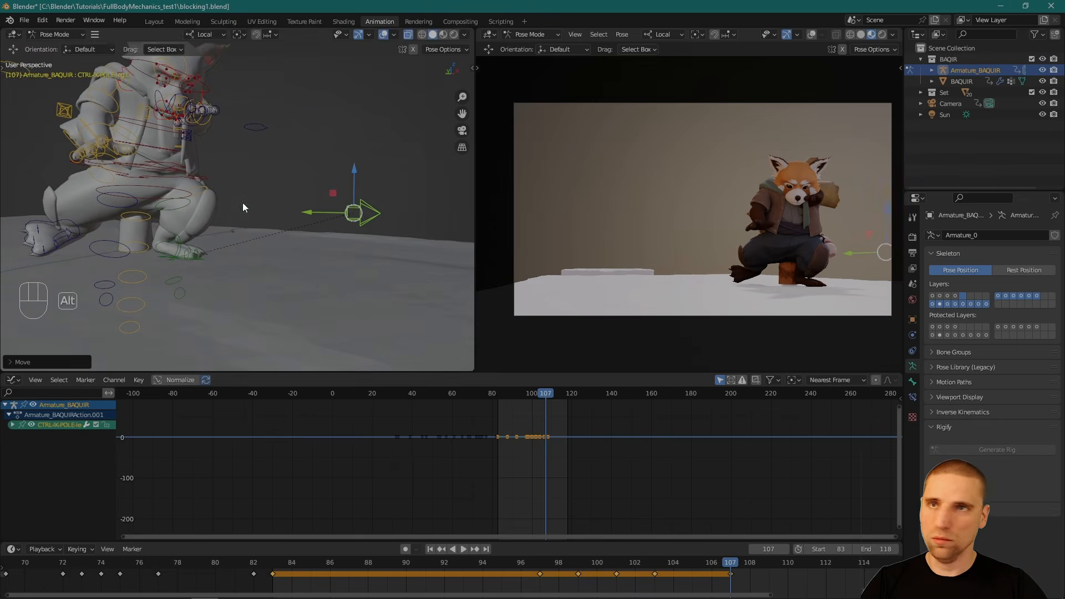
right_click_drag(242, 202, 241, 188, "alt")
middle_click_drag(241, 187, 238, 266, "alt")
right_click_drag(239, 266, 318, 192, "alt")
key("w")
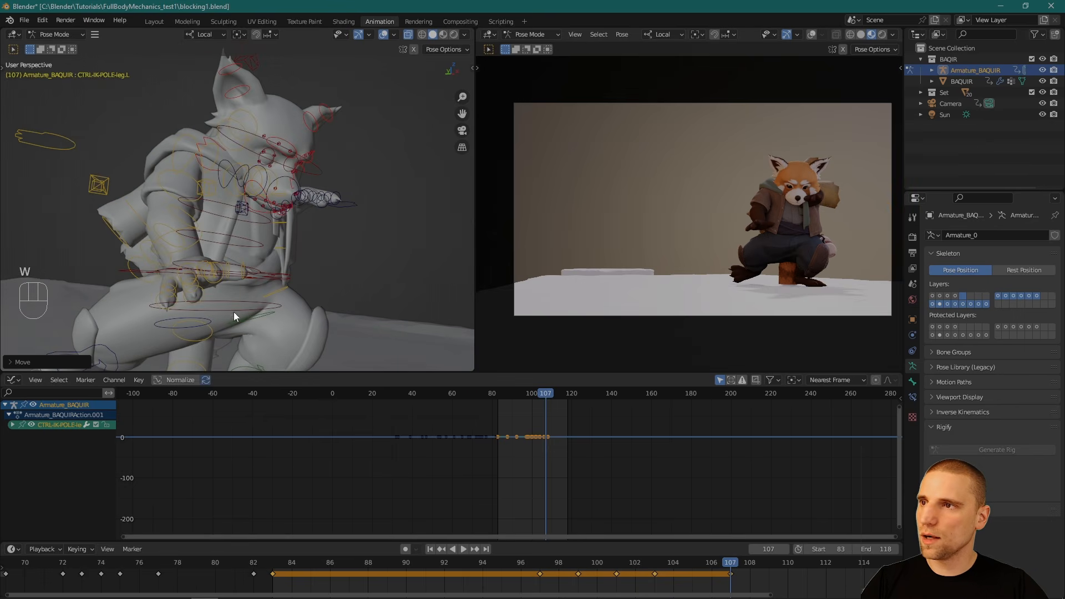
left_click(260, 302)
left_click(255, 239, "shift")
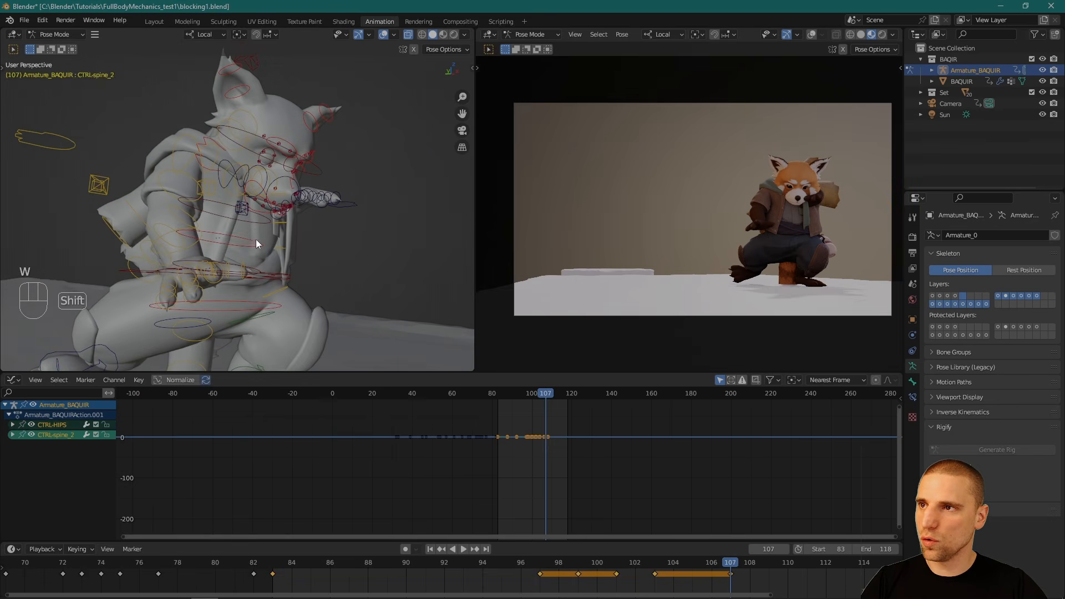
left_click_drag(256, 239, 278, 235, "alt")
left_click(267, 171, "shift")
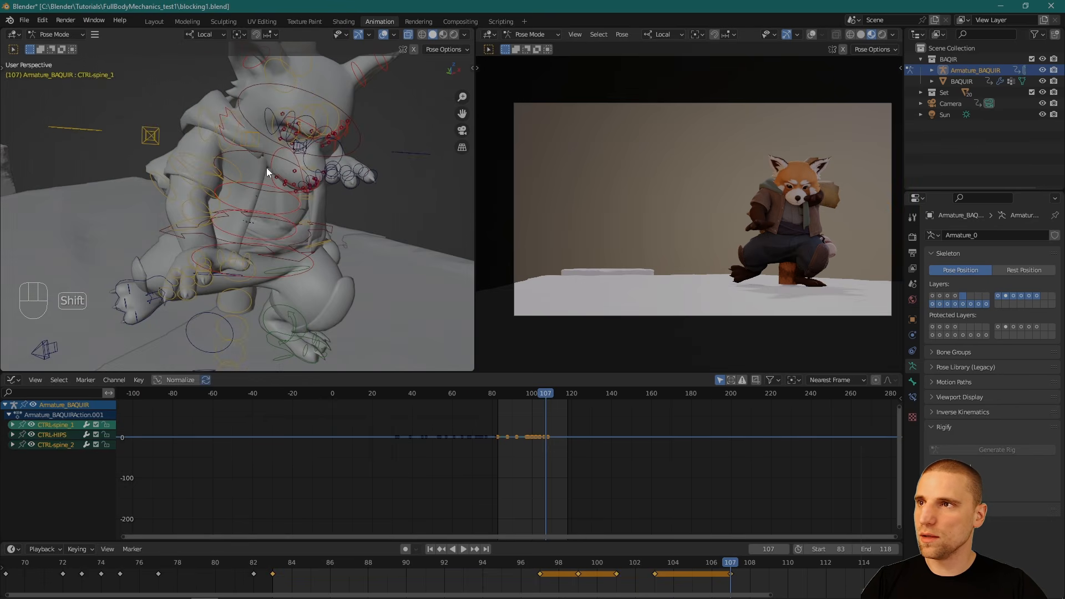
left_click(248, 187, "shift")
key("alt+r")
key("alt+g")
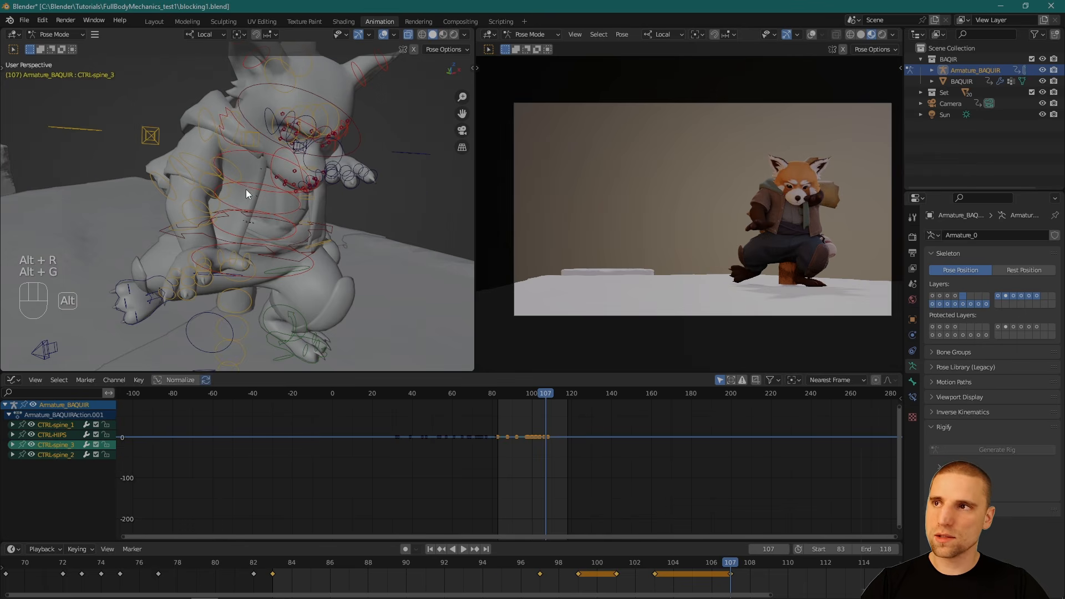
Step: Add the neck control to the selection, clear its rotation so the head lifts, and key the selected controls at frame 107
left_click_drag(269, 182, 330, 209, "alt")
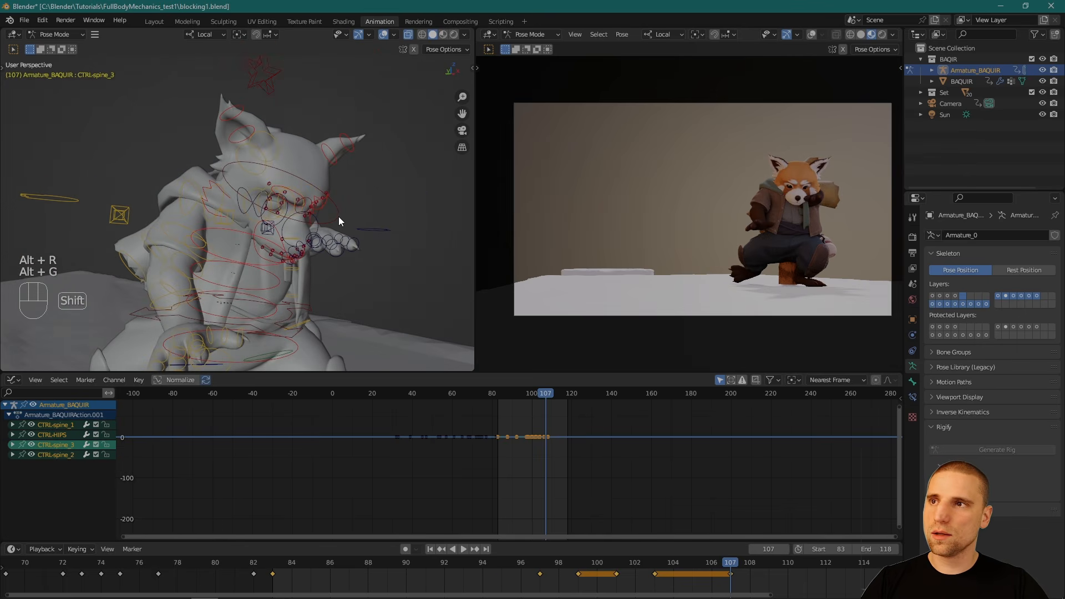
left_click(339, 218, "shift")
key("alt+r")
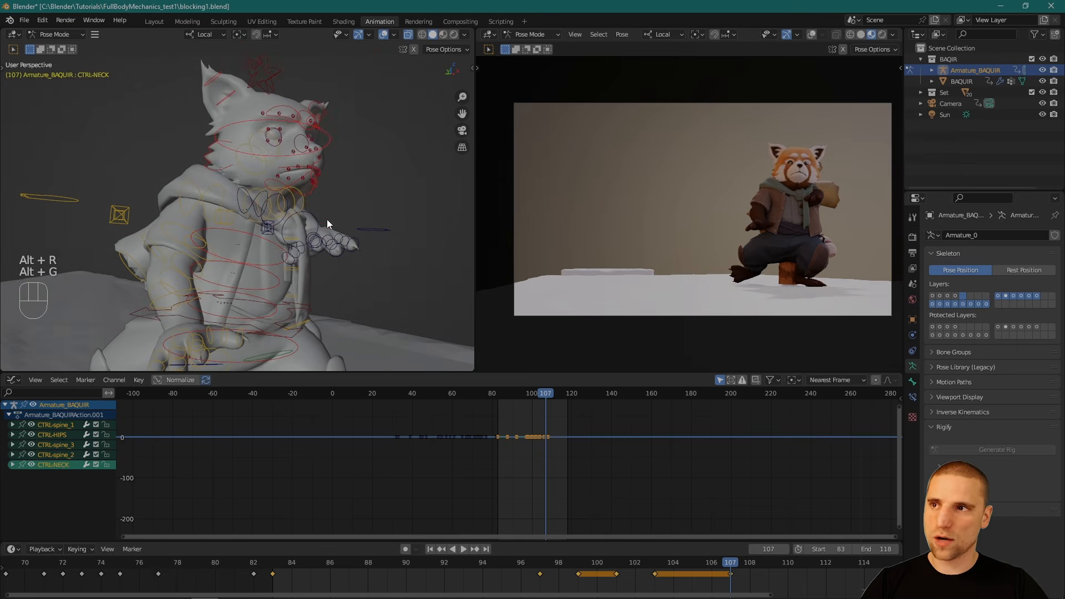
left_click_drag(322, 236, 278, 217, "alt")
key("i")
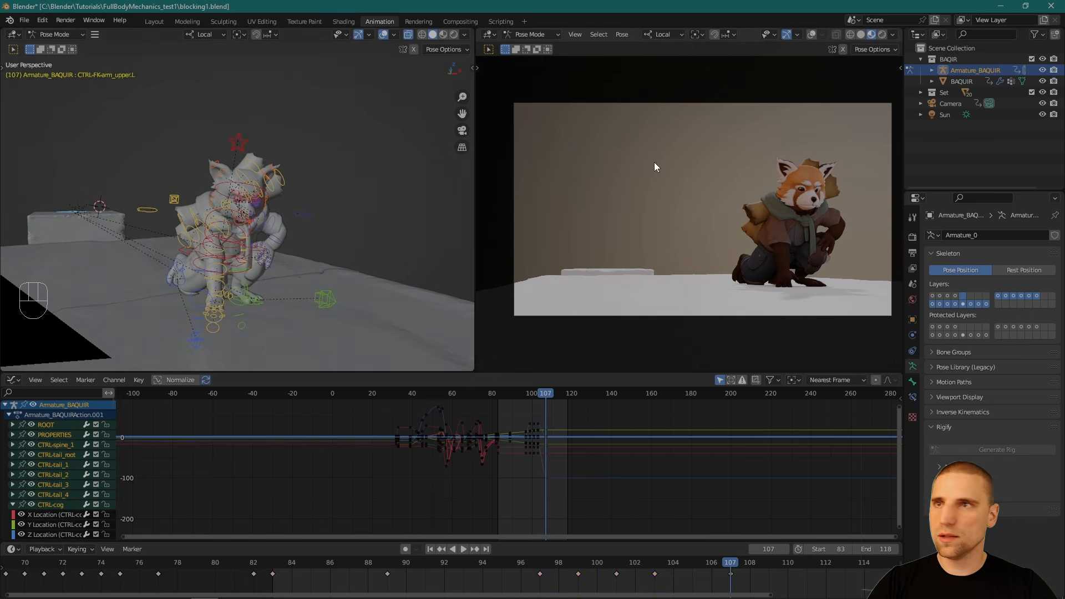
Step: Leave Pose Mode for Object Mode and select the scene camera
mouse_move(319, 206)
left_mouse_down("alt")
mouse_move(335, 235)
mouse_move(319, 219)
left_mouse_up("alt")
right_click_drag(319, 220, 333, 244, "alt")
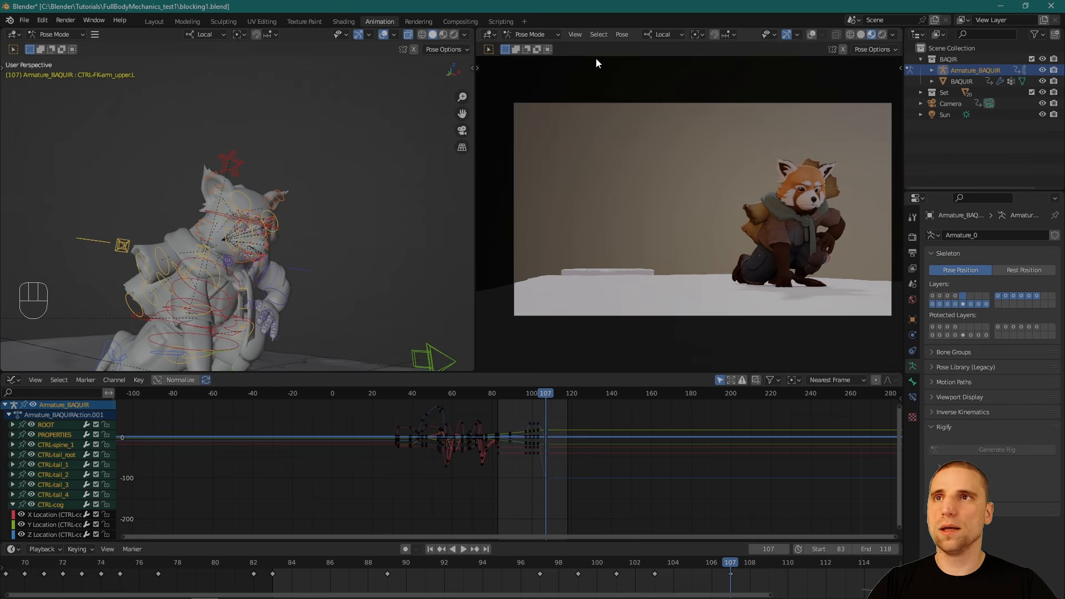
left_click_drag(160, 128, 309, 245, "alt")
right_click_drag(309, 244, 276, 228, "alt")
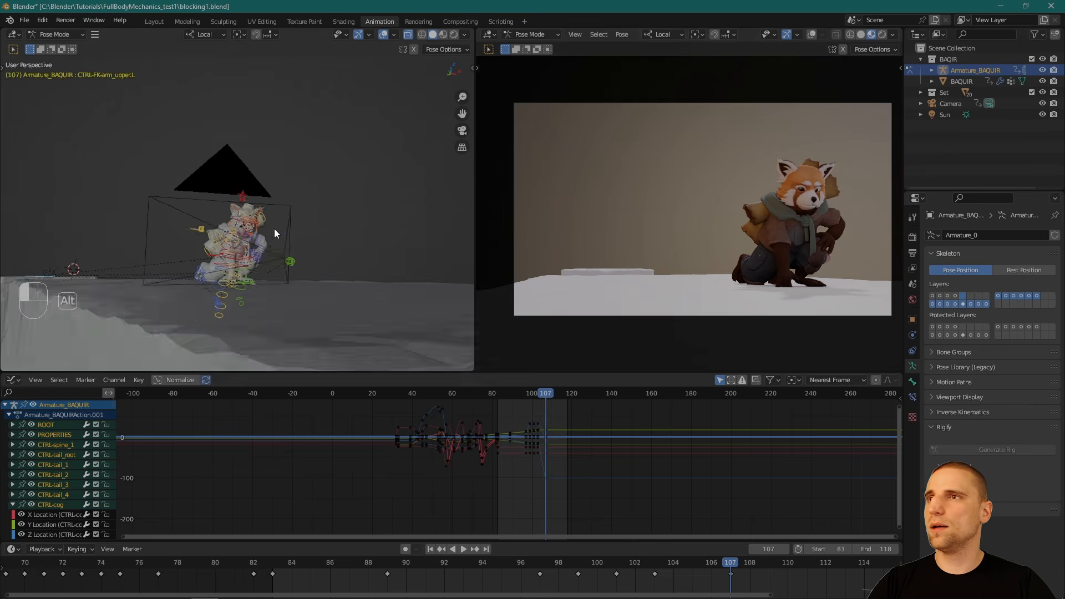
left_click_drag(242, 195, 267, 178, "alt")
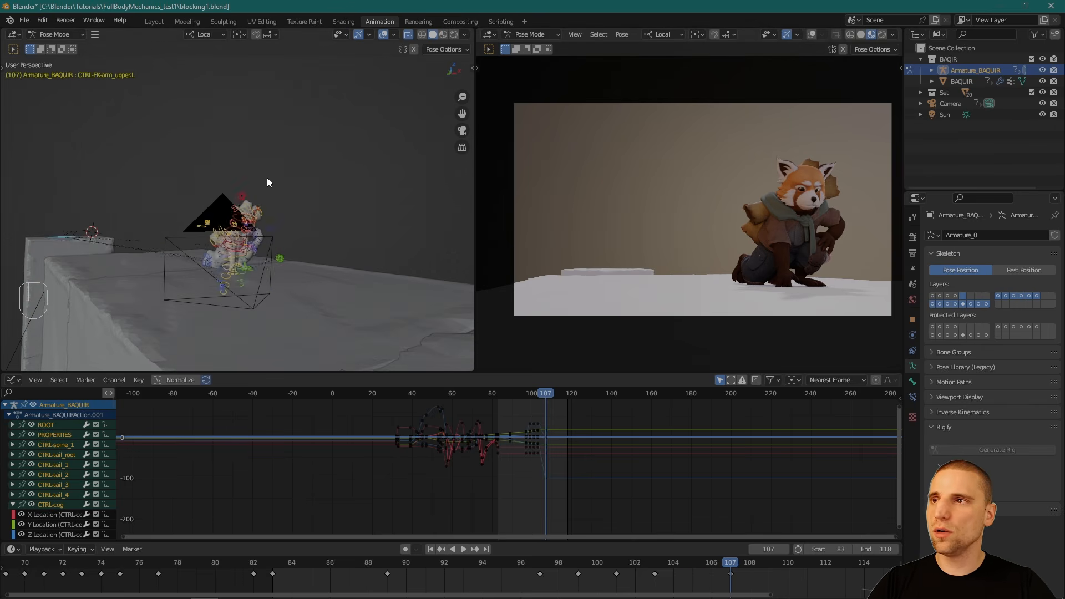
left_click(352, 186)
key("ctrl+Tab")
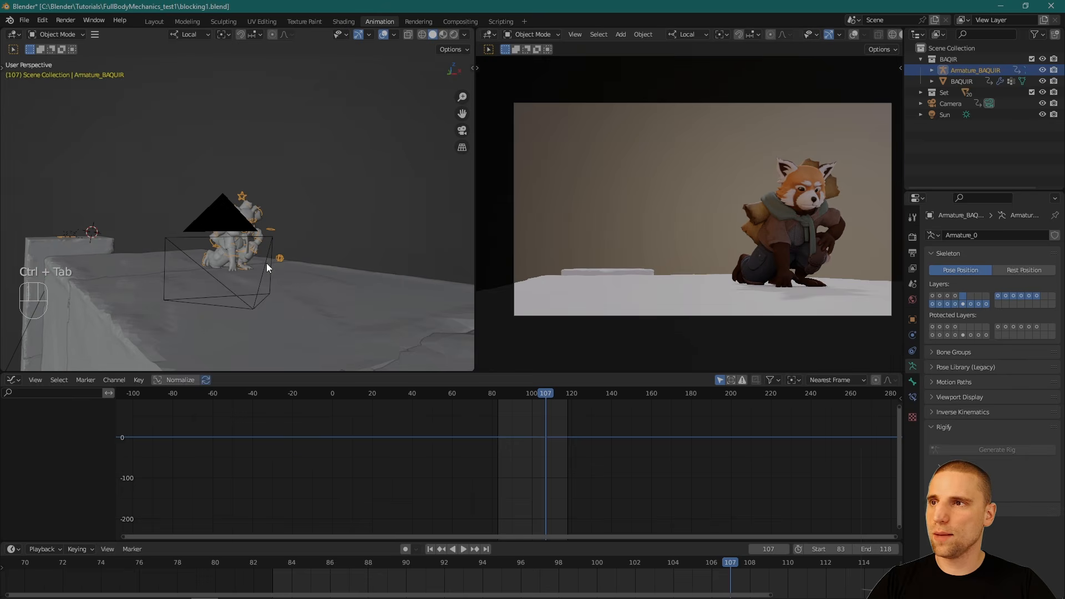
left_click(267, 263)
Step: Set the transform orientation to Global and move the camera much closer to the crouching character at frame 107
left_click_drag(266, 264, 305, 217, "alt")
key("space")
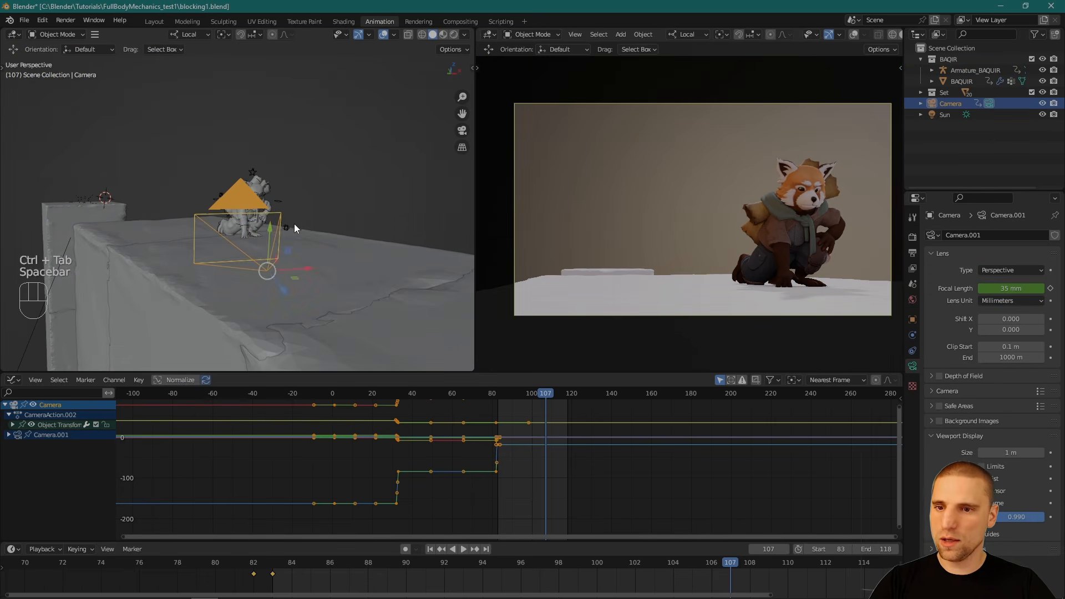
left_click_drag(302, 181, 292, 221, "alt")
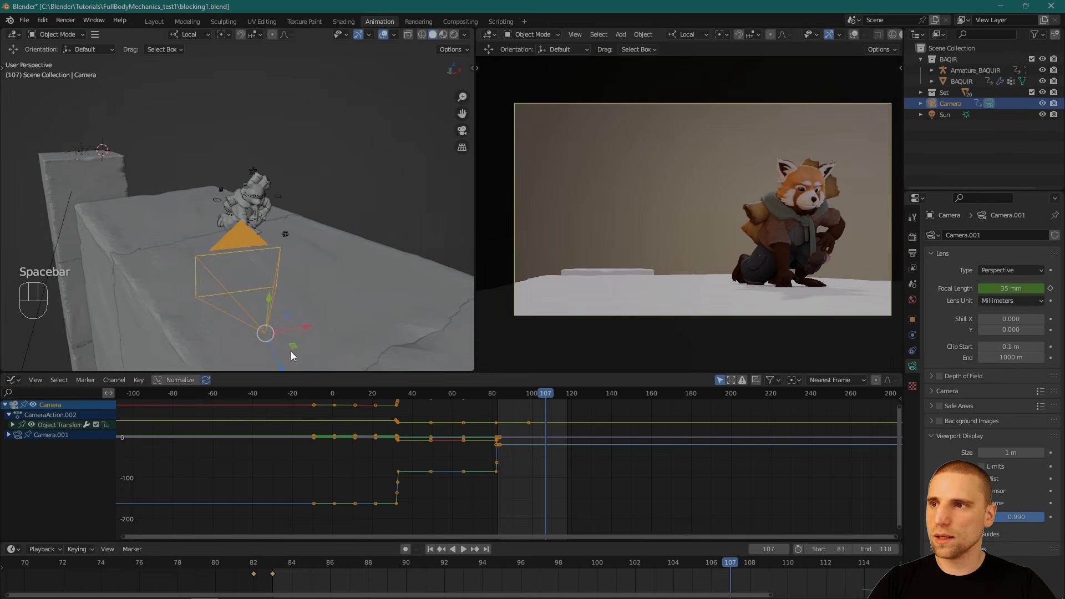
left_click(192, 35)
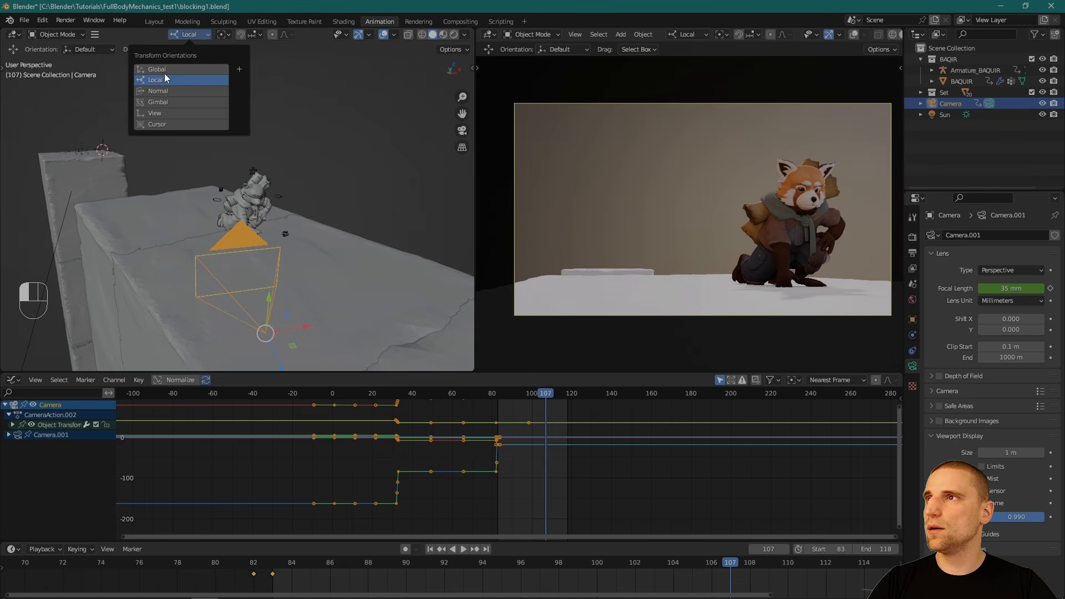
left_click(167, 72)
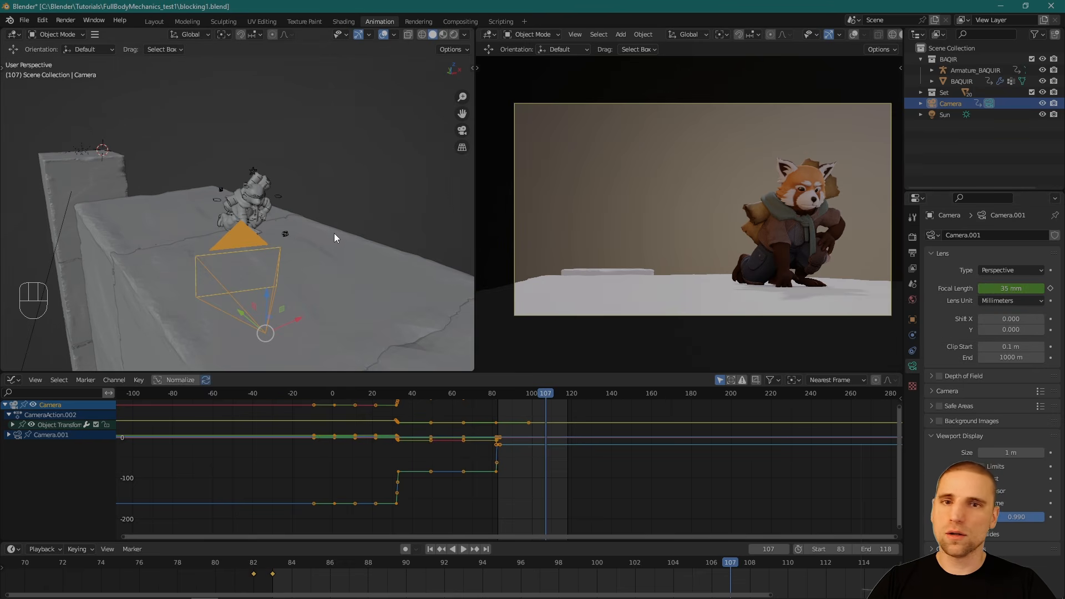
left_click_drag(322, 185, 275, 223, "alt")
left_click_drag(274, 223, 332, 164, "alt")
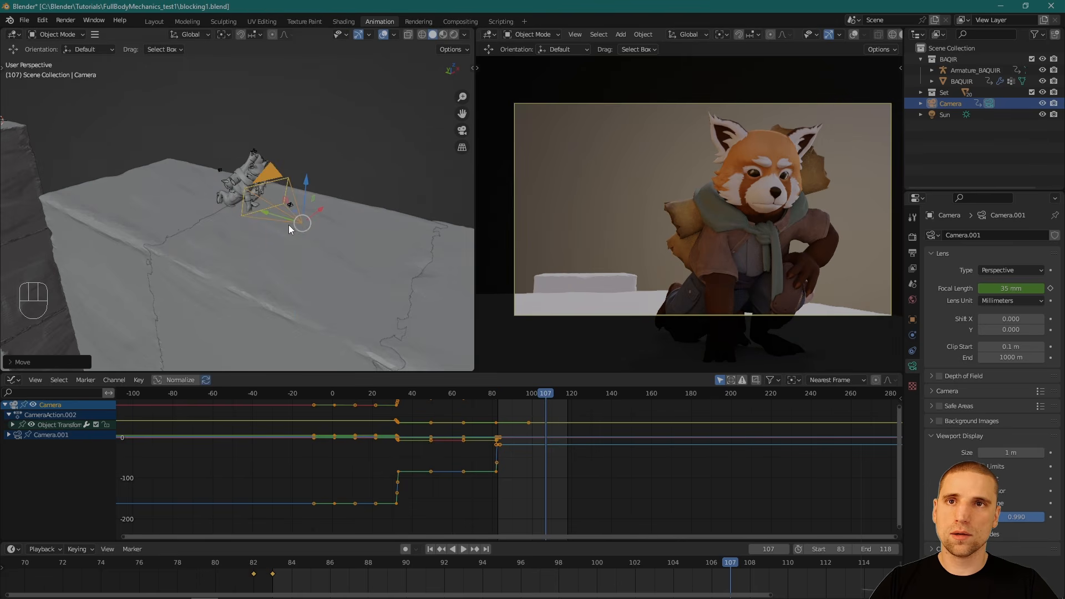
right_click_drag(320, 227, 365, 208, "alt")
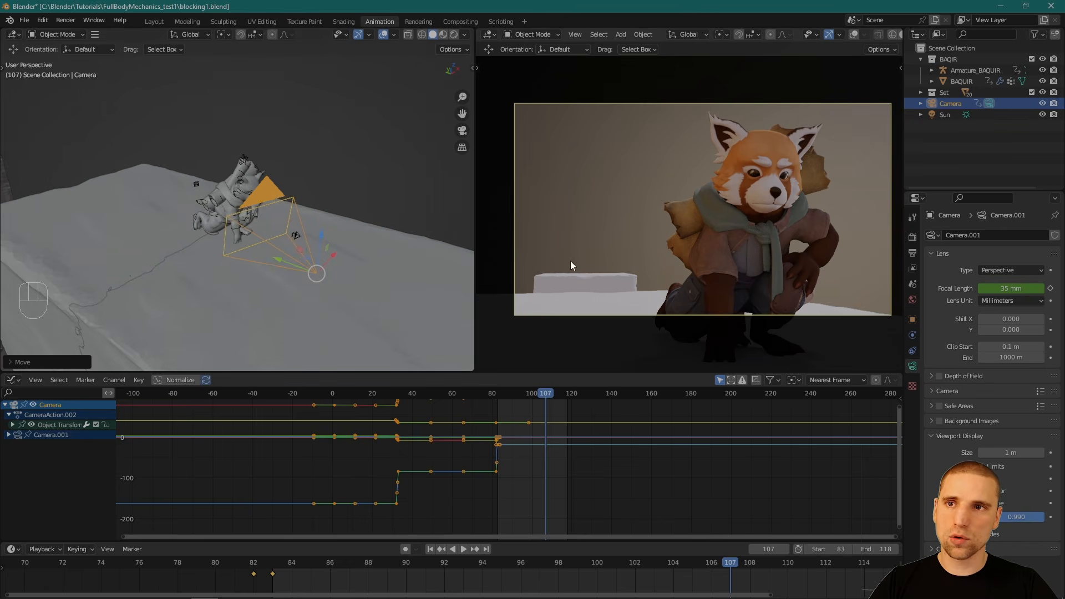
Step: Review the landing through the repositioned camera in an enlarged camera view, stopping at frame 109
key("alt+grave")
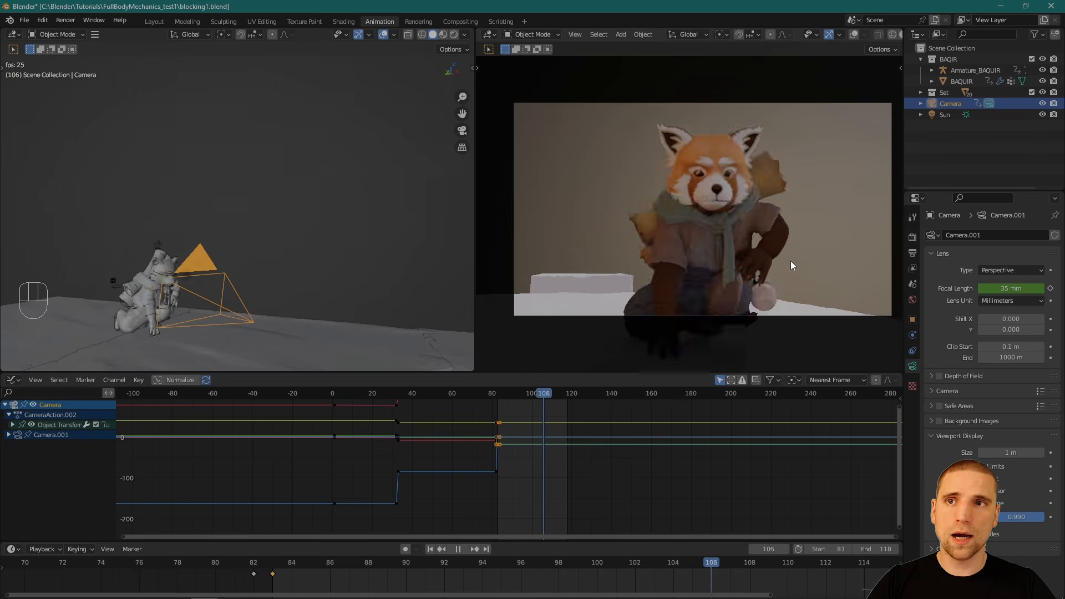
key("alt+grave")
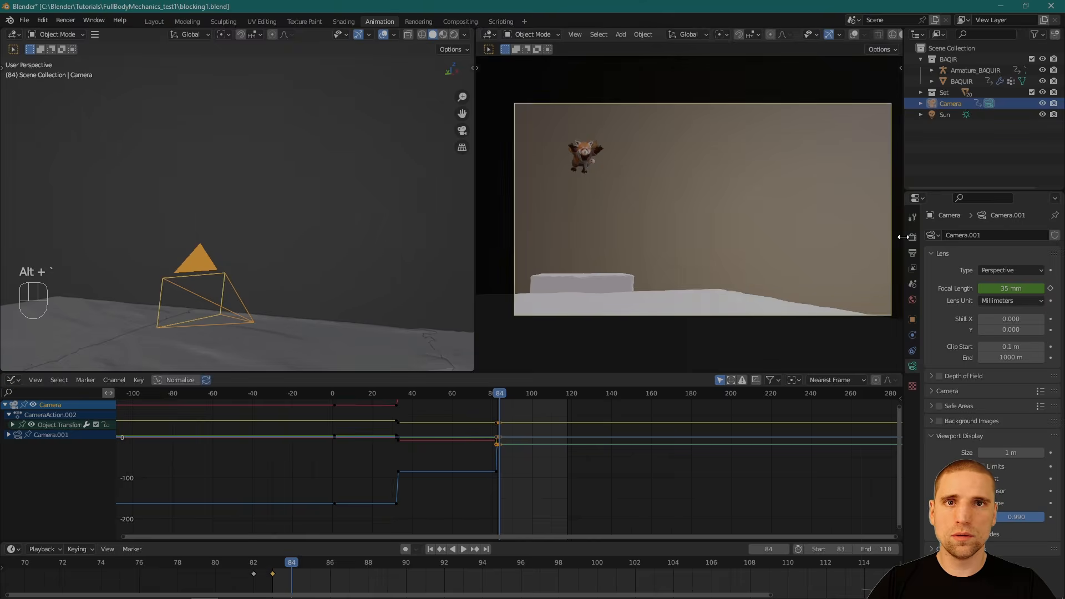
left_click_drag(903, 237, 1049, 237)
mouse_move(830, 566)
left_mouse_down()
mouse_move(854, 564)
mouse_move(763, 567)
mouse_move(871, 567)
mouse_move(845, 564)
left_mouse_up()
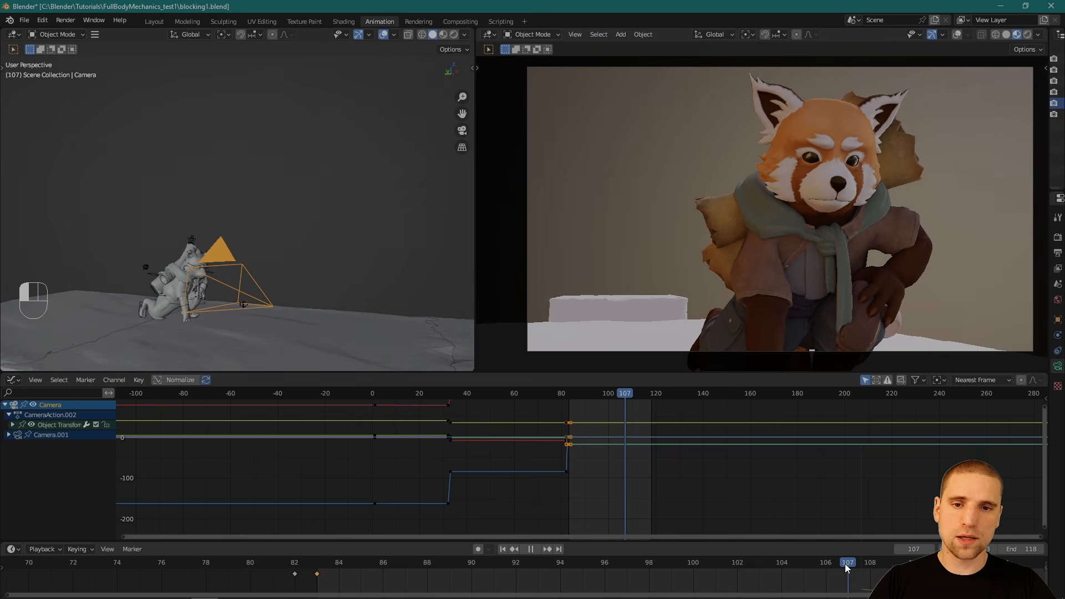
left_click_drag(846, 564, 883, 567)
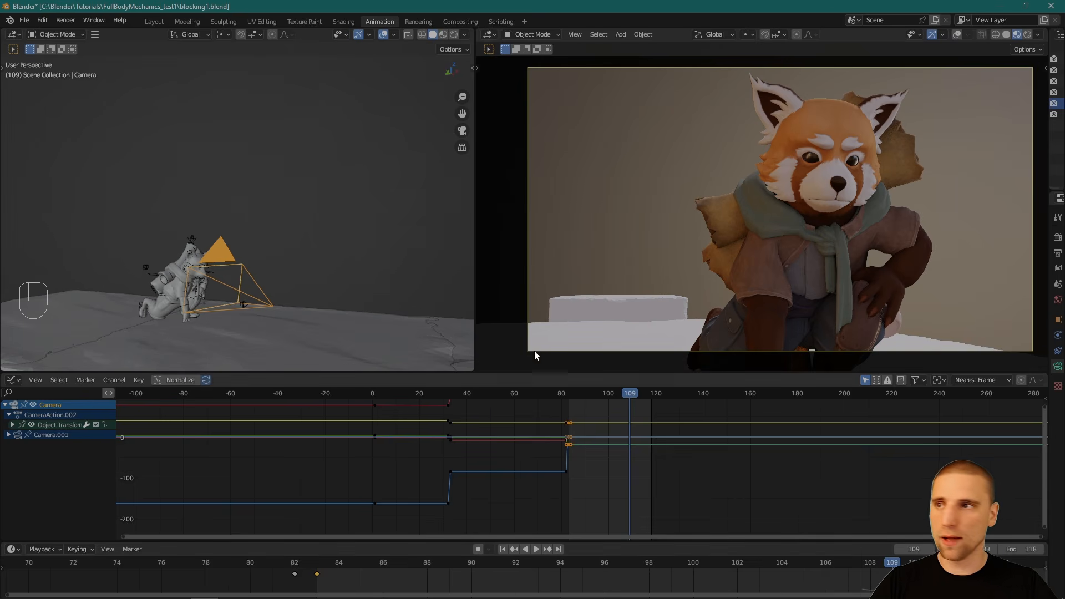
Step: Play the shot in the enlarged camera view and examine the crouch between frames 107 and 111
key("ctrl+alt+space")
key("space")
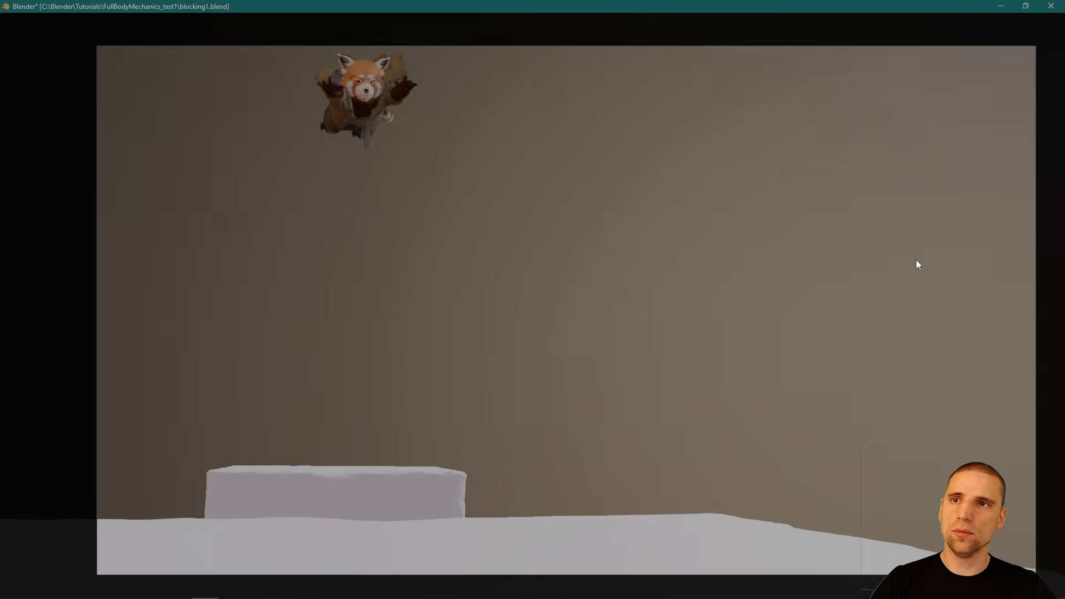
middle_click(281, 164, "alt")
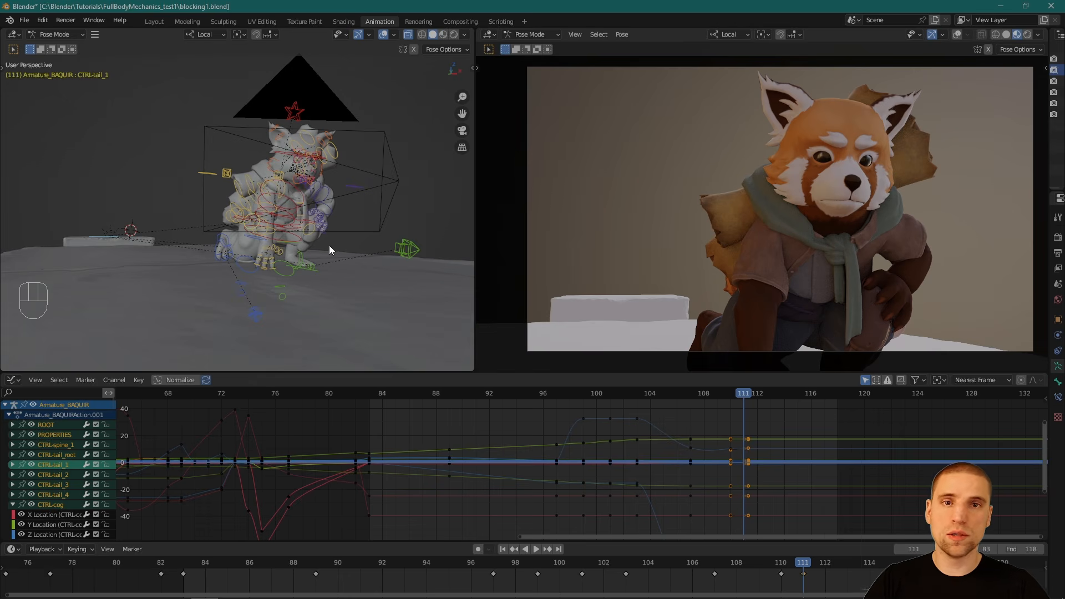
left_click_drag(322, 244, 318, 263, "alt")
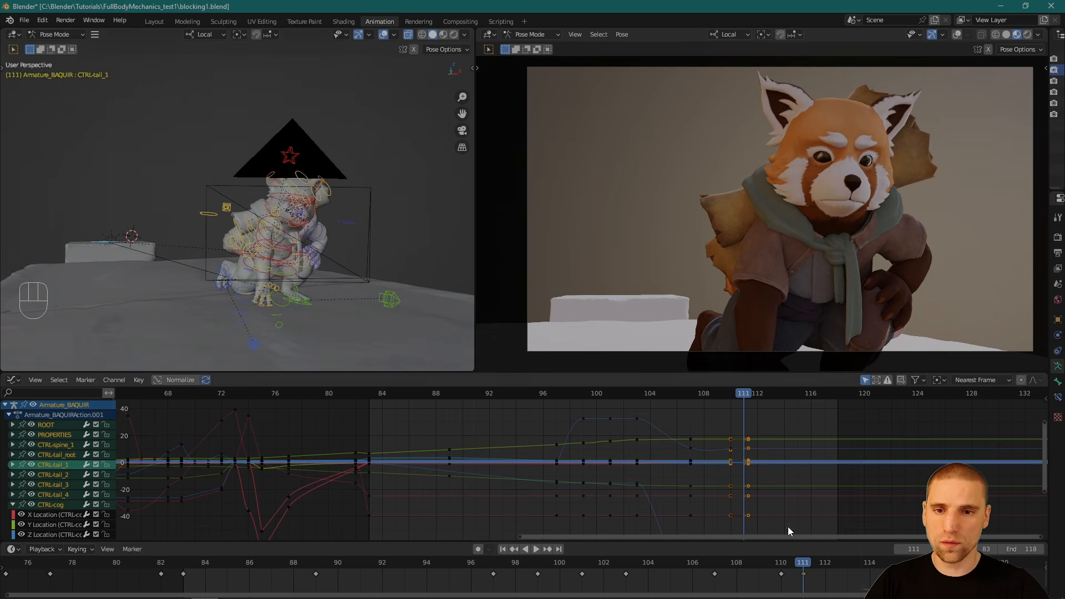
key("space")
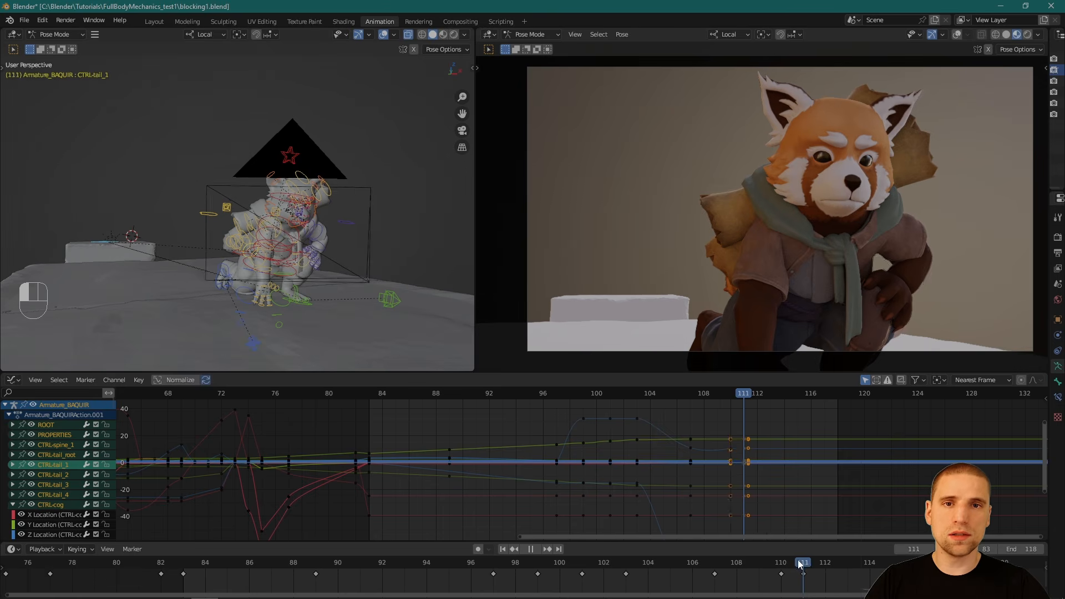
key("space")
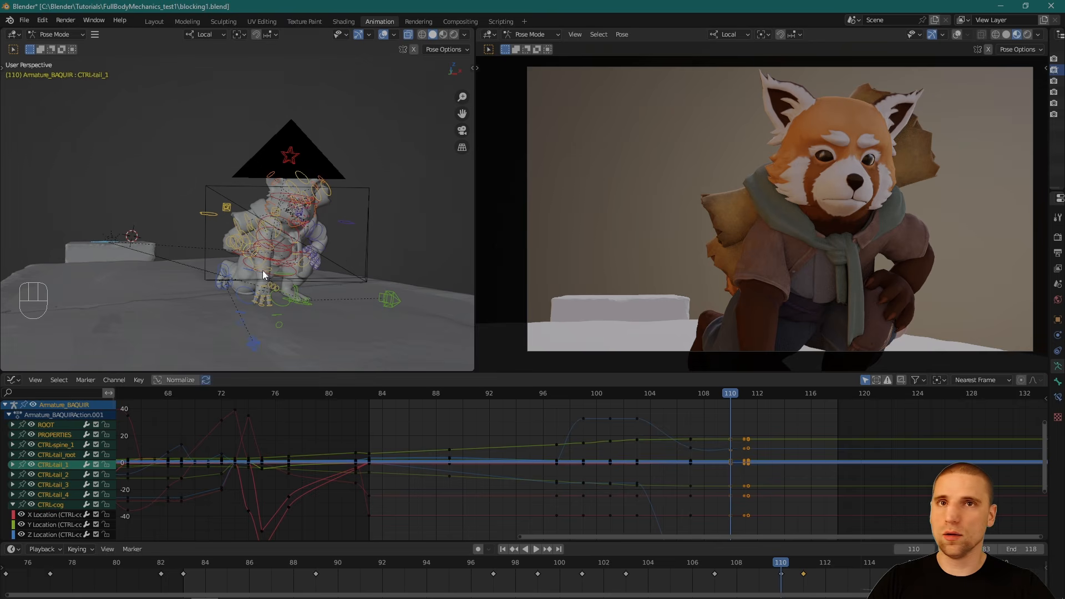
key("space")
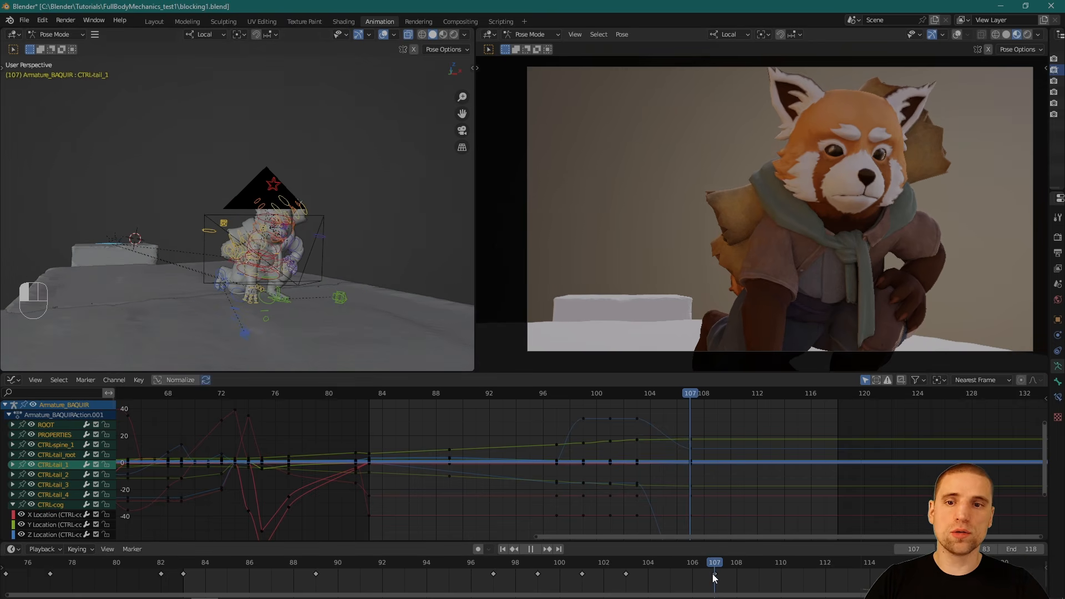
key("space")
Step: Select all of the character's controls and key their location and rotation at frames 107 and 111
middle_click_drag(283, 198, 257, 214, "alt")
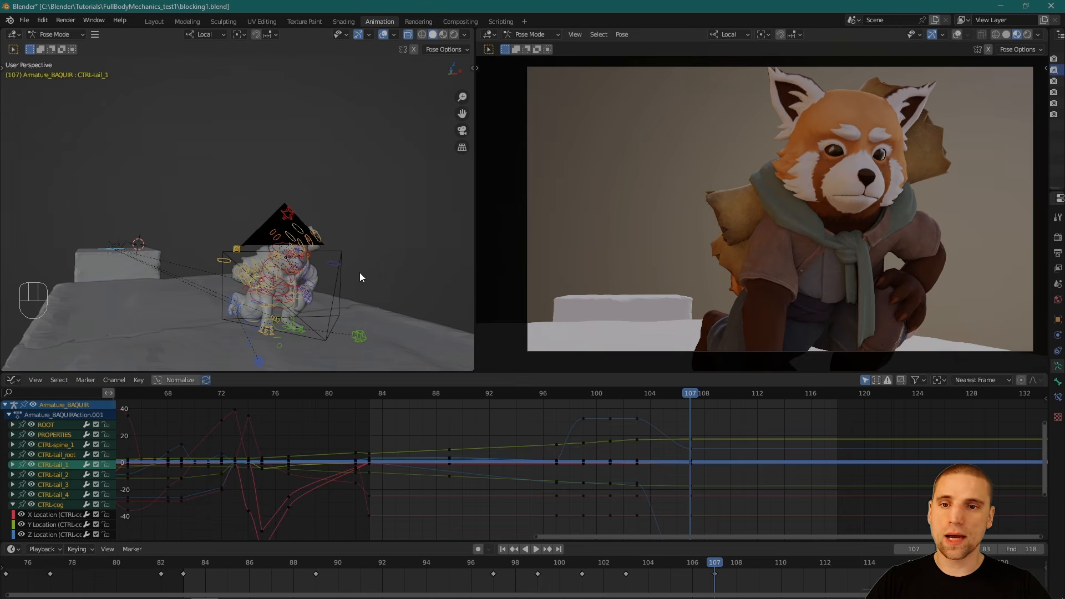
middle_click_drag(359, 272, 348, 265)
left_click(413, 242)
key("a")
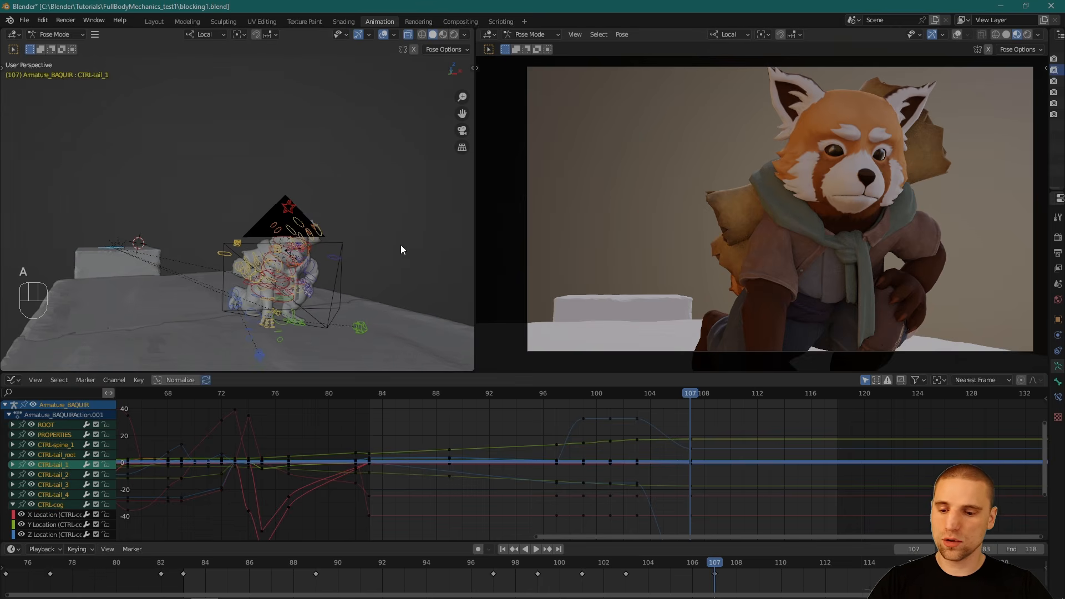
key("i")
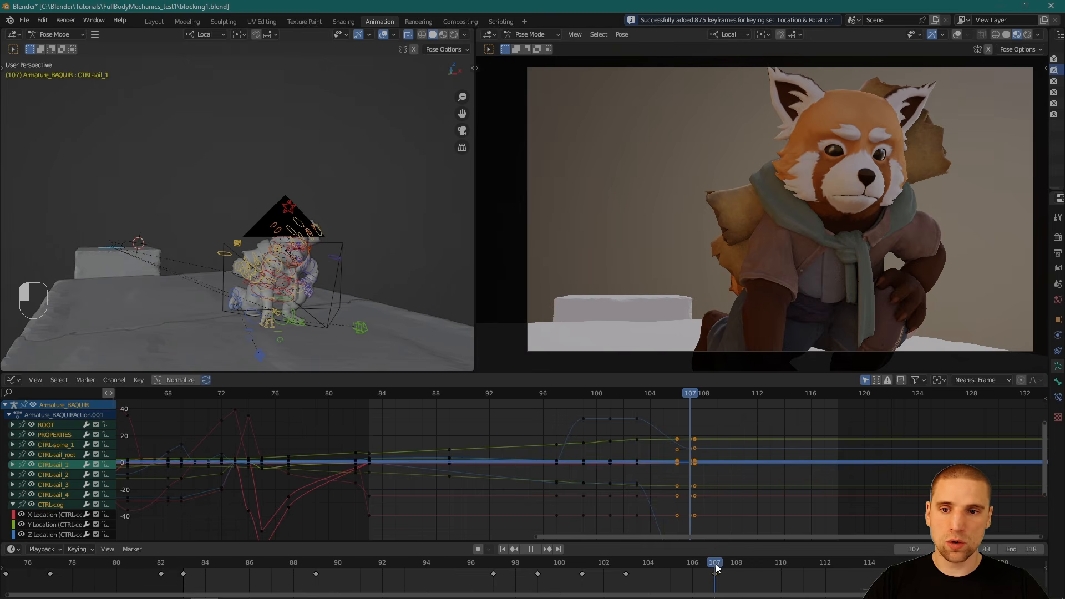
left_click_drag(716, 564, 794, 571)
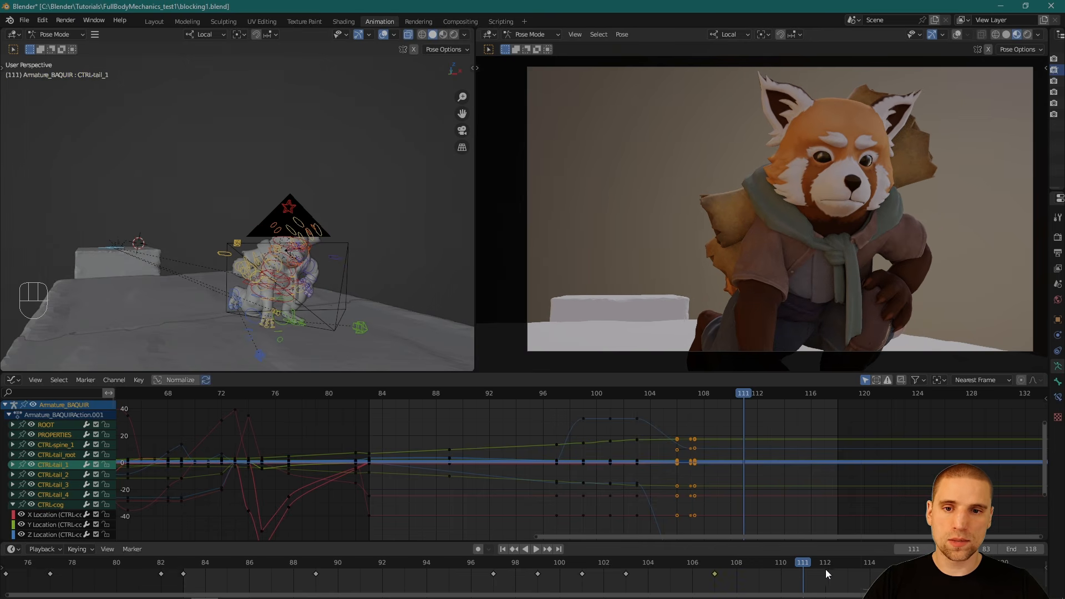
middle_click_drag(378, 183, 374, 200)
key("i")
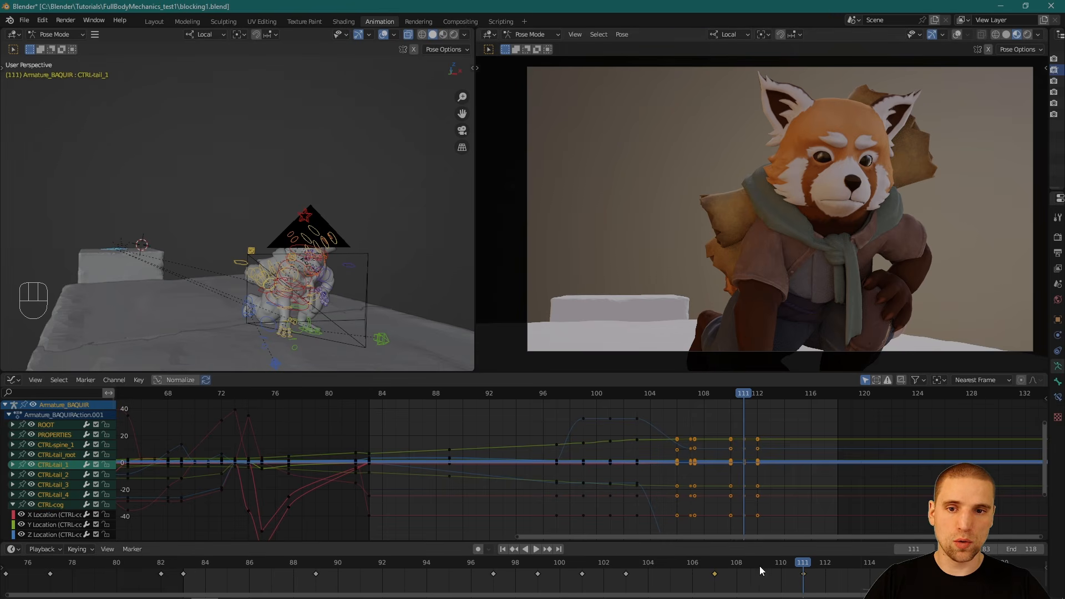
Step: Return to frame 107 and shift the CTRL-cog control slightly forward along its local Y axis
key("shift+ctrl+space")
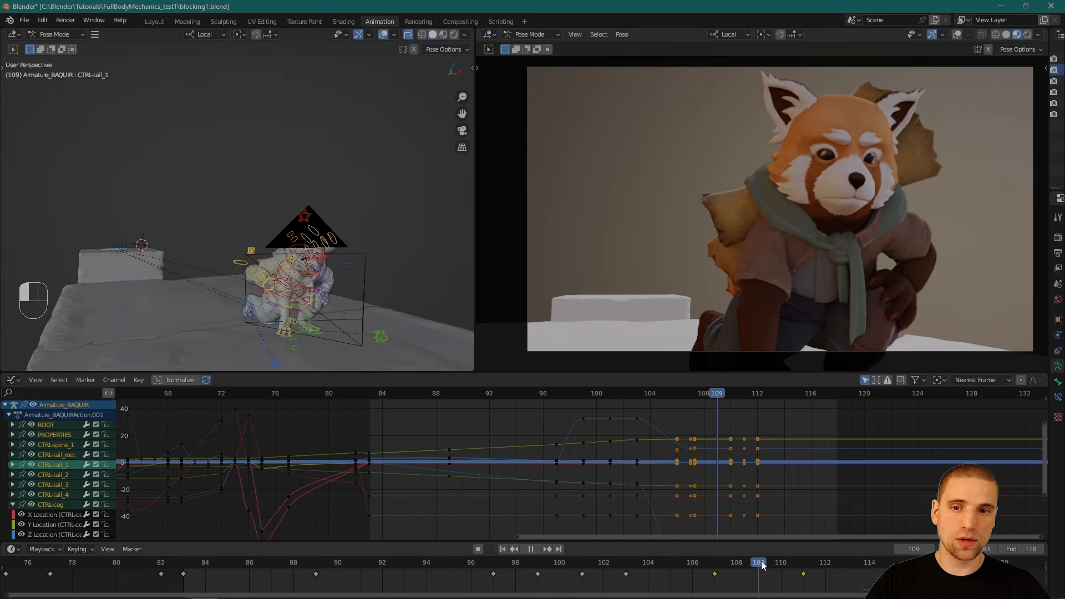
left_click_drag(761, 564, 715, 565)
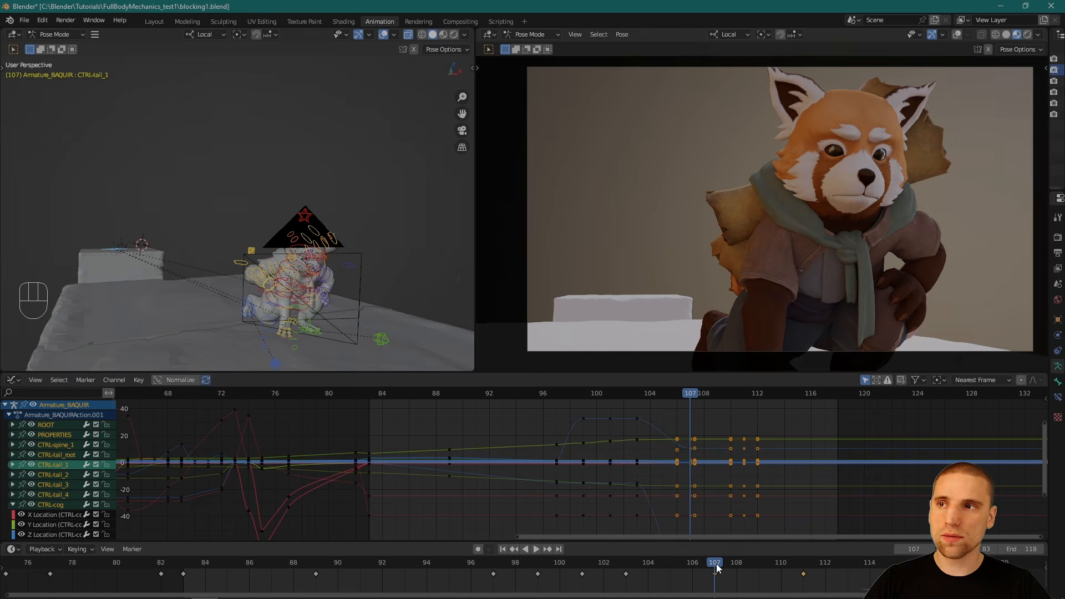
middle_click_drag(274, 208, 297, 185, "shift")
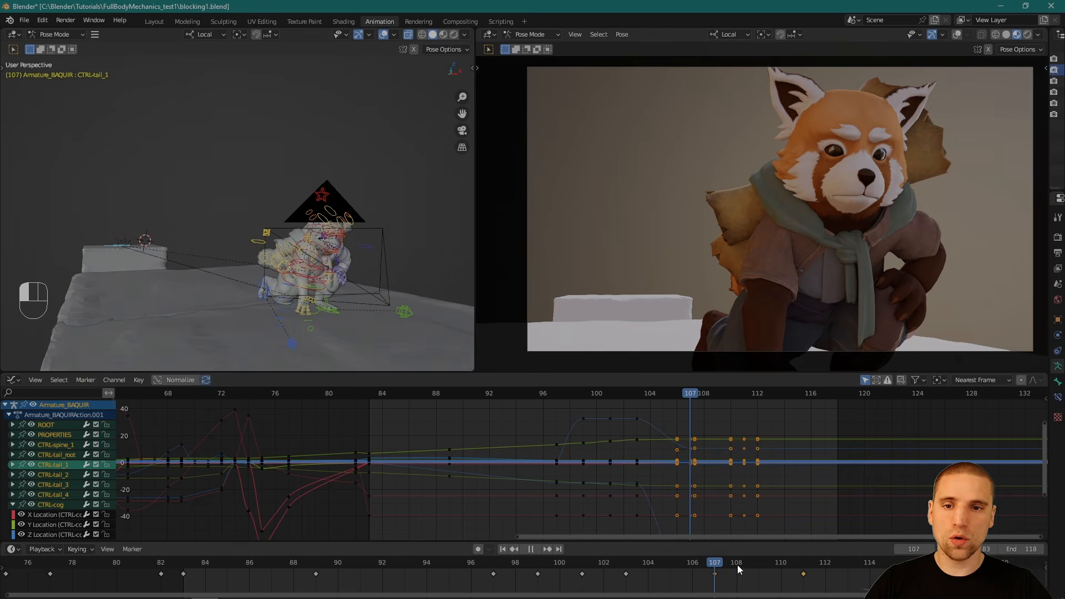
left_click_drag(738, 566, 710, 566)
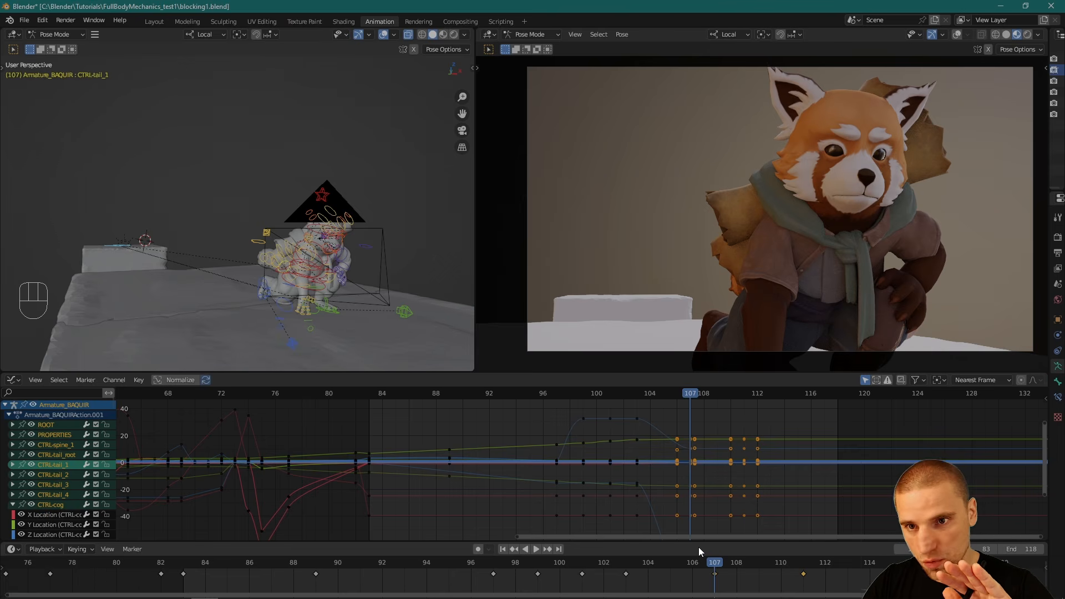
scroll(226, 218, "up", 5)
middle_click_drag(183, 217, 308, 314, "alt")
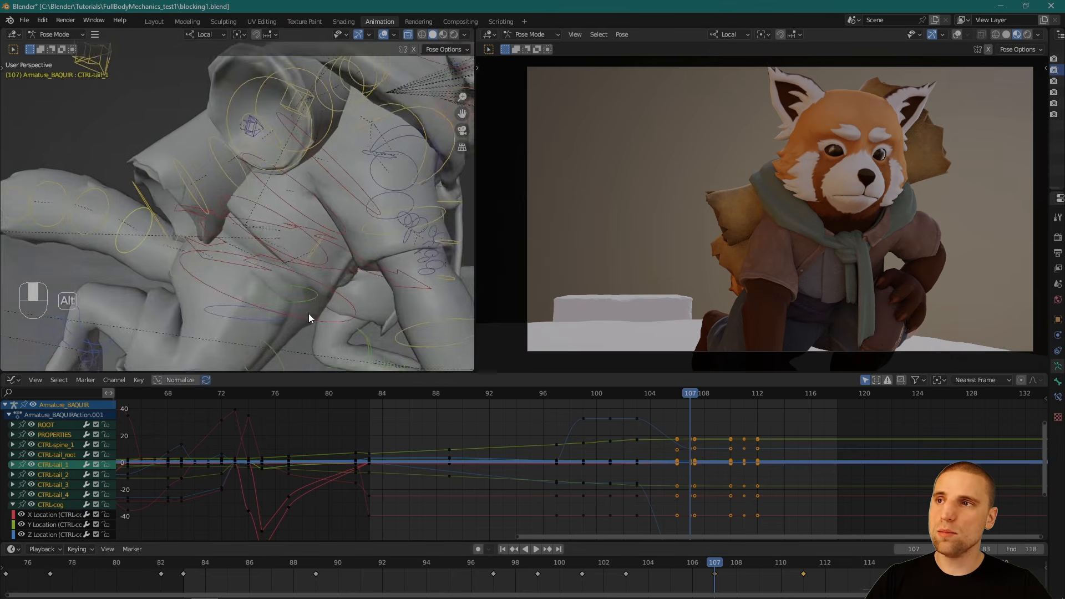
scroll(309, 314, "down", 2)
left_click_drag(294, 263, 341, 271, "alt")
left_click(342, 270)
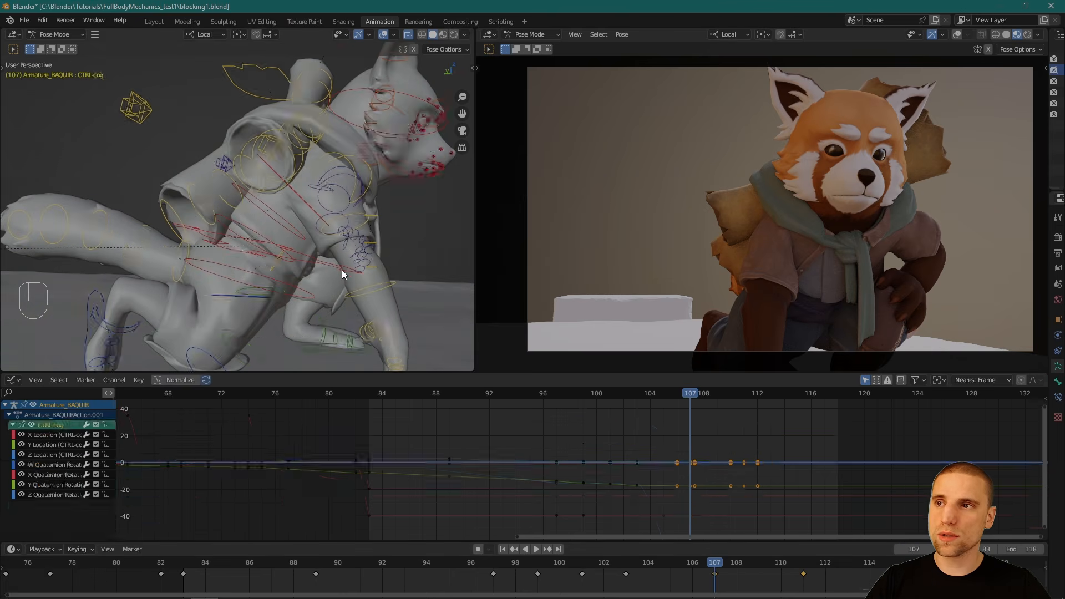
key("space")
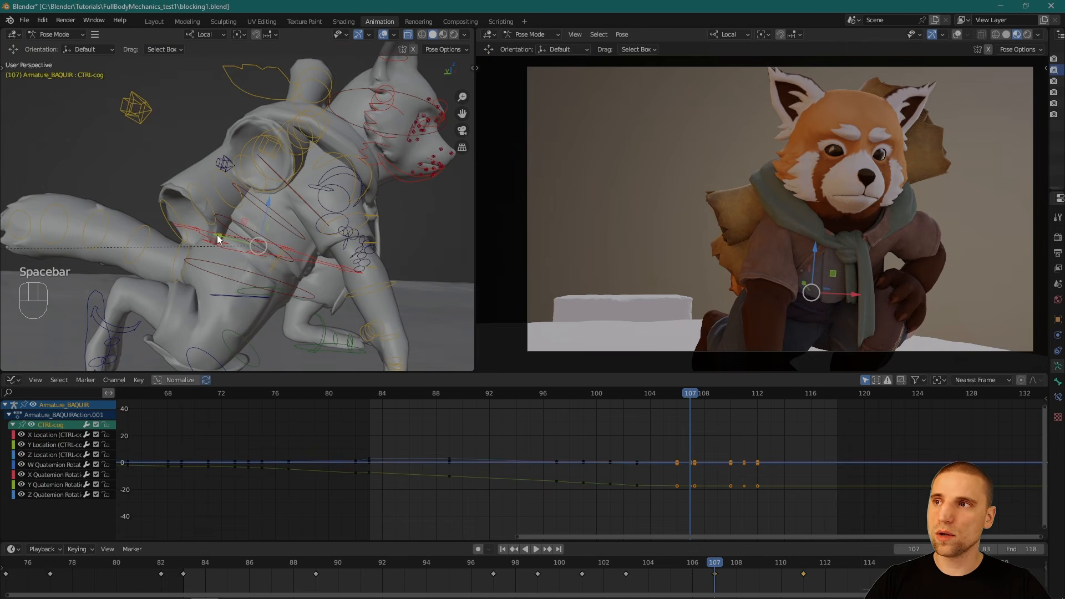
mouse_move(218, 240)
left_mouse_down()
mouse_move(226, 237)
mouse_move(226, 255)
left_mouse_up()
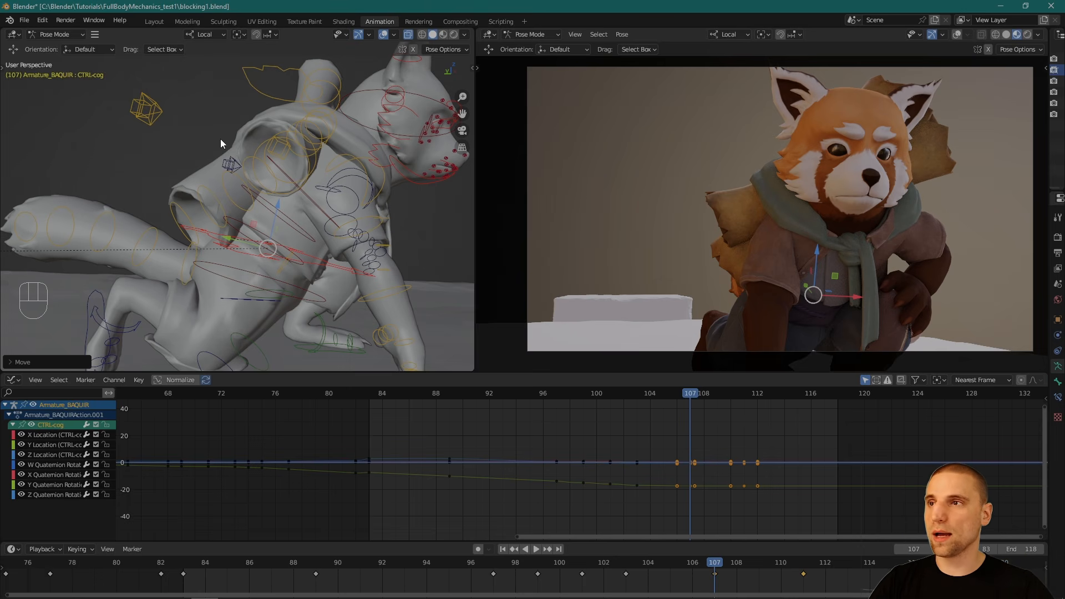
middle_click_drag(225, 239, 252, 240)
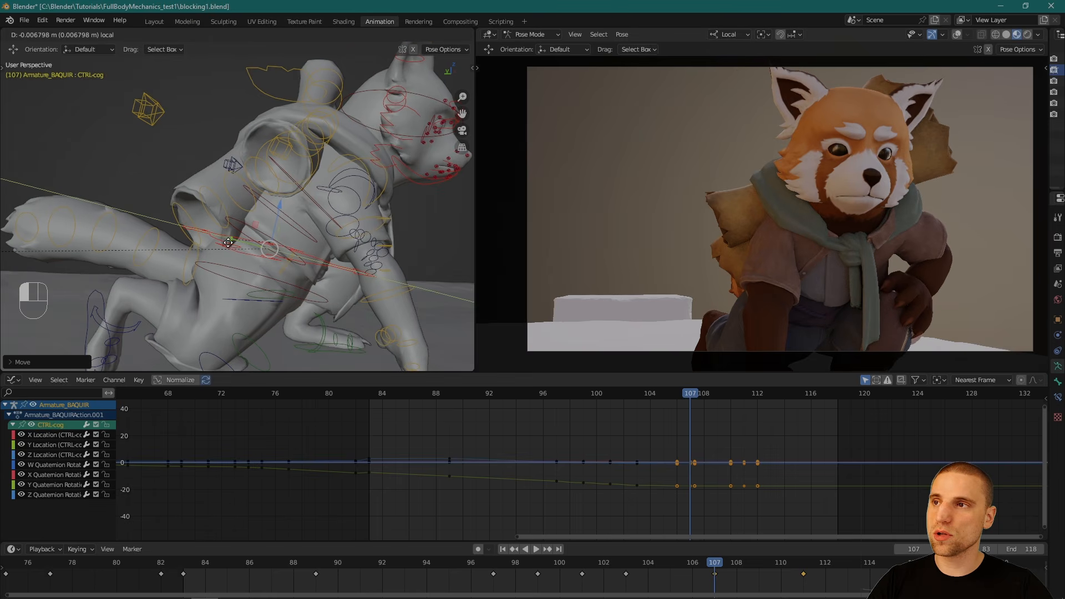
Step: Refine the upper-body pose at frame 107 so the head tips further down and forward
key("space")
left_click(252, 247)
left_click_drag(309, 235, 305, 230)
Step: Step back and forth through the keyed poses between frames 99 and 111, comparing the crouches at frames 107 and 111
key("Down")
key("Up")
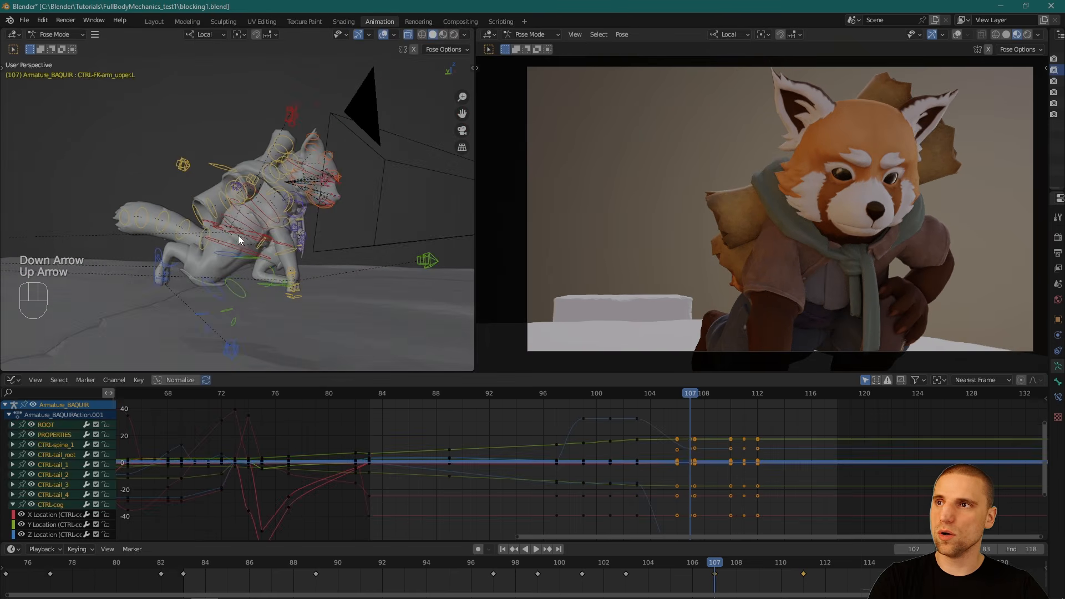
key("Down")
key("Down")
key("Down")
key("Down")
key("Up")
key("Up")
key("Up")
key("Up")
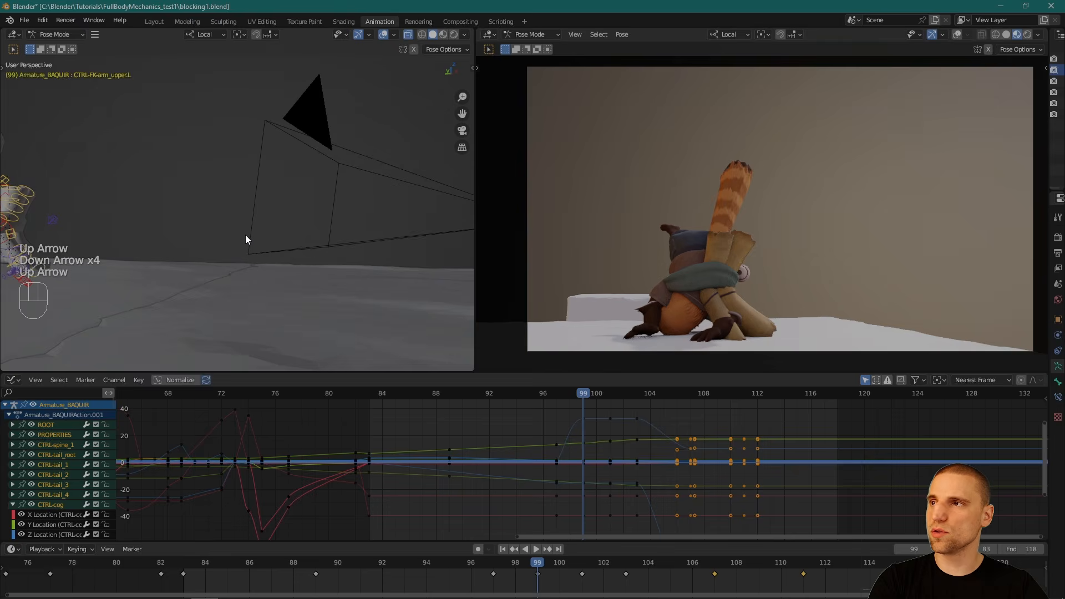
key("Up")
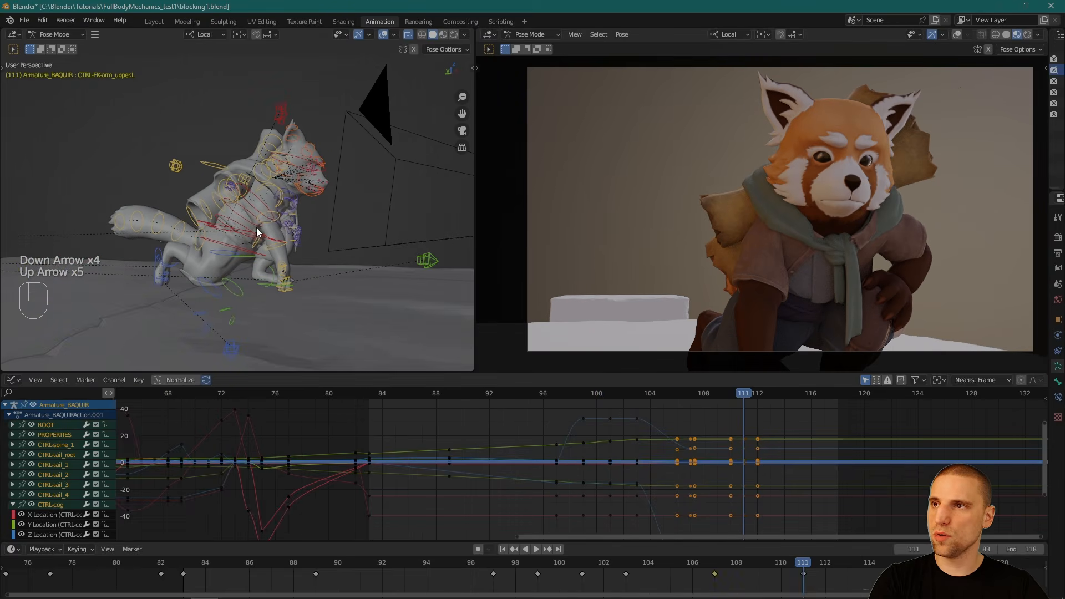
key("Down")
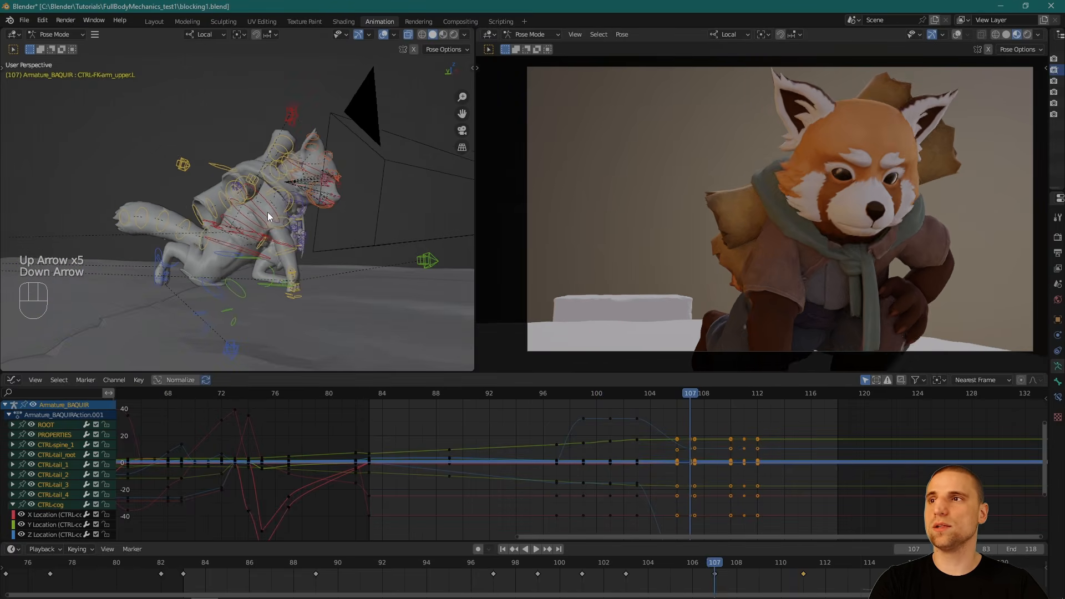
key("Up")
key("Down")
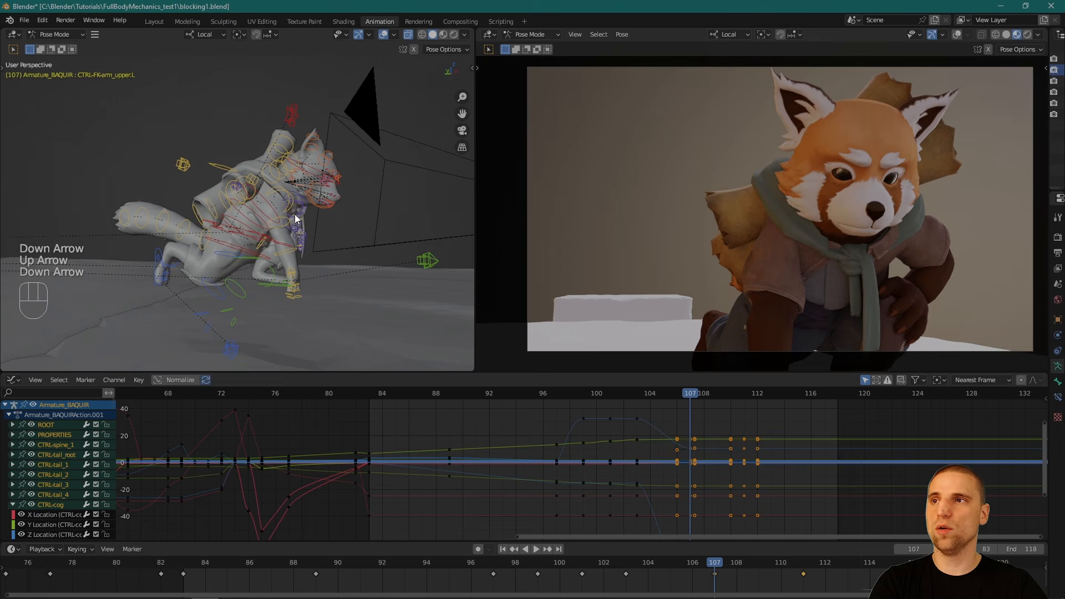
key("Up")
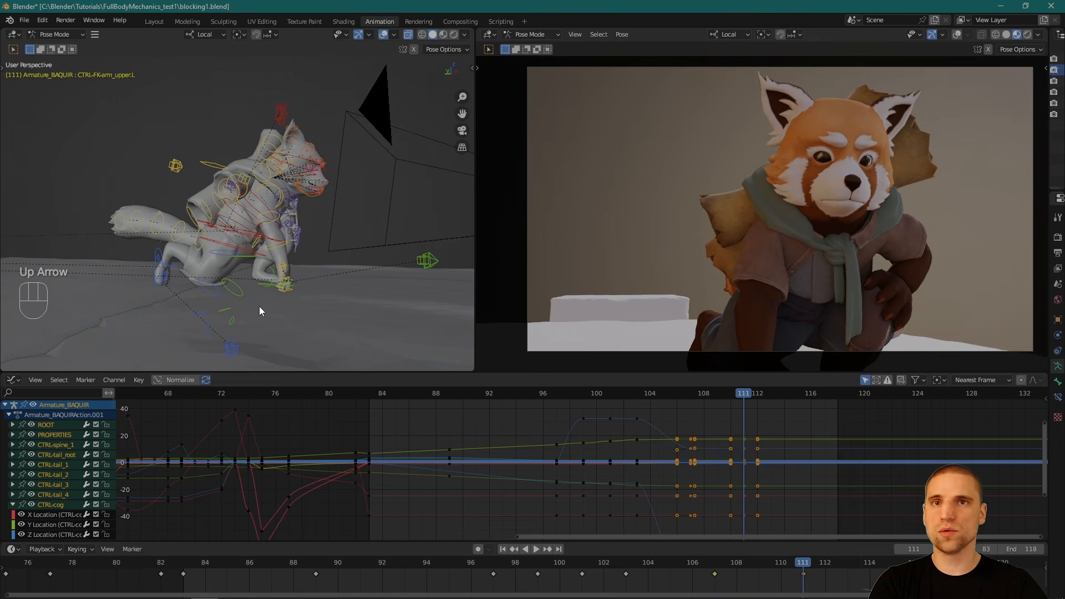